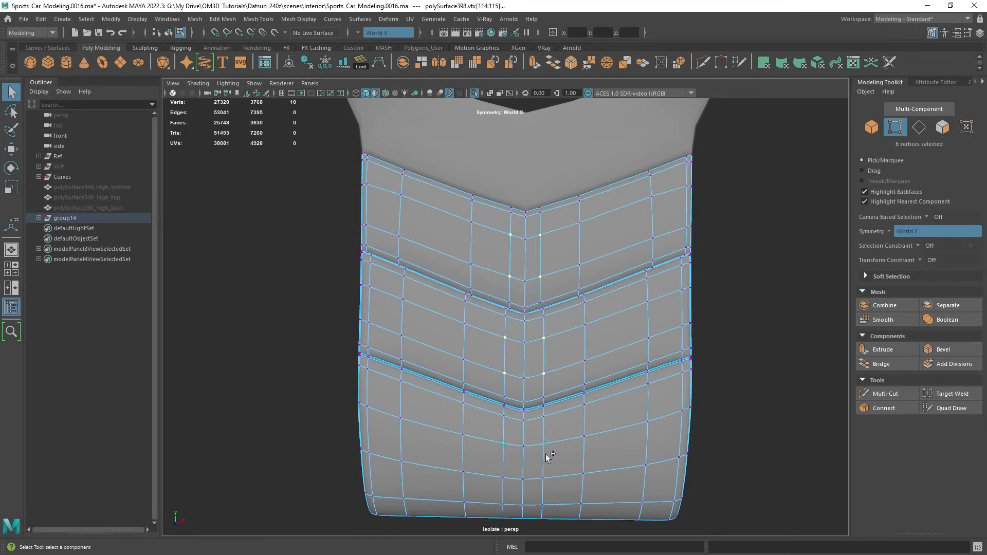
click(546, 303)
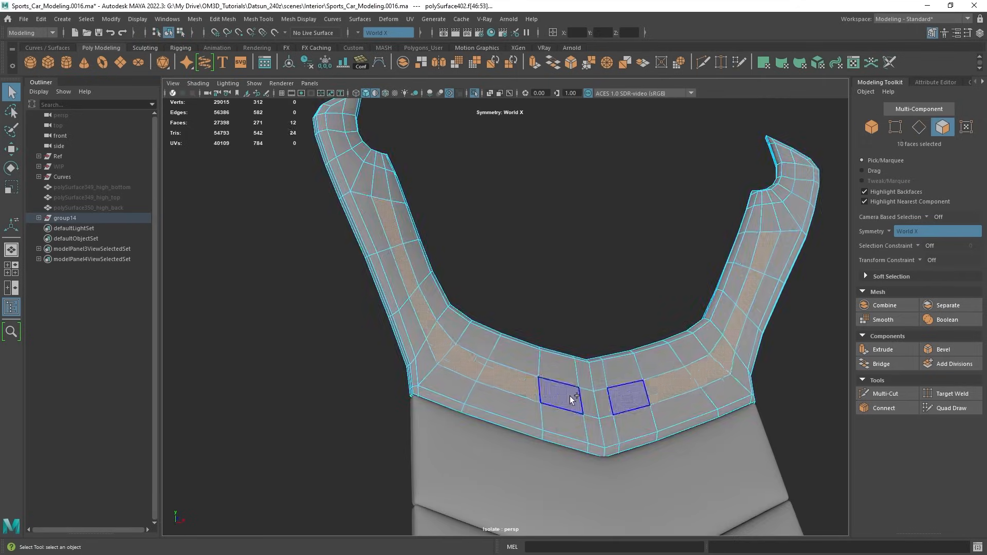
scroll(573, 399, down, 5)
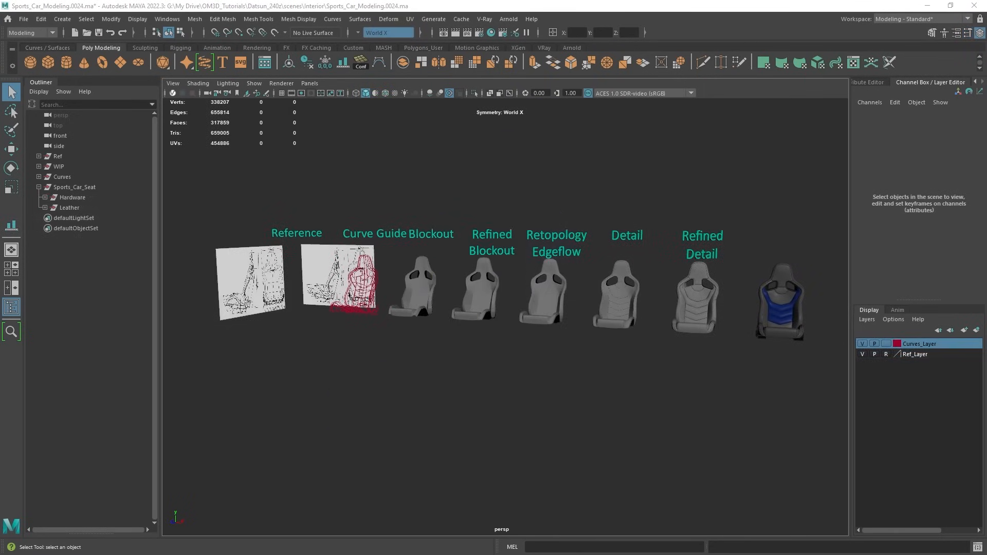
Show the wireframe over the shaded view and examine the finished black and blue seat's topology.
alt+middle_drag(762, 363, 479, 363)
alt+right_drag(474, 293, 501, 415)
alt+middle_drag(497, 278, 533, 270)
alt+right_drag(532, 270, 581, 371)
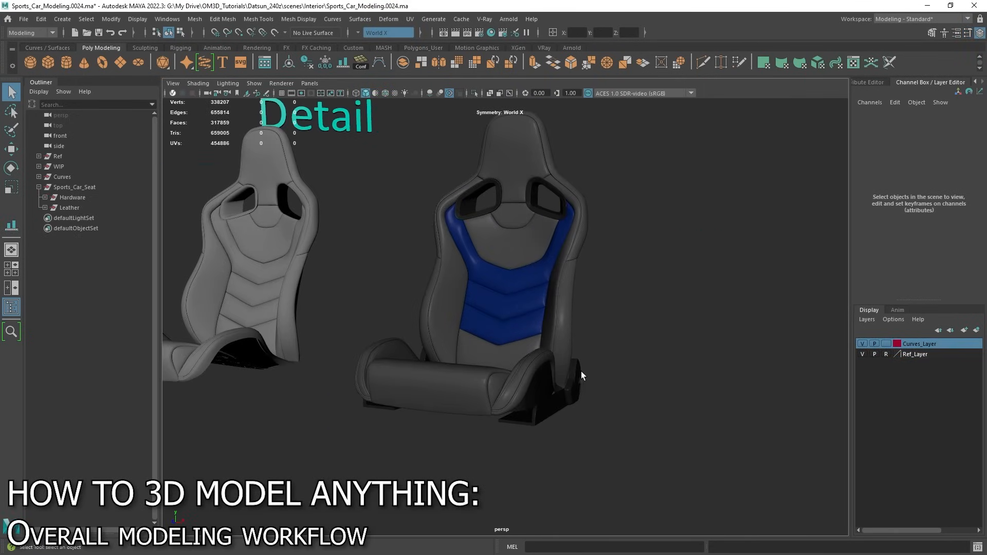
alt+middle_drag(581, 371, 591, 397)
key(alt+5)
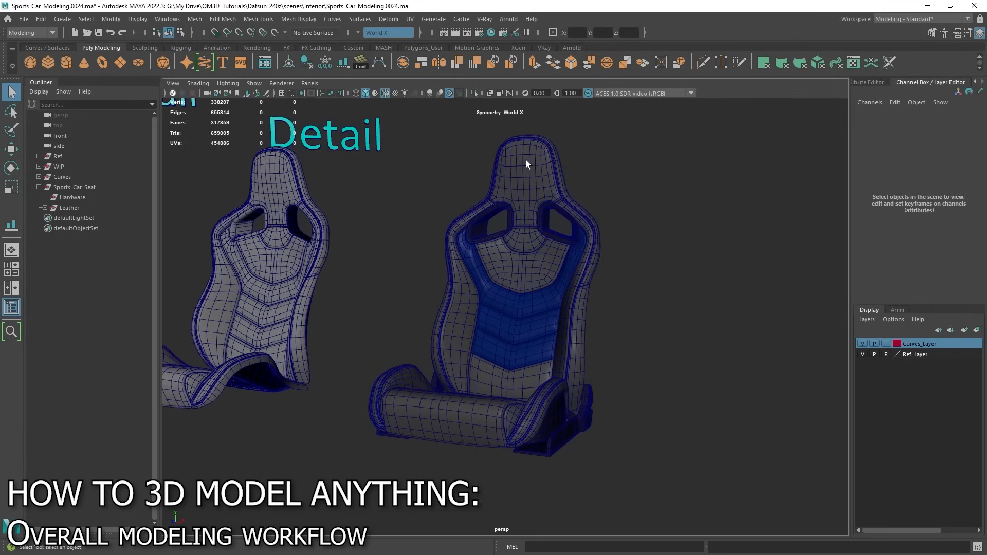
alt+drag(631, 401, 591, 406)
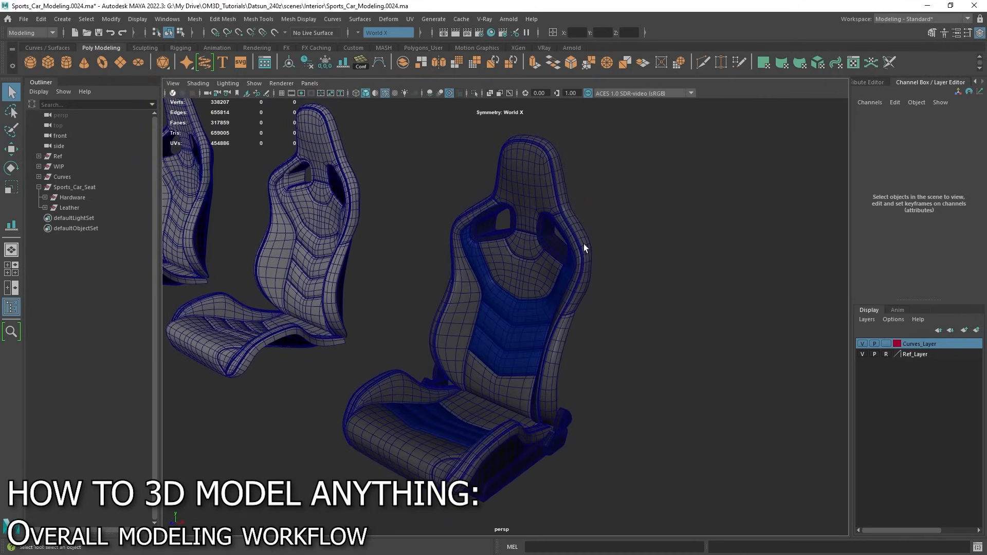
alt+drag(531, 330, 580, 354)
scroll(500, 330, down, 3)
Select all parts of the finished seat, compare the unsmoothed display with smooth mesh preview, and clear the selection.
drag(649, 462, 434, 206)
key(2)
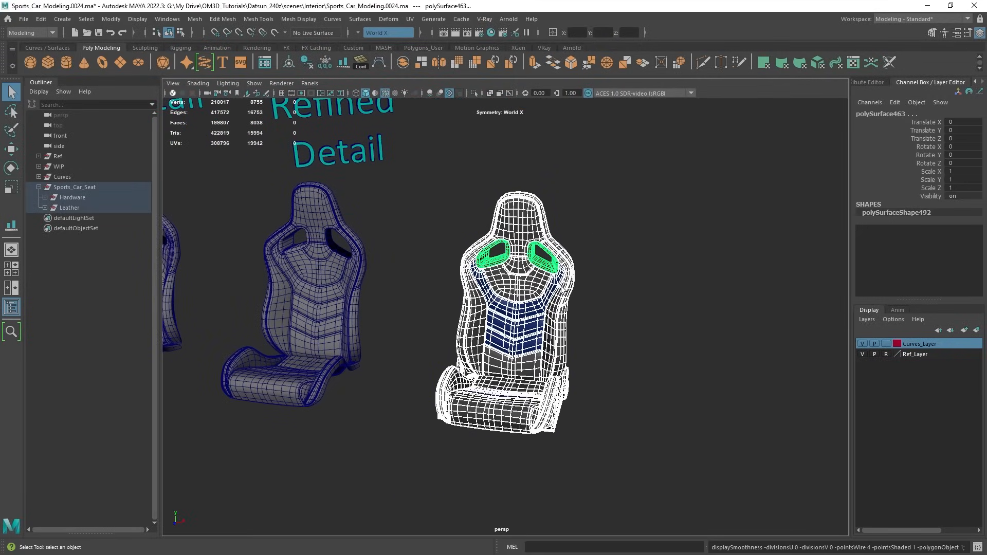
alt+drag(635, 307, 598, 320)
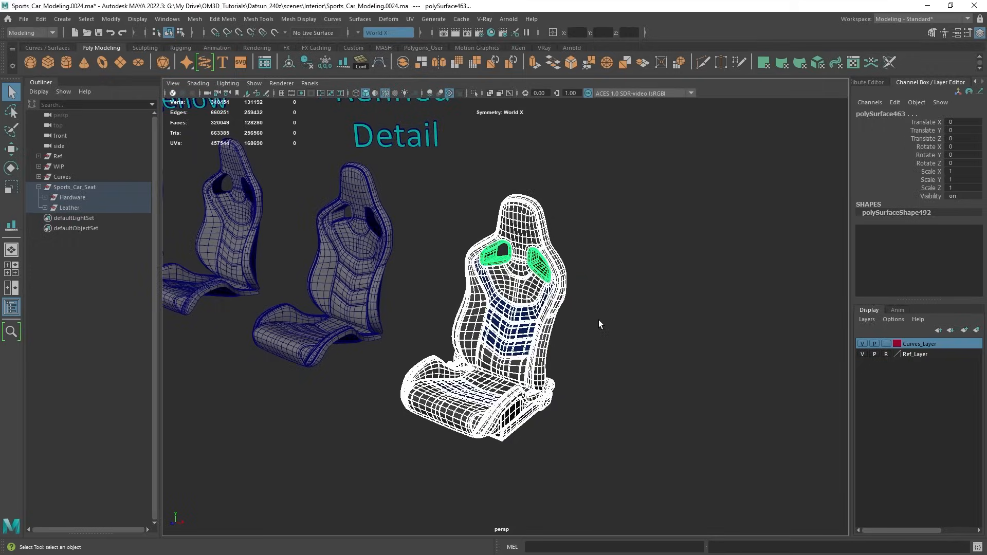
click(652, 296)
alt+drag(653, 296, 581, 355)
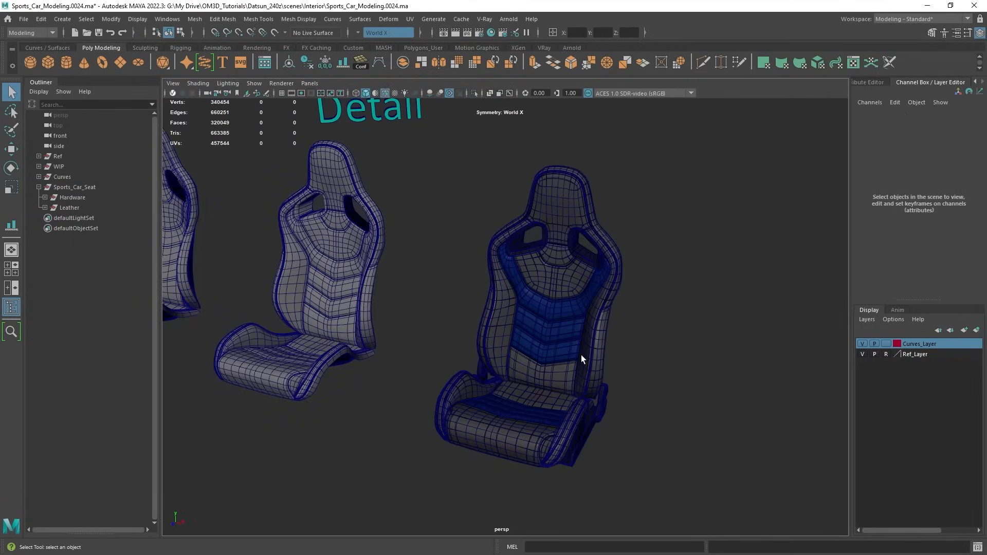
Hide the wireframe and examine the reference image planes and the red curve guide at the start of the lineup.
key(alt+5)
alt+right_drag(578, 356, 455, 314)
mouse_move(247, 308)
alt+middle_down()
mouse_move(447, 356)
mouse_move(519, 350)
alt+middle_up()
alt+drag(520, 349, 586, 333)
alt+middle_drag(354, 334, 573, 304)
alt+drag(573, 304, 534, 308)
alt+middle_drag(534, 309, 444, 326)
alt+right_drag(444, 325, 493, 324)
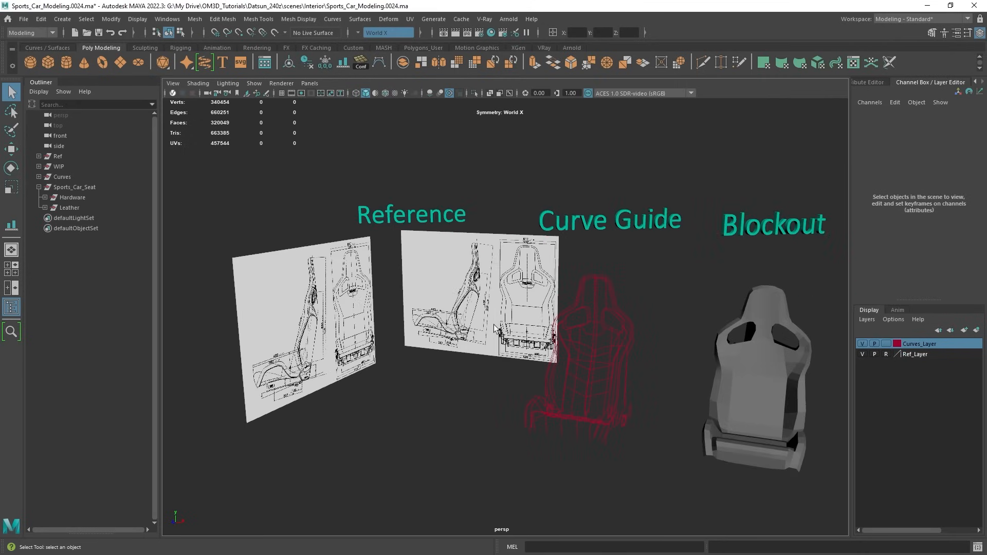
alt+middle_drag(494, 328, 509, 305)
alt+drag(508, 305, 532, 288)
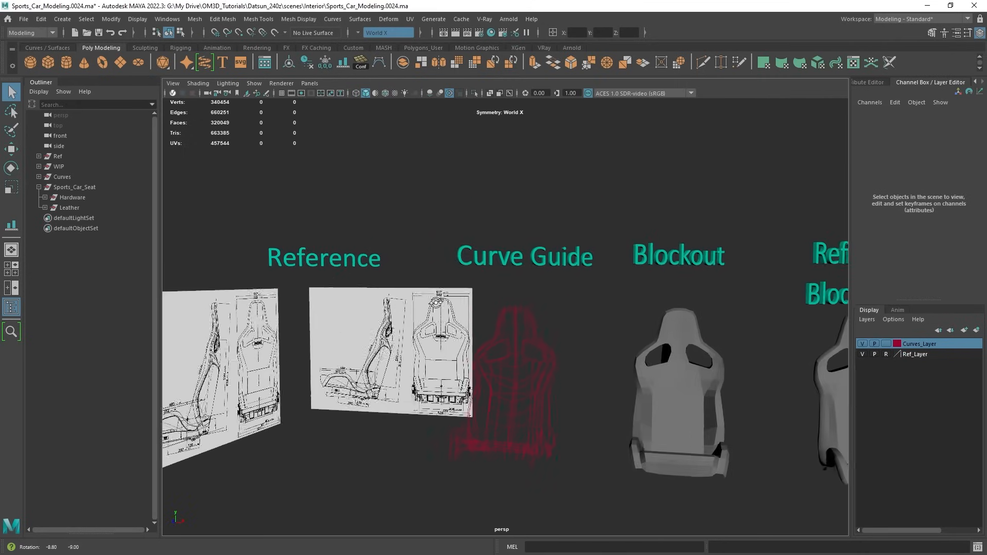
alt+middle_drag(495, 349, 445, 296)
Show the wireframe over the shaded view and examine the topology of the Blockout, Refined Blockout and Retopology Edgeflow seats.
alt+middle_drag(637, 312, 565, 314)
alt+drag(565, 314, 603, 295)
key(alt+5)
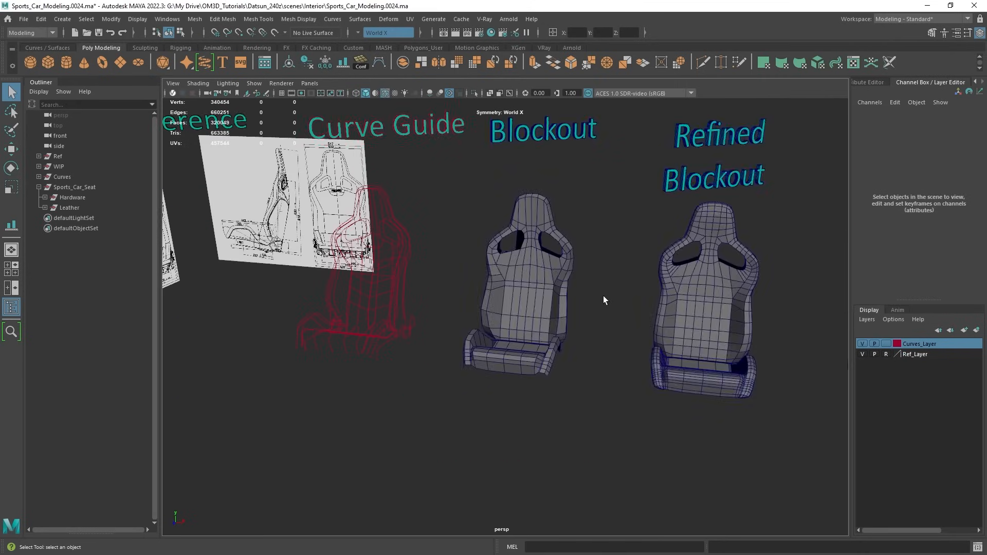
alt+middle_drag(603, 295, 558, 357)
alt+middle_drag(481, 309, 554, 292)
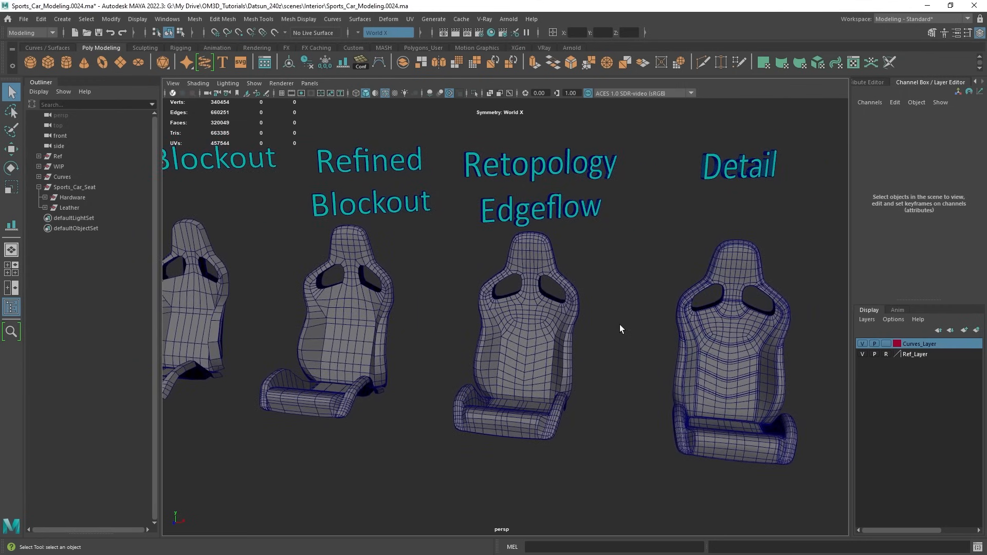
alt+middle_drag(635, 331, 477, 323)
alt+right_drag(477, 323, 622, 343)
alt+drag(621, 343, 585, 344)
Hide the wireframe and examine the shaded surfaces of the Detail and Refined Detail seats.
key(alt+5)
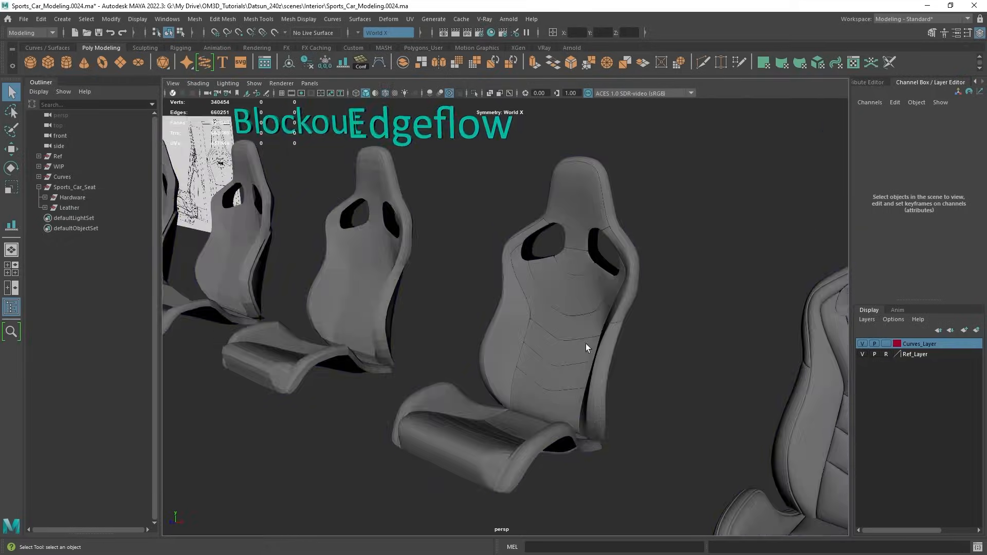
scroll(578, 358, up, 2)
scroll(578, 357, down, 2)
alt+middle_drag(651, 332, 466, 295)
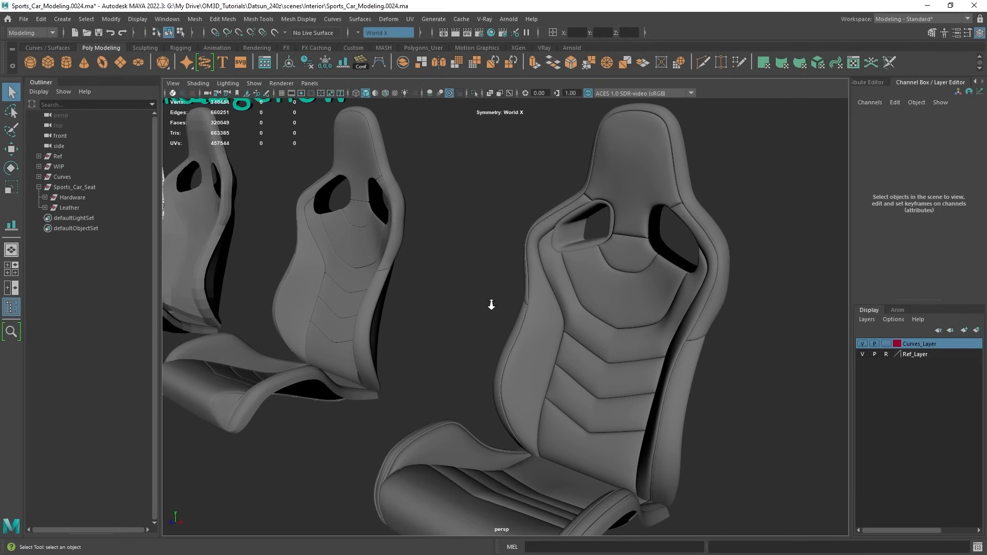
alt+right_drag(491, 303, 455, 235)
mouse_move(540, 284)
alt+mouse_down()
mouse_move(550, 311)
mouse_move(581, 325)
alt+mouse_up()
Turn the wireframe overlay back on and examine the Refined Detail seat's edge flow from several angles.
key(alt+5)
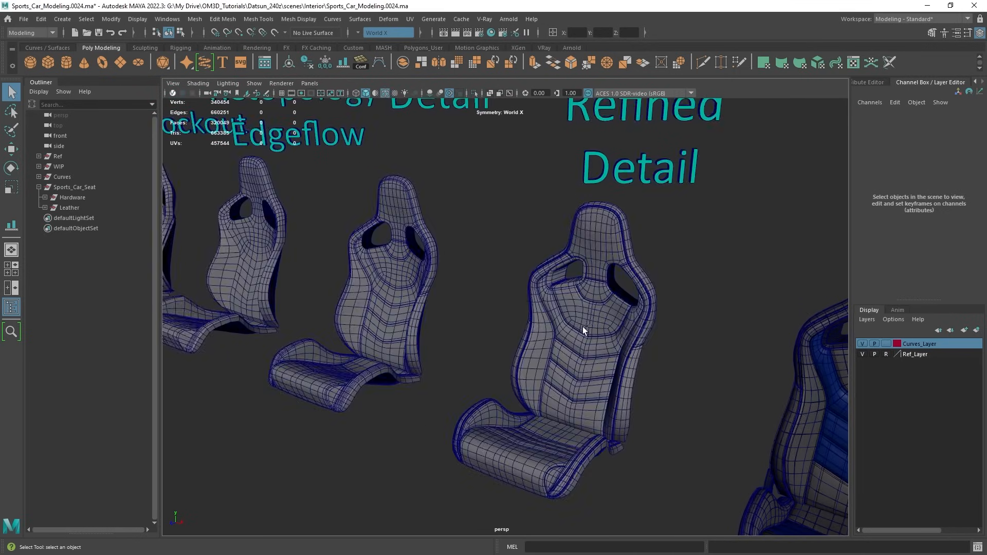
alt+middle_drag(629, 337, 591, 305)
scroll(591, 301, up, 2)
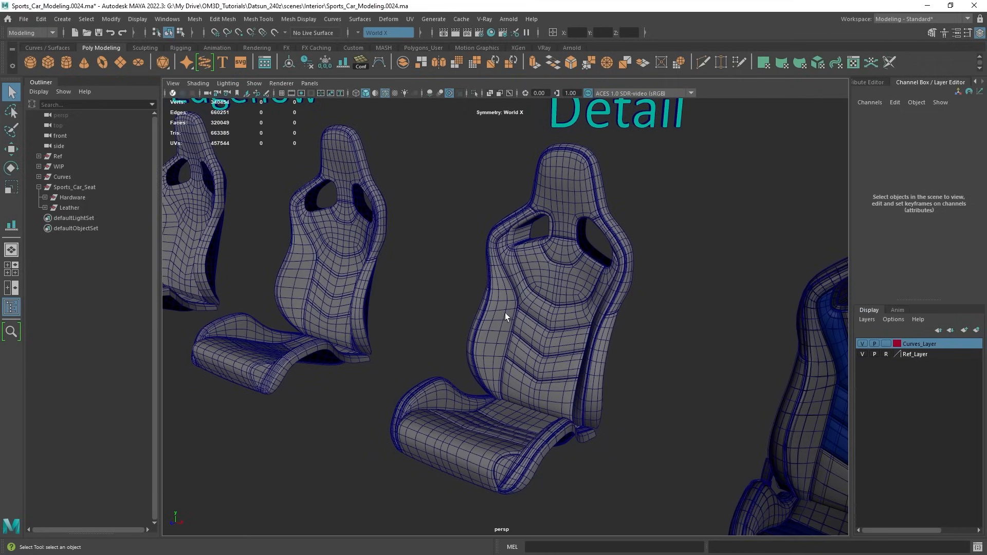
alt+drag(504, 312, 458, 312)
scroll(614, 370, down, 4)
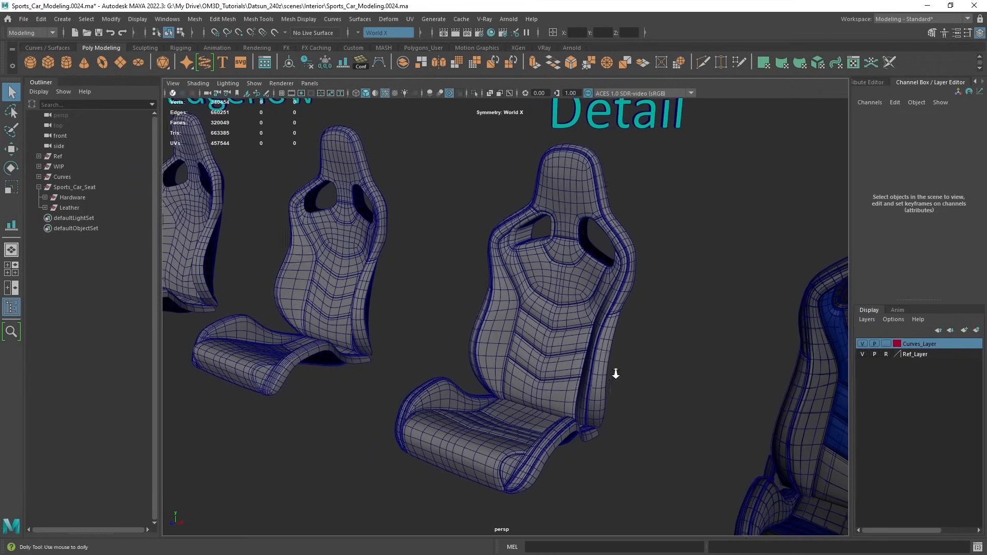
scroll(591, 353, down, 2)
alt+middle_drag(551, 308, 509, 294)
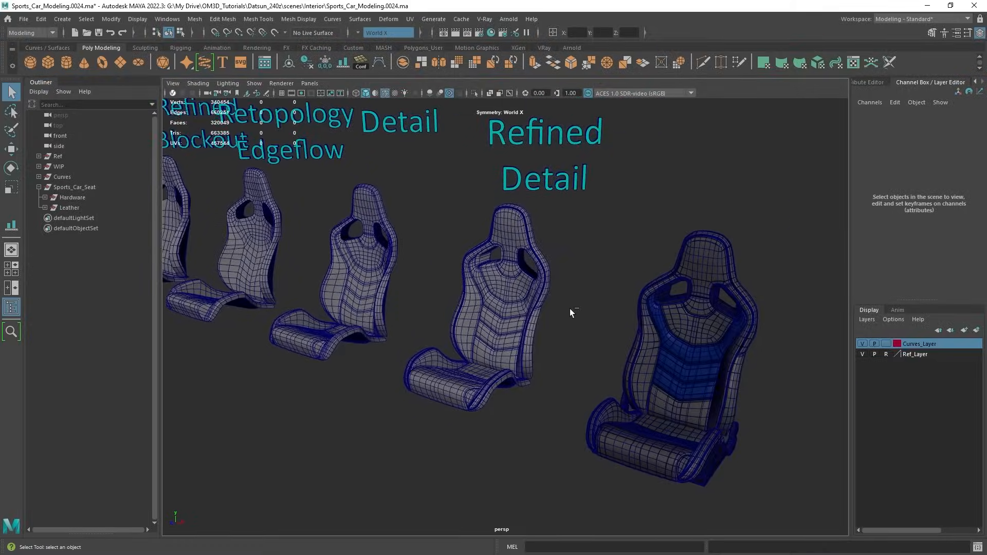
Turn the wireframe overlay off and examine the finished seat at the end of the lineup in plain shading.
key(alt+5)
alt+right_drag(569, 310, 628, 319)
alt+middle_drag(627, 319, 475, 282)
alt+drag(639, 241, 608, 270)
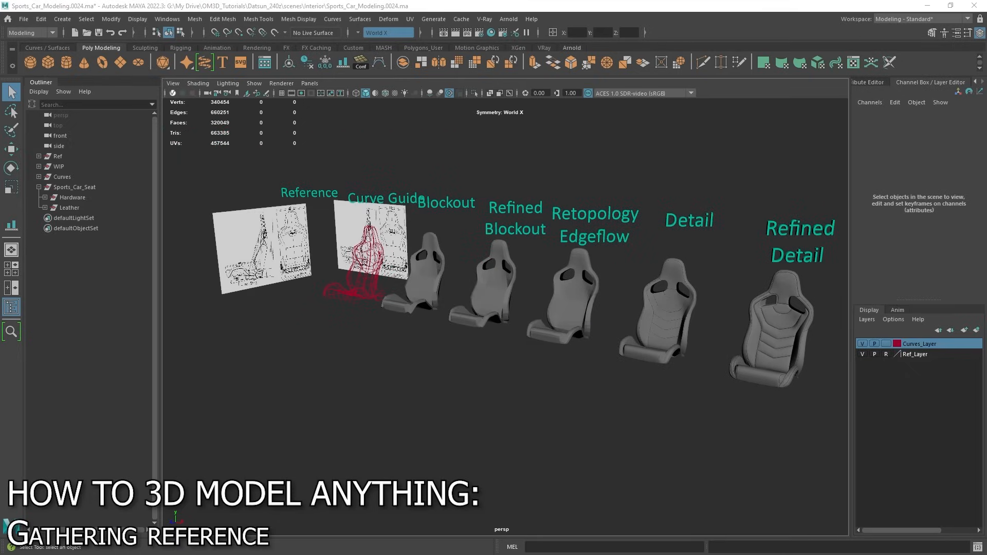
Examine the whole lineup of modeling stages, ending with a close view of the Reference image planes and Curve Guide.
alt+drag(517, 432, 506, 411)
alt+middle_drag(506, 411, 524, 375)
alt+drag(525, 375, 604, 389)
alt+middle_drag(604, 388, 709, 411)
alt+drag(544, 391, 538, 360)
alt+middle_drag(538, 359, 558, 353)
alt+middle_drag(389, 274, 392, 303)
alt+right_drag(411, 309, 501, 338)
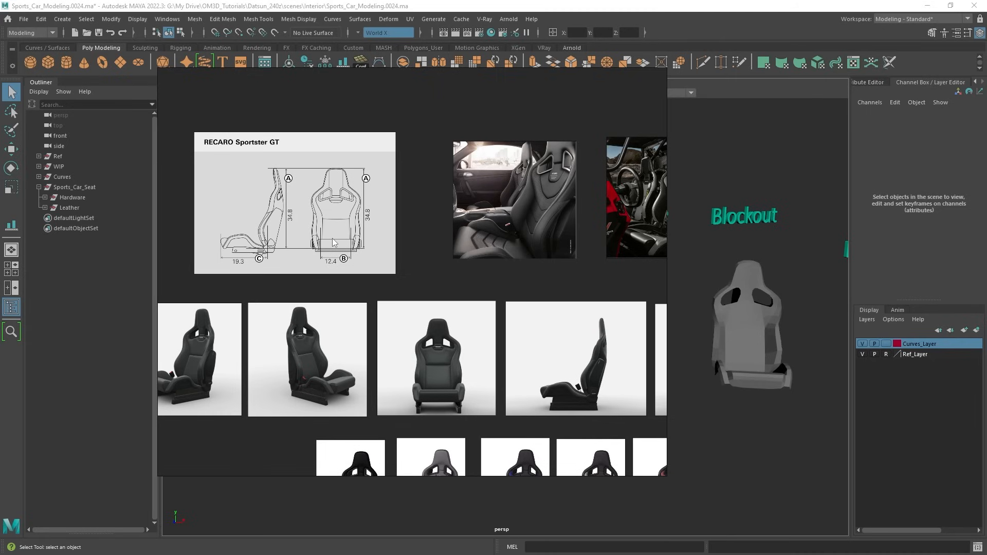
Examine the RECARO Sportster GT dimension drawing, seat photos and upholstery variants on the reference board.
scroll(332, 243, down, 2)
middle_drag(287, 316, 325, 256)
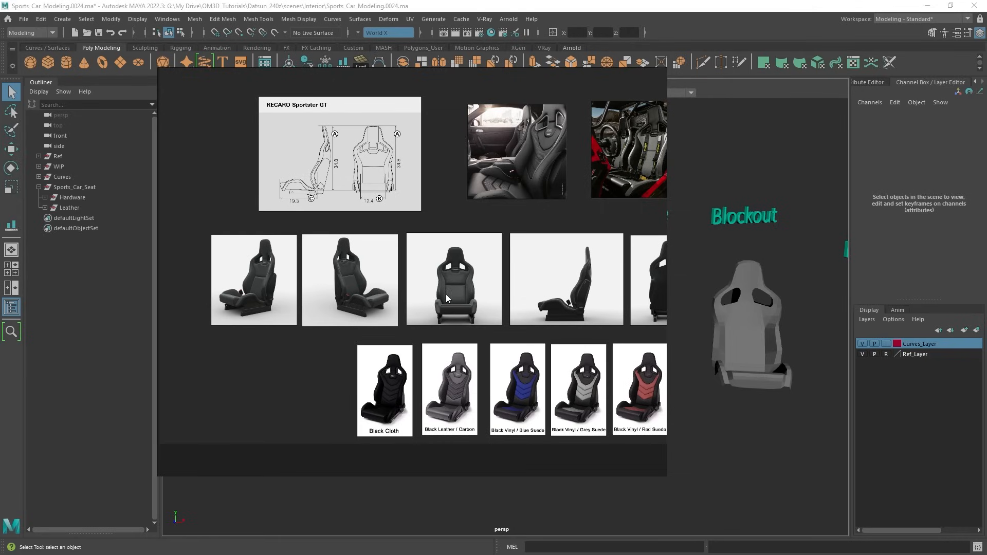
middle_drag(446, 344, 434, 315)
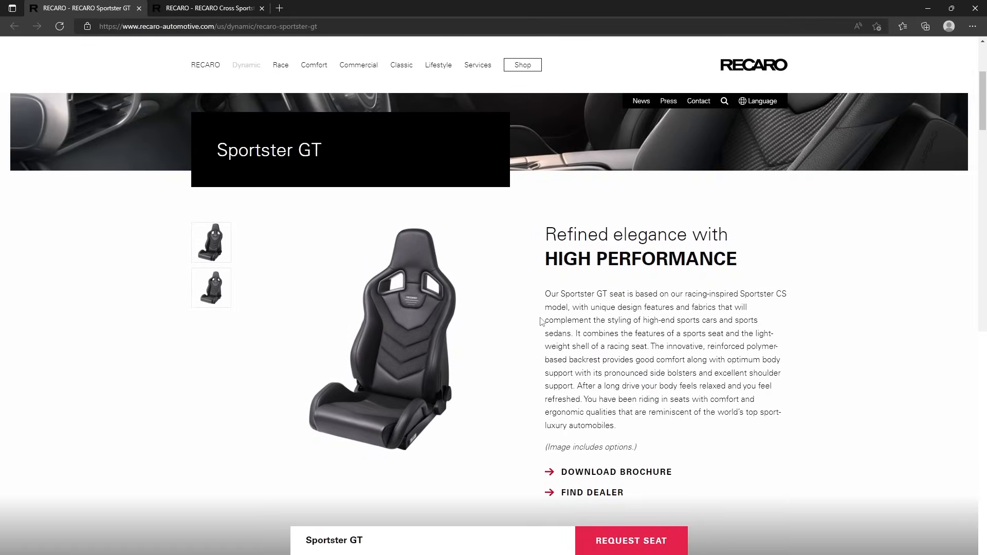
Examine the Sportster GT product images and upholstery options on the RECARO web page.
scroll(539, 320, down, 1)
scroll(437, 240, down, 3)
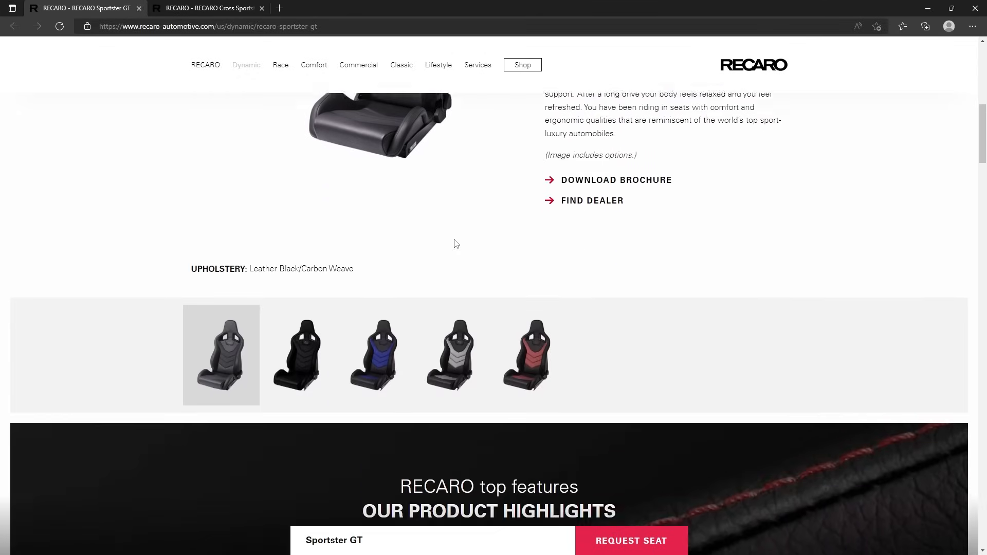
scroll(532, 343, up, 5)
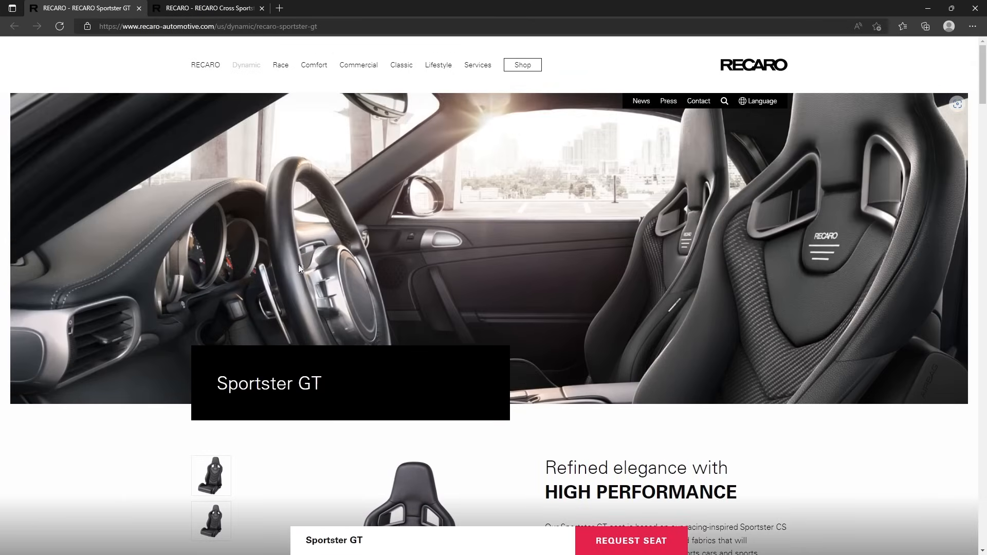
scroll(315, 319, down, 2)
scroll(494, 350, down, 1)
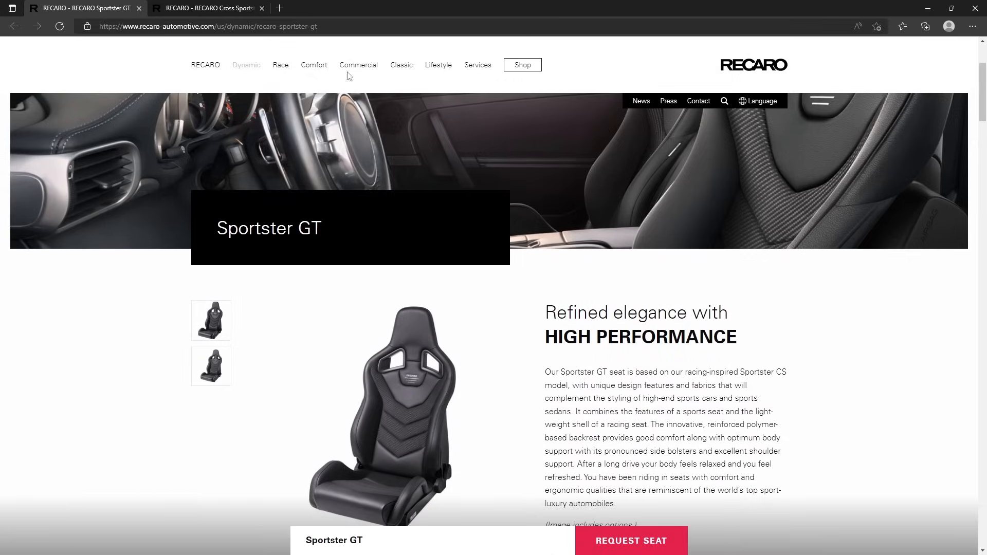
Open the RECARO Cross Sportster CS page and examine its 3D seat model from the side and above.
click(208, 8)
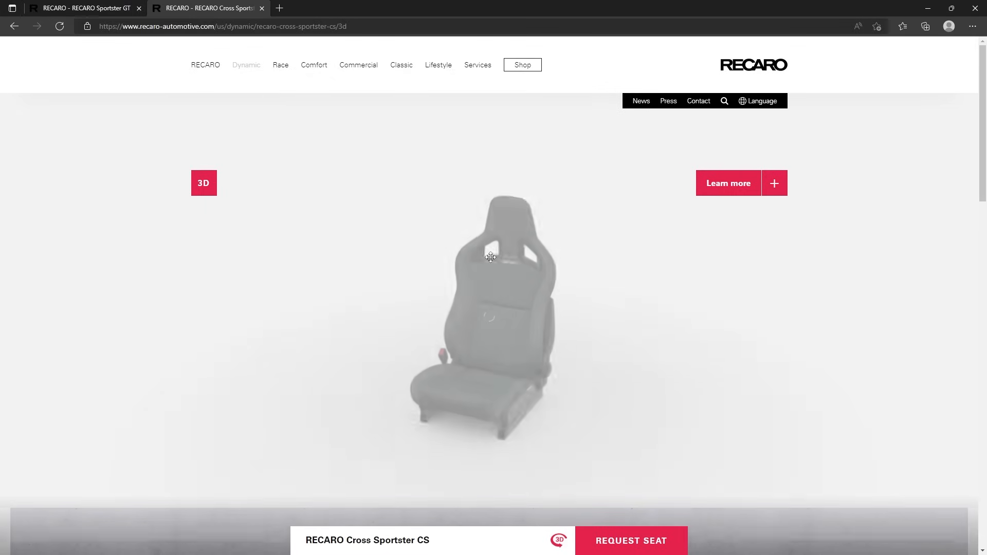
drag(526, 284, 456, 267)
scroll(554, 356, up, 2)
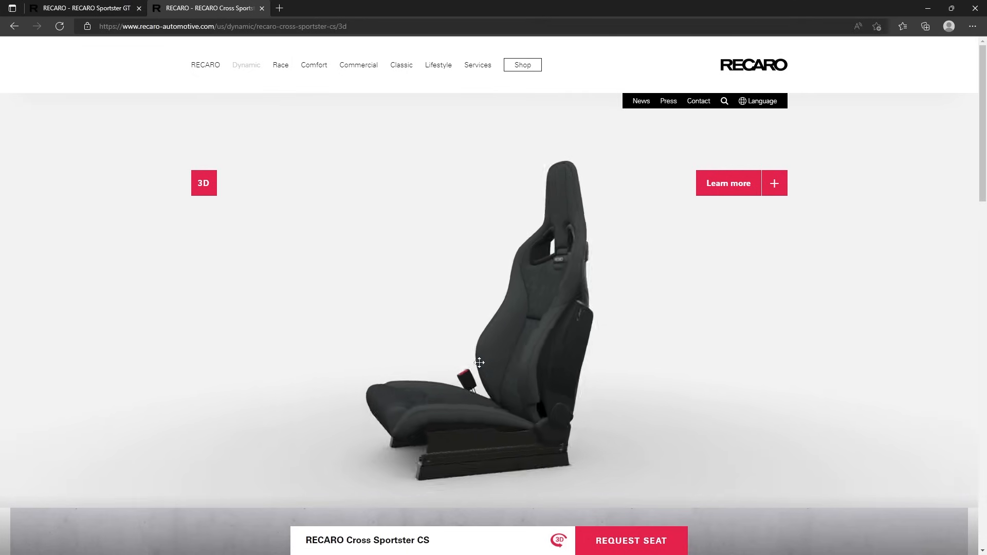
drag(480, 359, 443, 183)
drag(613, 350, 538, 325)
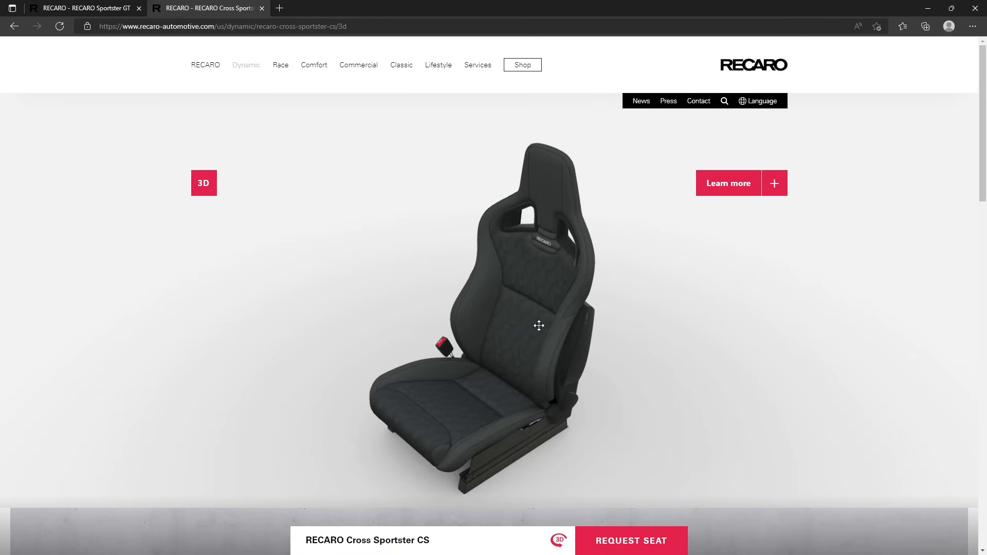
Return to the Sportster GT page, minimize the browser, and examine the dimension drawing on the reference board.
key(ctrl+shift+Tab)
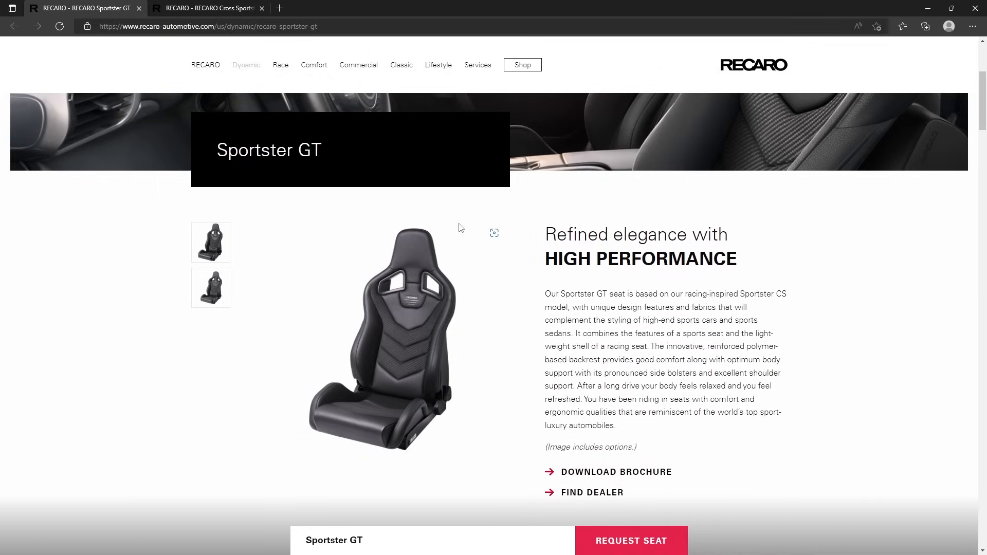
click(927, 7)
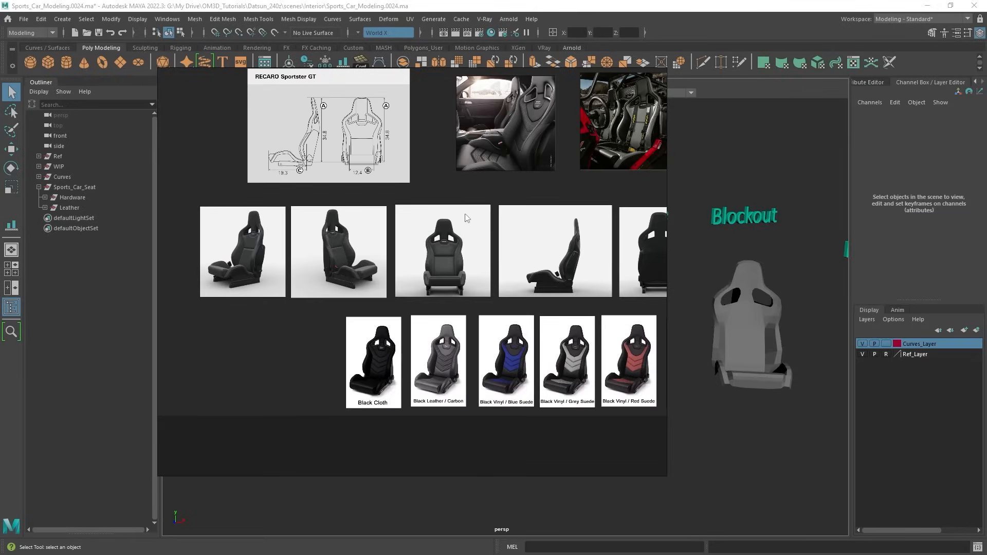
middle_drag(333, 172, 355, 242)
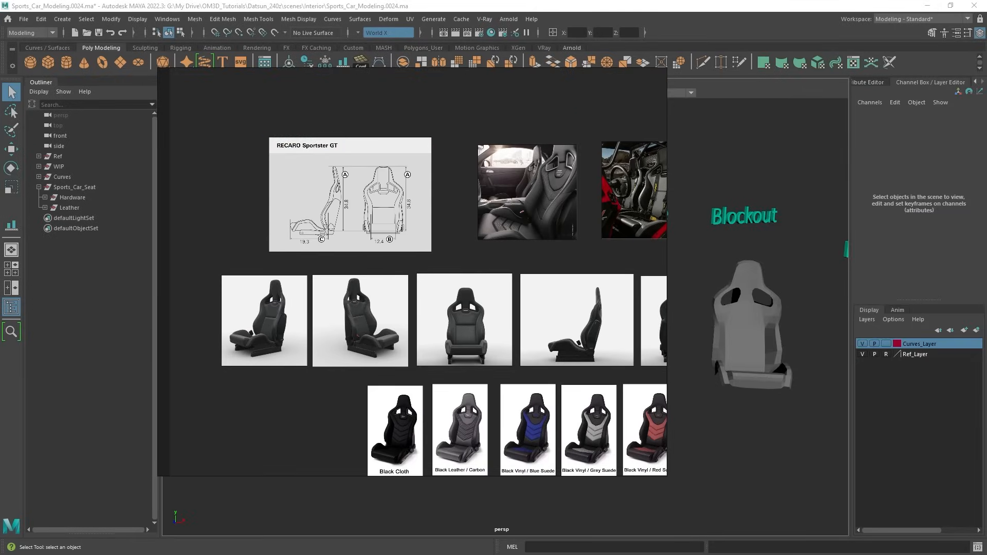
Switch to the browser, examine the Dimensions section of the Sportster GT page, and return to Maya.
key(alt+Tab)
scroll(517, 344, down, 20)
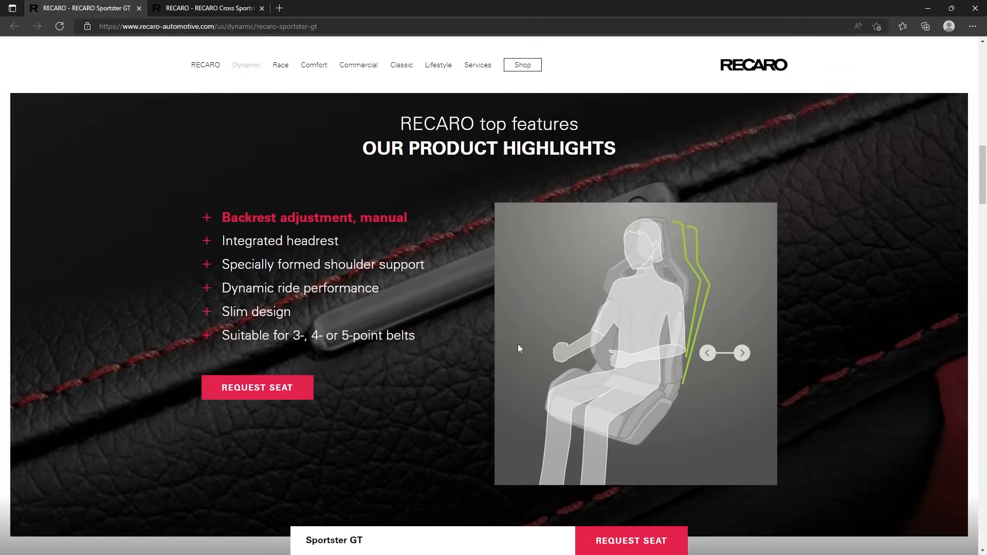
scroll(517, 344, down, 12)
scroll(304, 293, up, 3)
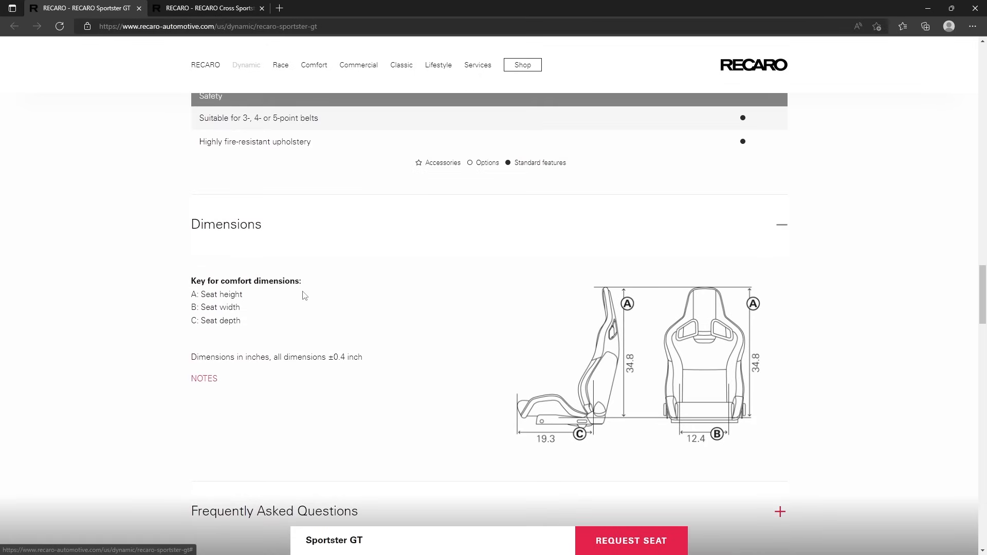
click(933, 7)
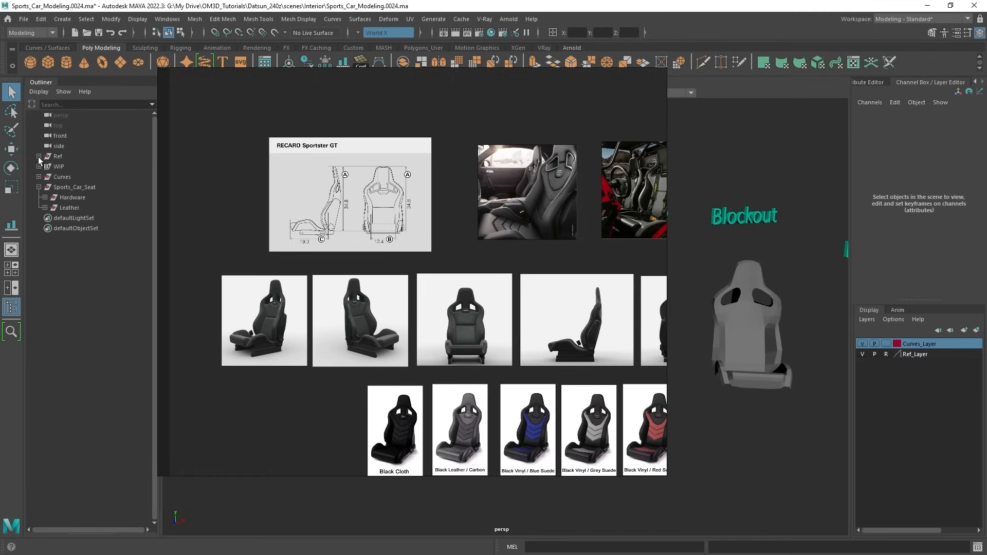
Show the hidden pCube1 and pCube2 proportion blocks in the Ref group and examine them beside the blueprint planes.
click(38, 156)
click(67, 178)
shift+click(70, 187)
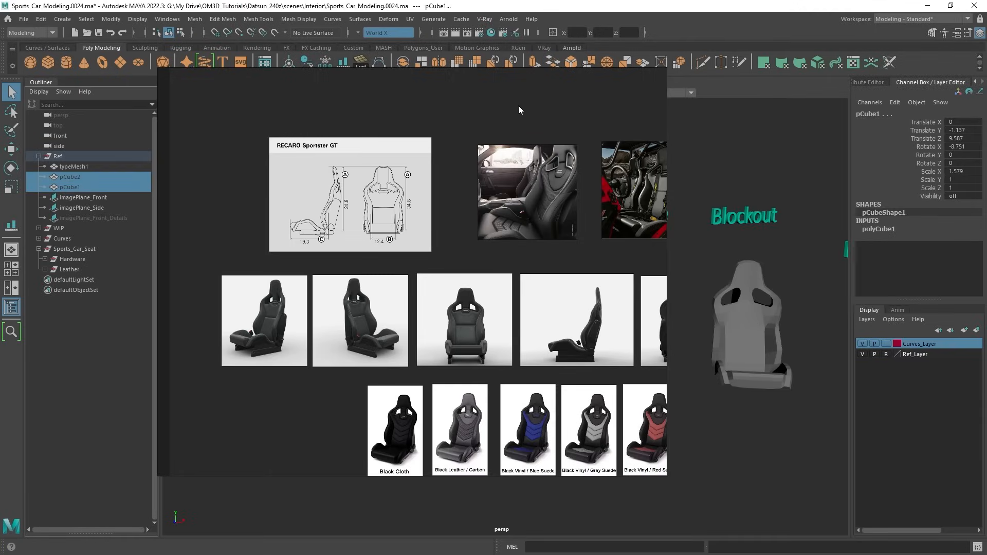
alt+drag(648, 191, 465, 288)
key(shift+h)
key(f)
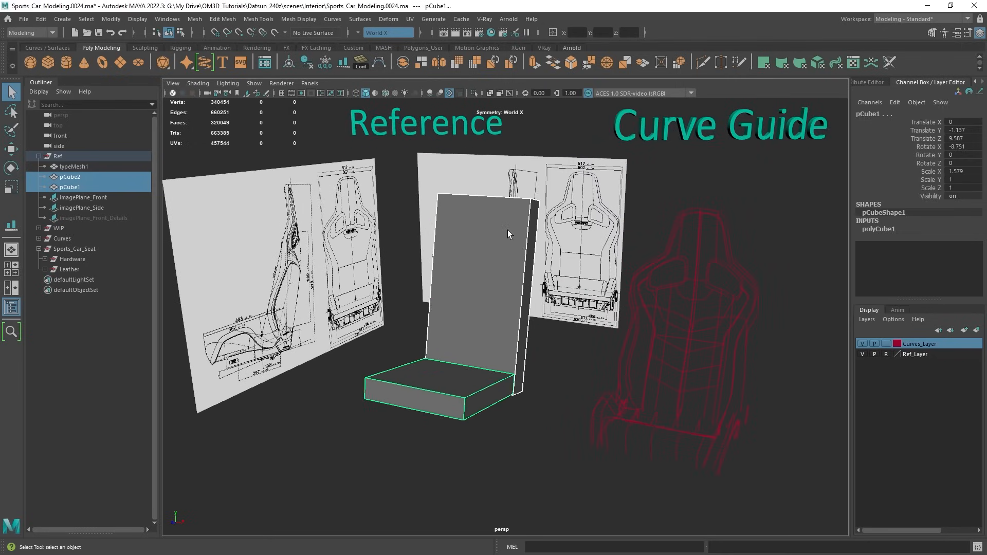
alt+middle_drag(507, 229, 464, 264)
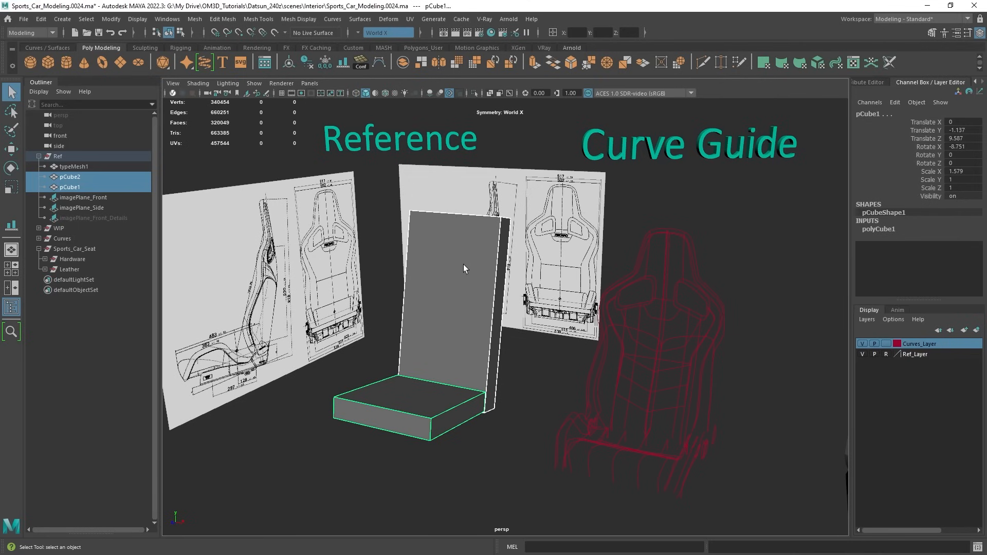
alt+middle_drag(463, 265, 442, 264)
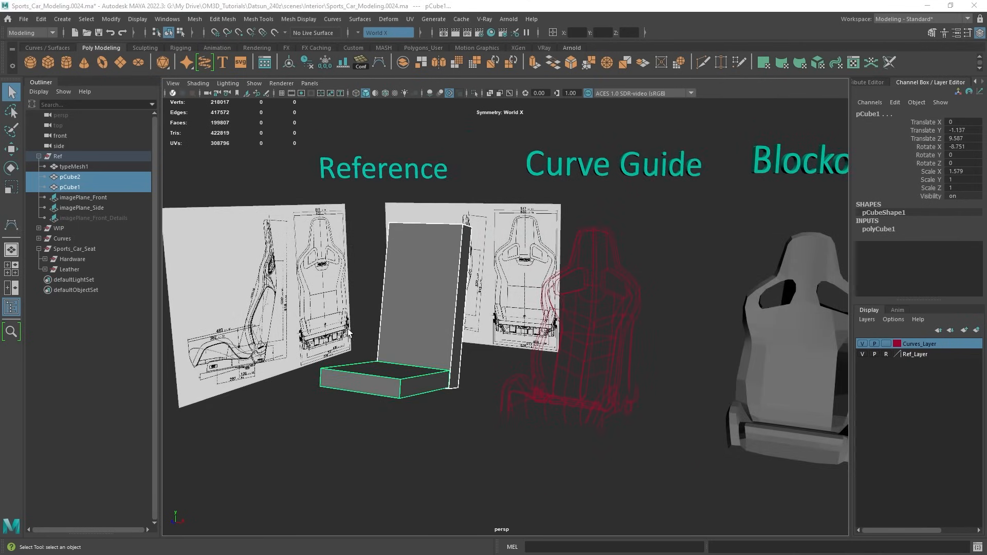
alt+middle_drag(662, 234, 633, 214)
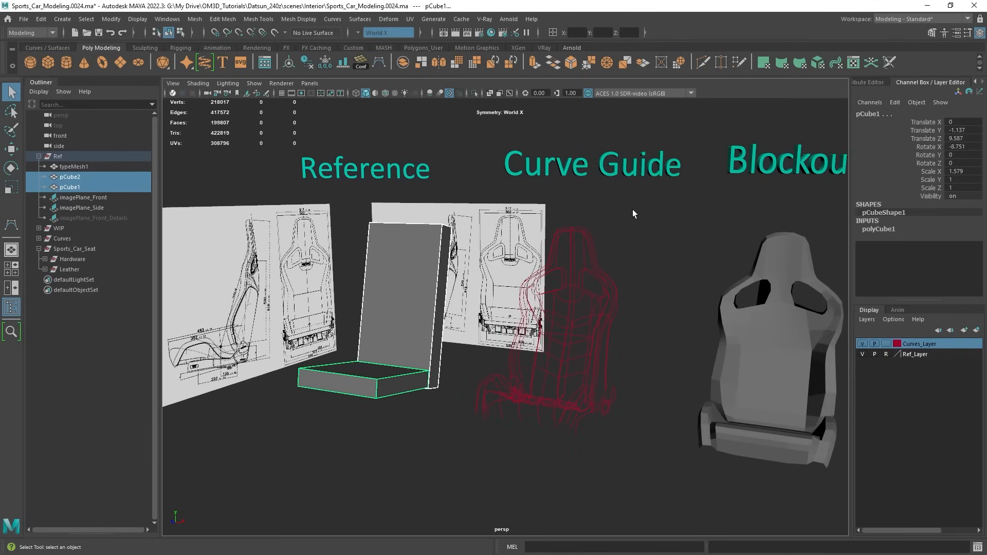
scroll(632, 214, up, 1)
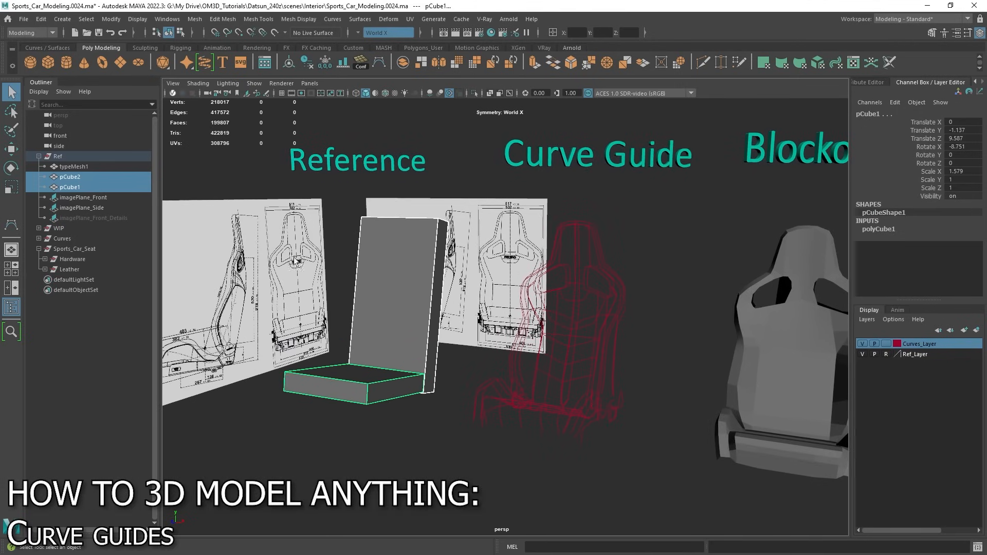
Set the Ref group's Translate X to 0 and frame it in the perspective view.
click(75, 157)
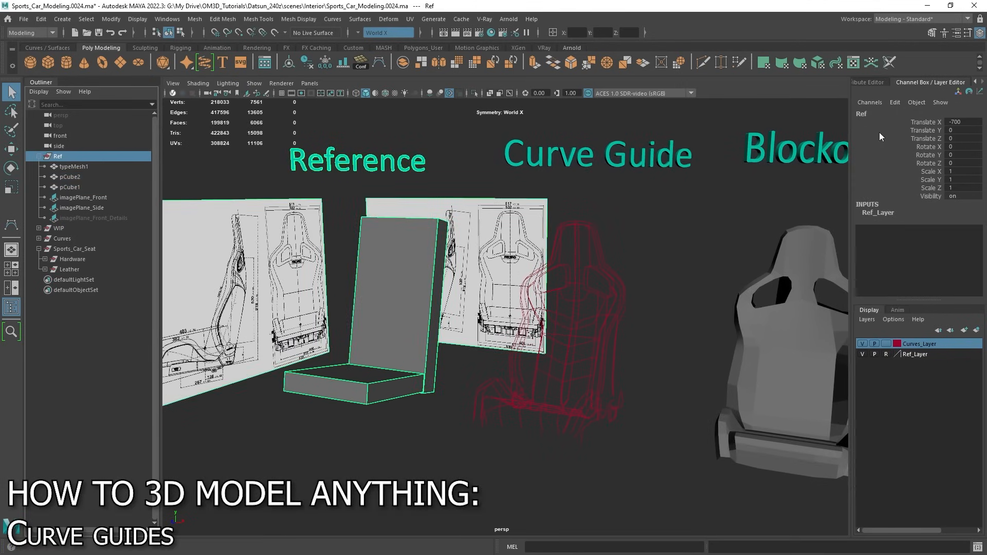
click(960, 121)
key(Return)
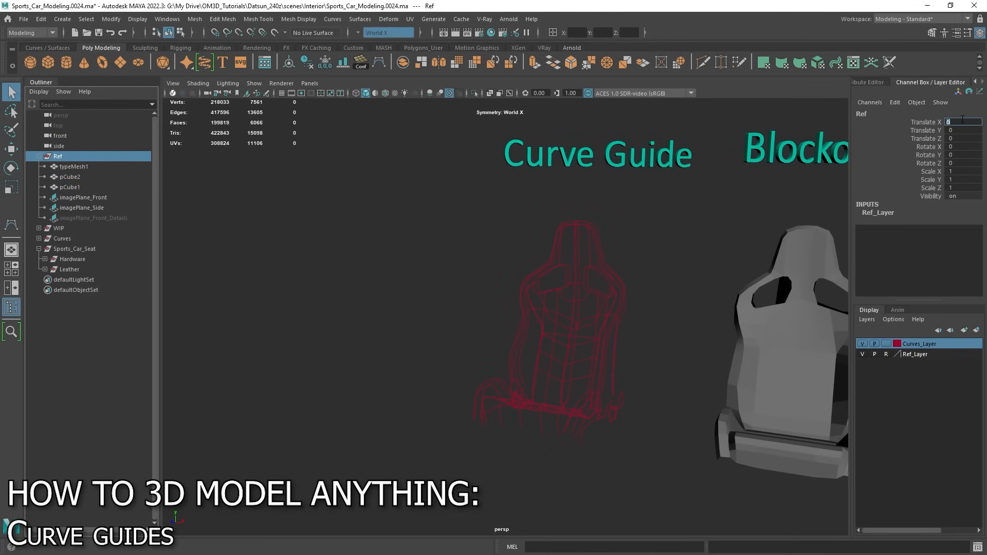
key(f)
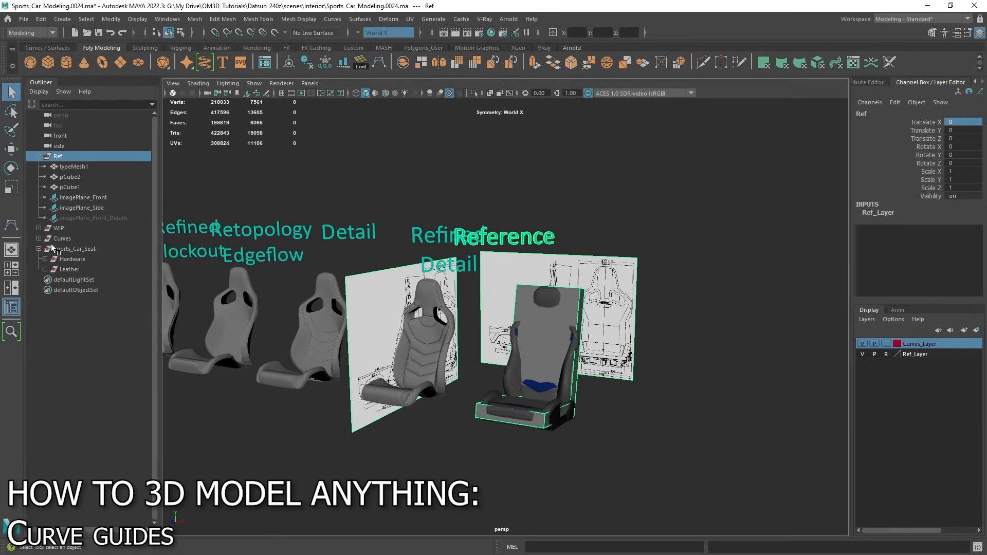
Hide the WIP, Curves and Sports_Car_Seat groups so only the reference group is displayed.
click(39, 248)
click(72, 248)
shift+click(66, 229)
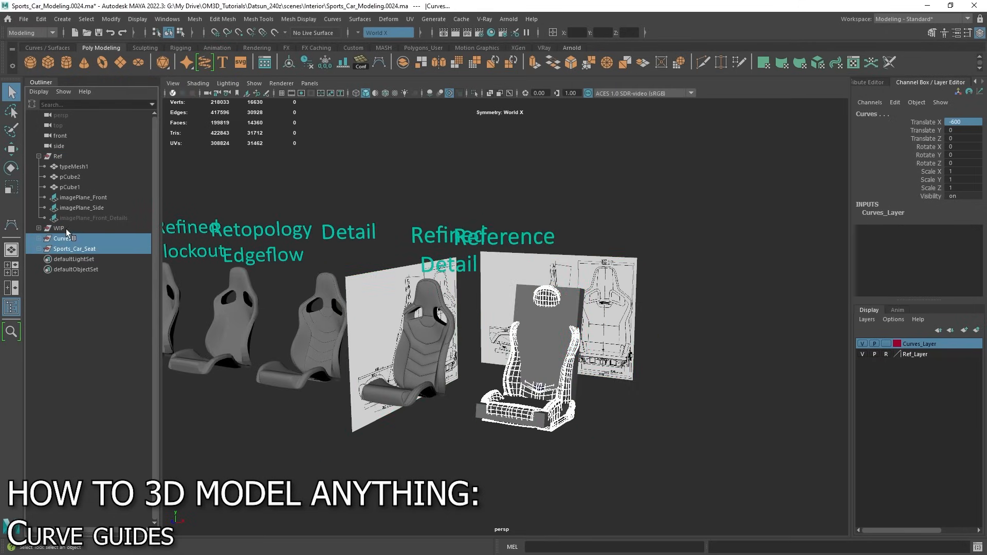
key(ctrl+h)
key(f)
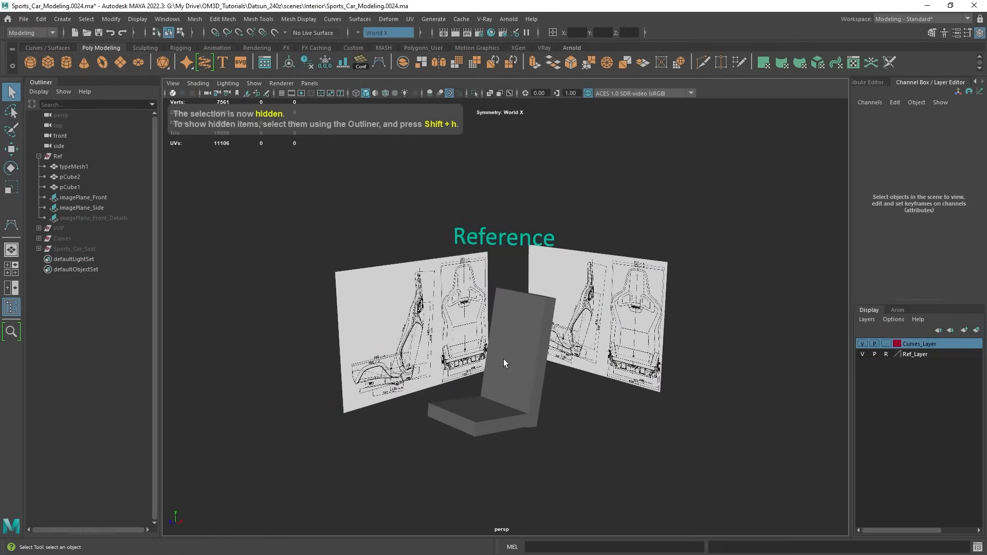
Hide the pCube1 and pCube2 blocks, leaving the front and side blueprint planes in view.
click(67, 177)
shift+click(73, 186)
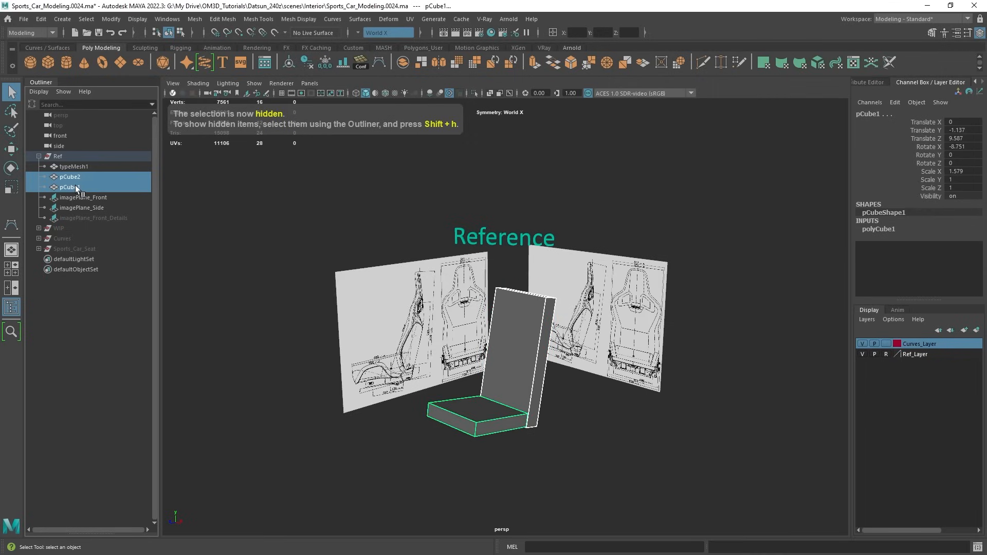
key(ctrl+h)
alt+drag(529, 286, 489, 261)
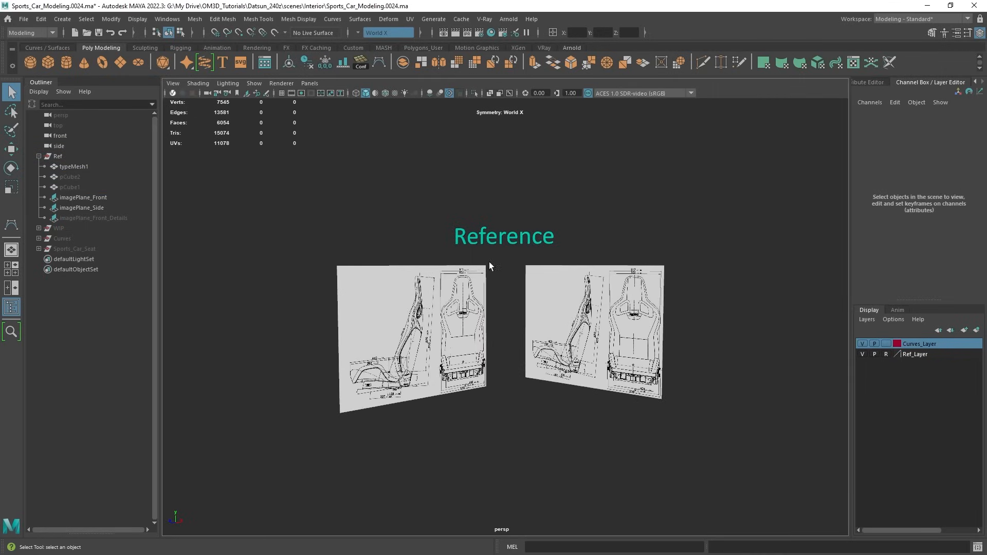
alt+right_drag(486, 348, 514, 336)
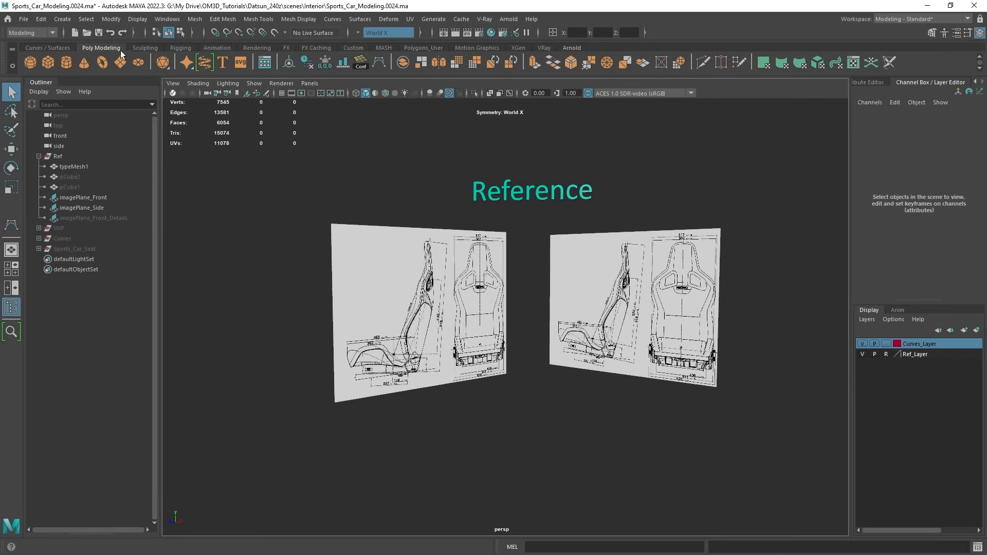
Activate the CV Curve Tool and set up the four-view layout with the seat blueprints framed in the front and side views.
click(62, 19)
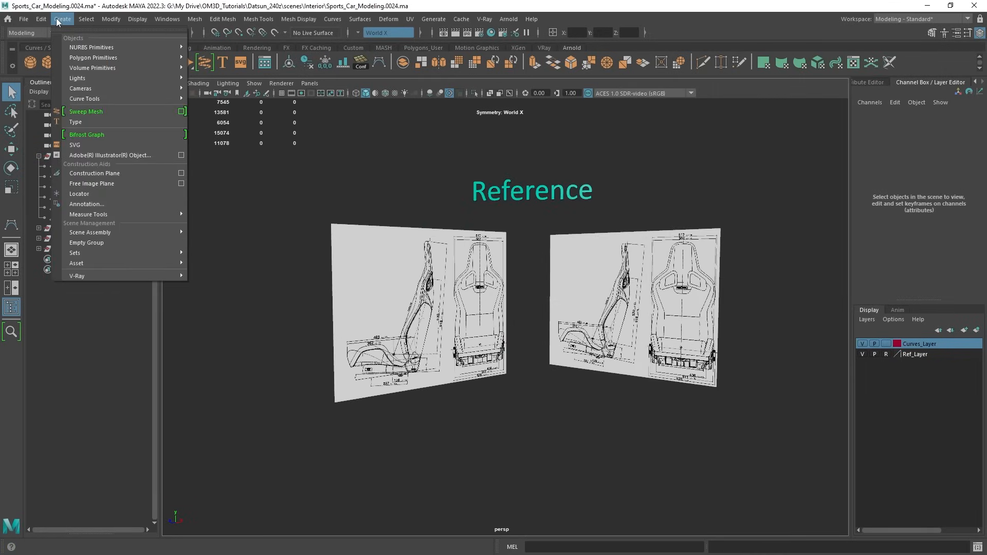
mouse_move(83, 98)
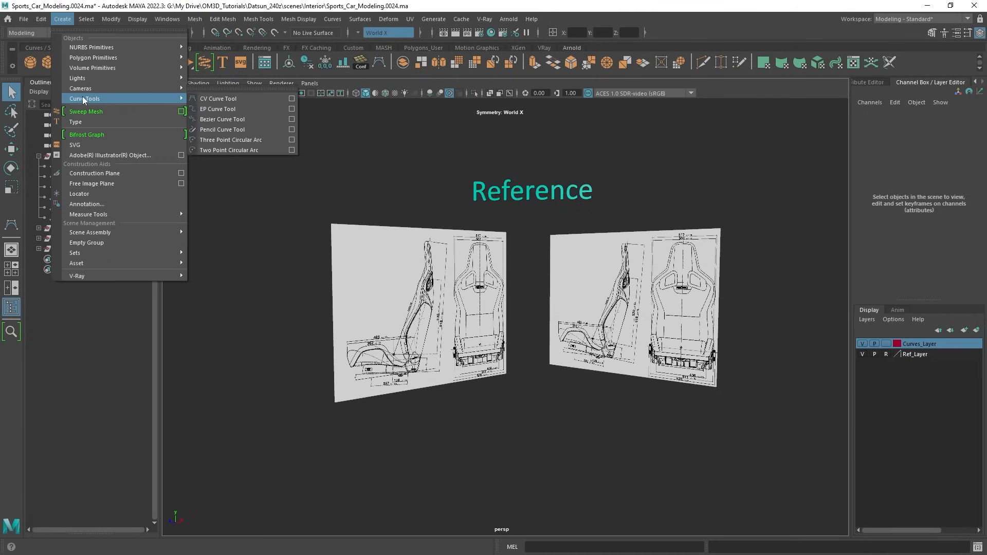
click(217, 99)
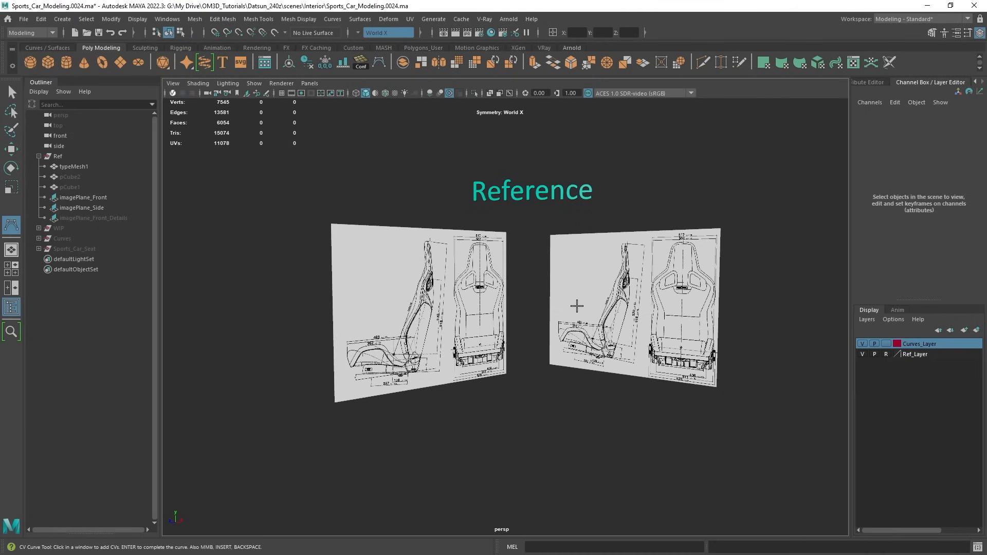
alt+drag(634, 308, 606, 306)
key(space)
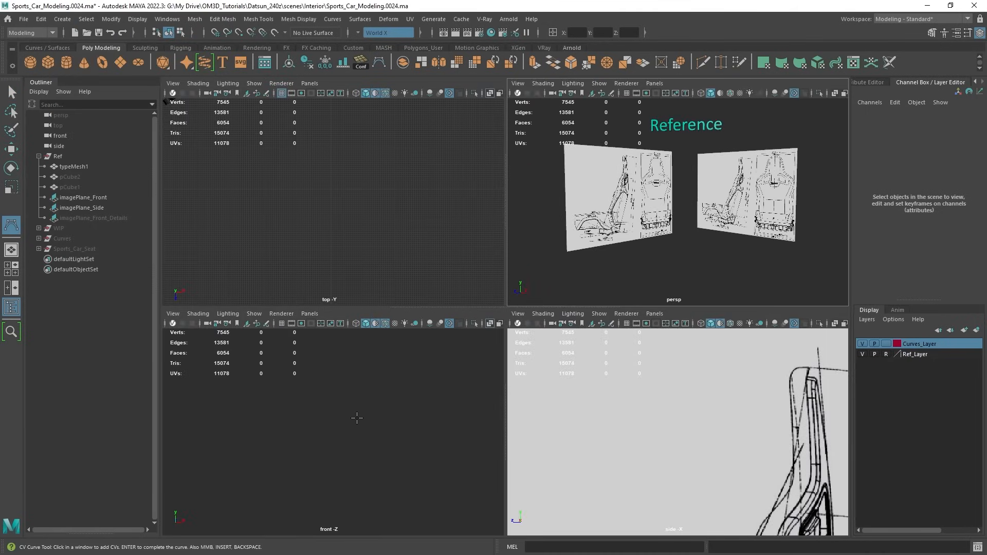
scroll(358, 418, up, 5)
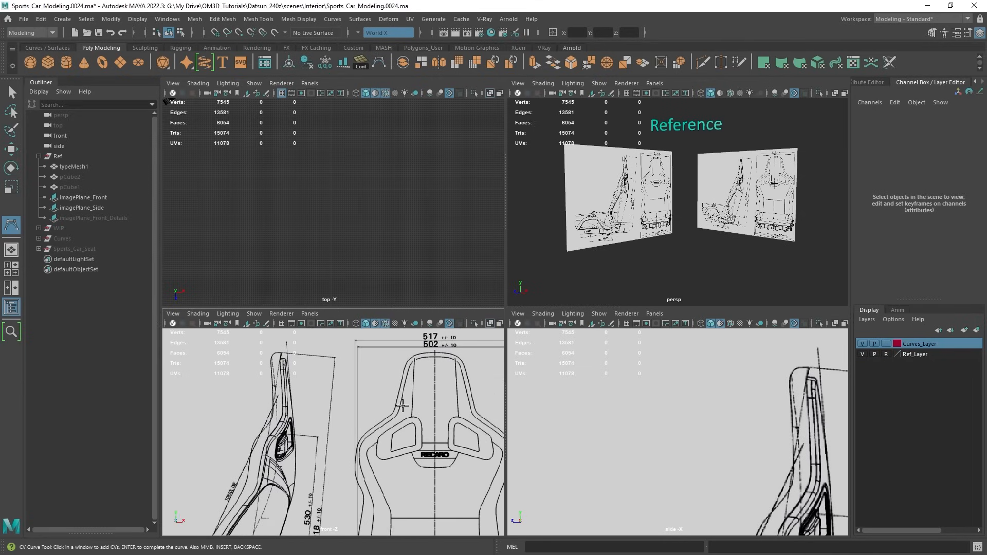
alt+middle_drag(404, 447, 366, 442)
key(f)
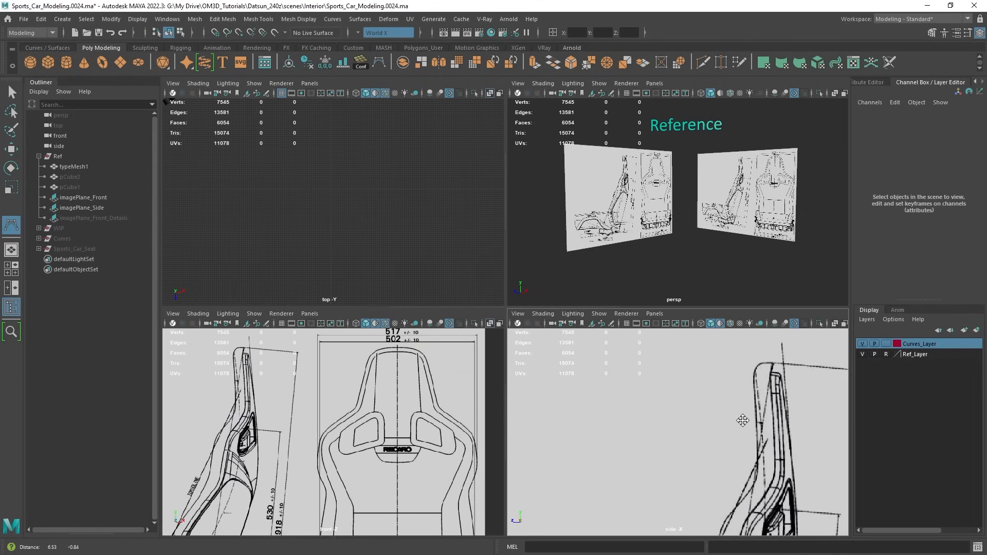
alt+drag(655, 188, 581, 213)
scroll(366, 361, up, 3)
Place the curve's first CV at the headrest's top centre and align it to the blueprint in the side and front views.
click(365, 341)
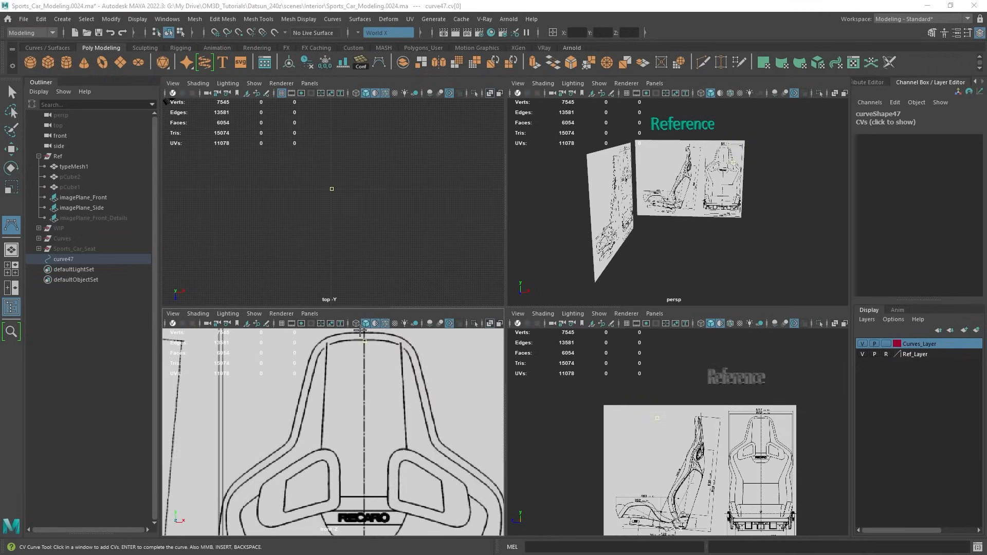
alt+middle_drag(370, 347, 335, 350)
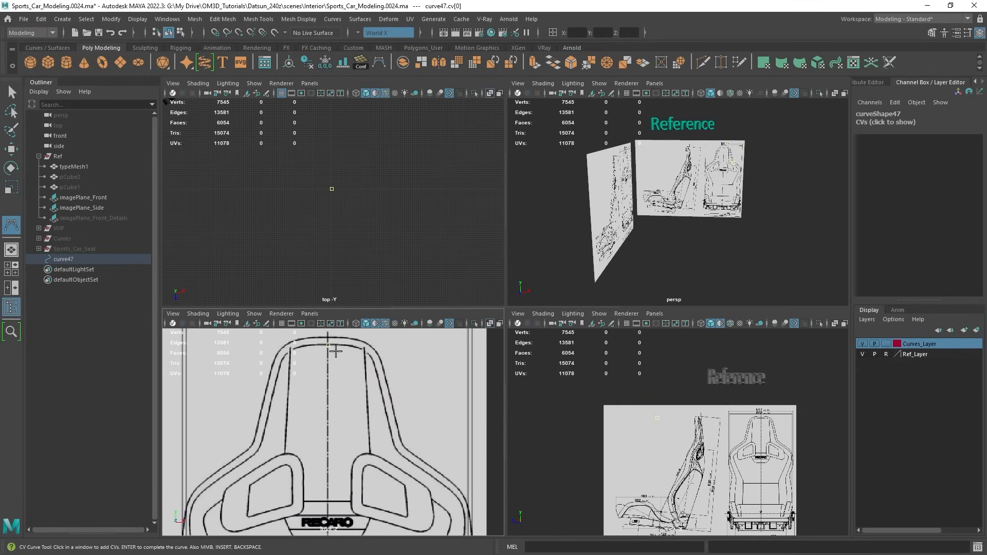
scroll(651, 405, up, 5)
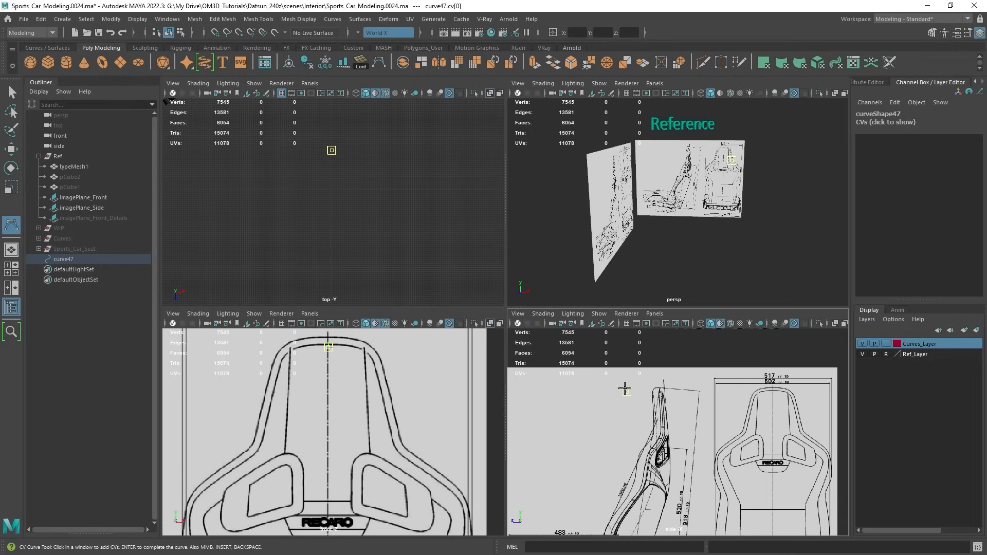
scroll(649, 390, up, 1)
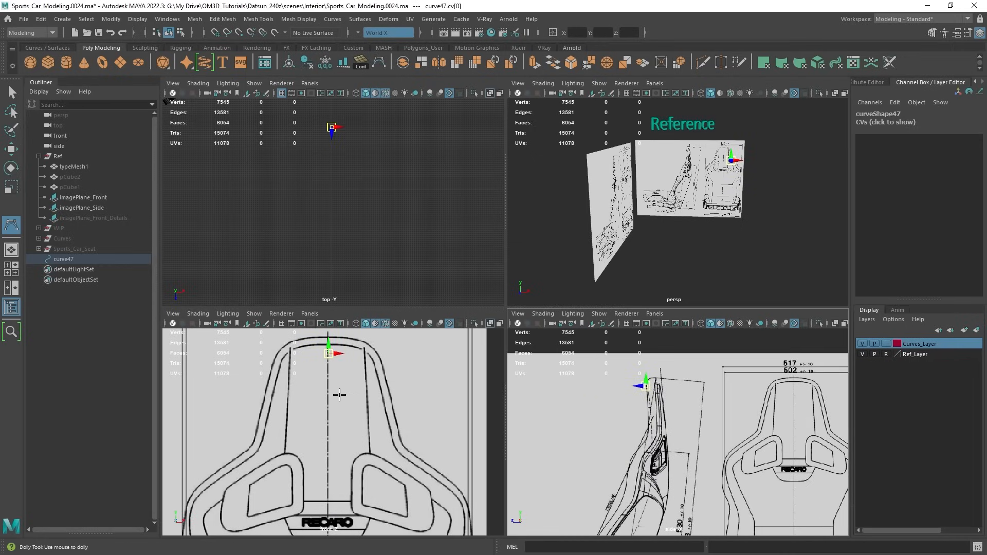
scroll(339, 395, up, 2)
alt+middle_drag(319, 339, 370, 434)
scroll(381, 410, up, 1)
drag(386, 401, 386, 387)
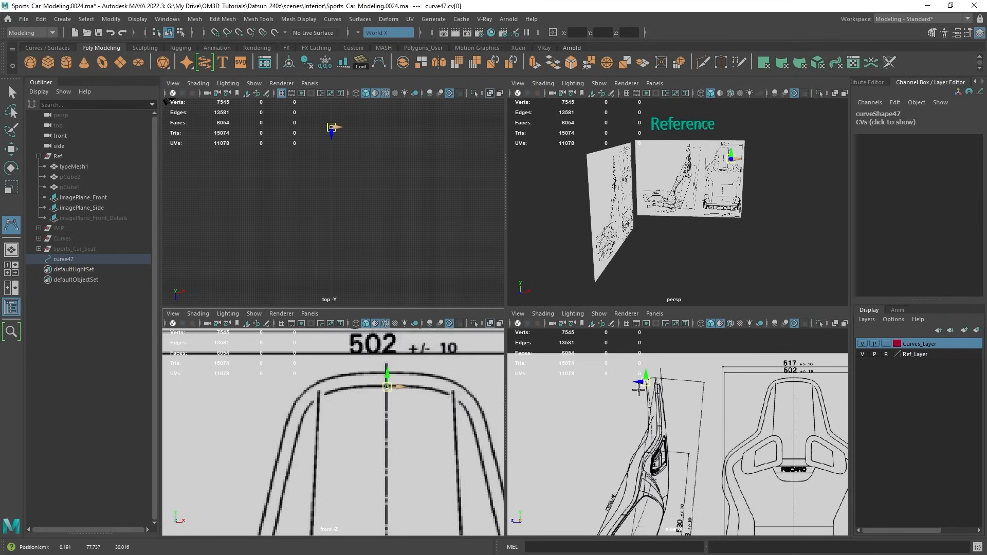
Add the second CV along the headrest's inner top line and fit its depth and height to the blueprints.
scroll(638, 391, up, 2)
alt+middle_drag(471, 408, 378, 391)
click(372, 384)
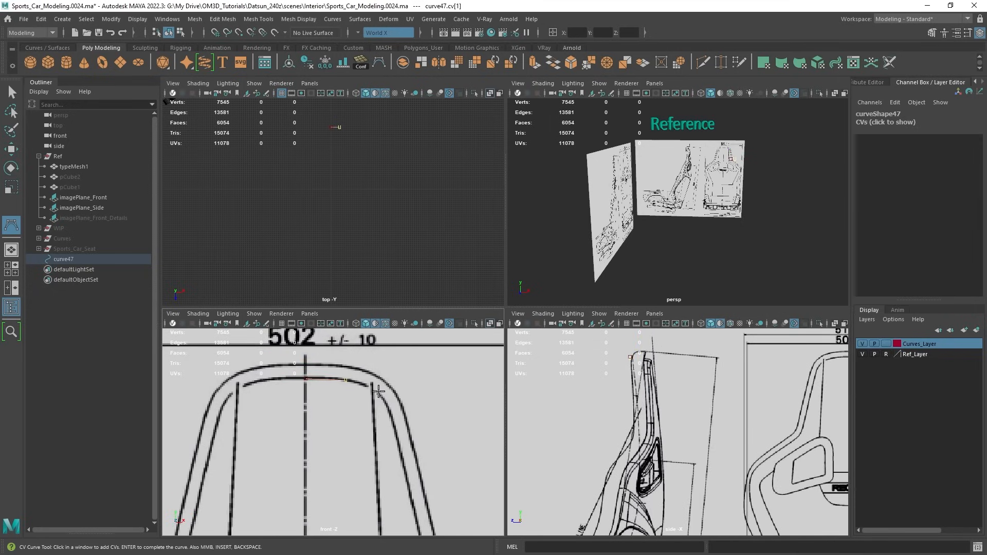
scroll(634, 347, up, 3)
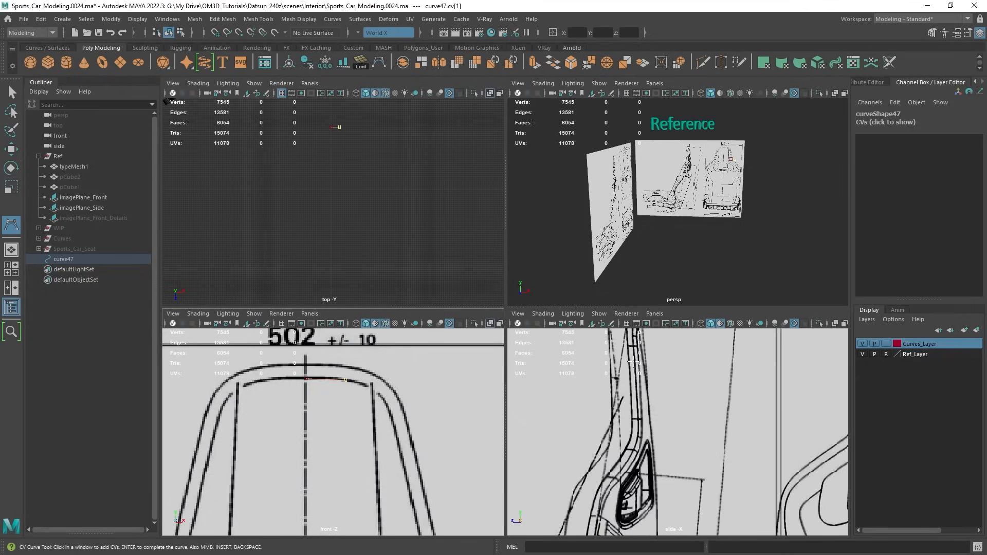
middle_drag(640, 378, 644, 380)
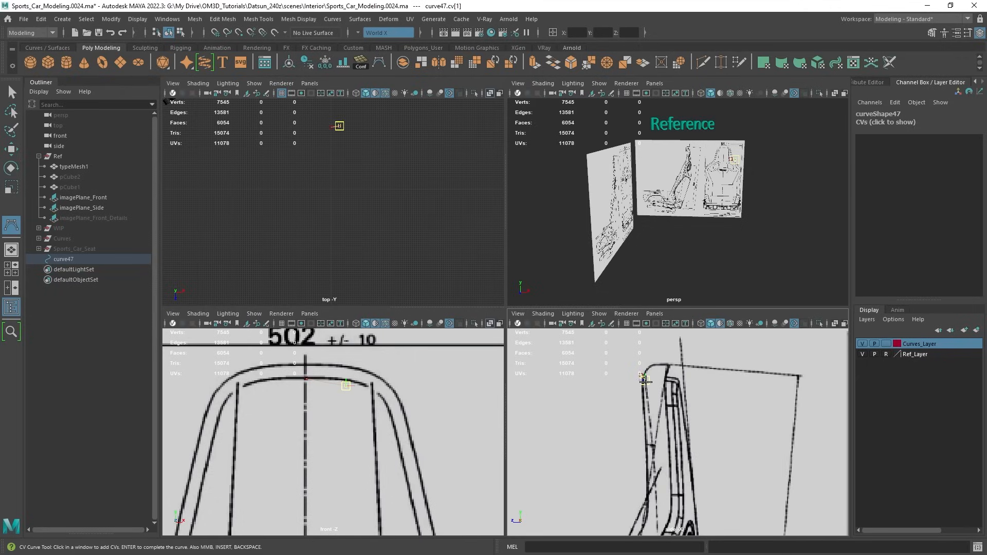
key(Insert)
alt+middle_drag(360, 387, 326, 392)
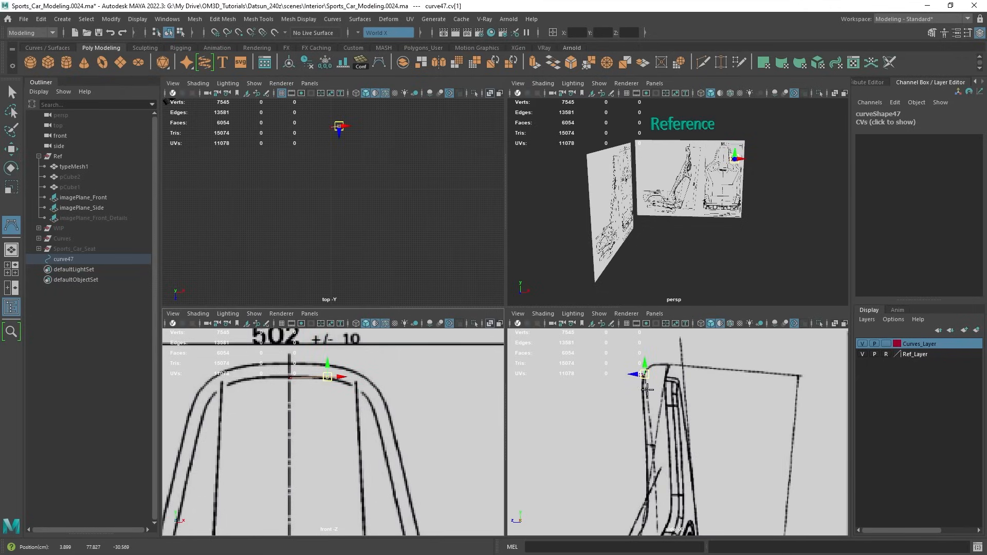
key(Insert)
Add the third CV at the headrest's upper corner and align its depth to the front edge in the side view.
click(366, 398)
alt+middle_drag(414, 455, 390, 431)
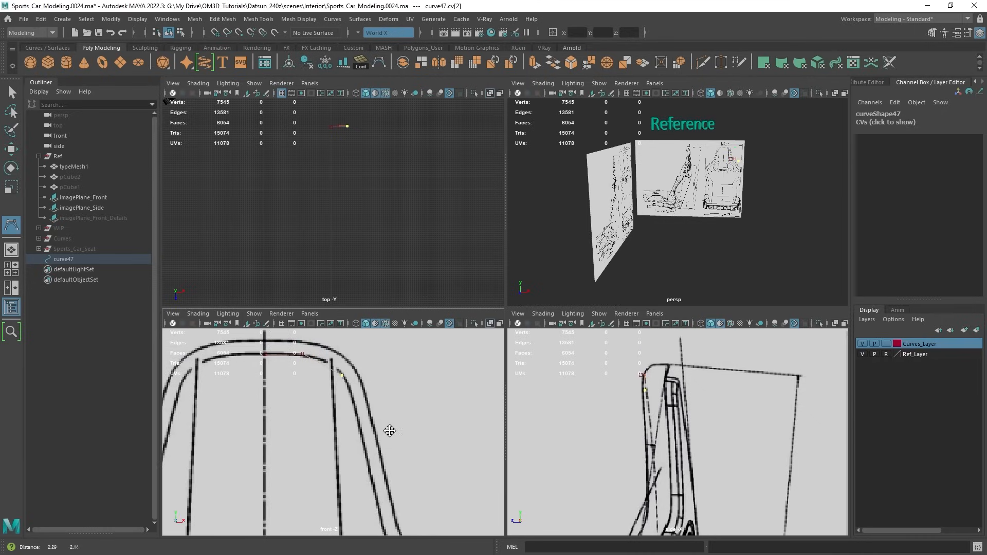
scroll(629, 376, up, 3)
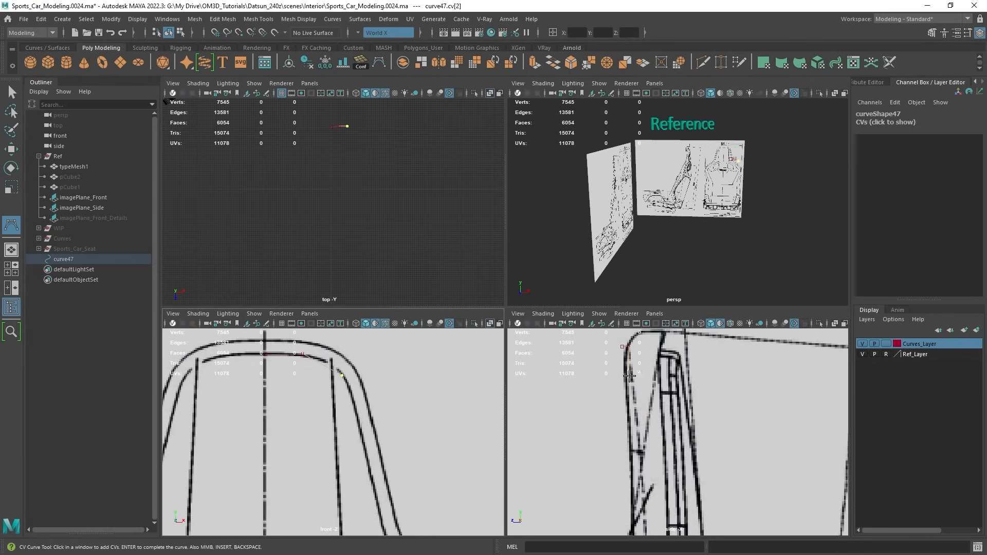
key(Insert)
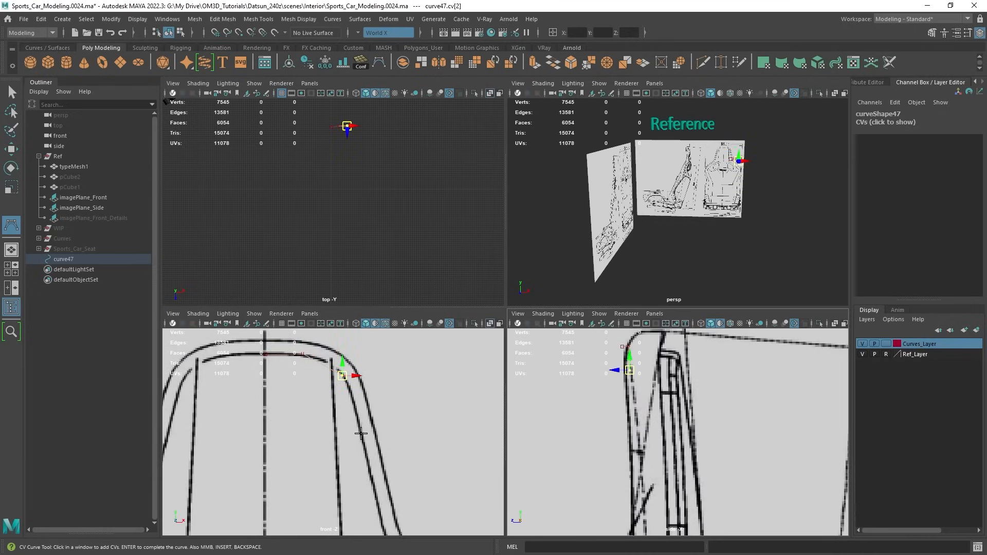
Add the fourth CV down the headrest's side and adjust it to the blueprint outline in the side and front views.
click(361, 434)
alt+middle_drag(745, 422, 736, 380)
middle_drag(620, 392, 629, 392)
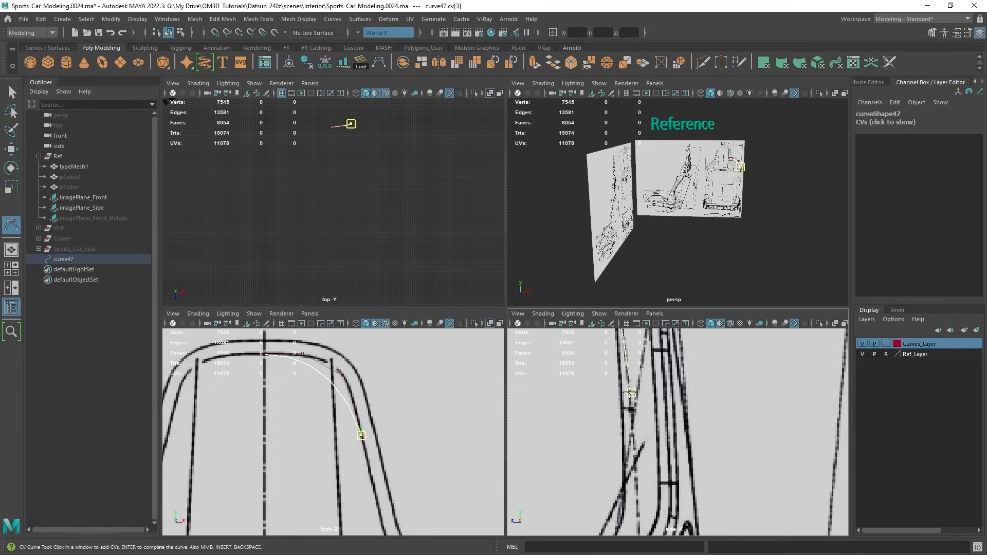
alt+middle_drag(346, 391, 349, 385)
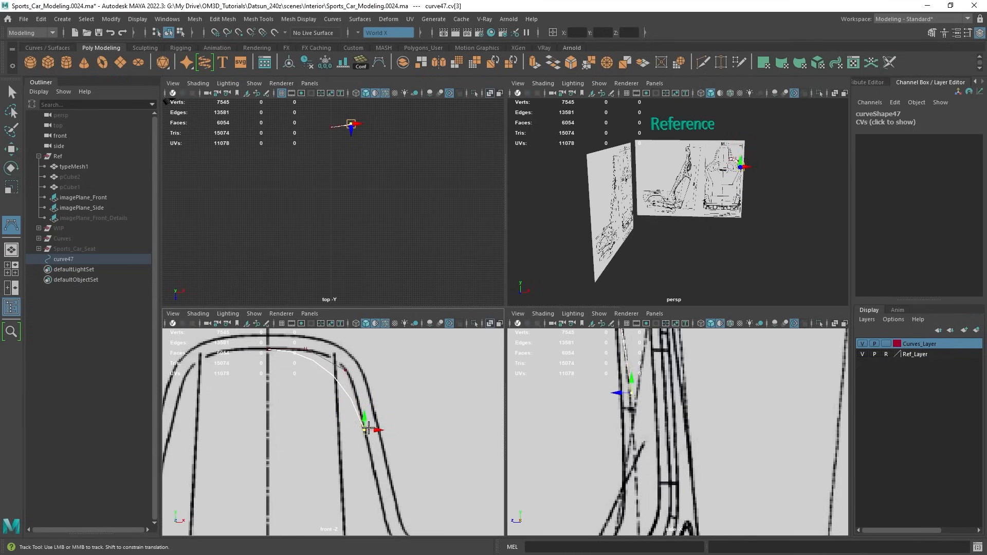
drag(369, 428, 361, 405)
alt+middle_drag(366, 421, 340, 396)
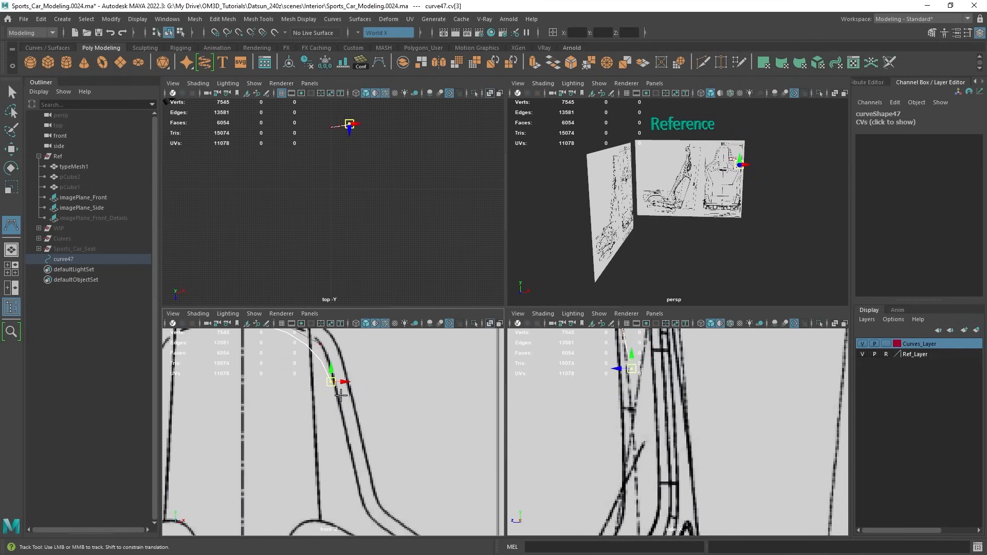
Shift the fourth CV slightly forward in the side view to match the headrest's front edge.
alt+right_drag(390, 447, 326, 419)
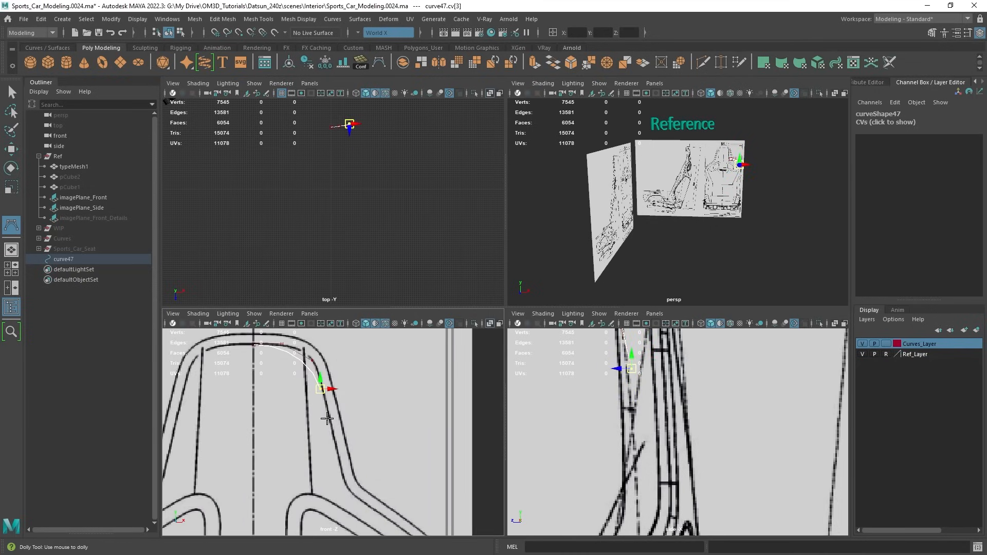
alt+middle_drag(646, 417, 651, 443)
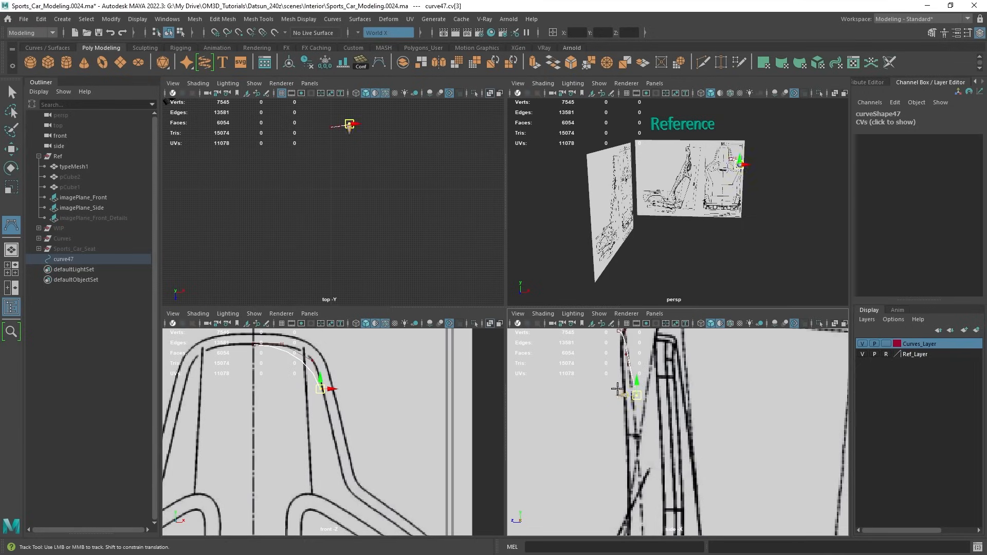
drag(637, 396, 630, 395)
Add the fifth CV further down the headrest's side outline and check its depth against the side blueprint.
alt+middle_drag(310, 413, 314, 397)
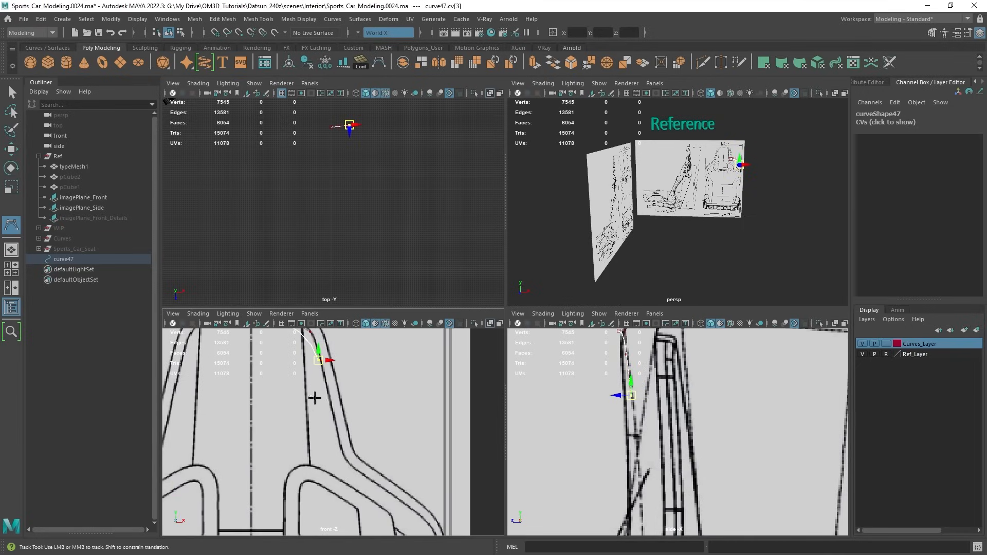
click(329, 393)
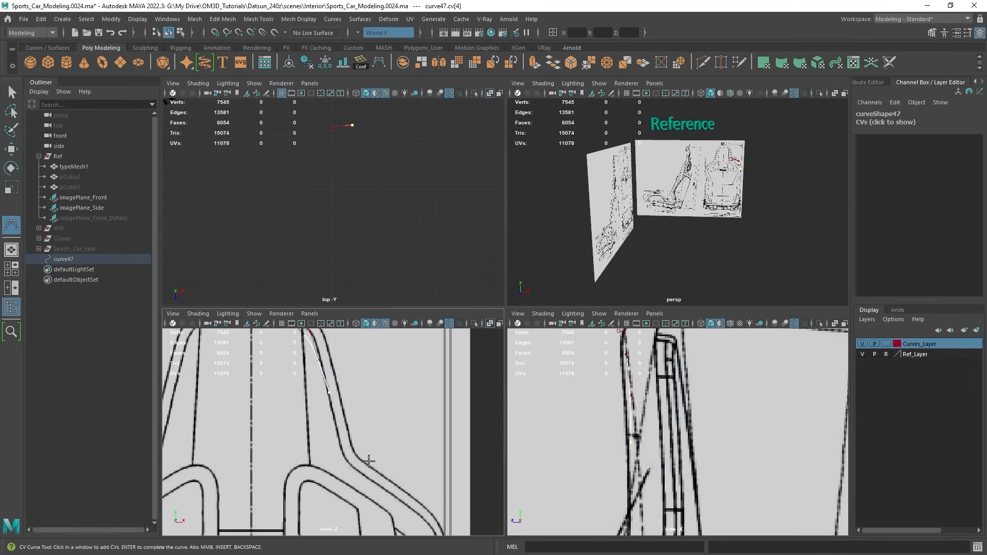
alt+middle_drag(627, 438, 617, 403)
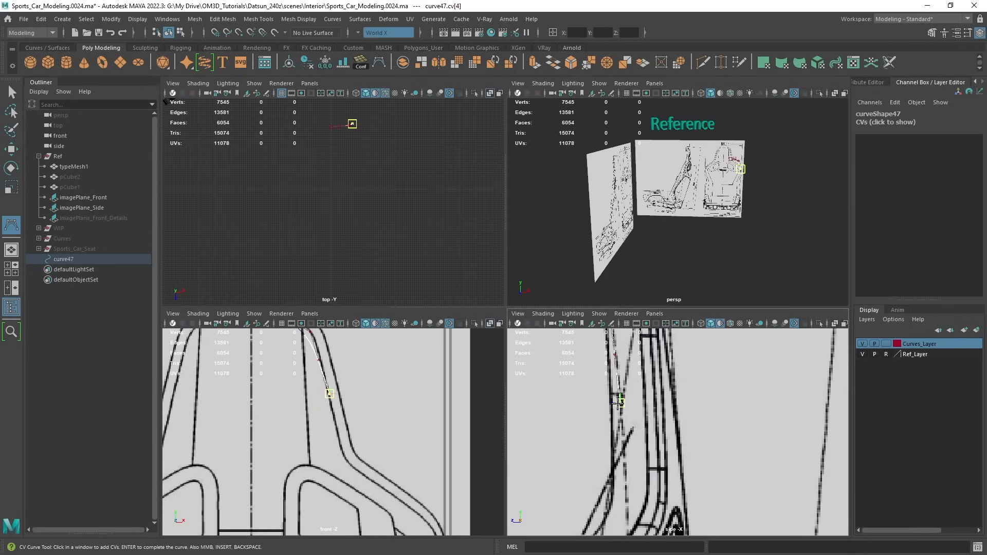
key(Insert)
Add the sixth and seventh CVs down the headrest's side to where it begins curving into the shoulder.
alt+middle_drag(252, 410, 238, 395)
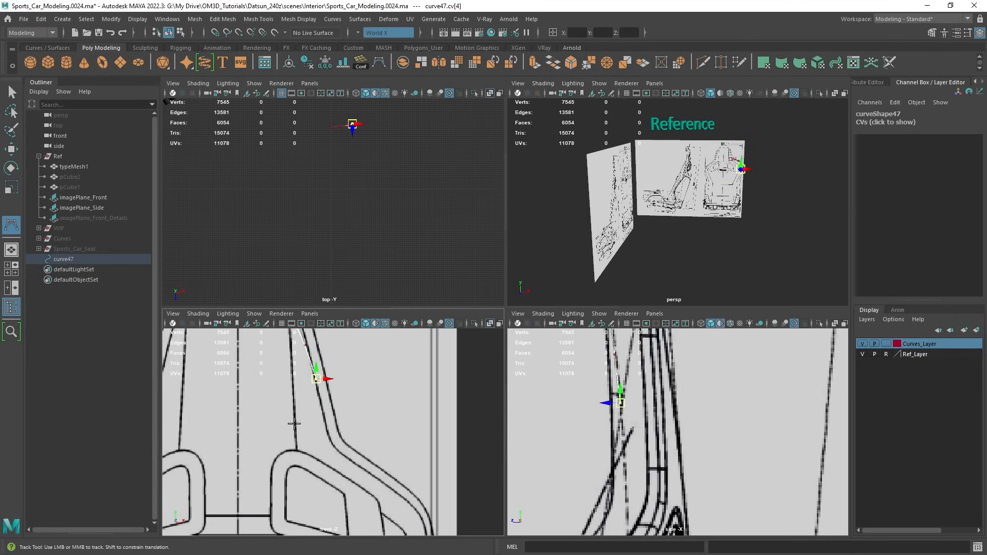
click(326, 427)
alt+middle_drag(603, 486, 601, 425)
alt+middle_drag(294, 440, 271, 392)
click(311, 397)
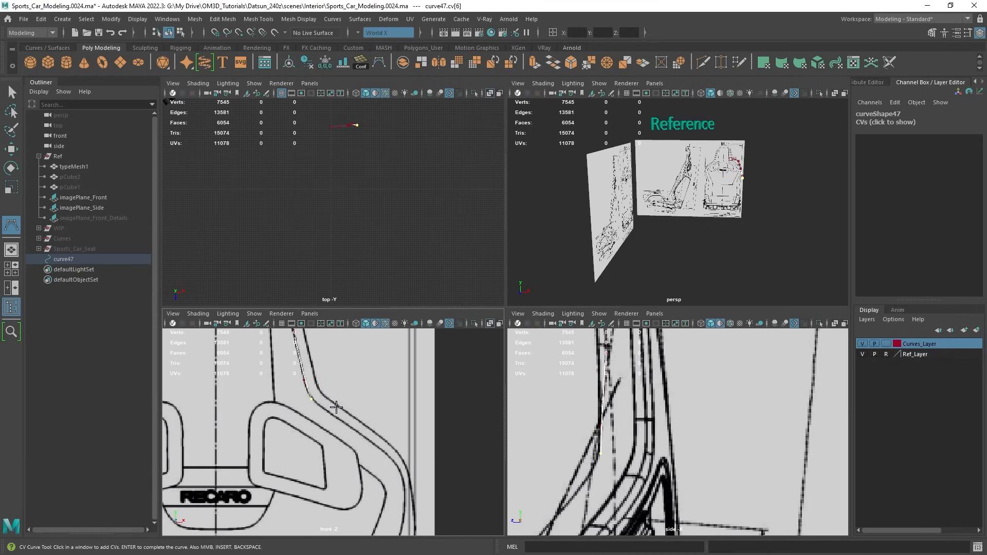
alt+middle_drag(597, 457, 592, 408)
Add the eighth CV at the start of the shoulder and adjust its depth in the side view.
alt+middle_drag(316, 404, 301, 388)
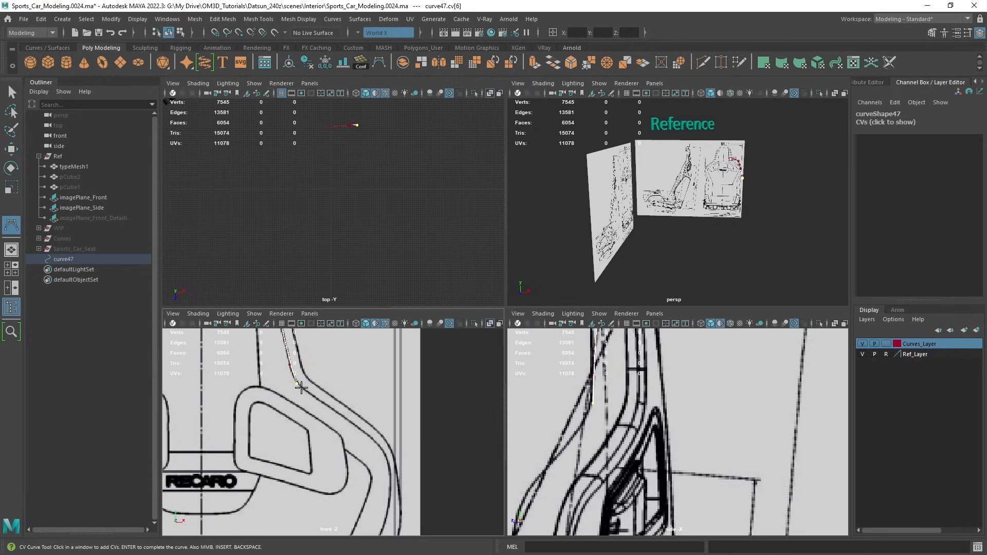
click(316, 398)
alt+middle_drag(661, 396, 668, 363)
middle_drag(598, 394, 624, 382)
key(Insert)
scroll(648, 401, down, 2)
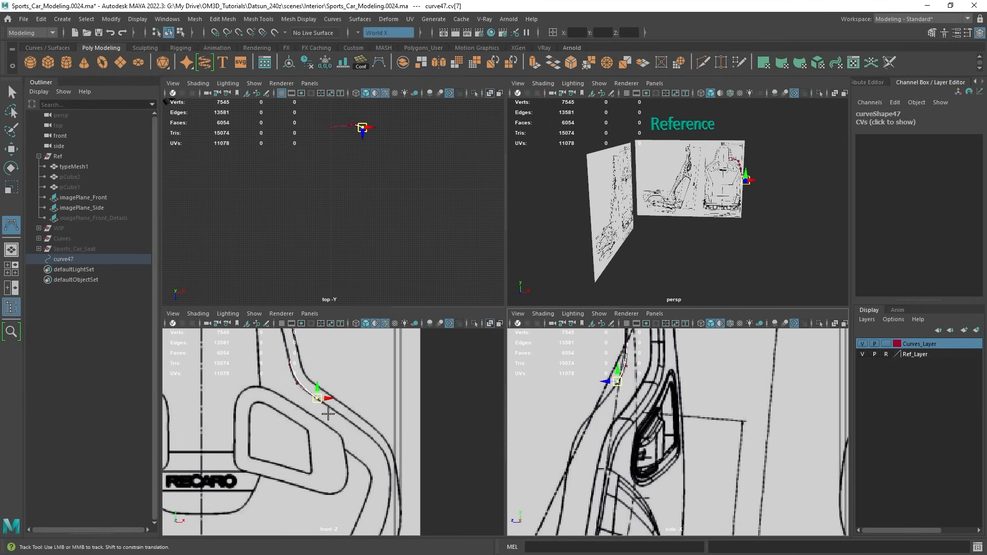
Add the ninth CV along the sloping shoulder line and move it forward to the side blueprint's outline.
alt+middle_drag(351, 424, 298, 382)
key(Insert)
click(331, 413)
middle_drag(618, 411, 598, 409)
Add the tenth CV near the shoulder's outer corner and pull it forward onto the side blueprint's front edge.
alt+middle_drag(312, 409, 296, 393)
click(308, 388)
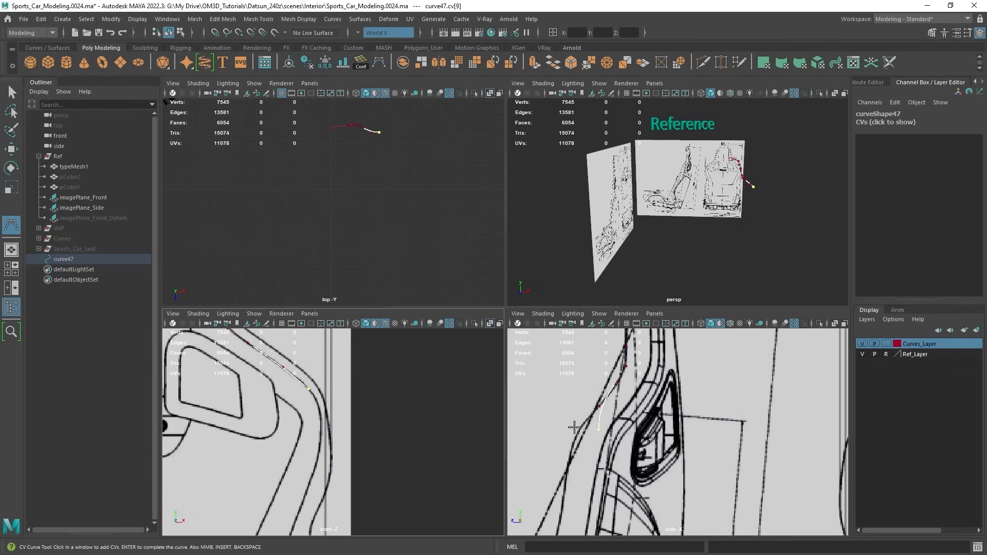
middle_drag(604, 433, 585, 431)
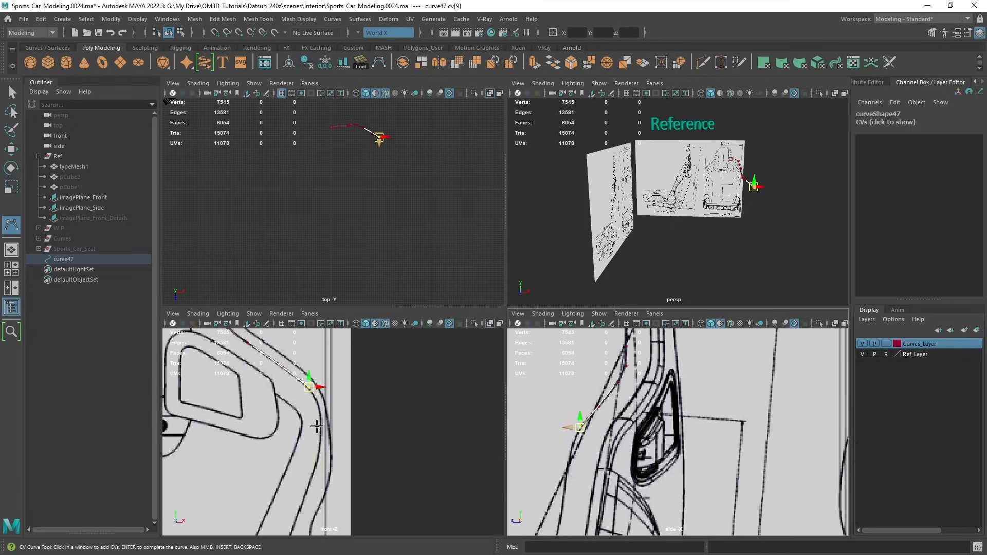
Add the eleventh and twelfth CVs around the shoulder's outer corner, following the outline in both blueprint views.
alt+middle_drag(317, 424, 308, 403)
click(310, 403)
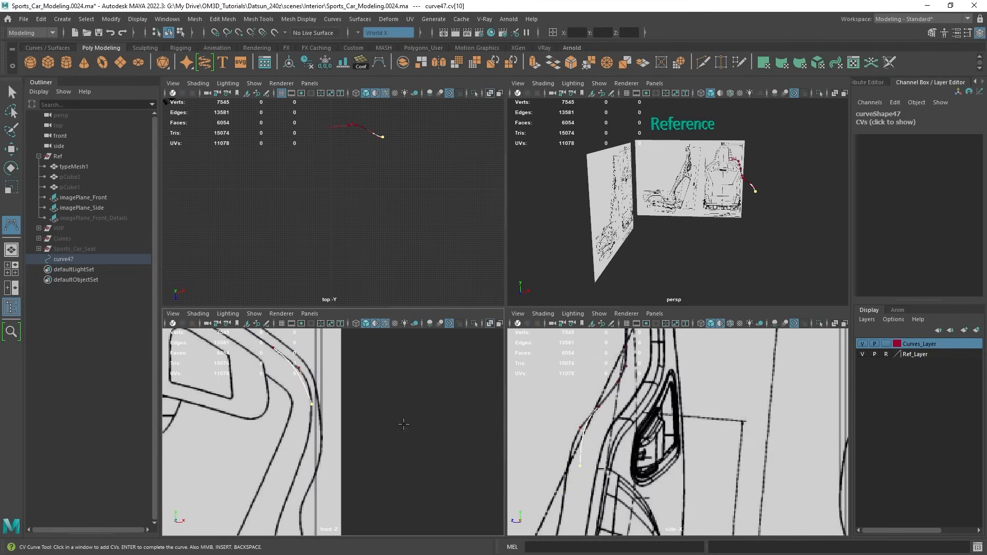
middle_drag(577, 464, 606, 395)
click(589, 396)
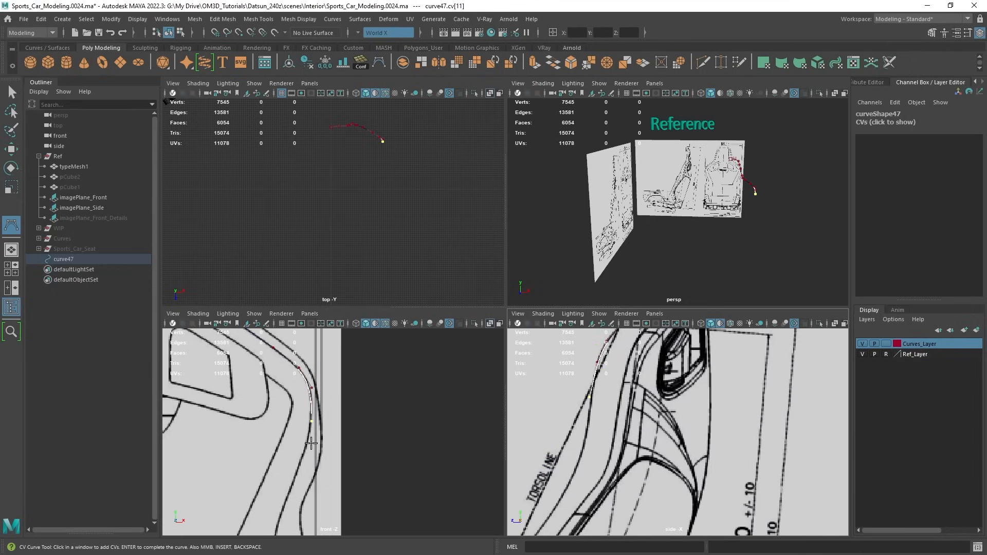
Add two more CVs down the shoulder's inward-curving edge and fit their depth to the side blueprint.
alt+middle_drag(311, 443, 312, 401)
click(316, 400)
alt+middle_drag(766, 466, 776, 437)
alt+middle_drag(560, 427, 615, 345)
click(304, 429)
middle_drag(649, 347, 637, 346)
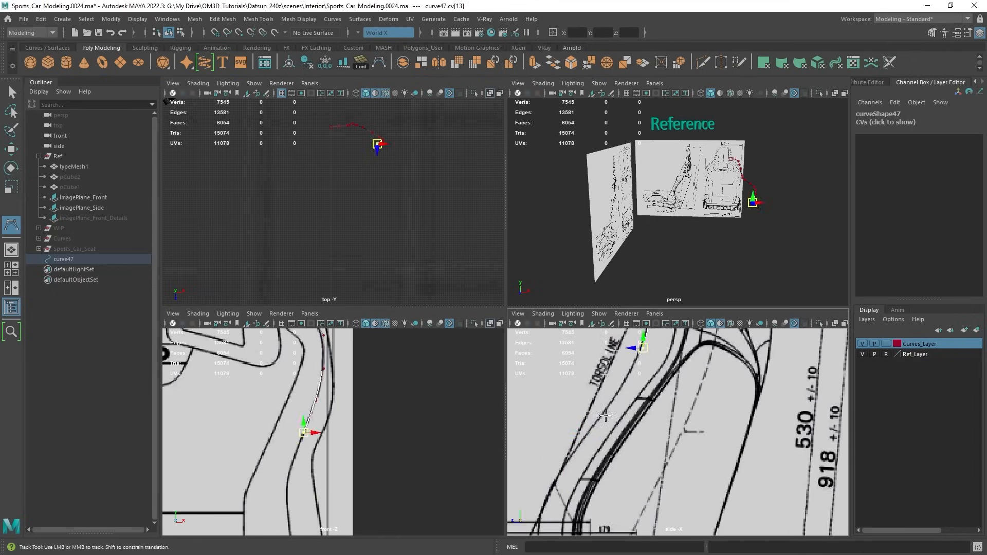
Continue placing CVs down the backrest's side edge to the lumbar area, following the front and side blueprints.
alt+middle_drag(308, 452, 284, 411)
click(267, 426)
click(258, 363)
alt+middle_drag(272, 462, 277, 374)
alt+middle_drag(617, 509, 626, 425)
click(607, 449)
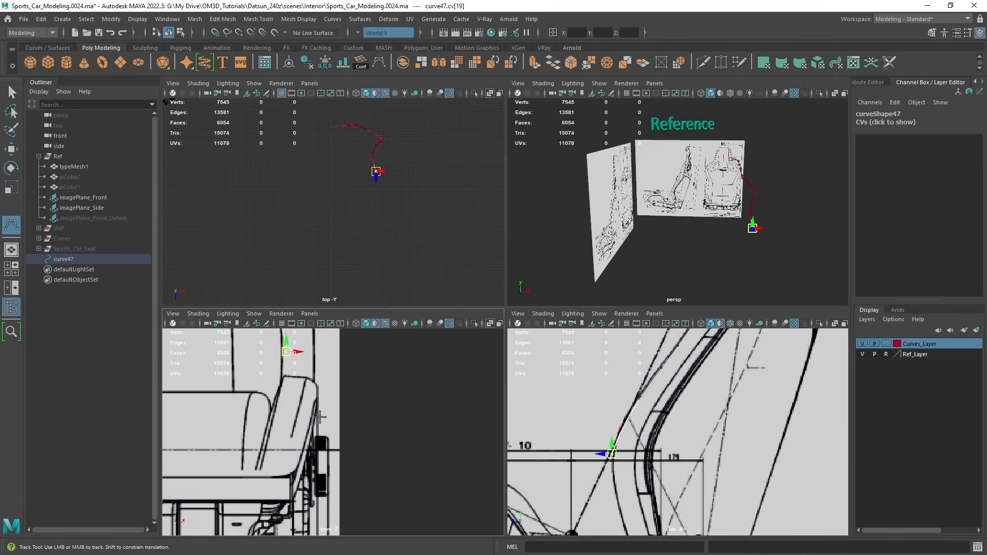
Add the final three CVs in the side view along the backrest's lower front edge toward the seat cushion.
alt+middle_drag(612, 488, 604, 447)
click(599, 435)
click(608, 466)
click(616, 497)
Check the traced backrest curve in the front and perspective views and complete it.
alt+drag(740, 216, 668, 216)
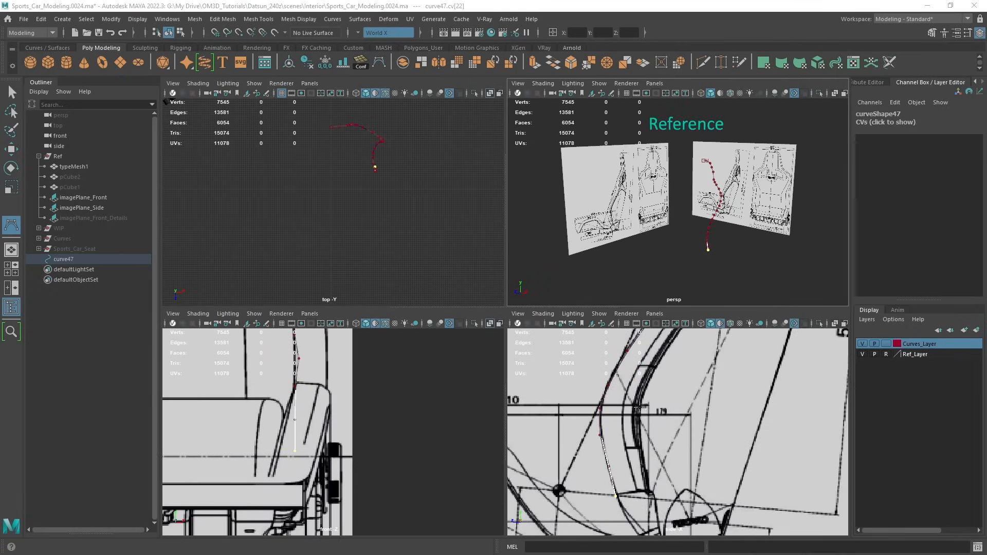
alt+middle_drag(369, 375, 378, 531)
mouse_move(335, 418)
alt+middle_down()
mouse_move(334, 401)
mouse_move(338, 412)
alt+middle_up()
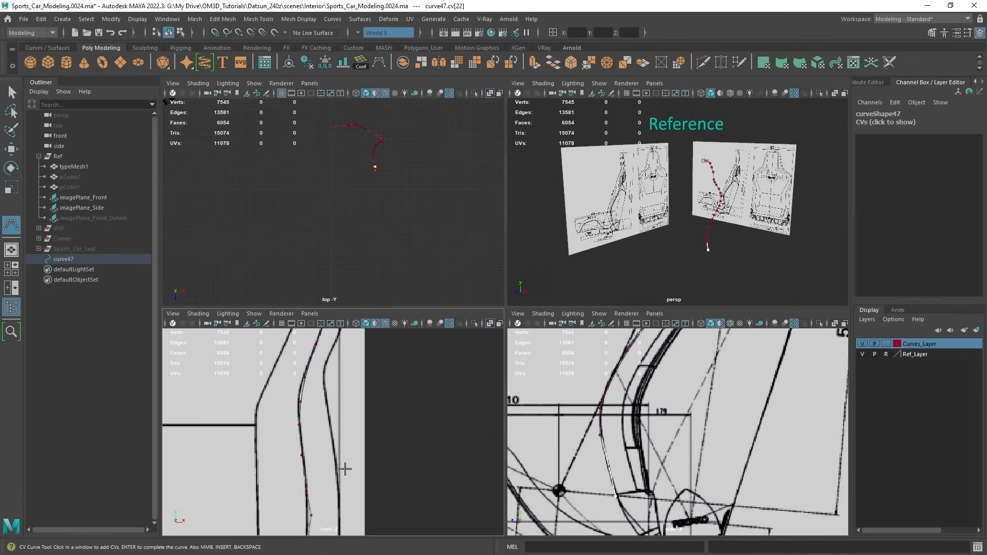
alt+middle_drag(345, 469, 343, 430)
alt+middle_drag(727, 203, 706, 205)
scroll(706, 204, up, 3)
key(space)
alt+drag(520, 246, 656, 210)
alt+drag(606, 304, 599, 265)
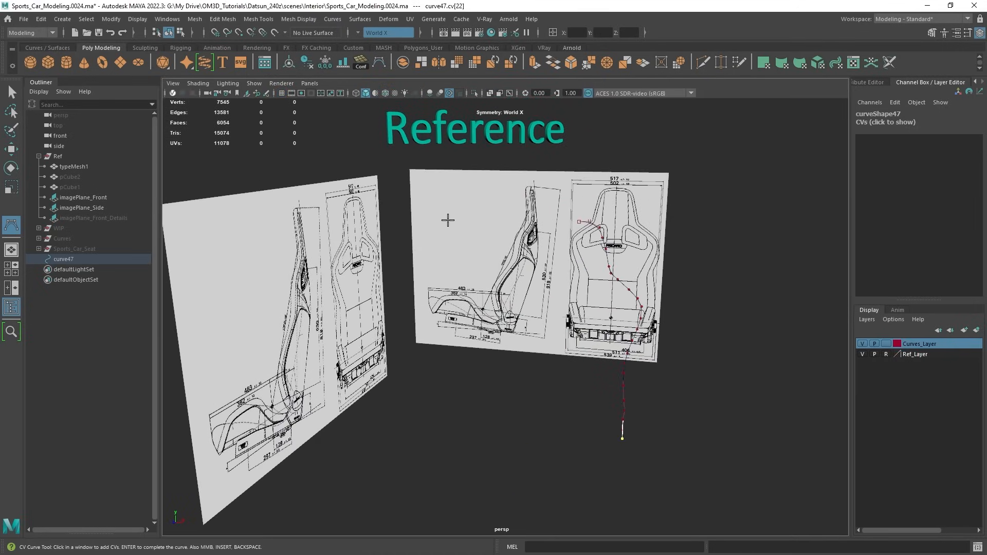
alt+drag(463, 234, 544, 269)
scroll(562, 264, up, 4)
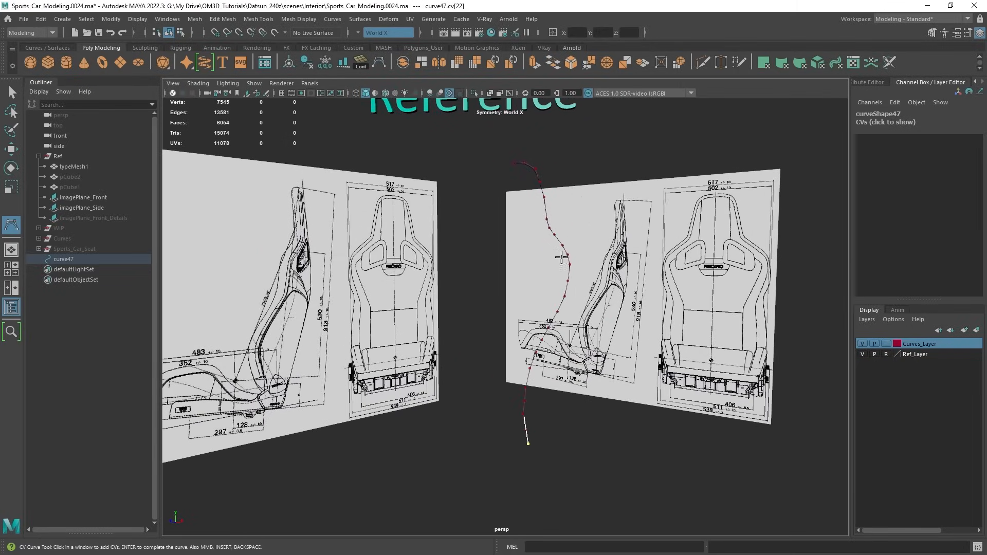
key(q)
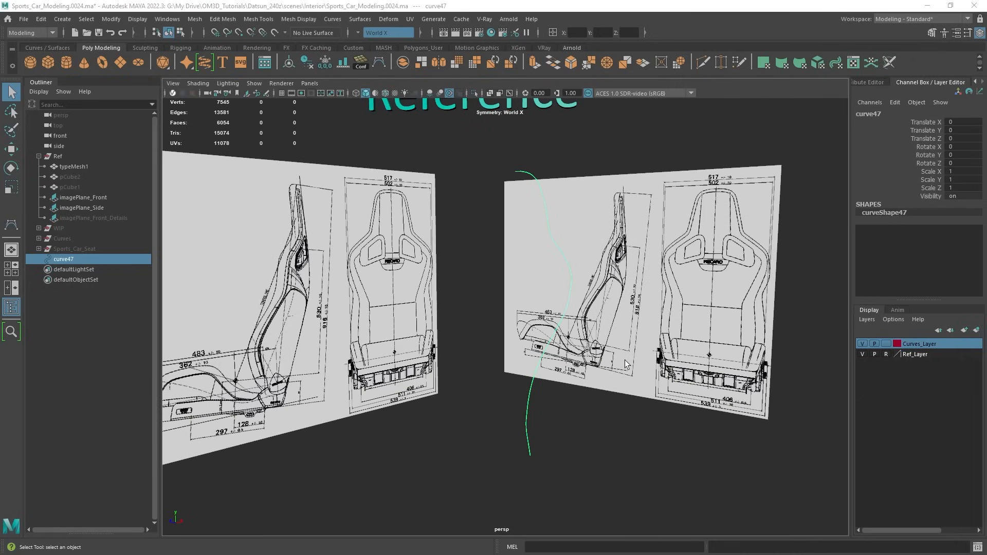
alt+drag(626, 363, 563, 359)
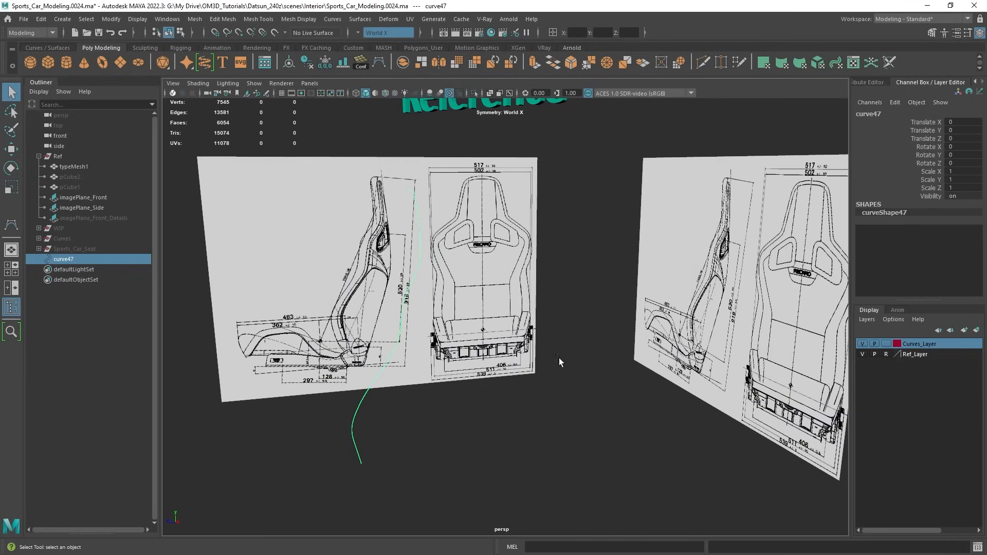
Select a CV on the curve's lower backrest section and move it slightly inward in the front view.
key(space)
right_drag(425, 292, 365, 288)
drag(297, 422, 296, 421)
key(e)
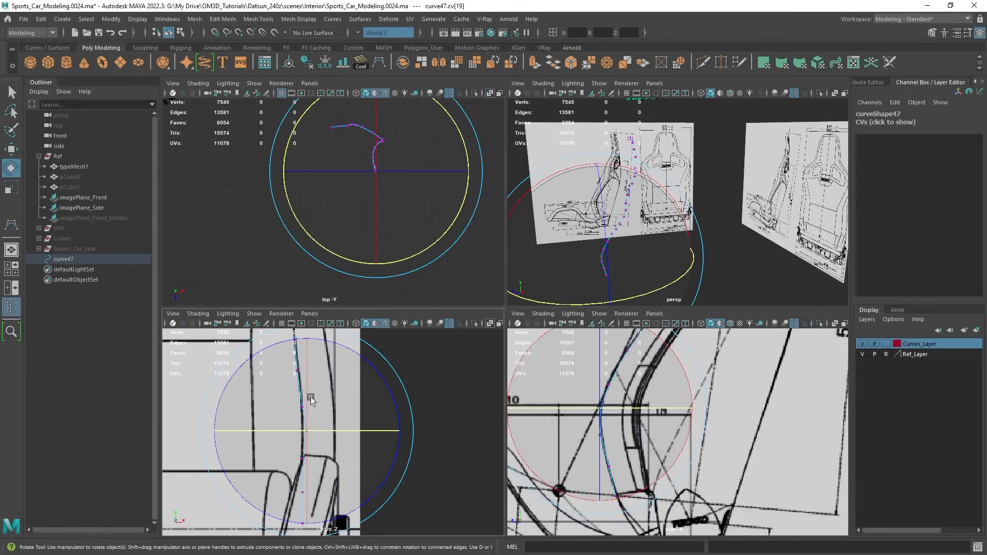
right_drag(302, 292, 261, 293)
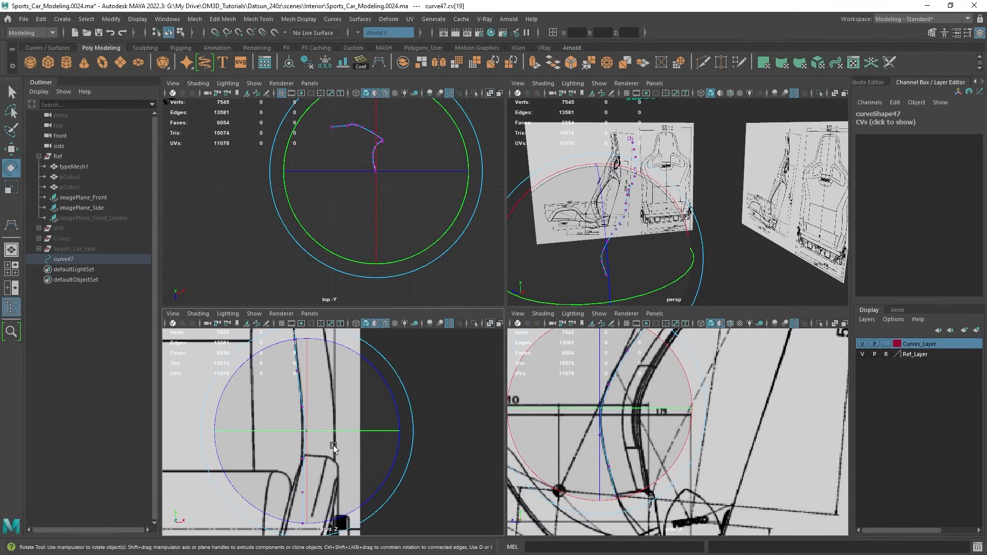
key(w)
drag(343, 432, 339, 432)
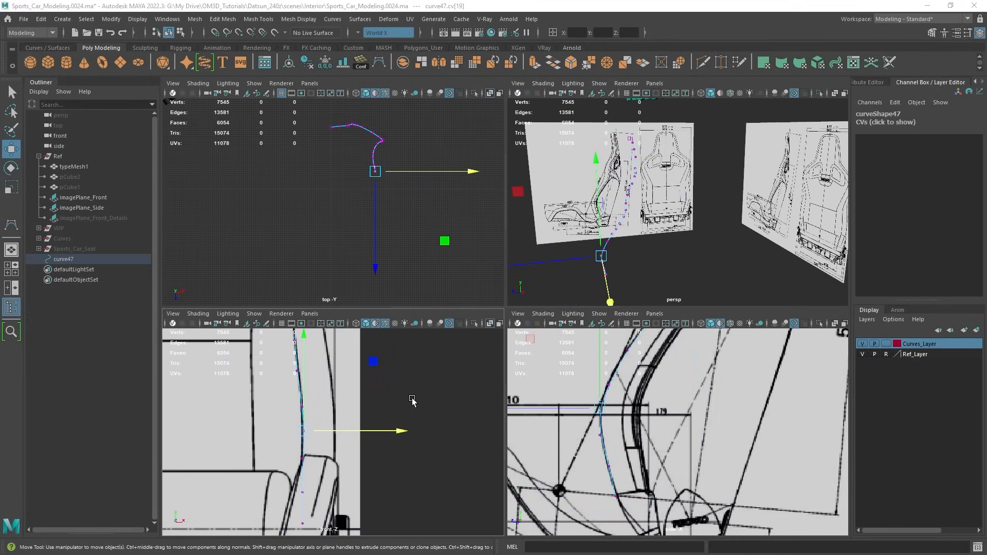
Return from CV editing to object mode and select the whole backrest curve in the perspective view.
alt+middle_drag(412, 401, 379, 468)
key(space)
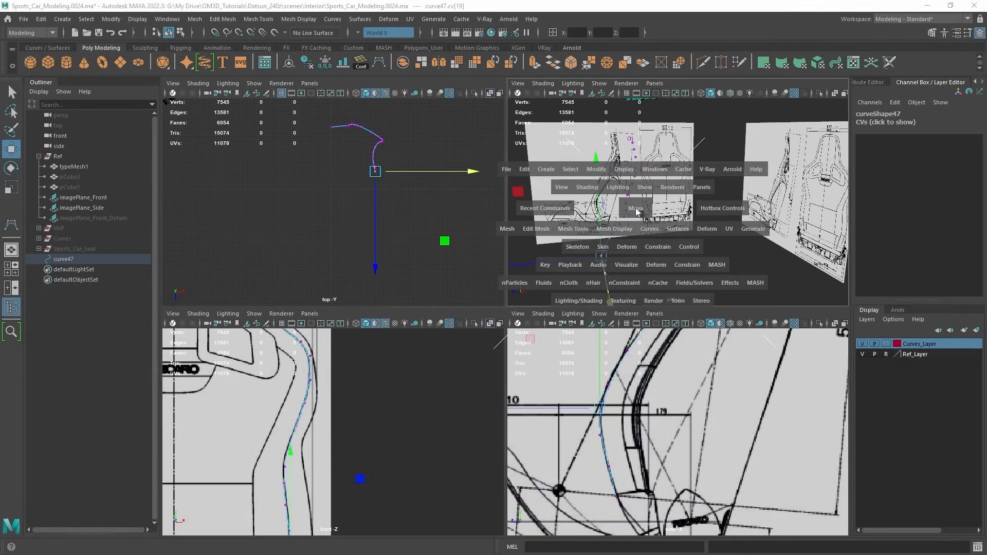
alt+drag(616, 242, 552, 253)
right_drag(553, 251, 604, 238)
key(q)
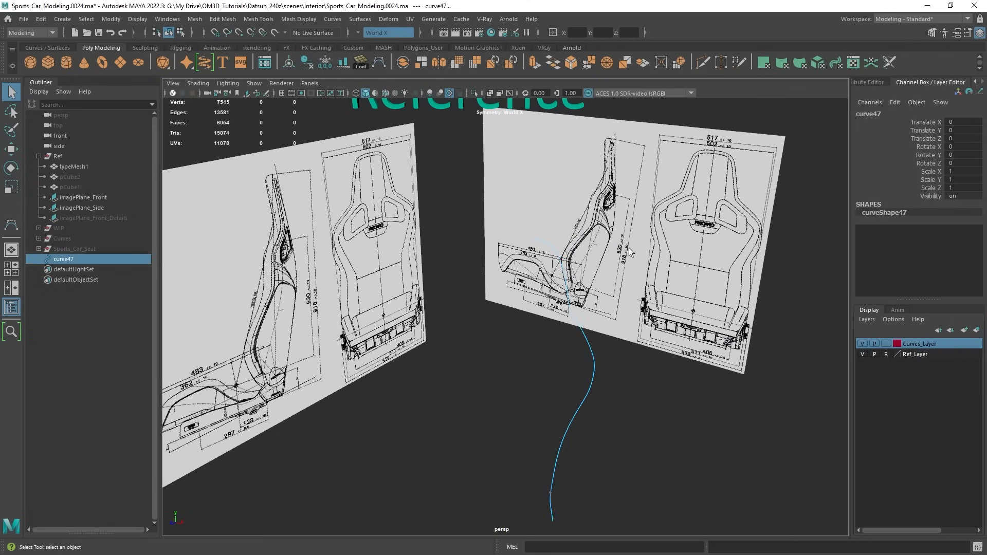
alt+drag(756, 199, 739, 193)
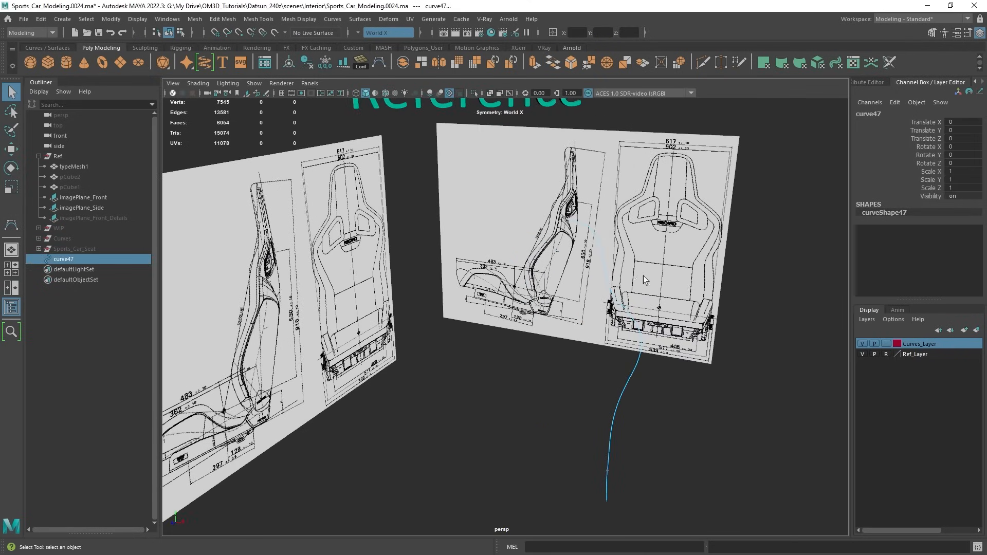
alt+drag(633, 289, 610, 293)
click(584, 334)
click(589, 346)
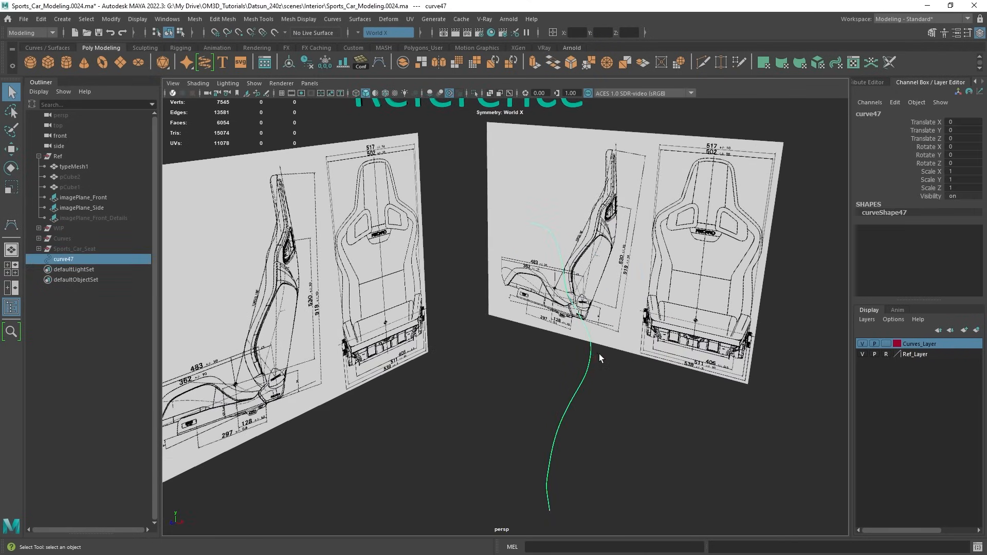
alt+middle_drag(600, 358, 599, 331)
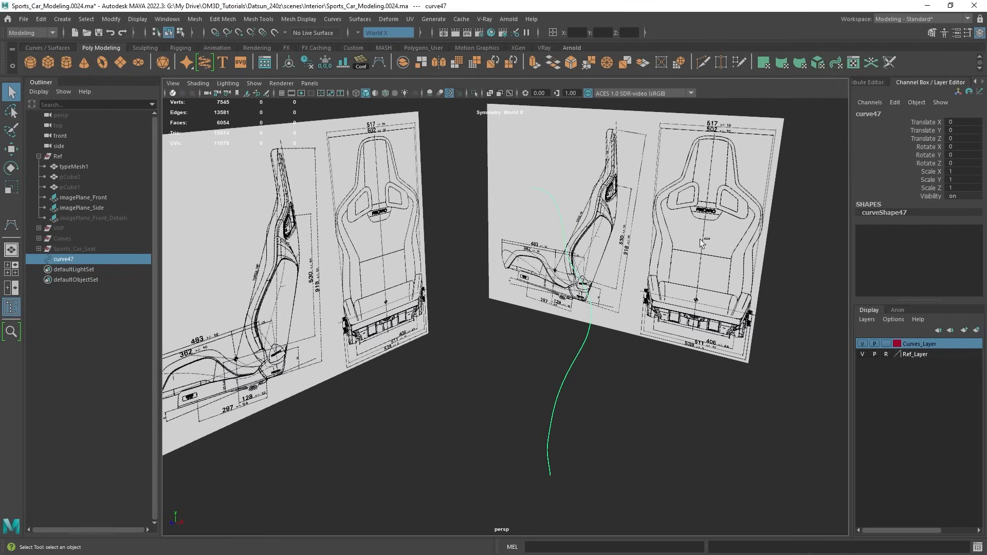
Duplicate the backrest curve and mirror the copy to the opposite side with Scale X -1.
key(w)
alt+drag(702, 243, 537, 406)
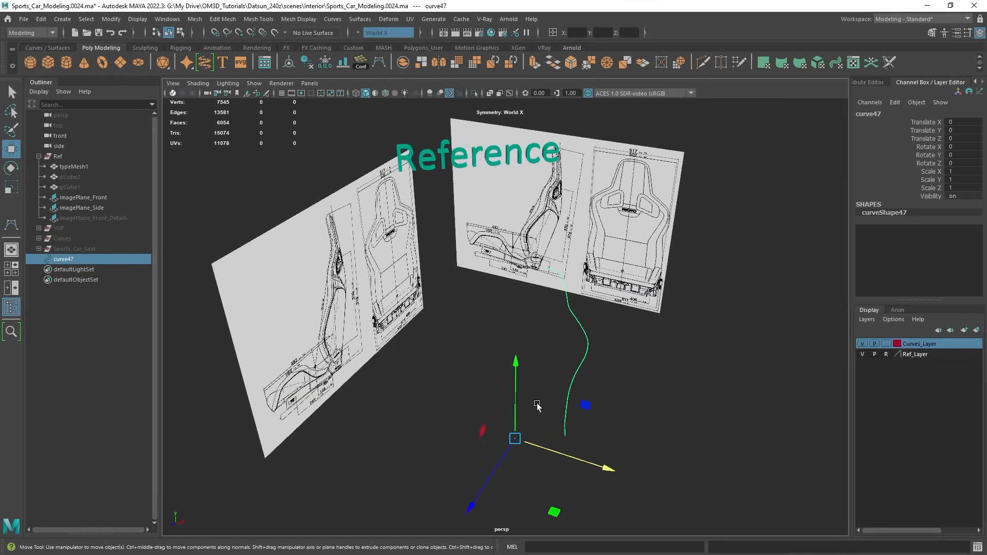
key(minus)
alt+middle_drag(537, 406, 527, 393)
key(ctrl+d)
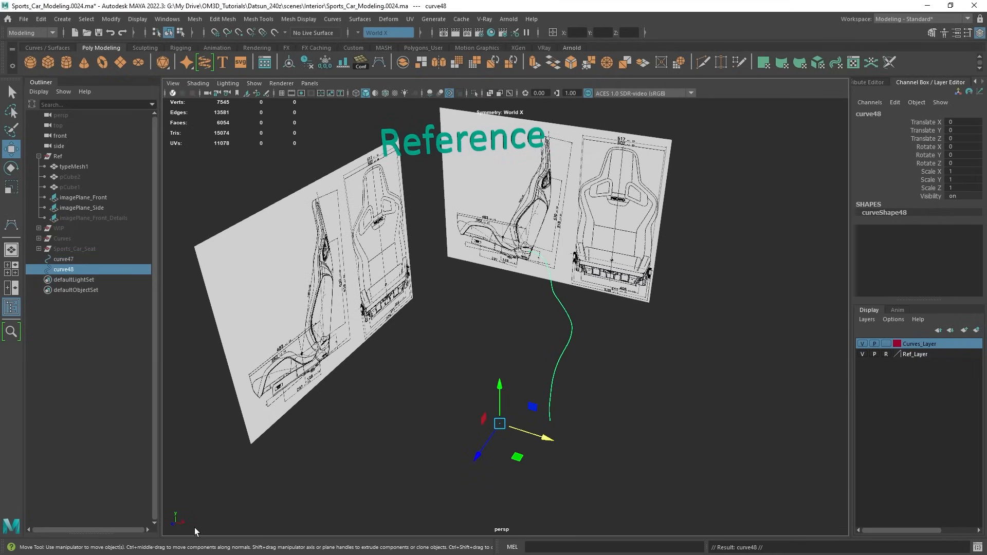
double_click(961, 172)
text(-1)
key(Return)
alt+drag(695, 191, 565, 209)
scroll(493, 205, up, 3)
alt+drag(422, 321, 603, 194)
key(q)
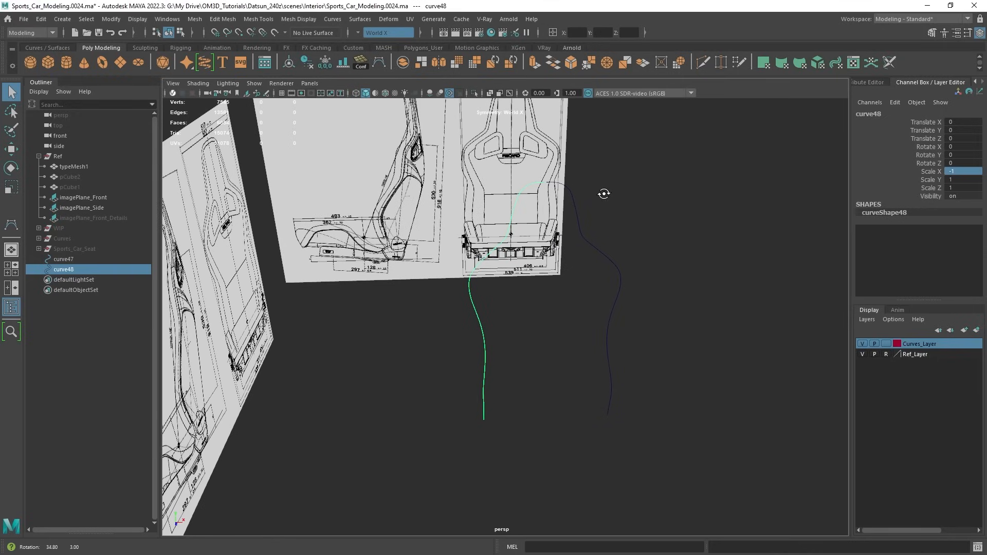
alt+drag(629, 258, 570, 266)
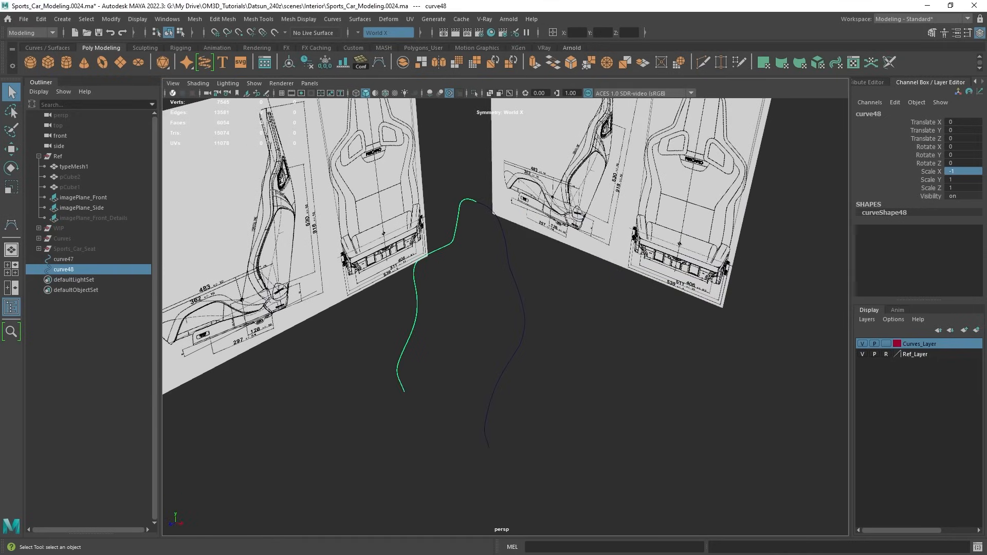
Switch to the web browser and look through the On Mars 3D YouTube channel's uploaded videos.
key(alt+Tab)
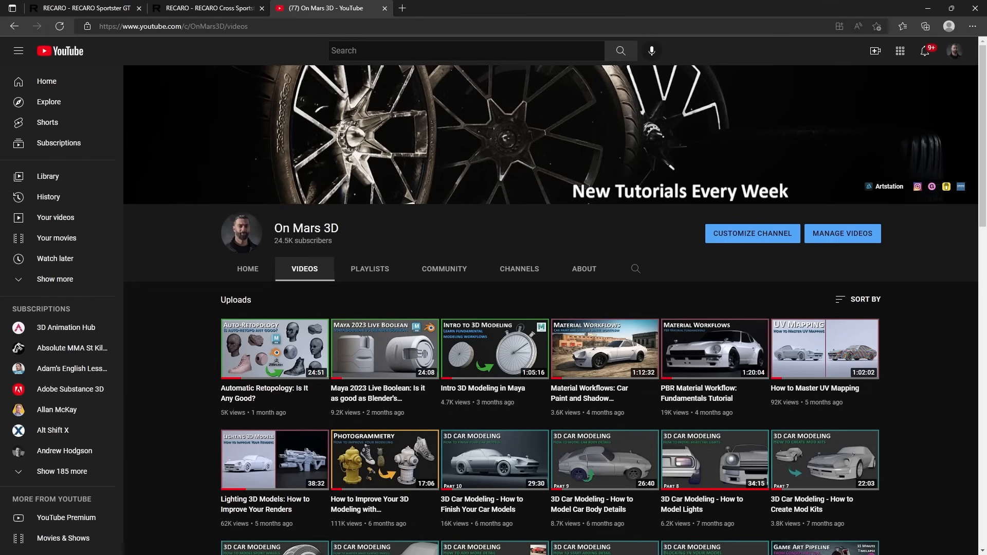
scroll(629, 404, down, 2)
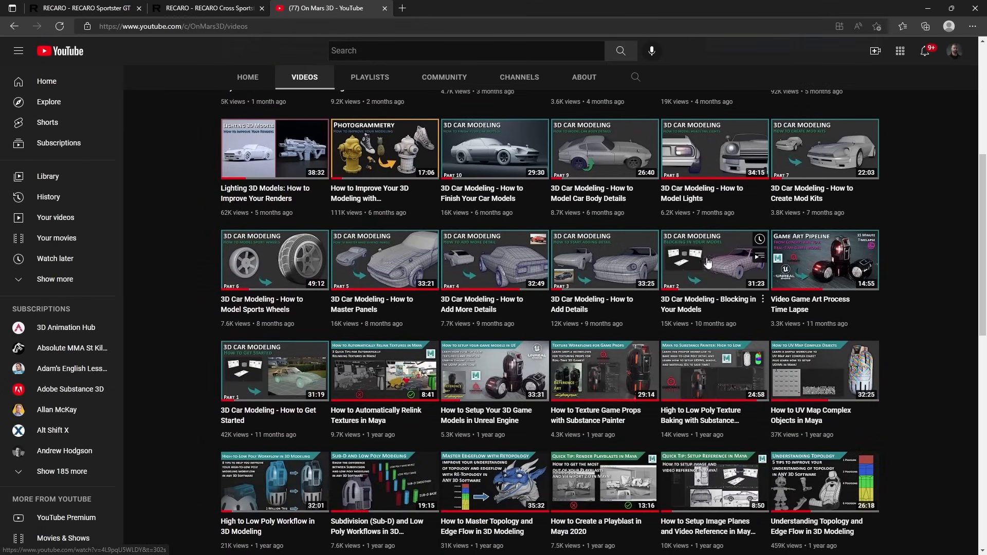
Switch back to Maya and unhide the Curves group, framing the full seat curve guide in the perspective view.
scroll(717, 276, down, 2)
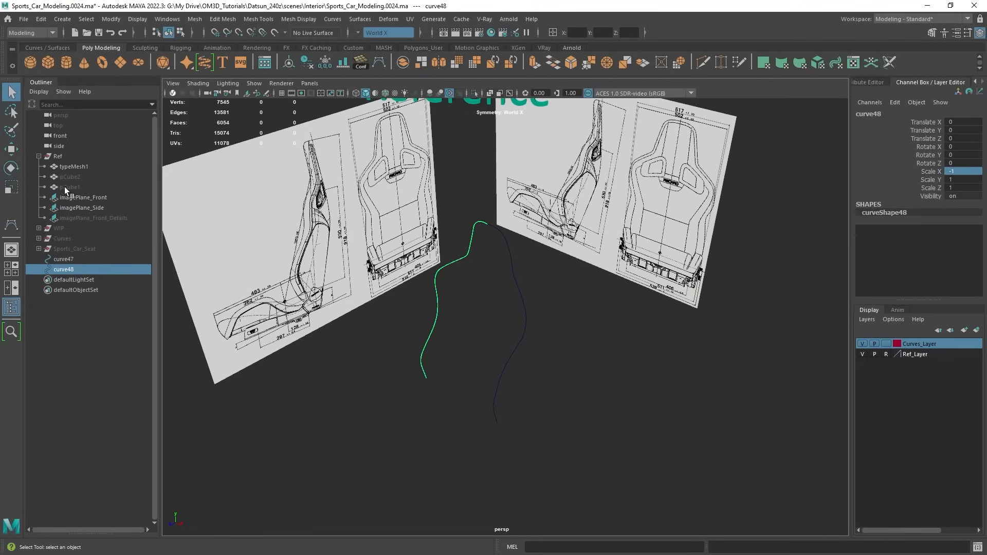
alt+drag(511, 287, 494, 264)
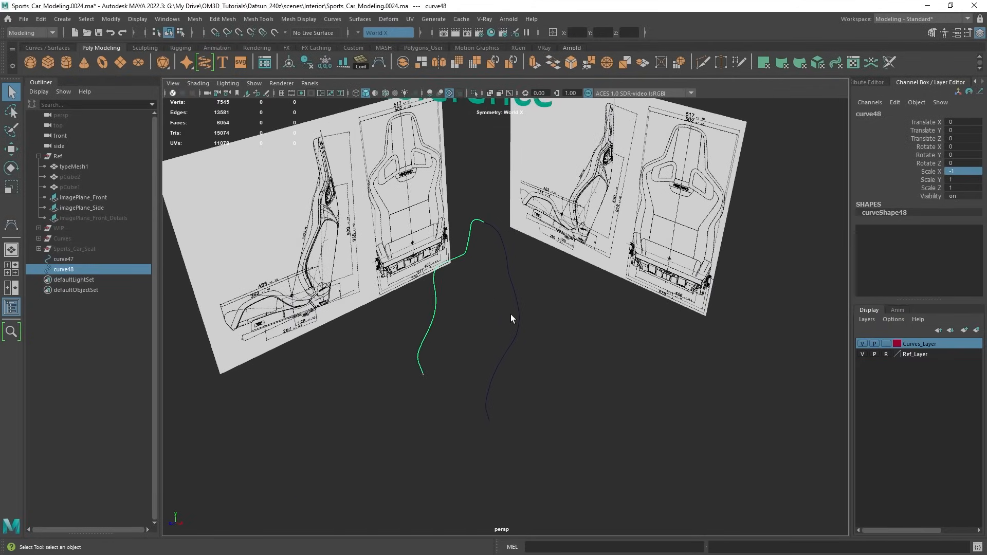
alt+drag(511, 315, 544, 320)
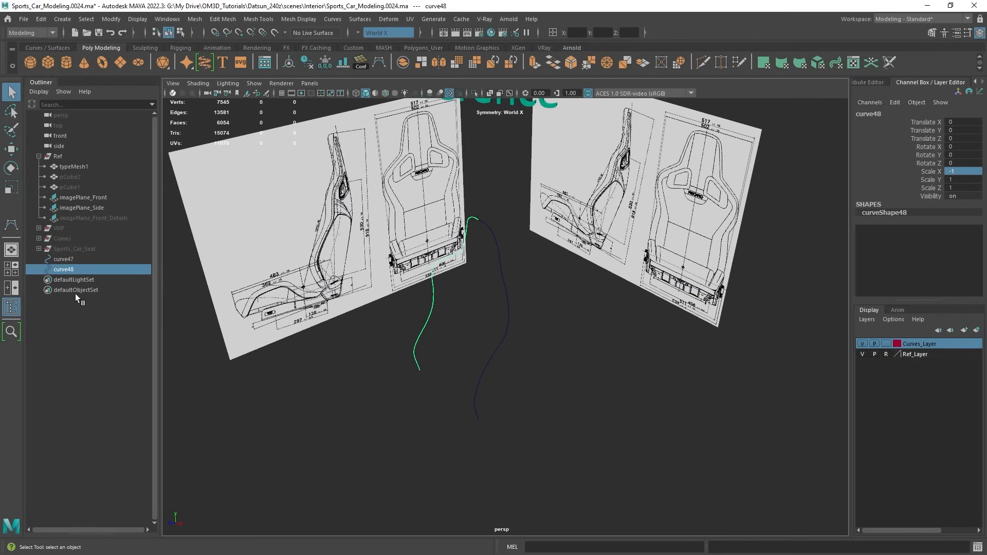
click(56, 239)
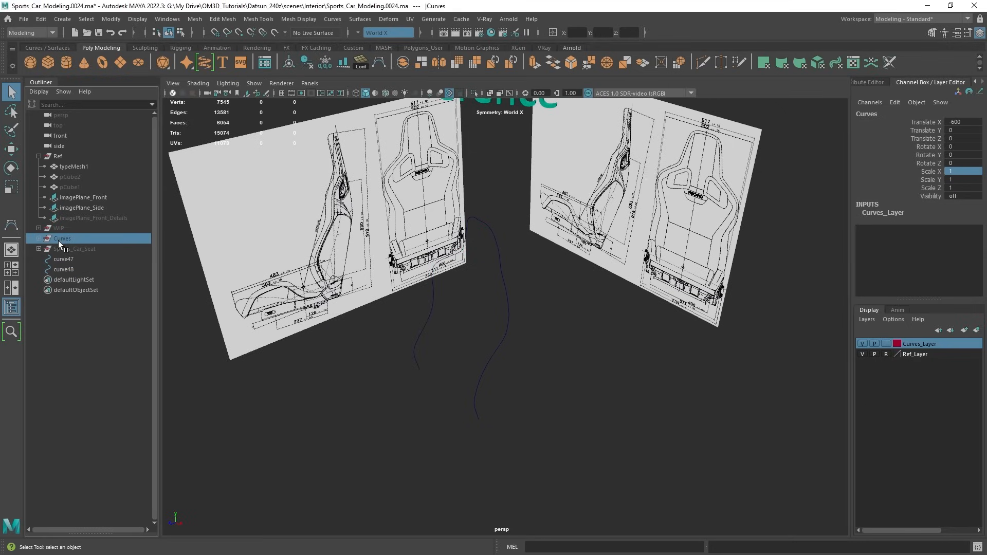
key(shift+h)
scroll(440, 281, down, 6)
key(f)
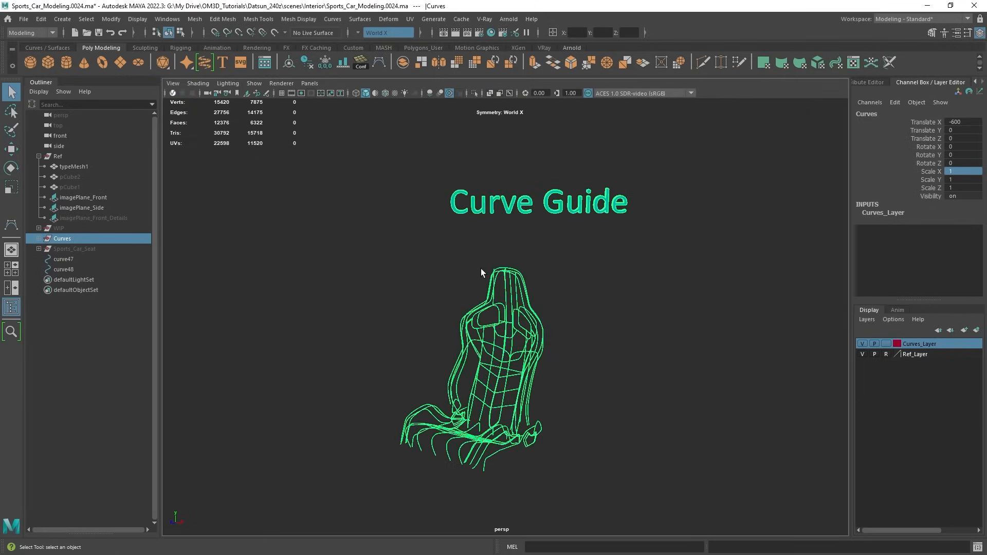
alt+drag(480, 269, 478, 282)
Set the Curves group's Translate X to 0 so it lines up with the traced backrest curves.
click(962, 122)
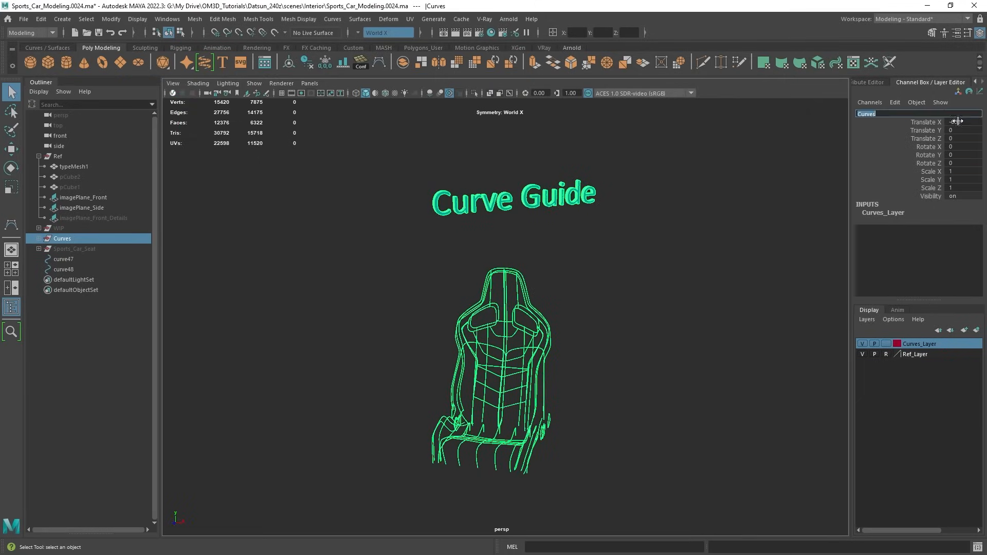
double_click(961, 122)
text(0)
key(Return)
key(f)
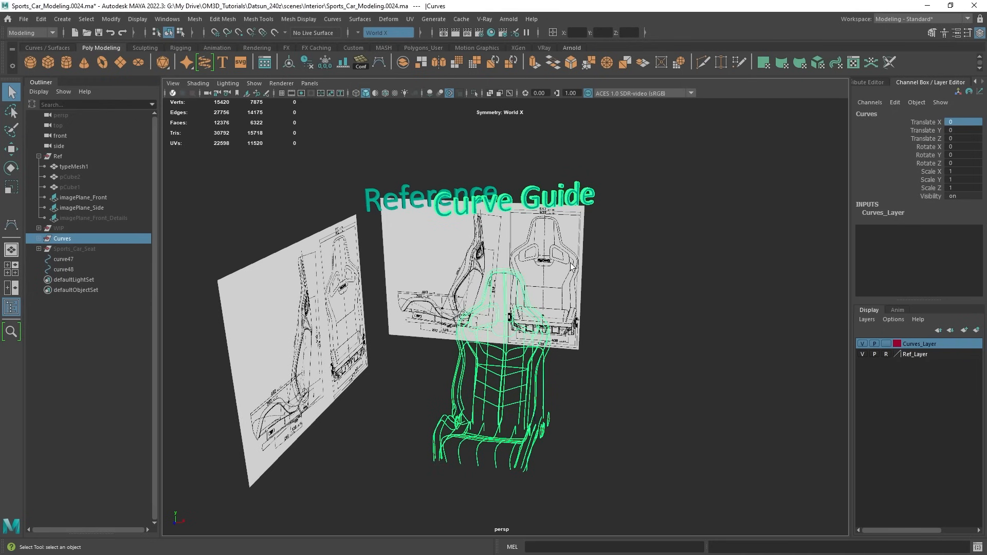
Clear the selection and examine the full seat curve guide against the traced backrest curves and blueprints from several angles.
alt+drag(569, 303, 496, 319)
scroll(563, 303, up, 5)
alt+middle_drag(557, 402, 571, 321)
alt+drag(584, 328, 554, 339)
scroll(556, 335, up, 3)
click(594, 341)
alt+drag(637, 343, 563, 358)
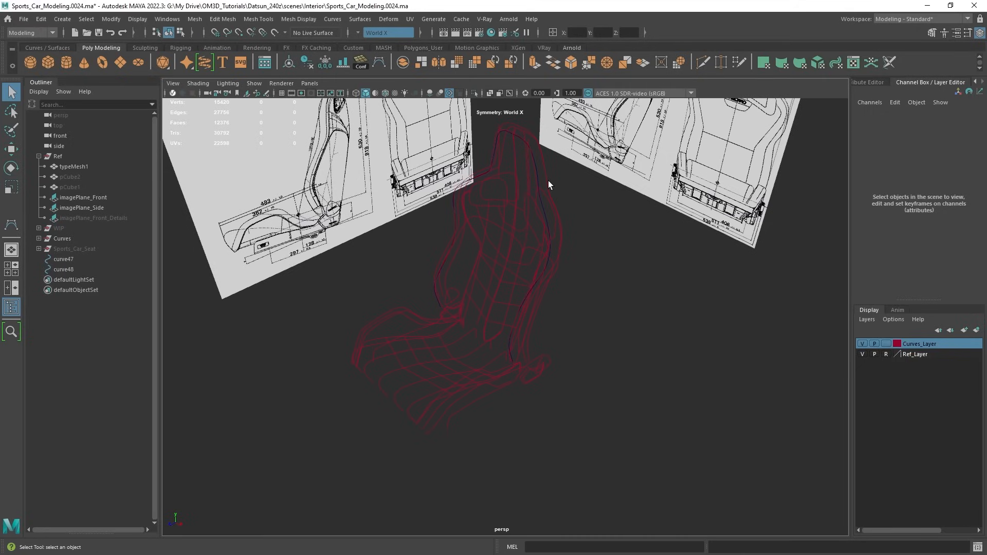
alt+drag(541, 184, 550, 224)
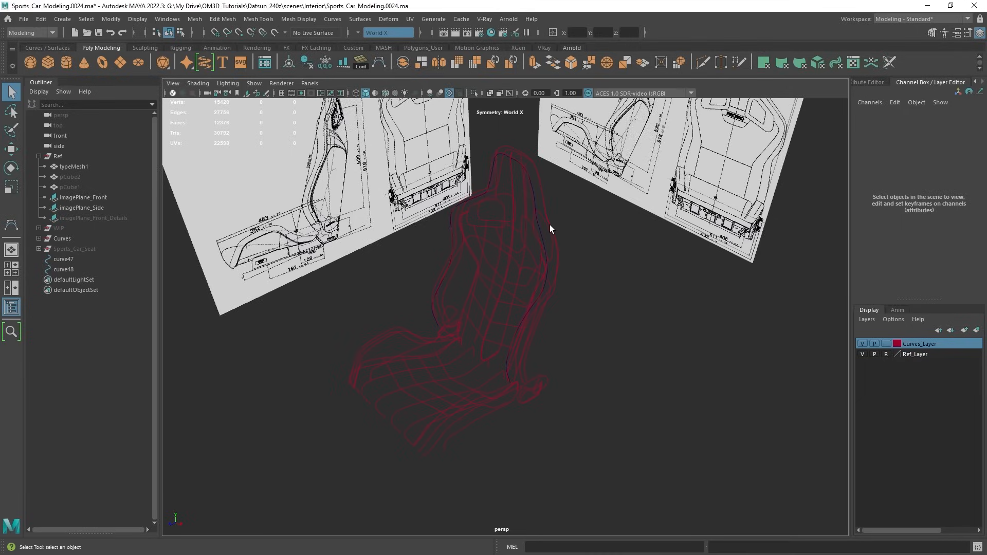
alt+drag(594, 267, 538, 284)
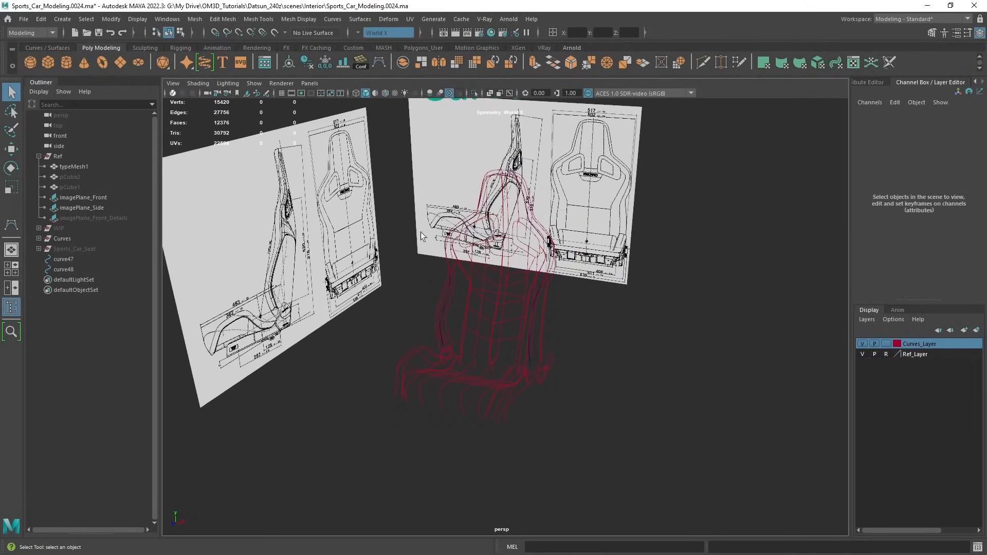
alt+drag(636, 227, 588, 256)
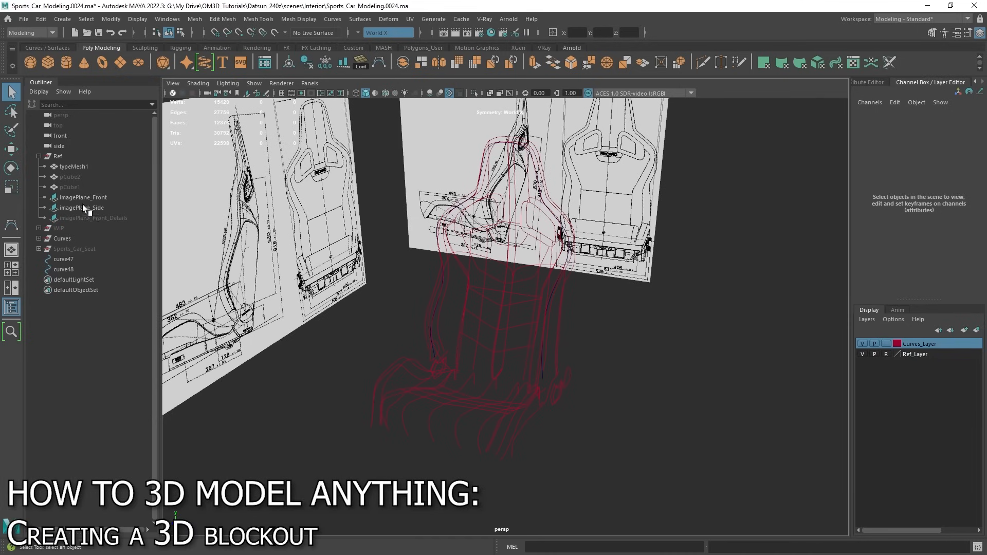
Unhide the WIP group and bring its row of seat modeling stages into view.
click(66, 227)
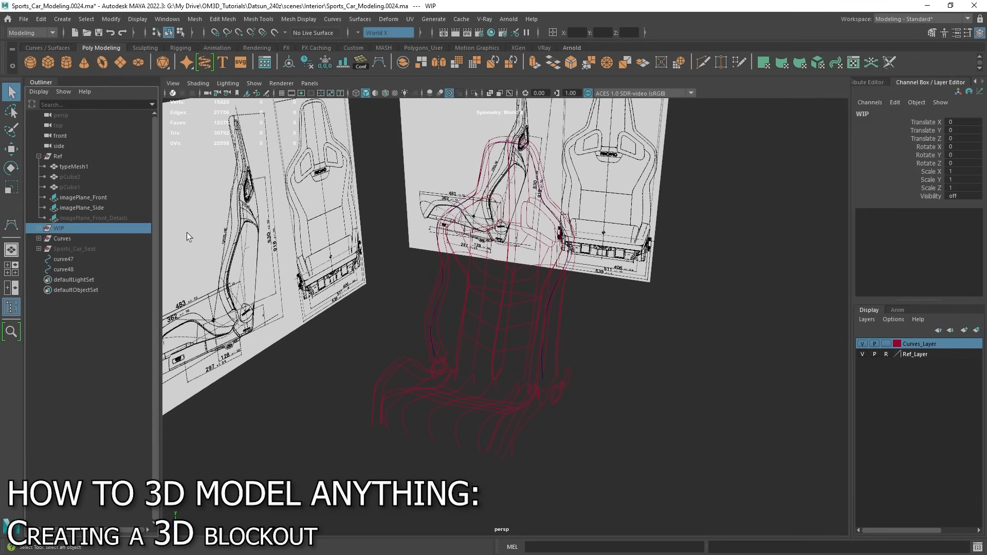
key(h)
alt+right_drag(554, 266, 342, 257)
alt+middle_drag(341, 257, 541, 283)
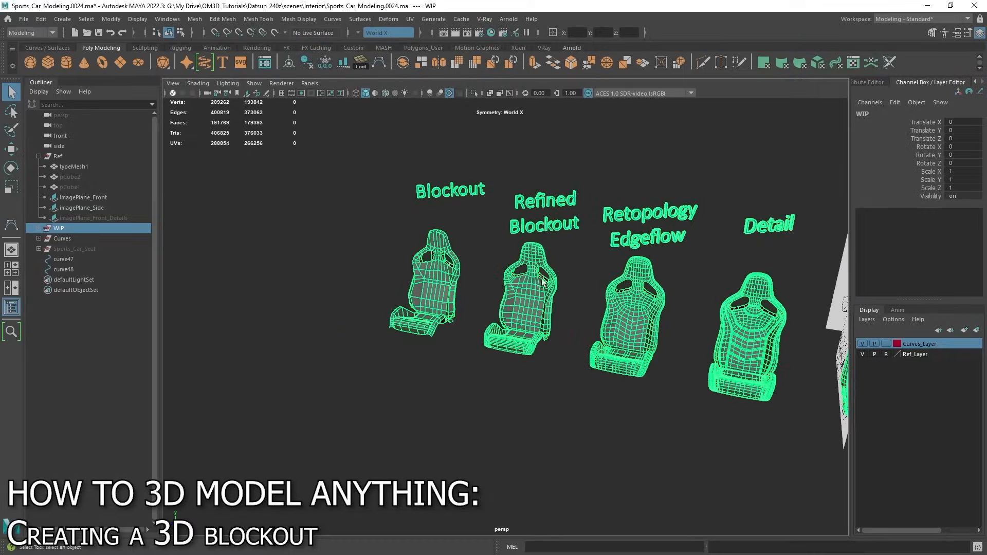
Inspect the Blockout seat's backrest mesh, compare it with the other modeling stages, and return to the seat curve guide.
click(441, 271)
key(f)
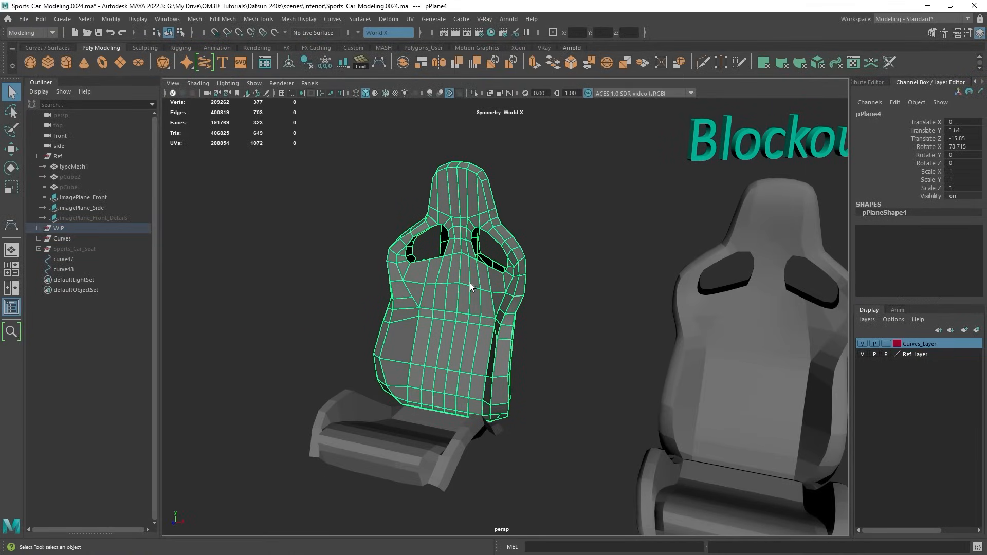
scroll(477, 276, down, 3)
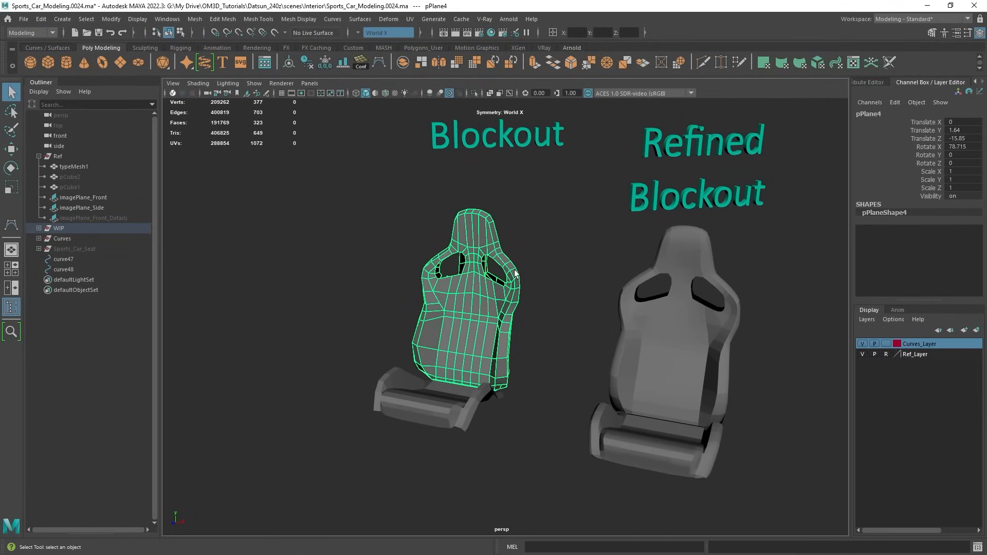
alt+middle_drag(598, 253, 447, 274)
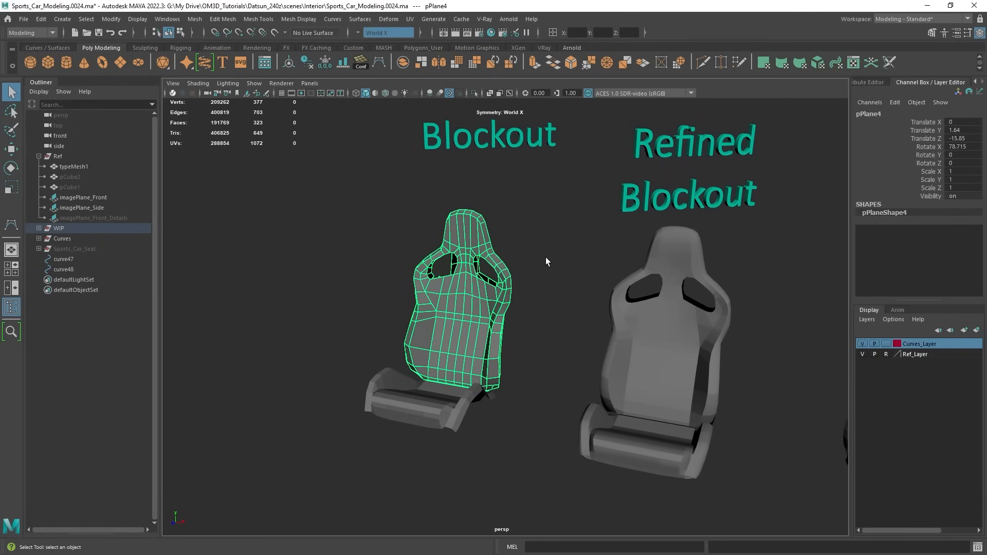
scroll(448, 274, down, 3)
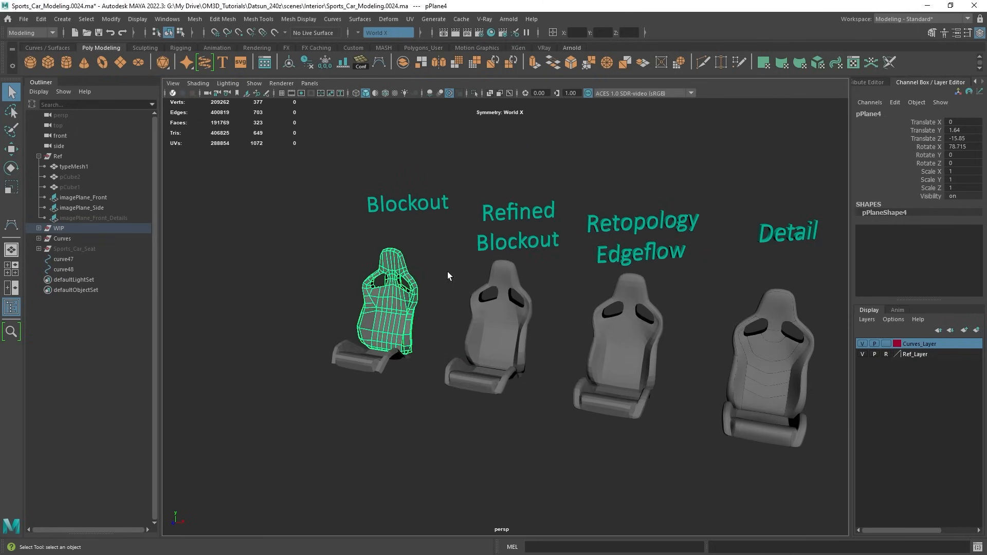
alt+middle_drag(670, 289, 531, 268)
scroll(530, 268, up, 2)
scroll(574, 308, up, 5)
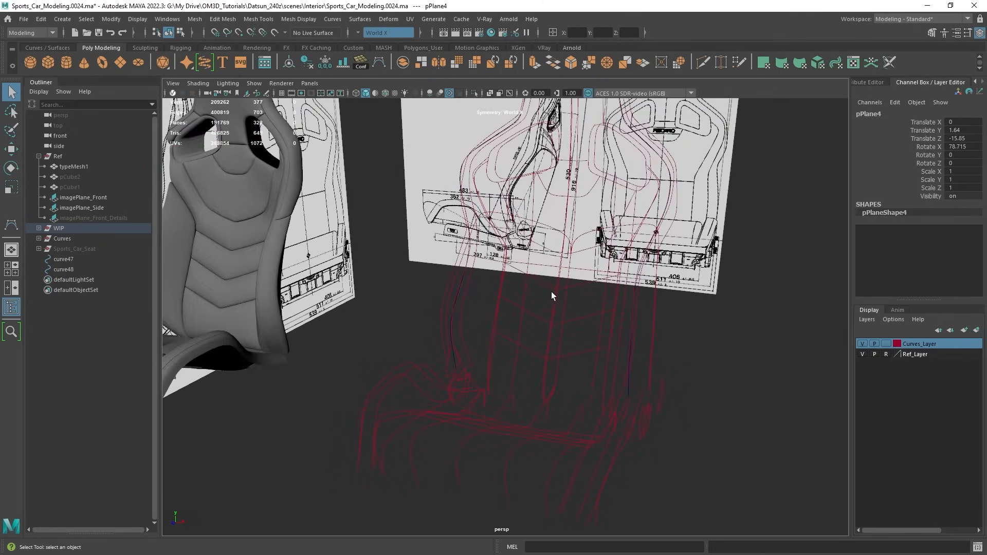
alt+middle_drag(523, 279, 536, 264)
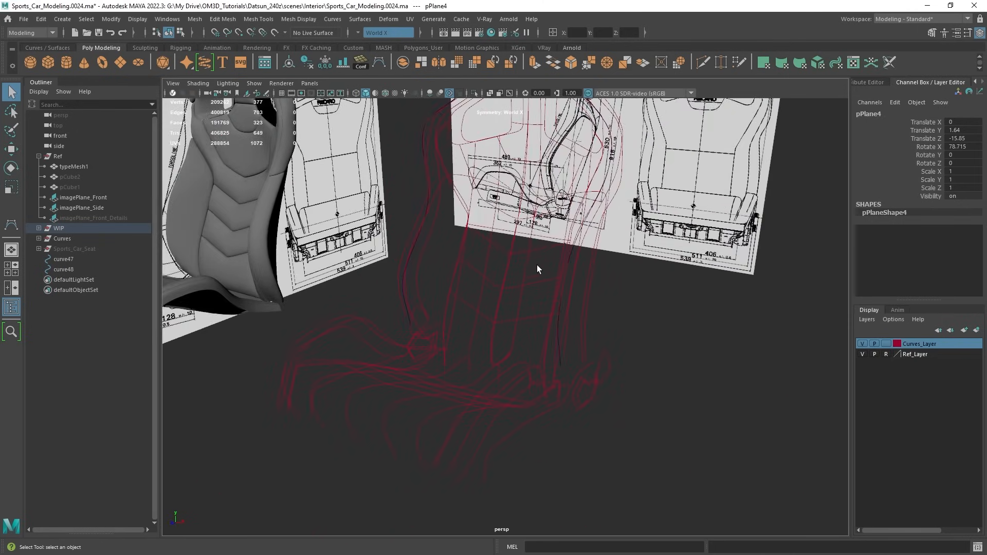
scroll(543, 262, down, 3)
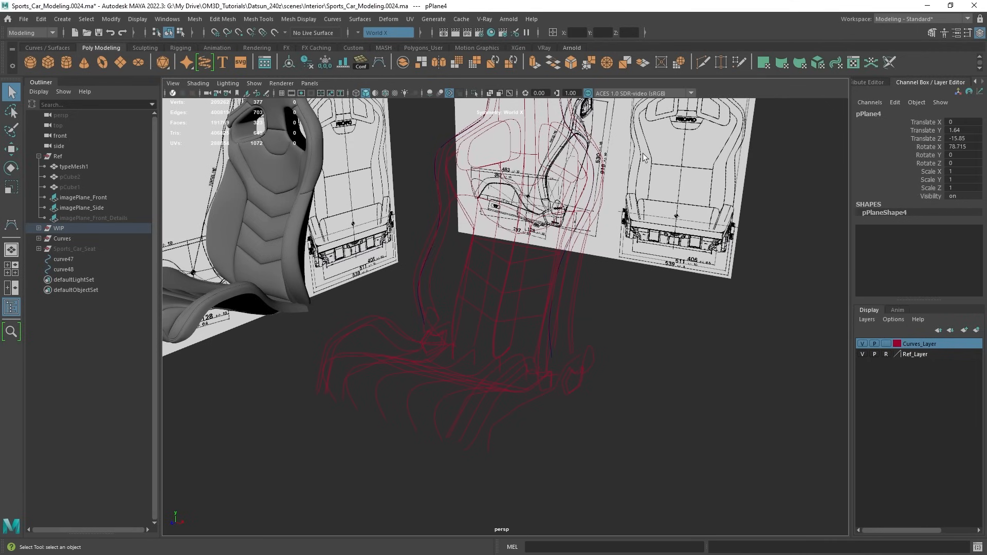
alt+drag(684, 268, 361, 192)
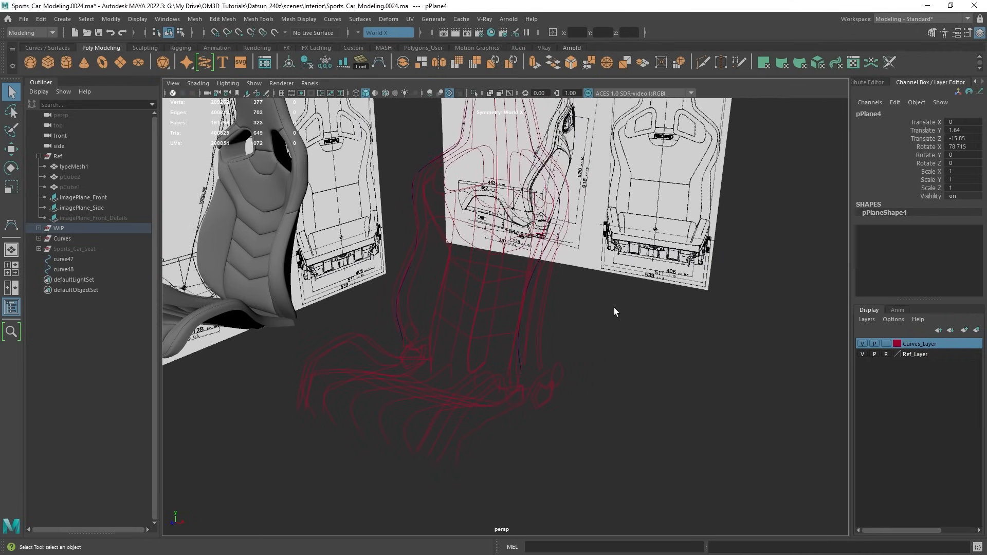
shift+right_click(614, 271)
click(607, 302)
shift+right_click(608, 297)
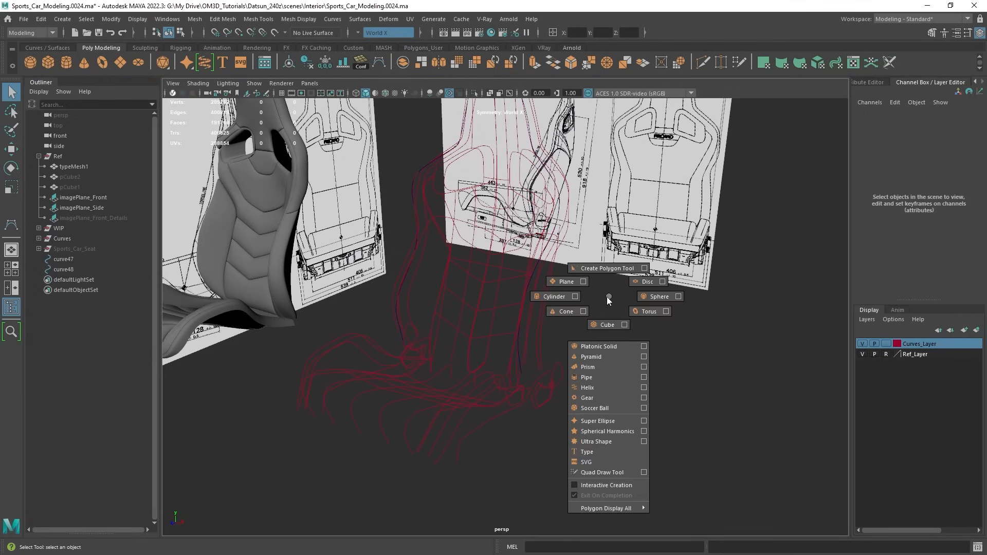
click(602, 325)
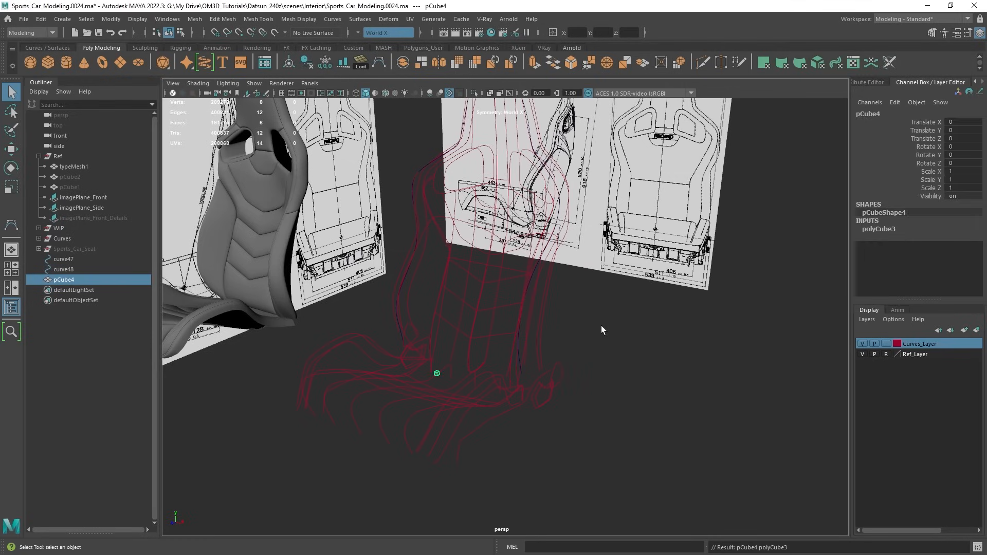
click(600, 327)
Create a polygon plane at the origin and scale it uniformly to about 17.1.
shift+right_click(614, 319)
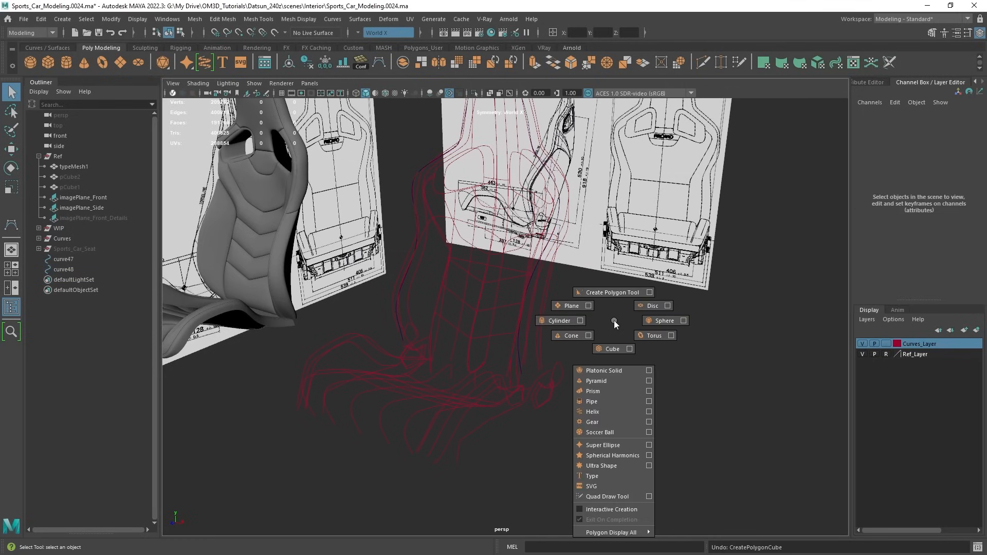
click(570, 306)
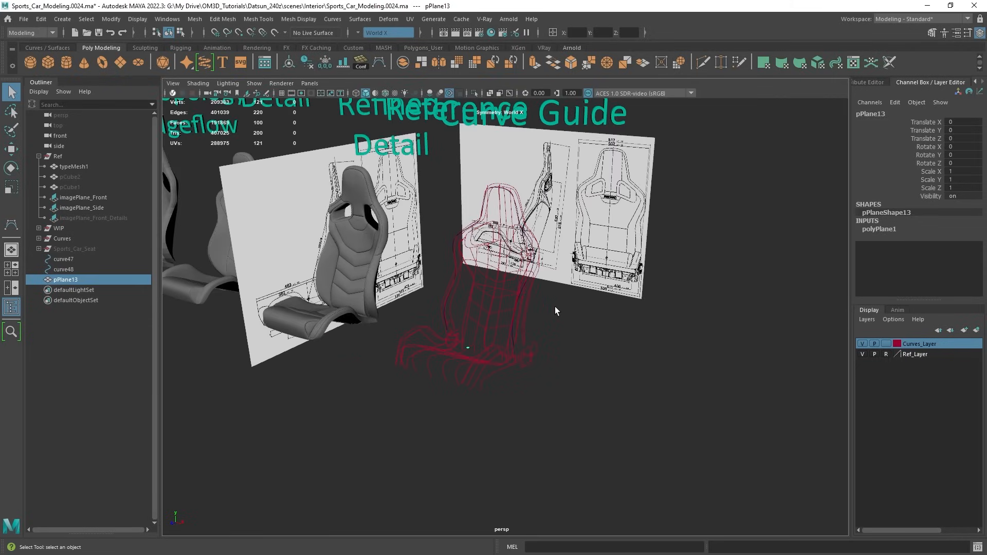
key(w)
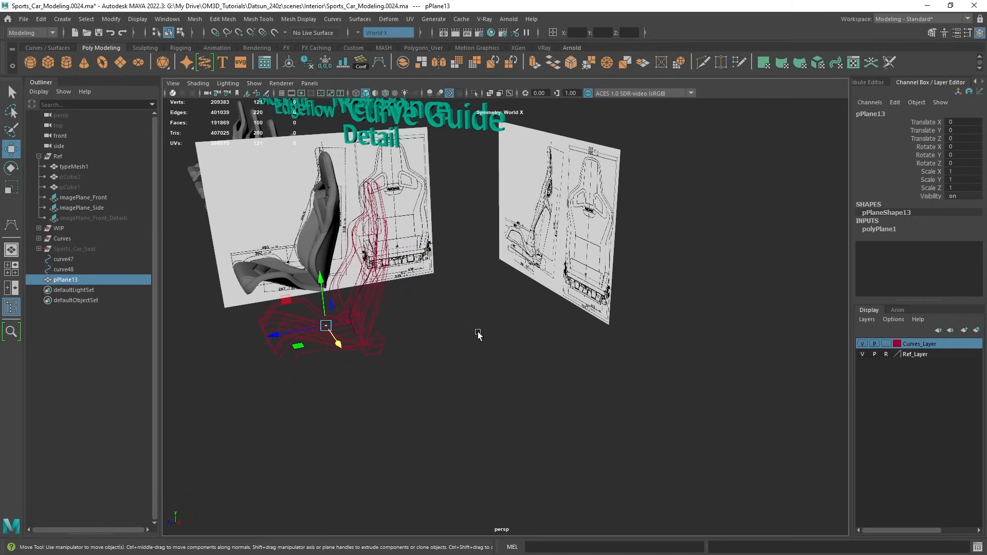
scroll(543, 283, up, 3)
key(e)
key(r)
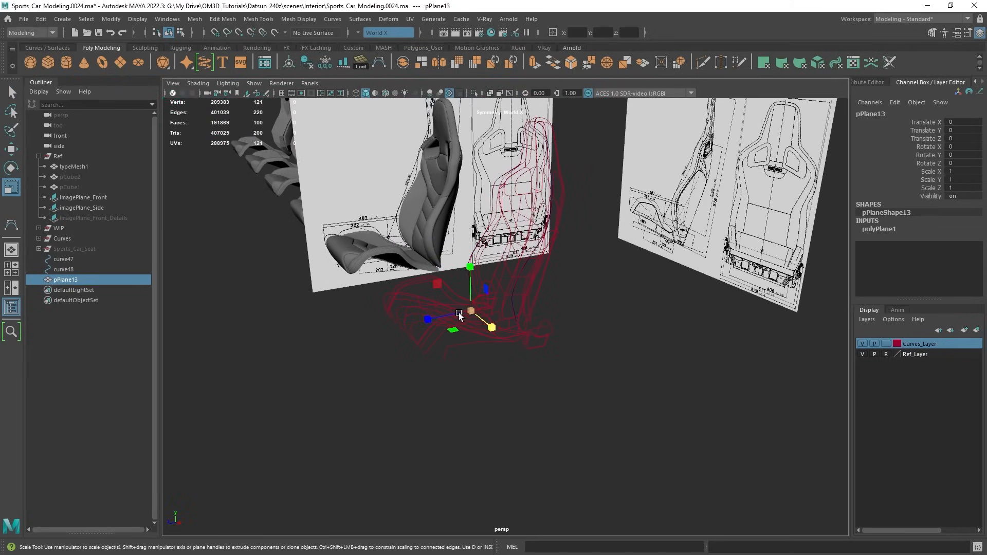
drag(462, 304, 458, 311)
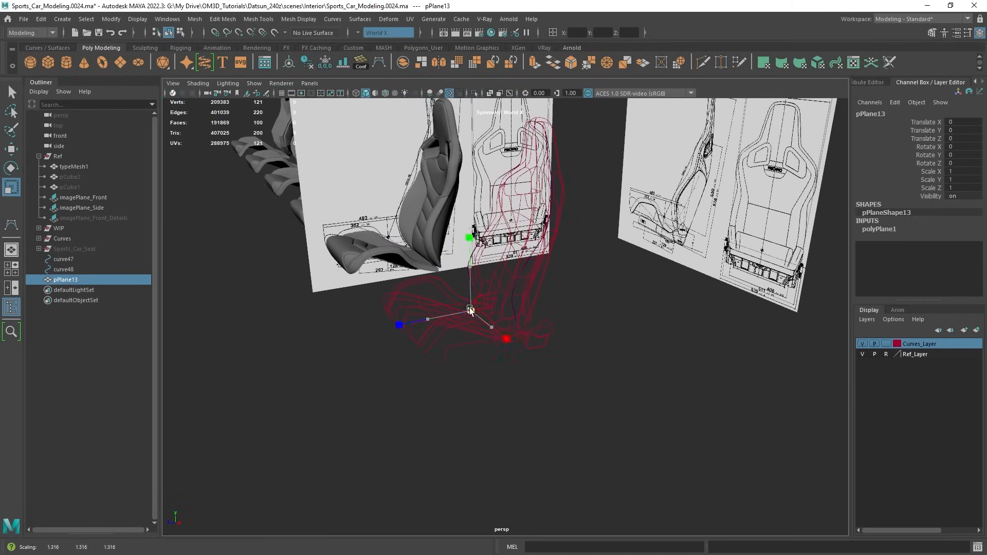
Set the plane's Subdivisions Height to 1 and Subdivisions Width to 2.
click(898, 229)
drag(959, 254, 959, 258)
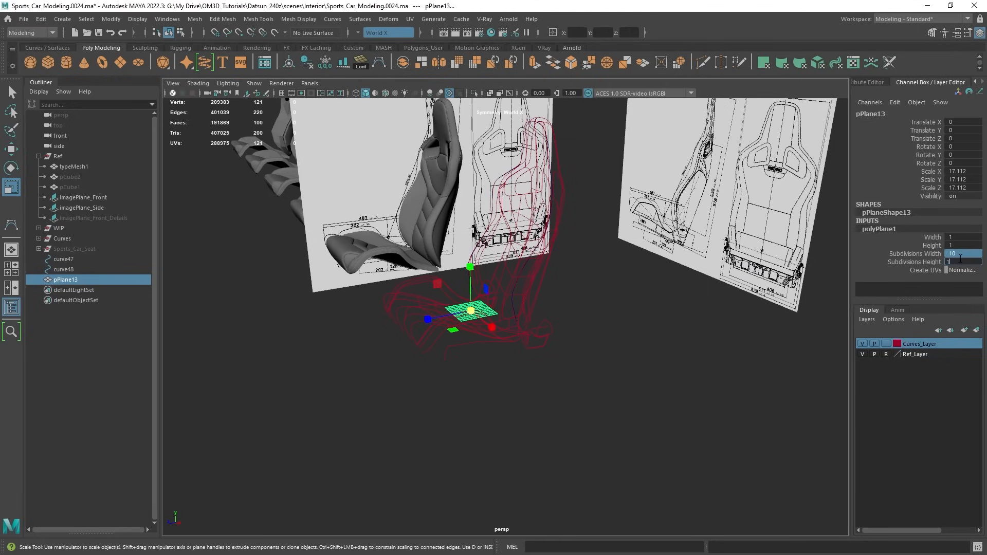
key(Return)
click(967, 253)
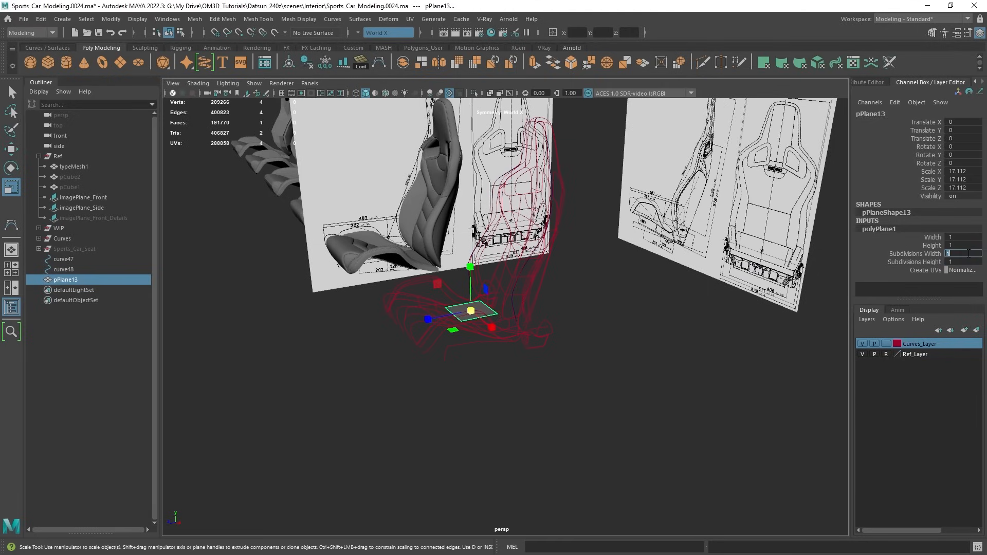
text(2)
key(Return)
key(f)
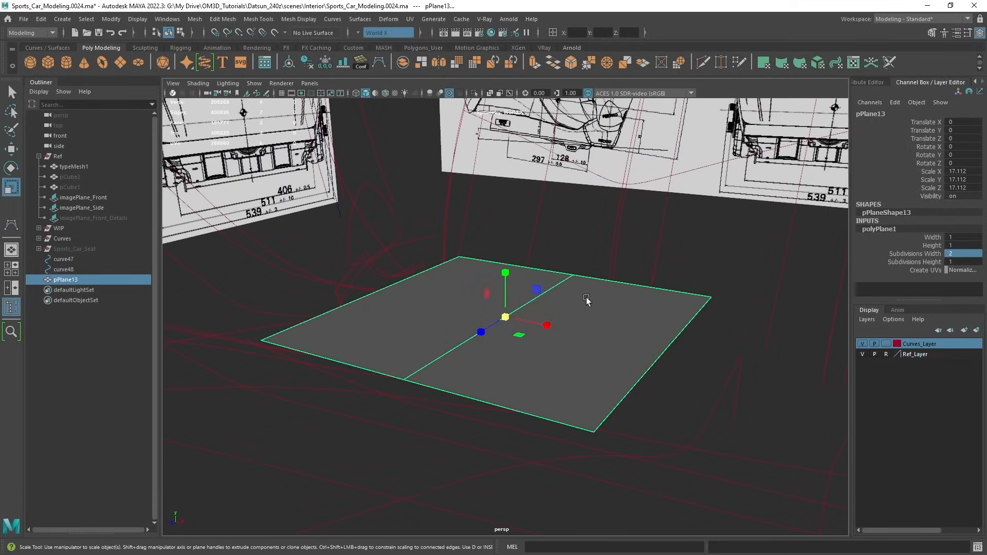
Move the plane back and slightly down to the base of the backrest curves, about -1.16 in Y and -15.34 in Z.
alt+drag(585, 300, 565, 322)
scroll(566, 321, down, 4)
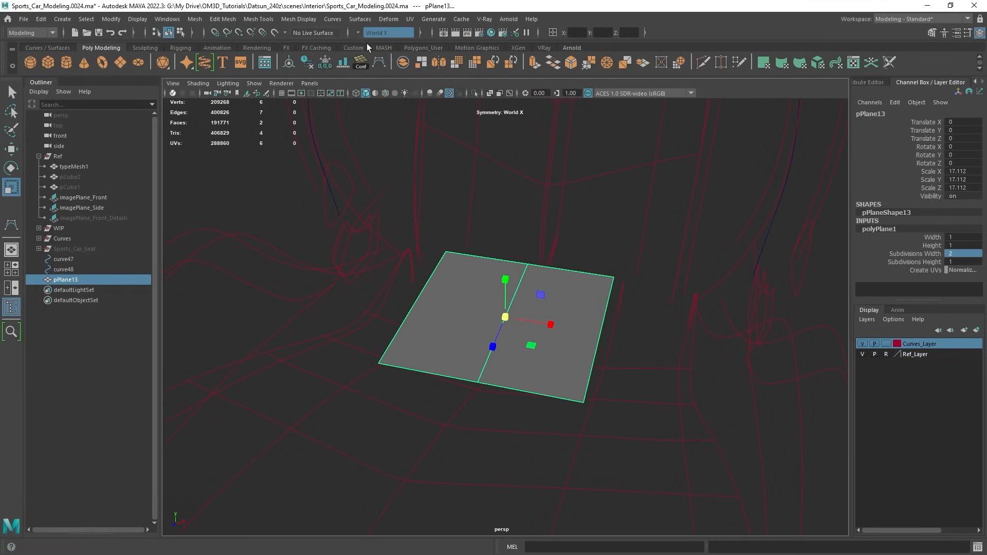
alt+drag(663, 313, 703, 313)
key(w)
alt+drag(625, 315, 572, 321)
key(ctrl+z)
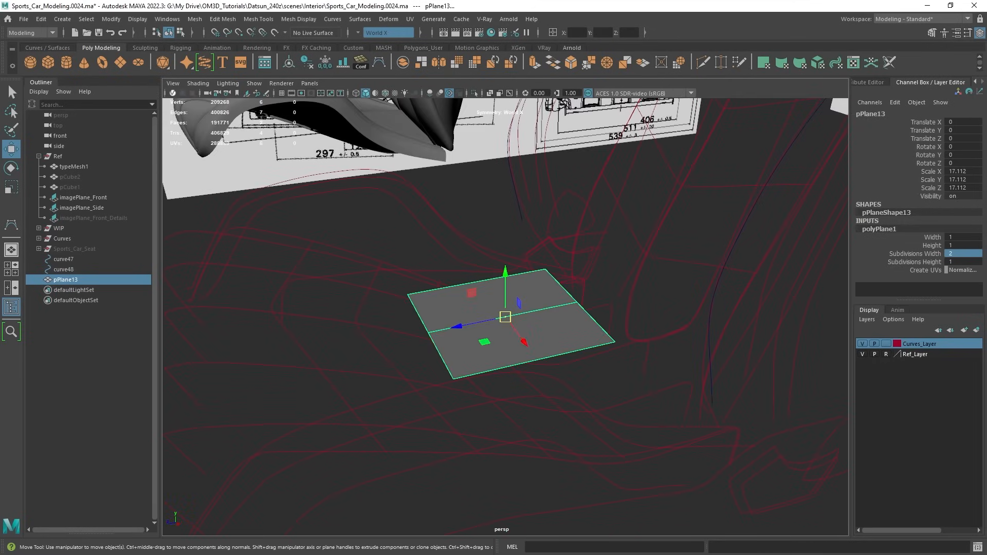
alt+drag(487, 320, 452, 322)
drag(422, 291, 664, 336)
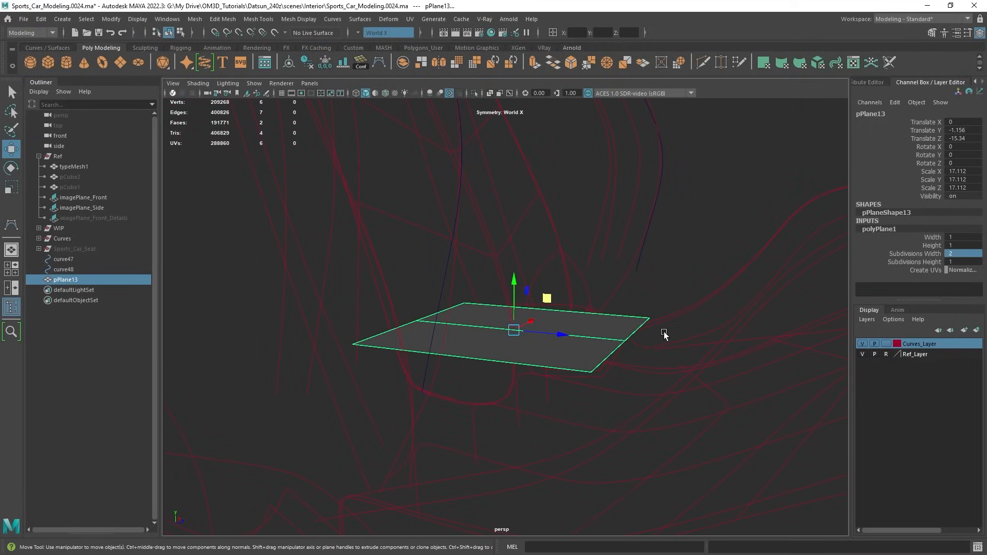
Rotate the plane about 93.5° in X and move it to about 1.15 in Y and -15.17 in Z.
key(e)
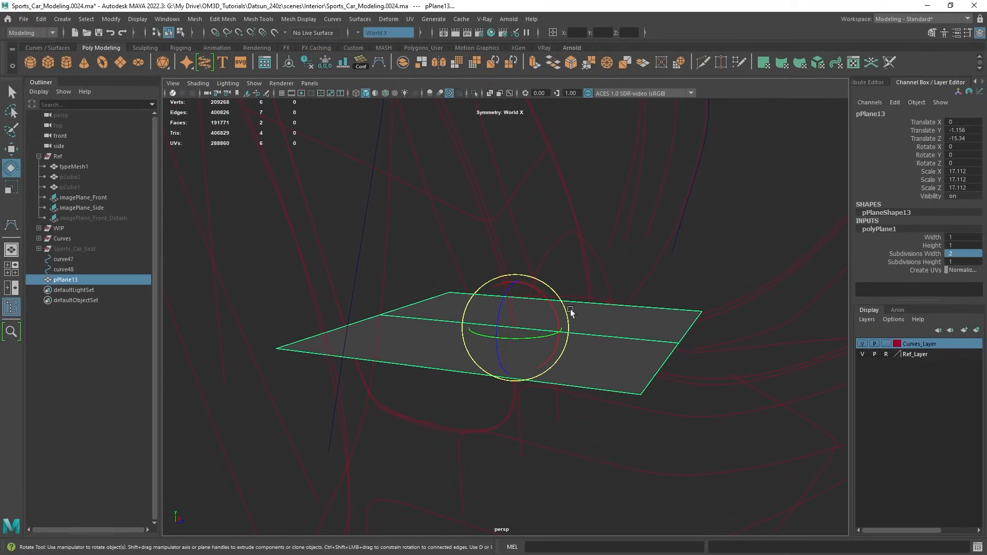
drag(562, 308, 571, 423)
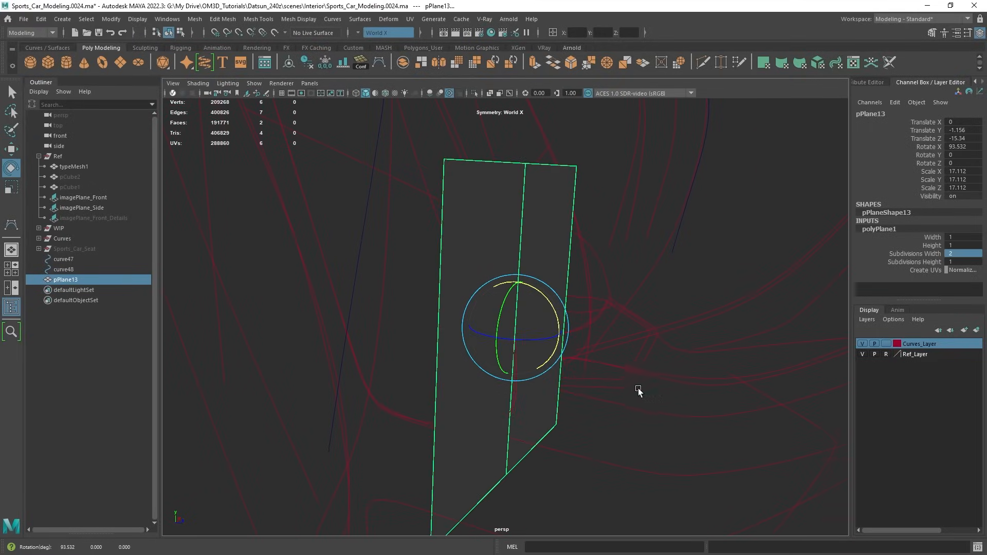
alt+drag(638, 392, 486, 379)
alt+drag(610, 351, 583, 348)
alt+drag(517, 340, 531, 324)
key(w)
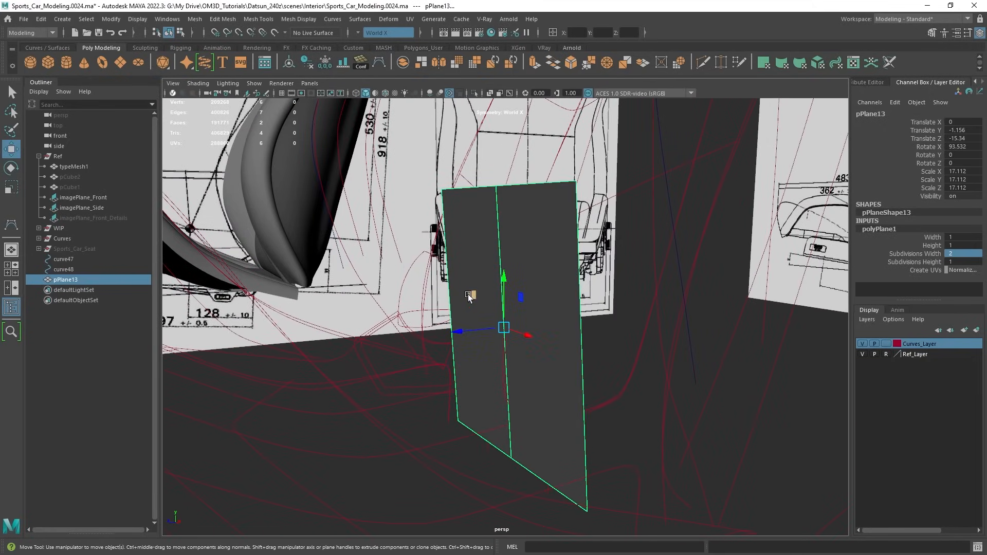
drag(470, 286, 466, 260)
alt+drag(465, 260, 556, 329)
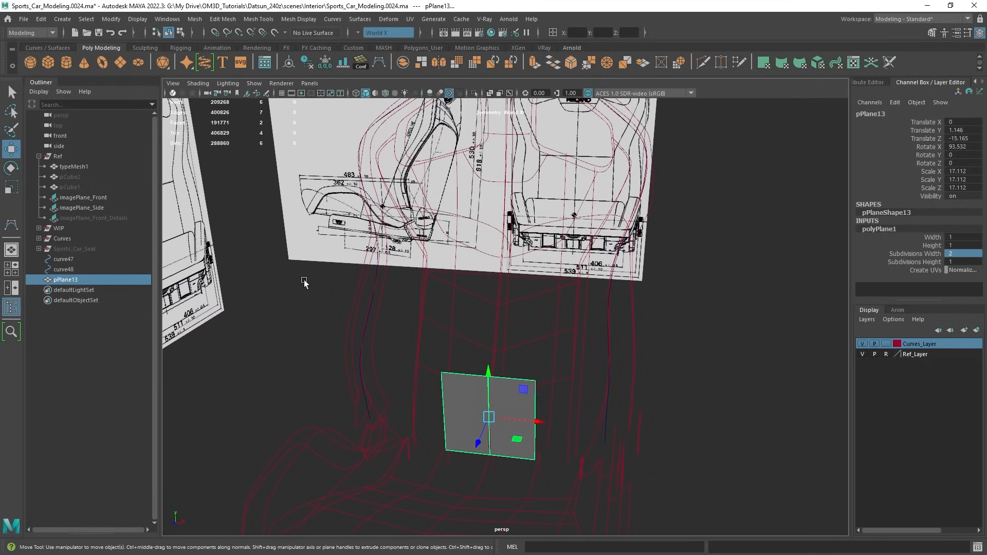
Hide the Curves_mirror group inside the Curves group.
drag(479, 294, 501, 318)
alt+drag(552, 314, 524, 335)
click(39, 239)
click(38, 239)
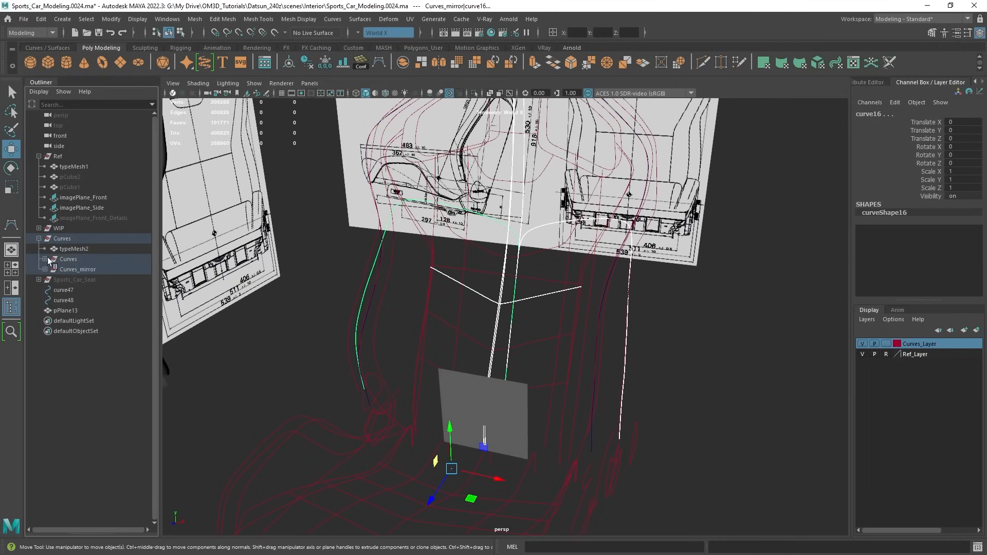
click(77, 269)
alt+drag(279, 293, 290, 293)
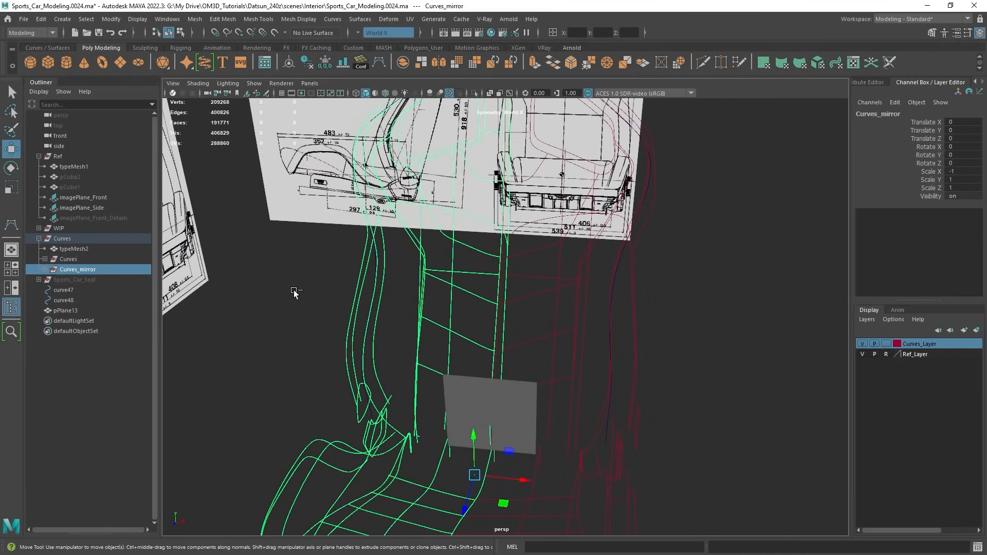
key(ctrl+h)
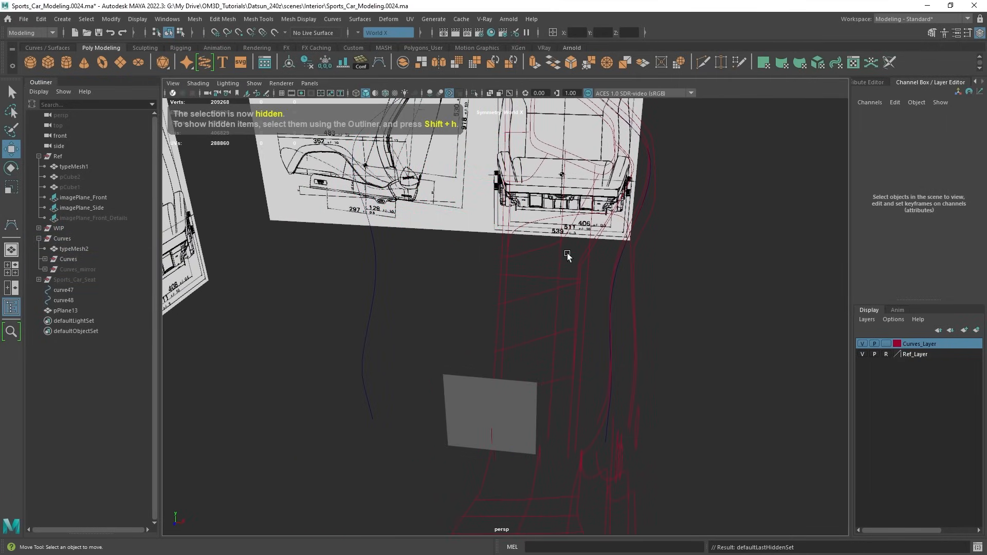
Hide the lower seat cushion guide curves, leaving the backrest curves and the plane visible.
alt+drag(528, 285, 509, 291)
click(44, 259)
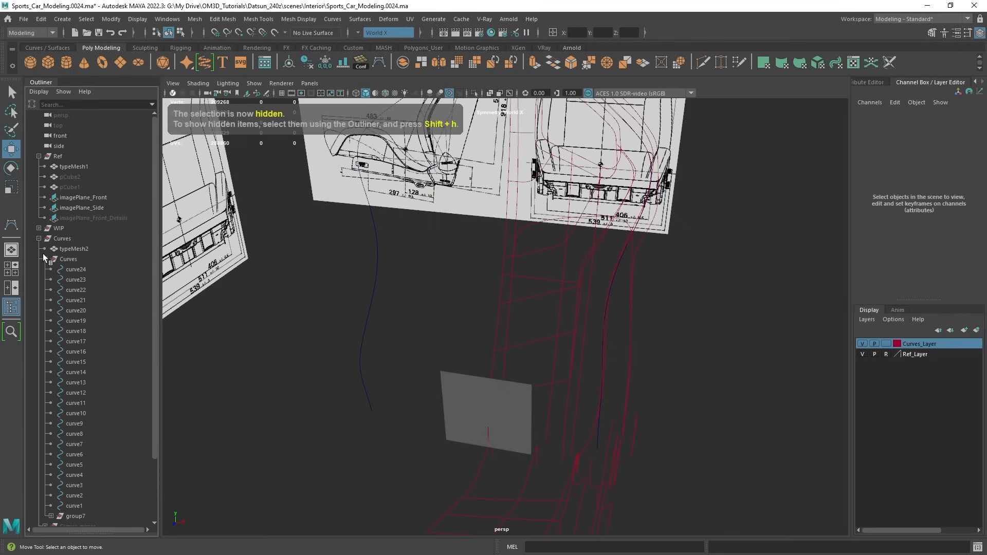
click(45, 259)
click(77, 260)
scroll(453, 290, down, 3)
alt+drag(453, 292, 557, 213)
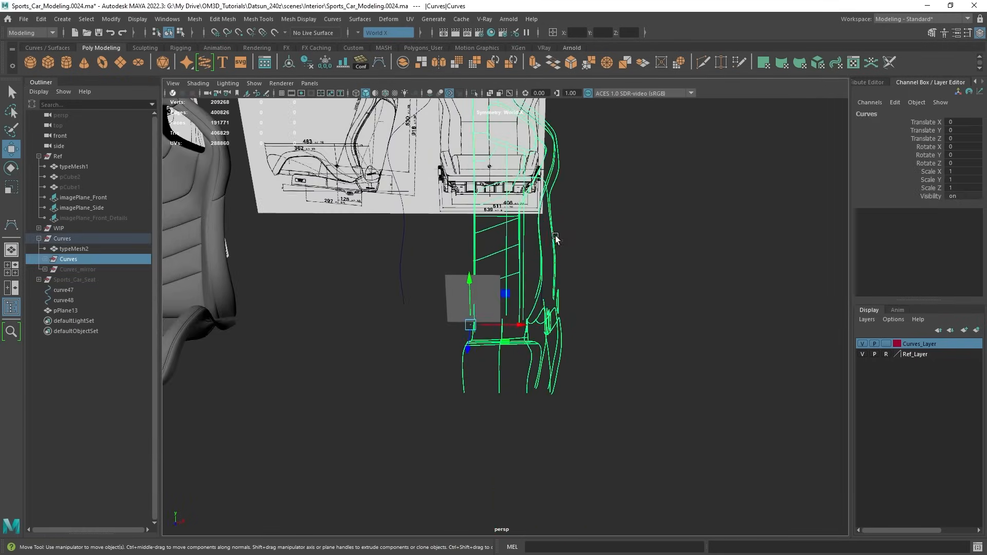
key(q)
drag(660, 456, 469, 293)
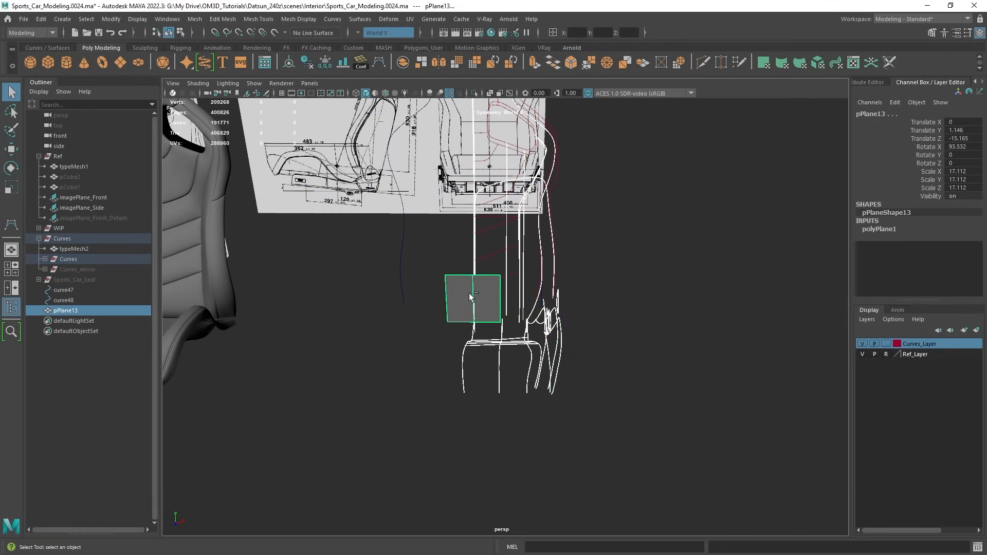
click(558, 282)
alt+drag(616, 283, 482, 352)
key(ctrl+h)
Select the plane and show the Modeling Toolkit.
click(491, 342)
scroll(506, 353, up, 2)
scroll(483, 352, up, 3)
alt+middle_drag(483, 352, 535, 296)
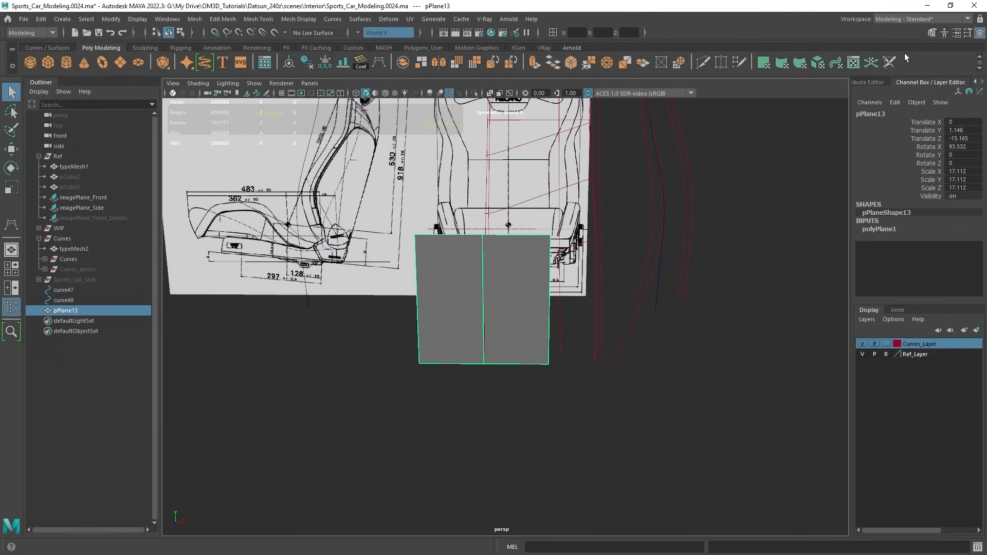
click(931, 32)
alt+drag(637, 341, 492, 330)
right_drag(504, 314, 509, 230)
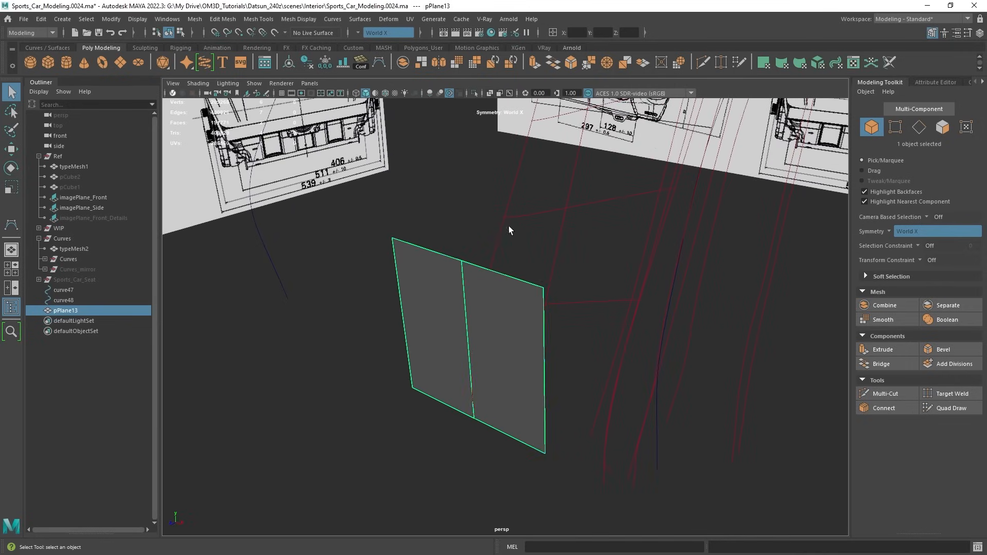
alt+drag(509, 230, 637, 366)
click(570, 356)
key(w)
mouse_move(636, 367)
alt+mouse_down()
mouse_move(625, 379)
mouse_move(692, 397)
mouse_move(624, 370)
alt+mouse_up()
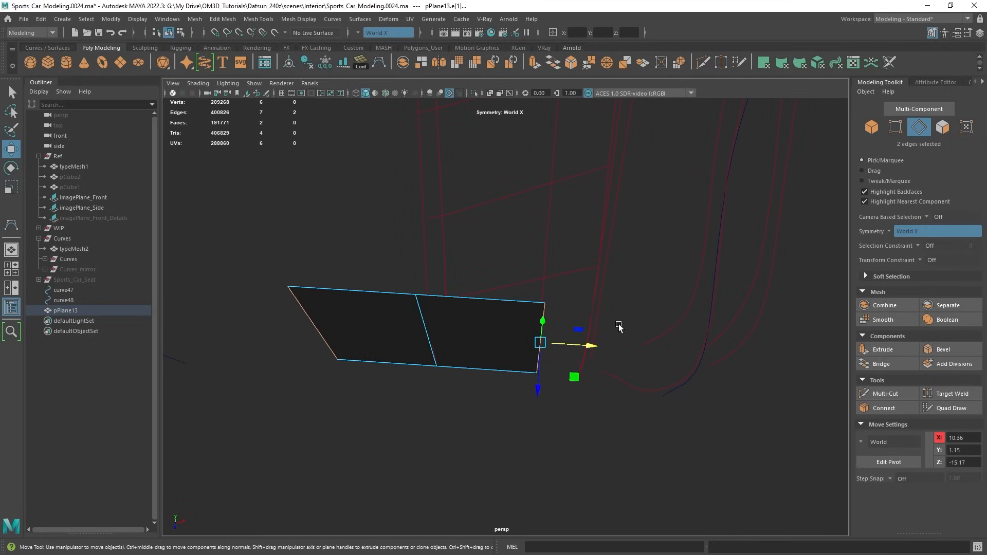
right_drag(480, 315, 637, 170)
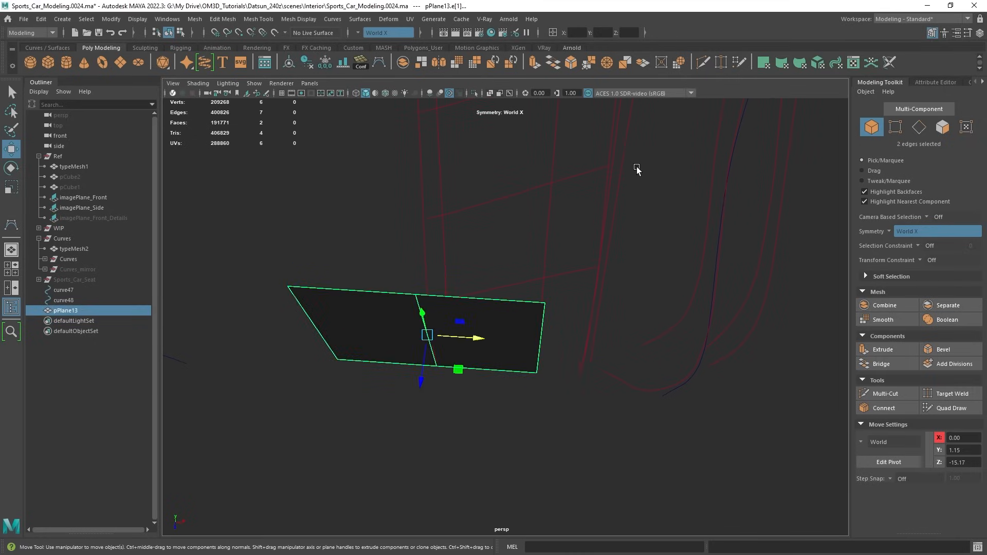
Hide curve47 and curve48.
click(66, 301)
shift+click(72, 289)
key(ctrl+h)
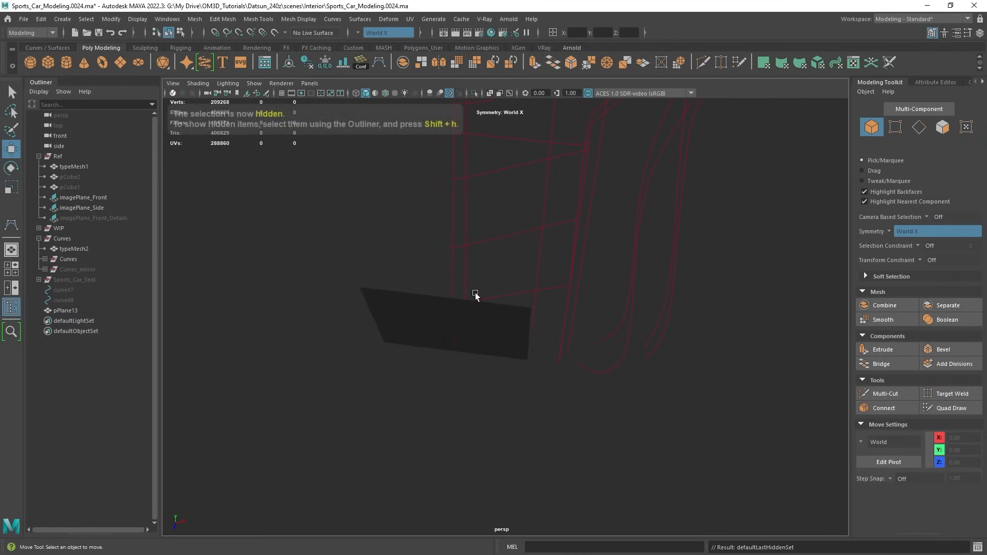
Switch the plane to vertex editing and select its lower outer corner vertices with World X symmetry.
alt+drag(475, 295, 548, 313)
click(522, 315)
alt+middle_drag(522, 315, 494, 220)
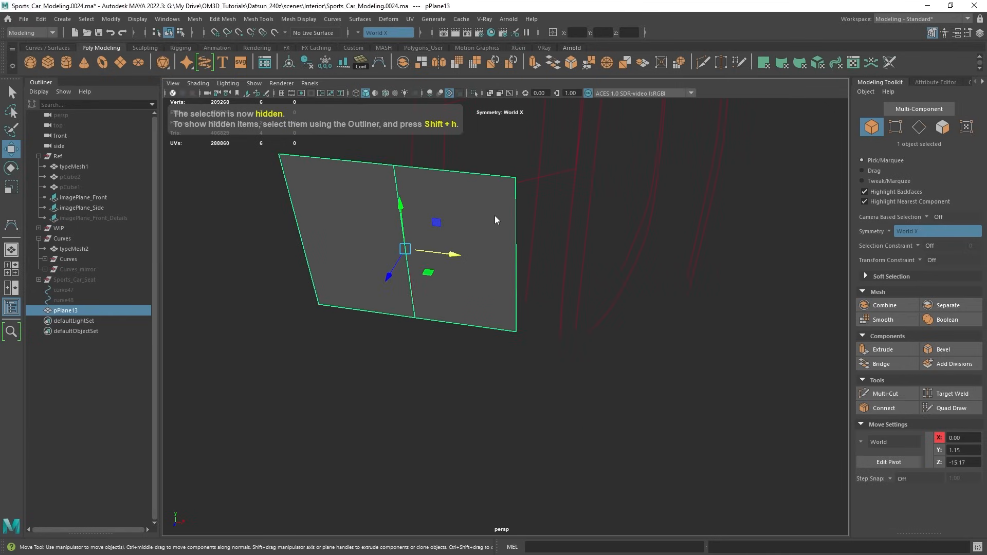
right_drag(495, 215, 420, 210)
alt+drag(576, 380, 559, 414)
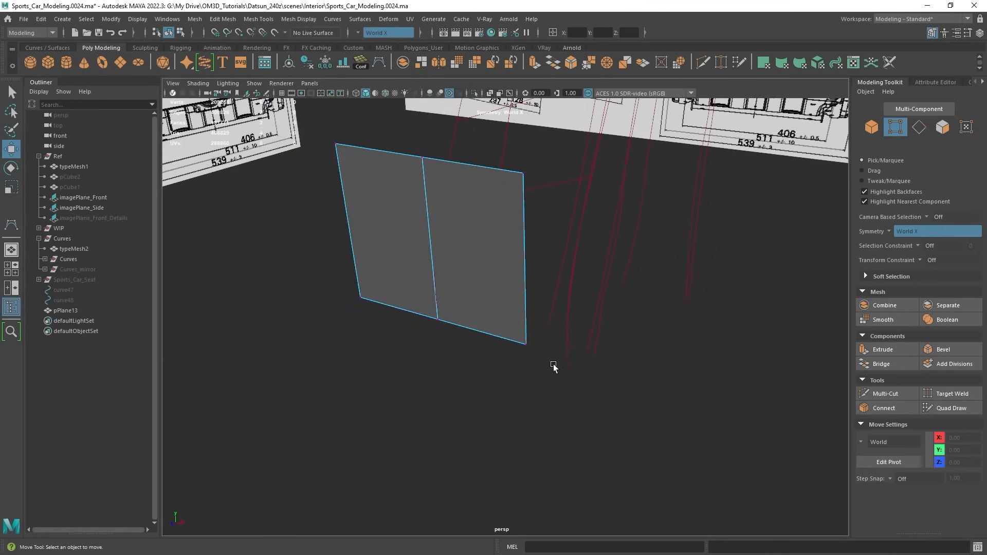
click(525, 344)
alt+drag(526, 345, 544, 382)
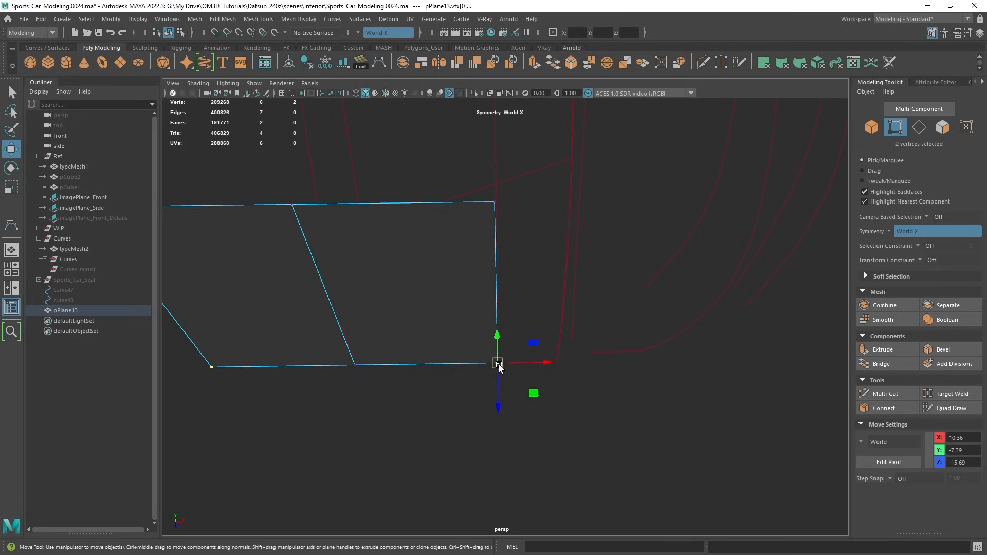
Undo the free move of the corner vertices and enable snapping to curves.
mouse_move(500, 368)
mouse_down()
mouse_move(557, 357)
mouse_move(501, 368)
mouse_up()
key(ctrl+z)
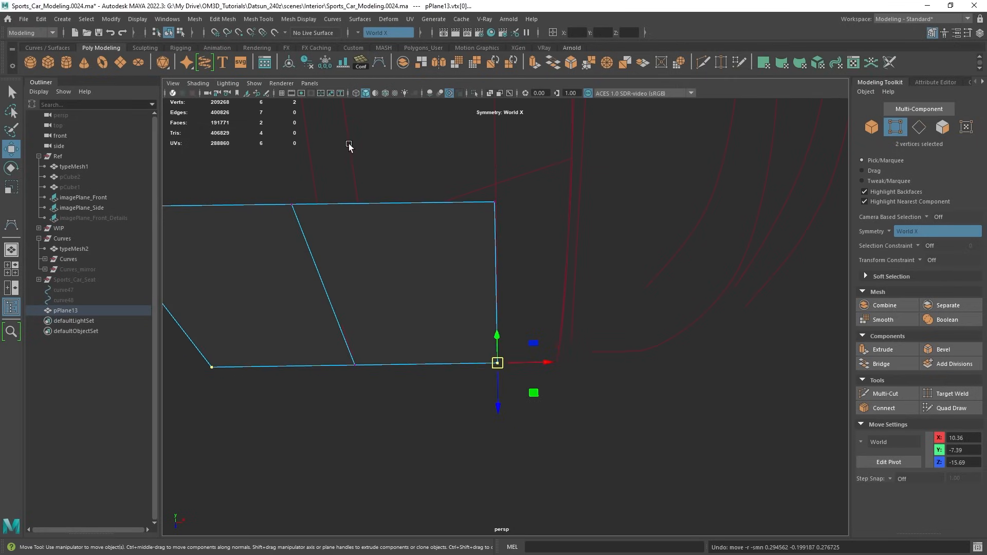
key(c)
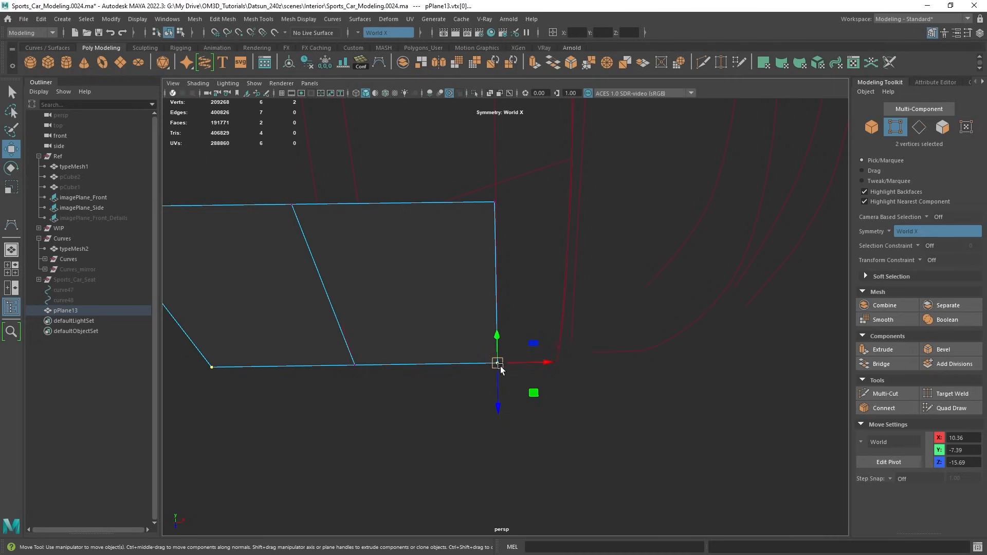
click(226, 34)
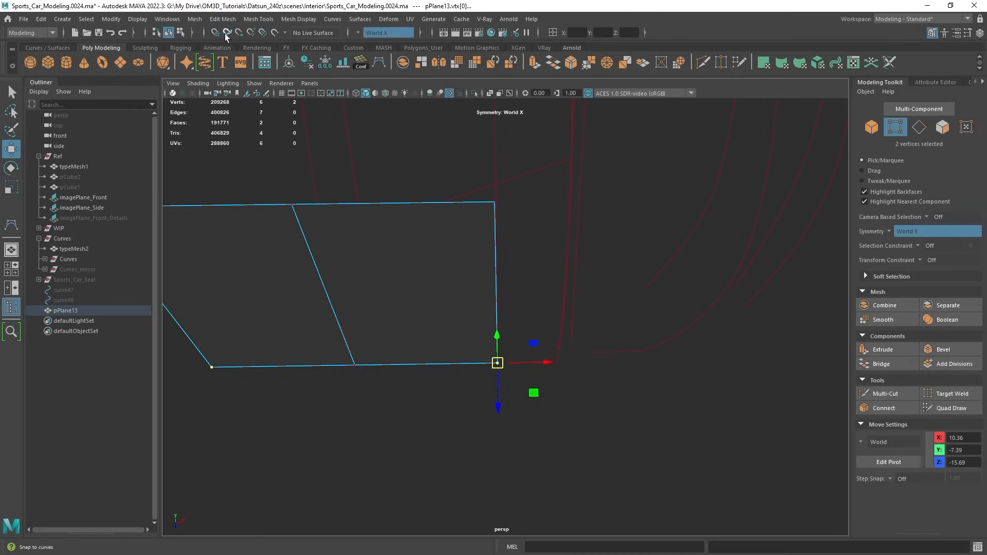
click(226, 33)
Try to snap the lower outer corner vertex onto the backrest's side guide curve.
drag(492, 365, 579, 354)
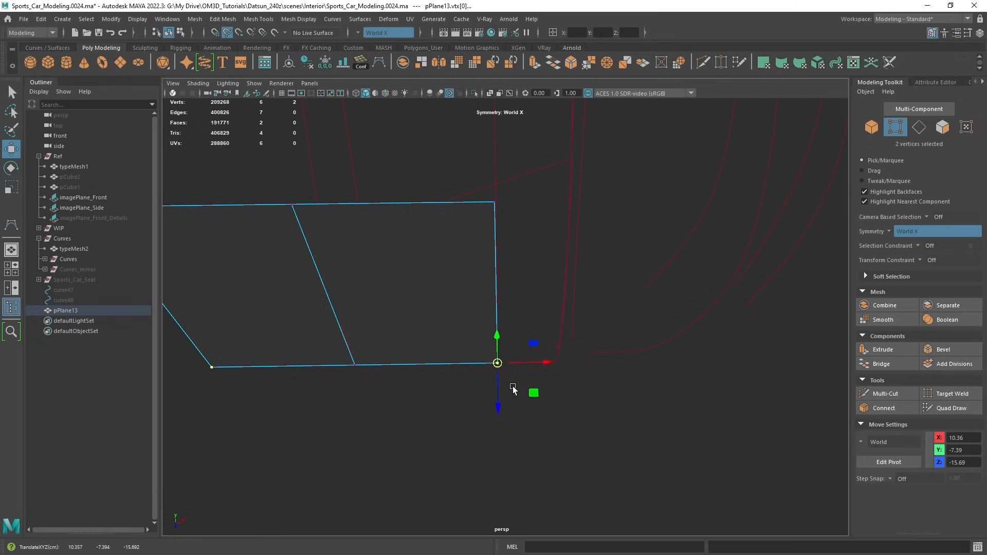
drag(497, 364, 568, 337)
key(ctrl+z)
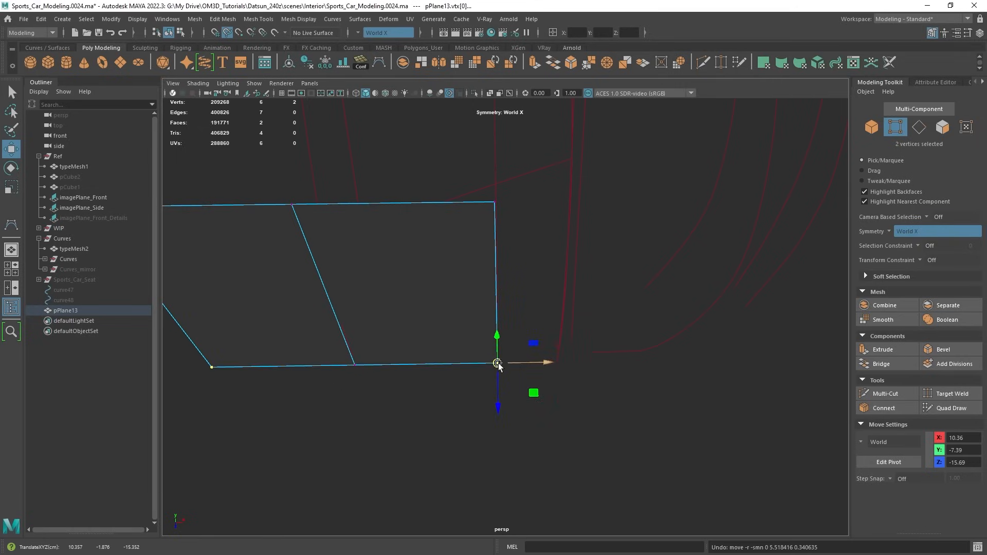
middle_drag(569, 360, 570, 361)
key(ctrl+z)
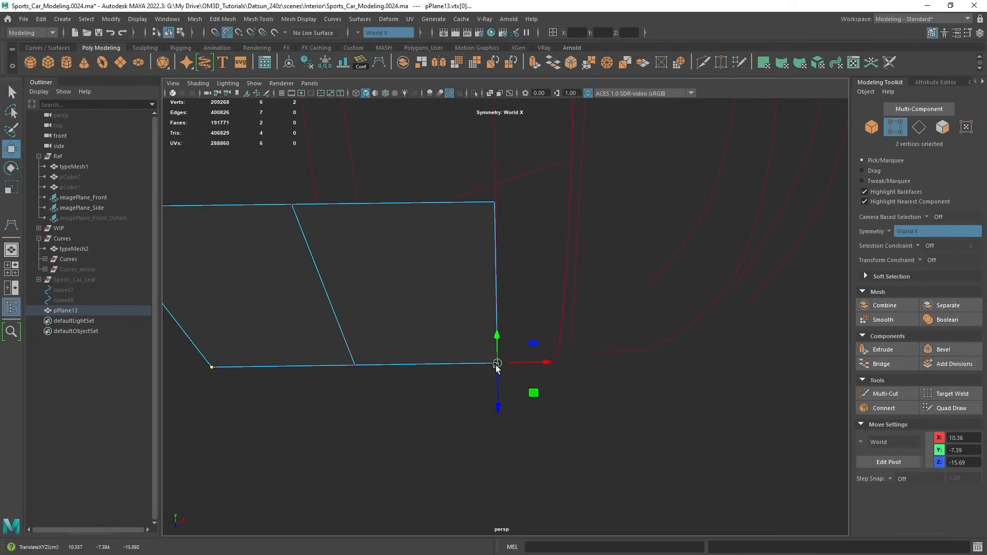
drag(496, 365, 521, 356)
key(ctrl+z)
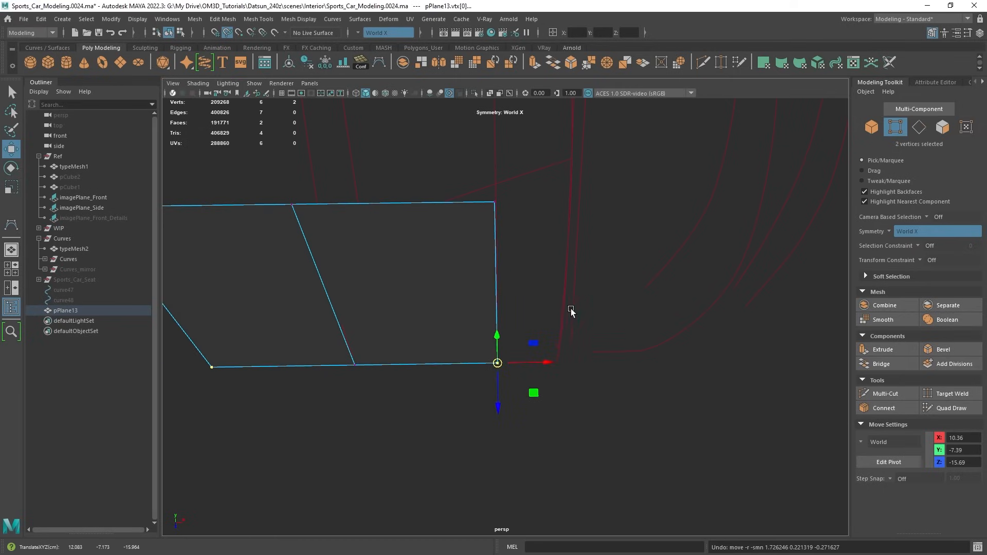
Snap the plane's lower and upper outer corner vertices onto the backrest's side guide curve.
alt+drag(589, 305, 549, 319)
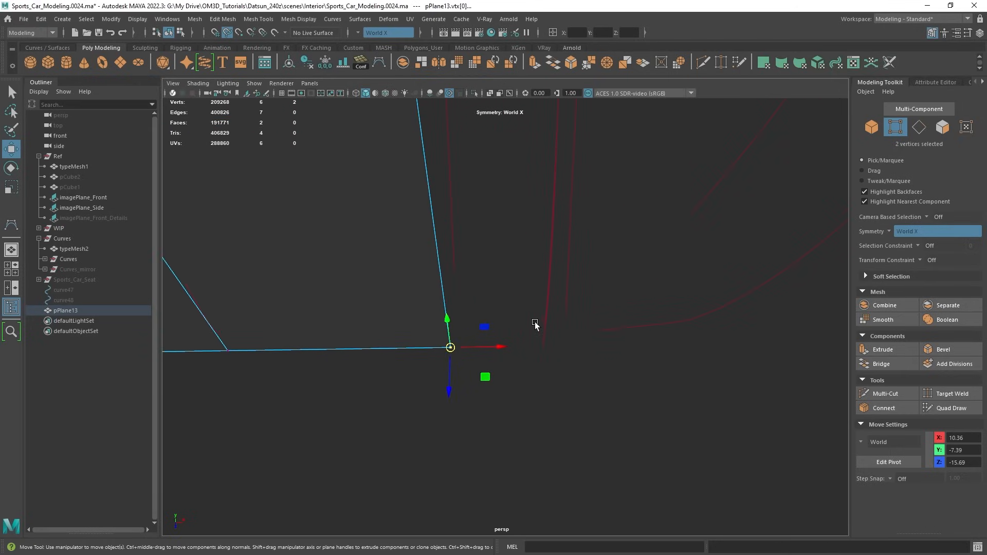
middle_drag(544, 325, 559, 315)
alt+drag(559, 315, 521, 332)
drag(452, 254, 398, 203)
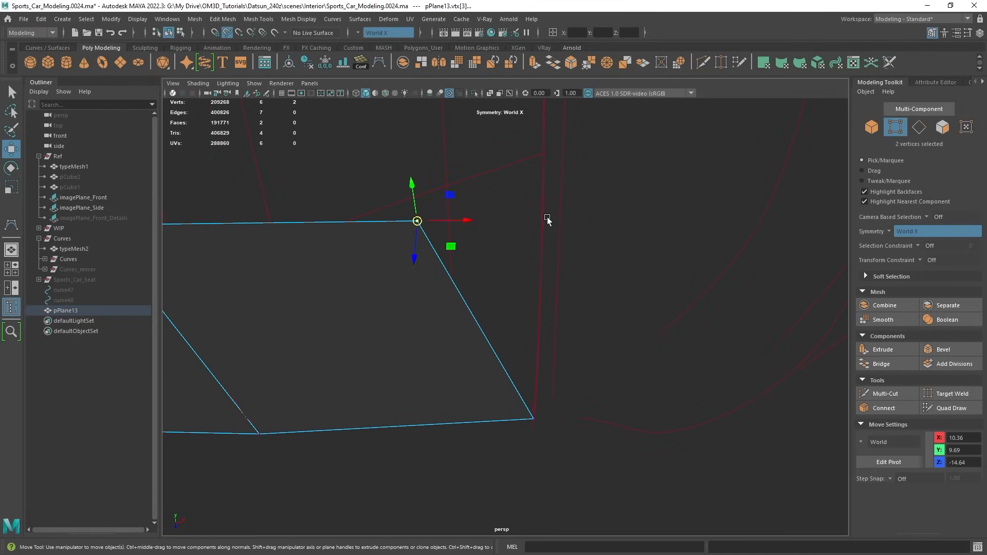
middle_drag(542, 218, 544, 220)
Snap the plane's upper centre vertex onto the central guide curve at about 5.99 in Y and -17.47 in Z.
alt+drag(549, 215, 455, 251)
alt+middle_drag(456, 251, 584, 339)
drag(507, 319, 395, 269)
alt+drag(433, 296, 455, 297)
middle_drag(493, 289, 499, 314)
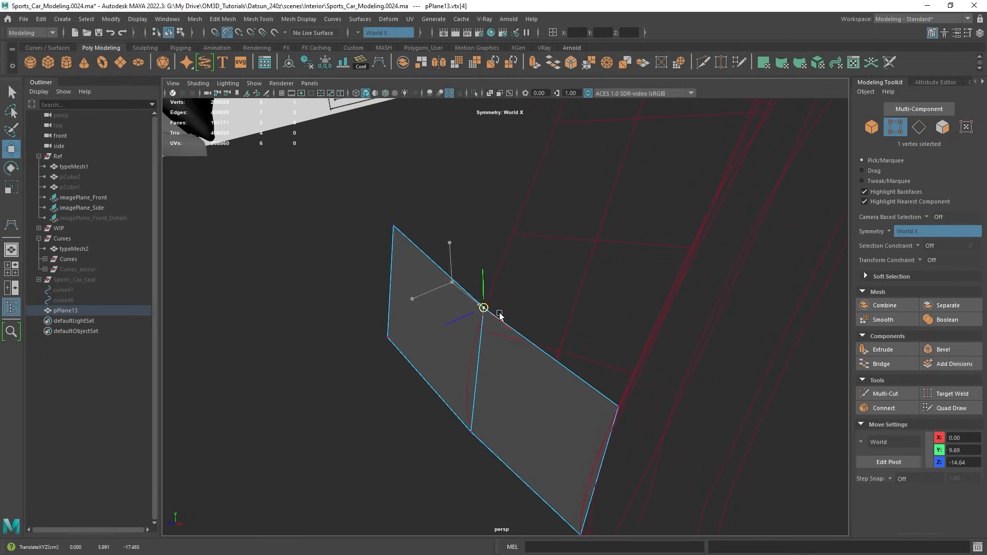
Extrude the plane's two upper edges upward along the backrest to add a second row of faces.
alt+drag(499, 314, 592, 341)
alt+middle_drag(560, 312, 595, 396)
alt+drag(595, 396, 525, 391)
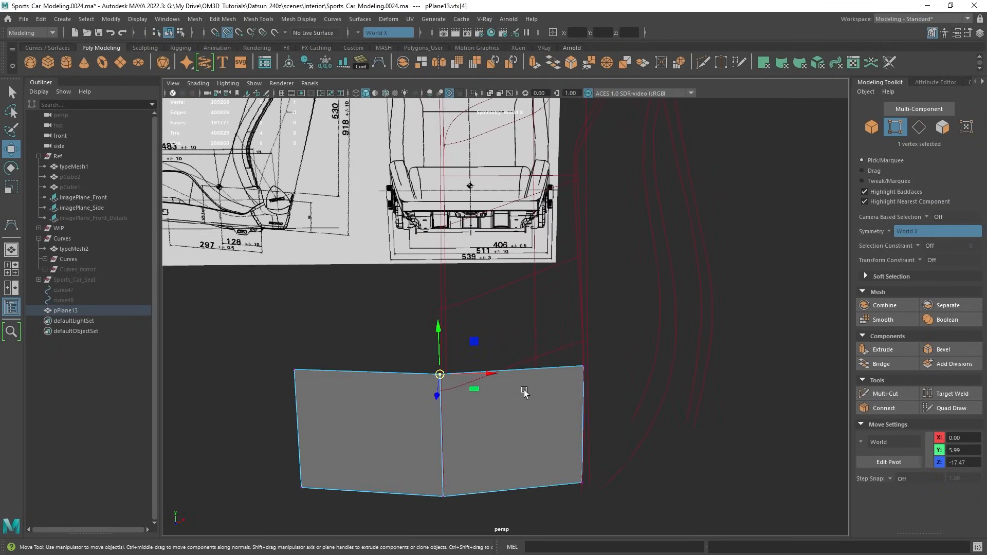
alt+middle_drag(524, 391, 546, 279)
alt+drag(545, 278, 513, 326)
right_drag(512, 262, 513, 205)
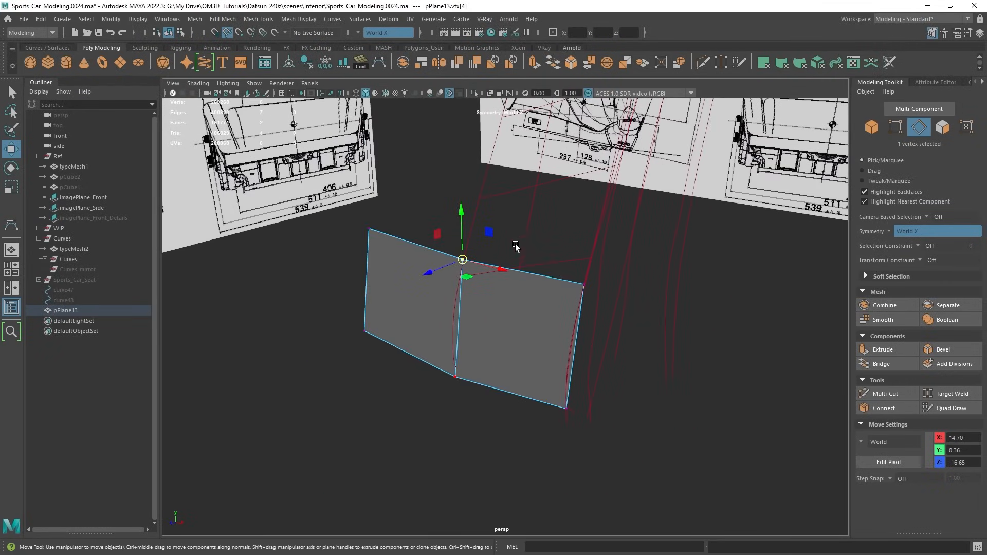
click(521, 271)
alt+drag(521, 271, 424, 320)
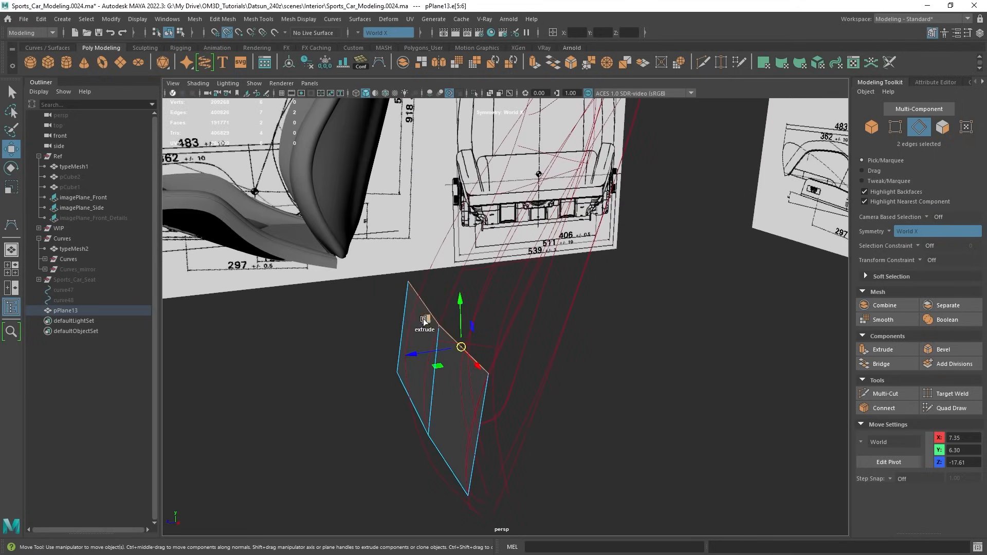
shift+middle_drag(426, 320, 428, 286)
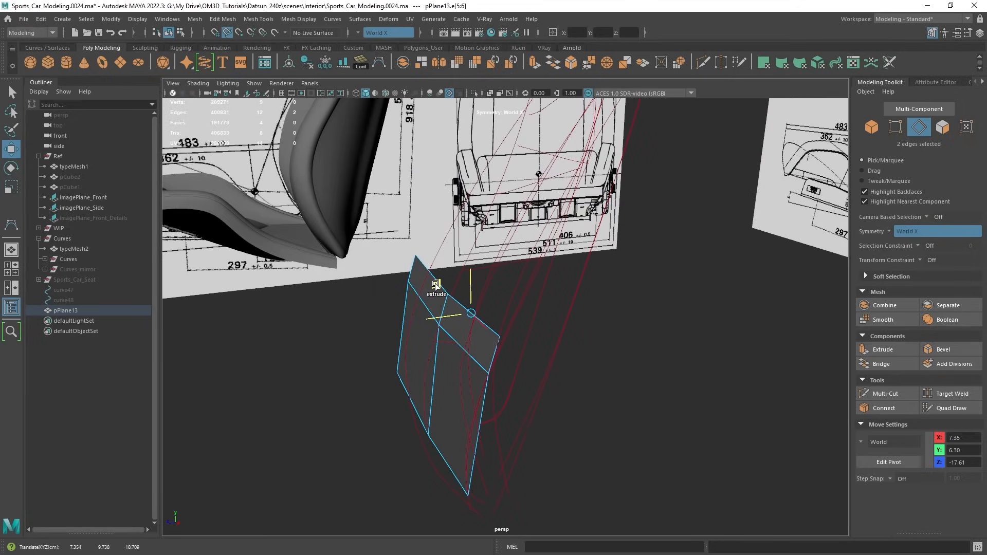
shift+drag(460, 229, 454, 224)
Extrude the new upper edges further up the backrest to form a third row of faces.
alt+drag(455, 224, 595, 320)
shift+middle_drag(575, 305, 563, 304)
shift+drag(564, 304, 523, 218)
alt+drag(550, 249, 524, 315)
Insert a horizontal edge loop through the middle of the lowest row of faces with Multi-Cut.
shift+right_drag(523, 316, 452, 310)
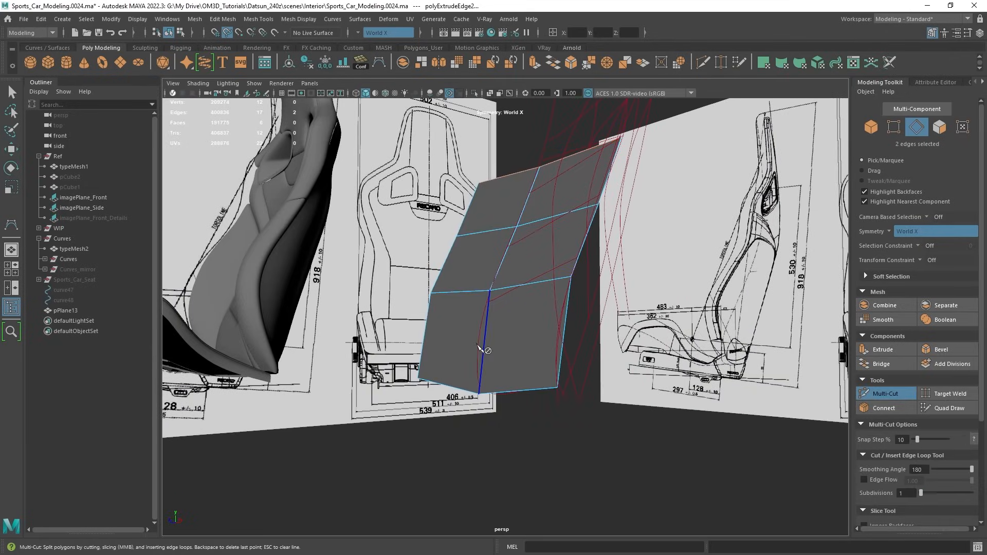
ctrl+click(490, 332)
key(q)
Move the new loop's centre vertex onto the central guide curve at about 0.22 in Y and -15.64 in Z.
alt+right_drag(479, 390, 476, 261)
click(489, 334)
key(w)
scroll(471, 337, up, 2)
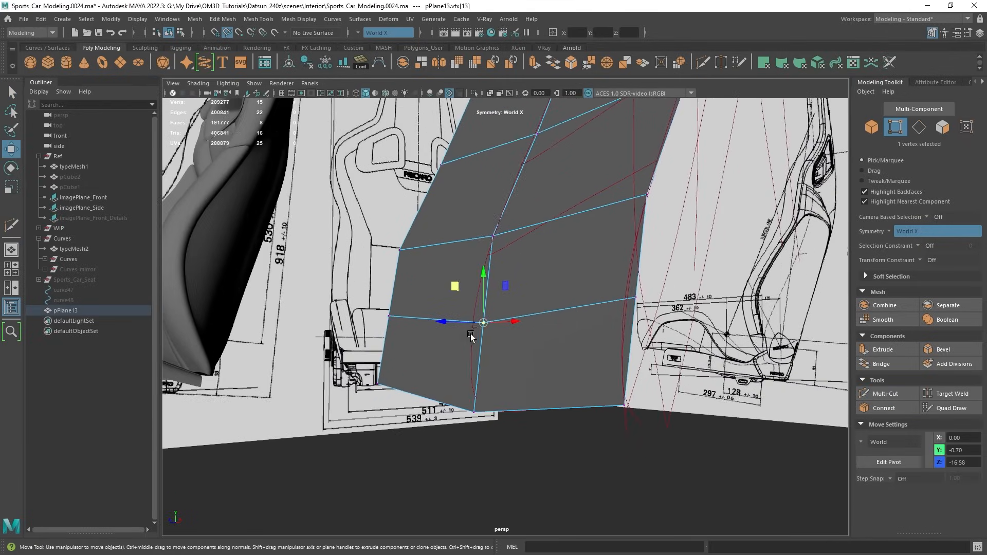
alt+drag(471, 337, 447, 369)
scroll(464, 369, up, 4)
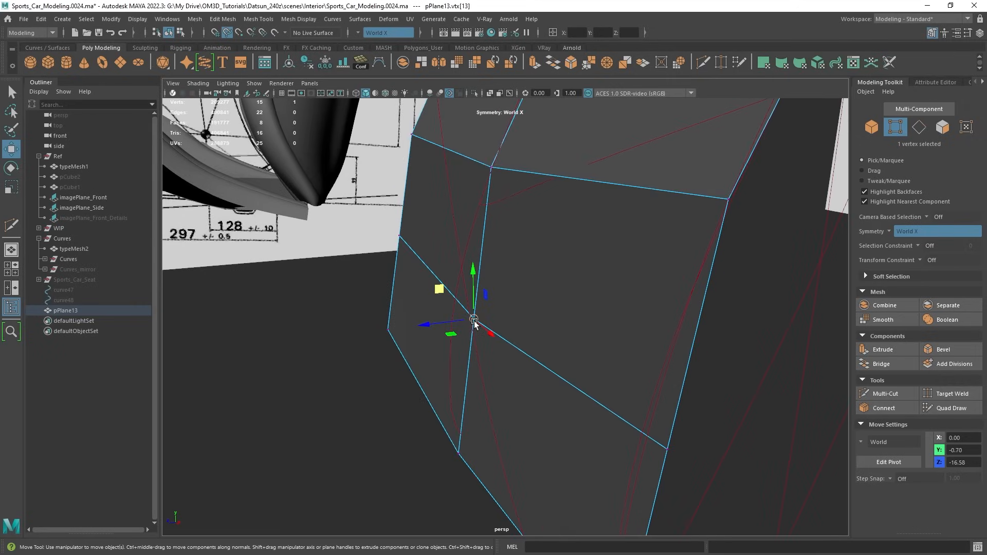
middle_drag(447, 364, 428, 301)
Snap the new loop's outer side vertices onto the side guide curve at about 14.68 in X, 1.31 in Y and -16.13 in Z.
alt+drag(428, 300, 636, 341)
alt+middle_drag(636, 341, 467, 383)
alt+right_drag(467, 383, 599, 396)
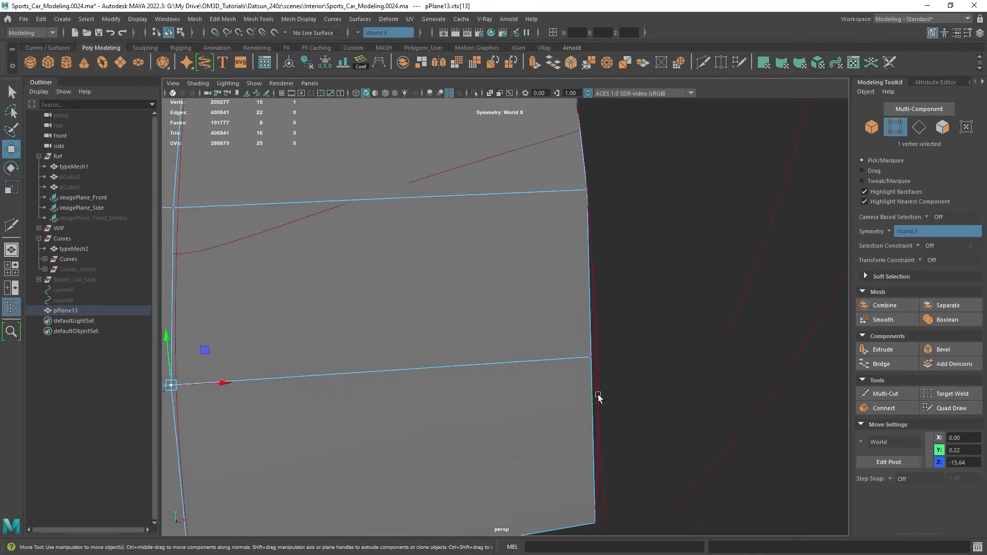
alt+drag(599, 397, 598, 314)
click(563, 345)
alt+right_drag(597, 316, 620, 293)
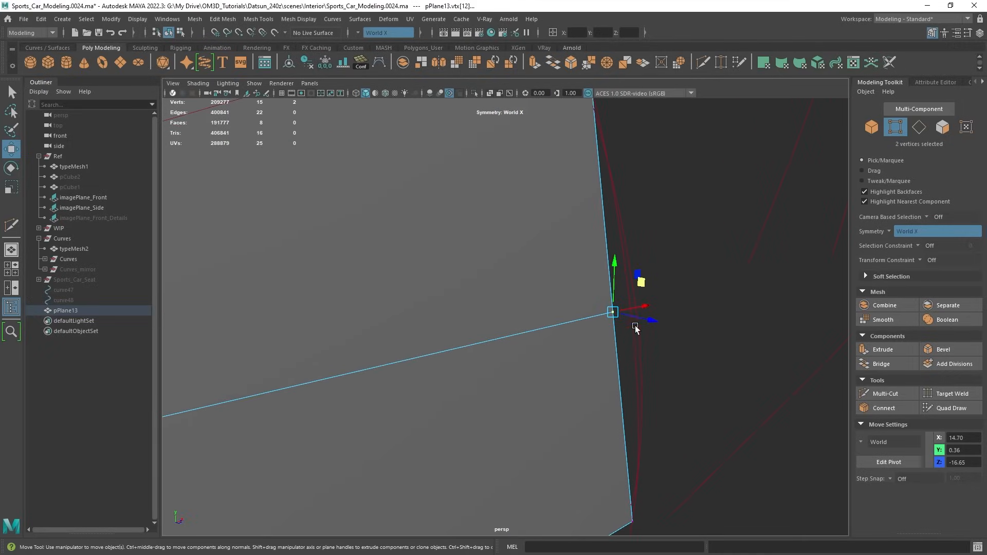
key(v)
middle_drag(636, 360, 633, 283)
alt+right_drag(633, 283, 563, 353)
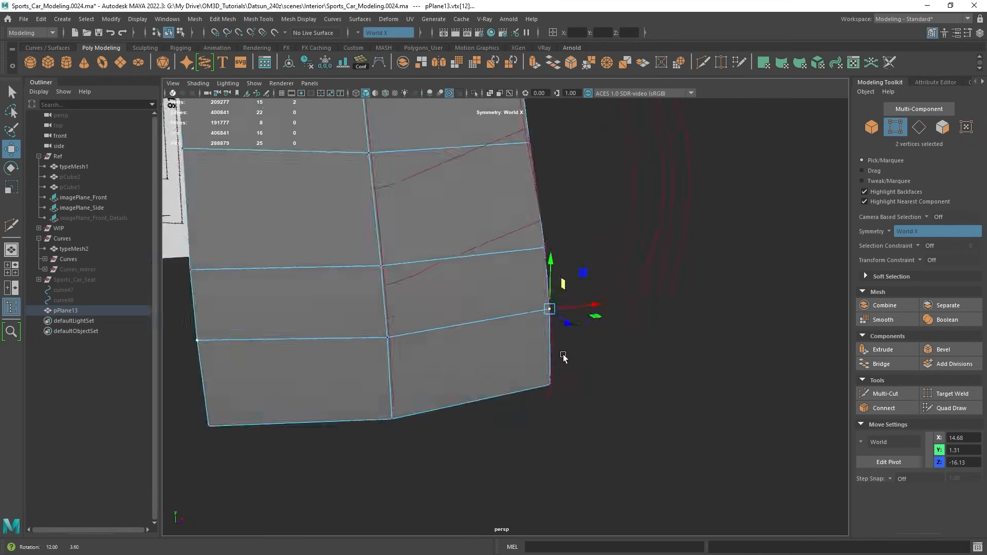
alt+drag(563, 354, 548, 451)
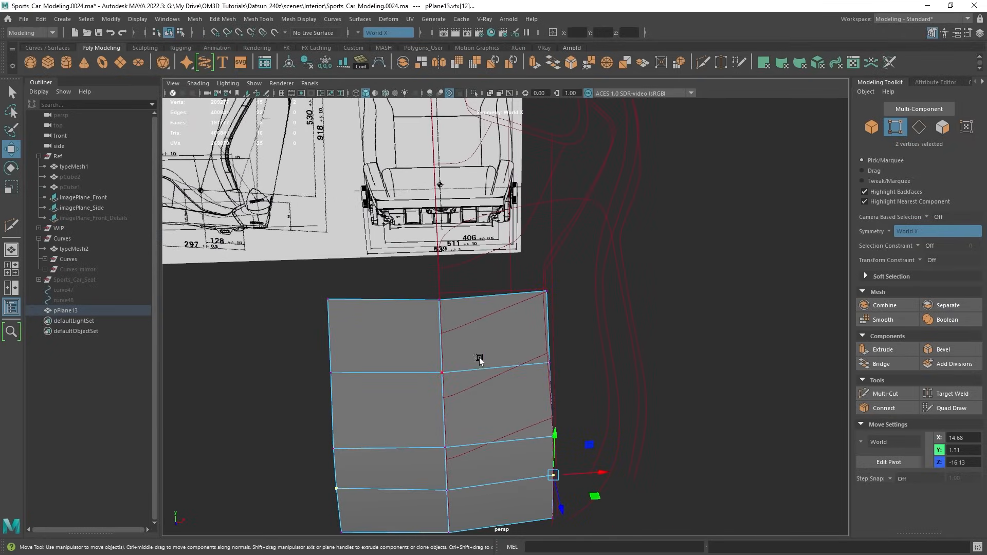
alt+drag(479, 359, 528, 300)
click(525, 323)
key(ctrl+z)
alt+right_drag(529, 299, 507, 293)
alt+middle_drag(506, 293, 519, 352)
alt+drag(520, 353, 524, 380)
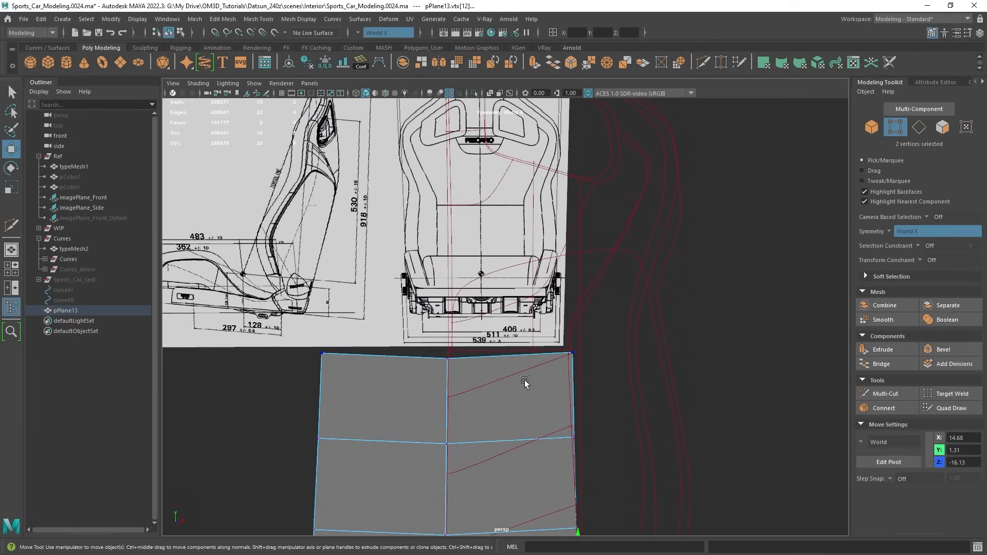
Extrude the plane's two top edges upward to add another row of faces, and return to object selection.
right_drag(559, 391, 560, 233)
alt+drag(560, 233, 537, 305)
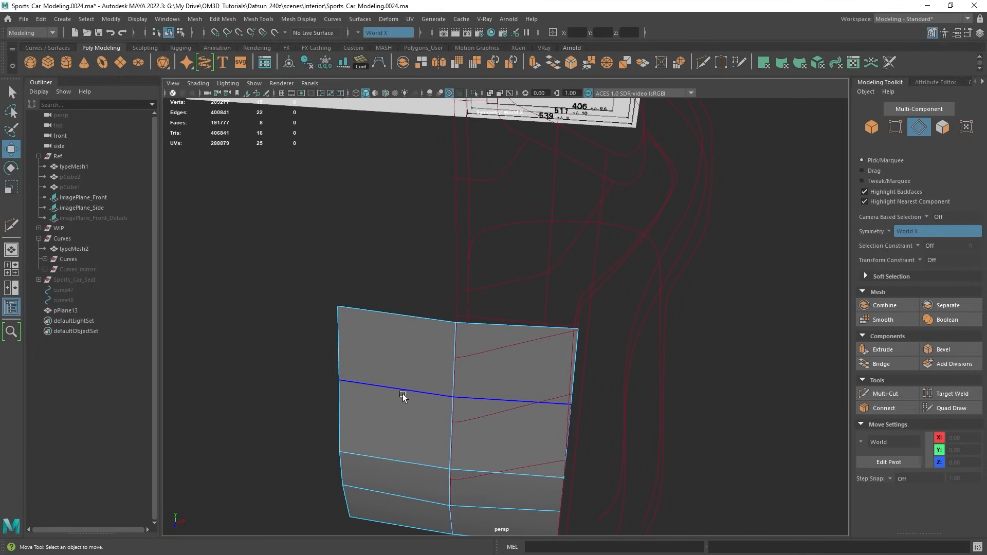
alt+middle_drag(496, 415, 503, 345)
alt+right_drag(504, 345, 563, 301)
alt+drag(563, 302, 548, 282)
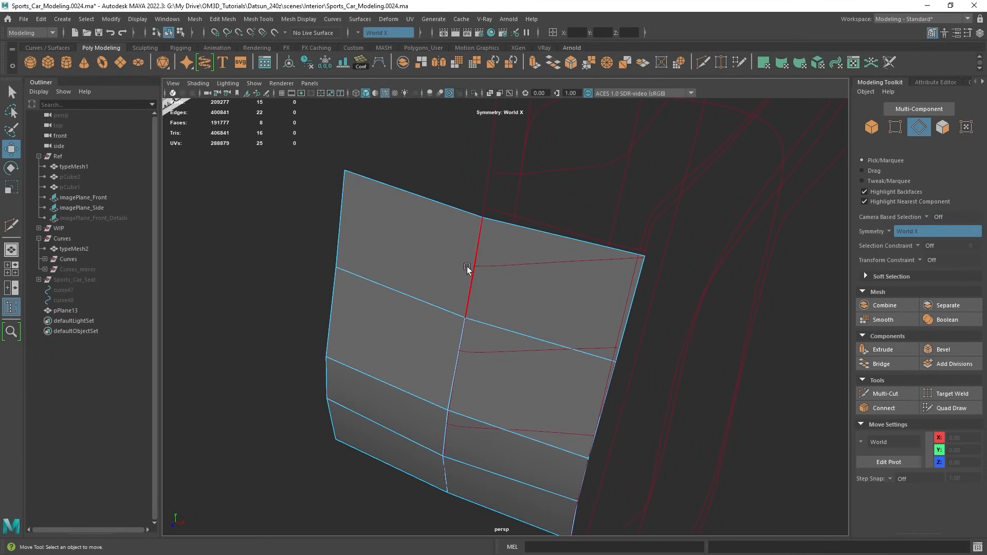
alt+middle_drag(596, 284, 535, 345)
scroll(535, 345, up, 1)
click(499, 308)
scroll(500, 308, down, 2)
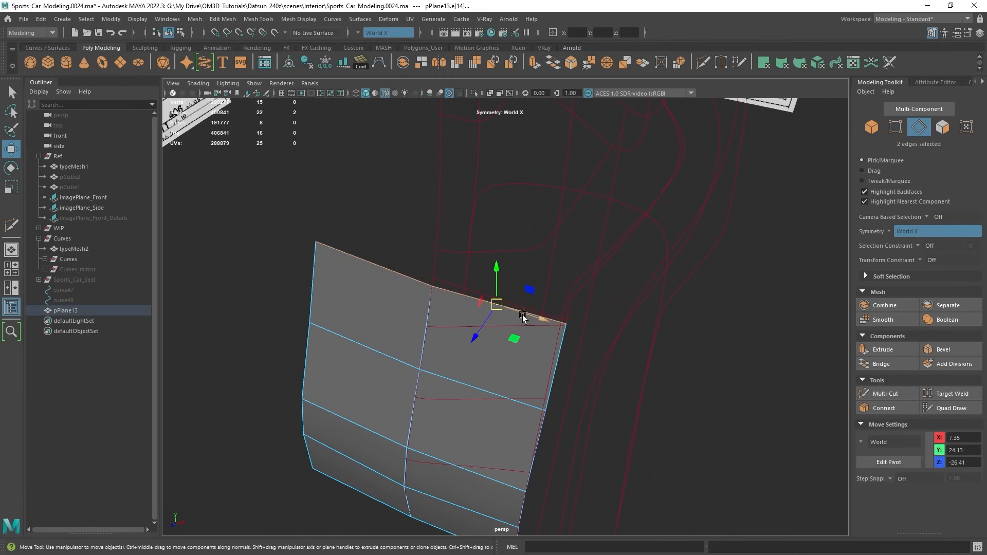
alt+drag(523, 316, 487, 297)
alt+middle_drag(487, 298, 506, 308)
alt+drag(485, 288, 419, 267)
right_drag(420, 268, 465, 247)
key(q)
Select and frame the backrest of the finished Blockout seat, and examine its topology and the seat base from several angles.
alt+right_drag(642, 370, 350, 295)
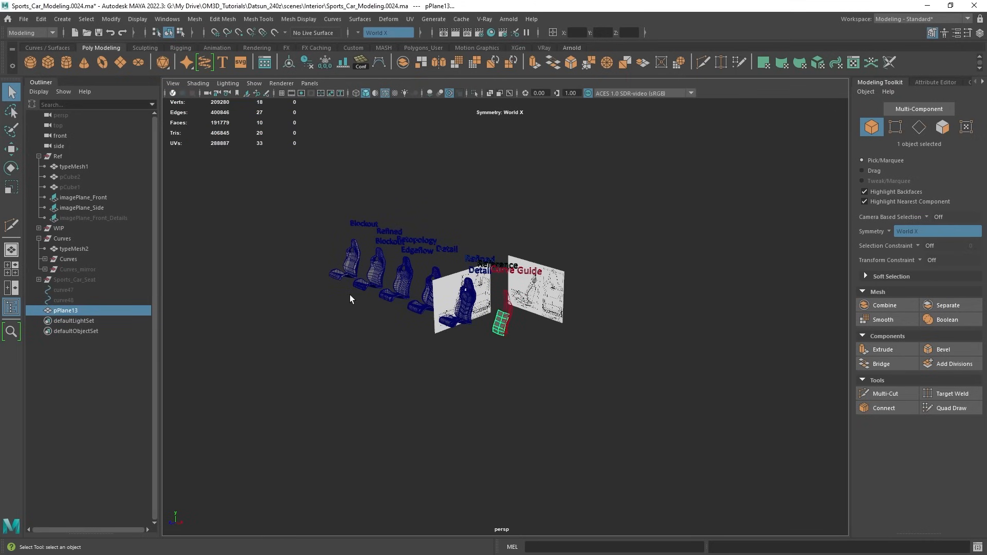
click(350, 258)
key(f)
alt+drag(351, 261, 493, 314)
scroll(566, 359, down, 5)
scroll(567, 359, up, 5)
alt+middle_drag(576, 374, 555, 341)
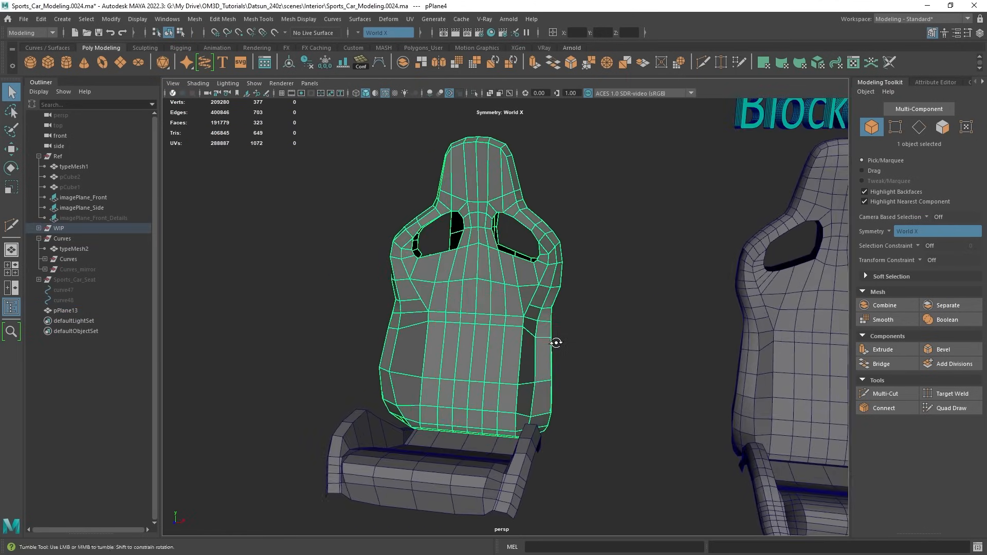
alt+drag(555, 341, 564, 343)
alt+drag(455, 329, 497, 366)
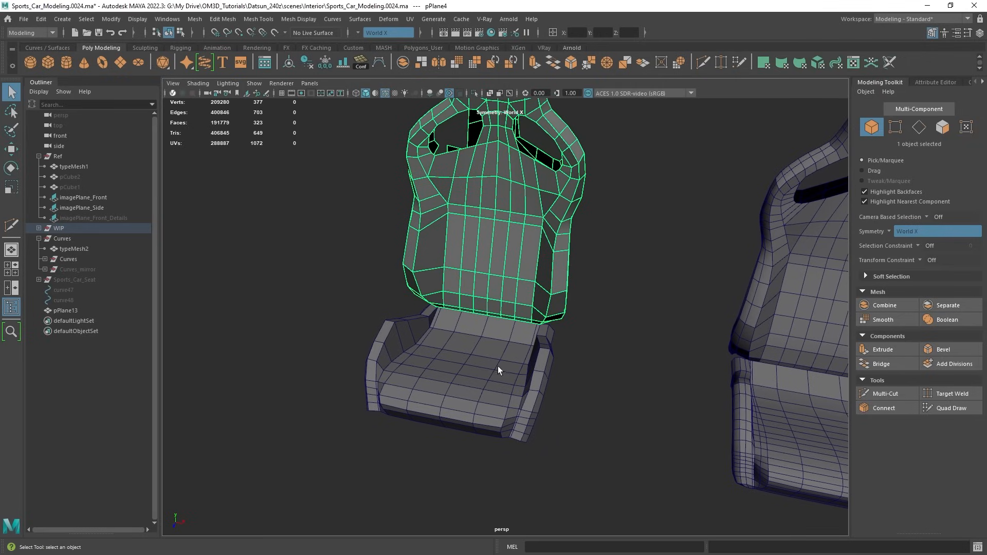
alt+drag(460, 434, 501, 307)
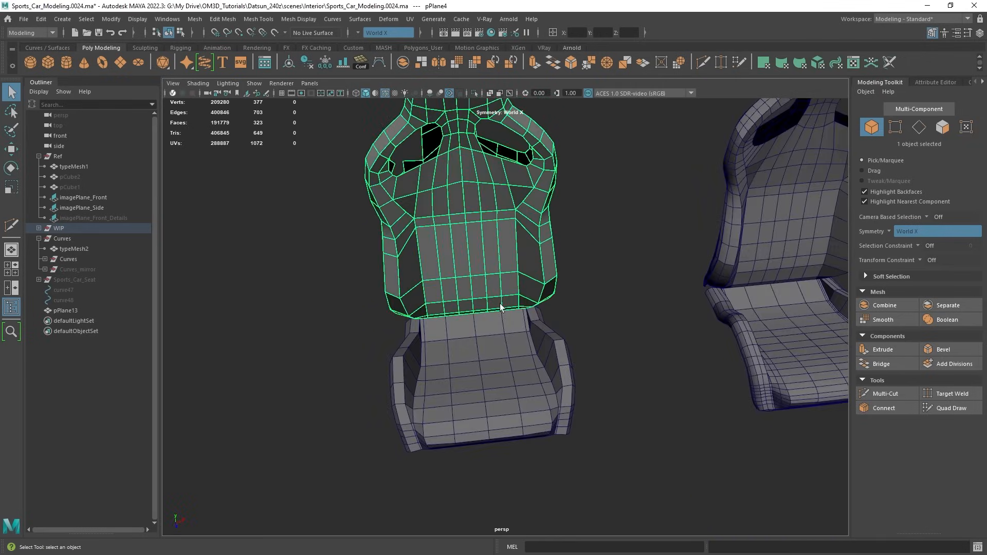
Compare the Blockout seat's mesh density and edge layout with the Refined Blockout seat beside it.
alt+drag(540, 227, 544, 296)
alt+middle_drag(577, 251, 457, 321)
alt+right_drag(577, 262, 454, 263)
key(bracketleft)
key(bracketleft)
key(bracketleft)
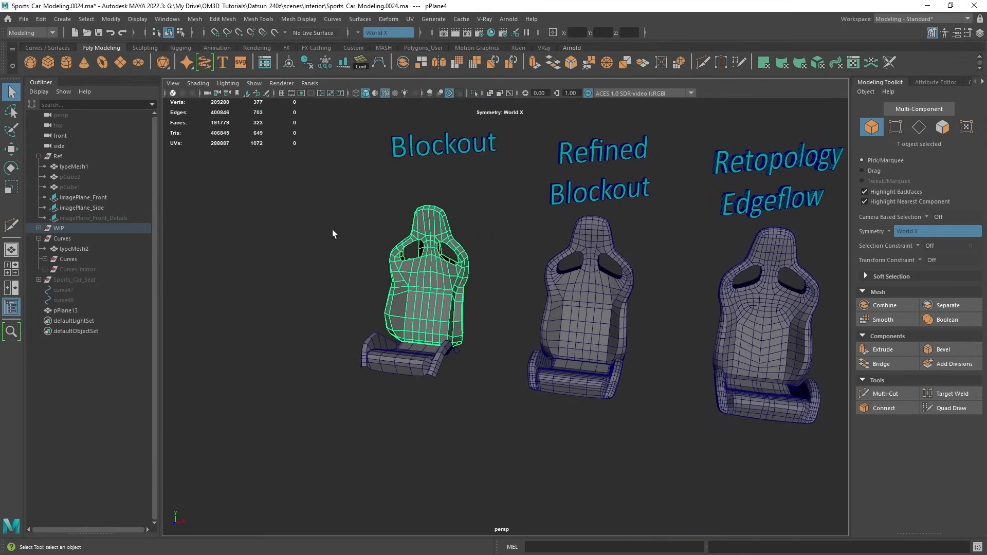
scroll(591, 288, up, 5)
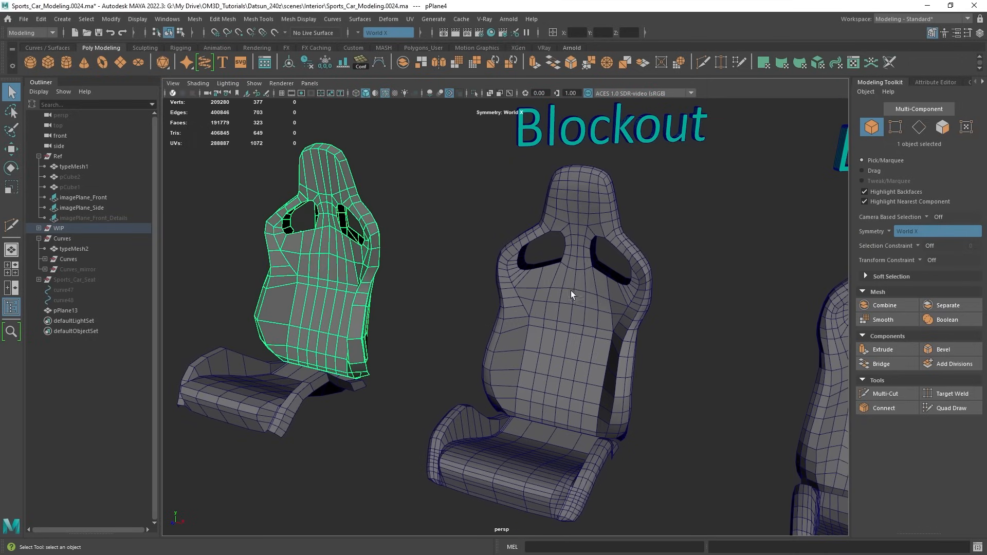
alt+middle_drag(604, 280, 519, 275)
scroll(405, 226, up, 3)
alt+middle_drag(405, 226, 440, 264)
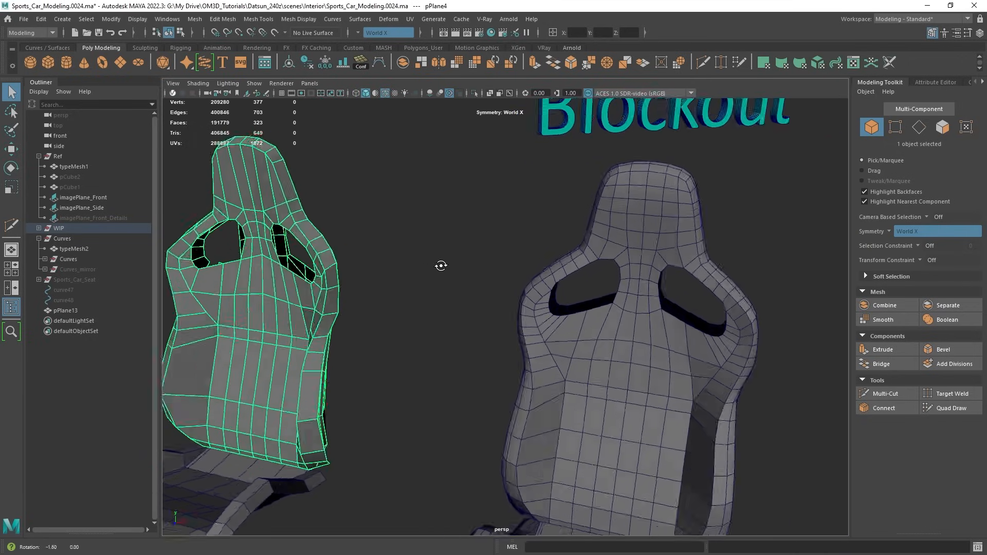
alt+drag(440, 264, 547, 285)
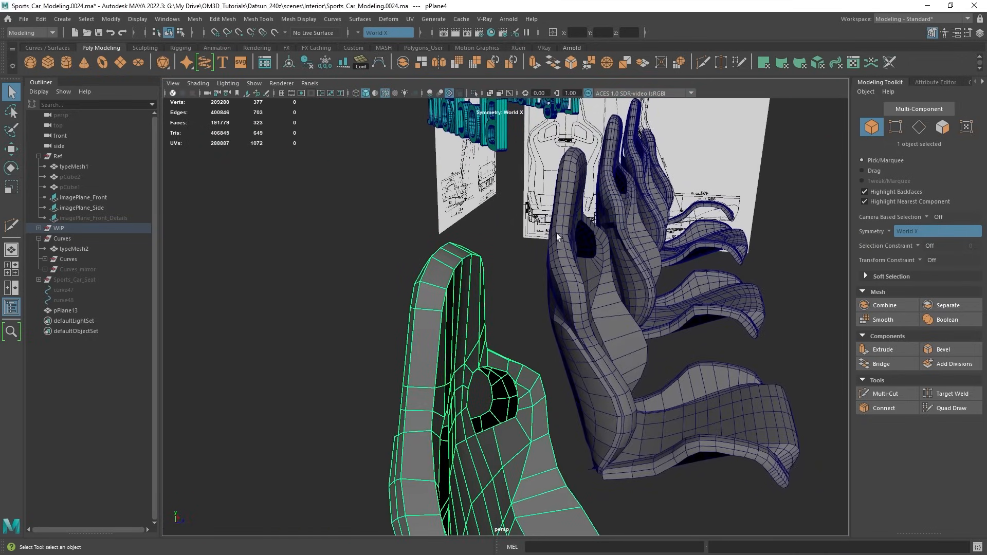
Insert an edge loop along the side face of the Blockout backrest's outer rim using Multi-Cut with Edge Flow enabled.
click(412, 263)
click(452, 260)
scroll(471, 282, up, 3)
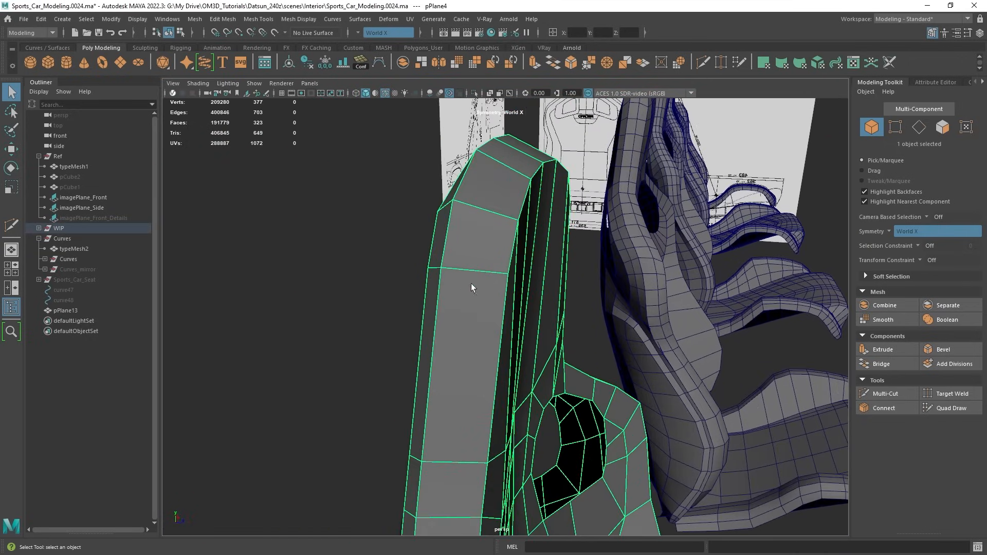
shift+right_drag(507, 157, 458, 161)
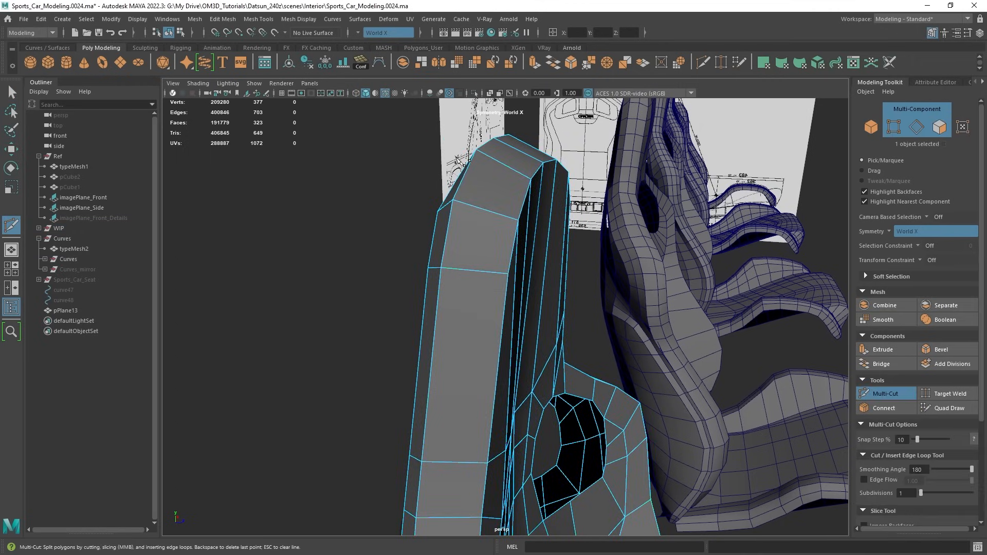
click(864, 480)
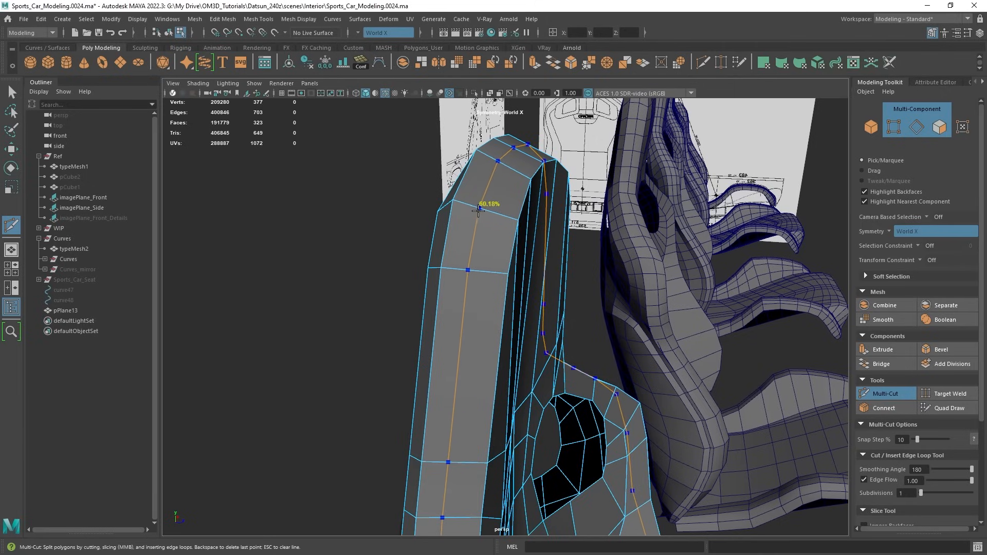
ctrl+click(487, 215)
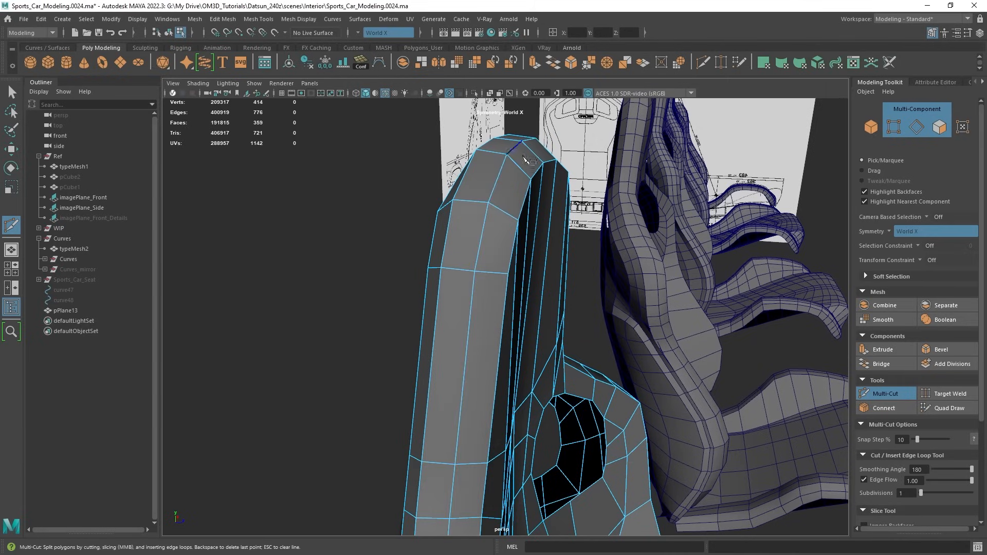
Insert a second edge loop with Edge Flow along the adjacent strip of the backrest's rim.
alt+middle_drag(507, 176, 637, 162)
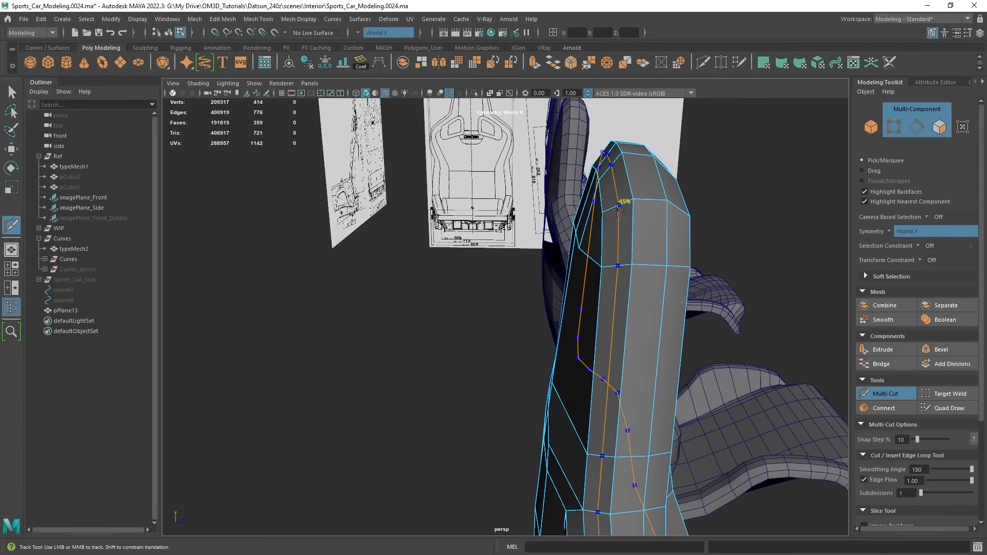
ctrl+click(614, 208)
alt+drag(638, 229, 458, 295)
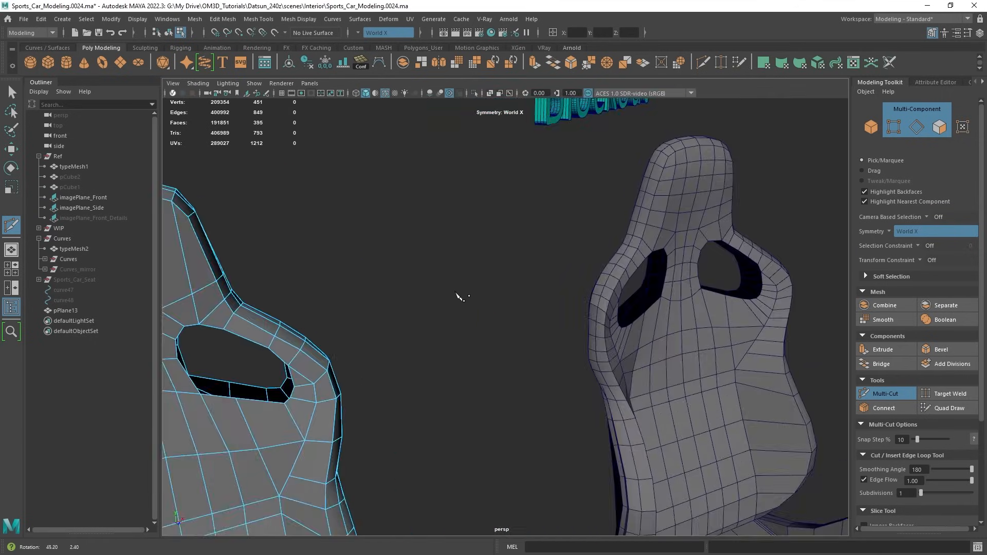
alt+middle_drag(458, 295, 526, 331)
alt+drag(527, 331, 551, 317)
alt+middle_drag(607, 313, 553, 353)
alt+drag(553, 353, 520, 340)
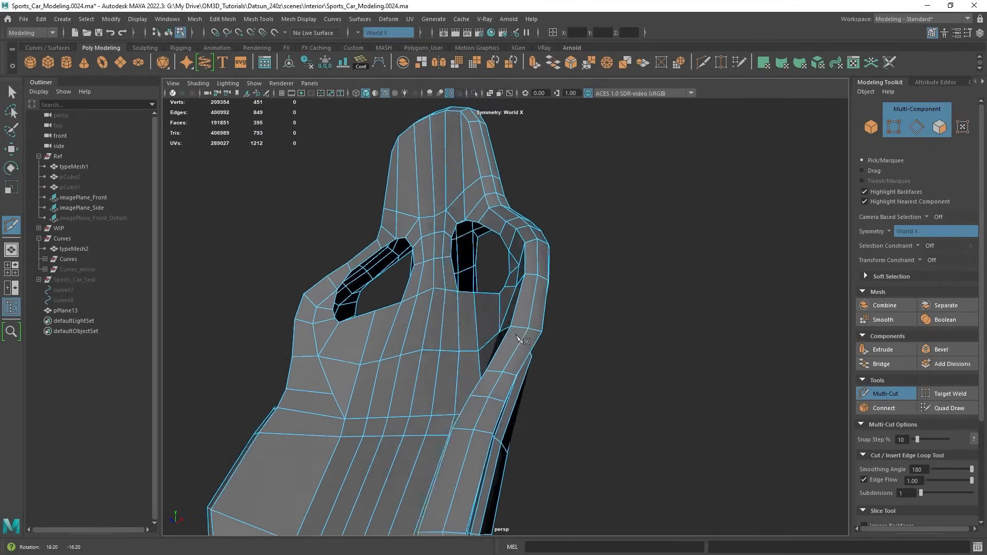
alt+middle_drag(520, 340, 523, 395)
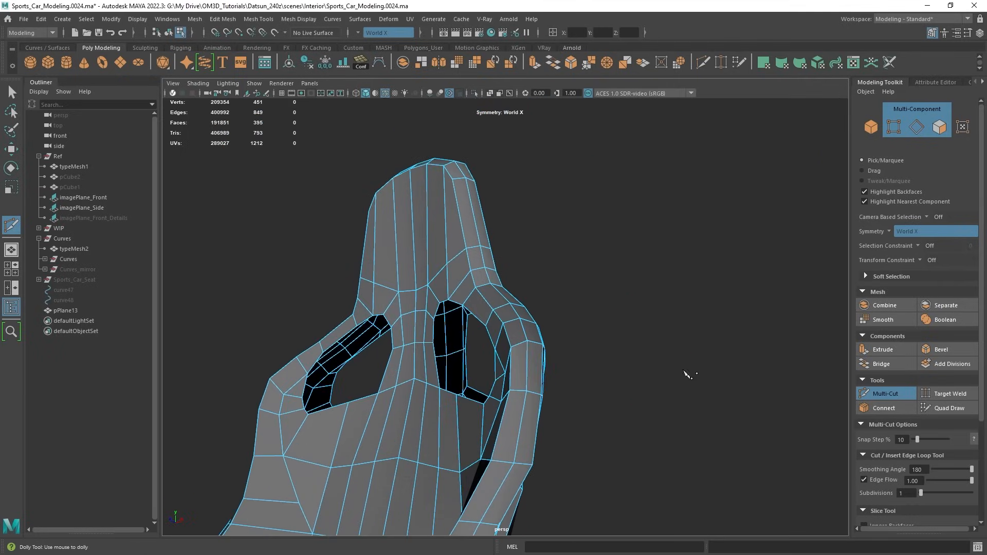
Disable Edge Flow and insert a flat edge loop at about 42% along the front strip of the backrest's rim.
click(864, 479)
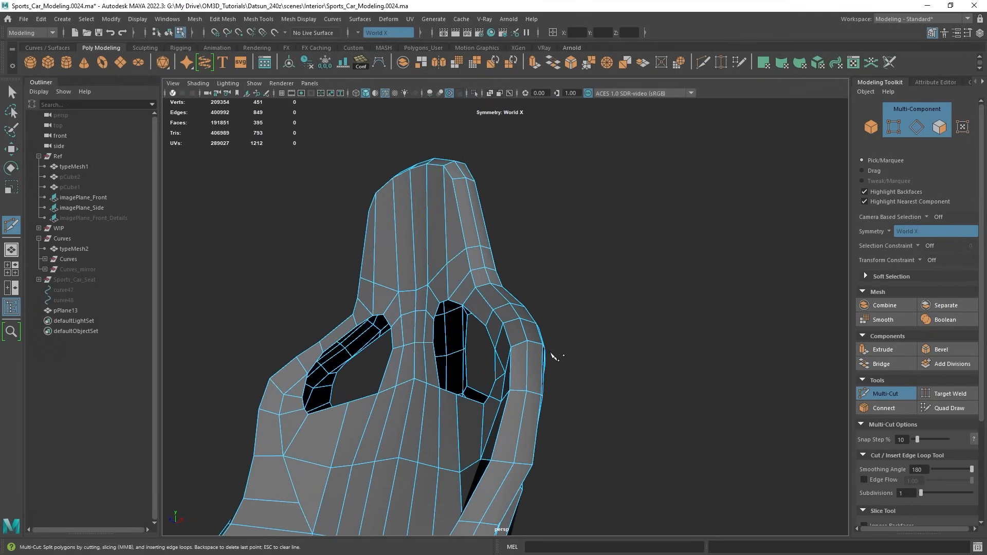
scroll(551, 356, up, 5)
alt+drag(527, 293, 502, 286)
alt+middle_drag(502, 286, 529, 323)
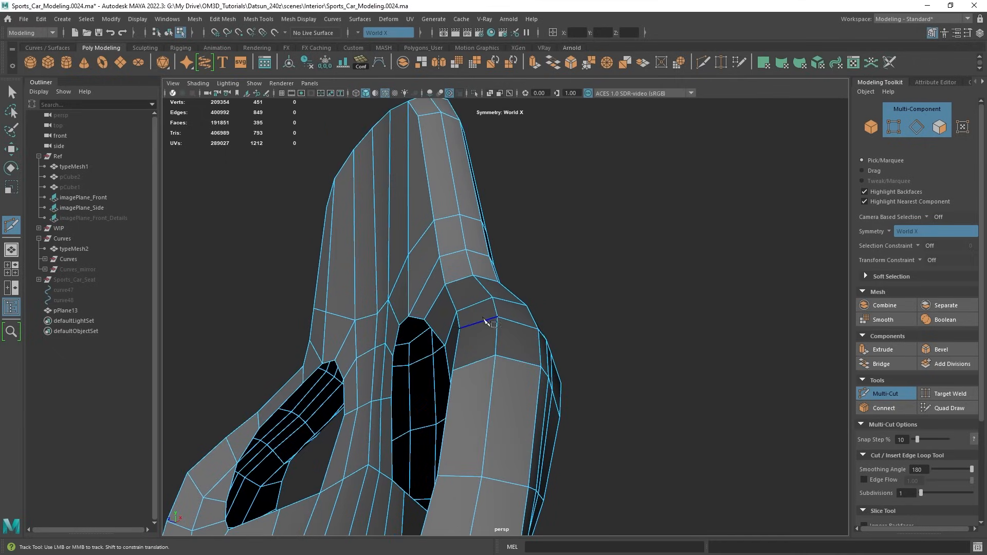
ctrl+click(472, 299)
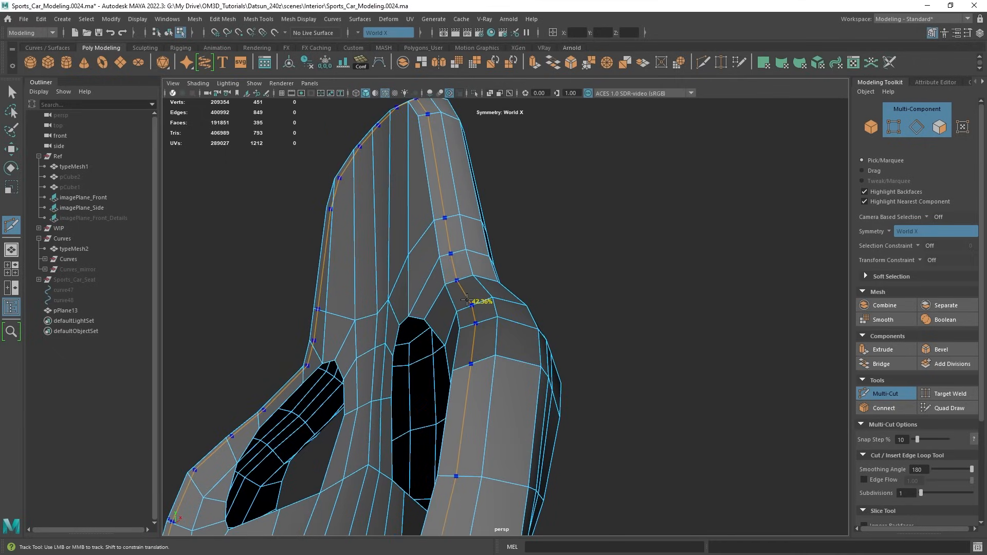
Select the full new front-rim edge loop, try pushing it outward along its normals, and undo the move.
scroll(555, 269, up, 3)
key(q)
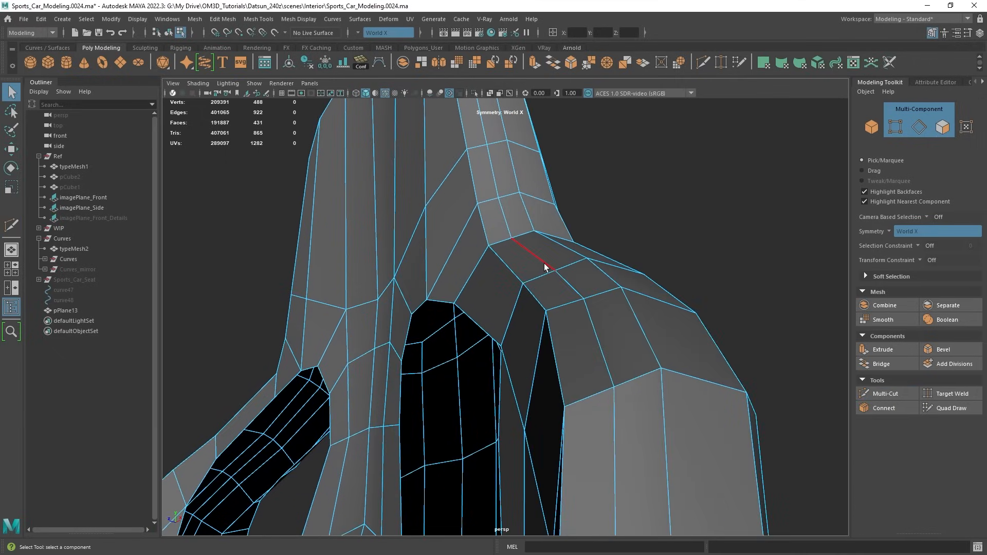
double_click(545, 266)
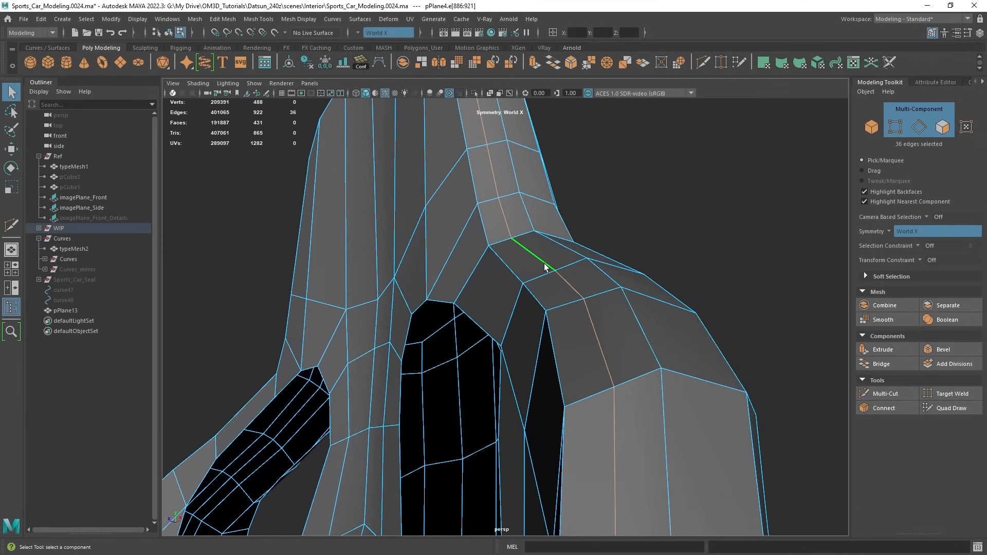
key(w)
scroll(702, 236, down, 2)
ctrl+middle_drag(701, 234, 710, 233)
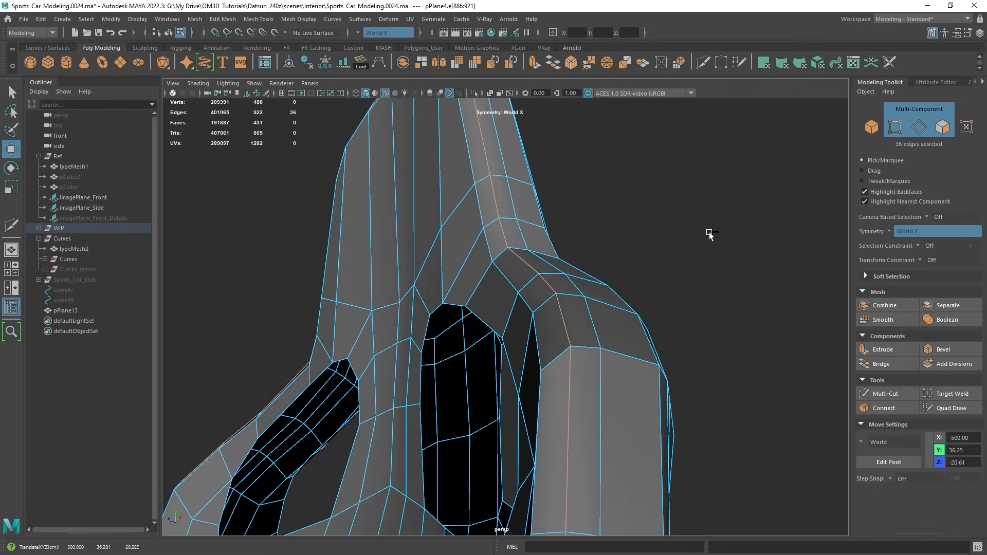
alt+middle_drag(608, 198, 619, 336)
scroll(580, 310, down, 3)
key(ctrl+z)
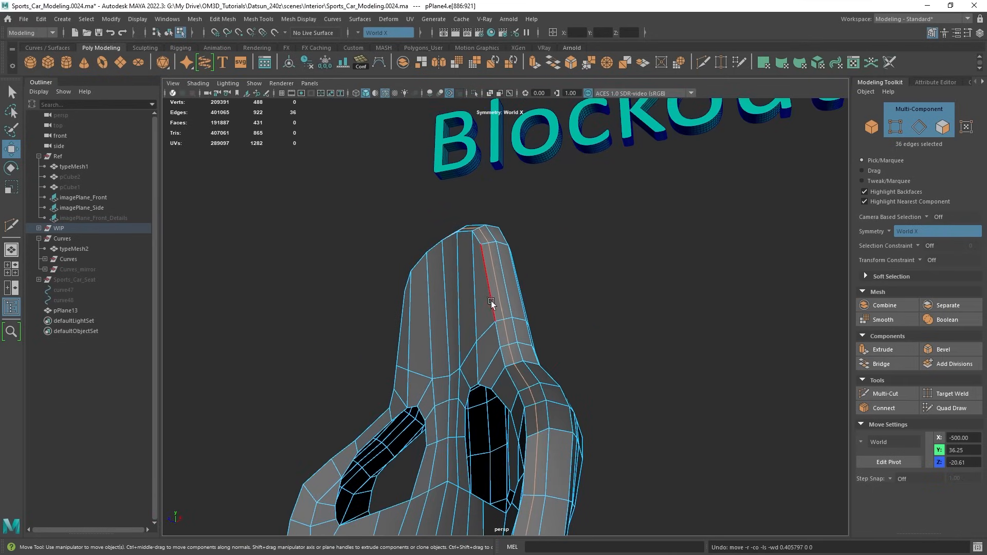
alt+drag(520, 308, 533, 273)
scroll(506, 334, down, 3)
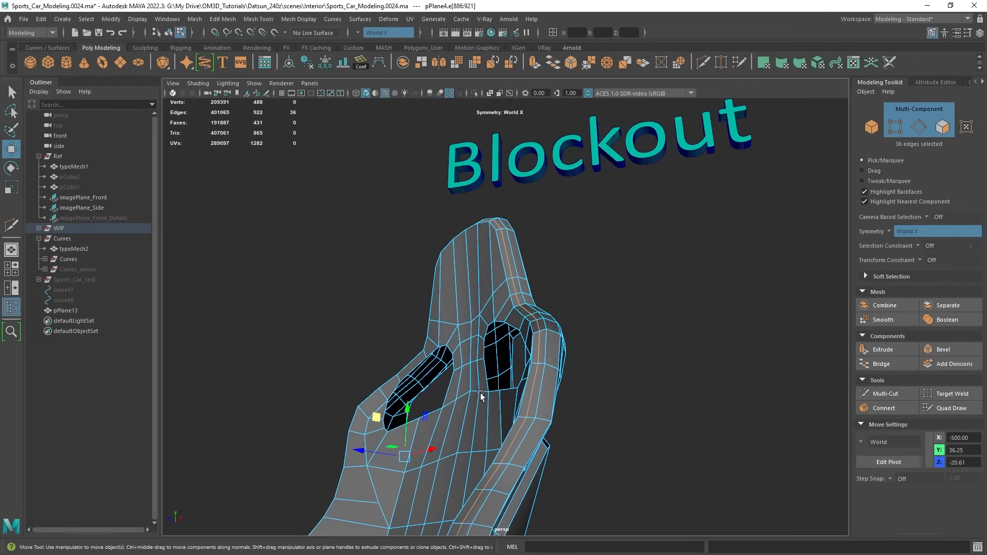
alt+drag(480, 396, 477, 301)
scroll(491, 306, up, 2)
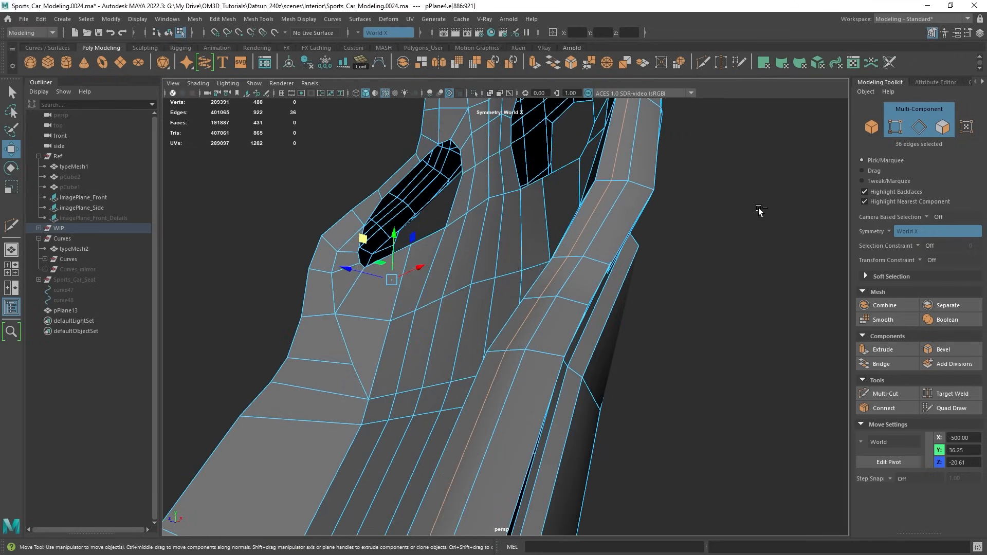
Try pushing the selected front-rim edge loop slightly outward along its normals on the Blockout backrest.
middle_drag(759, 211, 765, 212)
scroll(761, 212, down, 3)
alt+drag(760, 214, 638, 313)
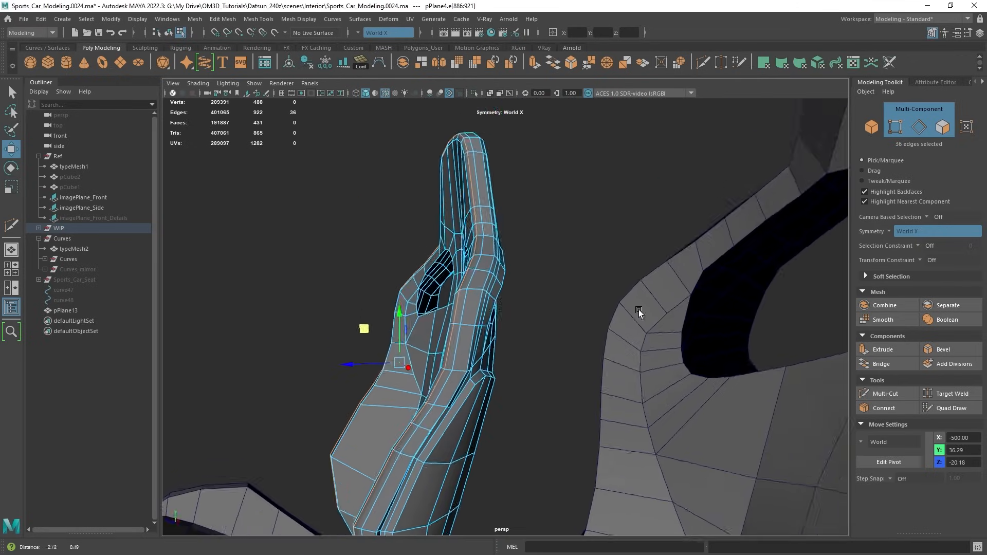
alt+middle_drag(639, 313, 666, 383)
scroll(578, 394, up, 2)
alt+drag(554, 302, 461, 307)
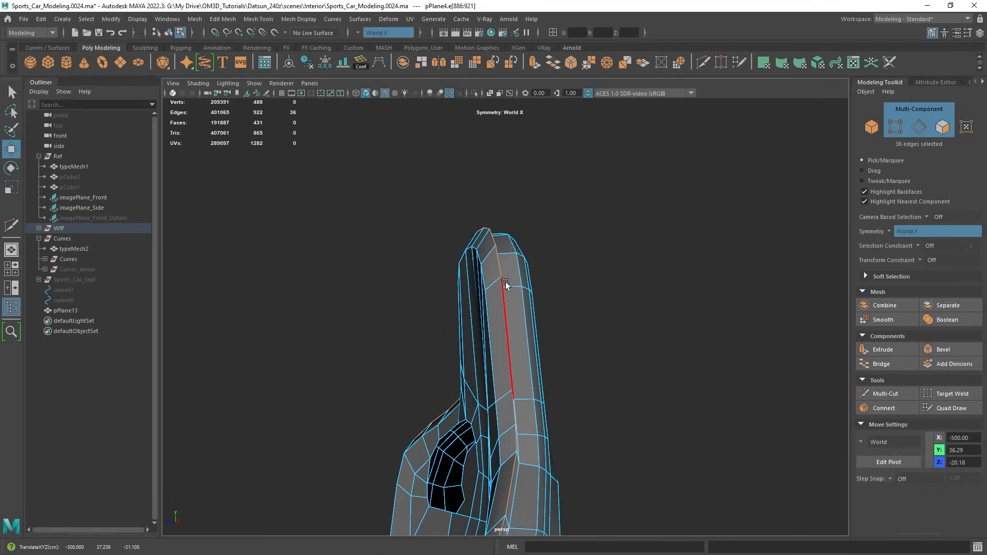
Undo the push and the inserted rim edge loops on the Blockout backrest, and return to object selection.
key(ctrl+z)
key(ctrl+z)
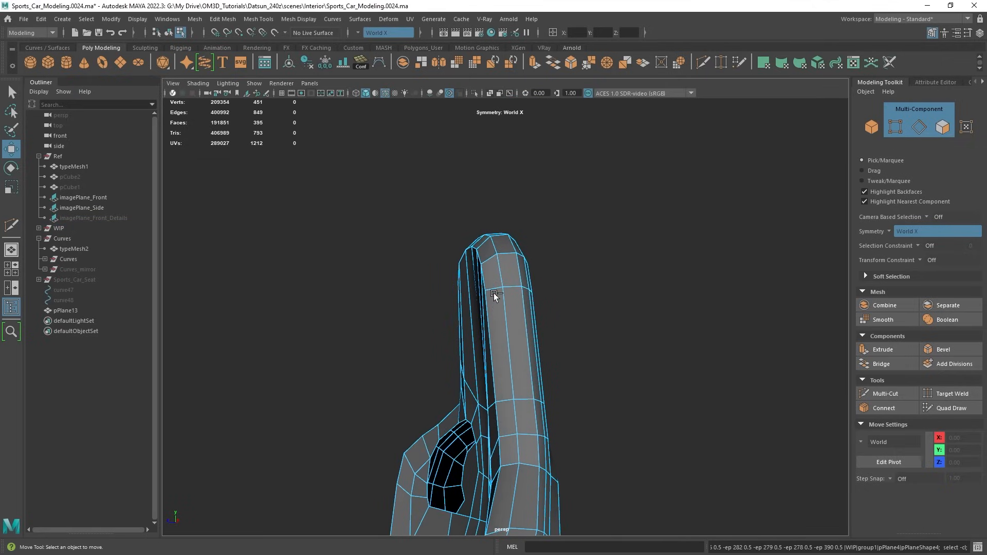
alt+drag(494, 293, 535, 315)
right_click(489, 240)
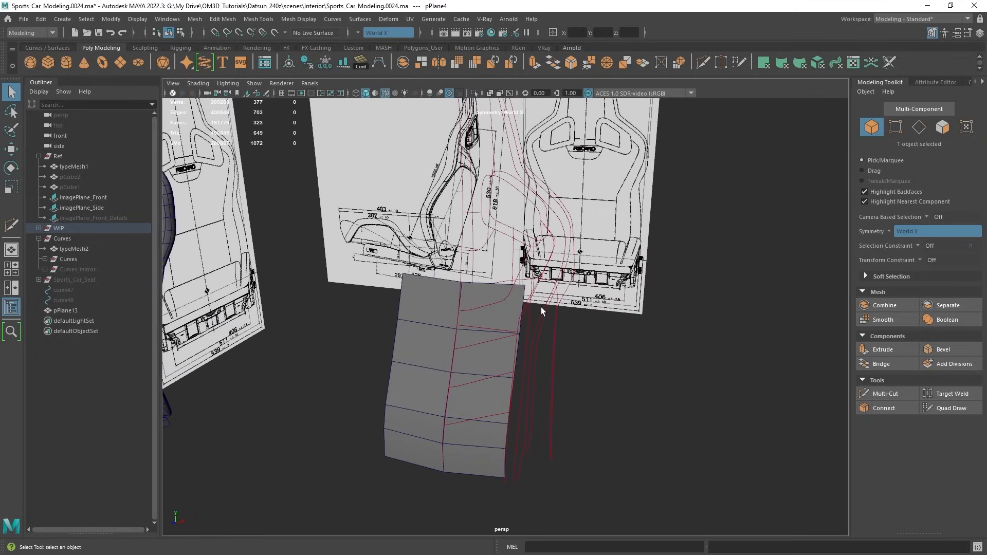
Select the Blockout seat's backrest mesh as a whole object.
click(470, 354)
alt+right_drag(471, 353, 503, 340)
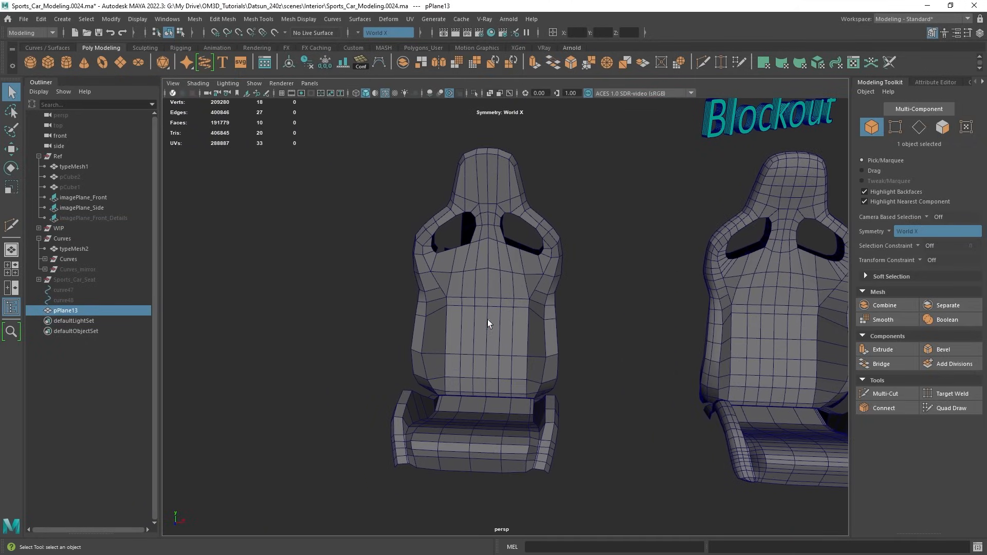
click(509, 316)
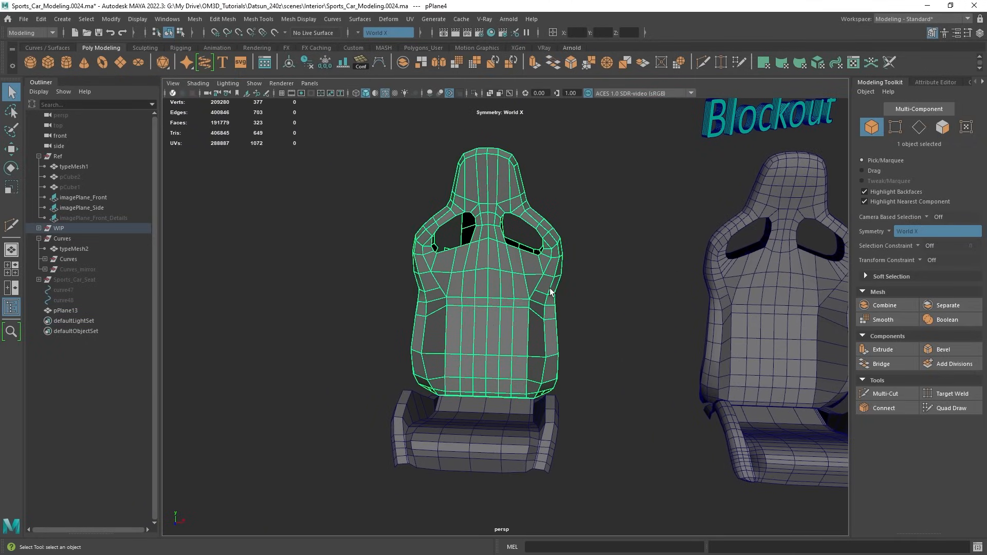
scroll(536, 298, up, 2)
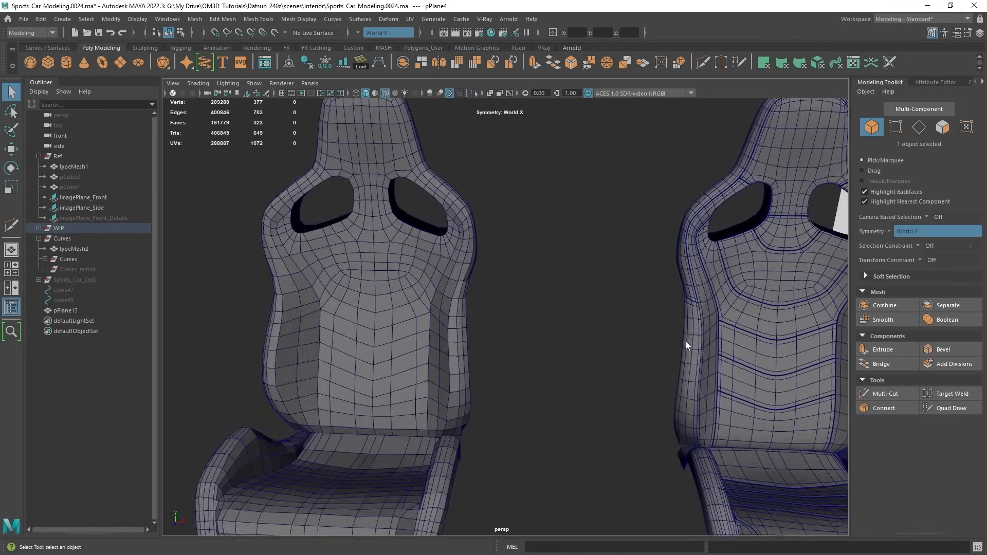
Open the Channel Box / Layer Editor and hide Ref_Layer around the Refined Detail seat.
alt+drag(685, 341, 542, 300)
alt+right_drag(541, 300, 582, 344)
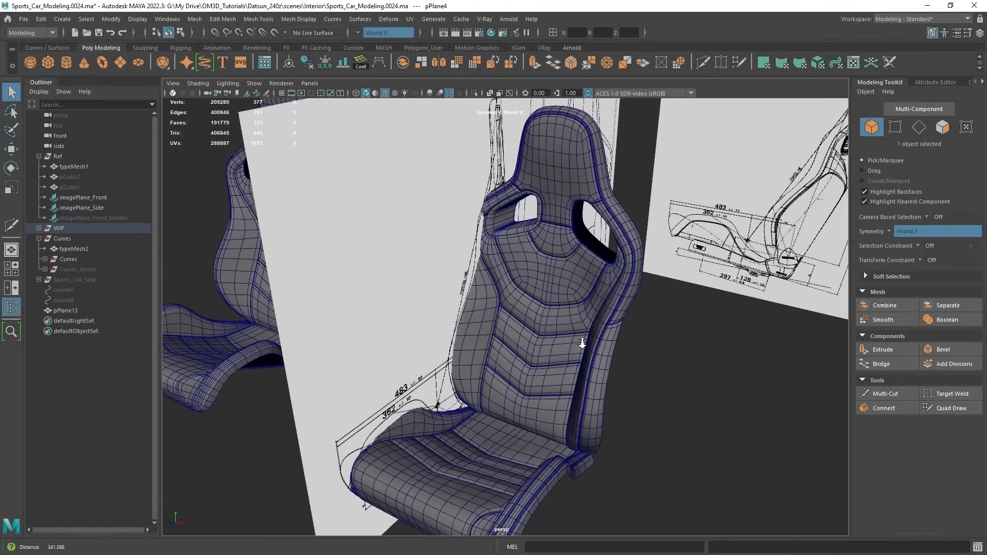
click(978, 33)
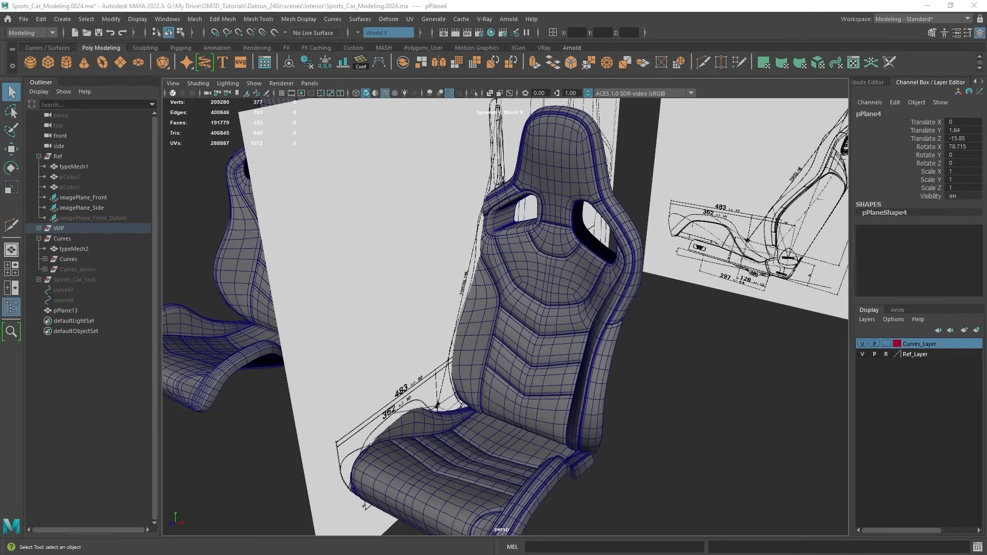
click(861, 353)
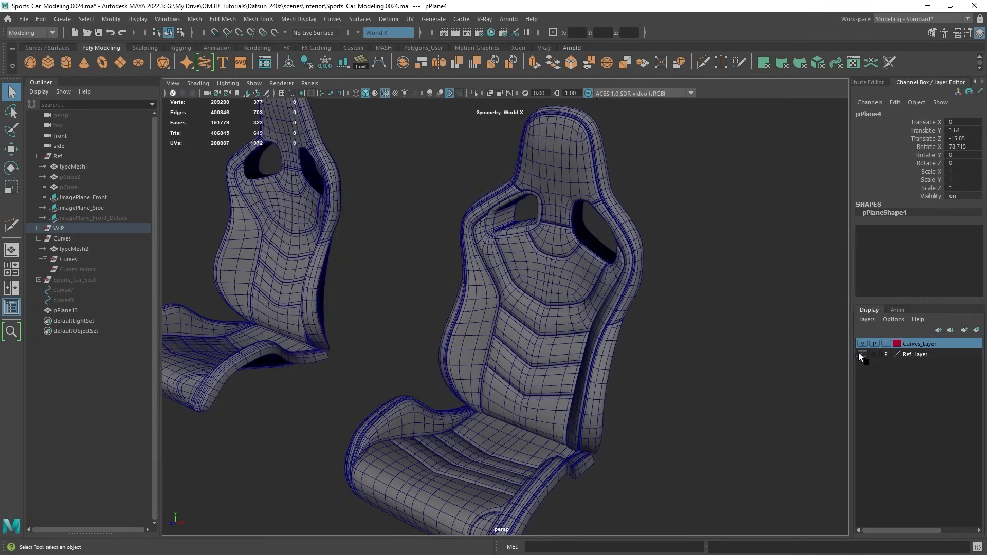
Examine the Refined Detail seat's topology up close, especially the edge flow around the shoulder openings and panel seams.
alt+right_drag(663, 348, 523, 347)
alt+middle_drag(675, 348, 610, 309)
alt+middle_drag(461, 258, 546, 315)
alt+right_drag(457, 328, 519, 352)
alt+middle_drag(465, 334, 507, 332)
alt+right_drag(493, 256, 517, 267)
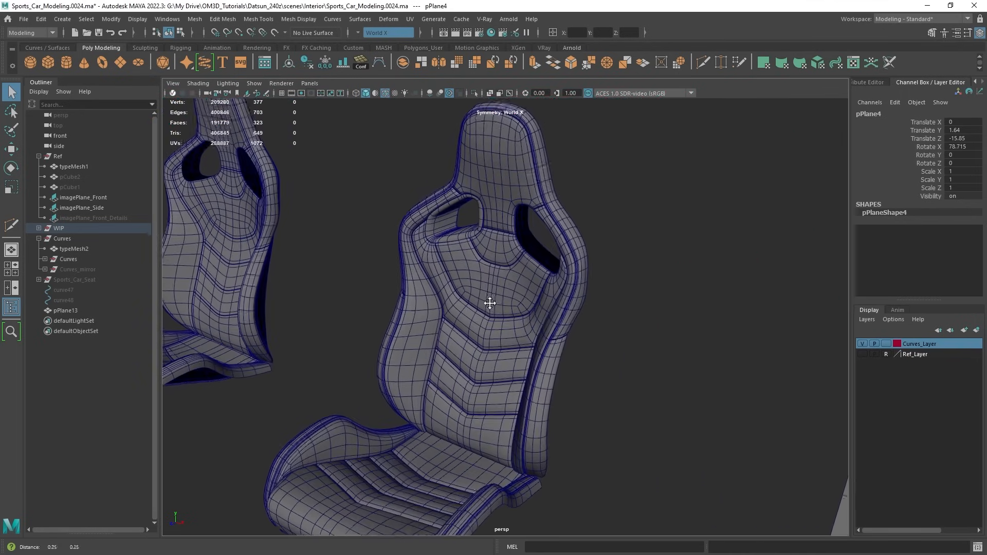
alt+middle_drag(489, 302, 525, 340)
alt+right_drag(462, 289, 514, 303)
alt+middle_drag(402, 286, 522, 293)
alt+right_drag(447, 286, 534, 255)
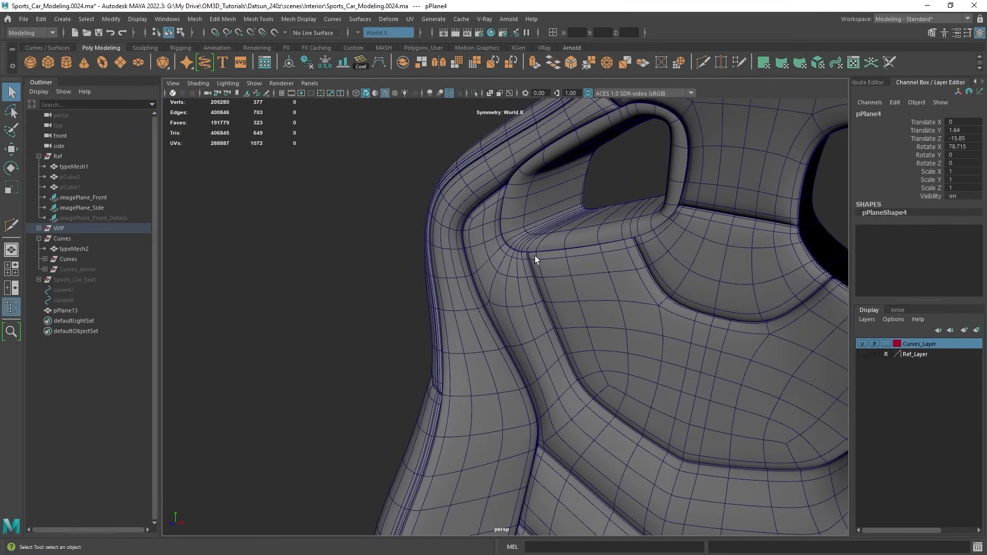
alt+middle_drag(694, 356, 598, 341)
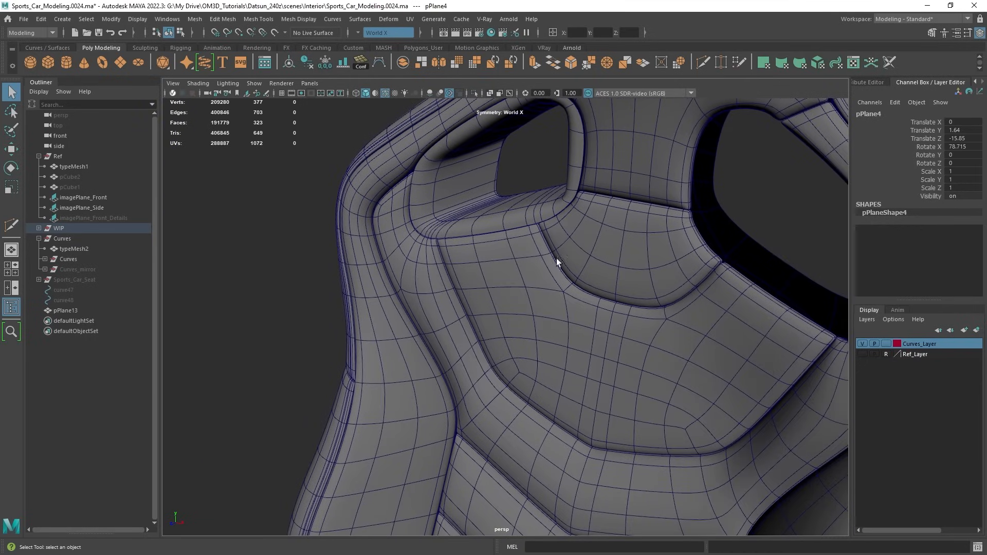
scroll(582, 280, down, 5)
alt+middle_drag(665, 488, 651, 365)
scroll(651, 365, up, 3)
scroll(651, 365, down, 4)
alt+middle_drag(599, 280, 576, 334)
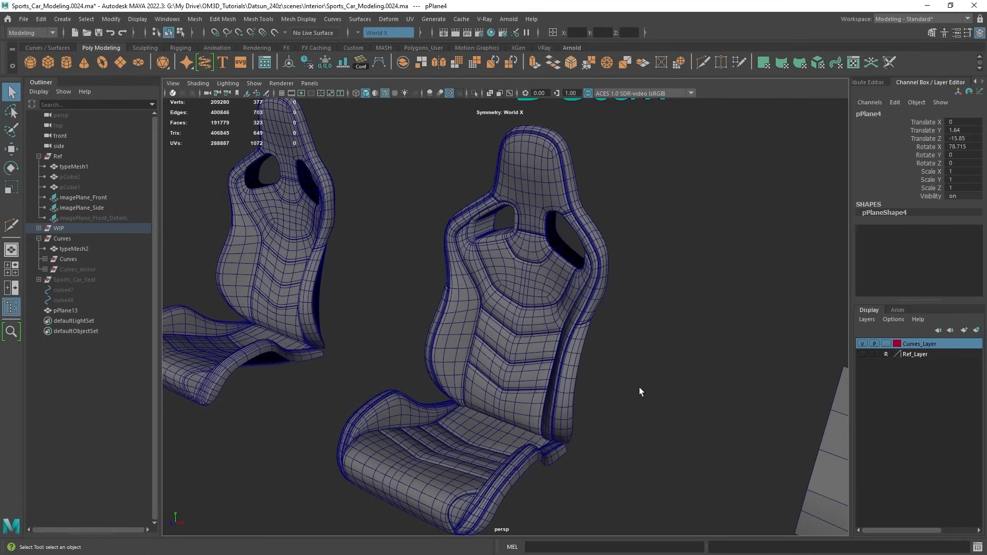
Examine the Blockout backrest from several angles and compare it with the Refined Blockout, Retopology Edgeflow and Detail seats.
alt+right_drag(640, 392, 443, 345)
alt+middle_drag(443, 345, 560, 370)
alt+right_drag(560, 370, 586, 383)
alt+middle_drag(347, 321, 518, 329)
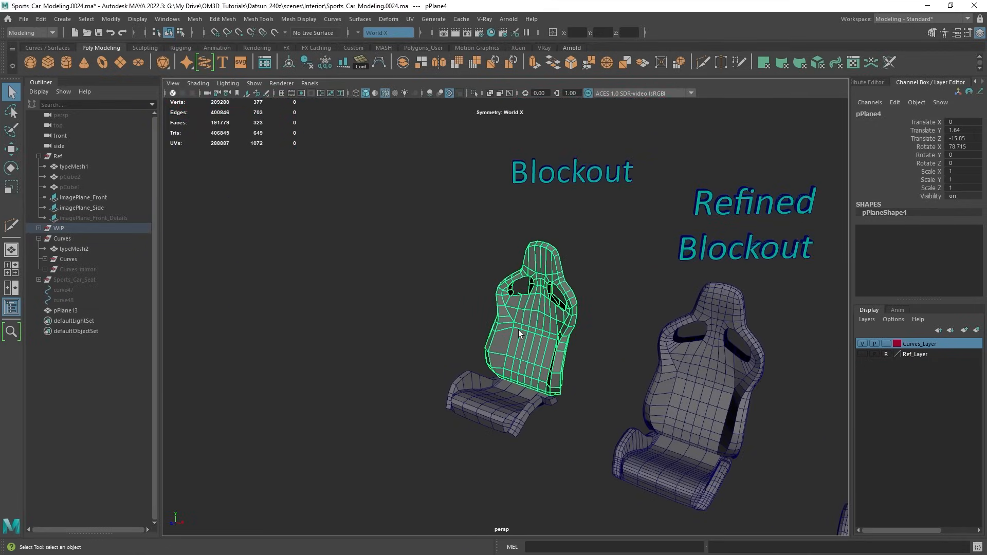
alt+right_drag(518, 329, 501, 331)
alt+drag(500, 331, 539, 331)
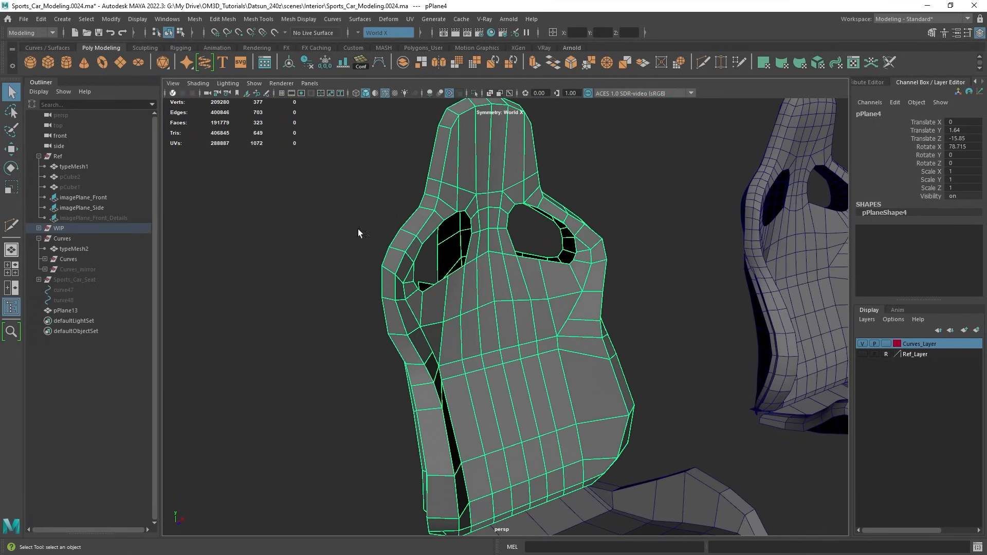
alt+drag(358, 232, 410, 247)
alt+drag(508, 405, 452, 416)
key(alt)
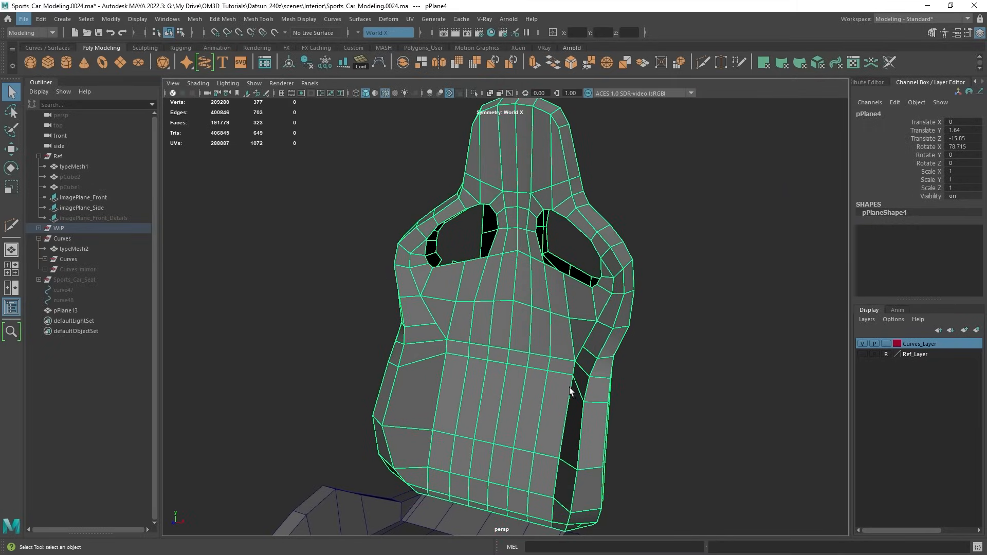
scroll(696, 379, down, 2)
alt+middle_drag(695, 379, 543, 336)
scroll(611, 371, down, 2)
scroll(501, 321, down, 2)
scroll(550, 337, down, 2)
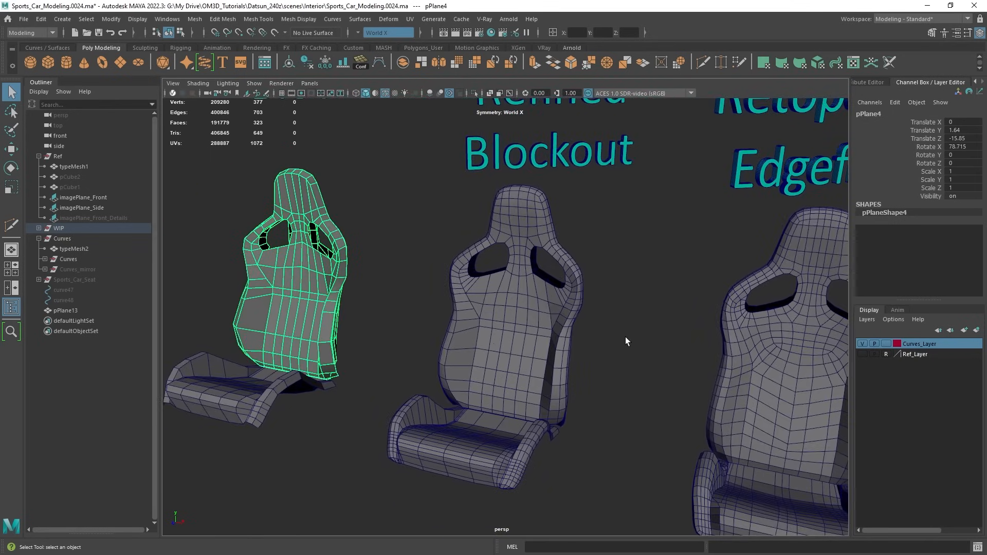
scroll(622, 336, down, 2)
scroll(600, 346, down, 3)
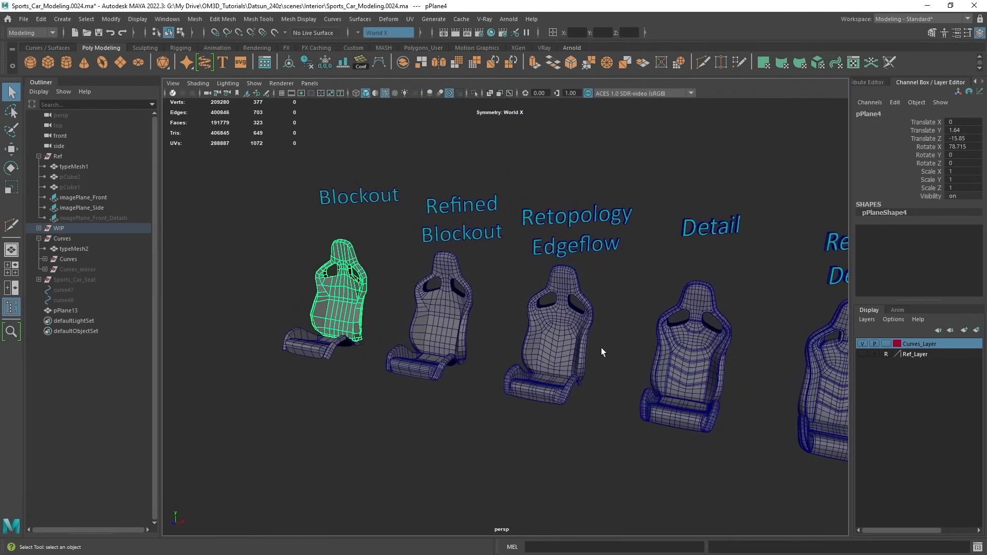
Unhide the Sports_Car_Seat group and isolate it, framed in the view.
key(f)
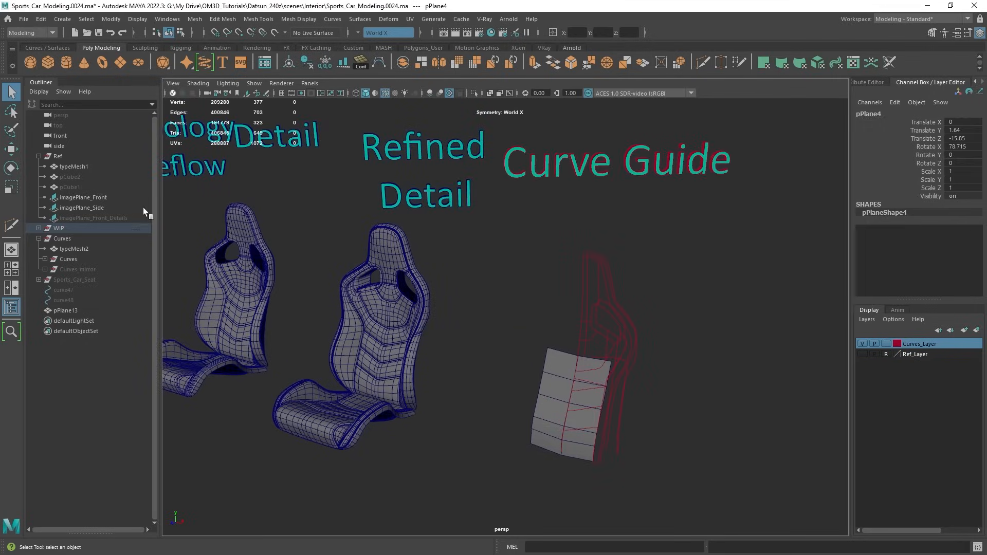
click(74, 280)
key(shift+h)
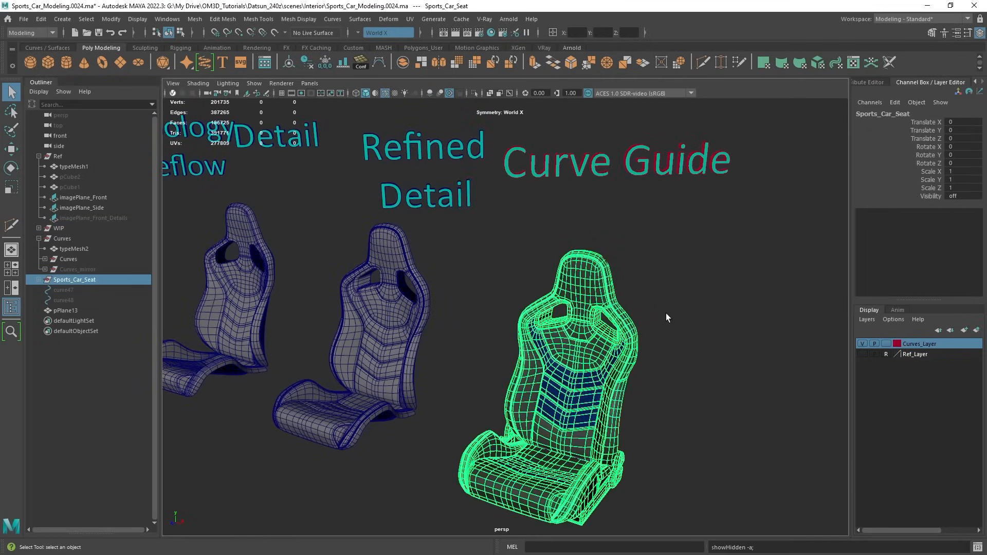
key(ctrl+1)
key(f)
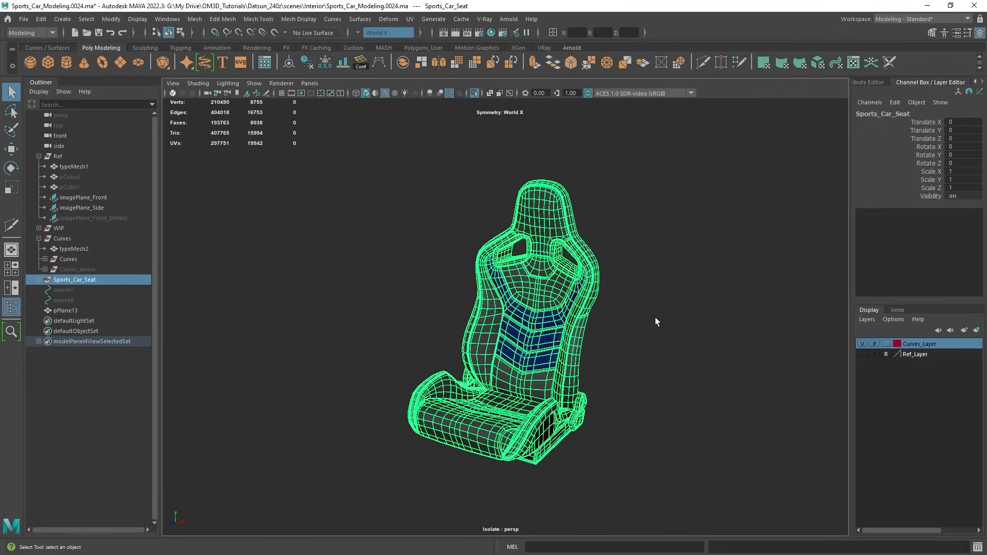
Turn off the wireframe overlay and show all parts of the isolated final seat in smooth mesh preview.
click(647, 283)
scroll(621, 316, up, 3)
alt+drag(634, 312, 575, 329)
key(alt+5)
scroll(575, 328, down, 2)
drag(584, 480, 383, 132)
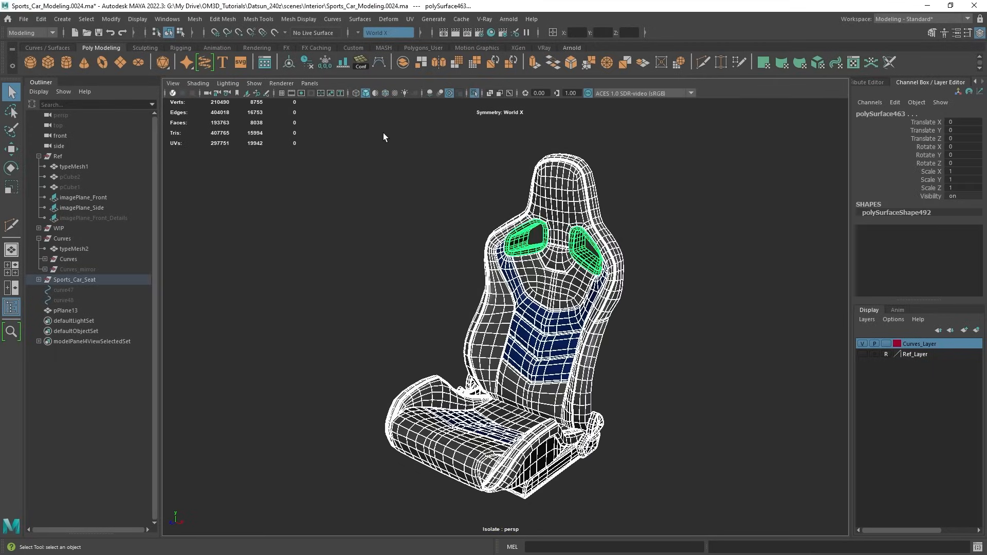
key(3)
click(789, 233)
scroll(671, 303, up, 3)
alt+drag(671, 303, 701, 304)
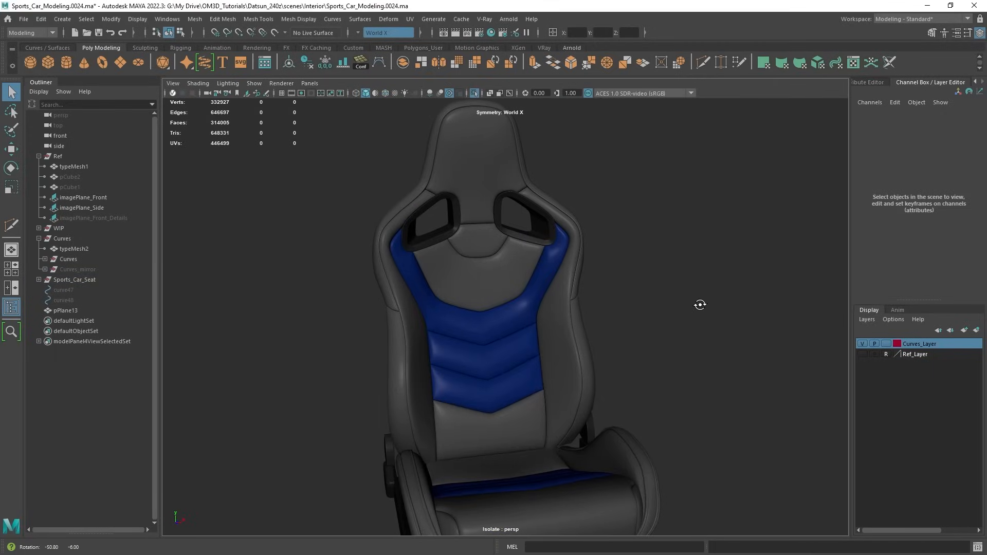
Restore the wireframe overlay and exit isolation to show the whole row of seat stages.
mouse_move(563, 343)
alt+mouse_down()
mouse_move(506, 356)
mouse_move(502, 392)
mouse_move(271, 384)
mouse_move(341, 379)
mouse_move(535, 400)
mouse_move(470, 403)
alt+mouse_up()
key(alt+5)
key(ctrl+1)
scroll(470, 403, down, 5)
alt+middle_drag(449, 393, 694, 368)
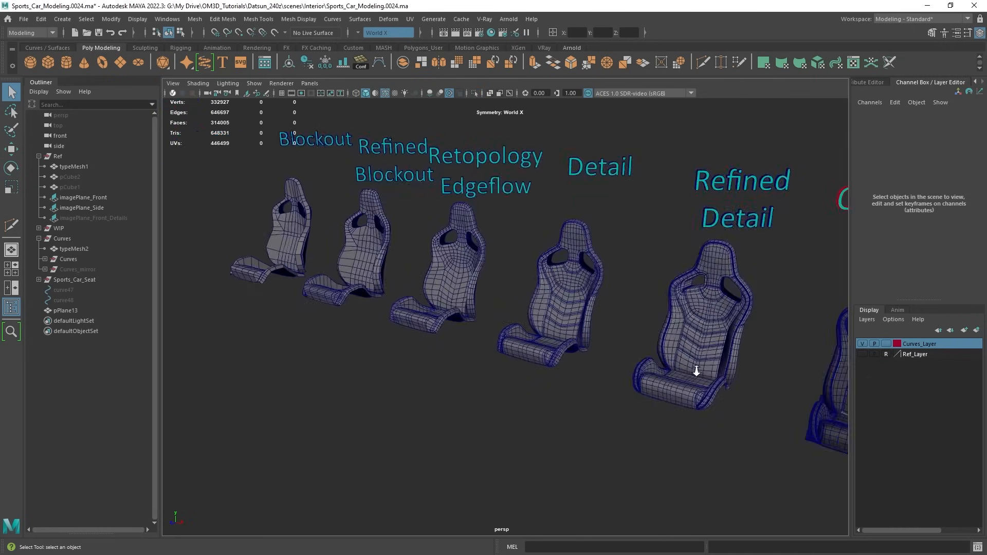
Select the Blockout backrest and compare its mesh with the Refined Blockout, Retopology Edgeflow and Detail stages.
scroll(694, 368, up, 3)
alt+middle_drag(535, 355, 630, 353)
click(307, 265)
key(f)
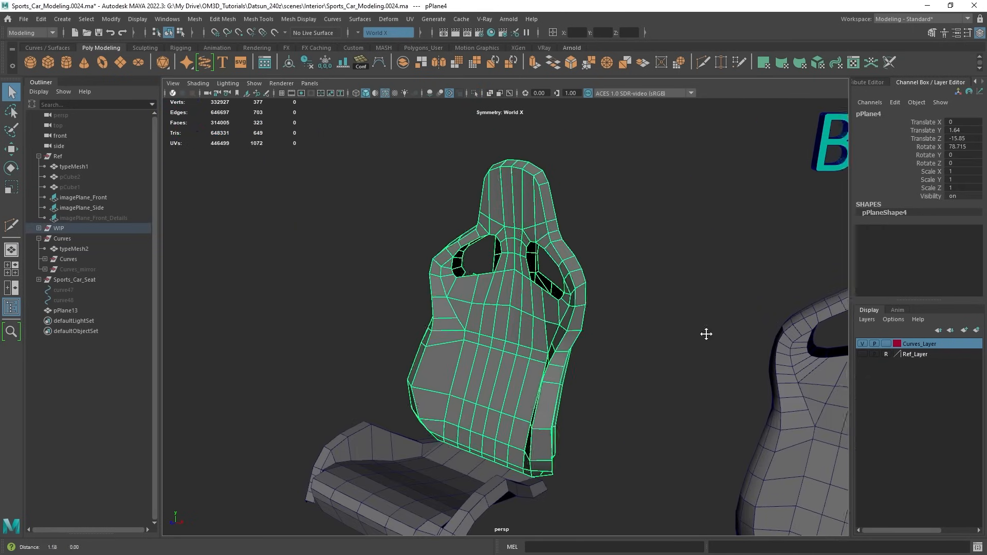
scroll(705, 333, down, 5)
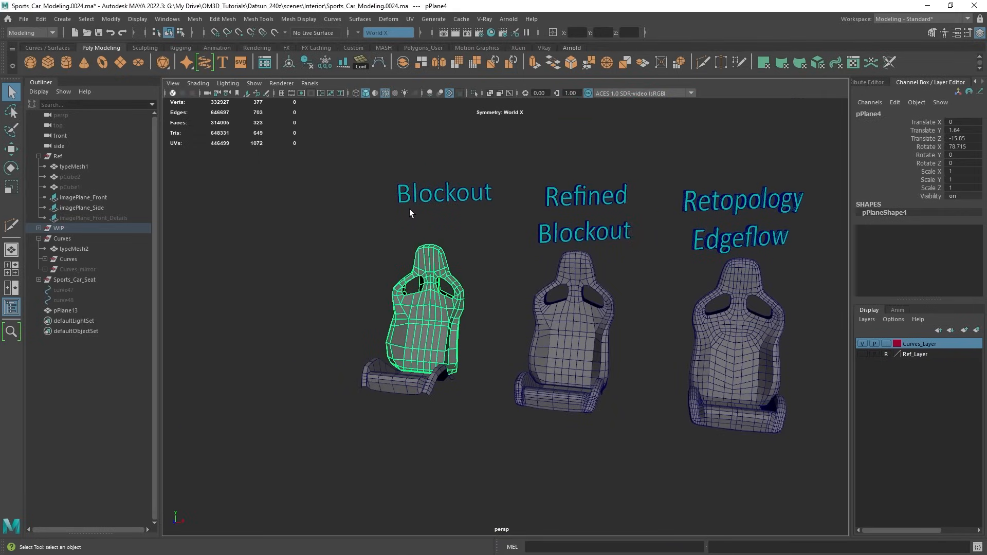
alt+middle_drag(706, 304, 610, 295)
alt+drag(610, 295, 579, 293)
alt+right_drag(578, 292, 602, 288)
alt+middle_drag(669, 288, 557, 285)
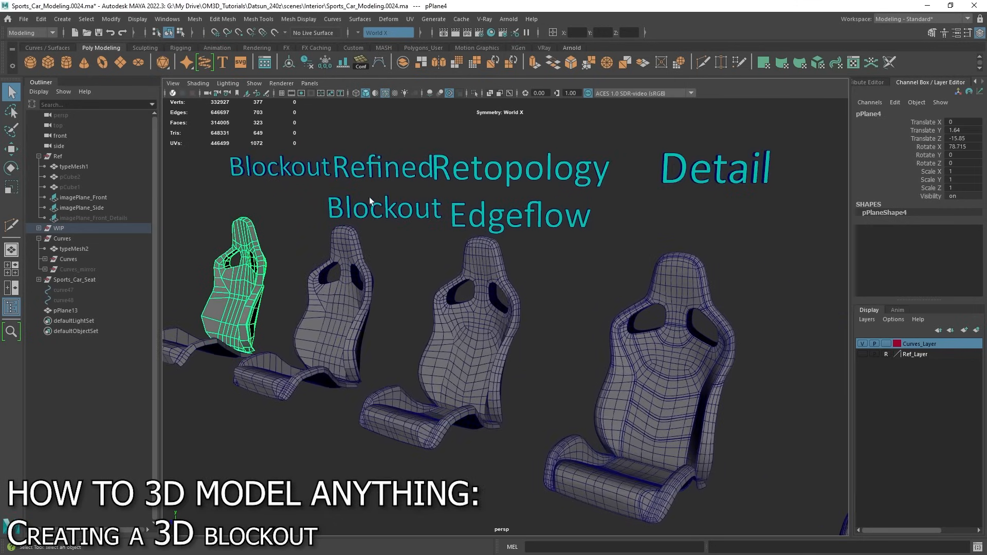
alt+drag(280, 305, 329, 300)
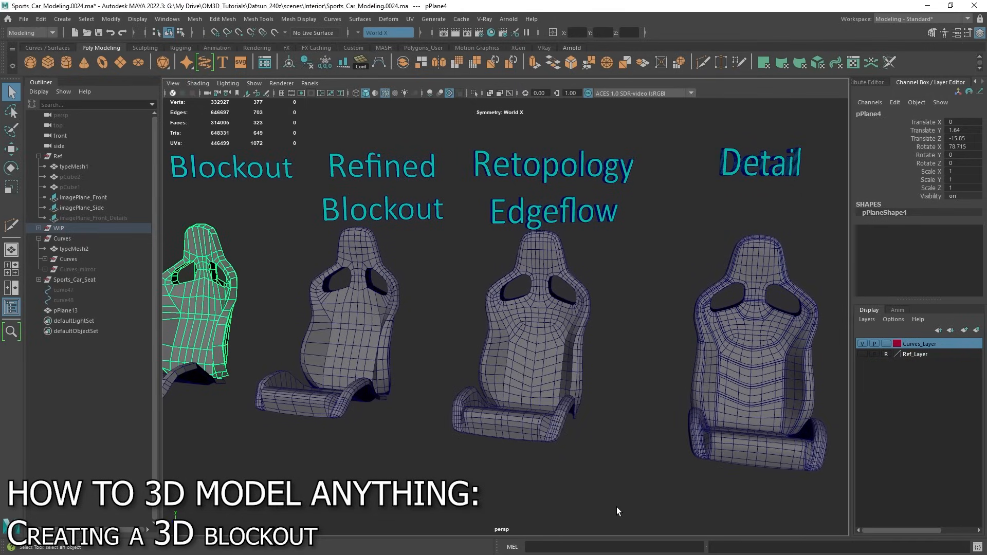
alt+drag(505, 379, 498, 394)
alt+right_drag(498, 394, 532, 407)
alt+middle_drag(532, 407, 530, 349)
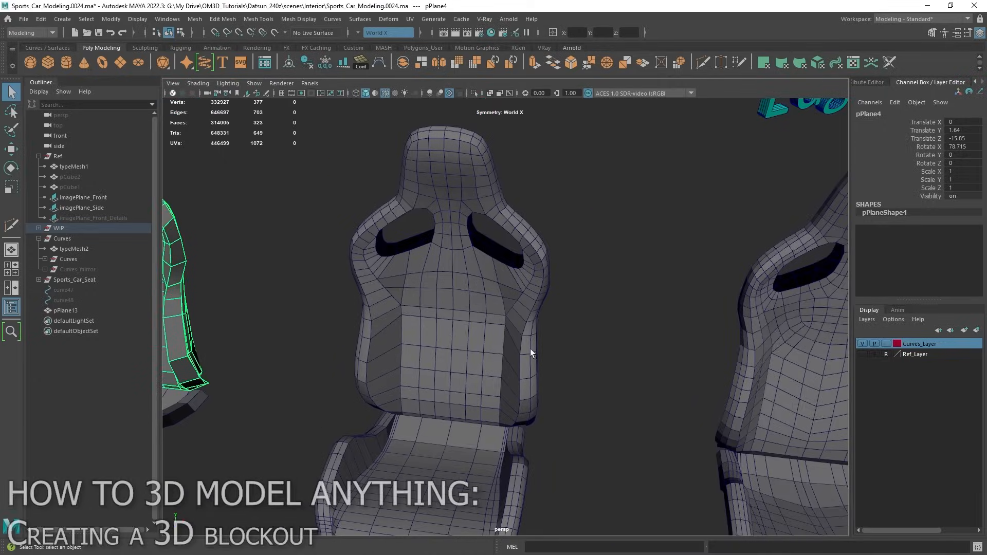
Cut a trial edge path across the Refined Blockout backrest between the lower edges of the two shoulder openings with Multi-Cut.
click(464, 332)
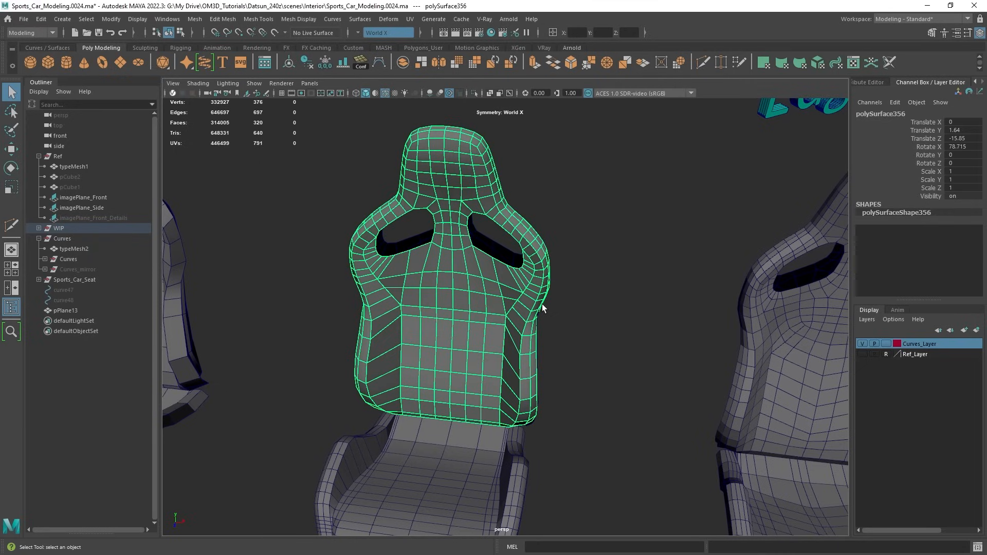
scroll(555, 331, up, 5)
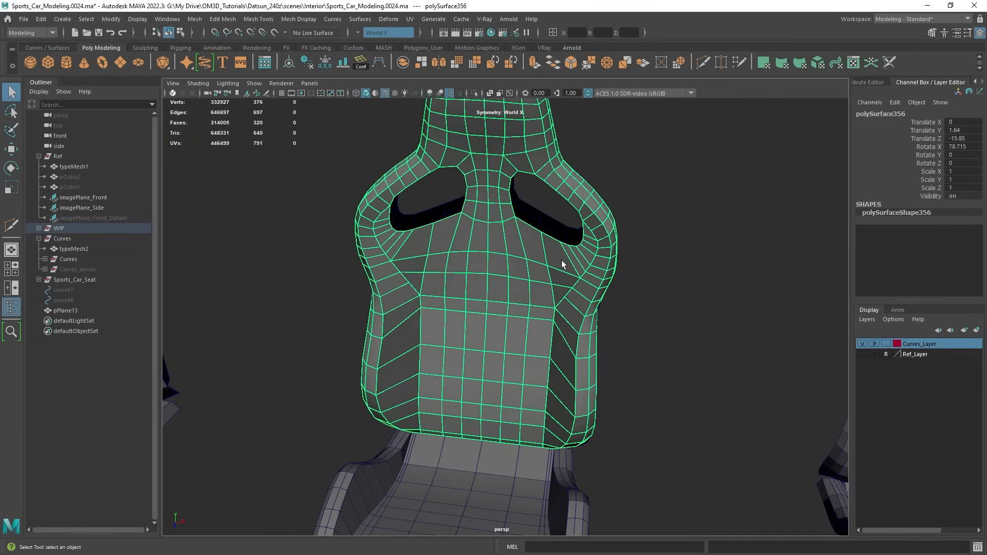
shift+right_click(551, 255)
click(495, 254)
scroll(495, 254, down, 3)
scroll(546, 164, up, 6)
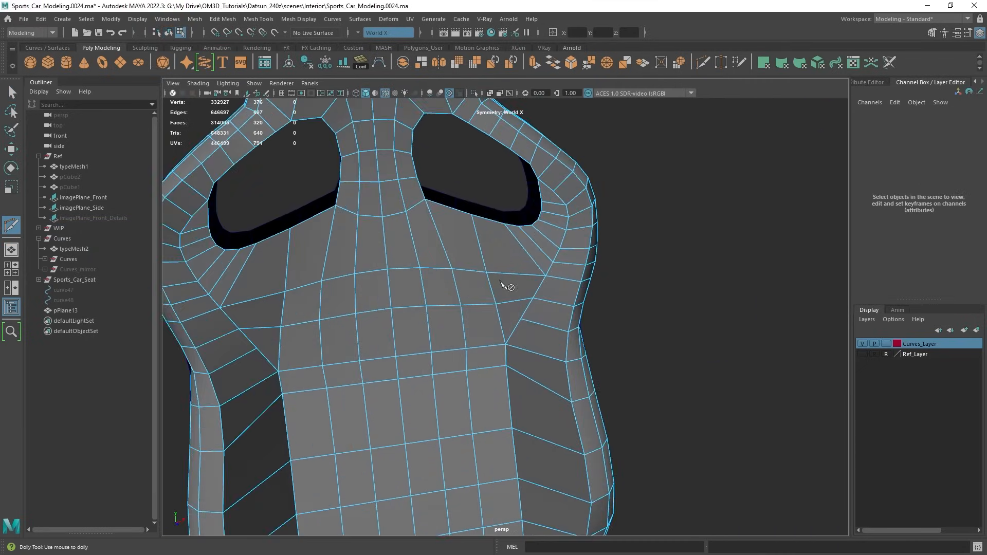
click(494, 303)
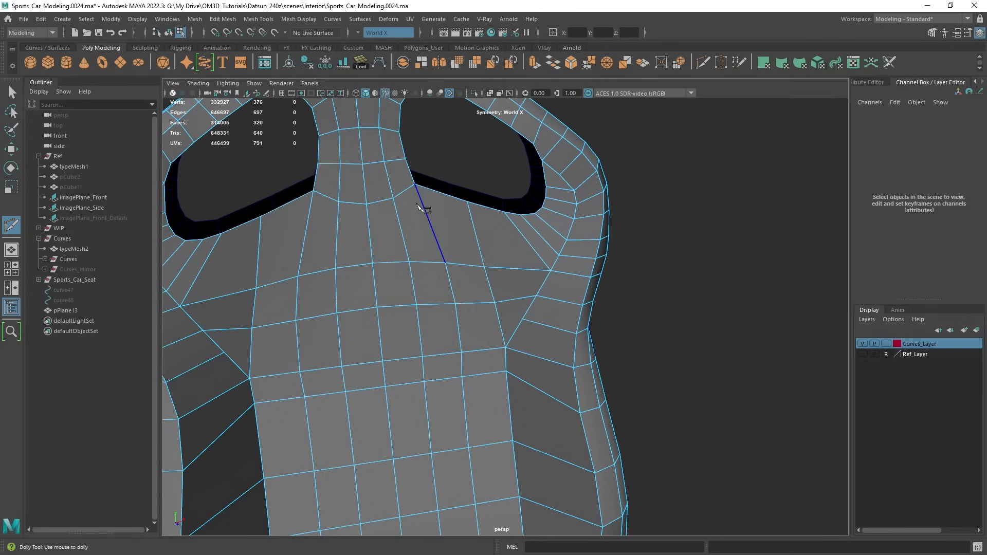
click(273, 211)
click(306, 235)
click(337, 234)
click(369, 237)
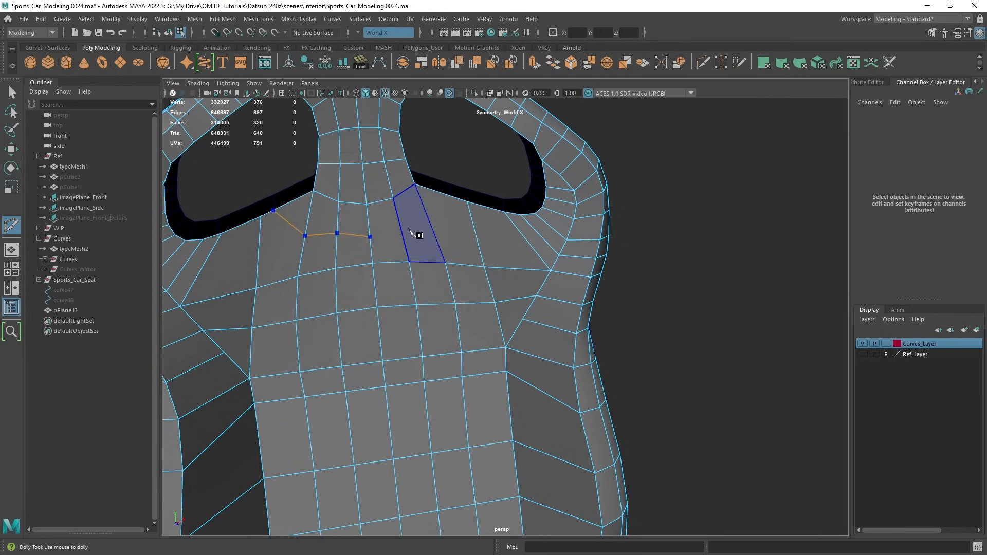
click(402, 231)
click(432, 227)
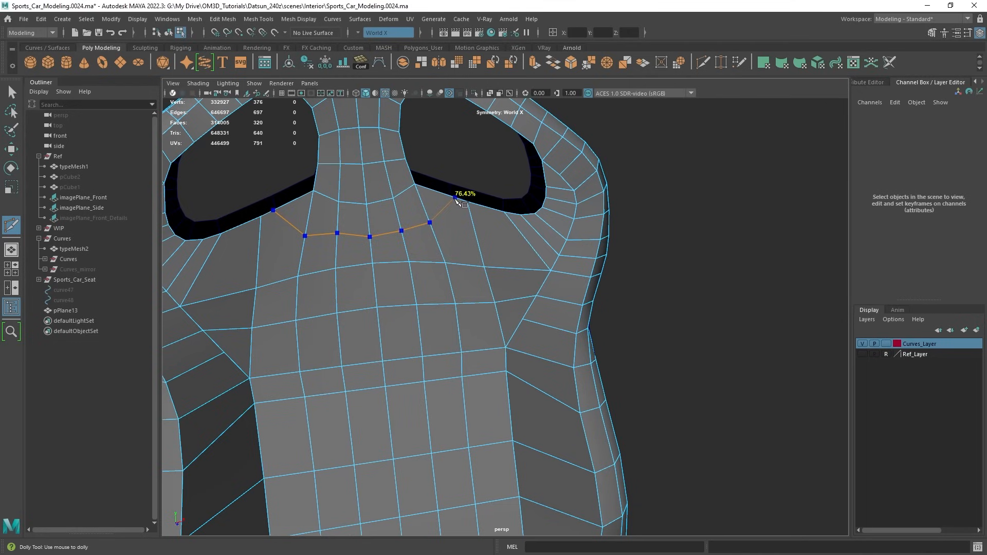
key(q)
Select the two end vertices of the trial cut beside one shoulder opening, and return to object mode.
alt+middle_drag(501, 274, 523, 277)
right_drag(454, 206, 399, 206)
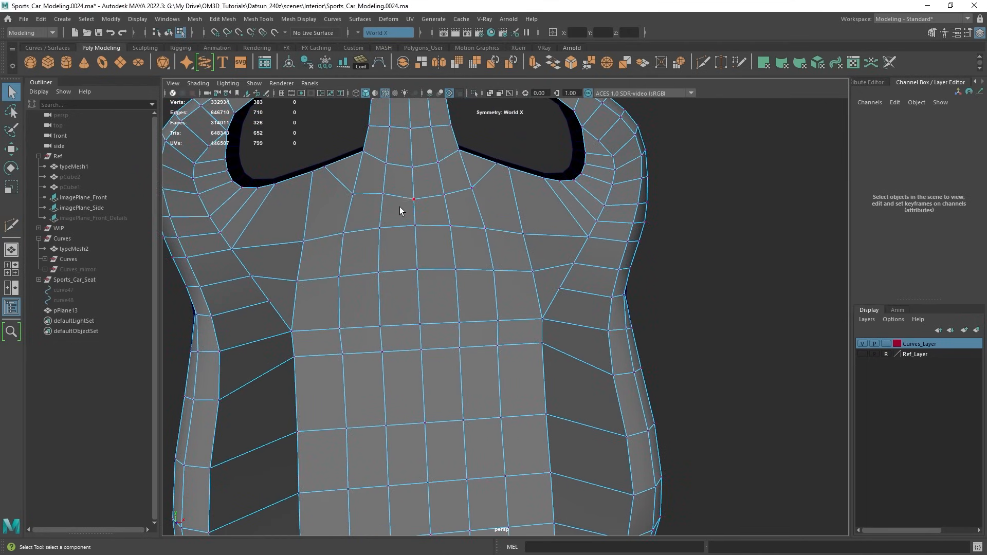
click(352, 195)
shift+click(324, 161)
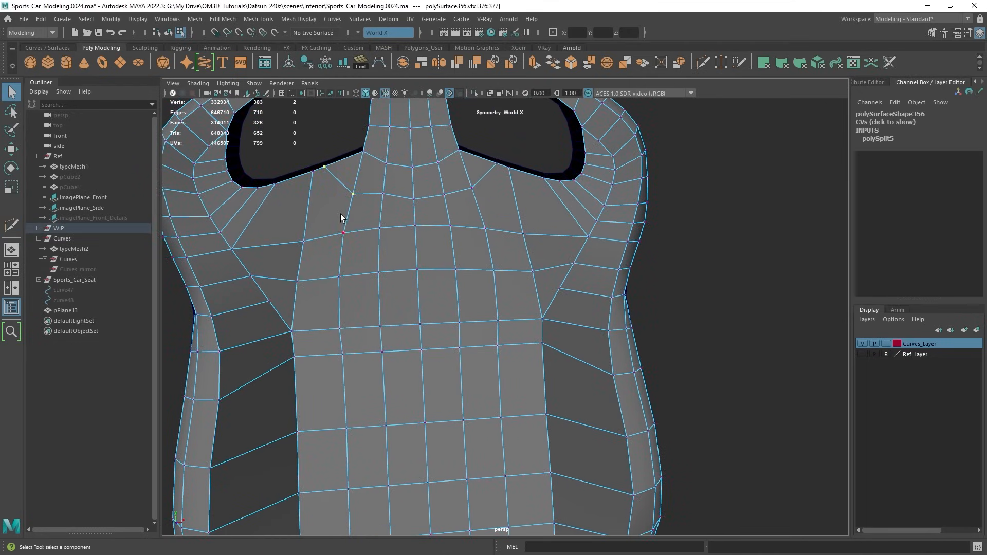
scroll(501, 211, down, 4)
right_drag(452, 234, 493, 203)
Undo the vertex selection and the trial Multi-Cut on the Refined Blockout backrest.
key(ctrl+z)
key(ctrl+z)
key(ctrl+z)
key(ctrl+z)
key(ctrl+z)
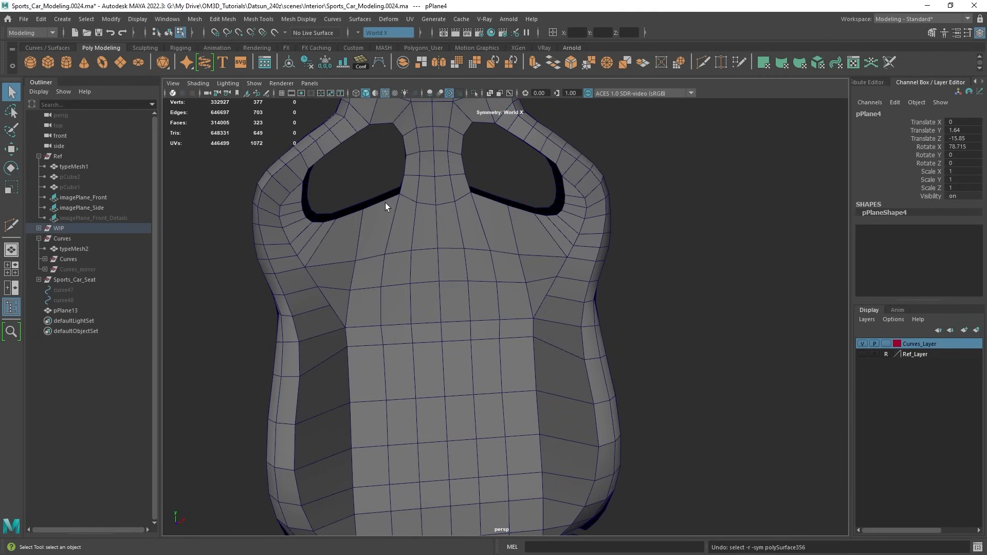
Duplicate the Refined Blockout backrest and set the copy's Translate X to 0.
right_click(385, 203)
click(499, 260)
scroll(564, 334, down, 6)
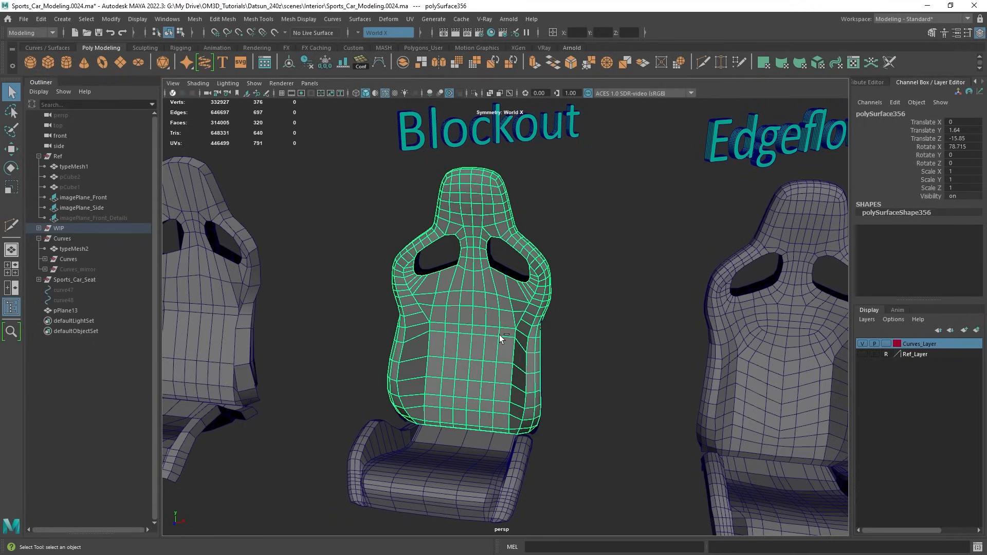
key(ctrl+d)
scroll(498, 335, down, 5)
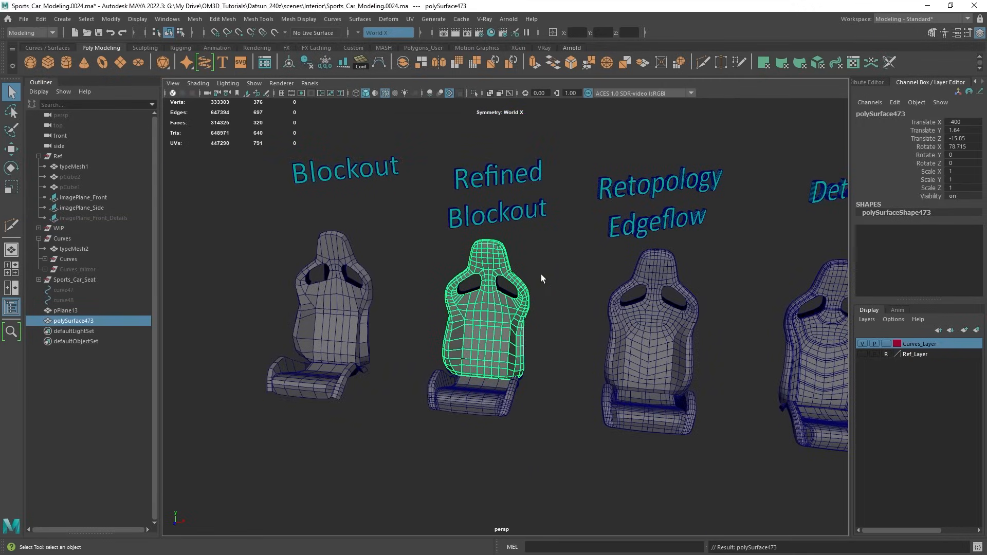
click(961, 122)
text(0)
key(Return)
Isolate the duplicated backrest, frame it, and examine its shape from several angles.
key(ctrl+1)
key(f)
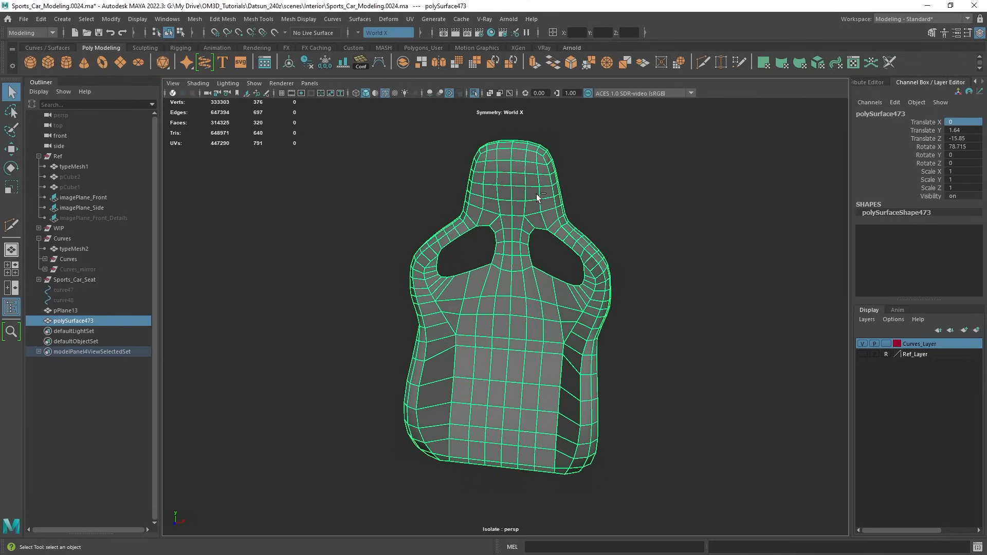
alt+drag(531, 295, 550, 195)
alt+drag(616, 271, 584, 280)
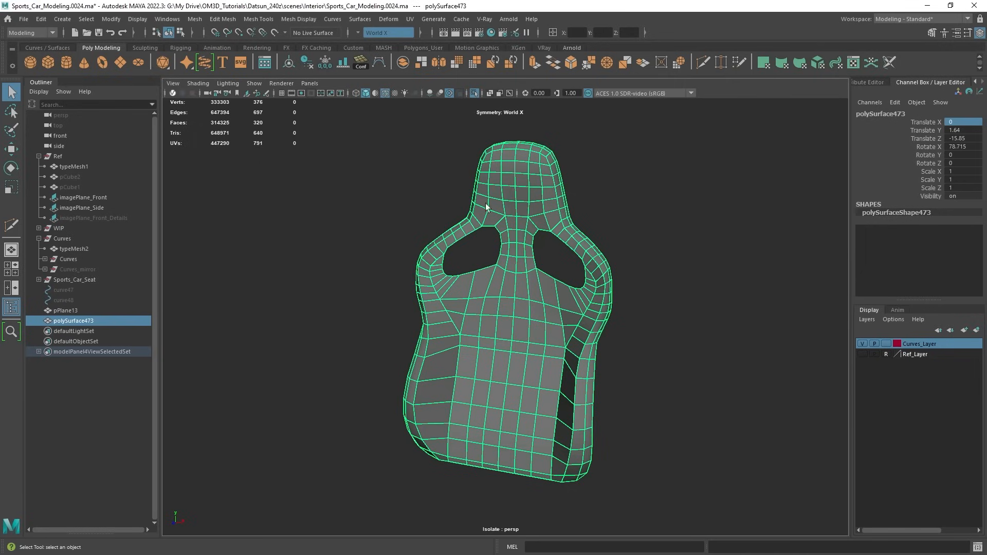
alt+drag(594, 315, 627, 303)
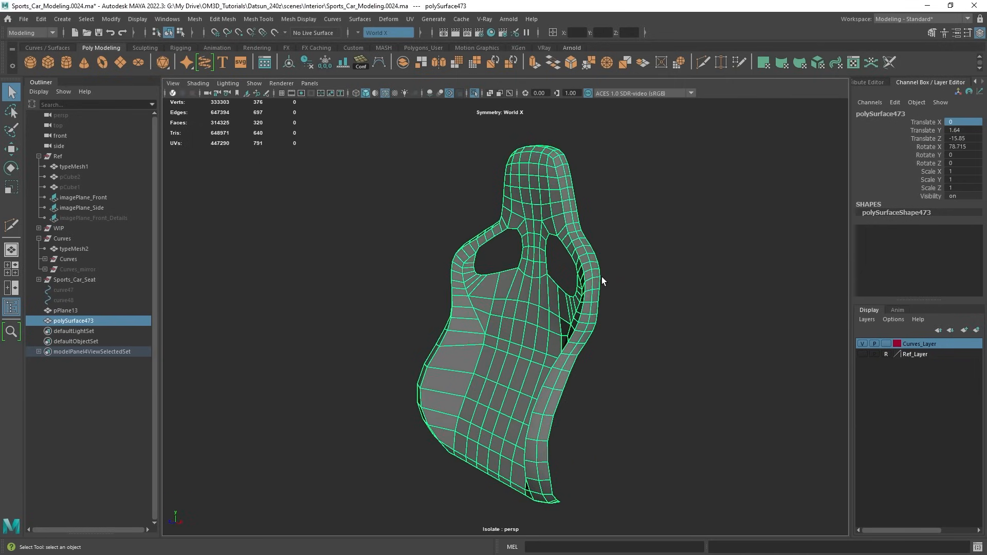
alt+middle_drag(616, 310, 600, 284)
scroll(599, 284, up, 2)
Apply Smooth to the duplicated backrest and check the denser mesh around its shoulder openings.
shift+right_click(682, 205)
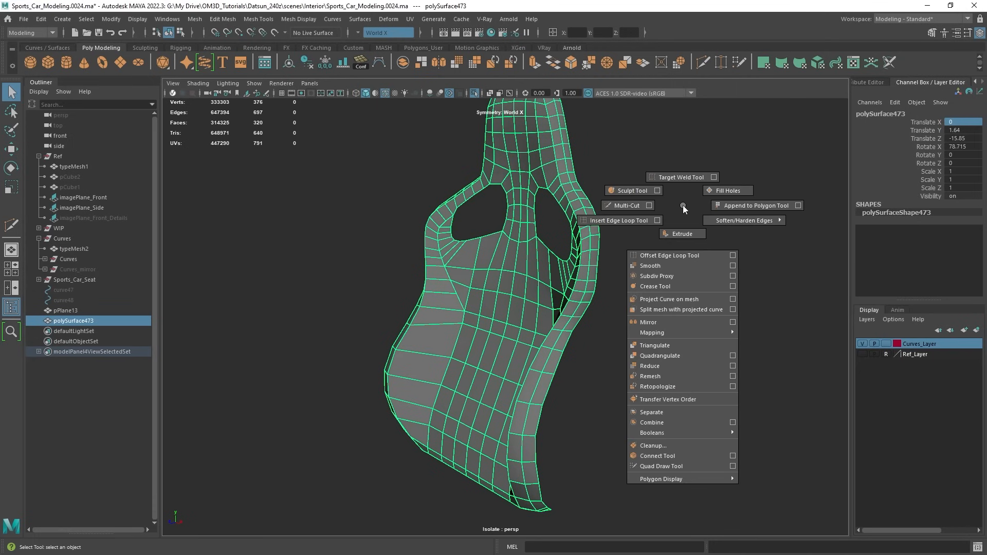
click(668, 266)
alt+drag(638, 288, 604, 276)
scroll(446, 245, up, 2)
alt+drag(501, 214, 511, 298)
click(708, 200)
click(511, 180)
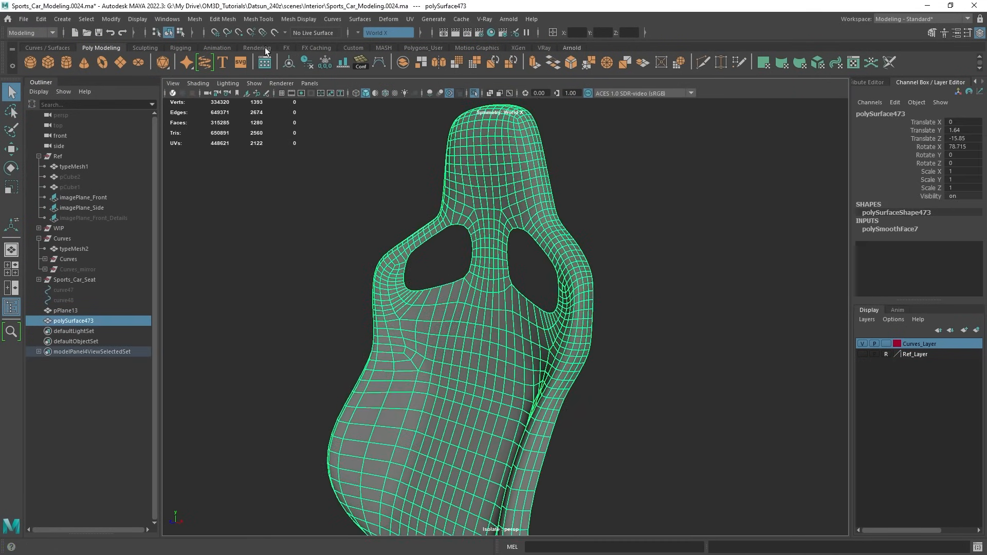
Make the smoothed backrest a live surface, activate Quad Draw and display the wireframe on the shaded surface.
click(274, 32)
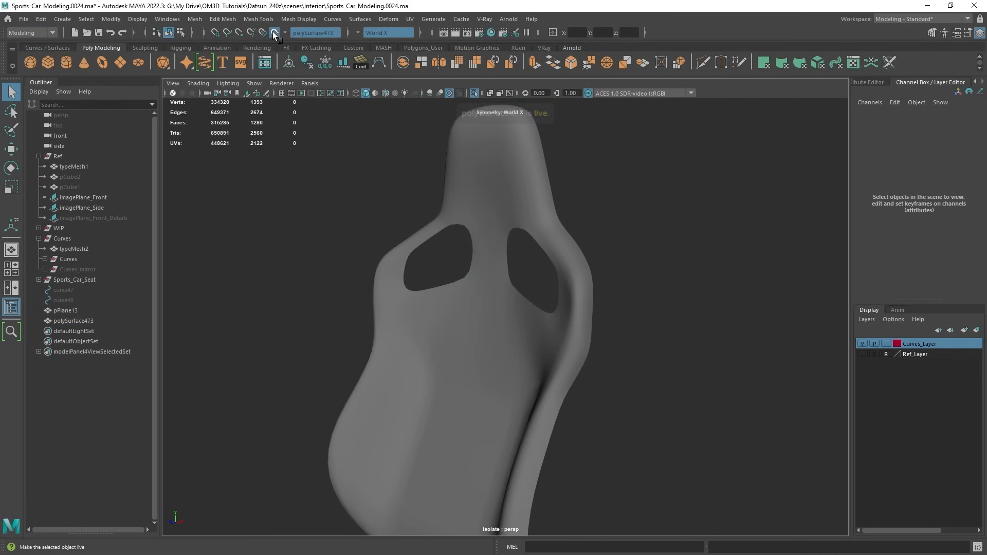
click(931, 32)
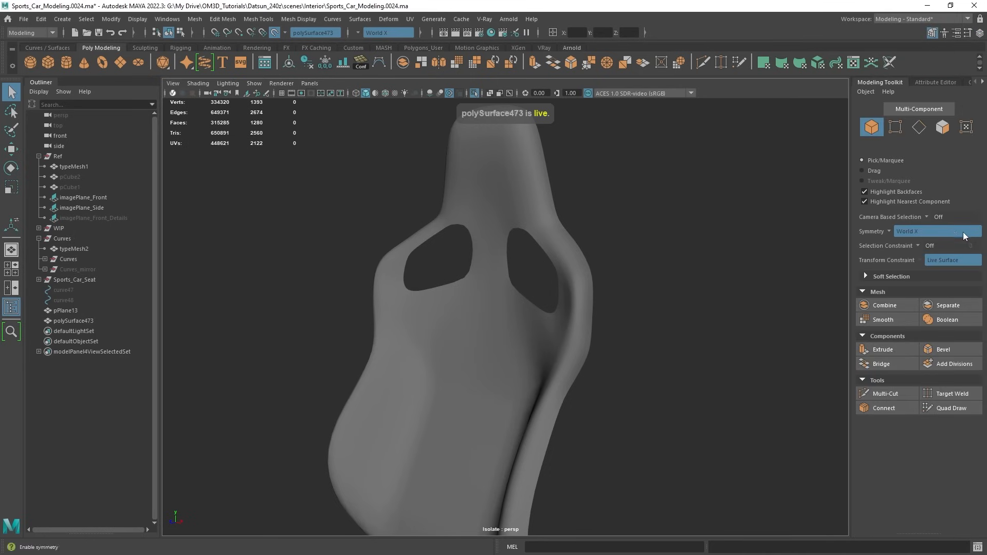
click(951, 408)
alt+drag(470, 290, 506, 311)
key(alt+5)
Quad-draw a mirrored pair of quads below the shoulder openings and pull their inner vertices together at the centre line.
scroll(506, 311, up, 3)
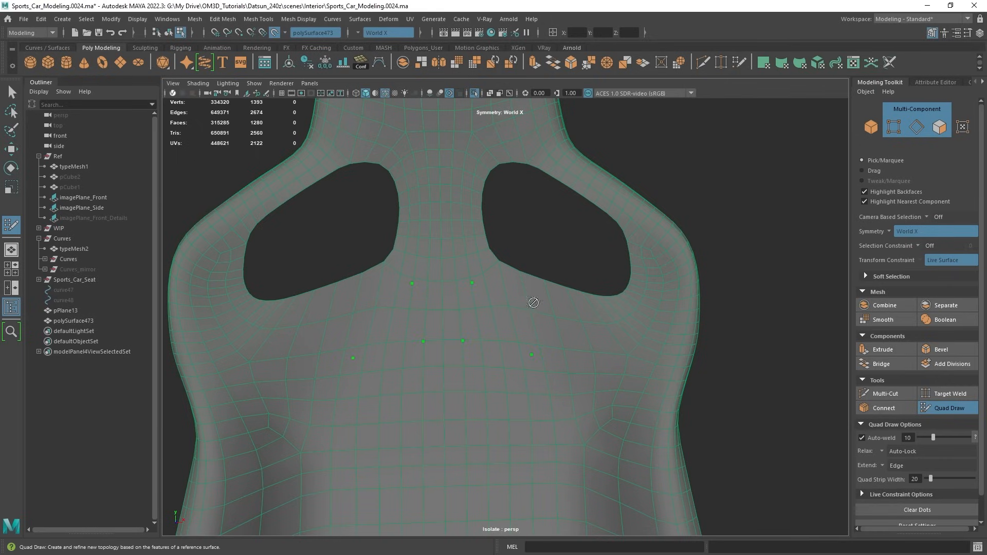
shift+click(495, 324)
scroll(469, 359, up, 3)
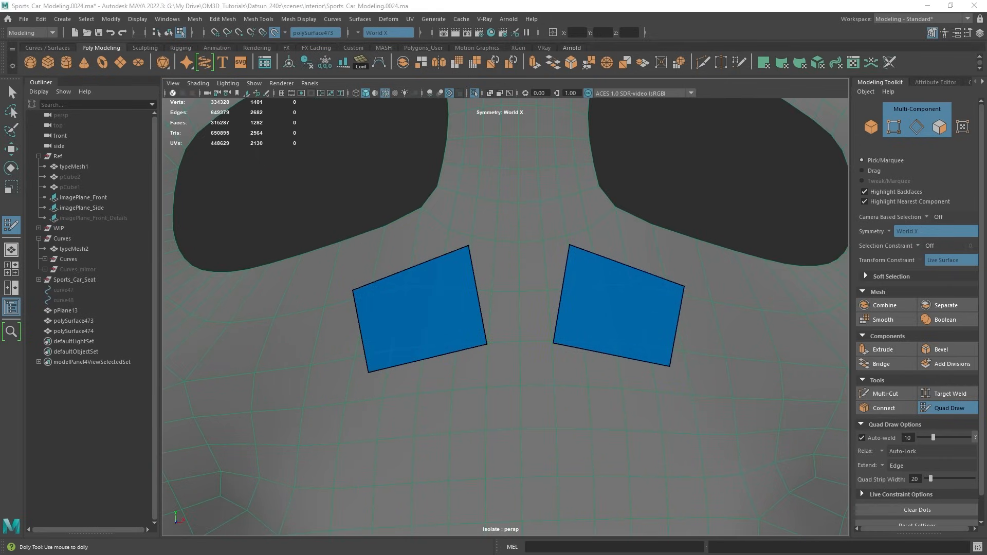
alt+middle_drag(478, 322, 477, 322)
drag(552, 342, 519, 342)
drag(569, 247, 611, 334)
scroll(529, 272, down, 6)
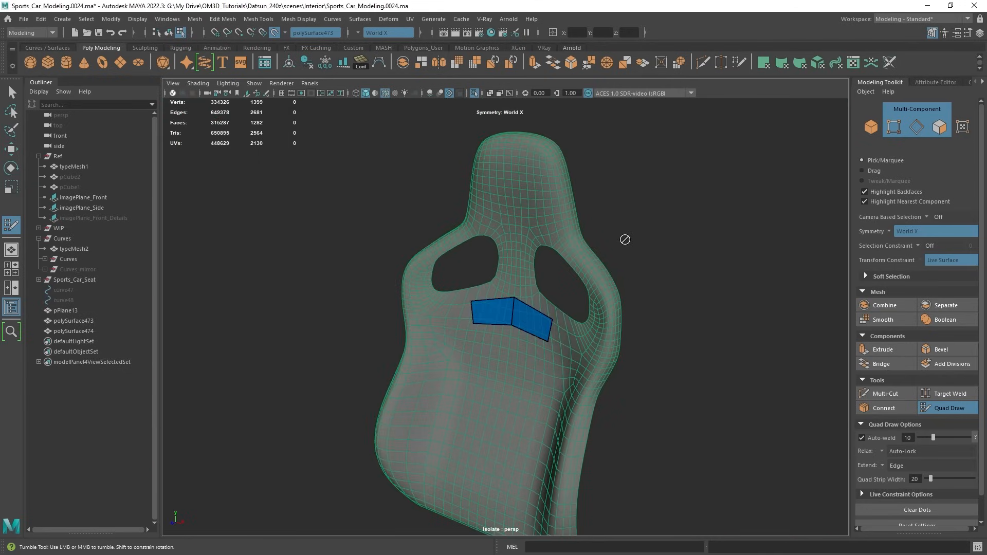
Exit isolation in object mode and hide the Sports_Car_Seat group to expose the guide curves on the backrest.
right_drag(500, 309, 541, 260)
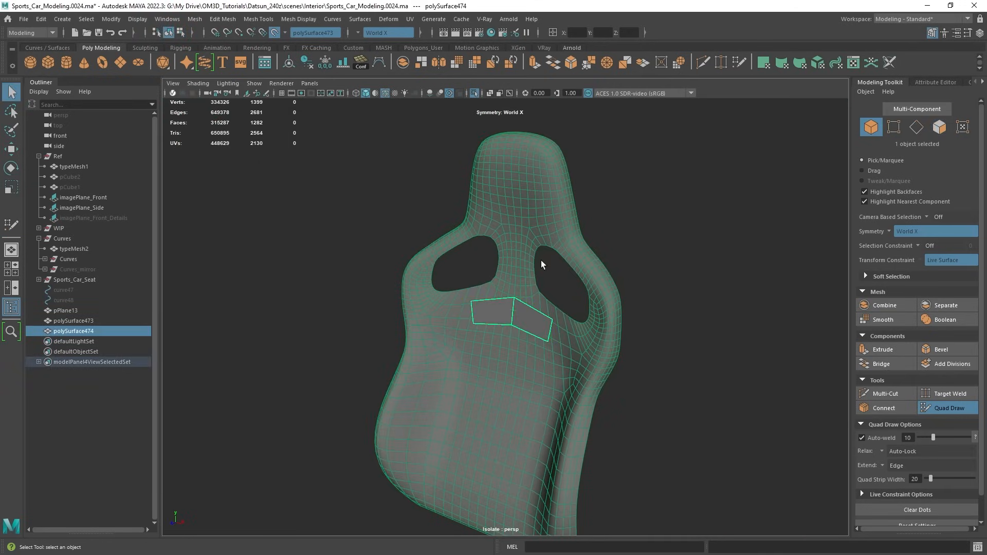
key(ctrl+1)
mouse_move(580, 364)
alt+middle_down()
mouse_move(587, 351)
mouse_move(568, 304)
alt+middle_up()
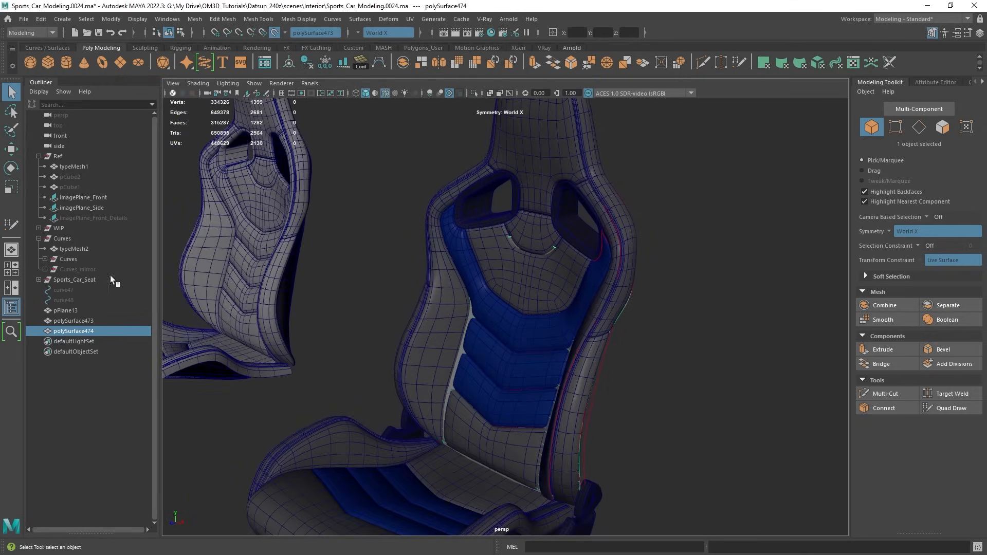
click(89, 280)
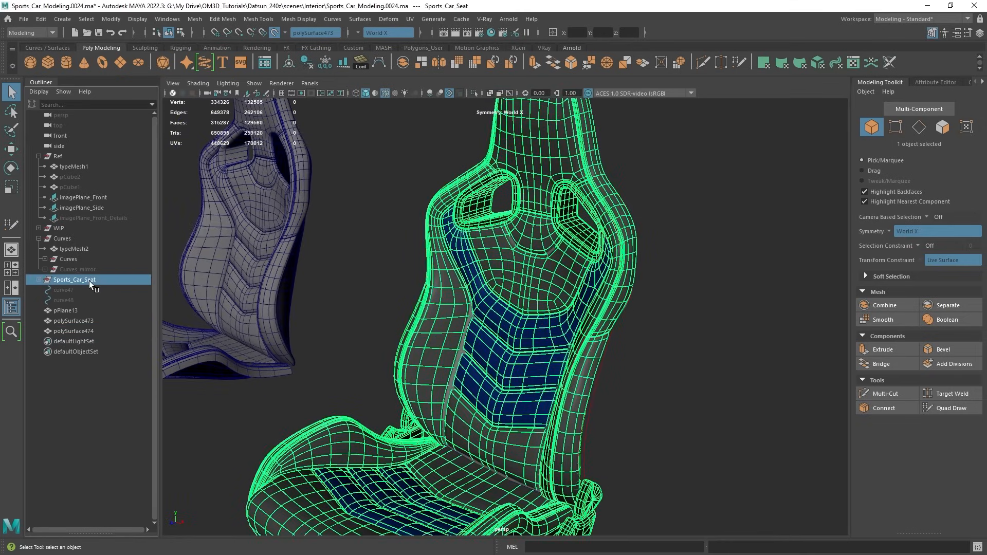
key(ctrl+h)
alt+drag(430, 268, 591, 282)
scroll(594, 284, up, 8)
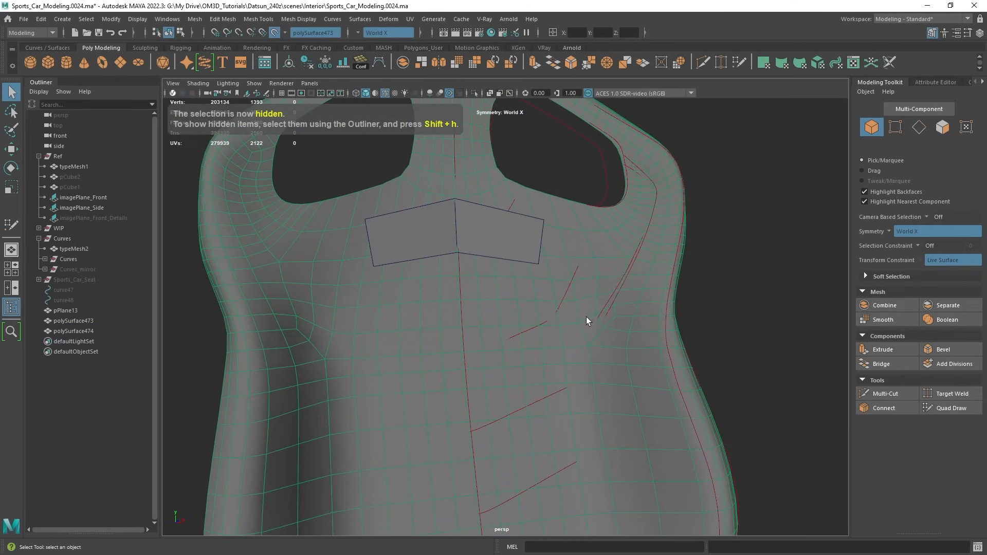
Reshape the drawn quad strip to fit between the shoulder openings and split each quad with a vertical edge using Quad Draw.
click(497, 200)
alt+middle_drag(497, 200, 552, 339)
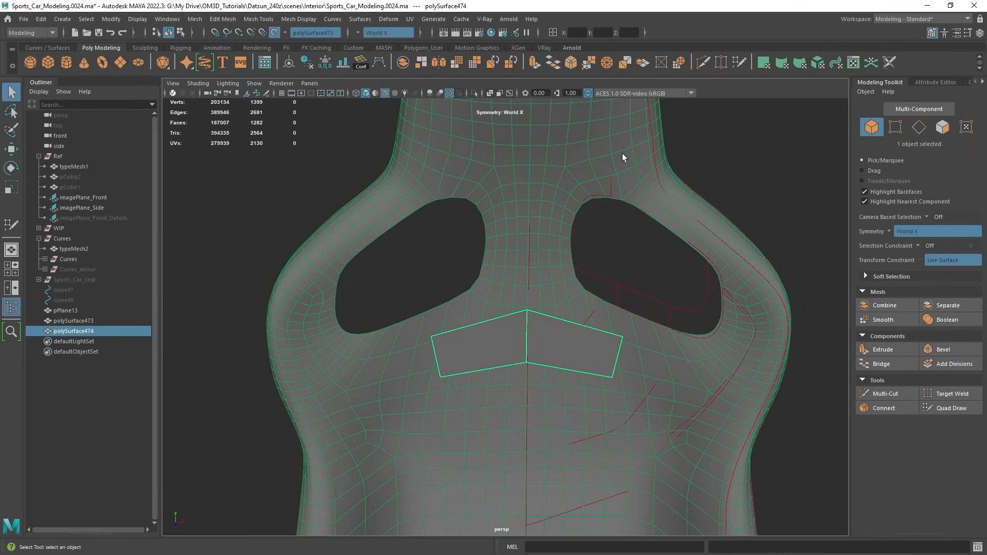
scroll(598, 274, up, 2)
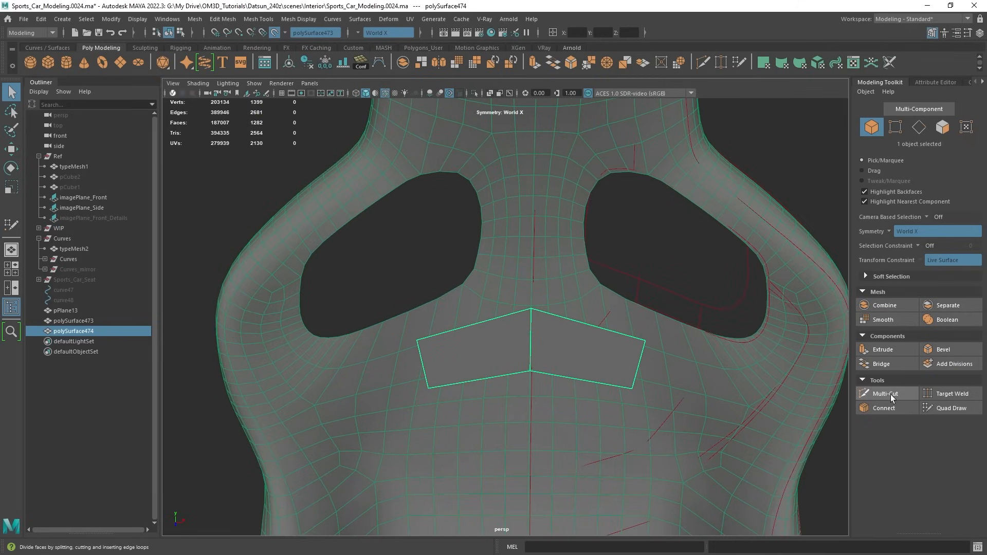
click(941, 407)
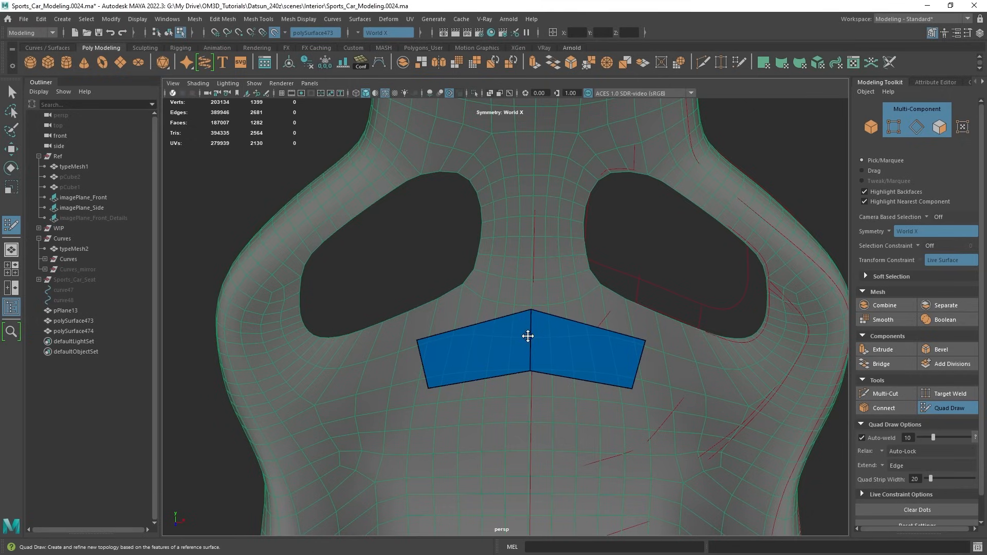
mouse_move(528, 337)
mouse_down()
mouse_move(533, 257)
mouse_move(523, 297)
mouse_up()
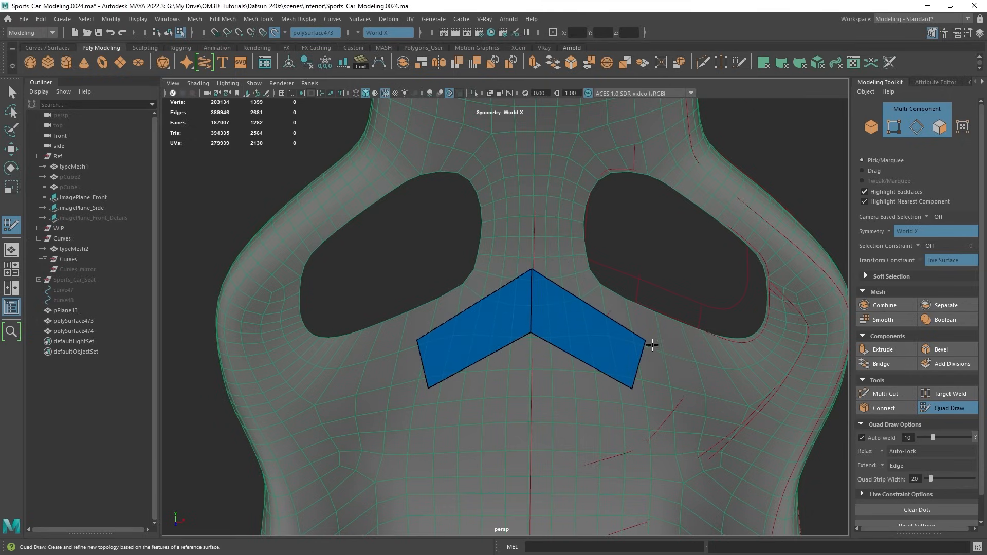
mouse_move(647, 342)
mouse_down()
mouse_move(590, 325)
mouse_move(578, 310)
mouse_move(586, 286)
mouse_move(605, 287)
mouse_up()
ctrl+click(554, 297)
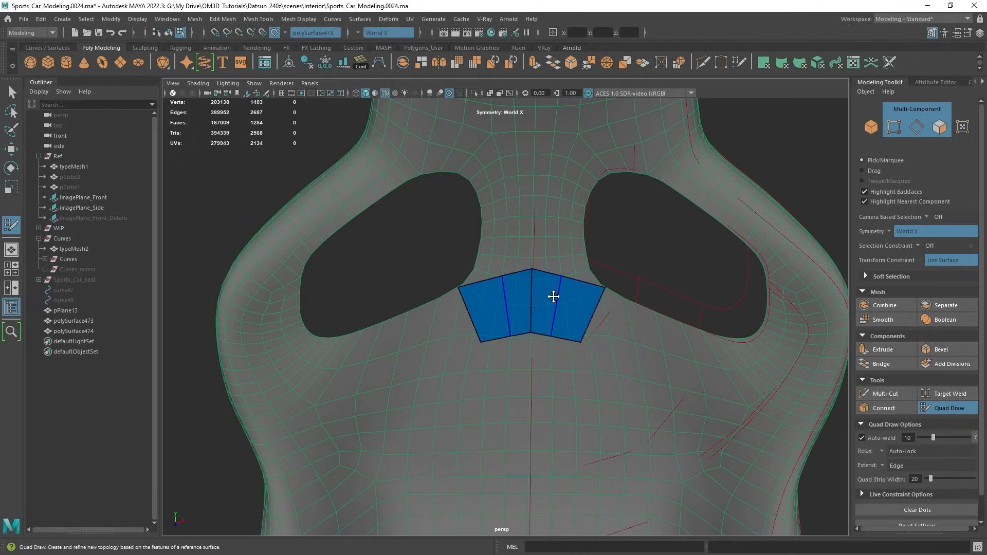
Delete the two central quads and reshape the remaining mirrored pair into kite shapes at the inner corners of the shoulder openings.
ctrl+shift+click(545, 289)
scroll(568, 318, up, 3)
mouse_move(590, 258)
mouse_down()
mouse_move(619, 267)
mouse_move(624, 249)
mouse_up()
drag(570, 342, 565, 260)
alt+middle_drag(616, 259, 584, 301)
alt+middle_drag(624, 340, 544, 274)
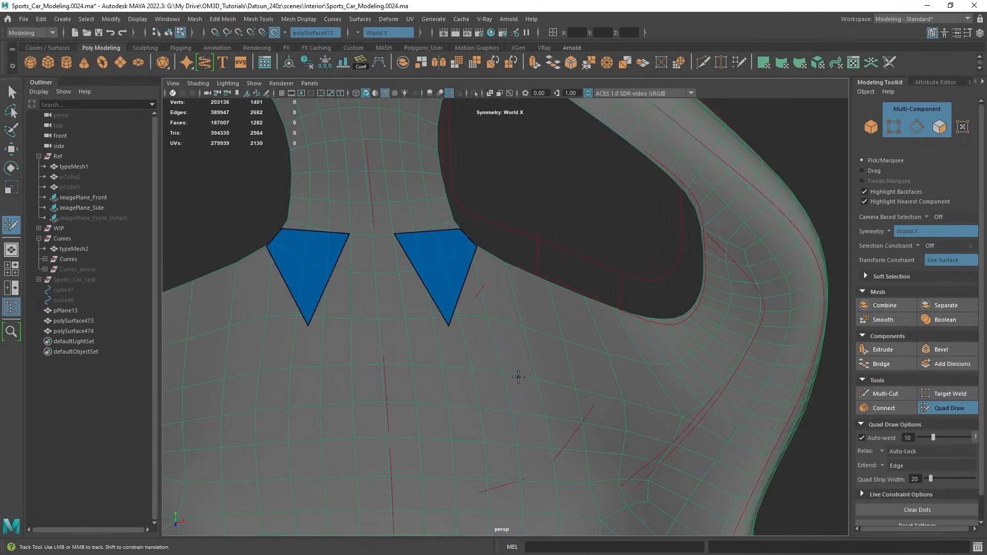
Quad-draw another mirrored pair of quads along the lower edges of the shoulder openings, farther out from the first pair.
alt+drag(555, 409, 504, 283)
scroll(522, 278, up, 3)
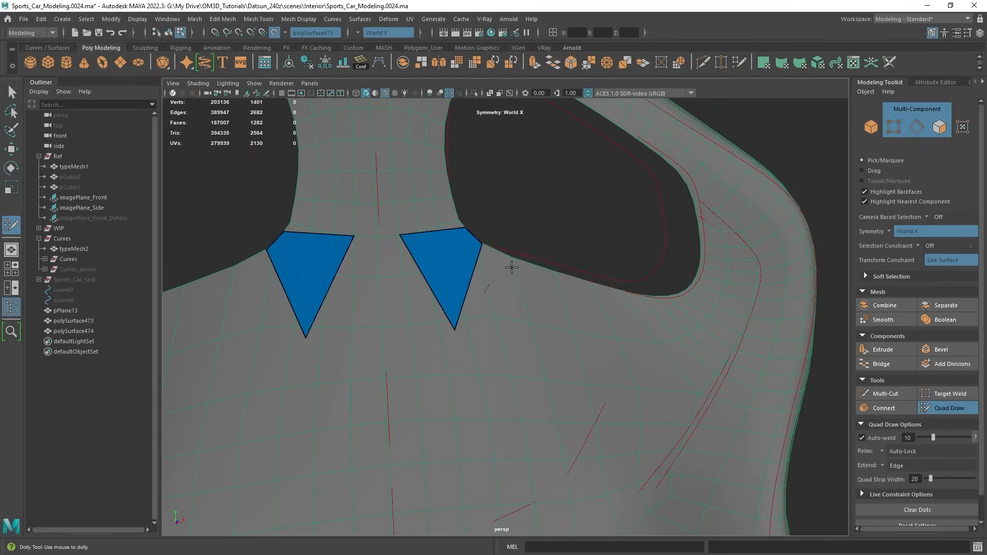
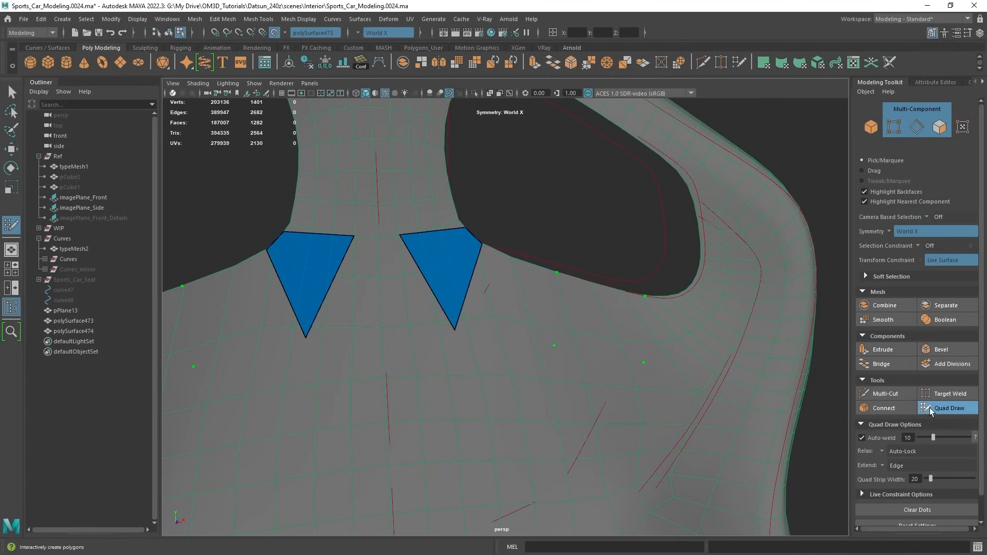
shift+click(594, 327)
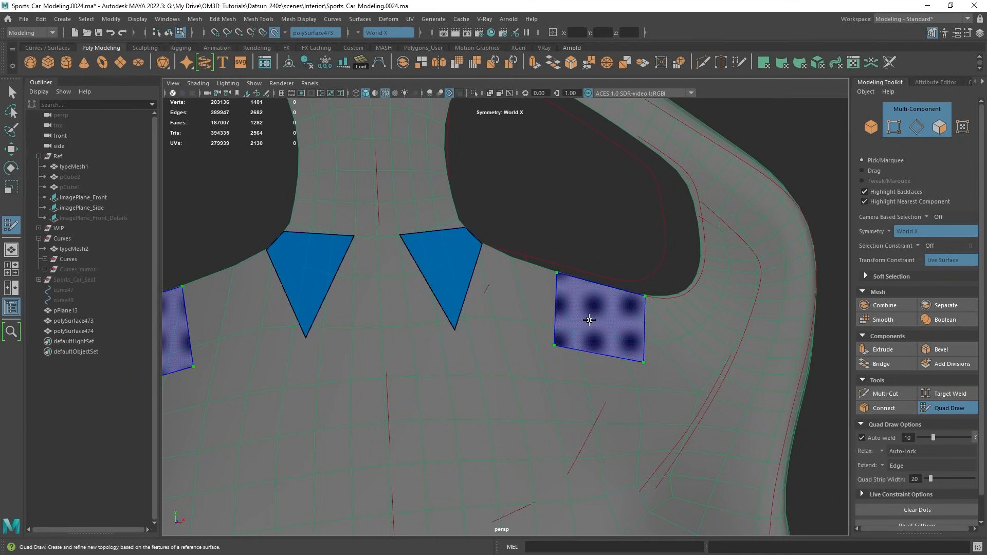
alt+drag(589, 347, 568, 348)
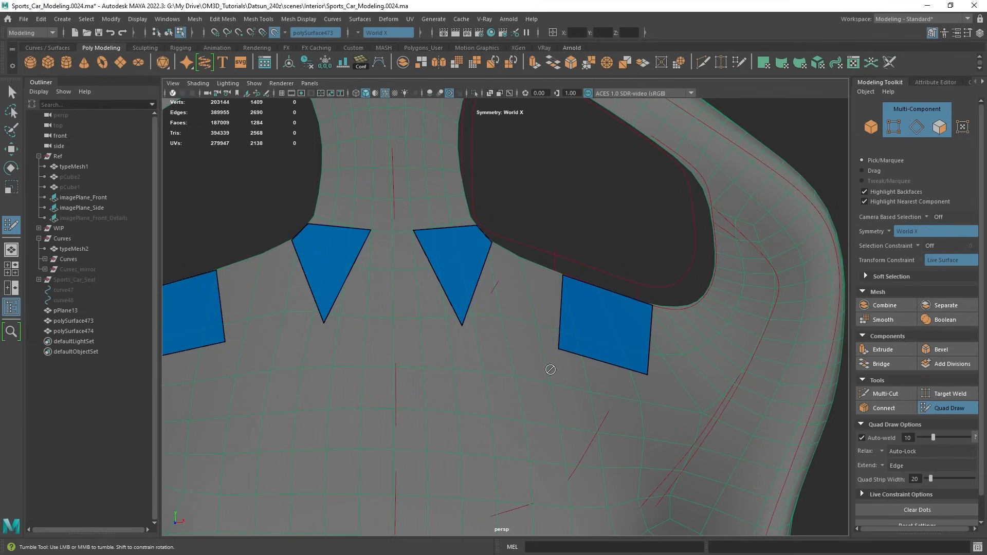
Fill the gap between the inner and outer quads below each shoulder opening, then add and reshape a mirrored quad at the outer corner.
shift+click(540, 315)
mouse_move(595, 311)
alt+middle_down()
mouse_move(608, 295)
mouse_move(599, 319)
alt+middle_up()
shift+click(612, 327)
mouse_move(605, 328)
mouse_down()
mouse_move(597, 333)
mouse_move(587, 296)
mouse_up()
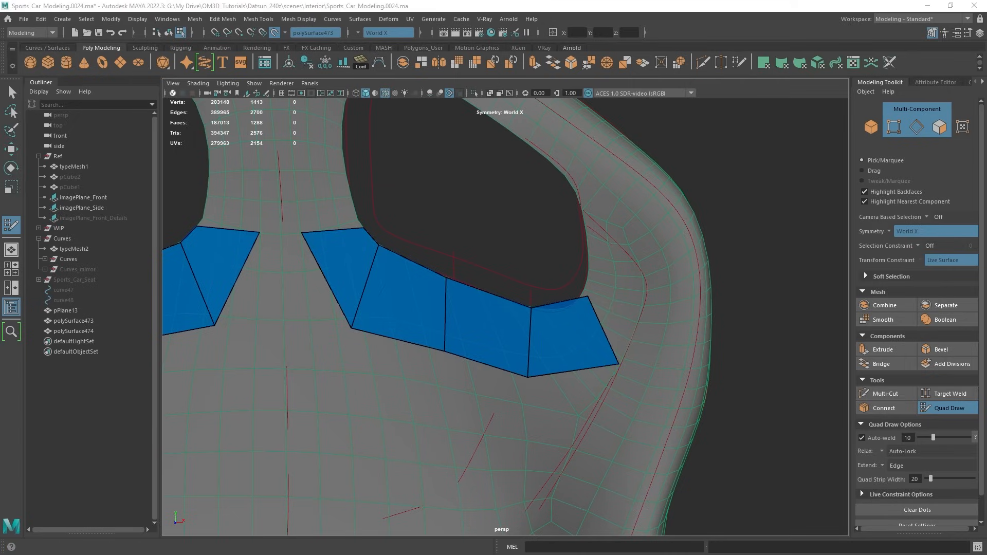
alt+middle_drag(545, 305, 555, 299)
drag(599, 290, 577, 300)
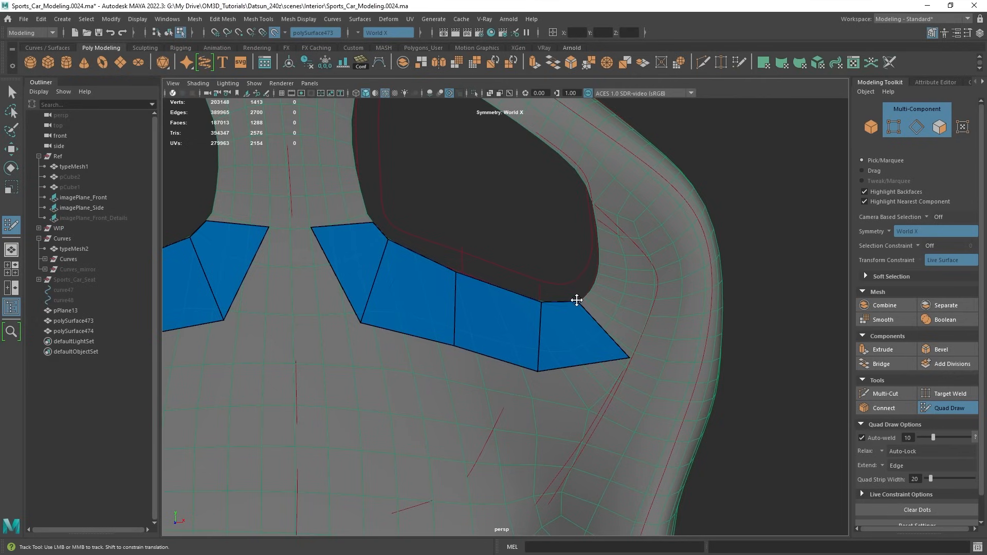
drag(625, 365, 627, 322)
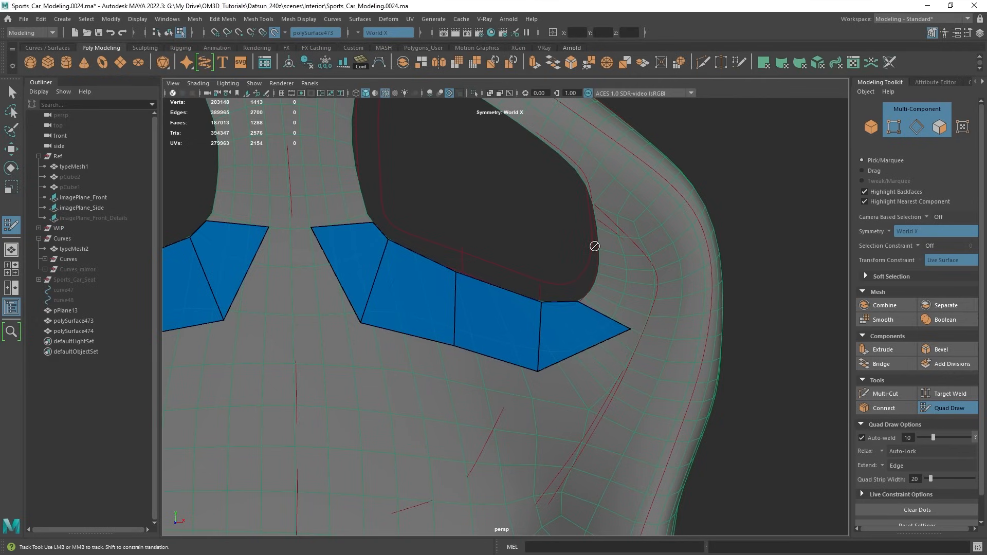
Quad-draw a mirrored quad around the lower outer corner of each shoulder opening and adjust its outer vertex.
shift+click(642, 242)
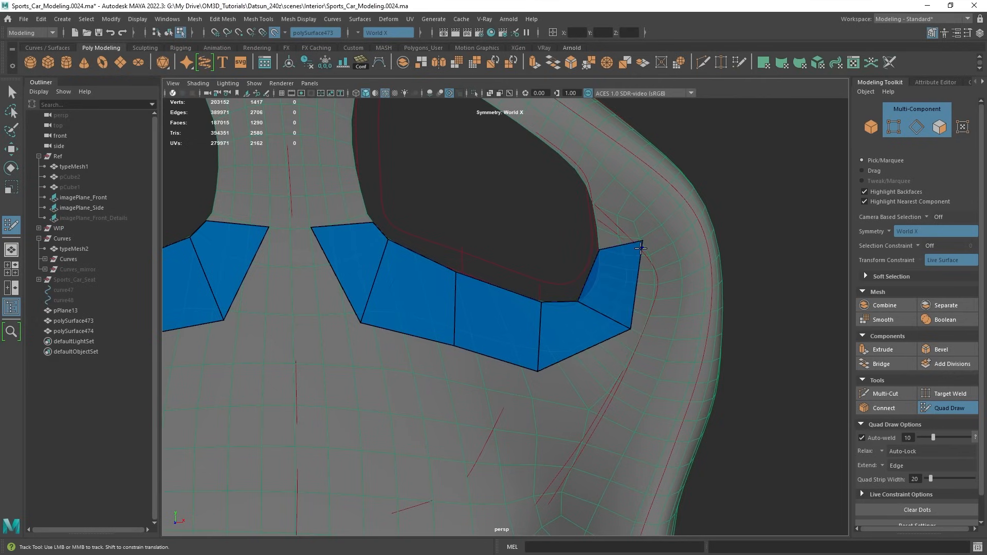
key(ctrl+z)
drag(640, 246, 635, 252)
alt+middle_drag(638, 236, 635, 313)
alt+middle_drag(396, 247, 487, 260)
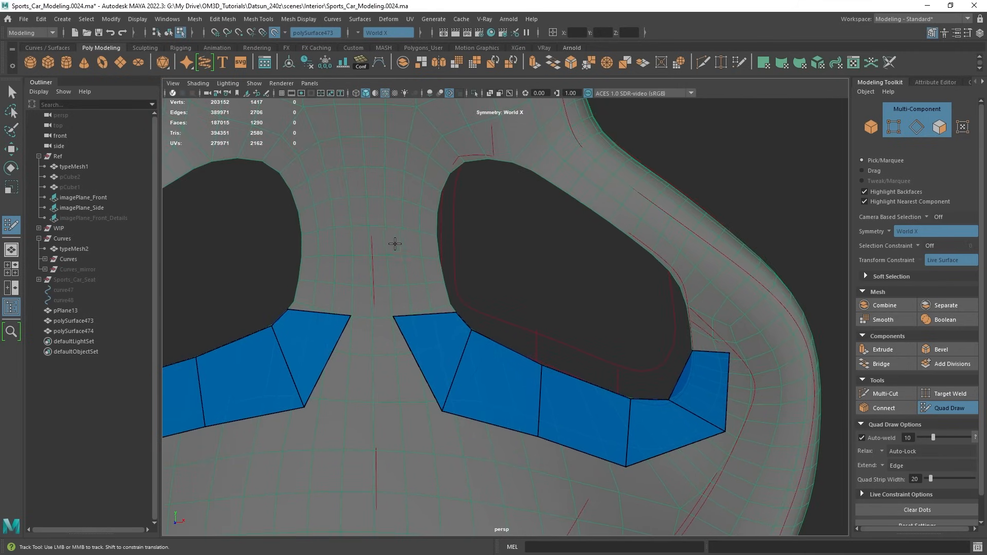
Extend the mirrored quad strips up the inner sides and around the upper inner corners of the shoulder openings.
shift+click(437, 234)
alt+middle_drag(425, 229, 442, 237)
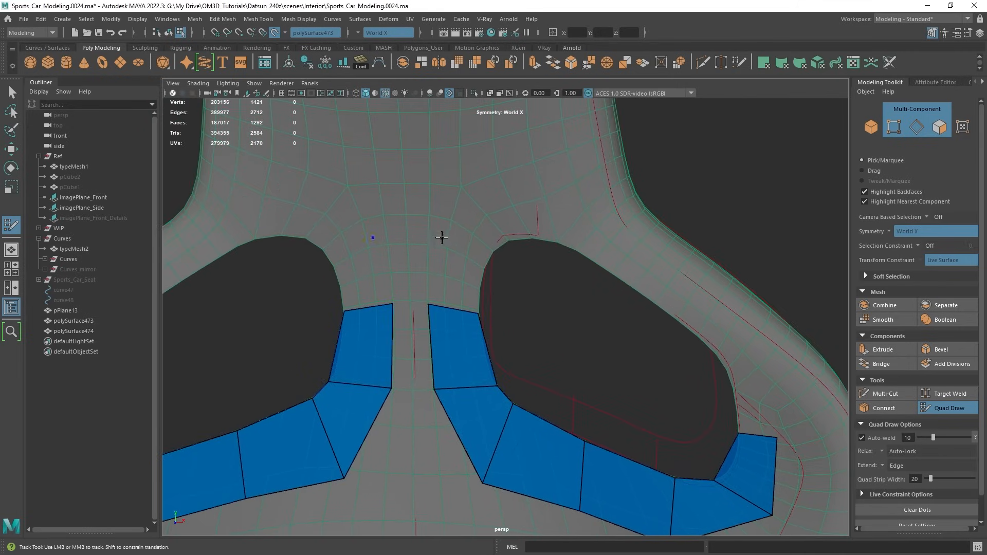
shift+click(452, 273)
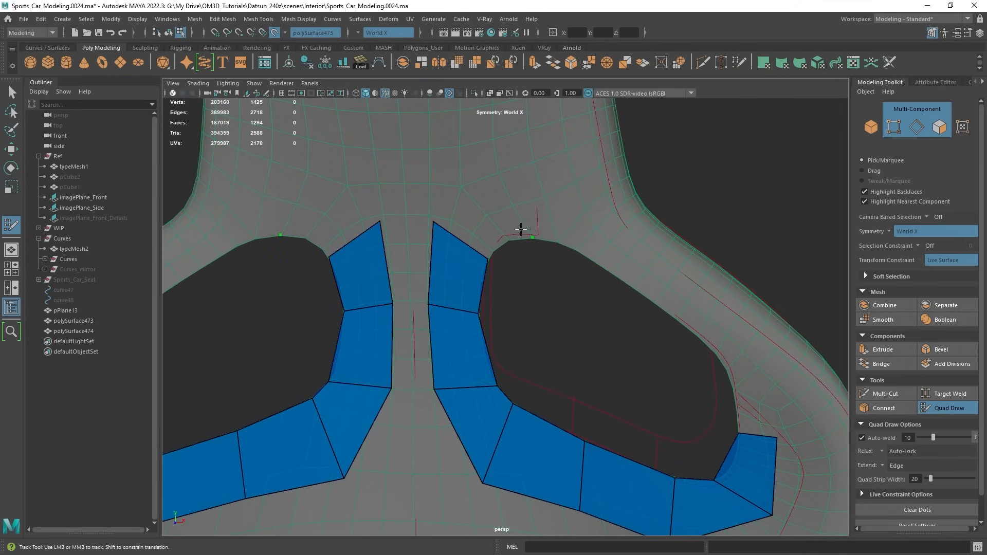
shift+click(493, 205)
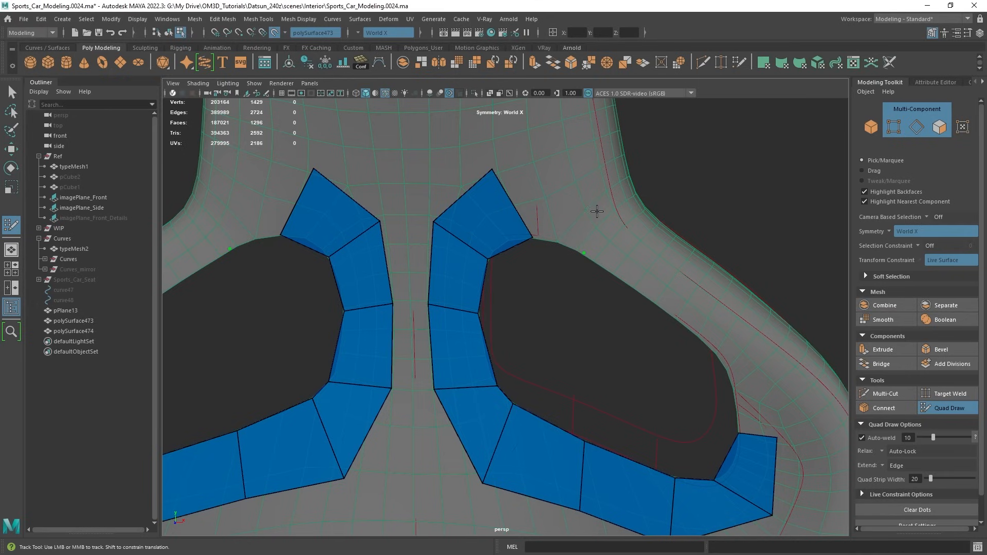
shift+click(548, 220)
Continue the quad strips along the sloping upper edges and down the outer sides to close the rings around the shoulder openings.
alt+middle_drag(651, 257, 647, 290)
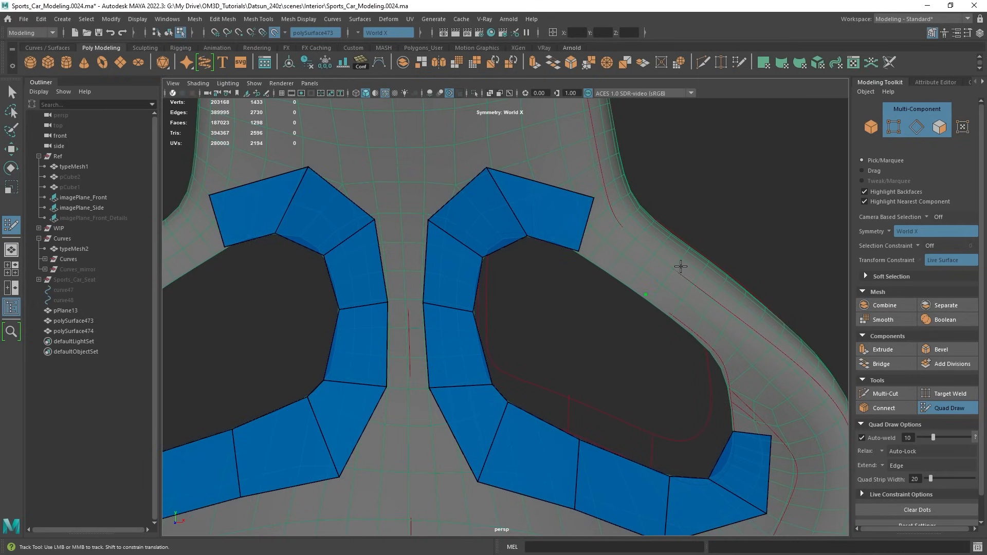
shift+click(604, 251)
drag(645, 287, 643, 296)
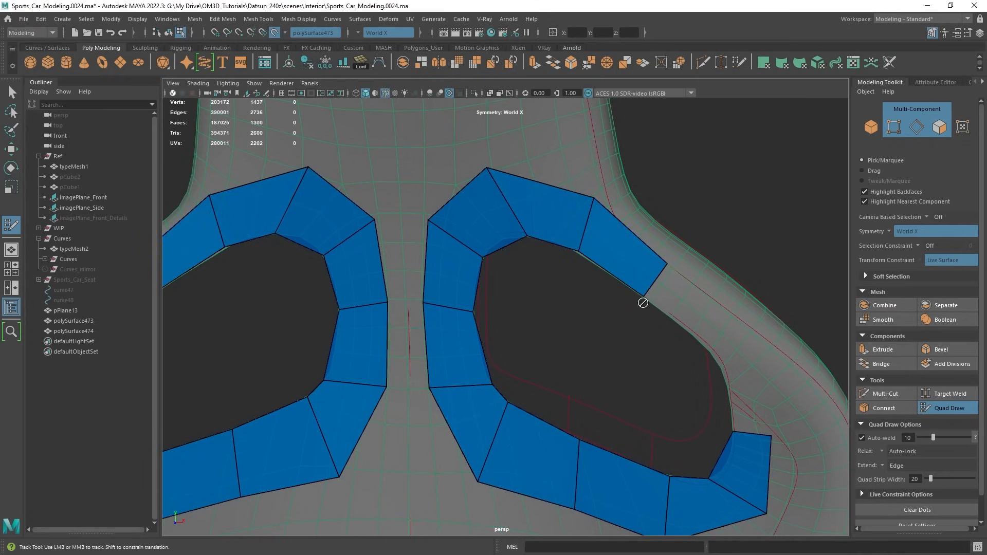
alt+middle_drag(699, 333, 625, 298)
shift+click(684, 318)
click(689, 351)
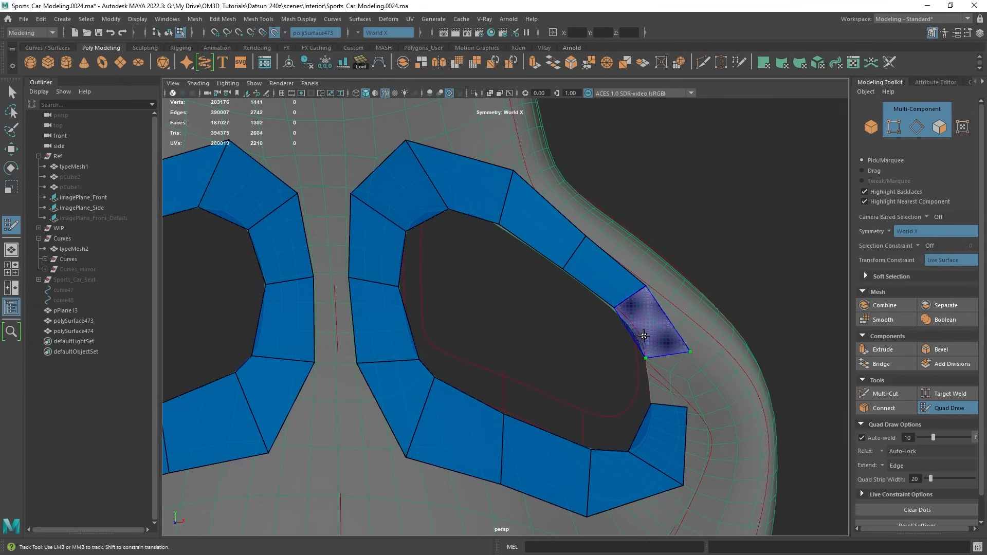
shift+click(643, 334)
alt+middle_drag(747, 388, 667, 293)
shift+click(589, 287)
Move the ring vertex on the outer side of the shoulder opening up near its neighbouring vertex, and resume Quad Draw.
scroll(590, 282, down, 5)
alt+middle_drag(572, 395, 609, 280)
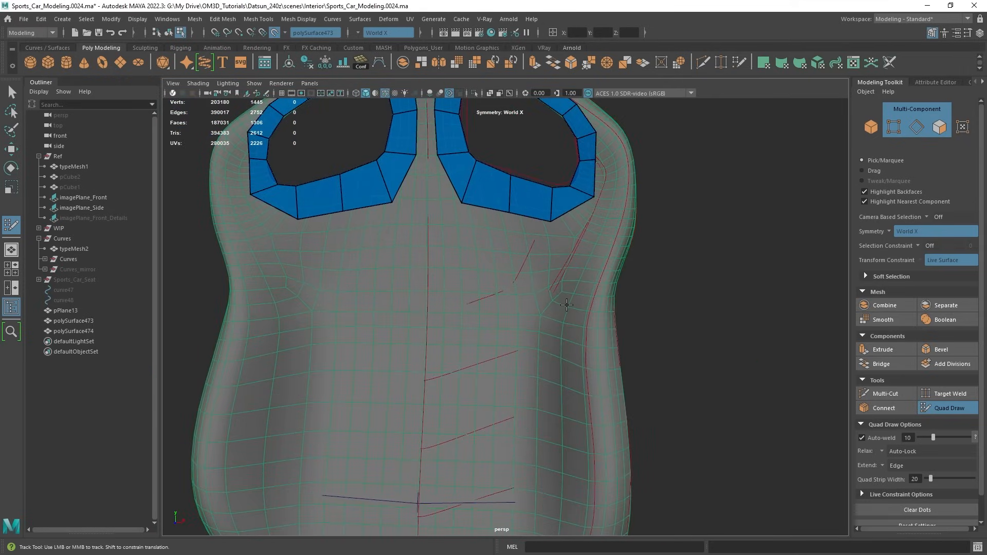
alt+drag(573, 283, 552, 190)
scroll(569, 239, up, 5)
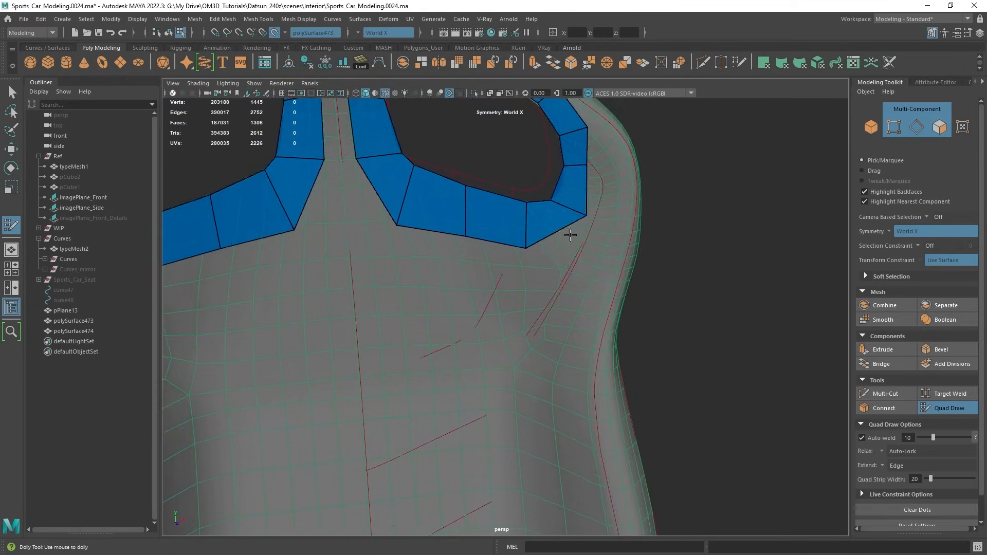
alt+middle_drag(570, 236, 471, 271)
scroll(468, 262, up, 3)
alt+middle_drag(431, 239, 444, 240)
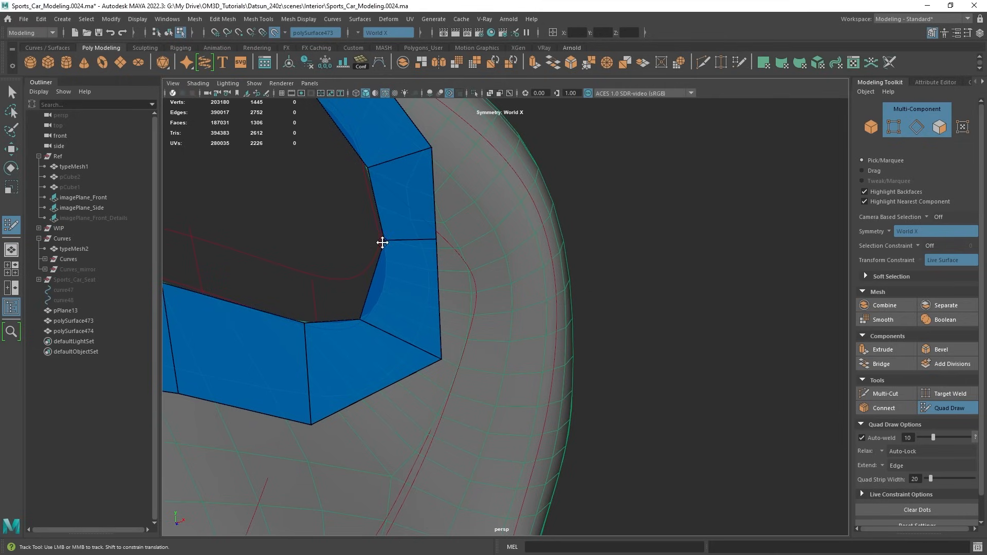
mouse_move(391, 215)
alt+middle_down()
mouse_move(463, 238)
mouse_move(489, 154)
alt+middle_up()
key(q)
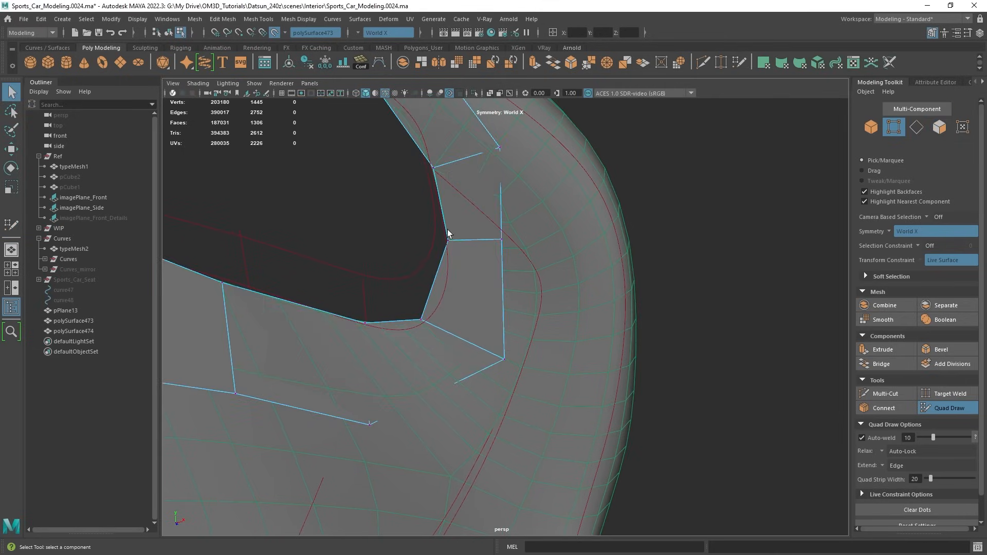
click(448, 240)
key(w)
drag(446, 241, 443, 183)
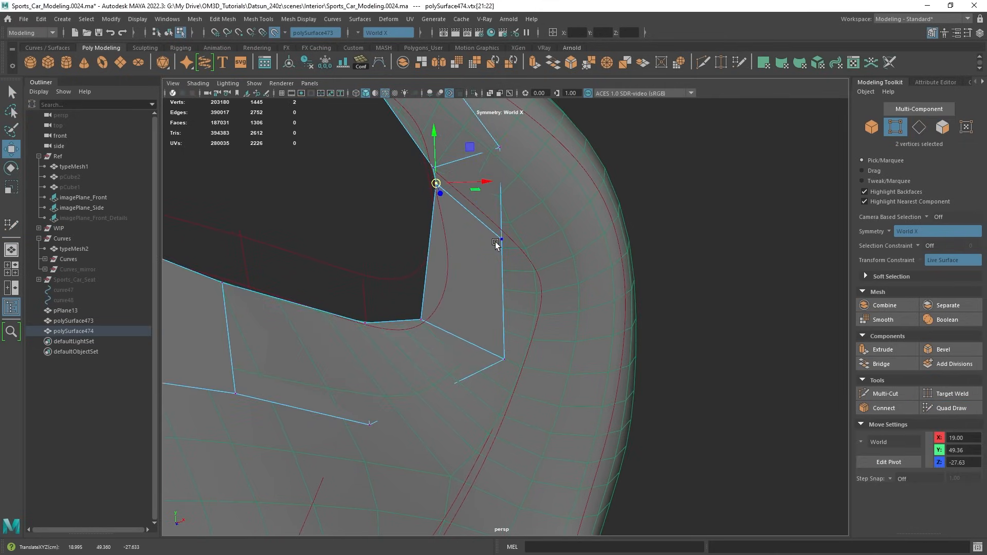
click(949, 407)
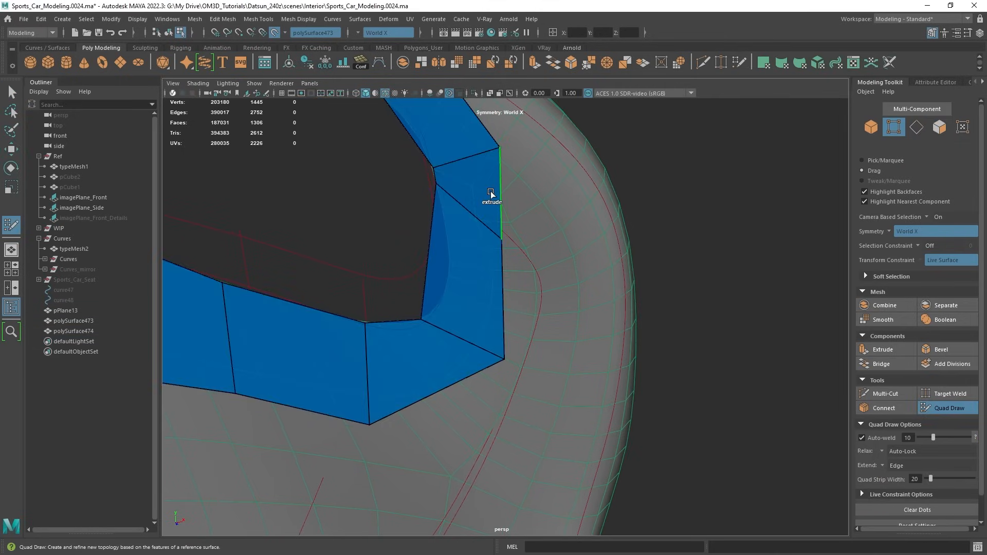
Extrude the outer edge of the shoulder-opening ring into two mirrored quads turning down along the side bolster.
mouse_move(490, 192)
mouse_down()
mouse_move(537, 247)
mouse_move(544, 209)
mouse_move(615, 281)
mouse_up()
mouse_move(615, 281)
alt+mouse_down()
mouse_move(539, 203)
mouse_move(525, 315)
mouse_move(514, 305)
alt+mouse_up()
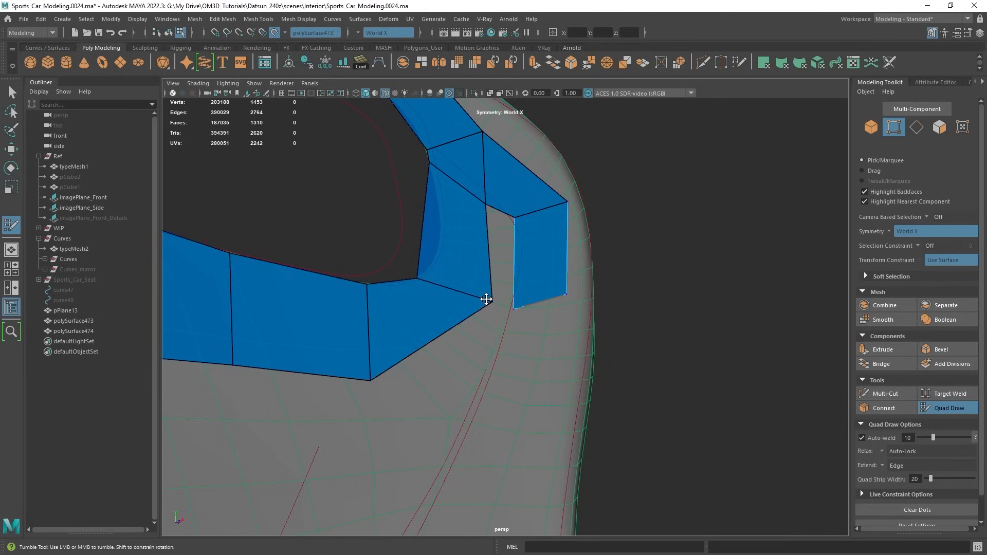
alt+middle_drag(522, 296, 536, 210)
mouse_move(536, 210)
alt+right_down()
mouse_move(548, 229)
mouse_move(550, 205)
alt+right_up()
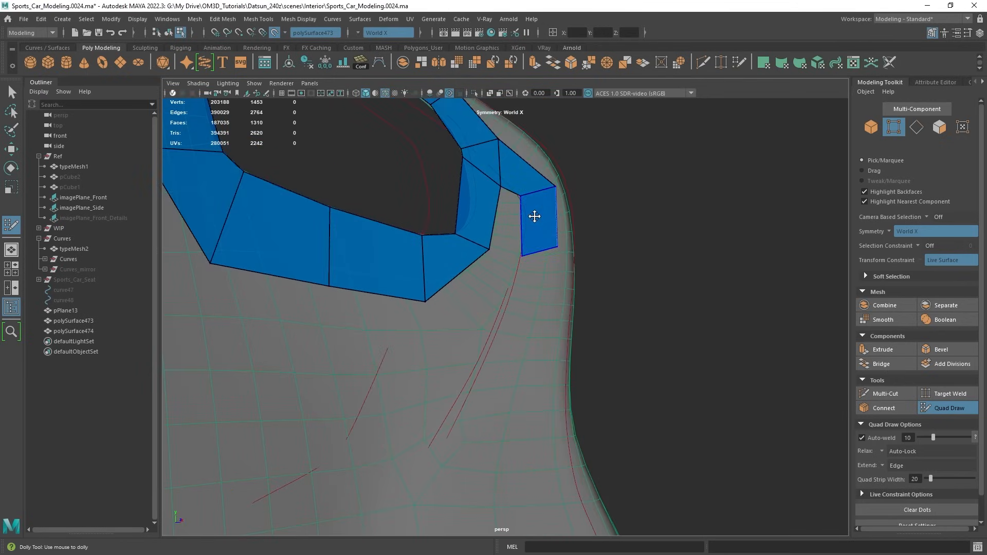
scroll(443, 448, down, 2)
scroll(494, 286, up, 3)
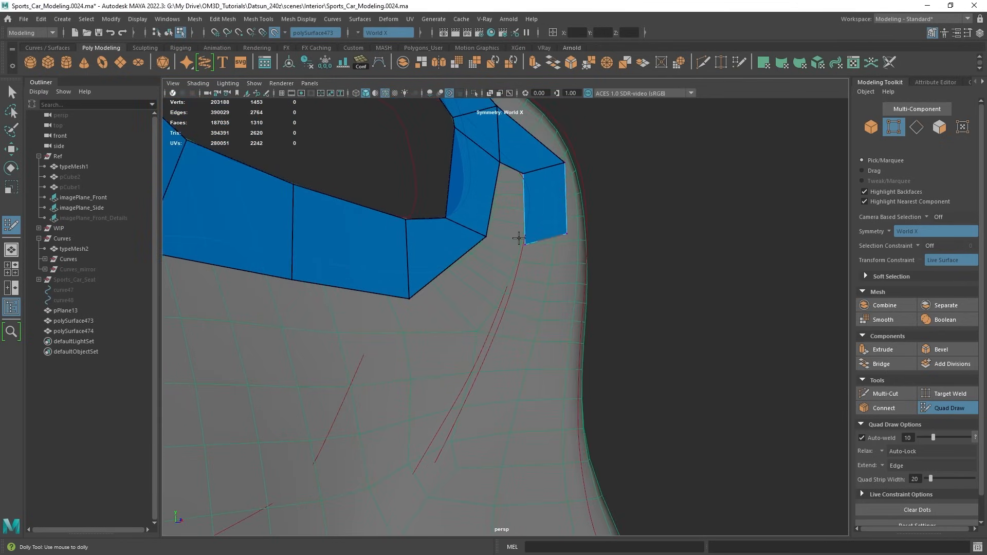
Extrude three more mirrored quads down the backrest along the diagonal guide curve, checking their placement with X-ray.
drag(524, 241, 515, 300)
scroll(546, 257, up, 2)
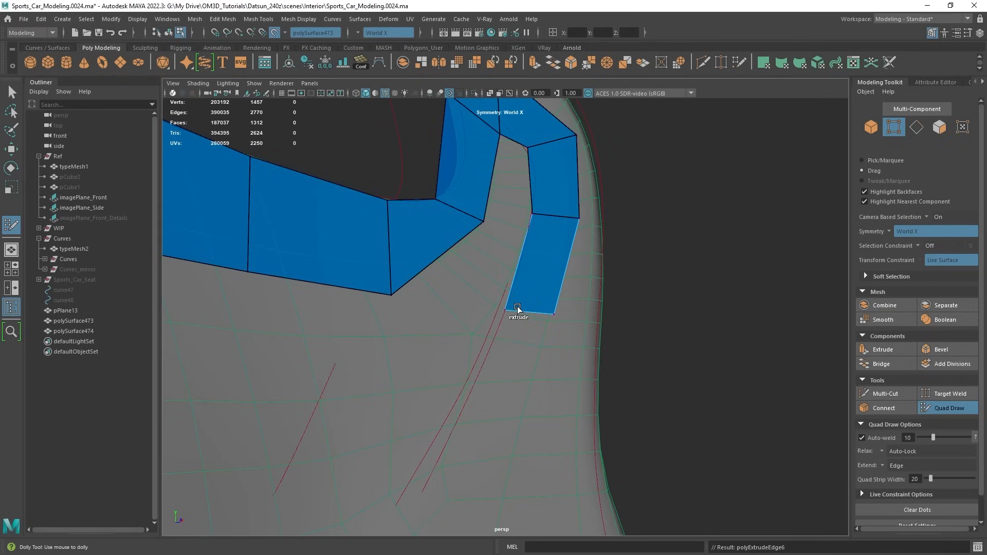
alt+middle_drag(517, 308, 530, 249)
drag(523, 235, 488, 337)
alt+middle_drag(488, 338, 520, 255)
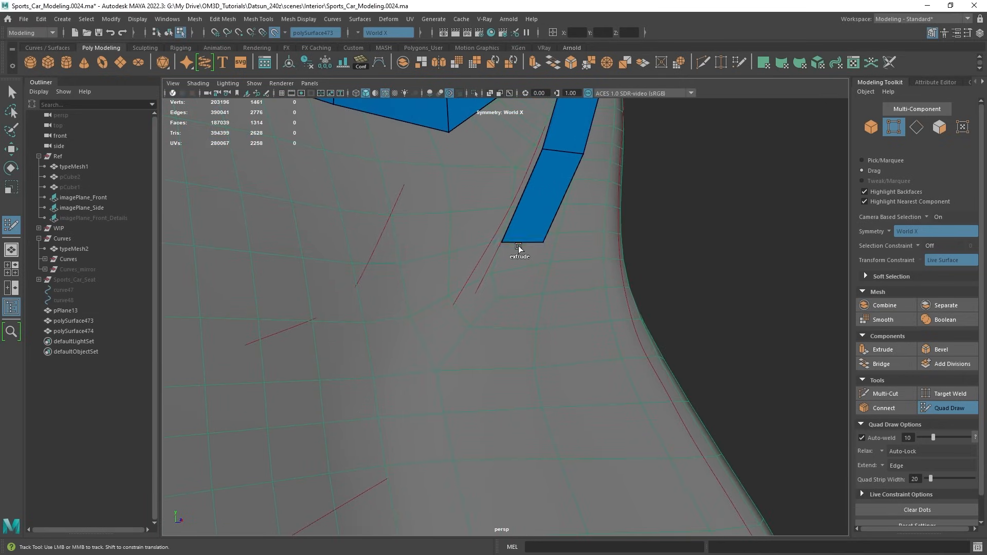
mouse_move(518, 246)
mouse_down()
mouse_move(473, 330)
mouse_move(478, 345)
mouse_move(507, 318)
mouse_move(429, 236)
mouse_up()
scroll(478, 344, down, 1)
key(alt+x)
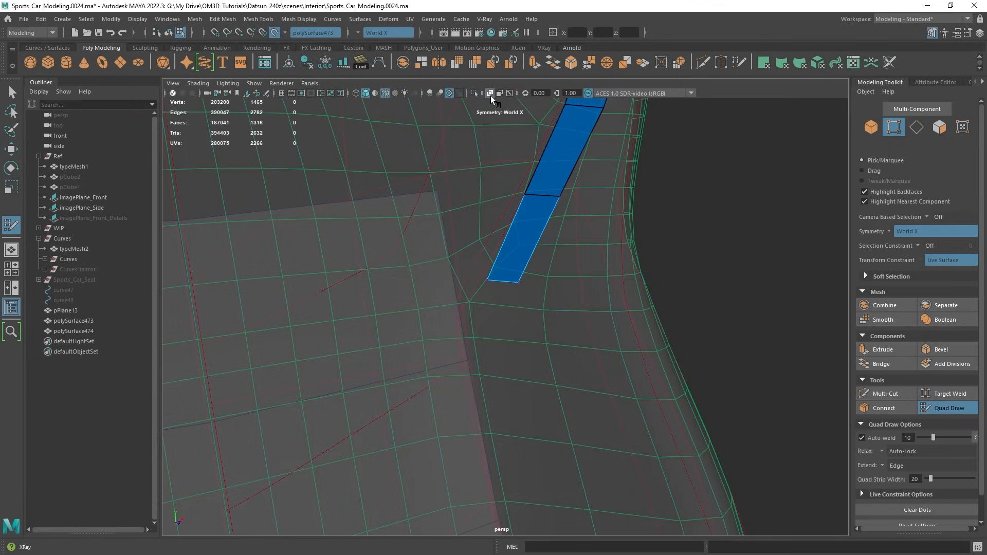
click(490, 95)
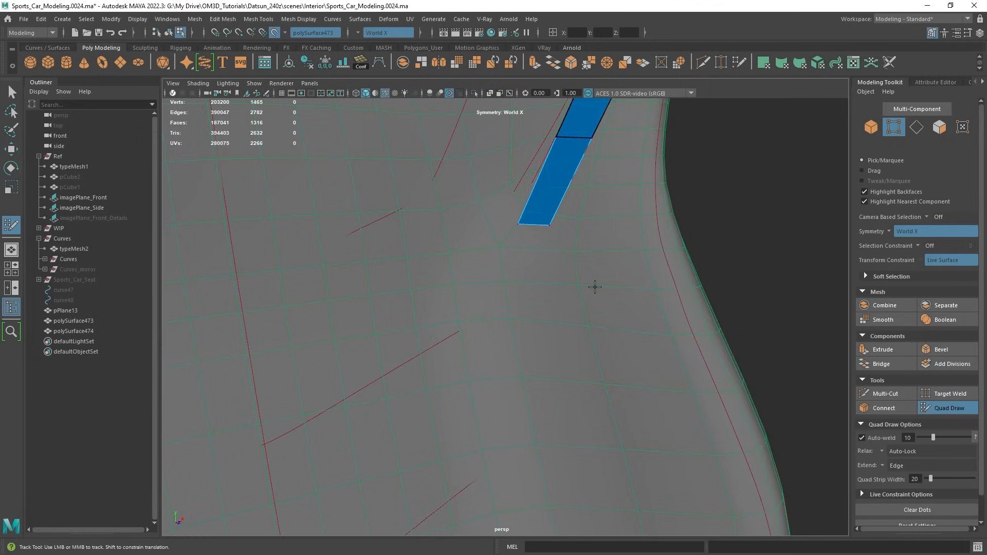
Bend the mirrored strip downward past the guide curve's end and extrude further quads along the inner edge of the bolster.
mouse_move(591, 286)
alt+mouse_down()
mouse_move(535, 230)
mouse_move(528, 251)
mouse_move(511, 252)
mouse_move(505, 310)
alt+mouse_up()
key(alt+x)
mouse_move(507, 242)
mouse_down()
mouse_move(488, 254)
mouse_move(519, 248)
mouse_up()
key(alt+x)
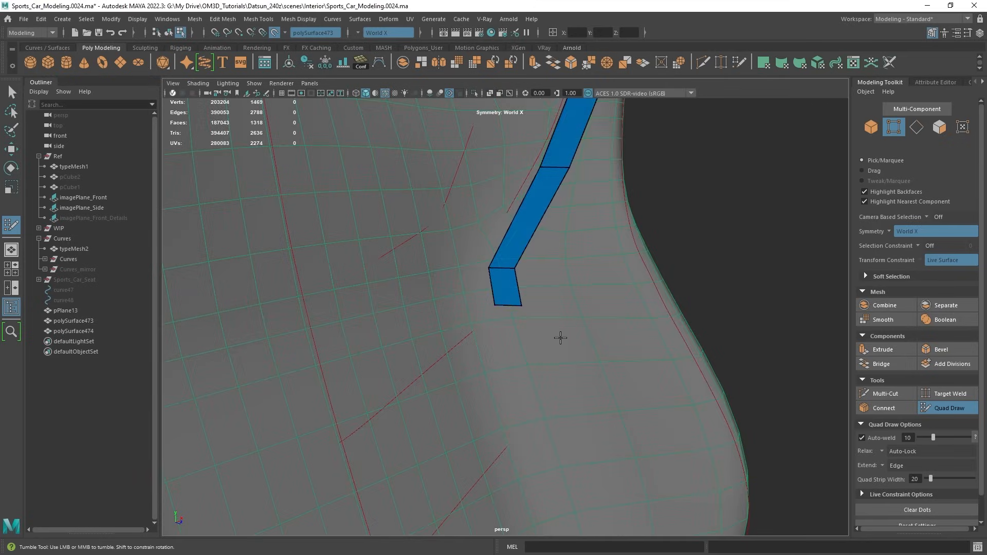
alt+middle_drag(557, 337, 496, 217)
drag(483, 196, 506, 327)
key(alt+x)
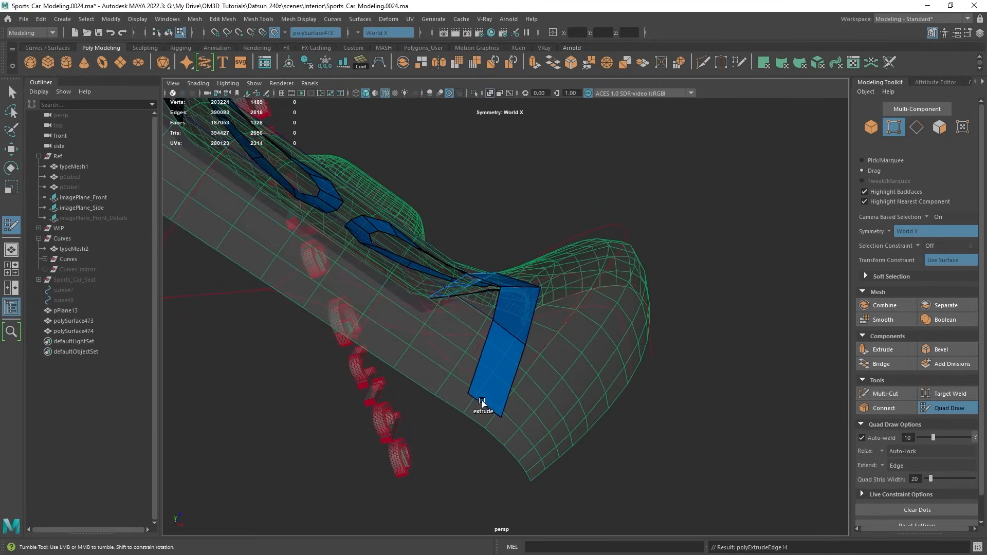
Weld the lower inner vertices of the two mirrored quads spanning the bottom of the backrest at the centreline.
mouse_move(442, 414)
alt+mouse_down()
mouse_move(502, 367)
mouse_move(510, 378)
mouse_move(549, 304)
mouse_move(392, 370)
mouse_move(380, 301)
mouse_move(344, 325)
alt+mouse_up()
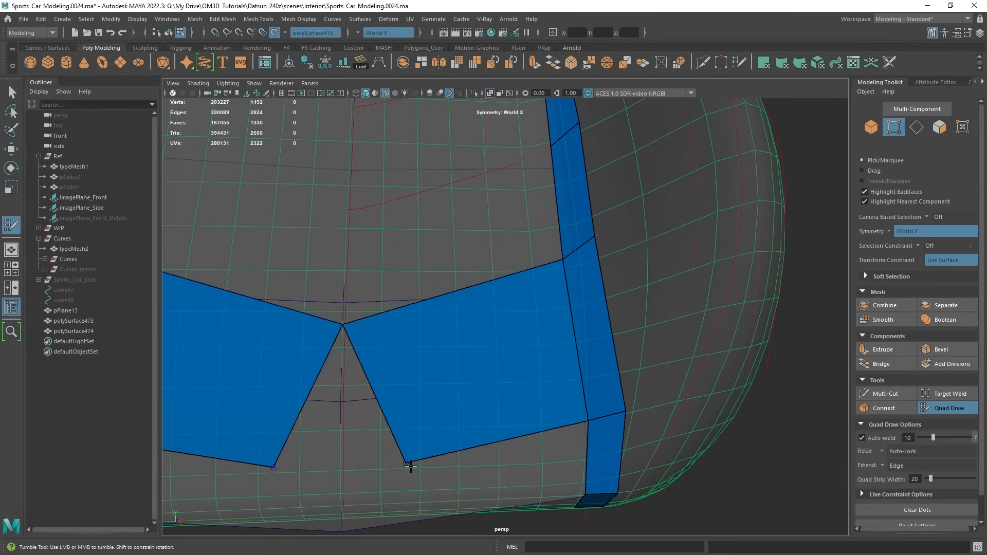
drag(406, 462, 346, 467)
mouse_move(394, 333)
alt+mouse_down()
mouse_move(430, 432)
mouse_move(416, 271)
alt+mouse_up()
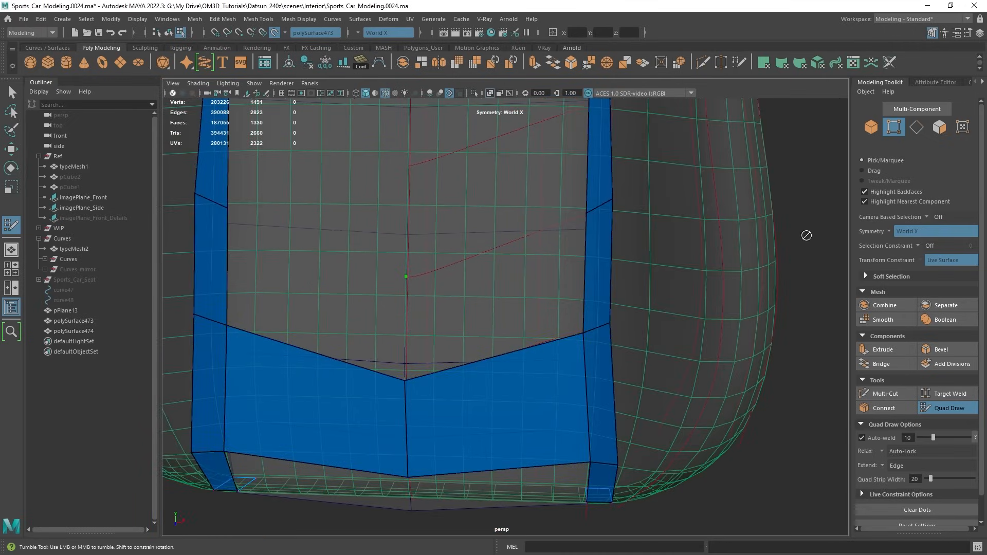
Switch to the reference image board, examine the backrest seams in the front-view and Black Leather / Carbon seat photos, and return to Maya.
key(alt+Tab)
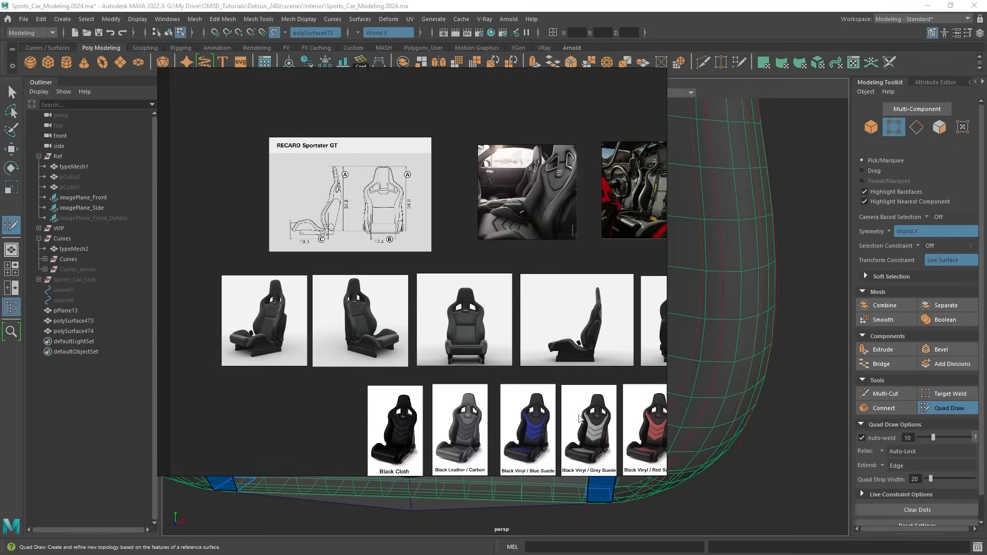
right_drag(477, 368, 514, 359)
scroll(513, 359, up, 8)
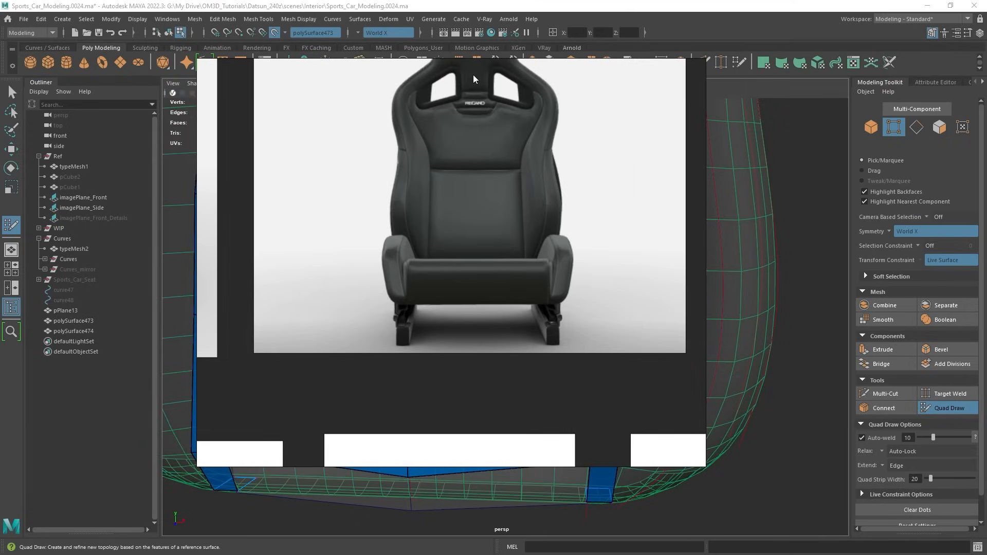
middle_drag(472, 75, 483, 172)
scroll(444, 250, down, 5)
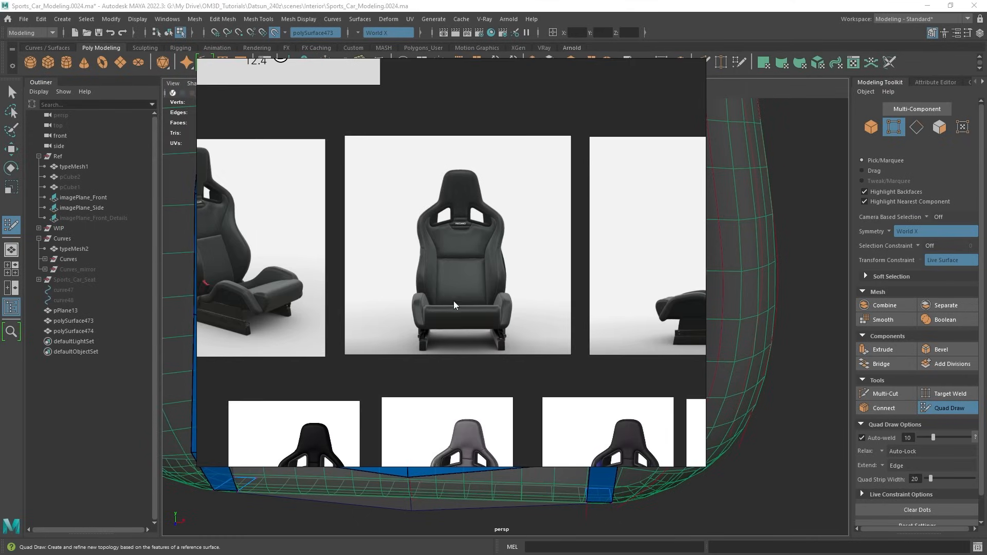
middle_drag(454, 300, 463, 62)
scroll(487, 304, up, 6)
middle_drag(461, 217, 480, 263)
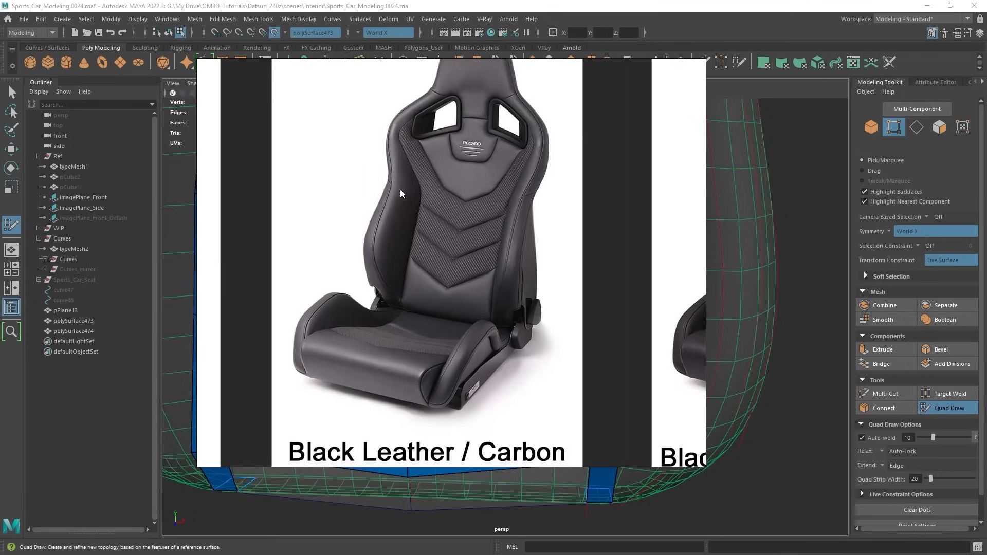
scroll(493, 214, up, 2)
middle_drag(428, 187, 438, 254)
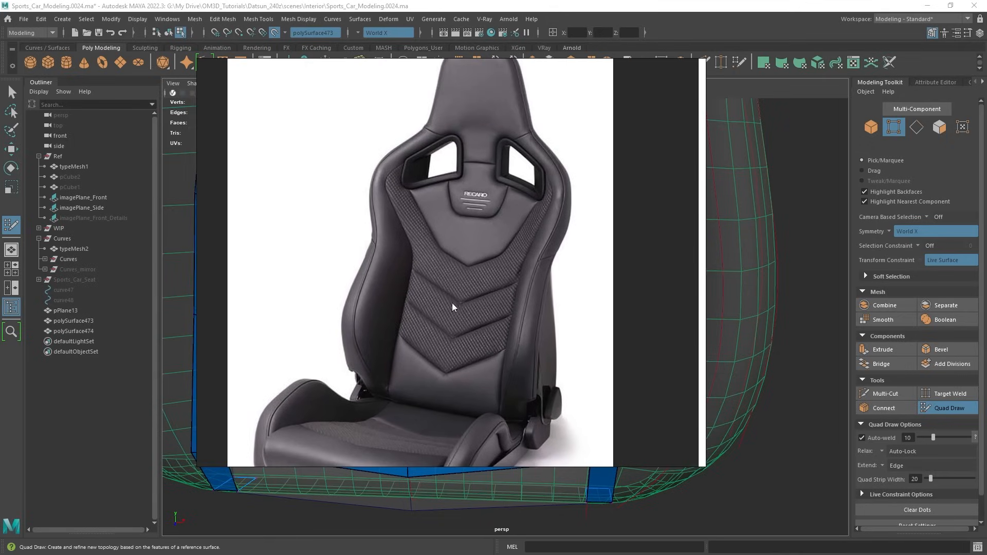
scroll(465, 291, down, 2)
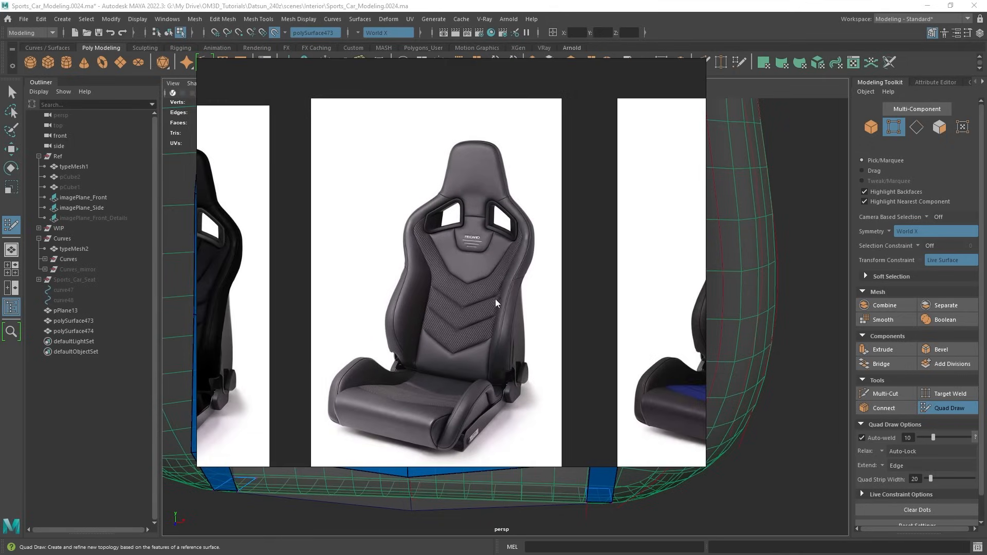
click(621, 5)
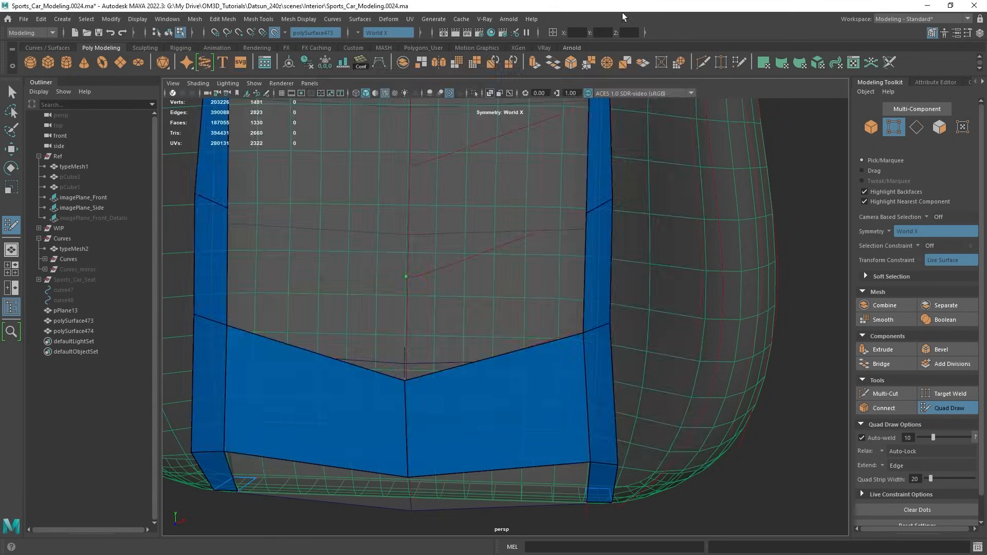
Fill the gap between the mirrored bolster strips with further quads up the backrest, meeting at the centreline.
mouse_move(498, 319)
alt+middle_down()
mouse_move(522, 319)
mouse_move(551, 375)
alt+middle_up()
shift+click(522, 319)
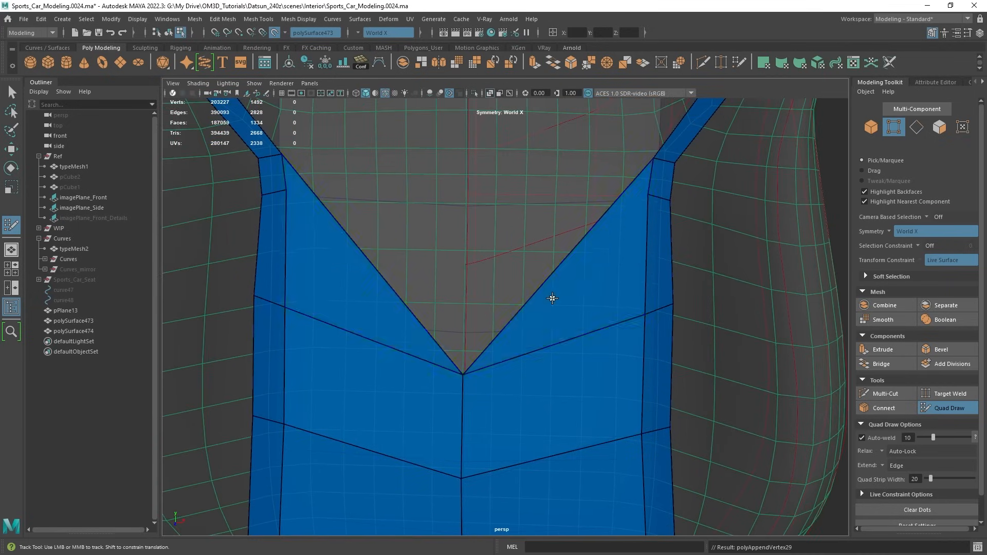
shift+click(526, 302)
alt+middle_drag(526, 301, 581, 372)
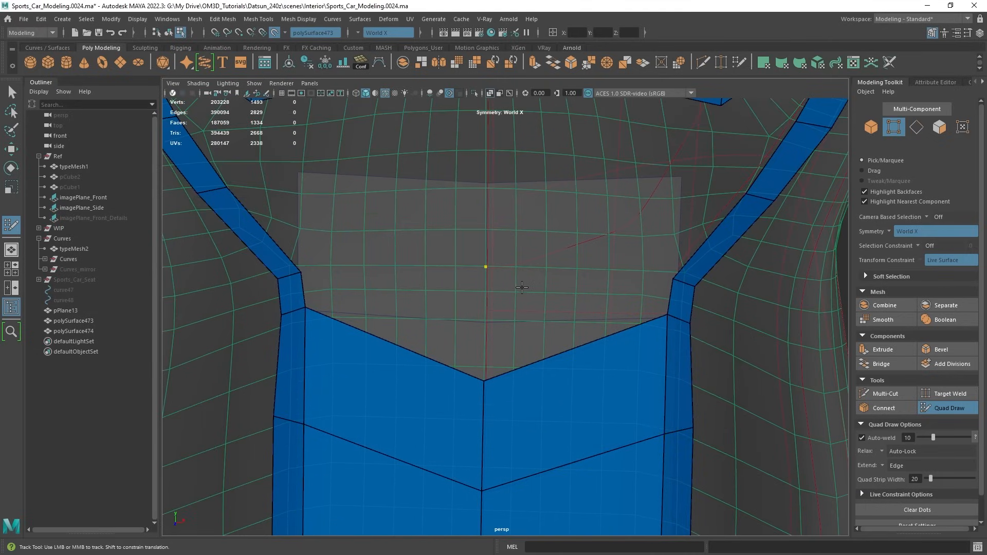
Slide the edge loop on the mirrored strips below the openings outward and insert another loop on its inner side.
alt+middle_drag(522, 302, 540, 411)
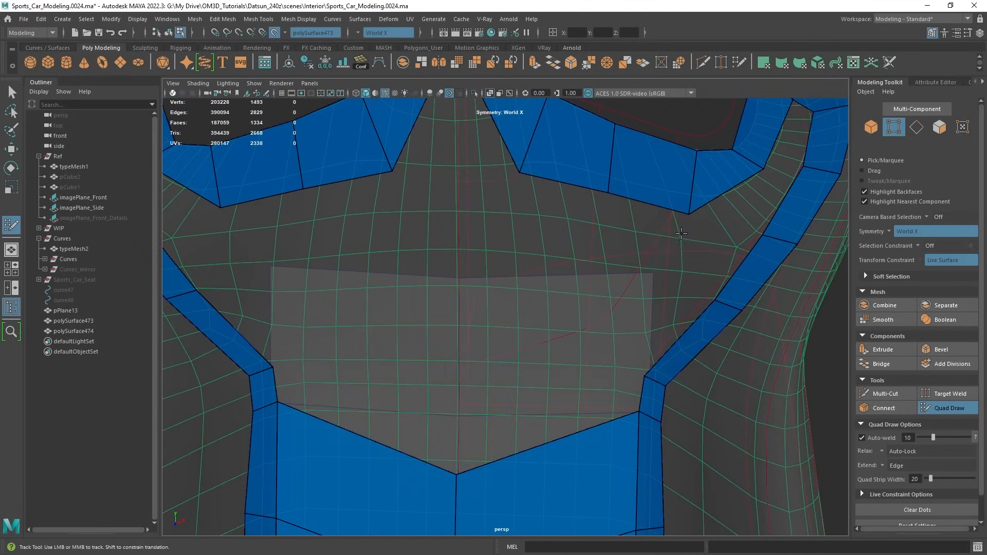
alt+drag(681, 233, 591, 282)
alt+drag(437, 403, 638, 246)
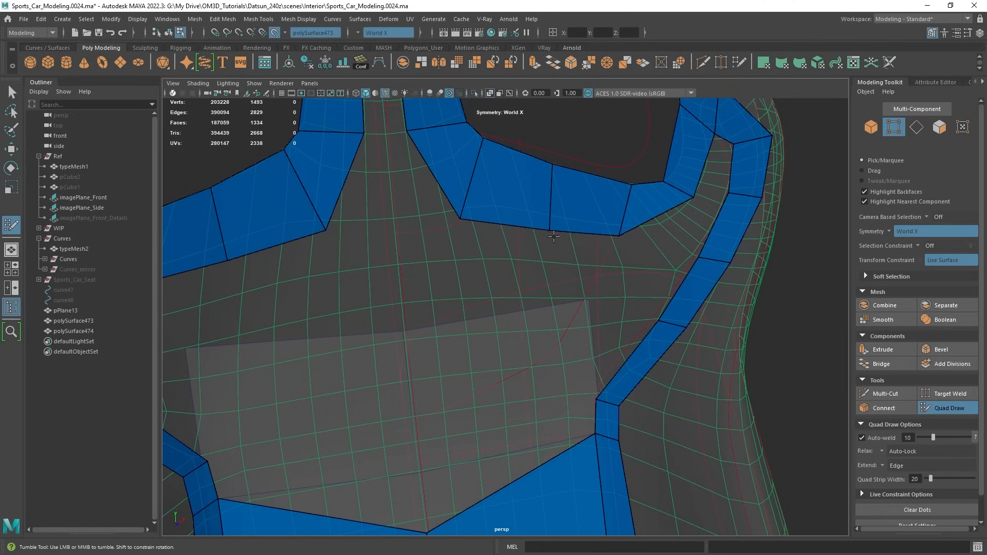
drag(552, 191, 587, 197)
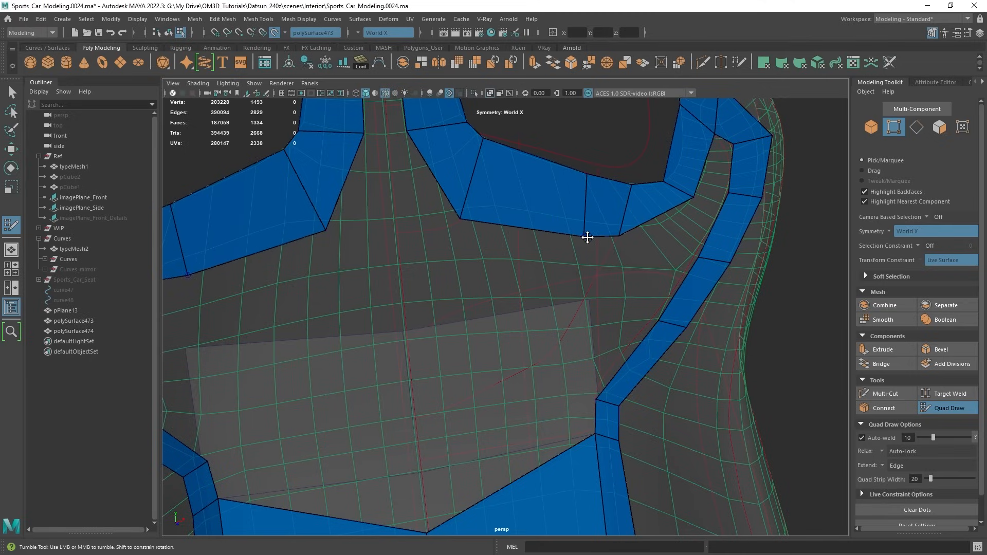
ctrl+click(517, 222)
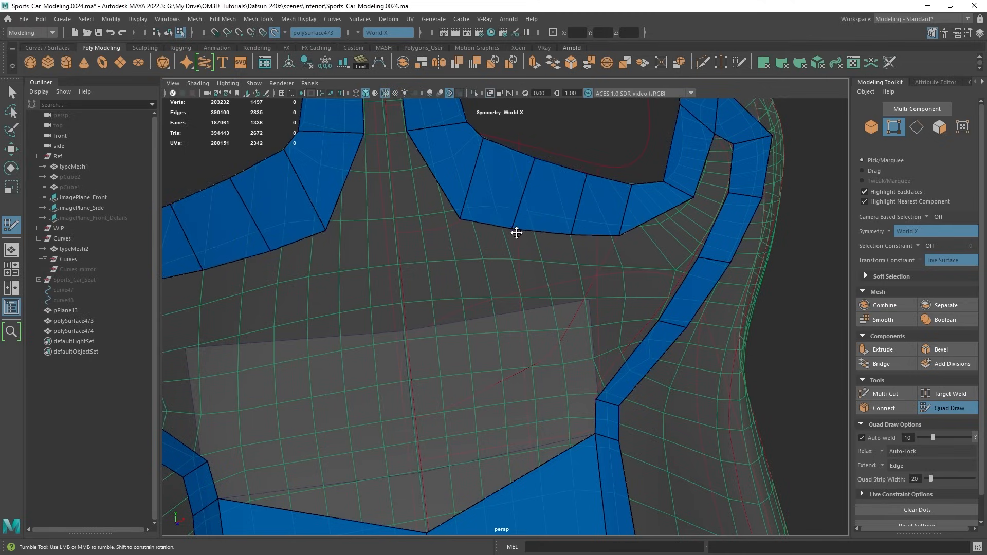
Extrude mirrored quads from the strips below the openings, curving them down and inward into a U-shaped strip joined at the centreline.
mouse_move(516, 233)
alt+mouse_down()
mouse_move(553, 227)
mouse_move(565, 291)
mouse_move(536, 304)
mouse_move(562, 291)
alt+mouse_up()
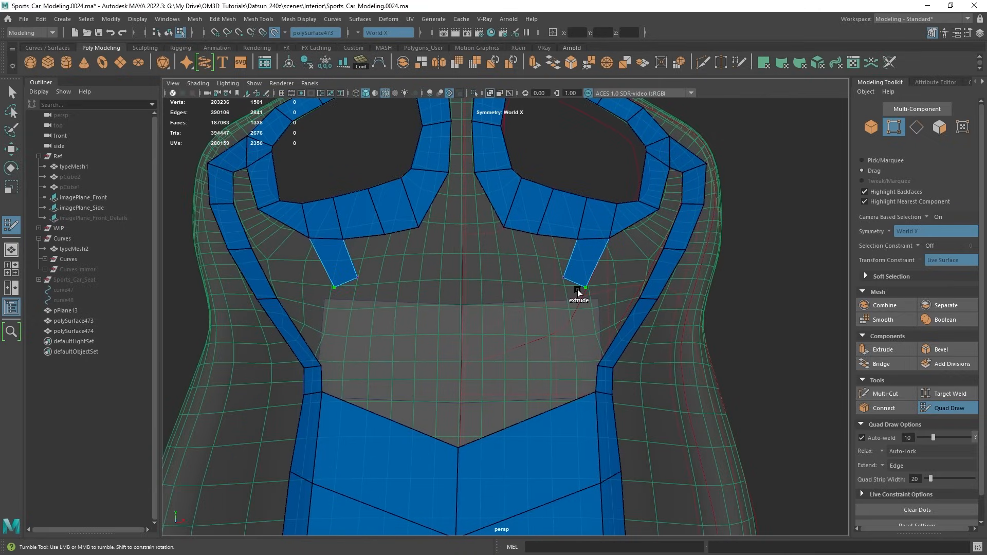
mouse_move(578, 289)
mouse_down()
mouse_move(554, 325)
mouse_move(544, 318)
mouse_up()
alt+right_drag(545, 311, 601, 263)
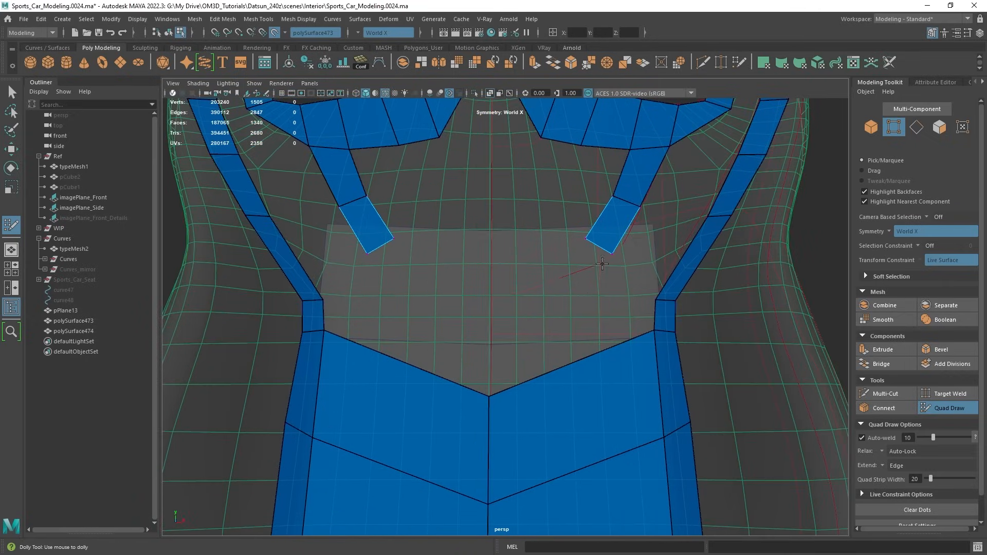
drag(598, 244, 496, 285)
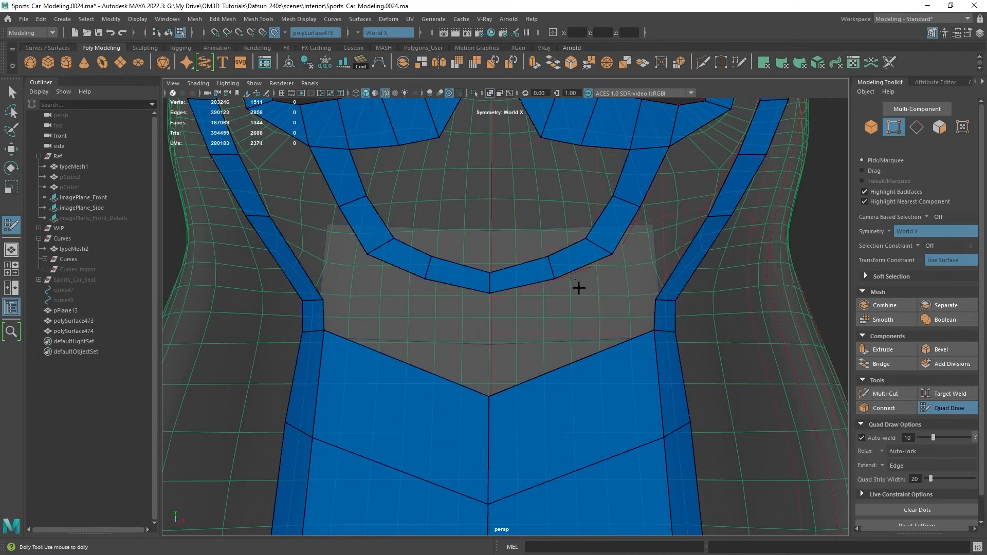
Insert a mirrored vertical edge loop near the centre of the lower panel and fill the central gap up to the U-shaped strip.
scroll(579, 287, down, 4)
mouse_move(575, 291)
alt+mouse_down()
mouse_move(546, 304)
mouse_move(573, 304)
alt+mouse_up()
scroll(570, 306, up, 2)
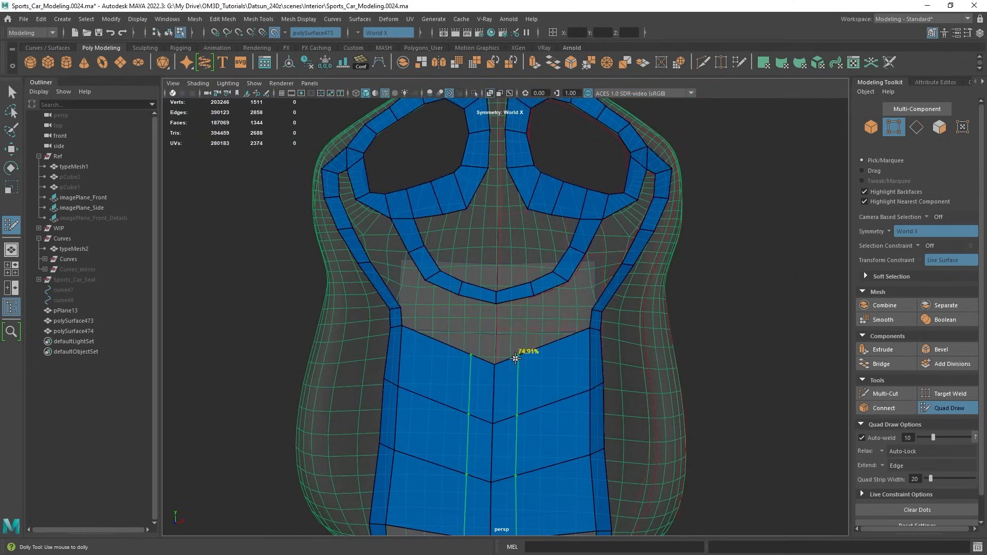
scroll(514, 329, down, 3)
alt+drag(511, 288, 469, 266)
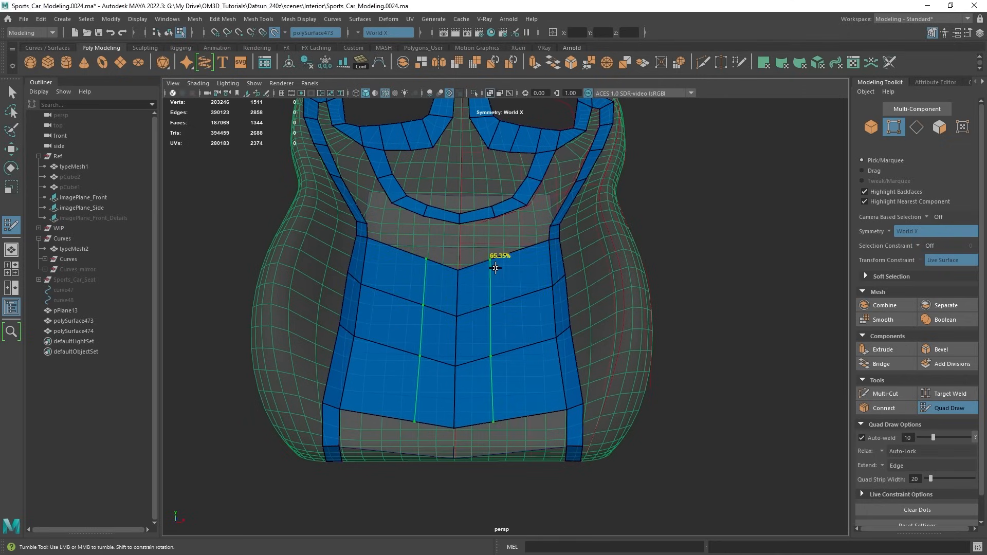
ctrl+click(495, 268)
shift+click(470, 242)
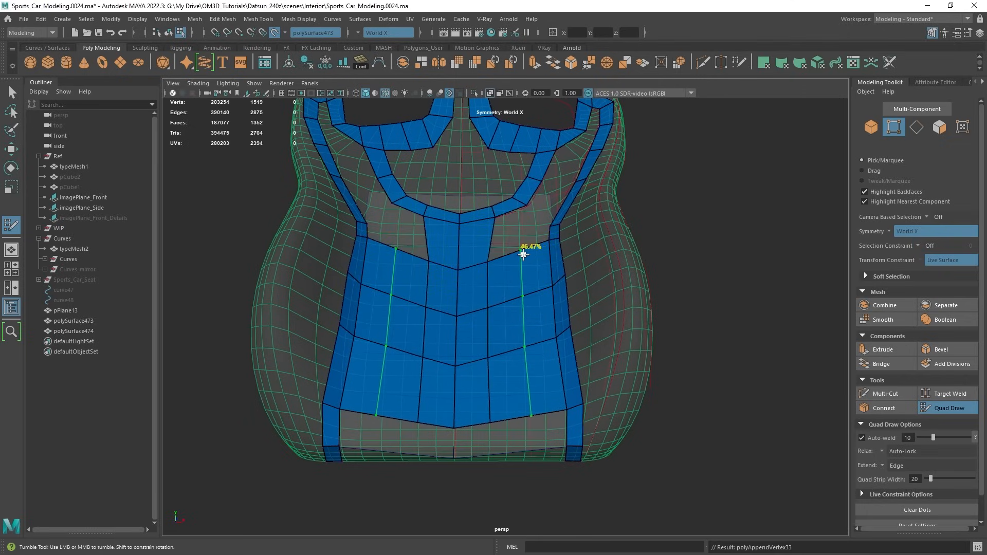
Insert a second mirrored vertical edge loop farther out in the lower panel and fill the adjacent gaps below the U-shaped strip.
ctrl+click(523, 254)
scroll(524, 269, up, 4)
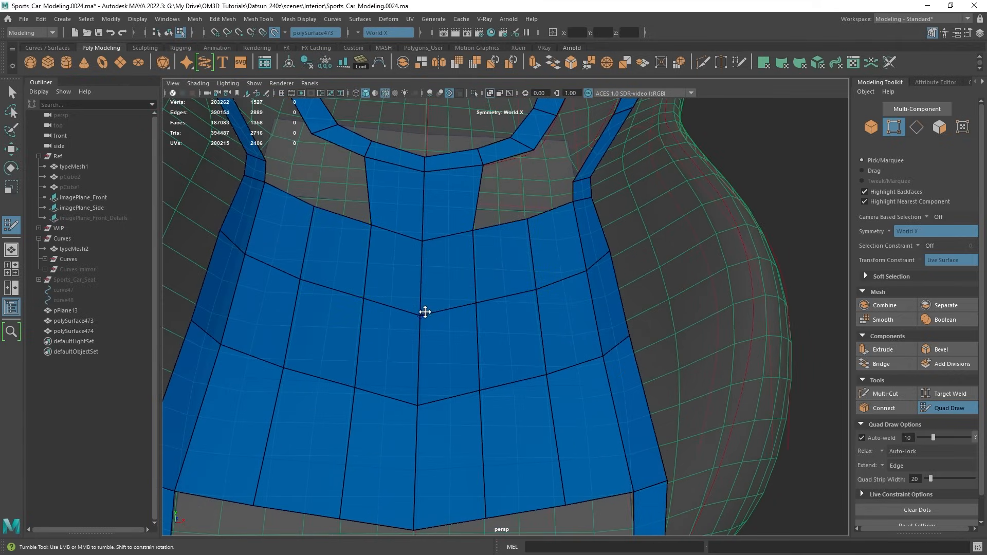
scroll(507, 282, down, 3)
scroll(597, 243, up, 2)
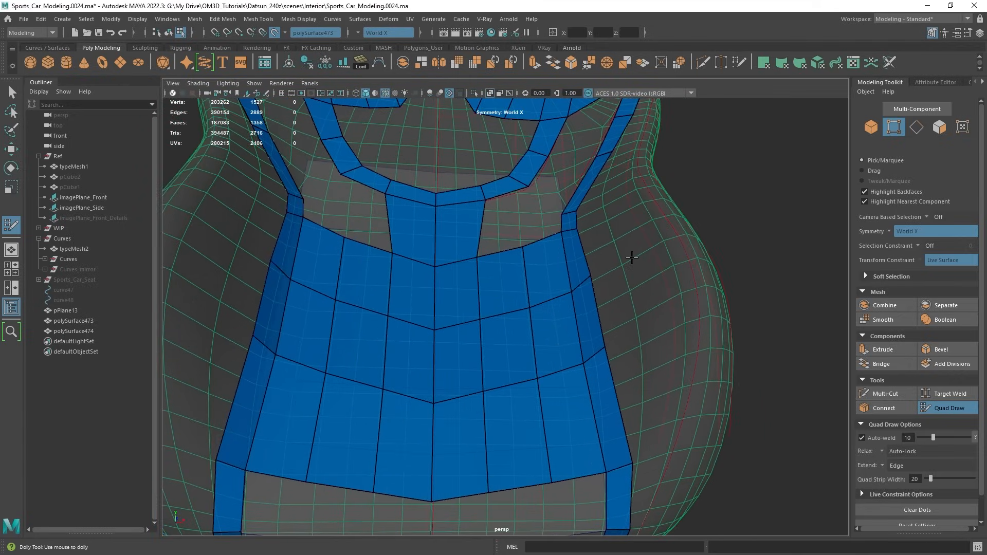
alt+drag(462, 300, 468, 257)
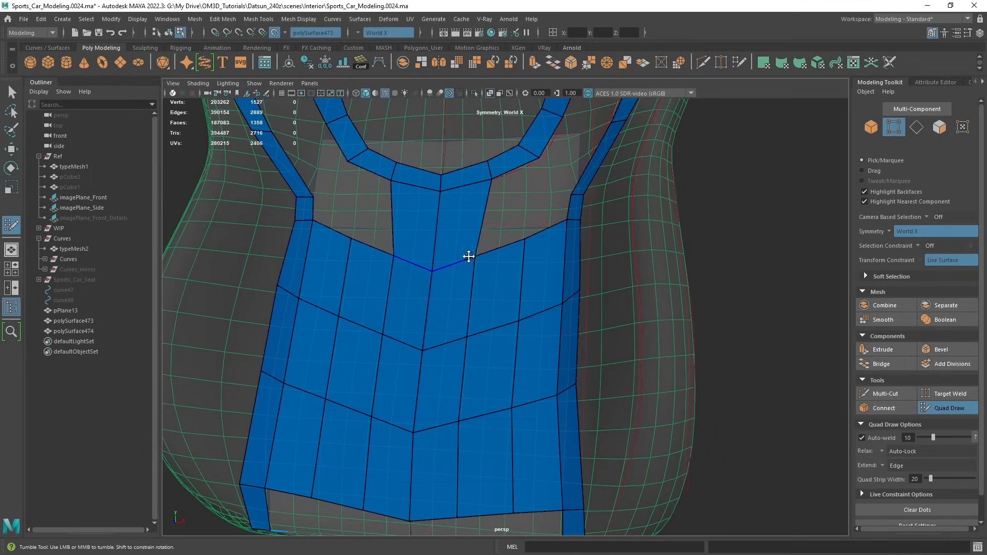
shift+click(499, 208)
Insert a horizontal edge loop midway across the quads connecting the lower panel to the U-shaped strip.
scroll(500, 209, up, 2)
alt+middle_drag(500, 210, 544, 205)
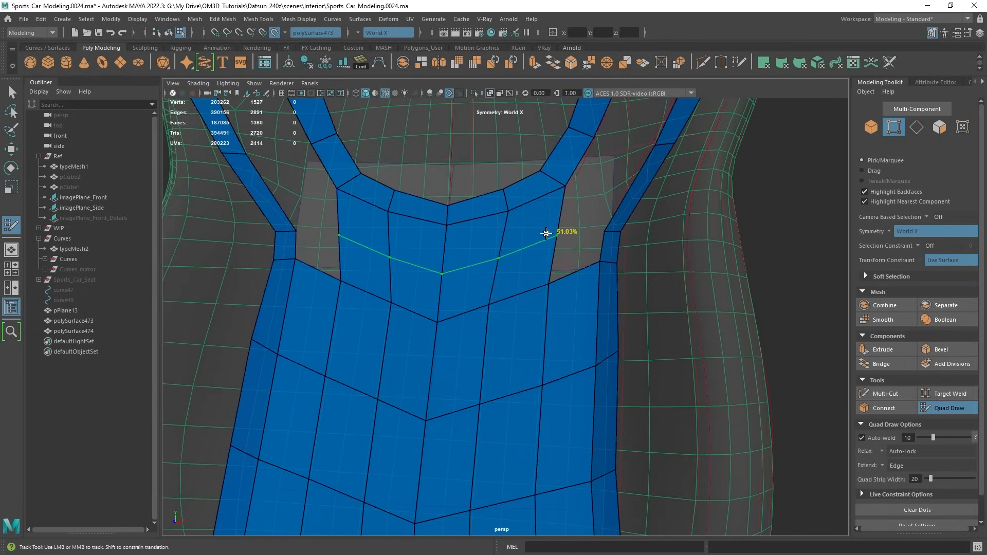
ctrl+click(546, 231)
mouse_move(557, 237)
alt+mouse_down()
mouse_move(520, 249)
mouse_move(580, 254)
alt+mouse_up()
Fill the gaps between the U-shaped strip and the bolster strips with mirrored quads, adding an edge loop on the bolster strips to match.
alt+middle_drag(577, 264, 532, 283)
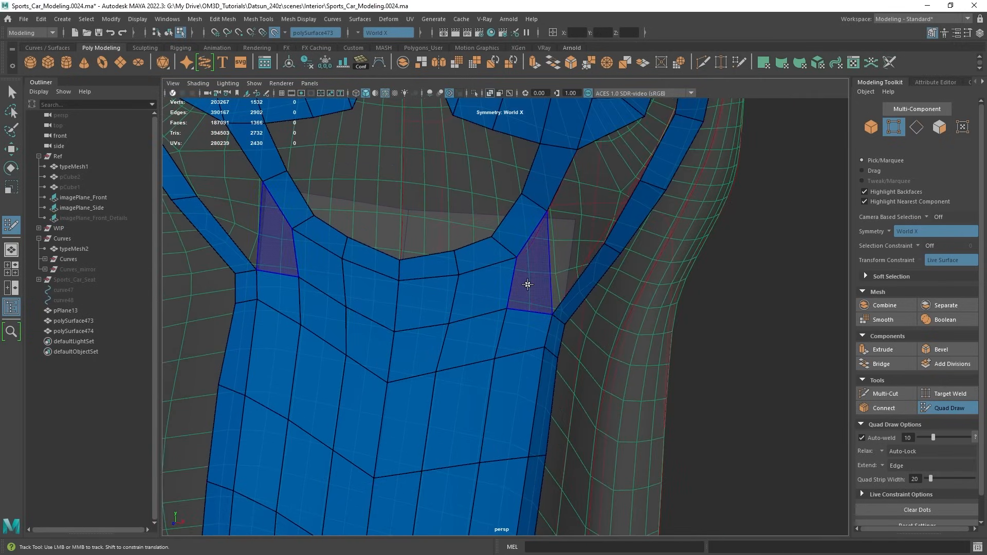
shift+click(540, 296)
ctrl+click(590, 280)
mouse_move(591, 280)
alt+mouse_down()
mouse_move(568, 291)
mouse_move(555, 279)
mouse_move(546, 315)
mouse_move(591, 261)
alt+mouse_up()
shift+click(547, 315)
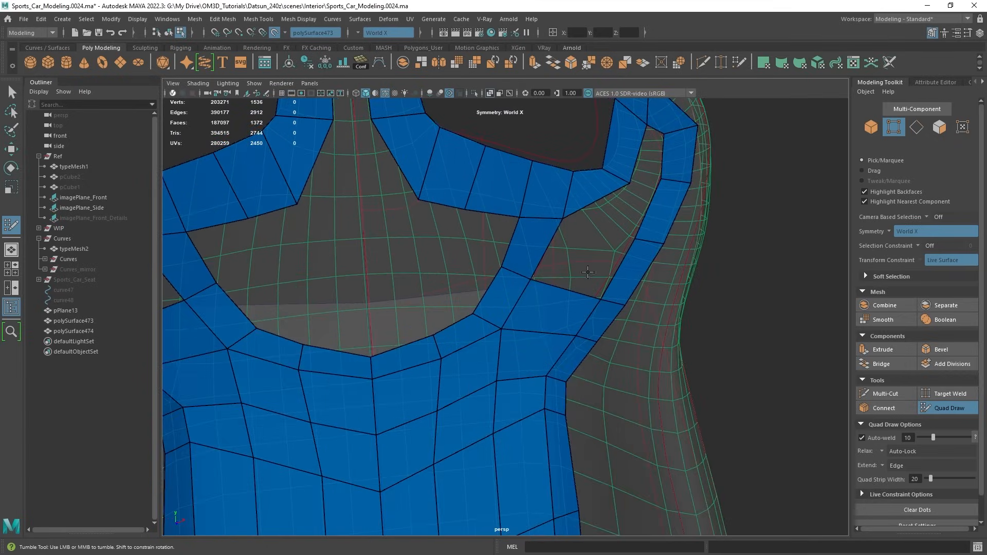
shift+click(591, 260)
Leave Quad Draw and inspect the retopologized backrest mesh, toggling its isolated view on and off.
scroll(591, 260, down, 10)
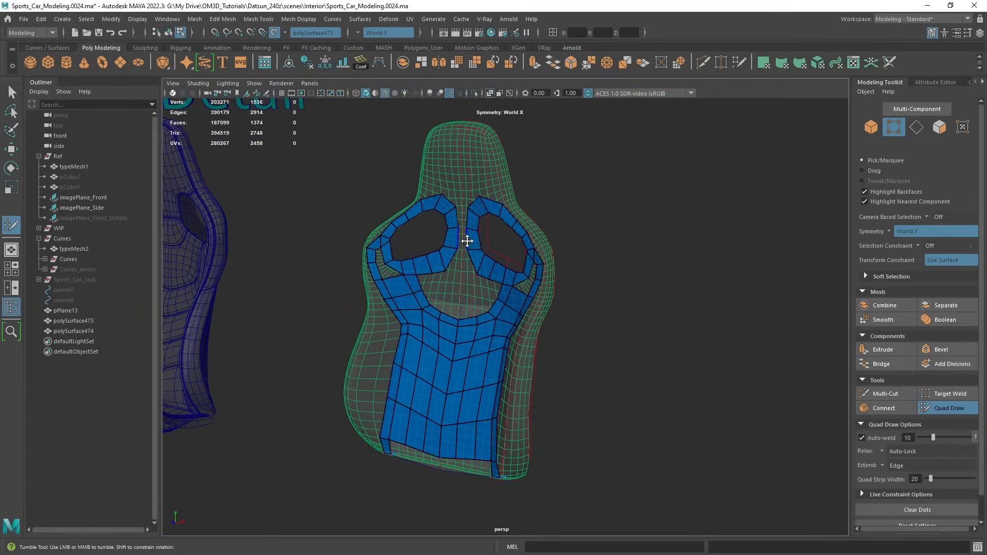
right_drag(468, 241, 527, 199)
alt+drag(541, 239, 450, 309)
key(ctrl+1)
key(ctrl+1)
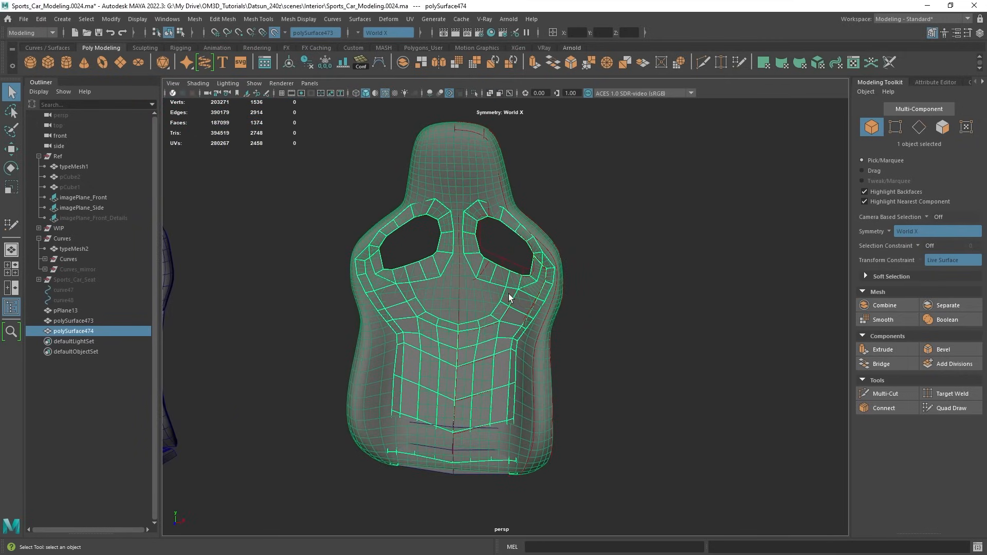
scroll(511, 298, up, 2)
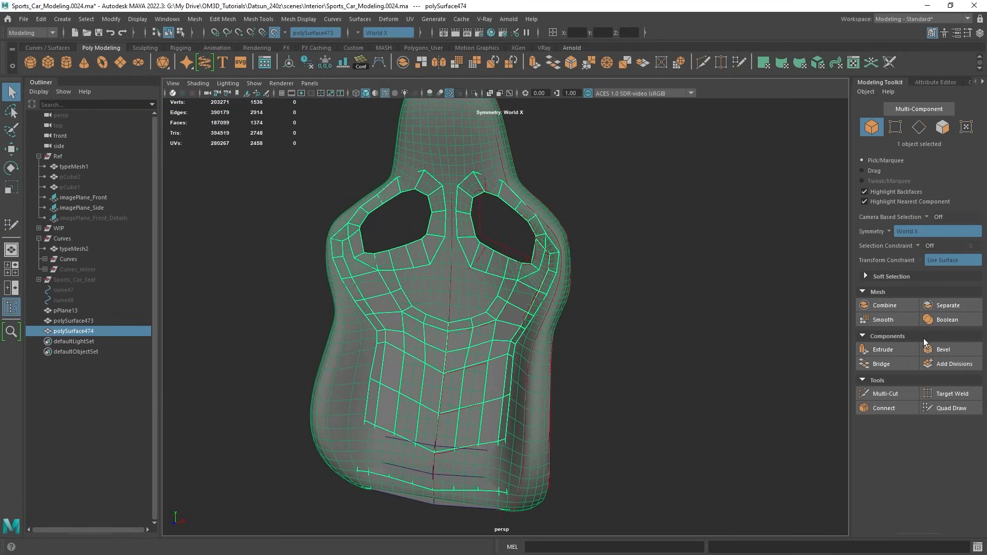
Use Quad Draw to pull the mirrored inner lower corner vertices of the opening strips upward, and return to object selection.
click(950, 408)
scroll(522, 307, up, 4)
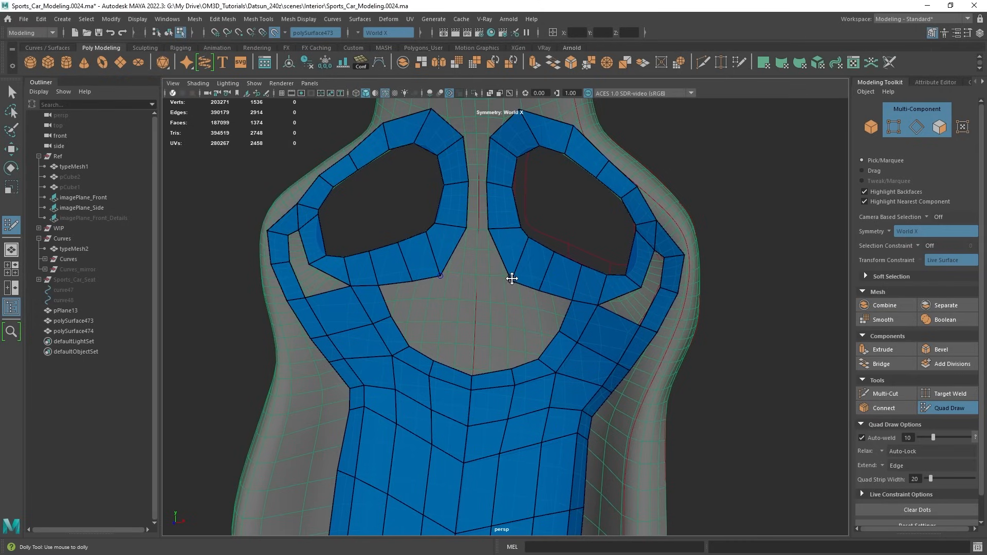
drag(512, 278, 507, 258)
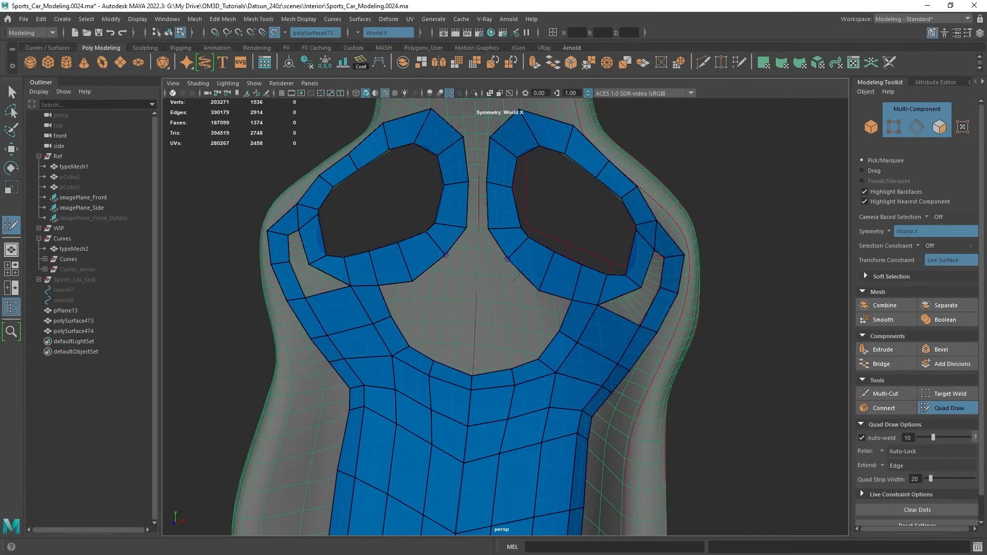
mouse_move(470, 288)
alt+mouse_down()
mouse_move(495, 286)
mouse_move(533, 233)
alt+mouse_up()
scroll(533, 233, down, 3)
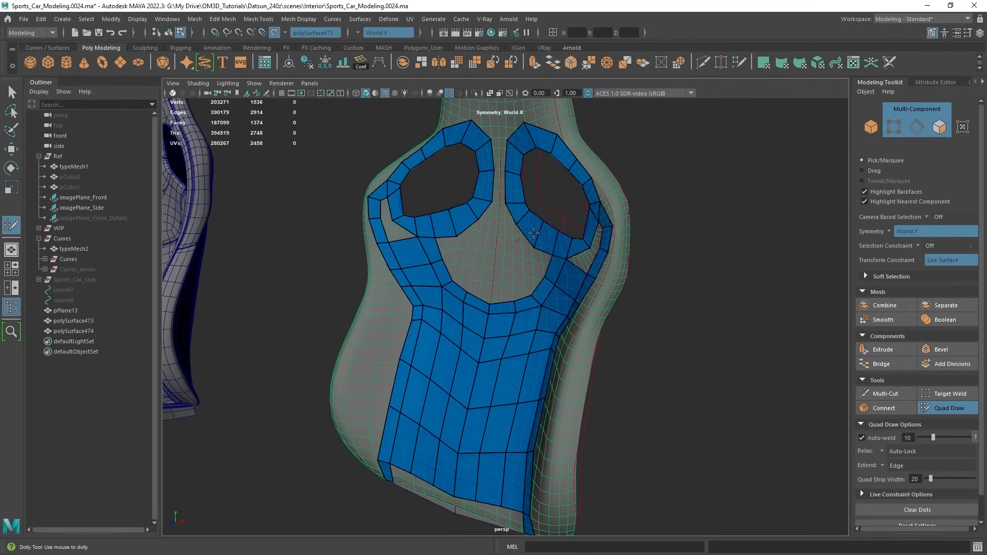
right_drag(512, 198, 597, 150)
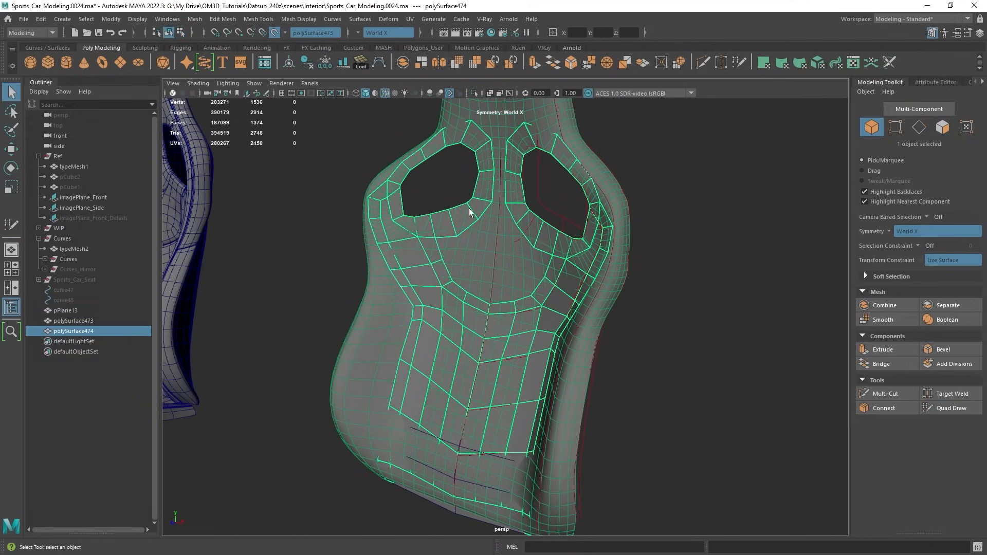
alt+drag(396, 266, 483, 285)
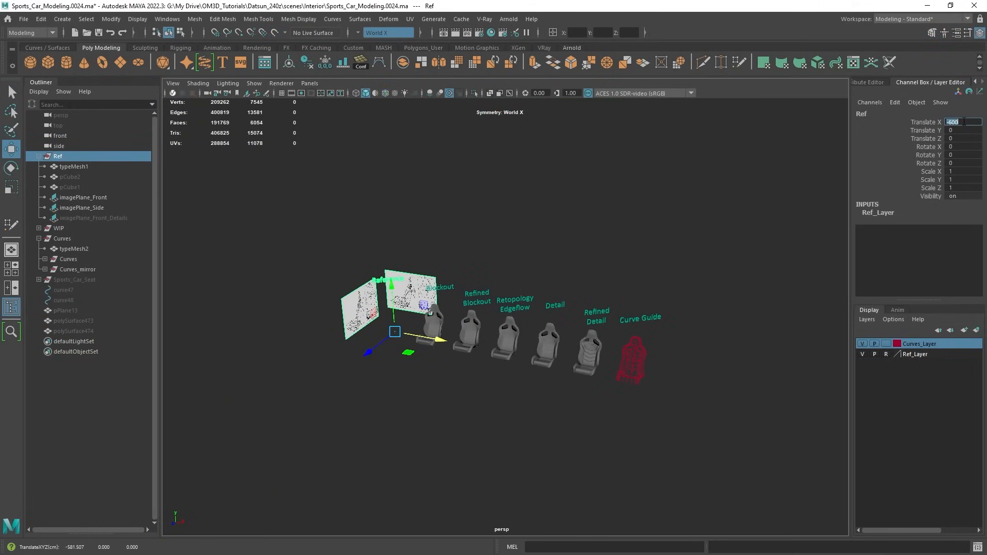
Examine the row of seat modeling stages, from the Reference image planes through to the Refined Detail seat.
alt+drag(591, 252, 579, 230)
scroll(579, 230, up, 4)
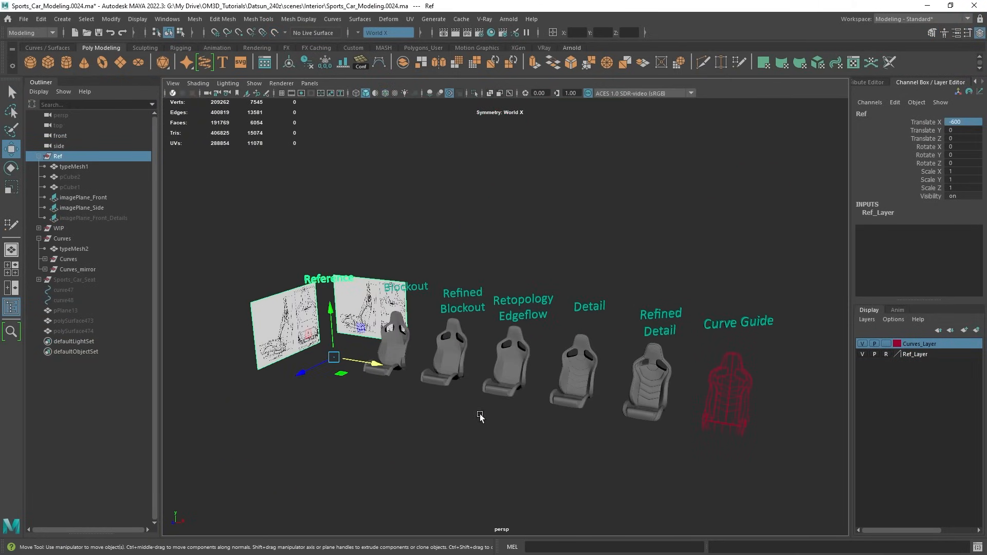
alt+middle_drag(480, 414, 570, 313)
scroll(571, 312, up, 3)
alt+middle_drag(532, 221, 527, 328)
alt+middle_drag(584, 239, 493, 267)
alt+middle_drag(514, 205, 446, 225)
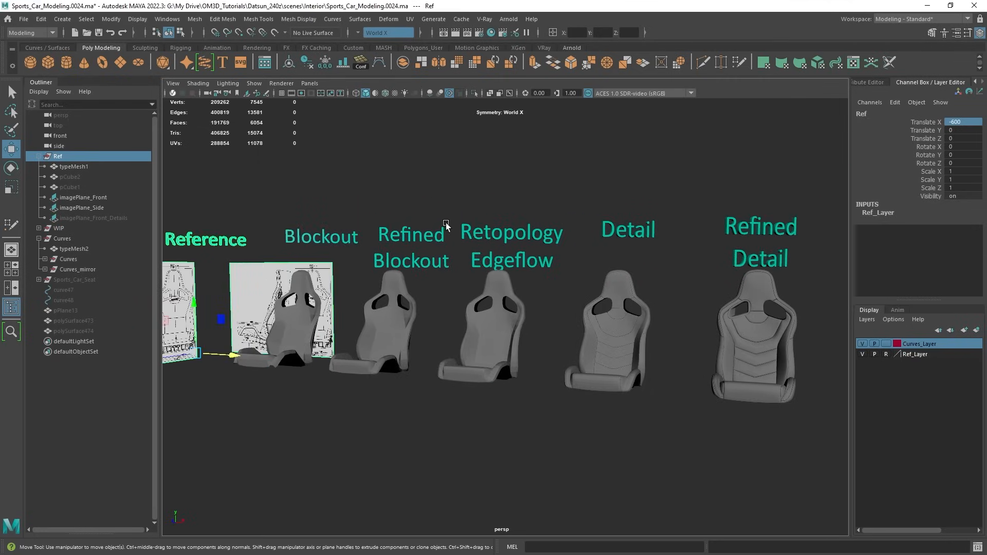
alt+middle_drag(700, 324, 591, 313)
scroll(538, 304, up, 4)
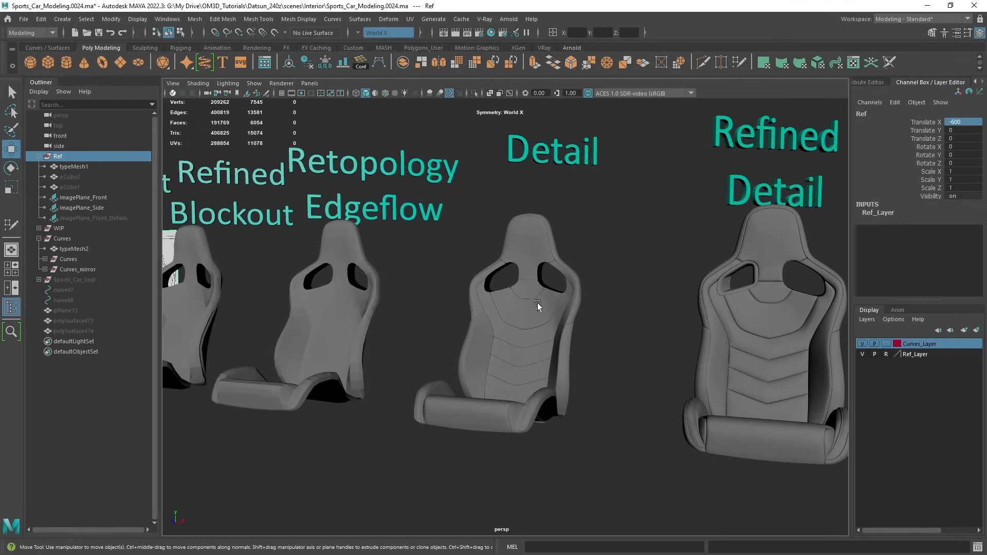
Select the upper chest panel of the Detail seat and turn on wireframe-on-shaded display for the seats.
key(q)
click(537, 303)
scroll(537, 303, down, 3)
alt+drag(537, 303, 513, 315)
alt+drag(513, 317, 693, 461)
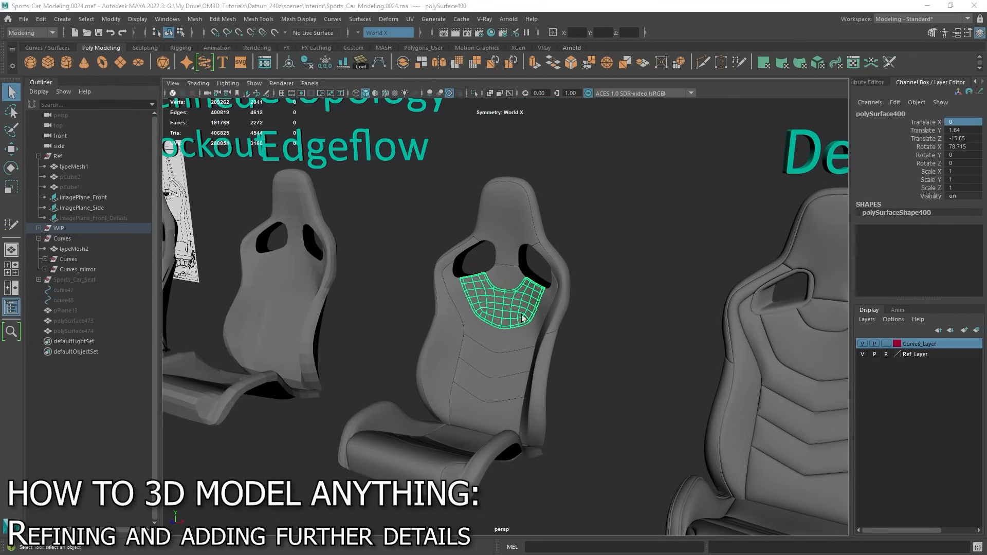
scroll(521, 314, up, 5)
key(alt+5)
mouse_move(609, 314)
alt+middle_down()
mouse_move(521, 306)
mouse_move(609, 322)
alt+middle_up()
scroll(717, 324, down, 1)
alt+middle_drag(489, 321, 599, 317)
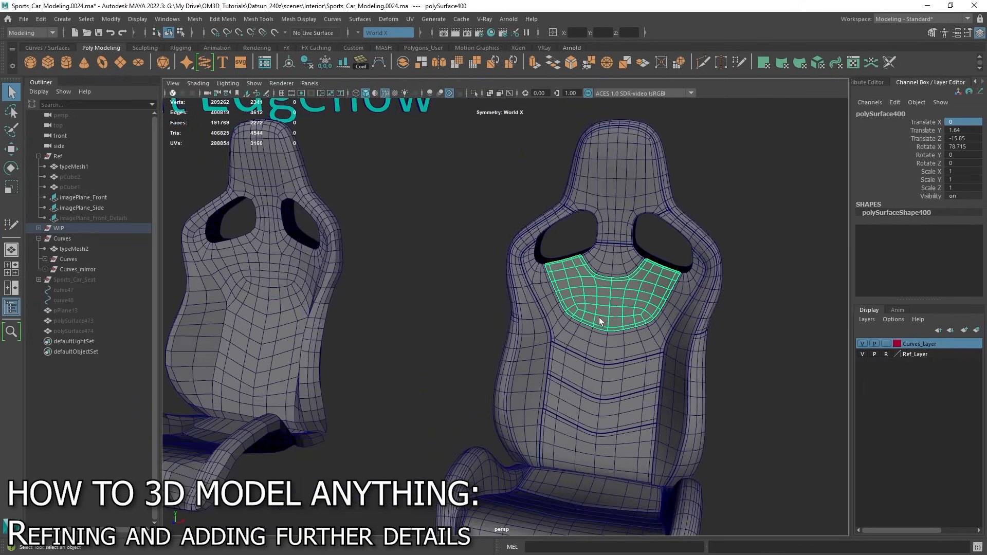
Select the bolster seam edge loops down the left side of the Retopology Edgeflow seat's backrest, as seen from the front.
click(240, 295)
key(f)
alt+drag(312, 292, 464, 207)
scroll(488, 283, up, 4)
scroll(549, 371, up, 3)
right_drag(493, 231, 411, 215)
double_click(418, 211)
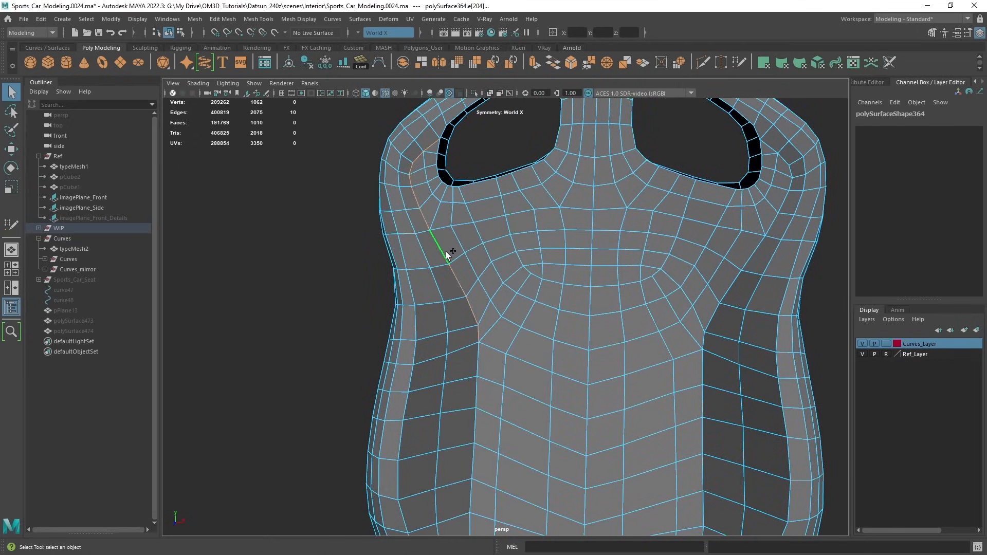
shift+double_click(469, 329)
Add the matching bolster seam edge loops down the right side of the backrest to the selection.
scroll(473, 370, down, 3)
alt+middle_drag(474, 370, 510, 359)
scroll(524, 352, up, 2)
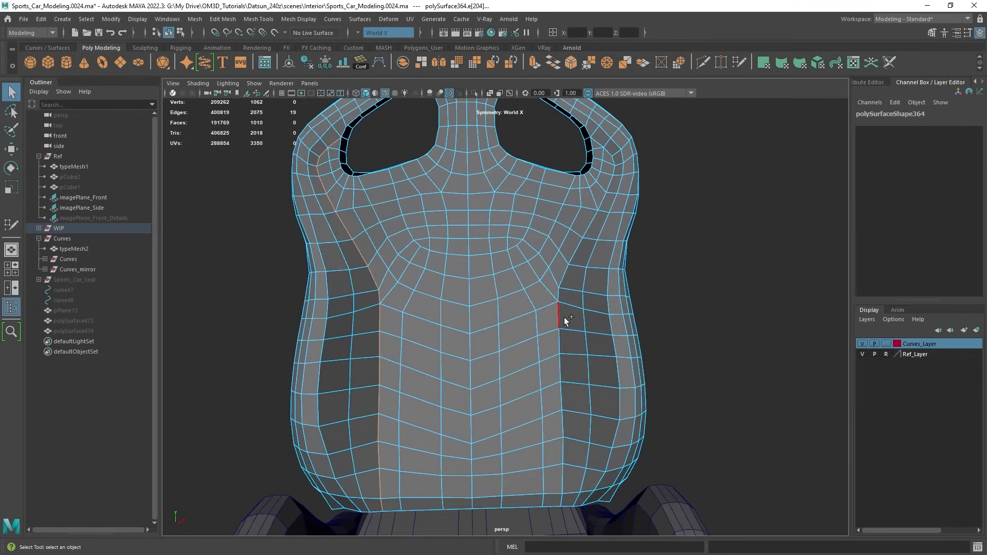
shift+double_click(566, 277)
alt+middle_drag(603, 221, 597, 286)
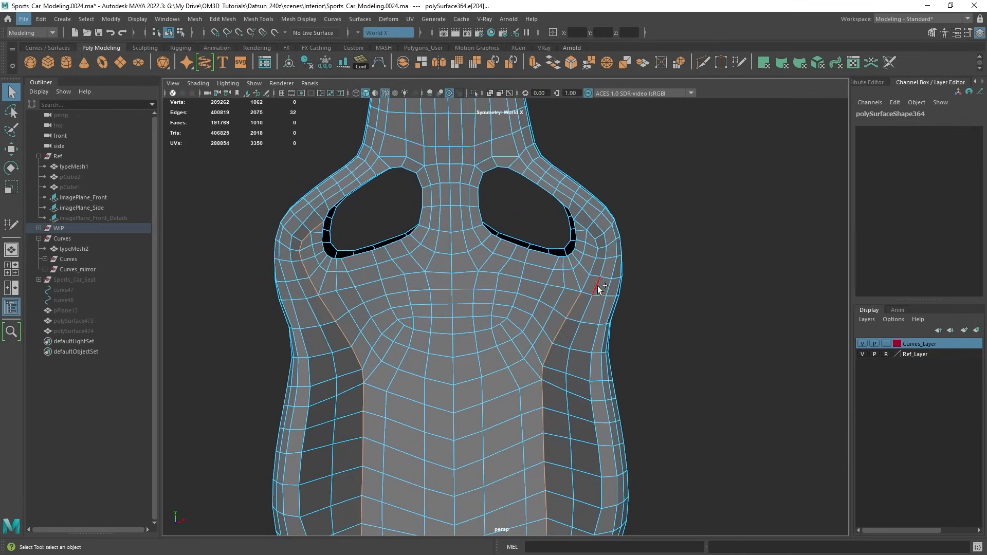
shift+double_click(589, 282)
alt+middle_drag(535, 273, 519, 237)
Return to object selection and duplicate the Retopology Edgeflow seat's backrest mesh.
right_drag(434, 142, 482, 125)
scroll(501, 226, down, 4)
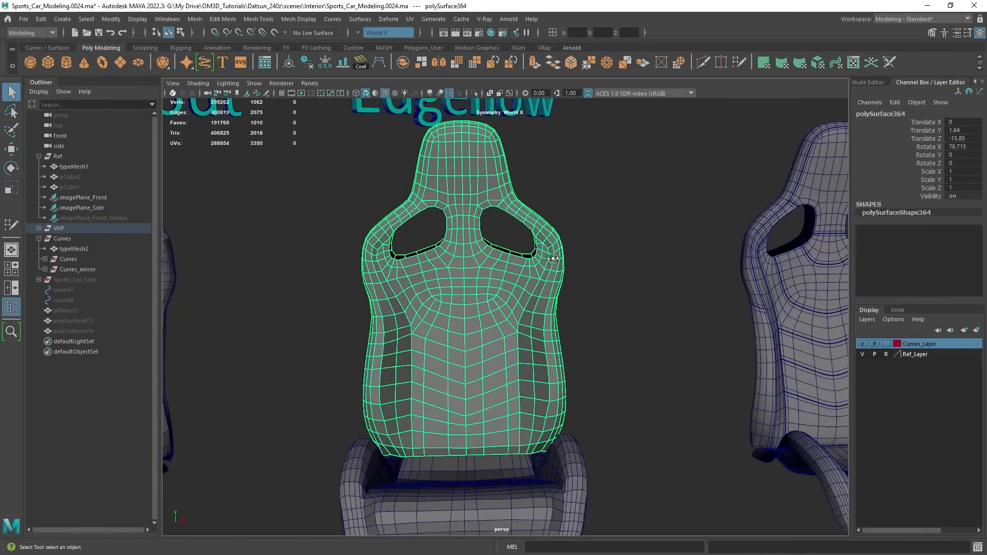
alt+drag(581, 241, 517, 263)
key(ctrl+d)
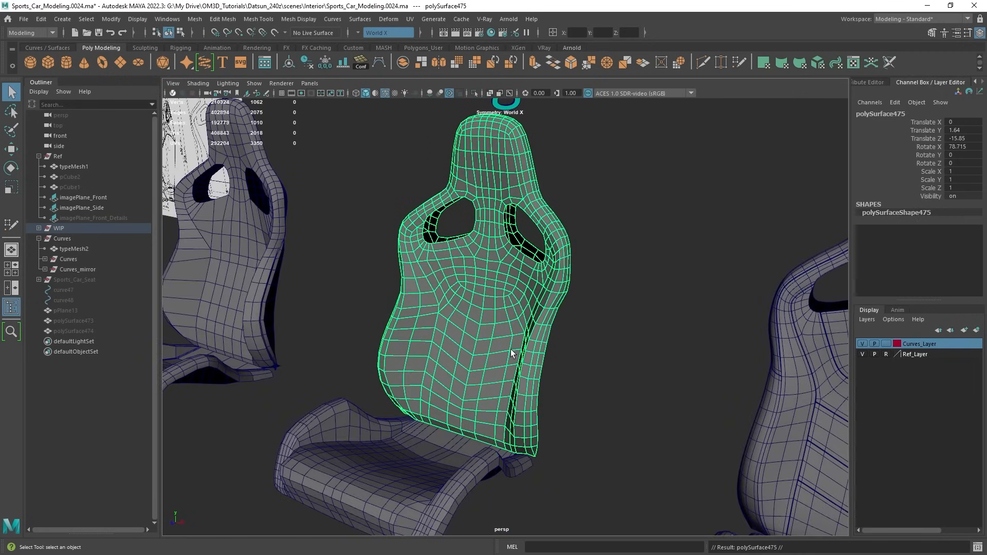
Try to bring the duplicated backrest to the scene centre by moving it along X and setting its Translate X to 0.
key(w)
scroll(544, 307, down, 8)
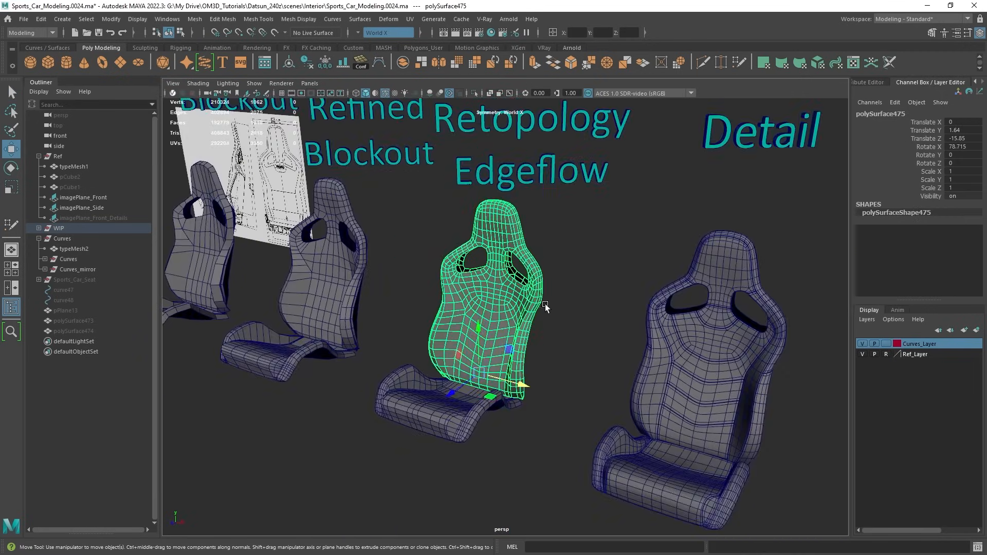
drag(538, 355, 607, 368)
alt+middle_drag(741, 324, 547, 337)
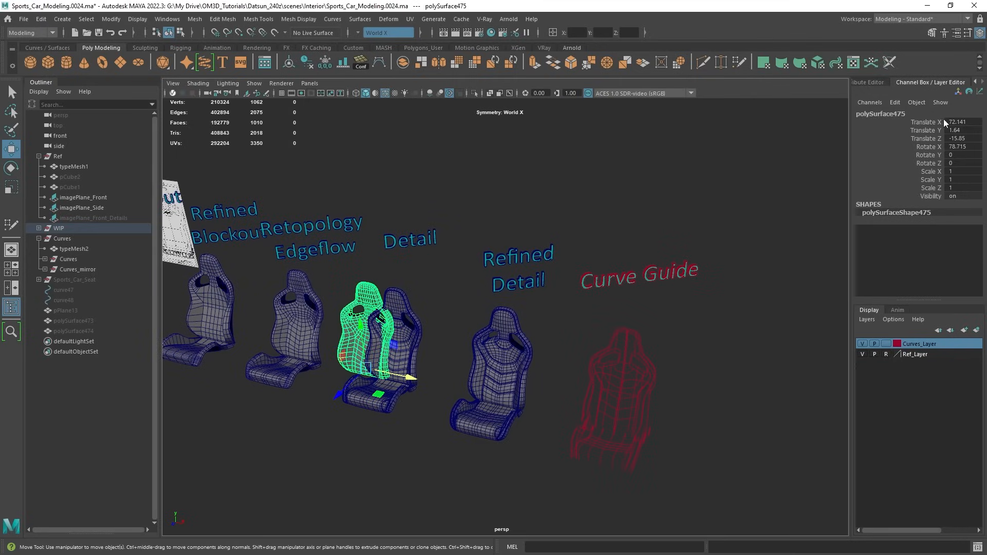
click(958, 122)
text(0)
key(Return)
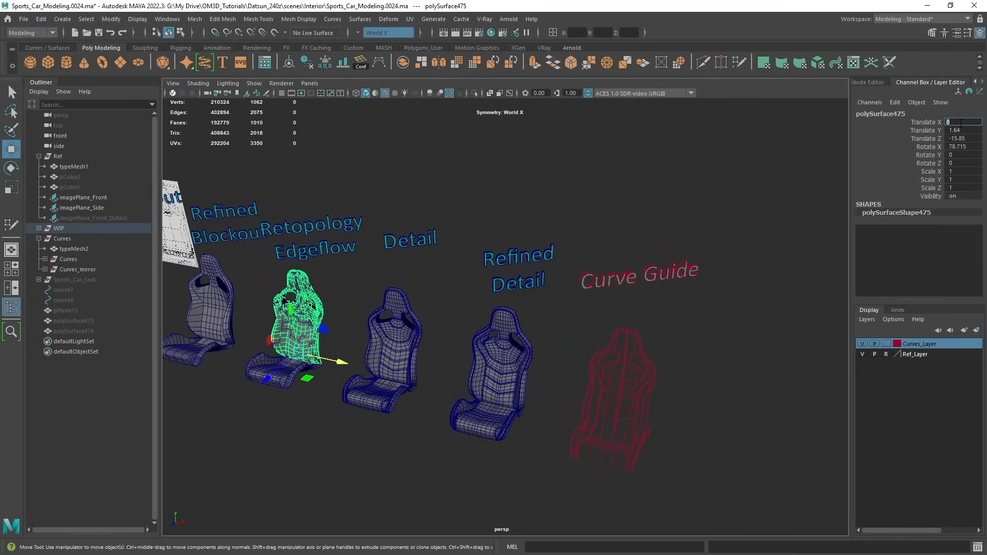
Unparent the duplicated backrest from its group and set its Translate X to 0.
alt+middle_drag(378, 293, 410, 247)
key(shift+p)
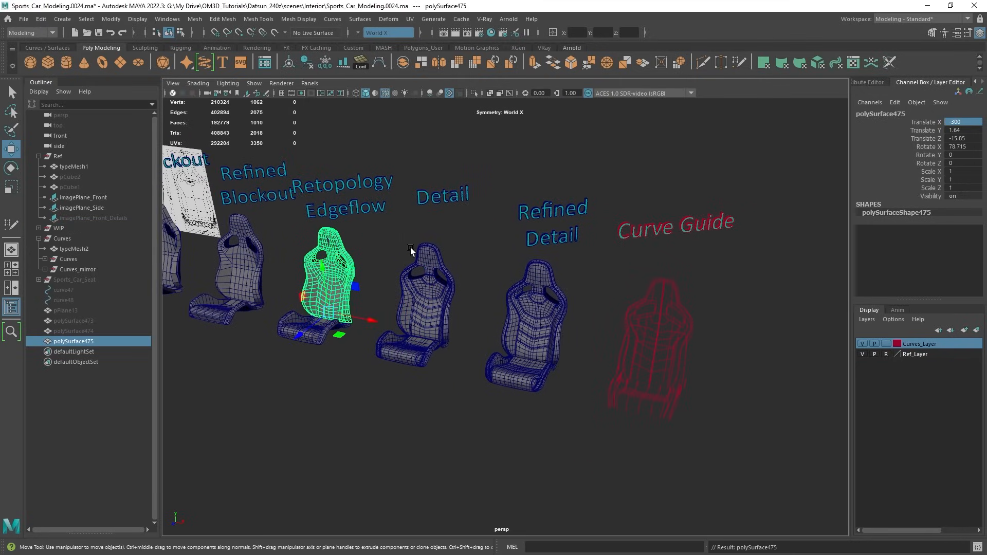
click(960, 122)
text(0)
key(Return)
Isolate the duplicated backrest in the perspective view and select its bolster seam edge loops on both sides.
key(ctrl+1)
key(f)
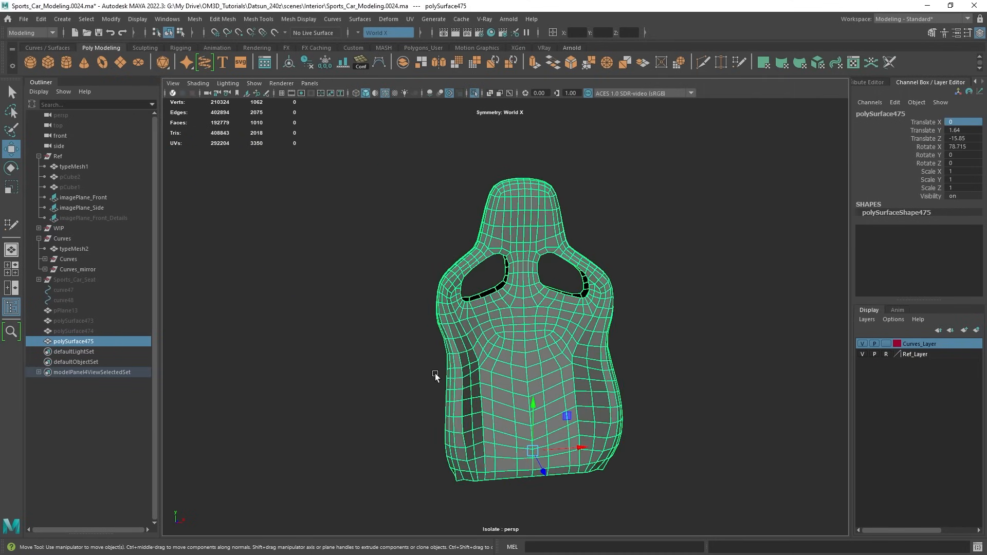
scroll(434, 377, up, 8)
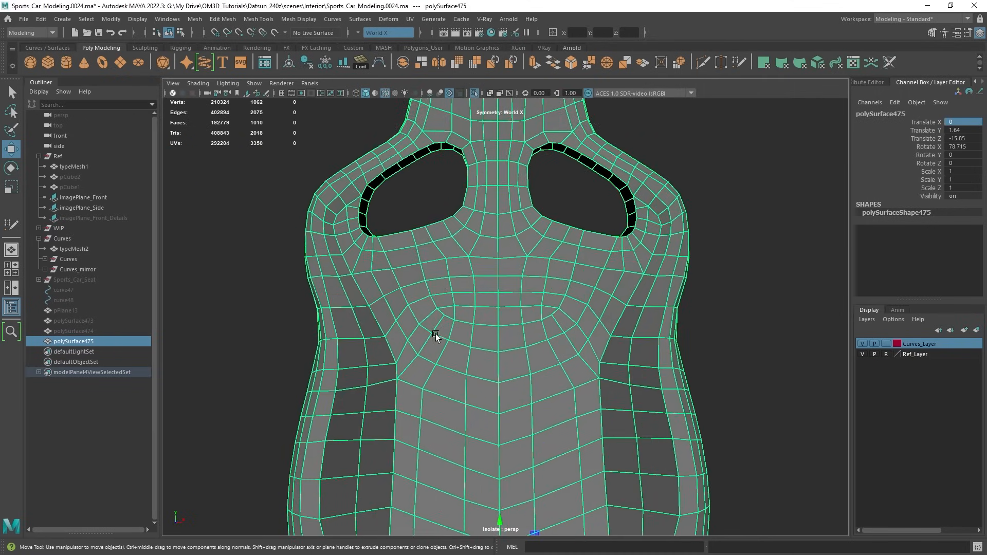
key(F10)
double_click(337, 244)
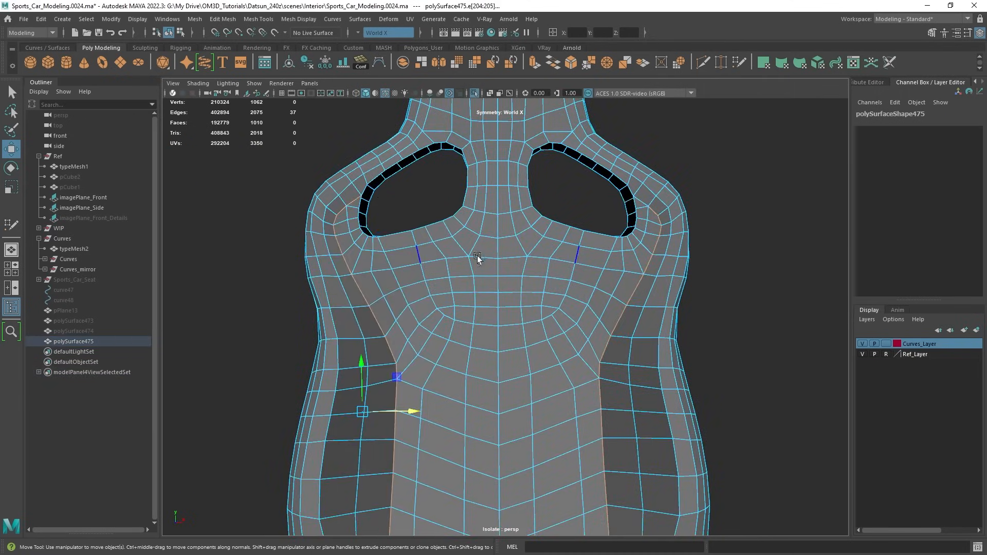
Add two V-shaped edge rows across the backrest's centre panel, between the bolster seams, to the selection.
scroll(478, 257, down, 2)
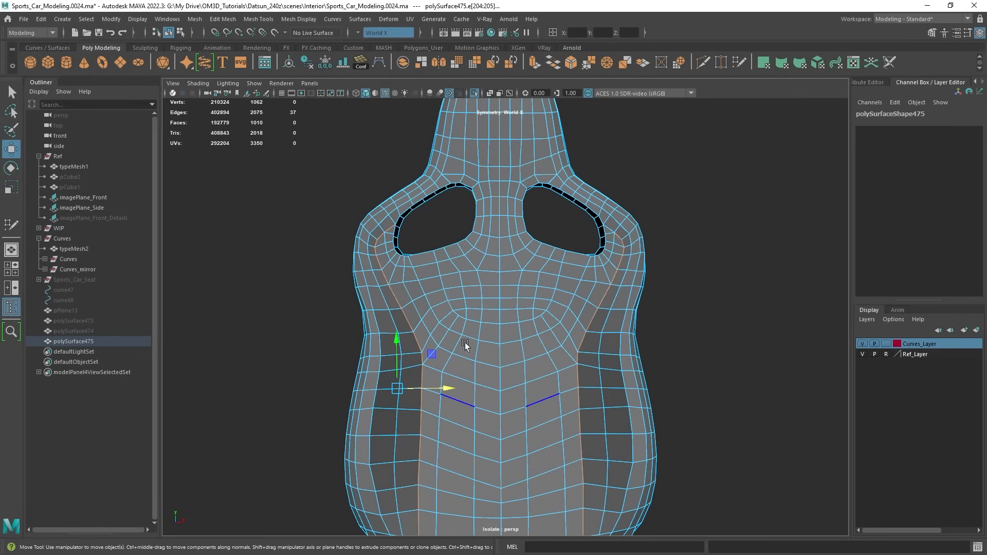
alt+drag(465, 342, 481, 369)
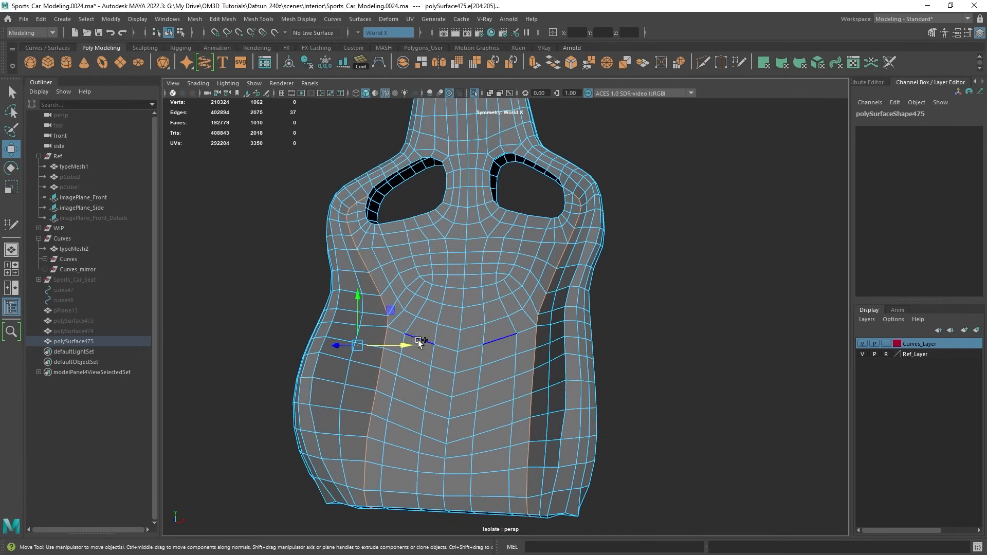
shift+double_click(461, 349)
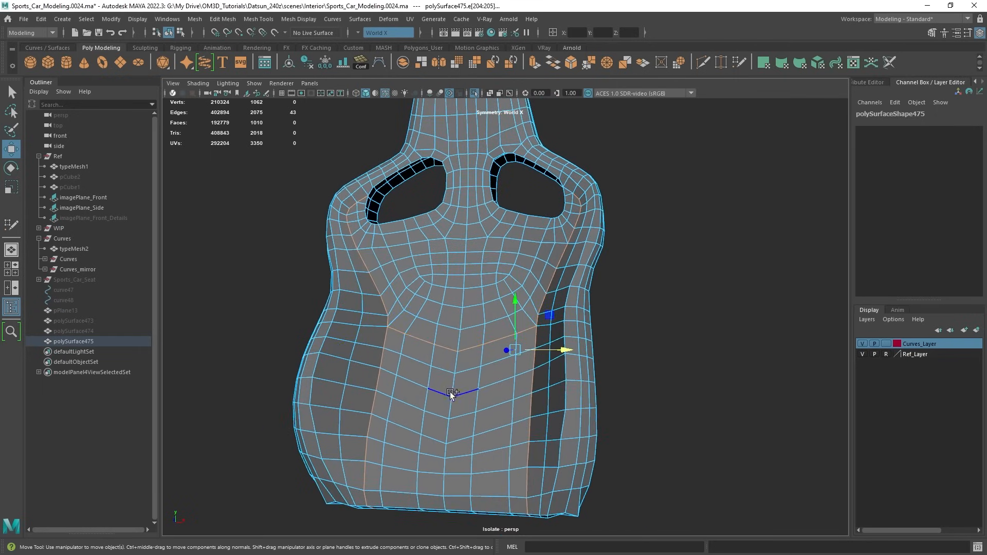
shift+double_click(384, 392)
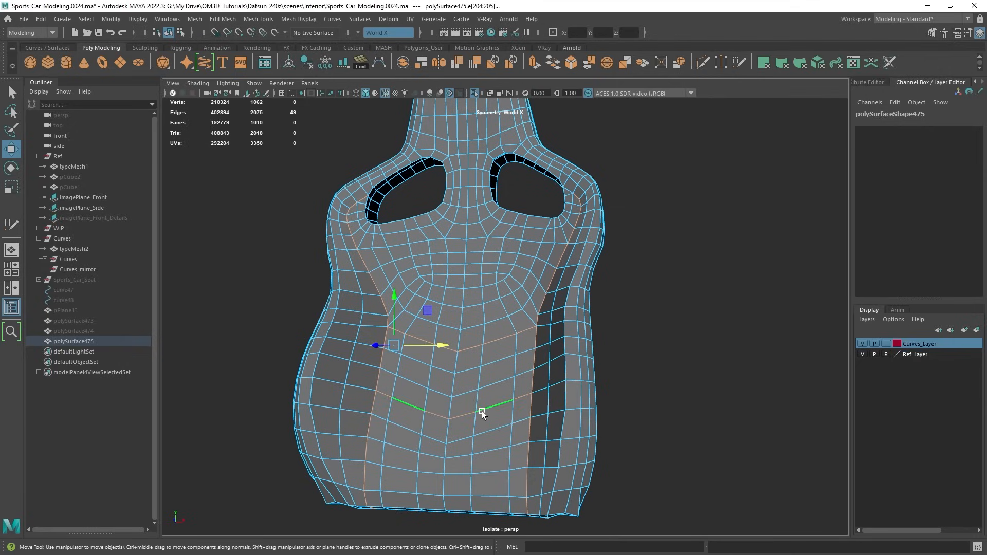
scroll(482, 412, down, 5)
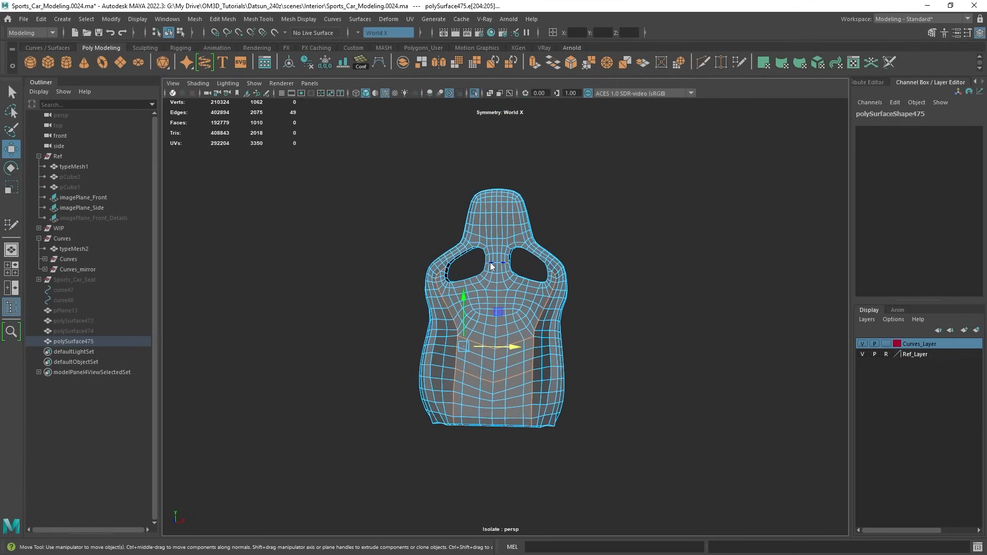
Return to object selection and show the backrest in the four-view layout, with the whole lower back in the front view.
key(F8)
key(q)
key(space)
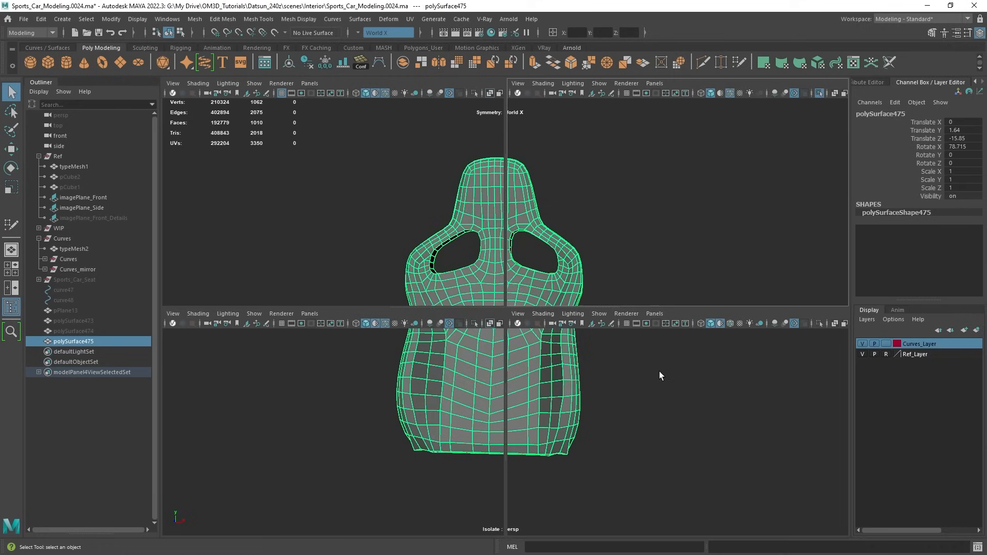
scroll(310, 429, down, 4)
alt+middle_drag(310, 429, 390, 390)
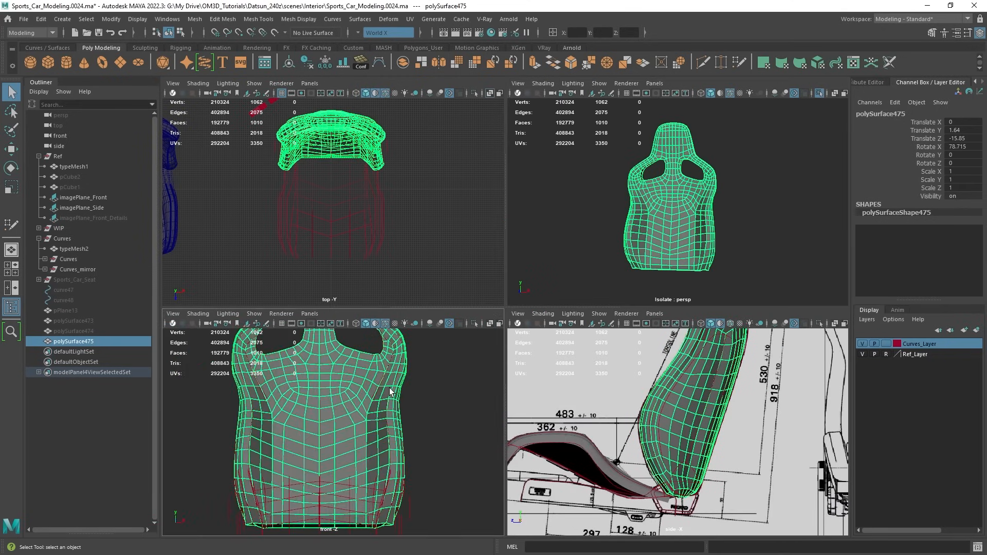
key(ctrl+1)
scroll(389, 388, down, 3)
key(ctrl+1)
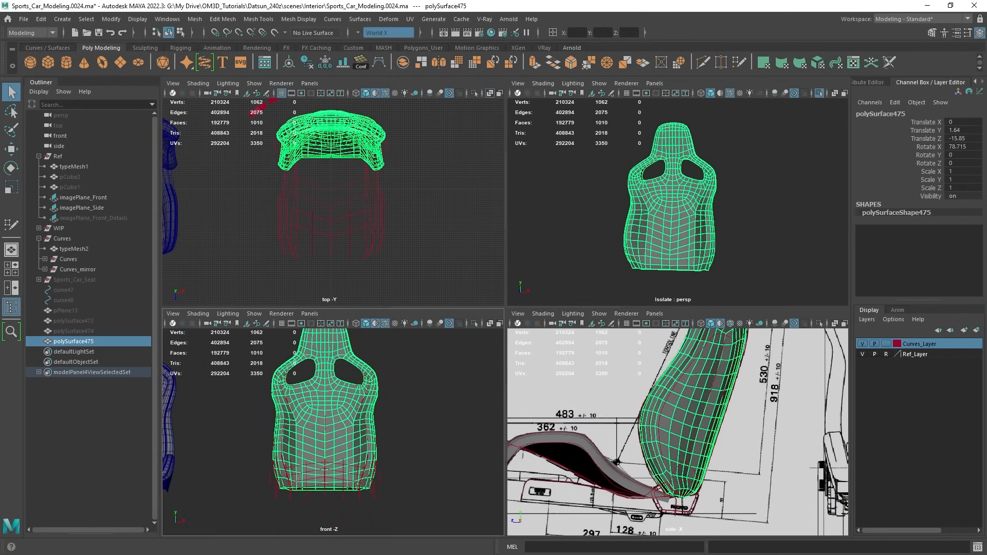
Switch to the browser to look over the channel's 3D Car Modeling videos, and return to Maya.
key(alt+Tab)
scroll(465, 374, up, 2)
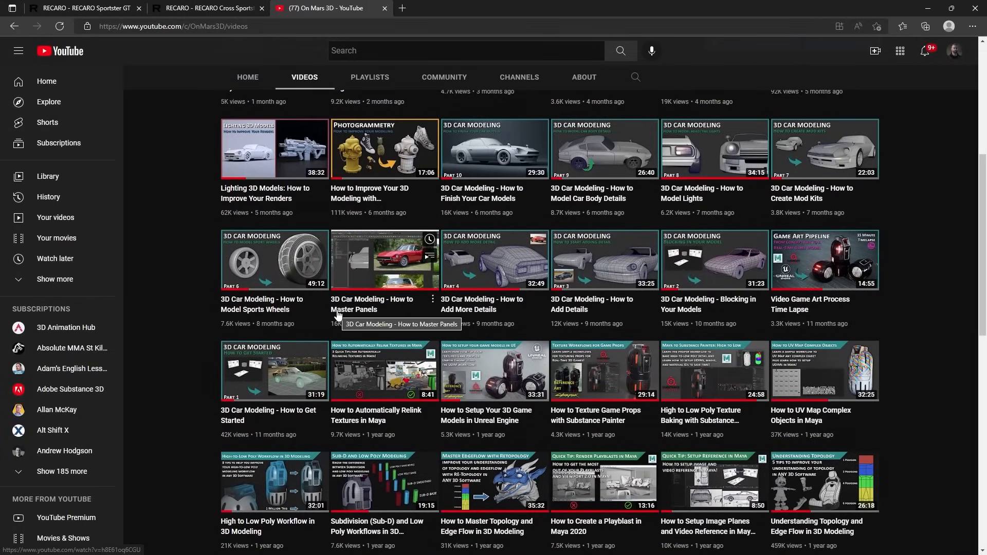
key(alt+Tab)
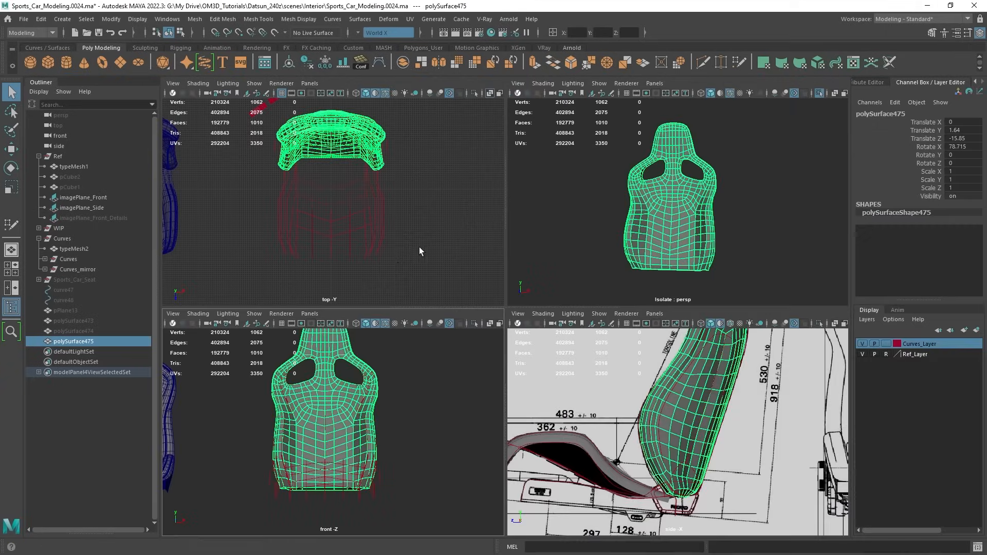
scroll(341, 401, up, 5)
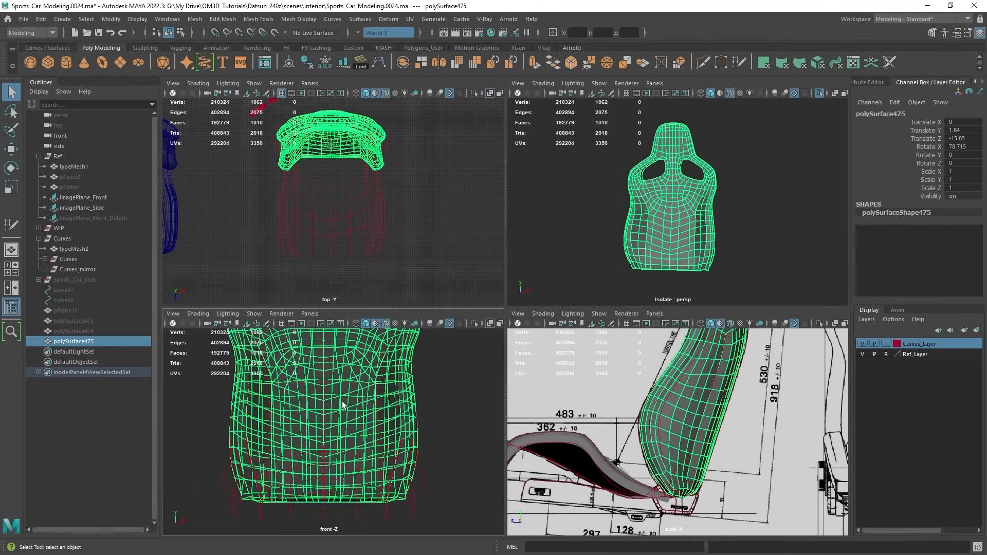
key(5)
scroll(346, 404, down, 8)
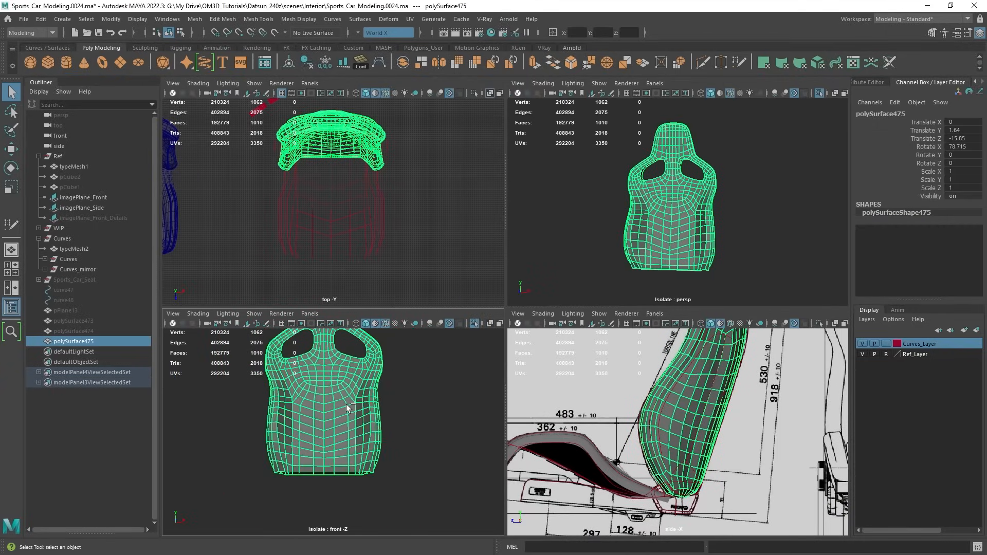
scroll(368, 411, up, 3)
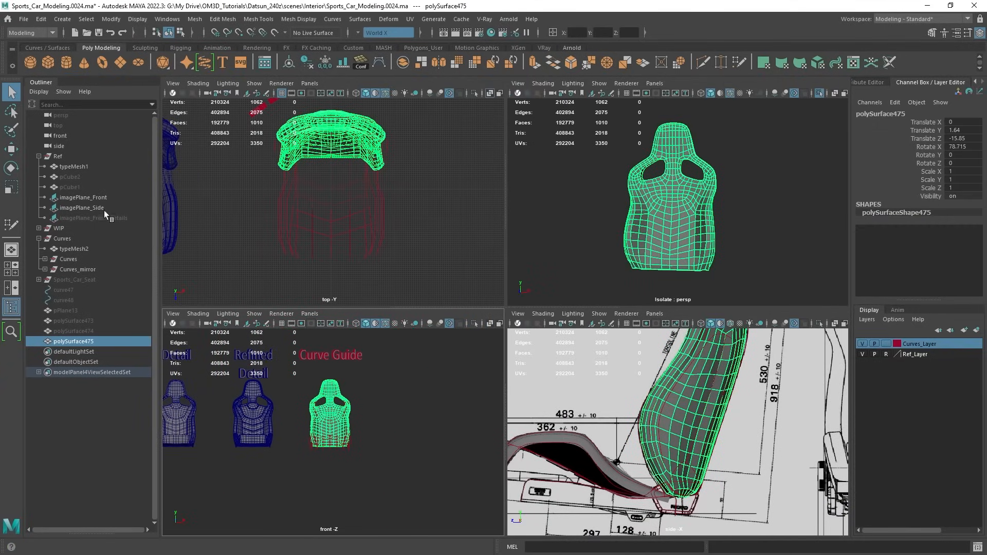
Select the Ref group, keep Ref_Layer visible, and set the group's Translate X to 0.
click(60, 156)
click(862, 354)
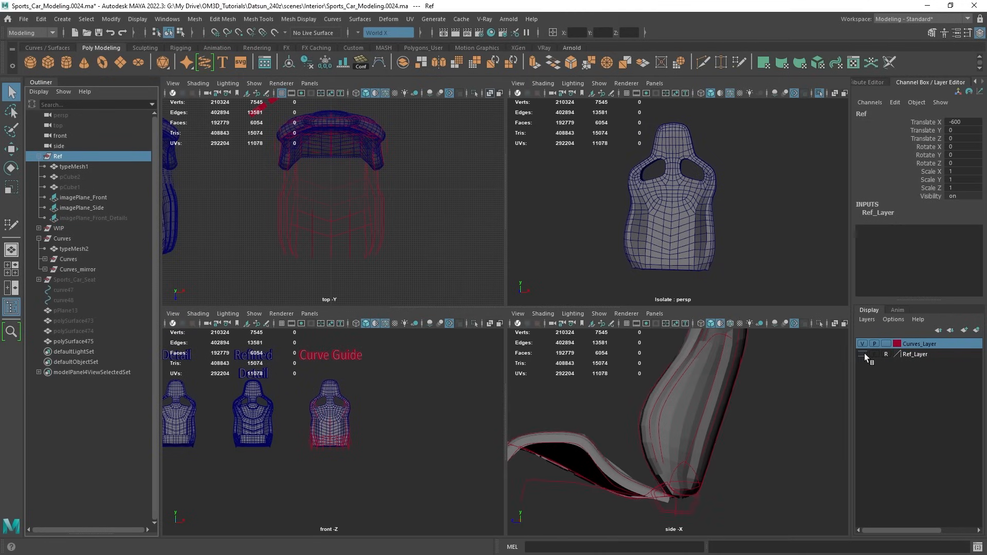
click(862, 354)
scroll(337, 426, down, 4)
scroll(308, 417, up, 2)
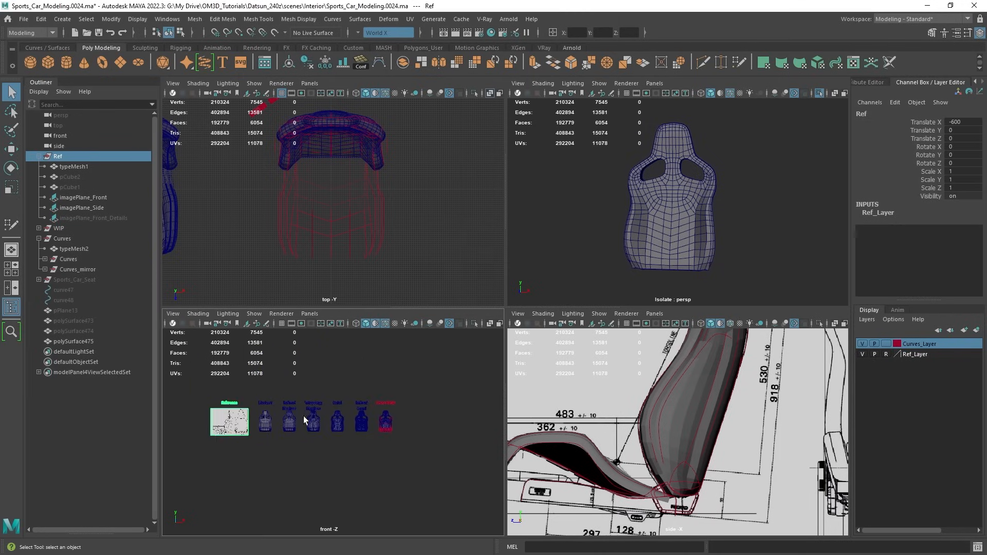
double_click(956, 122)
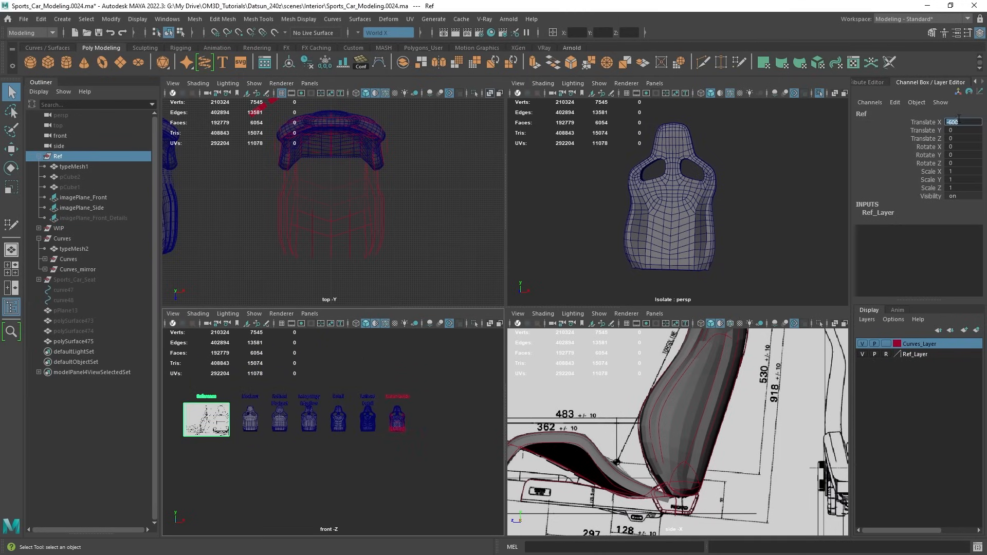
text(0)
key(Return)
scroll(369, 430, up, 5)
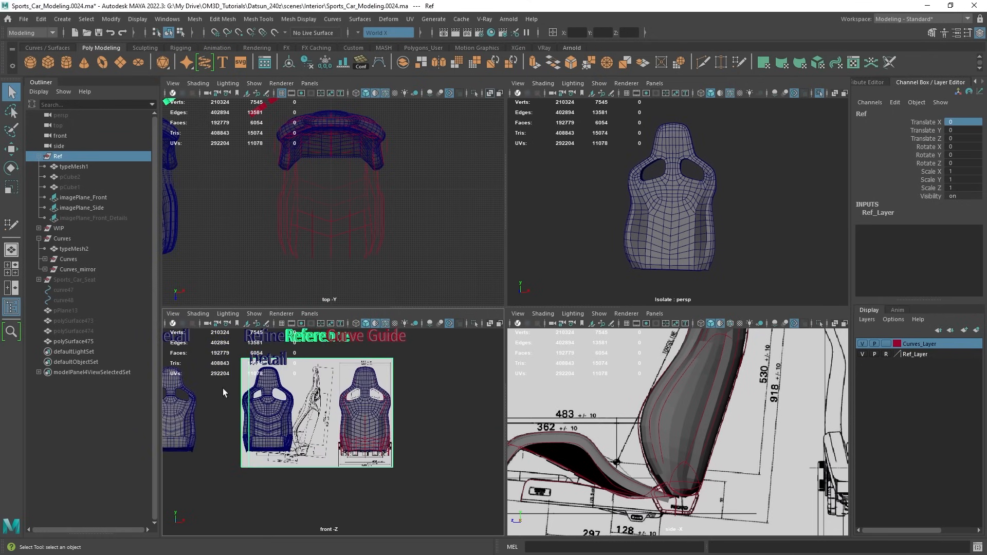
Select the duplicated backrest and isolate it in the front view.
click(73, 341)
scroll(329, 411, up, 3)
key(ctrl+1)
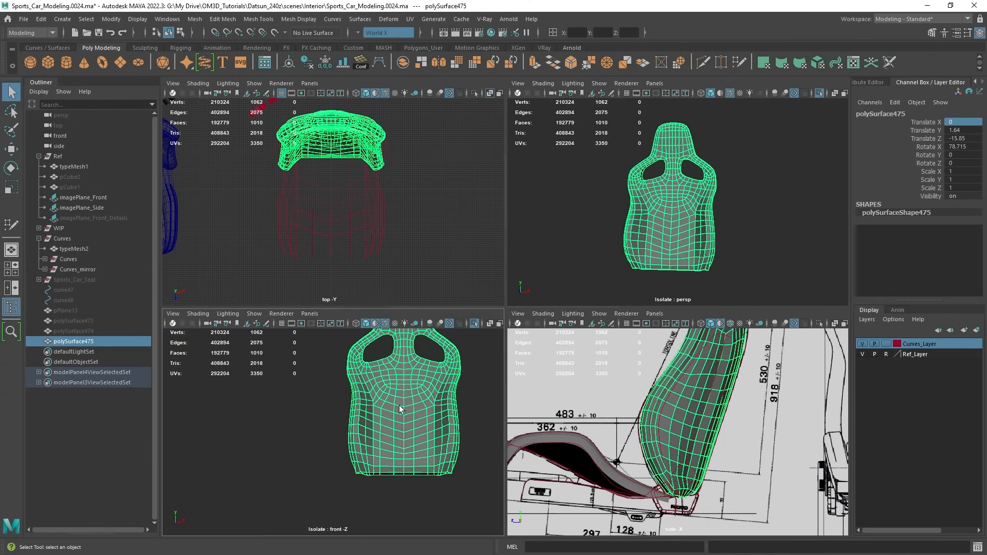
End the front view's isolation and maximize the perspective view, framing the backrest from an angle.
key(f)
key(ctrl+1)
scroll(360, 412, up, 1)
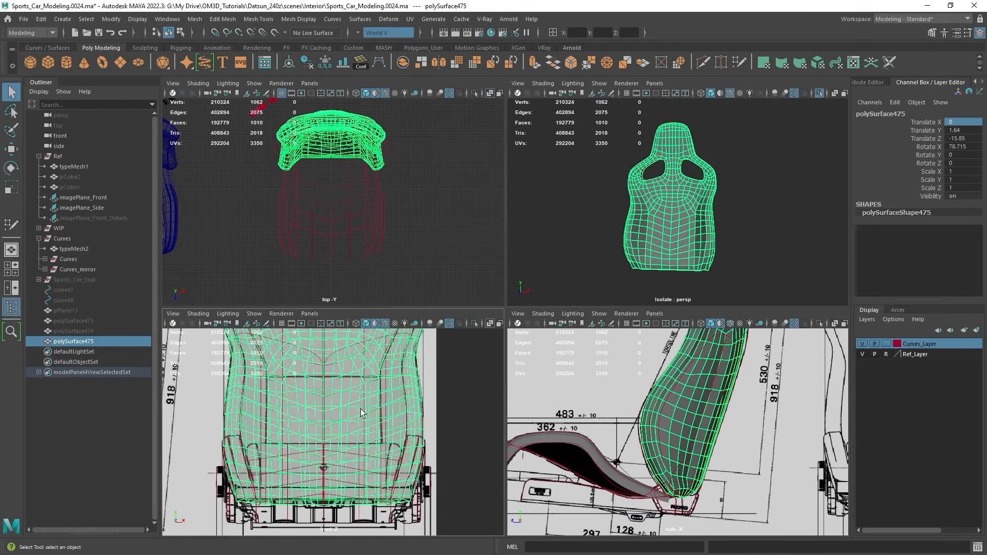
scroll(359, 408, down, 3)
key(4)
key(space)
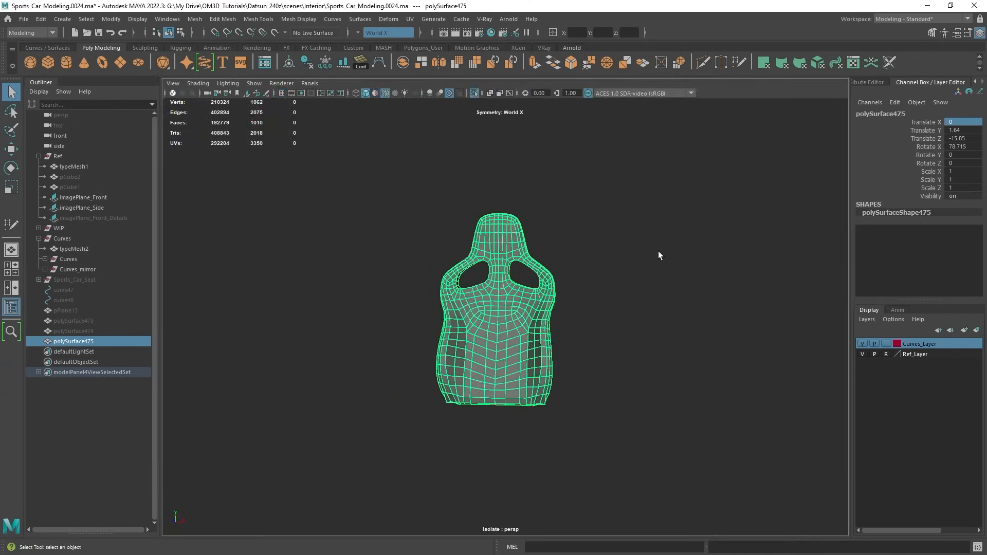
alt+drag(658, 252, 553, 322)
key(f)
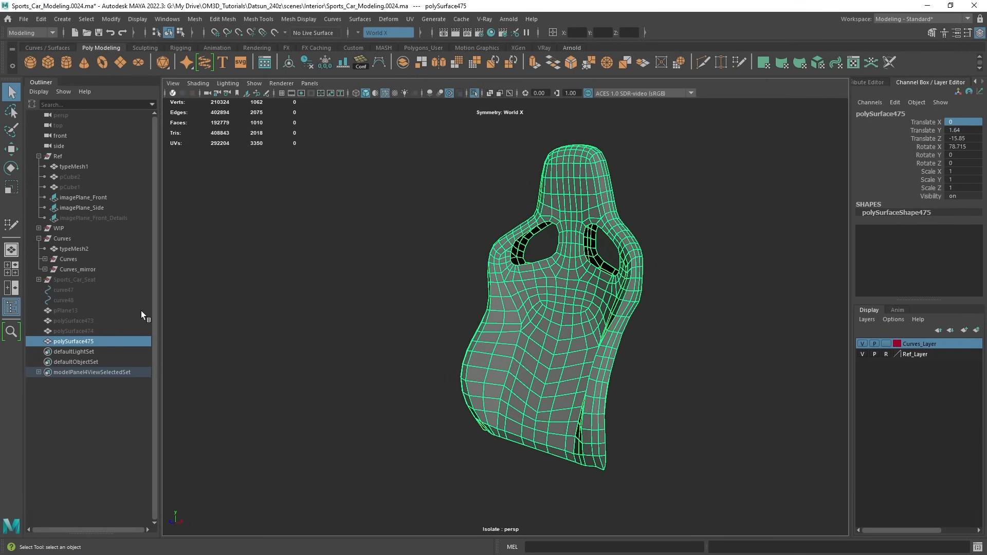
Isolate the backrest together with the Curves group in the perspective view, and select the backrest again.
ctrl+click(55, 239)
key(ctrl+1)
key(ctrl+1)
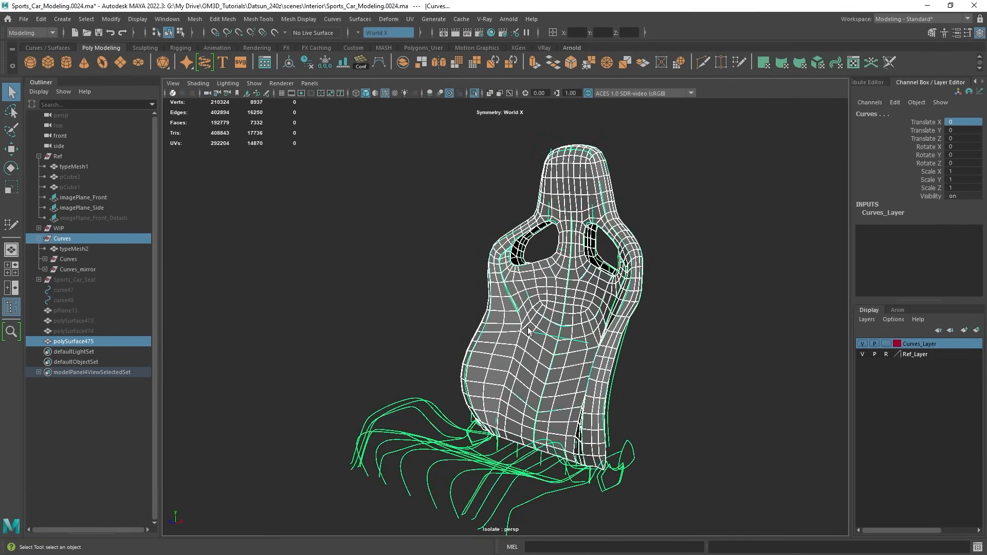
scroll(628, 356, up, 6)
click(553, 329)
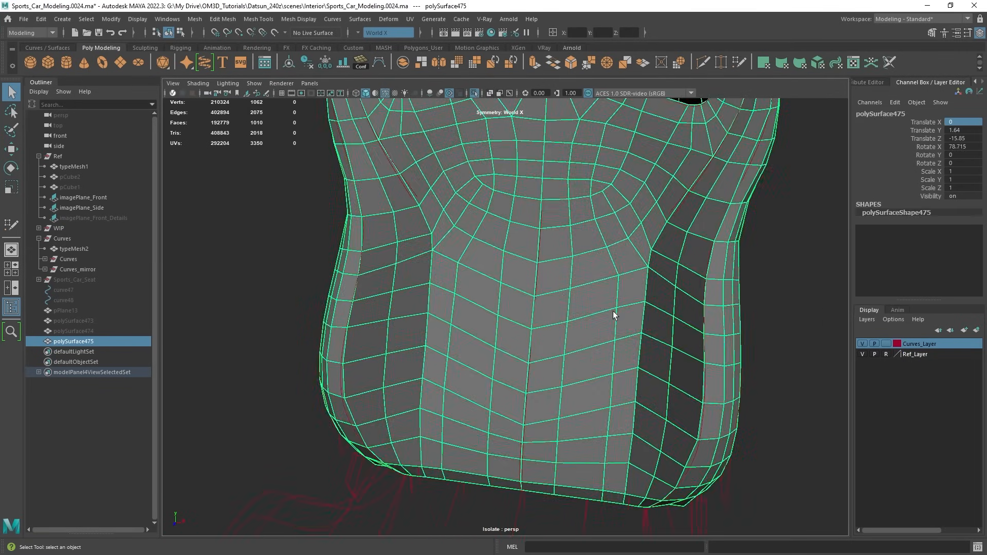
Switch the backrest to edge selection and compare the highlighted seam edges on the centre panel with the guide curves.
scroll(613, 310, up, 3)
scroll(553, 312, down, 2)
key(5)
right_click(546, 264)
click(502, 260)
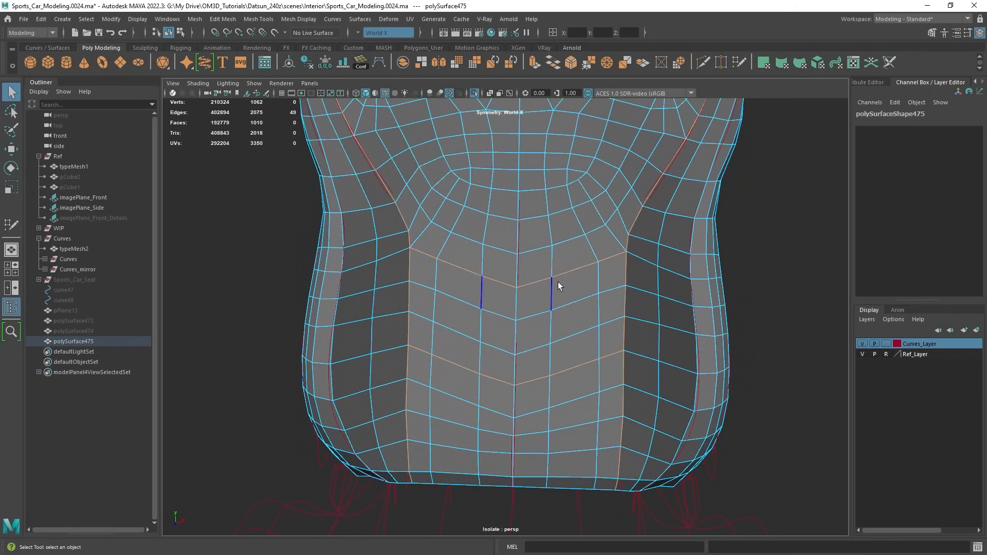
mouse_move(533, 378)
alt+mouse_down()
mouse_move(480, 390)
mouse_move(486, 350)
mouse_move(504, 381)
alt+mouse_up()
scroll(481, 378, up, 5)
key(4)
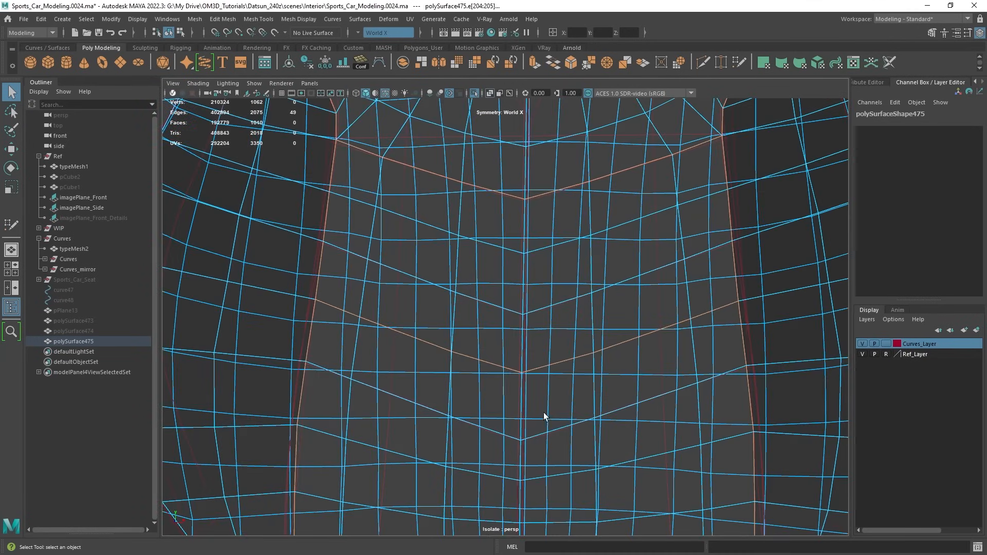
Replace the lower cross seam's selected edges on the centre panel with the edge row directly below.
click(549, 368)
ctrl+double_click(548, 367)
key(alt+x)
shift+click(556, 428)
shift+click(631, 404)
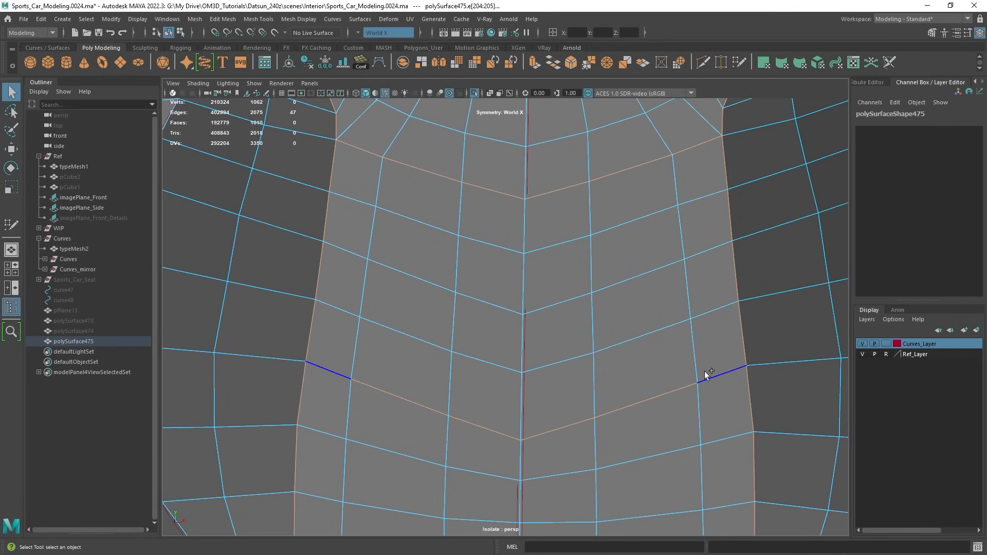
shift+click(705, 373)
Replace the upper cross seam's selected edges on the centre panel with the next row down.
scroll(707, 373, down, 5)
alt+drag(684, 376, 529, 370)
key(alt+x)
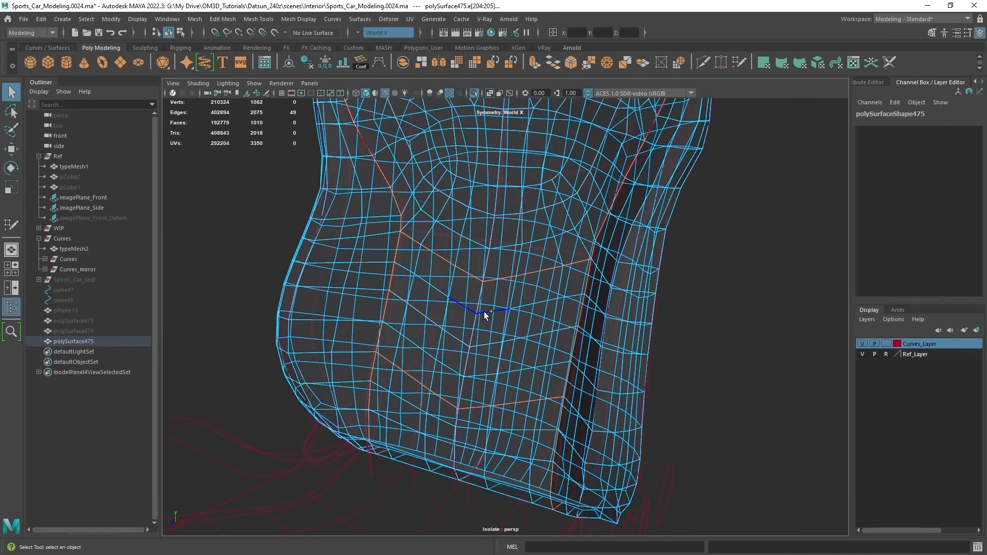
shift+click(525, 303)
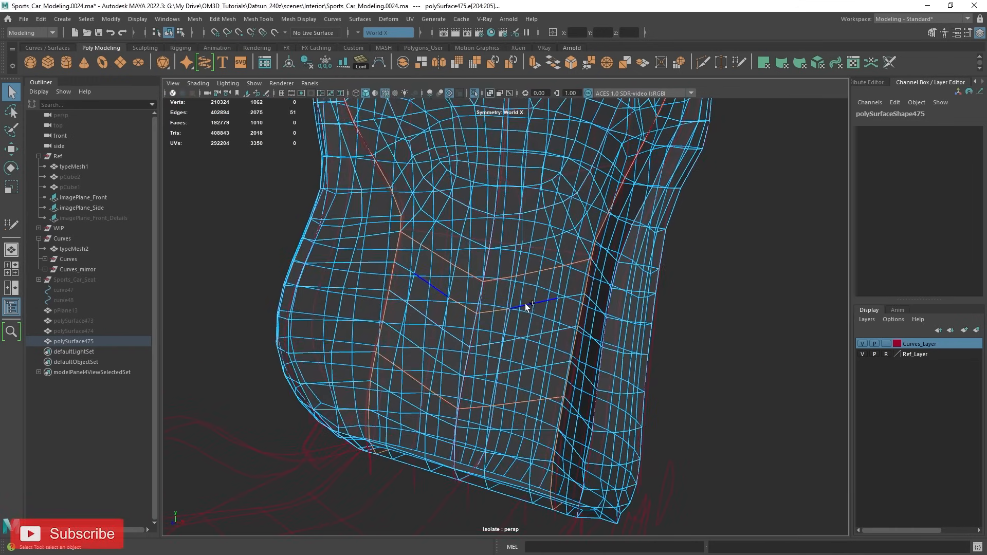
shift+click(568, 296)
alt+drag(568, 301, 603, 291)
key(alt+x)
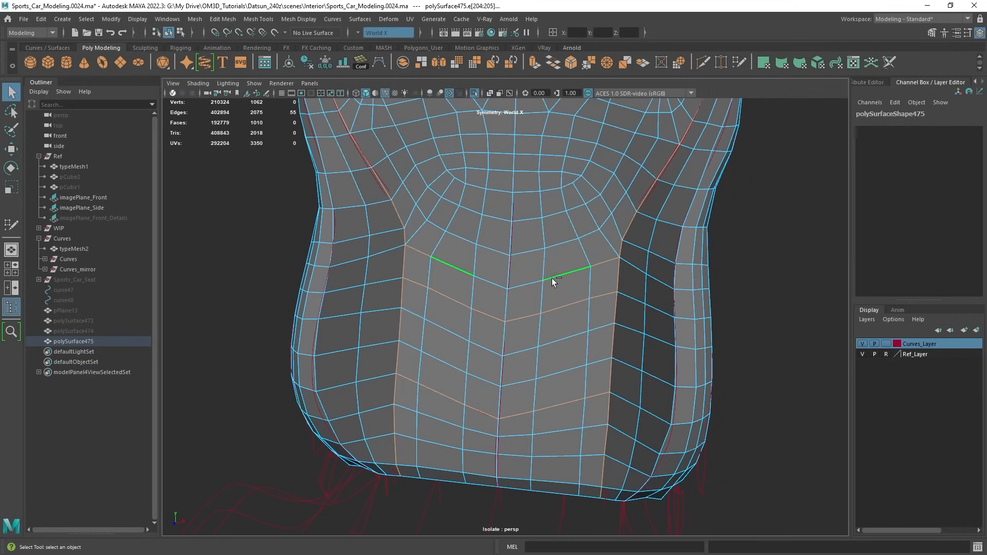
ctrl+click(553, 278)
ctrl+click(609, 267)
Add the curved edge row above the cross seams to the selection, following it outward and up to the shoulder openings.
shift+click(529, 255)
shift+click(562, 246)
shift+click(593, 227)
alt+middle_drag(609, 230, 584, 313)
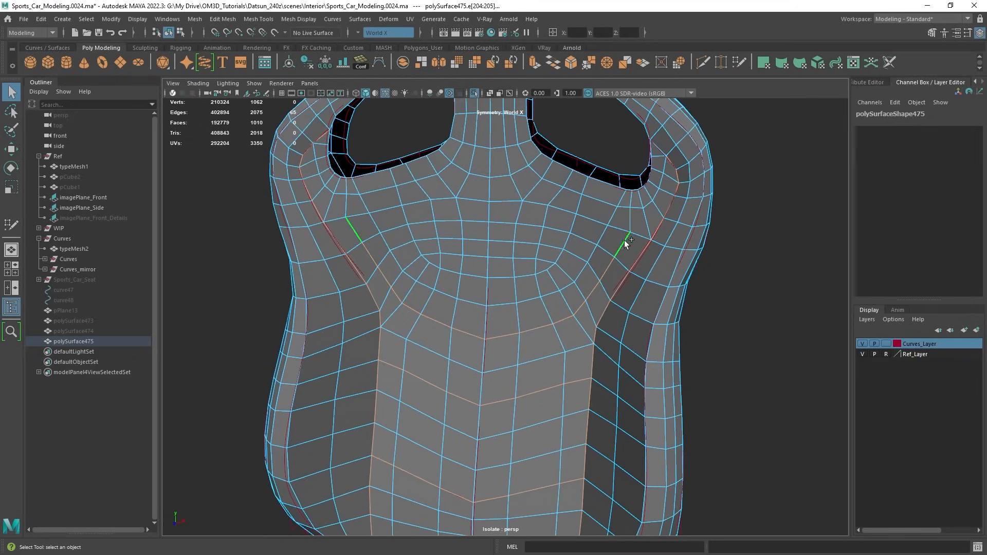
alt+drag(631, 205, 566, 197)
shift+click(577, 190)
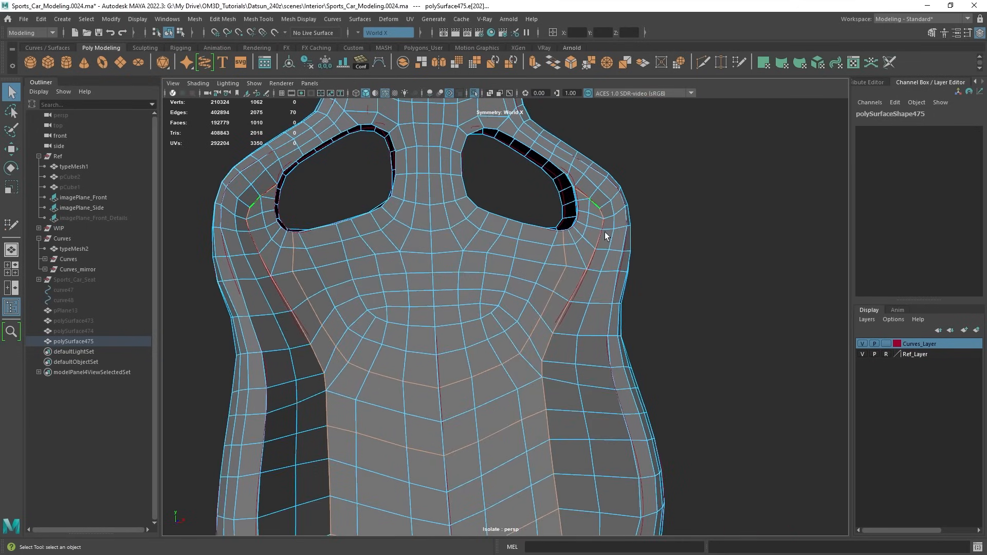
Extend the selected cross seam edges from the centre panel onto both side bolsters.
alt+drag(604, 233, 586, 186)
alt+drag(575, 353, 456, 337)
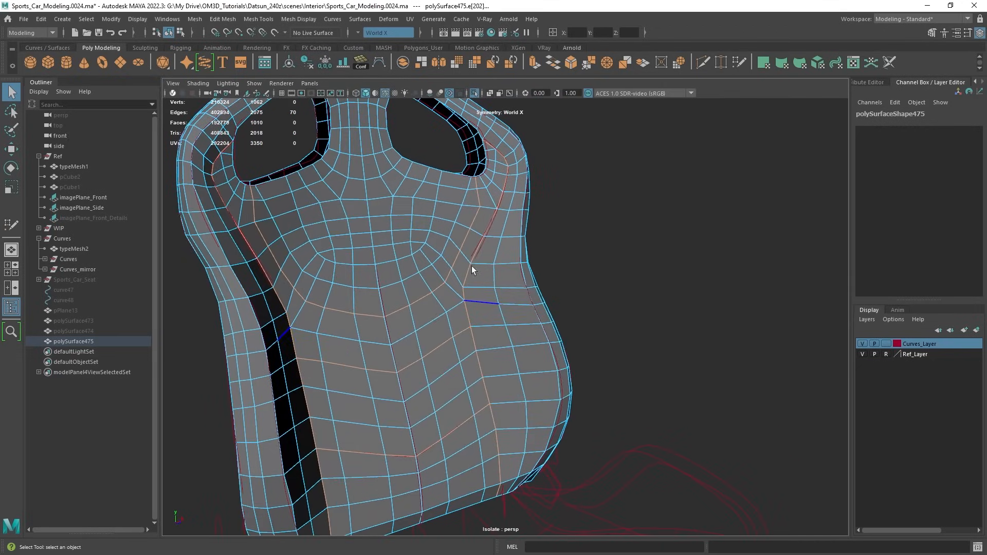
alt+right_drag(470, 266, 471, 309)
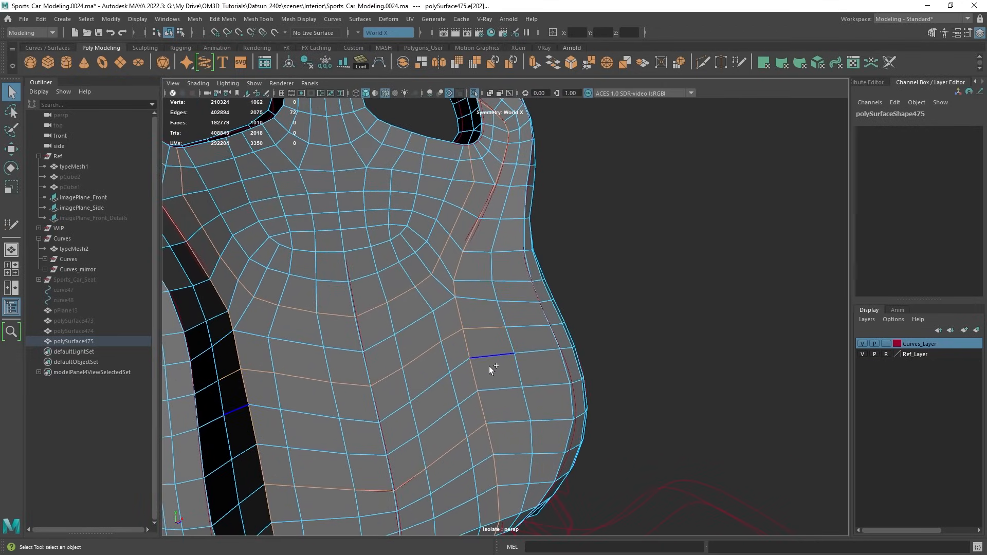
shift+double_click(508, 422)
scroll(505, 424, down, 3)
alt+middle_drag(501, 427, 519, 344)
scroll(507, 386, up, 2)
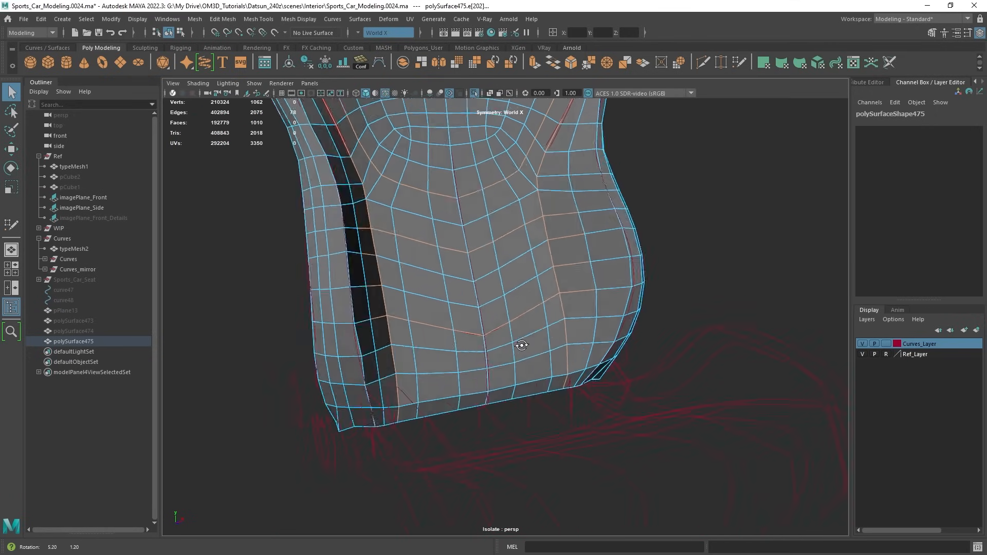
Compare the selected seam edges with the guide curves by temporarily highlighting the Curves group, and restore the edge selection.
key(alt+x)
mouse_move(520, 343)
alt+mouse_down()
mouse_move(483, 353)
mouse_move(515, 340)
alt+mouse_up()
scroll(516, 329, up, 3)
key(alt+x)
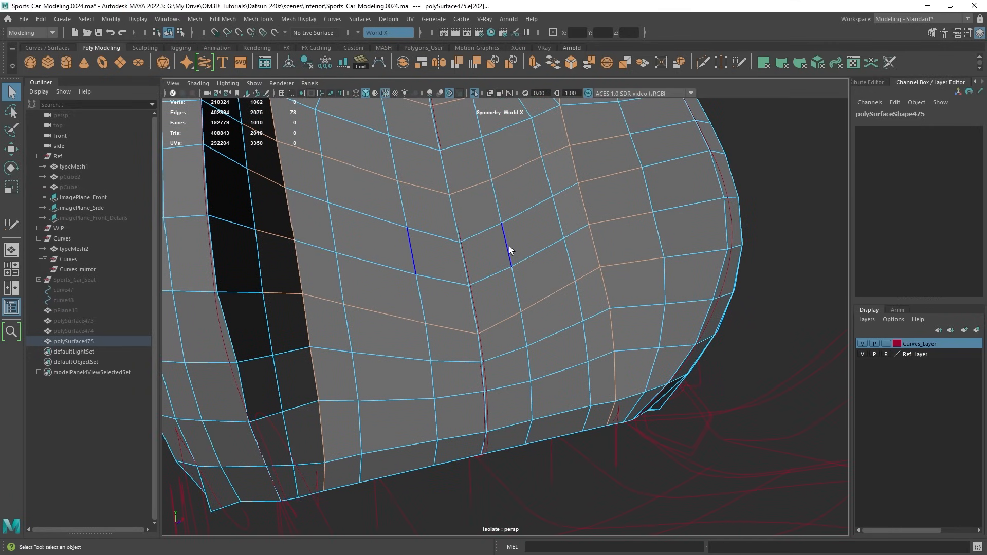
key(alt+x)
click(72, 241)
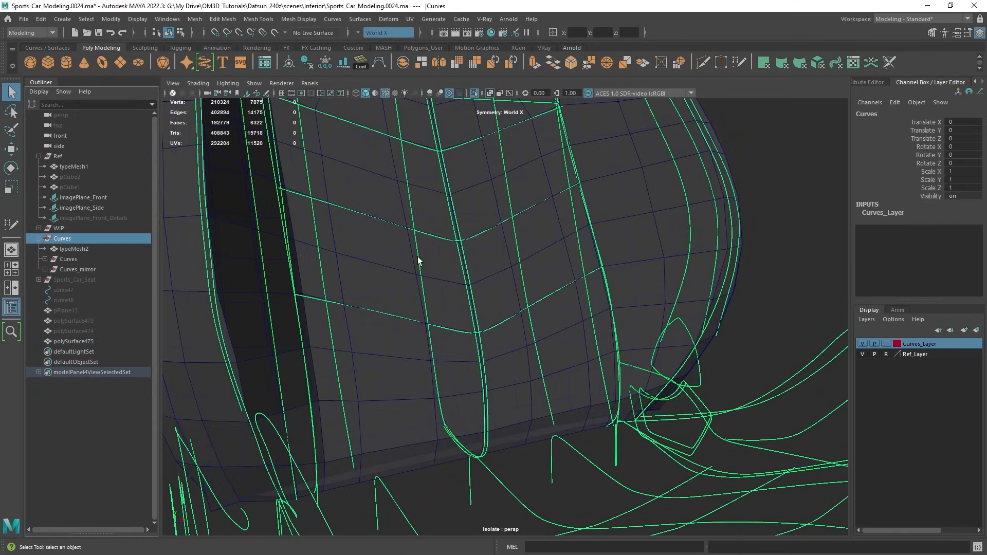
alt+drag(417, 258, 450, 309)
key(ctrl+z)
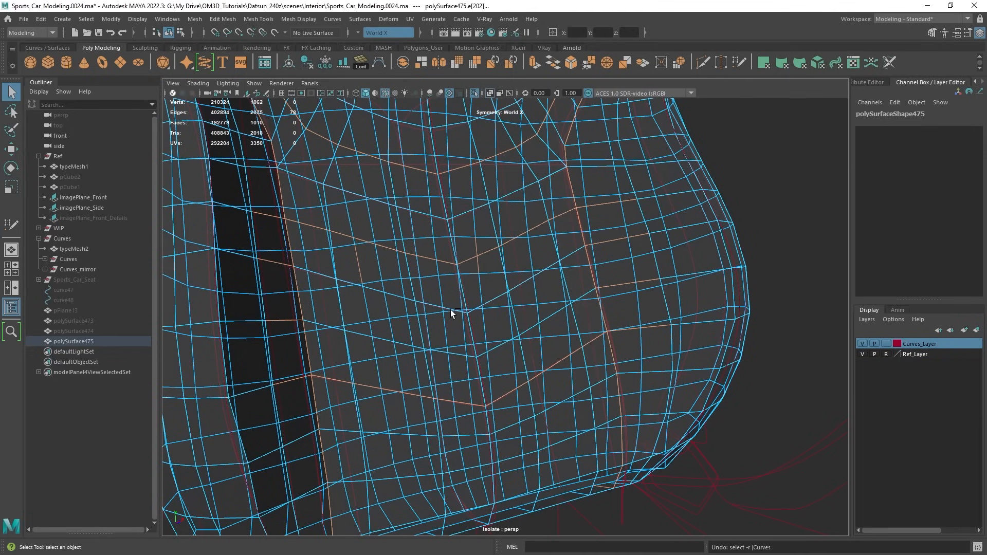
key(ctrl+y)
key(ctrl+z)
Shift the middle cross seam's edge selection one row down and deselect the unneeded seam edges on the bolsters.
click(467, 260)
ctrl+shift+click(487, 301)
ctrl+shift+click(531, 277)
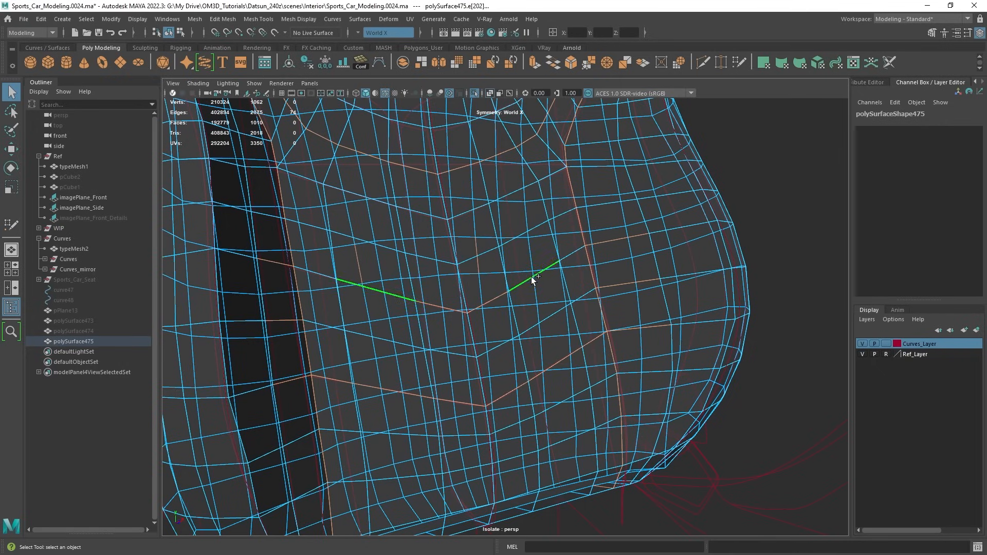
ctrl+click(621, 282)
Add the cross edge row just below the curved upper seam to the selection across the centre panel.
key(alt+x)
alt+middle_drag(659, 265, 650, 339)
key(alt+x)
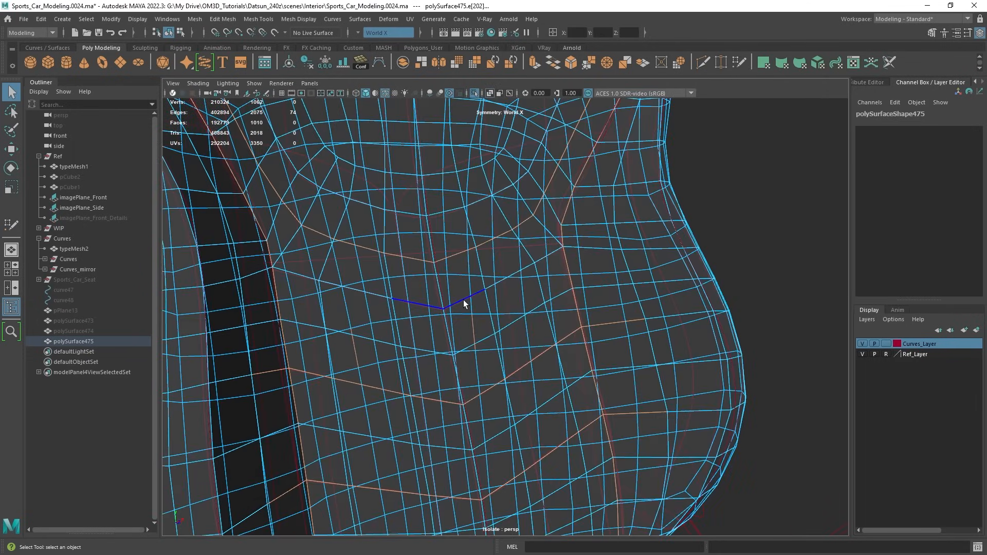
ctrl+shift+click(464, 300)
ctrl+shift+click(548, 251)
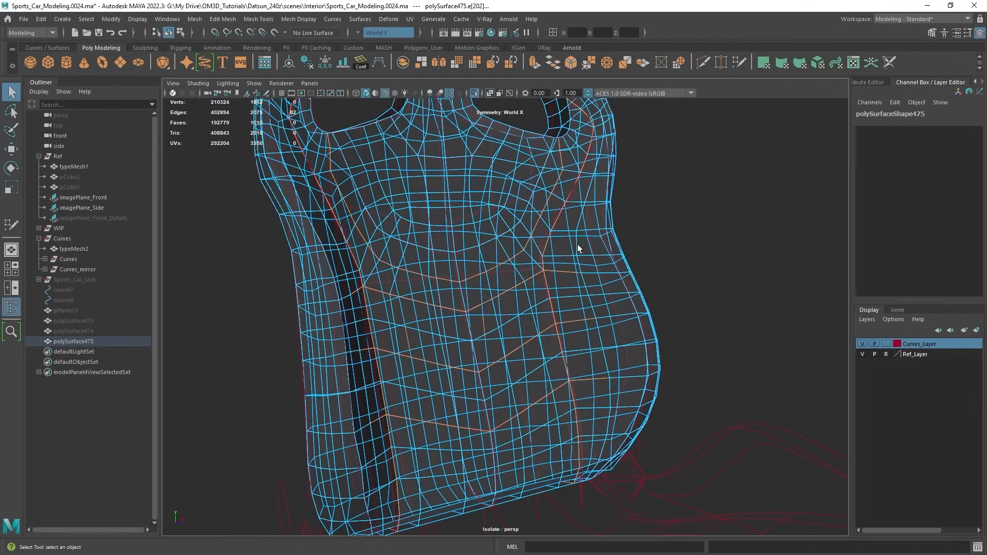
Move the curved upper seam's edge selection one row higher on the centre panel, following the guide curves.
scroll(587, 242, down, 3)
key(alt+x)
key(alt+x)
mouse_move(465, 371)
alt+mouse_down()
mouse_move(423, 363)
mouse_move(531, 376)
mouse_move(520, 376)
alt+mouse_up()
scroll(517, 354, up, 3)
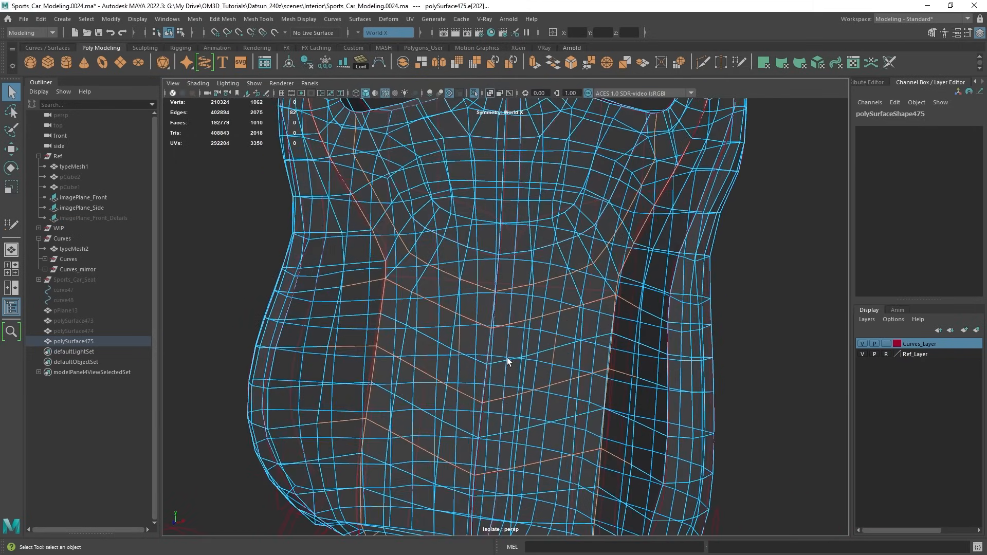
key(alt+x)
key(alt+x)
click(497, 267)
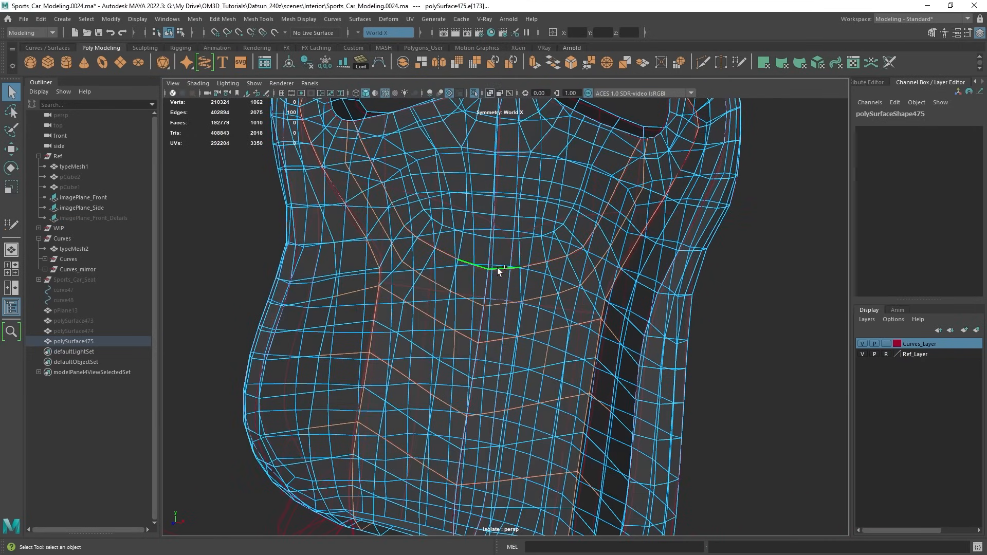
key(alt+x)
scroll(543, 298, down, 3)
alt+drag(544, 298, 479, 380)
scroll(479, 381, up, 2)
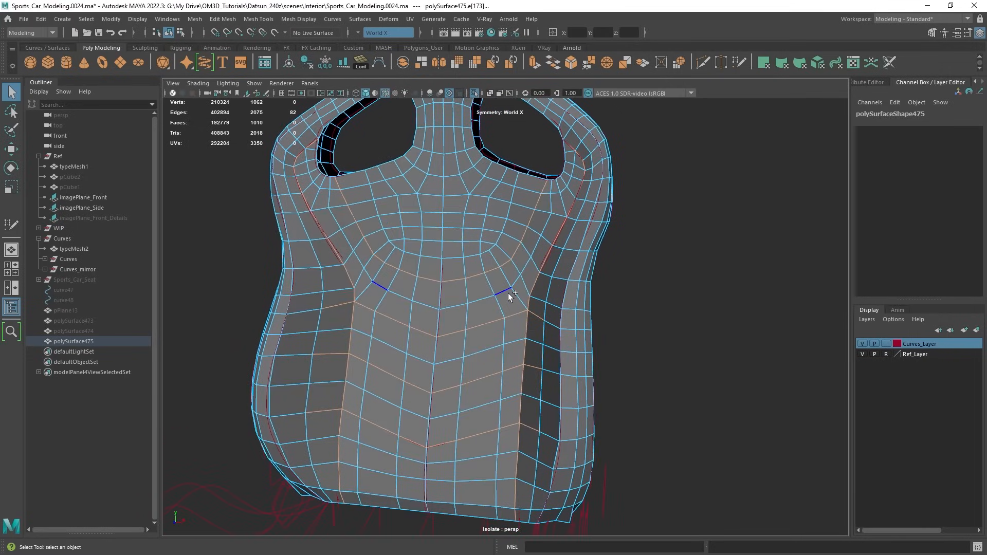
Bevel the selected seam edges of the backrest and return to object selection.
click(518, 252)
shift+right_click(518, 252)
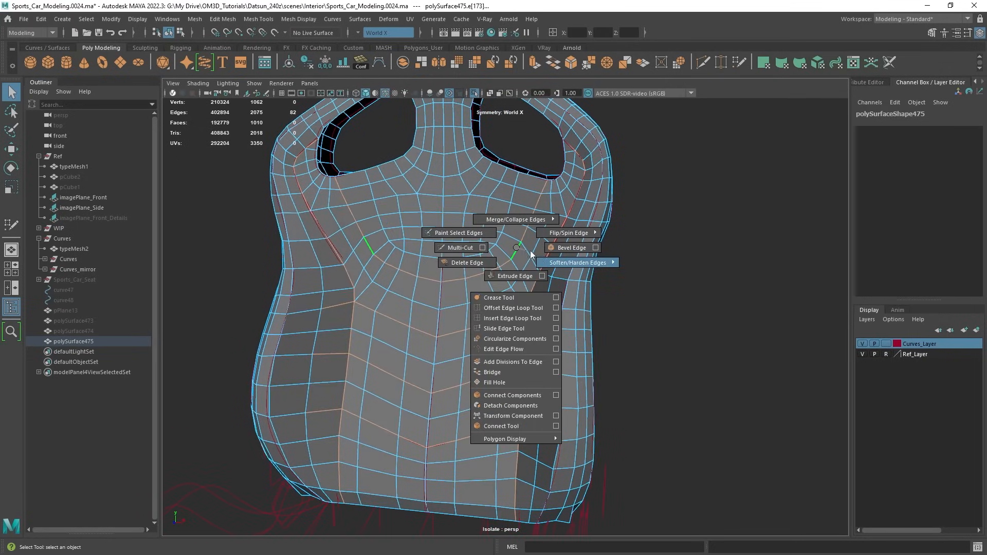
click(570, 247)
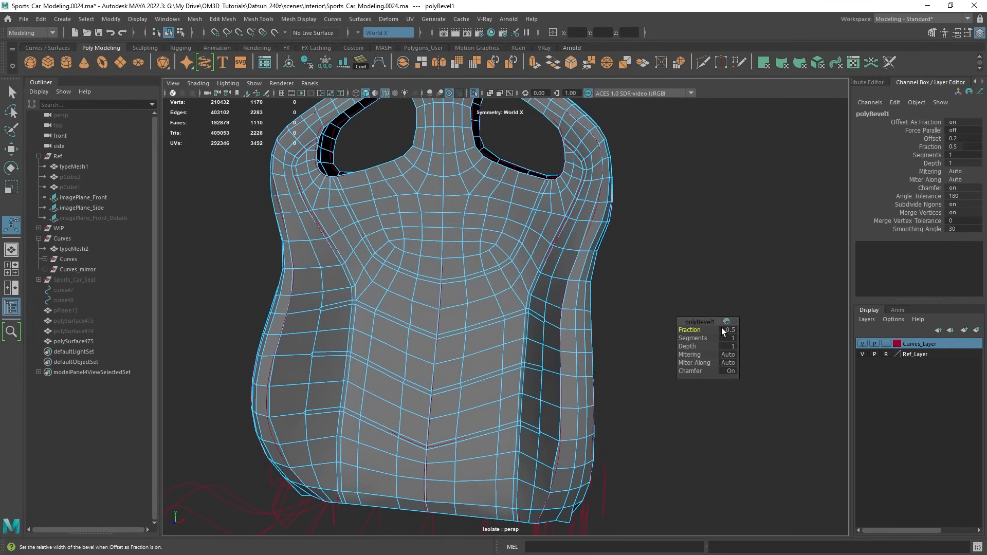
click(722, 328)
key(F8)
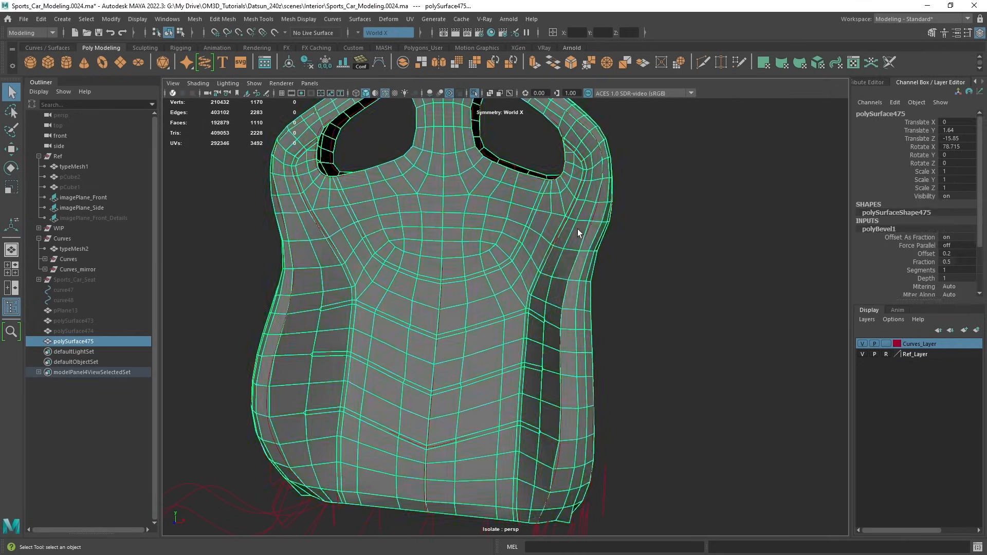
Turn off Offset As Fraction for the seam bevel and set its Offset to 0.5.
scroll(578, 230, up, 3)
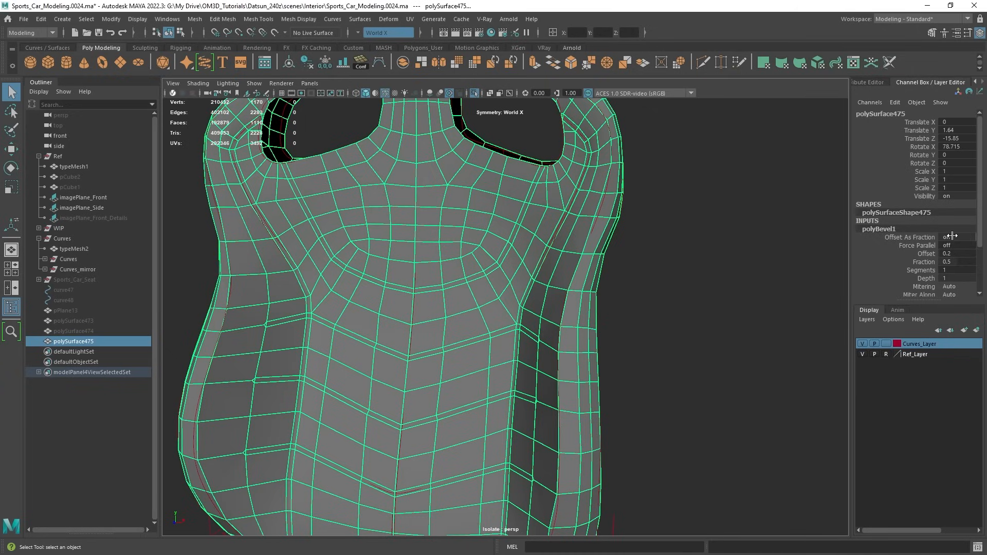
scroll(509, 152, down, 4)
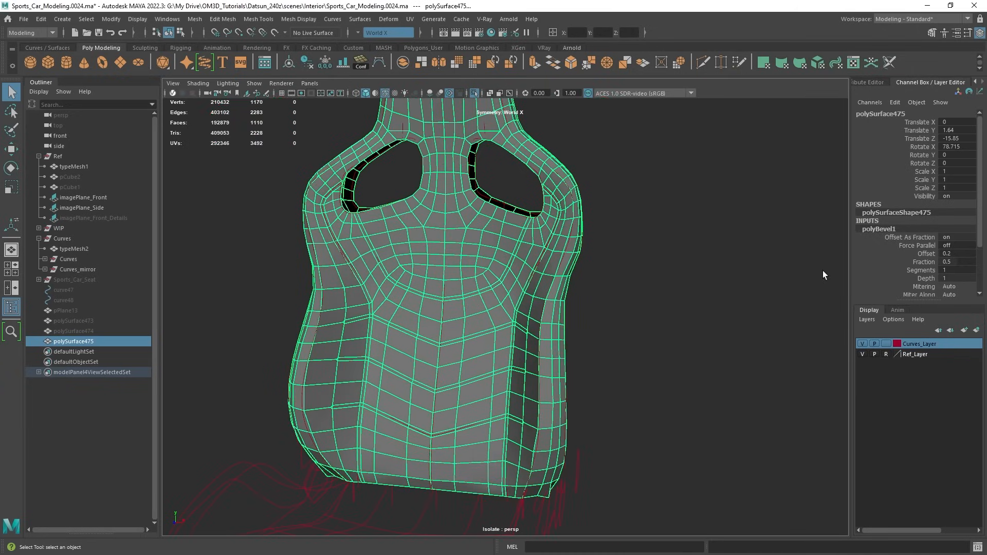
double_click(966, 237)
text(0)
key(Return)
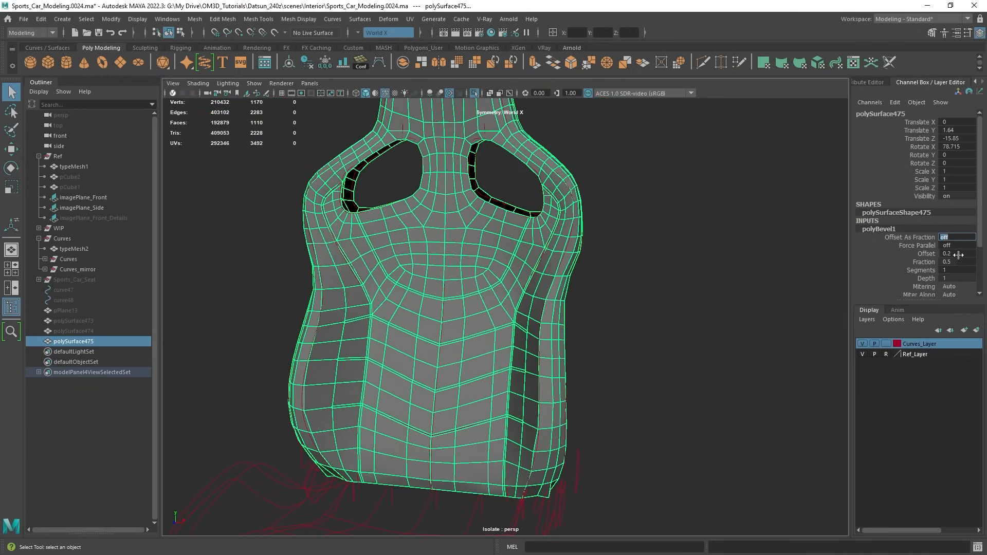
double_click(964, 254)
text(0.5)
key(Return)
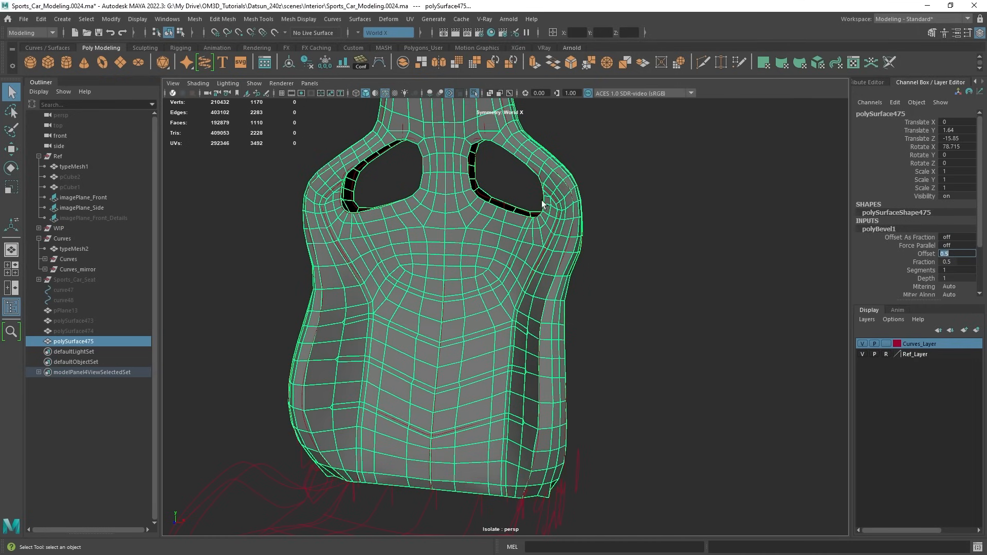
Set the seam bevel's Miter Along option to Edge.
scroll(500, 277, up, 5)
scroll(560, 291, up, 6)
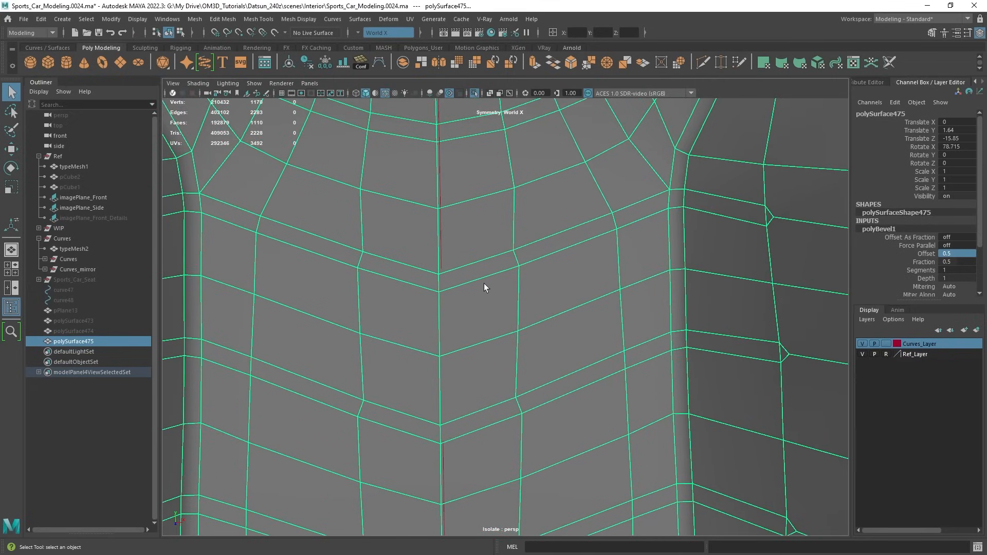
scroll(965, 264, down, 3)
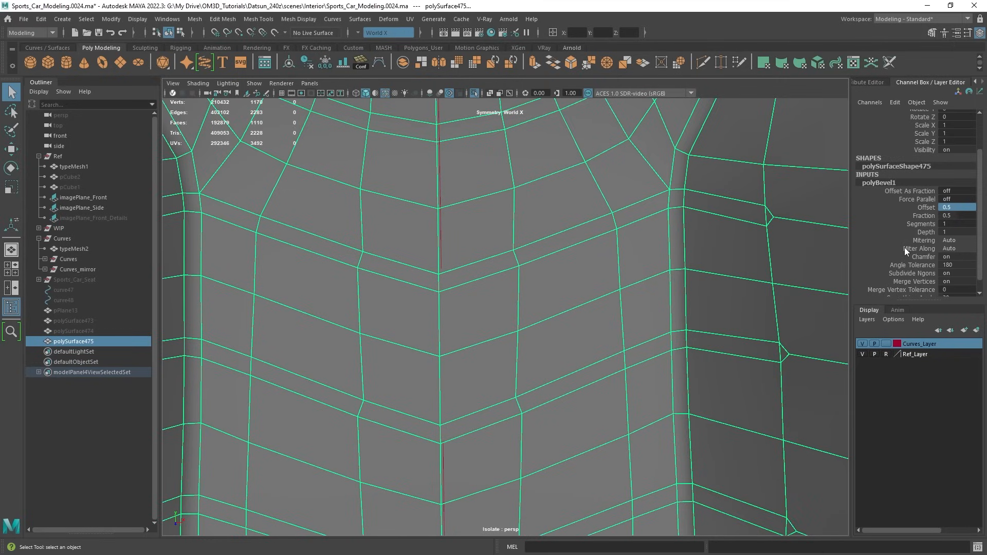
click(949, 249)
click(941, 279)
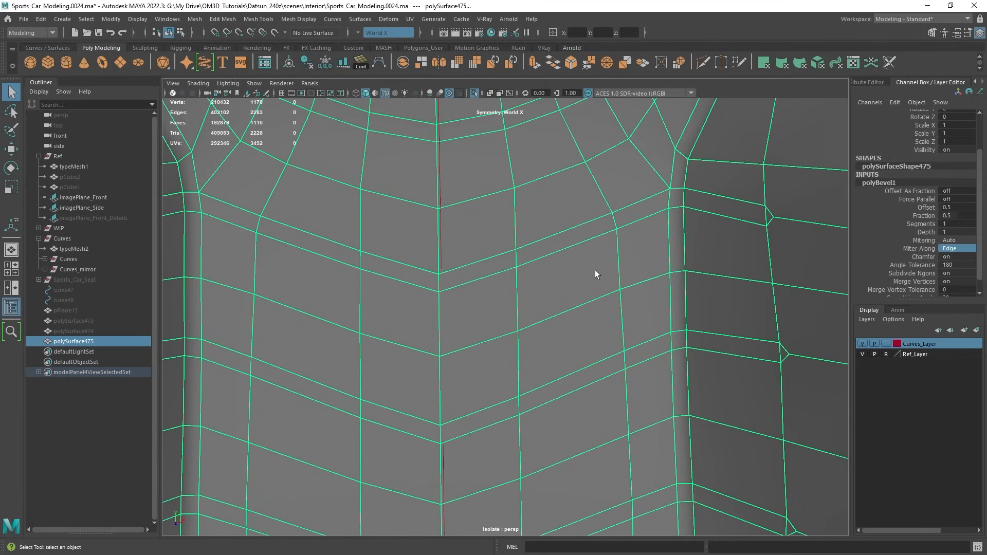
Set the seam bevel's Segments to 2.
scroll(340, 469, down, 6)
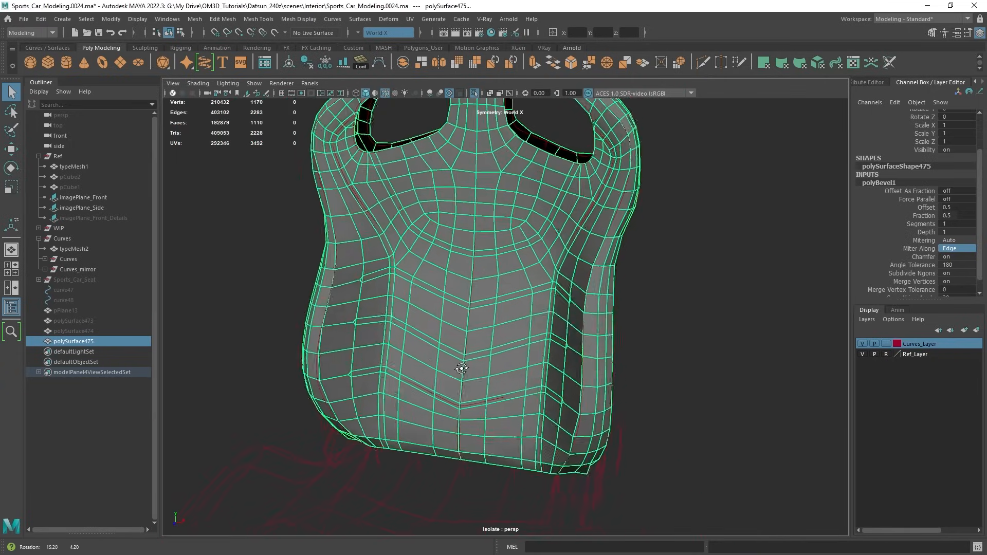
double_click(949, 223)
key(Return)
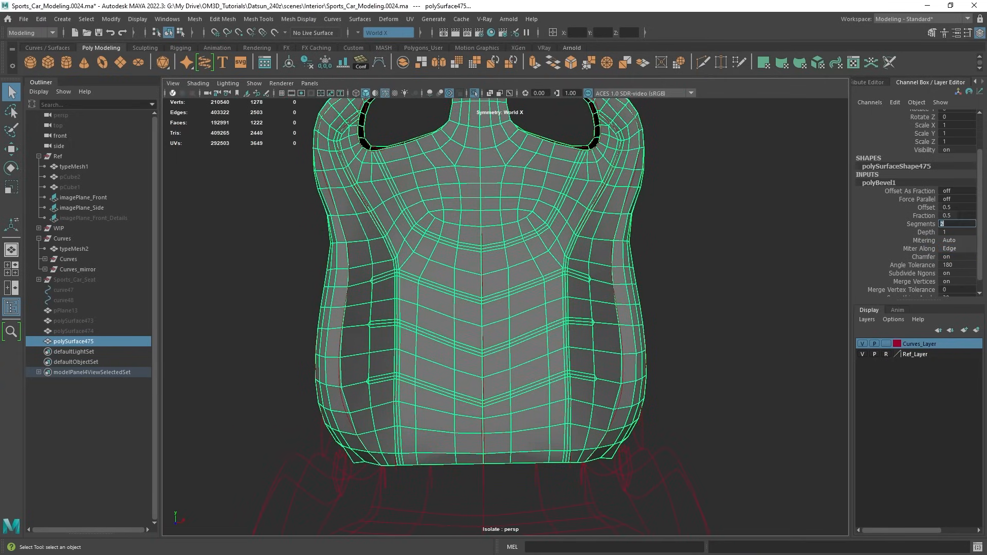
Examine the two-segment seam bevels on the front of the backrest, from the shoulder openings down to the V-shaped rows.
alt+drag(682, 278, 644, 274)
alt+middle_drag(568, 221, 571, 335)
alt+right_drag(570, 335, 601, 319)
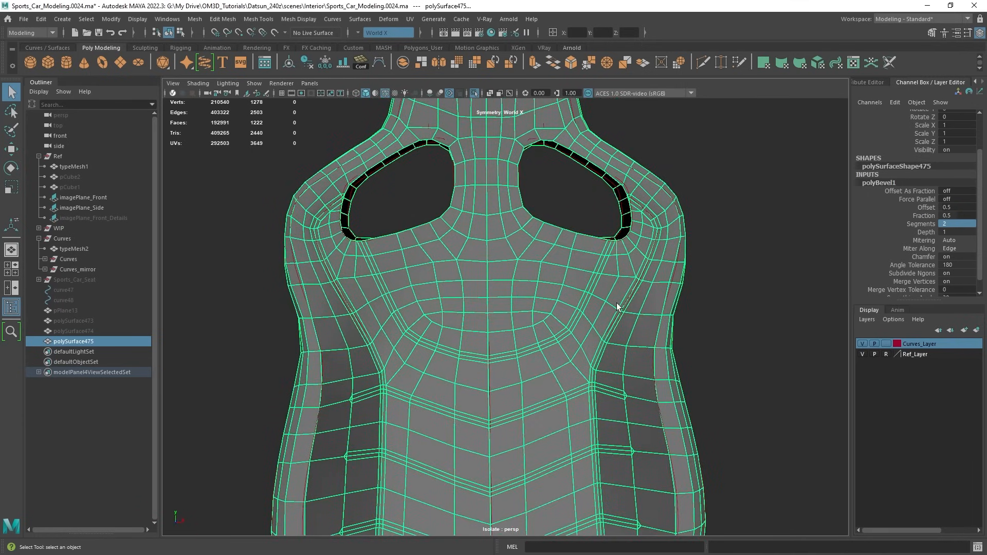
alt+drag(616, 303, 475, 236)
click(559, 248)
key(ctrl+1)
key(ctrl+1)
scroll(559, 248, down, 4)
scroll(475, 236, up, 4)
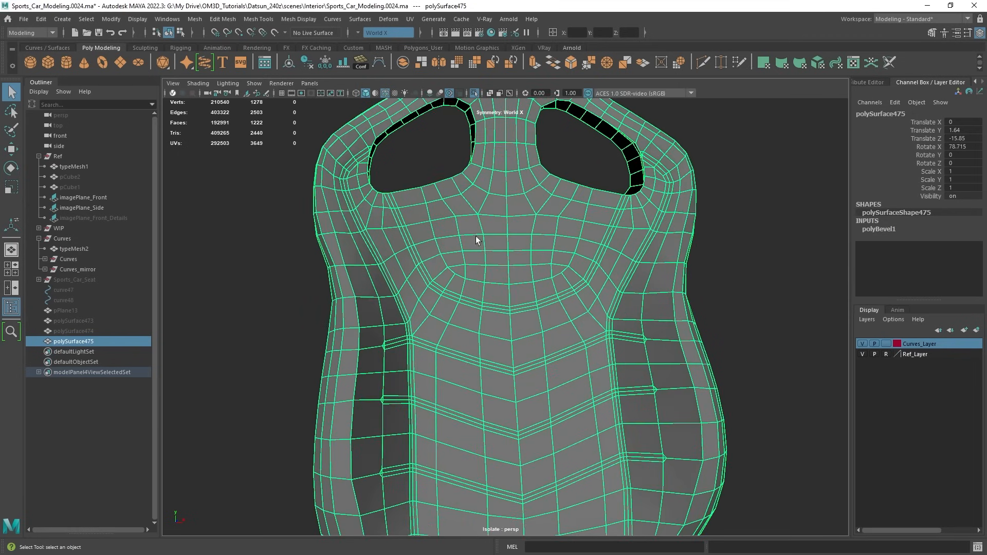
Select the middle edge loops of the curved upper seam and of the long side seams flanking the centre panel.
right_drag(476, 240, 403, 227)
double_click(398, 216)
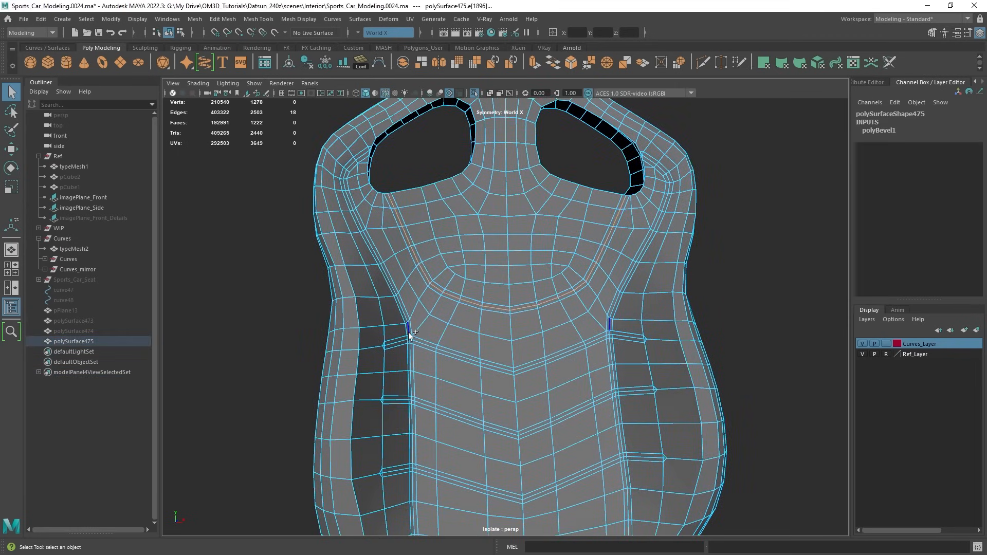
scroll(408, 209, up, 6)
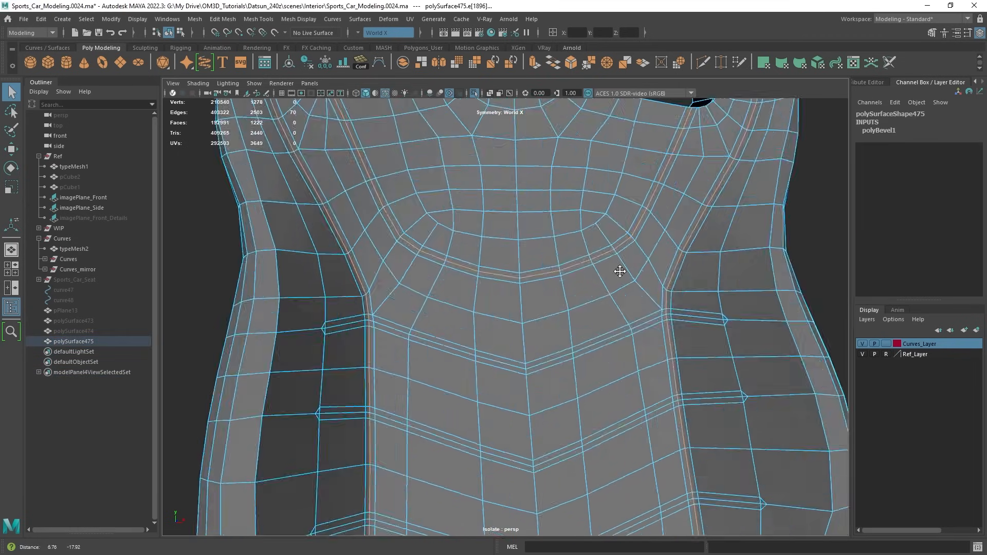
scroll(620, 272, down, 5)
alt+middle_drag(667, 390, 651, 320)
scroll(652, 320, up, 3)
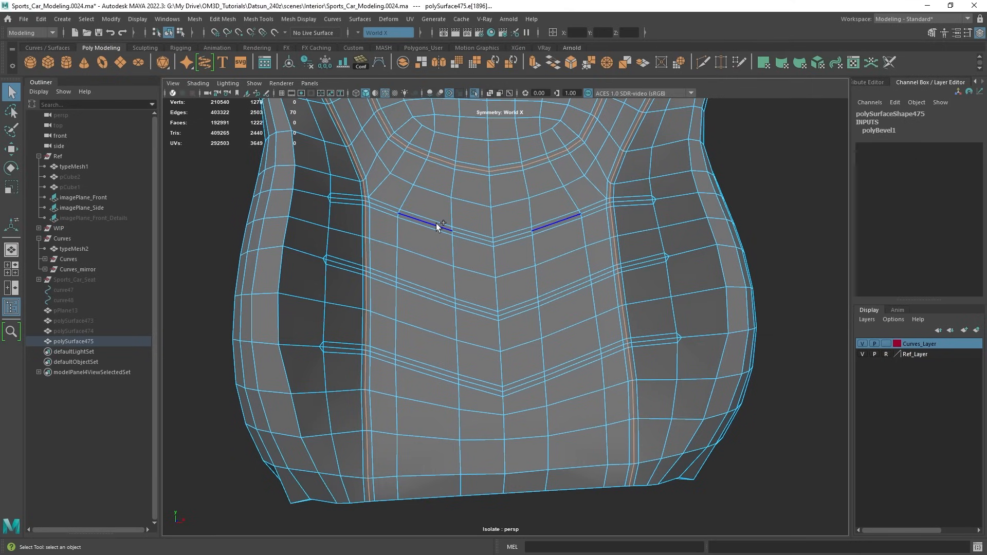
Add the middle edge loops of the three V-shaped centre seams to the edge selection.
shift+double_click(436, 225)
shift+double_click(386, 291)
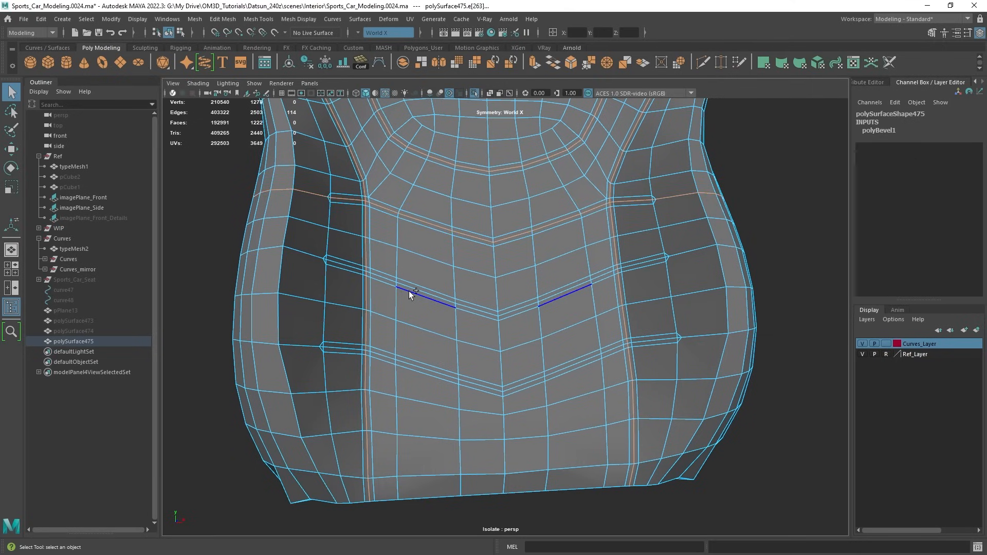
shift+double_click(406, 362)
scroll(469, 343, down, 4)
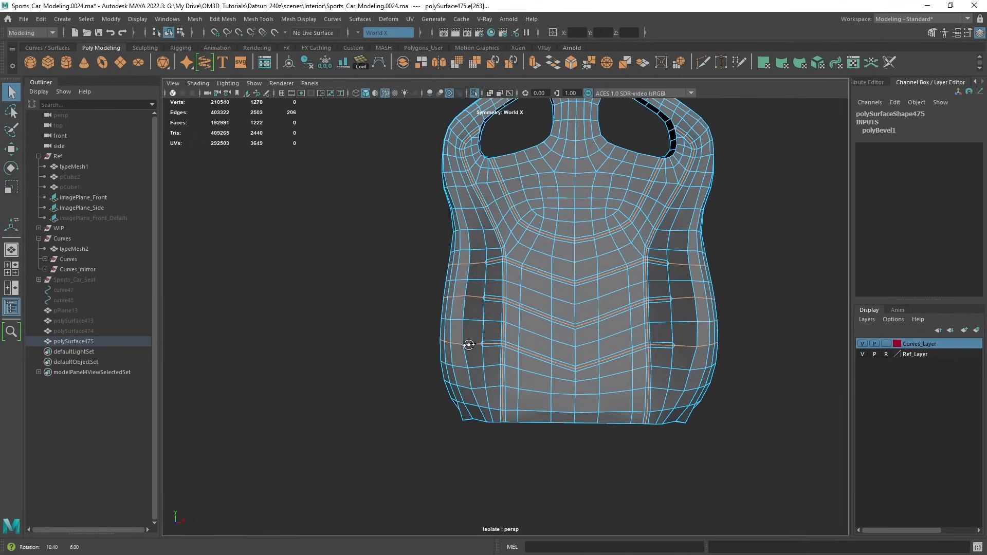
Deselect the uppermost seam row's edges where the loop wraps around the rear of the backrest.
alt+drag(454, 354, 406, 269)
key(4)
alt+drag(335, 279, 569, 257)
key(5)
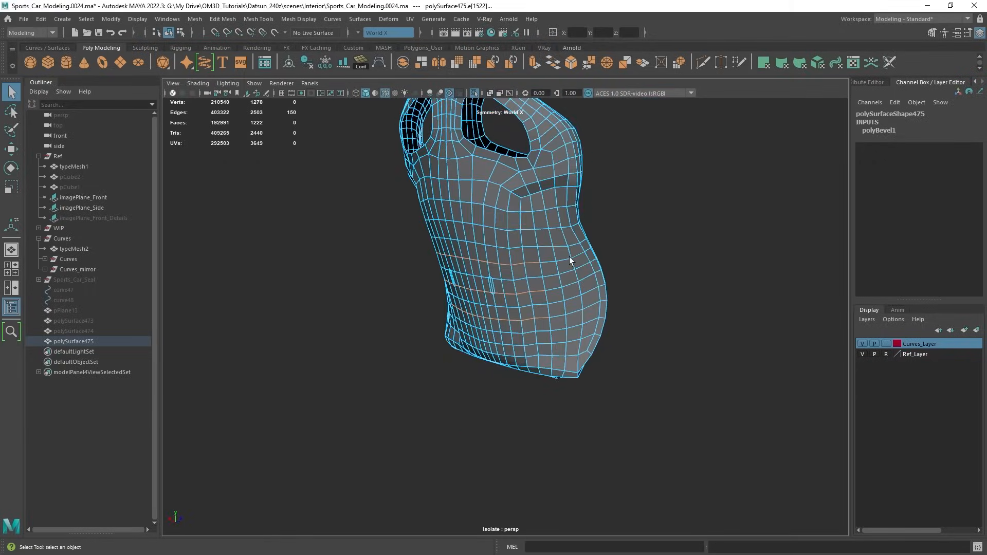
scroll(569, 257, up, 4)
alt+drag(555, 318, 504, 343)
ctrl+click(460, 362)
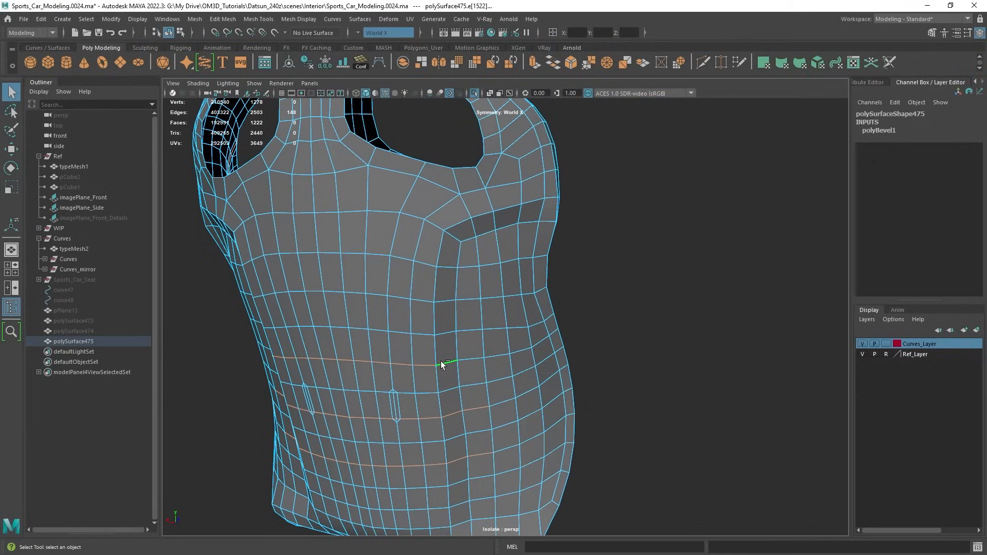
ctrl+click(441, 363)
ctrl+click(423, 365)
ctrl+click(400, 364)
ctrl+click(383, 364)
ctrl+click(319, 358)
Remove the remaining seam rows across the rear of the backrest from the edge selection.
alt+drag(335, 362, 501, 309)
ctrl+click(504, 321)
ctrl+double_click(374, 330)
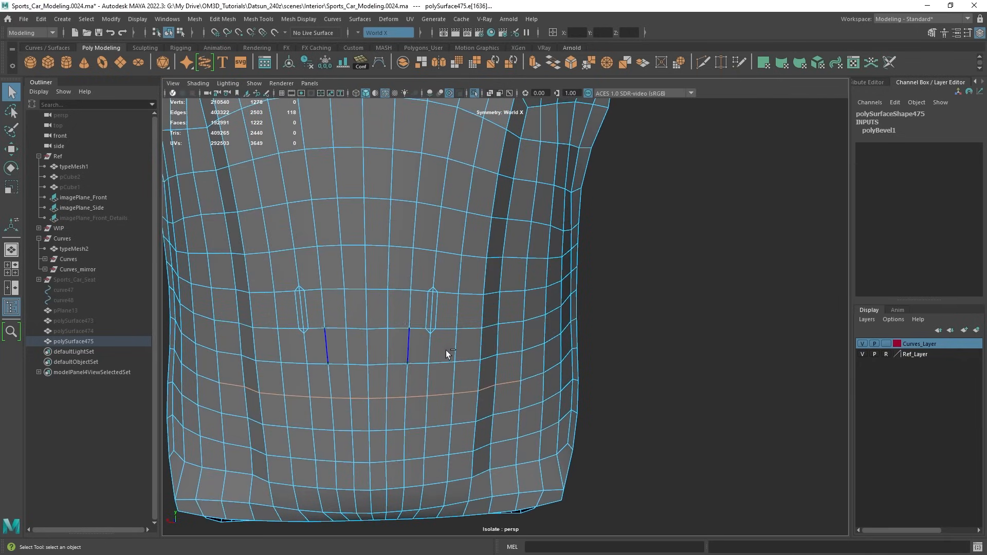
ctrl+double_click(375, 397)
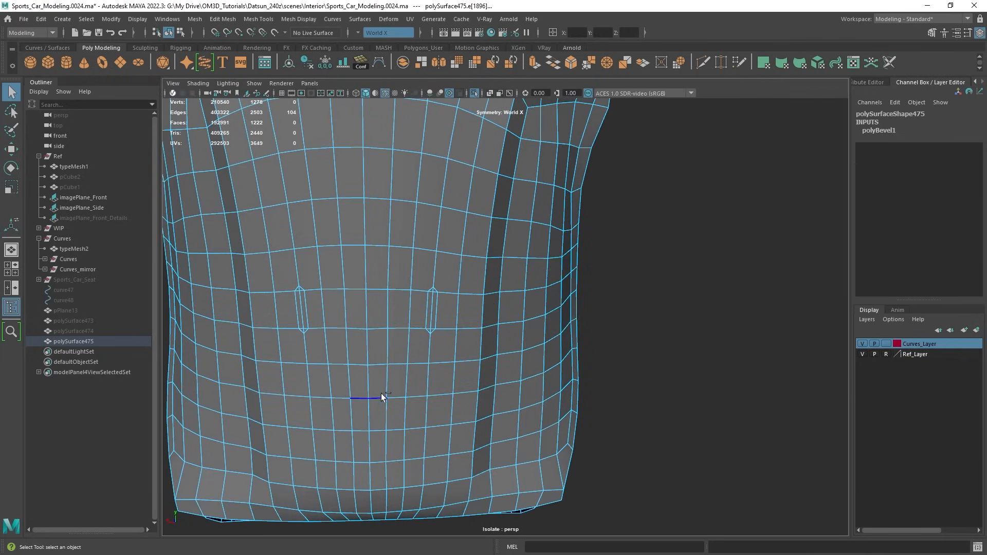
Deselect the short V-seam edges that extend past the side seams onto the side bolsters.
alt+drag(381, 393, 560, 385)
alt+middle_drag(560, 386, 503, 384)
scroll(503, 384, up, 4)
alt+drag(499, 383, 507, 348)
scroll(507, 348, down, 3)
alt+middle_drag(507, 346, 504, 357)
scroll(460, 327, up, 5)
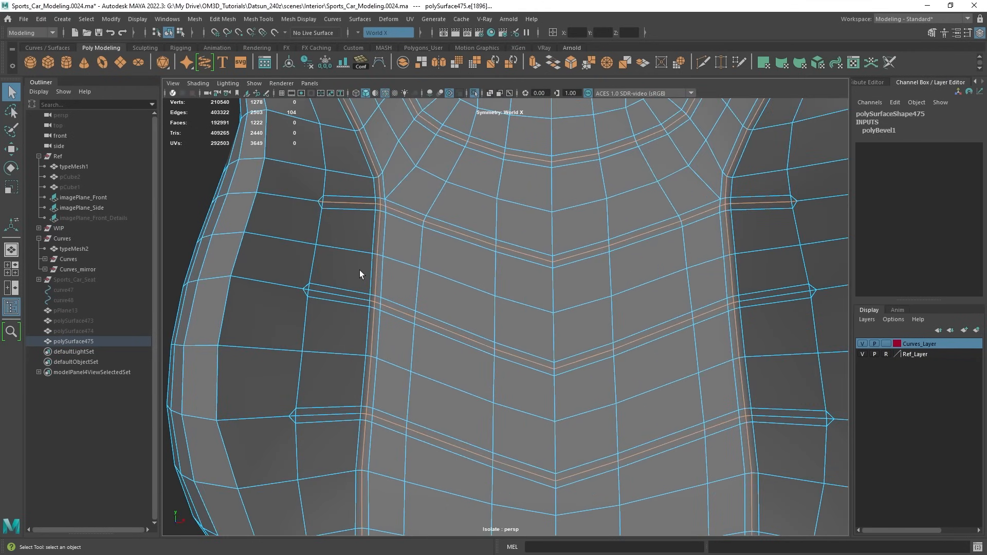
ctrl+click(353, 202)
alt+drag(361, 220, 370, 266)
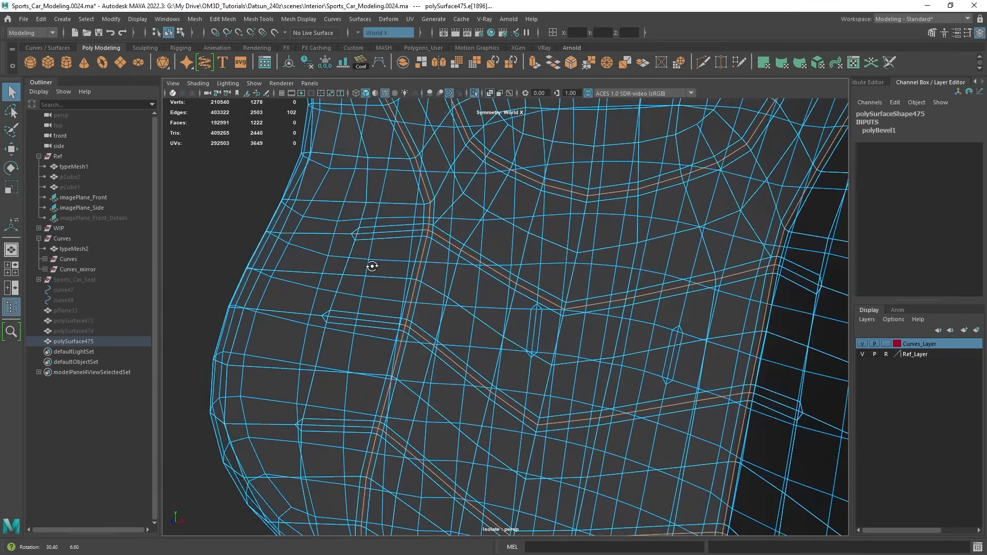
ctrl+click(411, 249)
ctrl+click(384, 299)
Correct the edge selection where the lowest V-shaped seam meets the side seam.
alt+drag(465, 415, 390, 278)
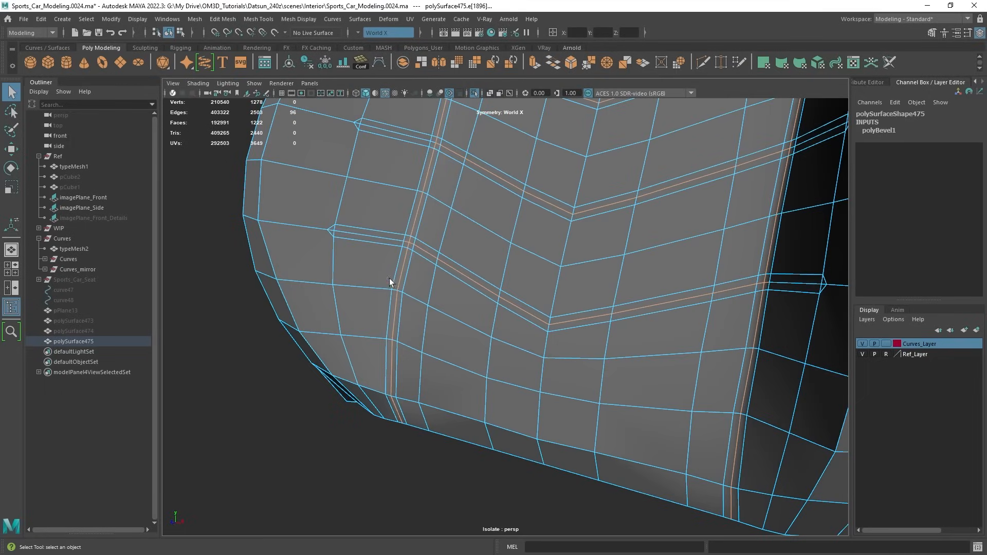
ctrl+click(408, 244)
shift+click(409, 244)
shift+click(405, 257)
Preview the backrest smoothed to examine the selected seam lines, and return to the unsmoothed display.
scroll(480, 244, down, 5)
alt+middle_drag(575, 247, 581, 395)
alt+right_drag(581, 395, 554, 325)
alt+middle_drag(554, 325, 565, 406)
alt+right_drag(565, 406, 545, 396)
alt+drag(545, 396, 661, 403)
key(3)
alt+middle_drag(661, 403, 517, 321)
mouse_move(516, 322)
alt+right_down()
mouse_move(548, 334)
mouse_move(534, 322)
alt+right_up()
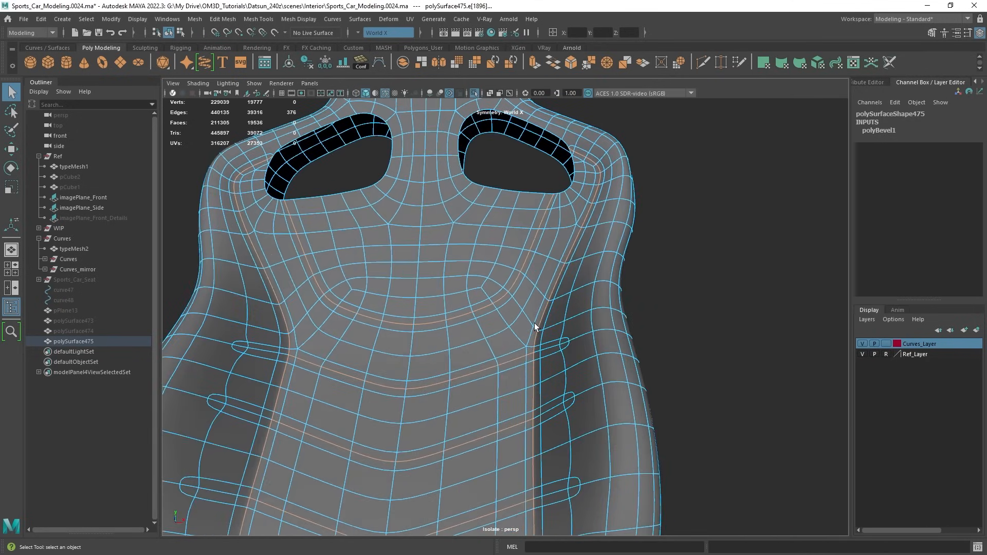
alt+middle_drag(537, 396, 560, 334)
alt+right_drag(560, 334, 514, 303)
alt+middle_drag(514, 303, 597, 354)
key(1)
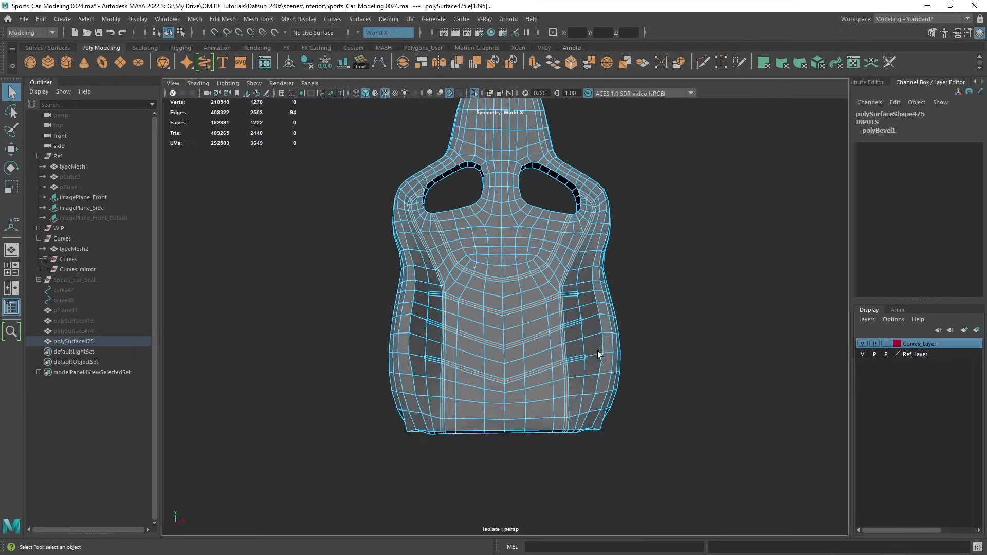
Detach the mesh along the selected seam edges and select a connected face shell to check the split.
alt+drag(597, 355, 576, 278)
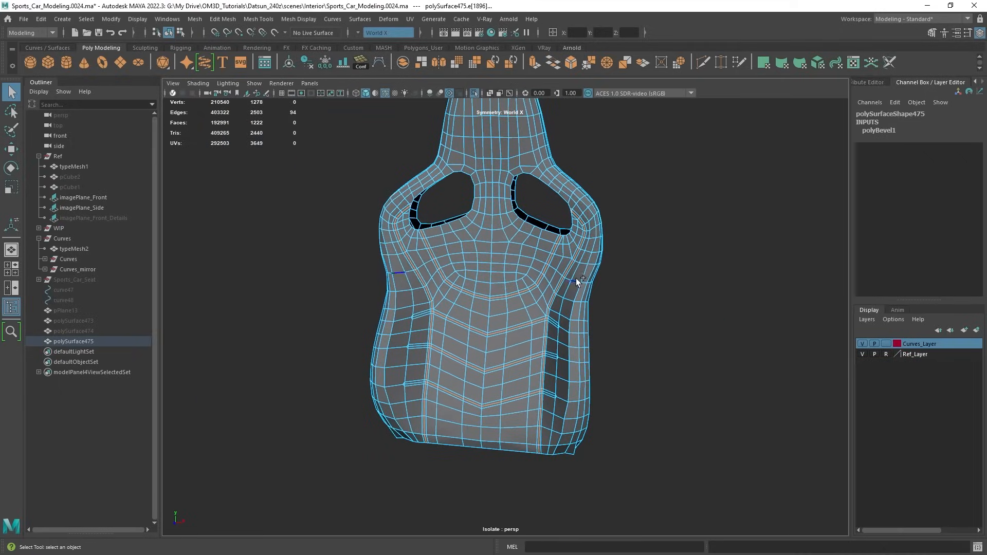
shift+right_click(483, 241)
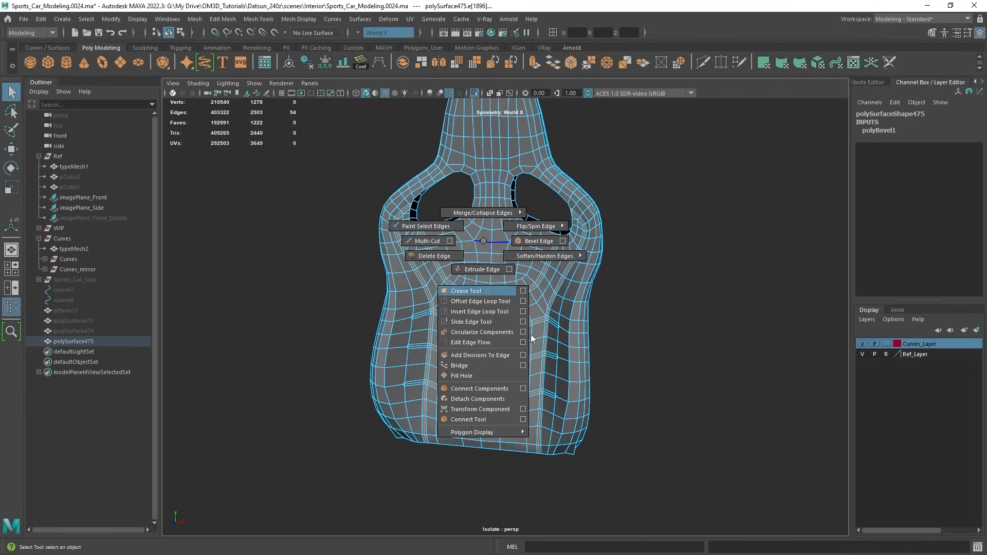
click(481, 399)
right_drag(501, 223, 492, 248)
double_click(491, 246)
Select the horizontal edge row between the two shoulder openings and scale it along the vertical axis to straighten it.
mouse_move(501, 259)
alt+mouse_down()
mouse_move(477, 261)
mouse_move(487, 260)
alt+mouse_up()
alt+middle_drag(488, 213, 489, 271)
scroll(495, 184, up, 4)
right_drag(494, 184, 488, 167)
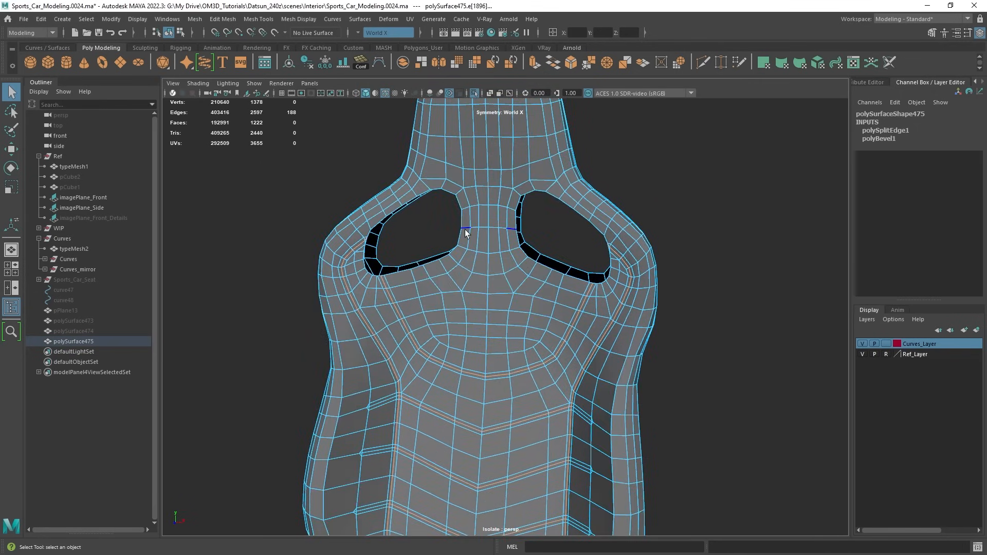
key(r)
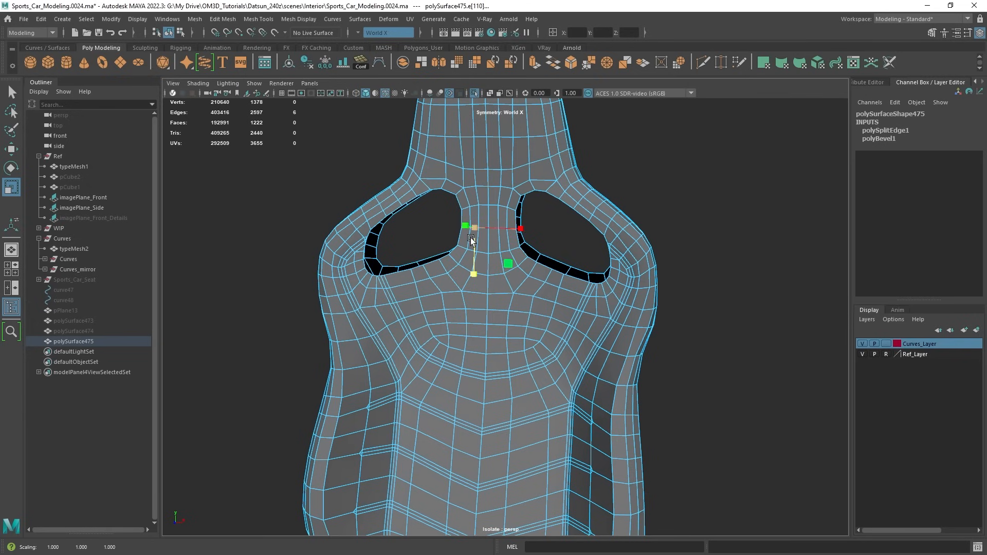
key(q)
Bevel the edge row between the shoulder openings with Offset As Fraction off, Offset 0.5 and 2 Segments.
shift+right_drag(486, 206, 510, 235)
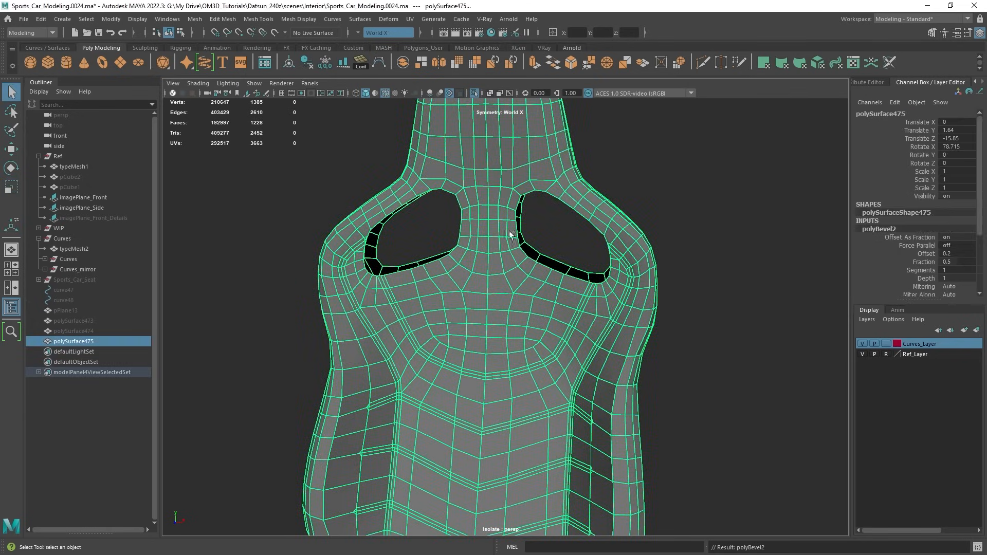
click(960, 237)
key(Tab)
key(Return)
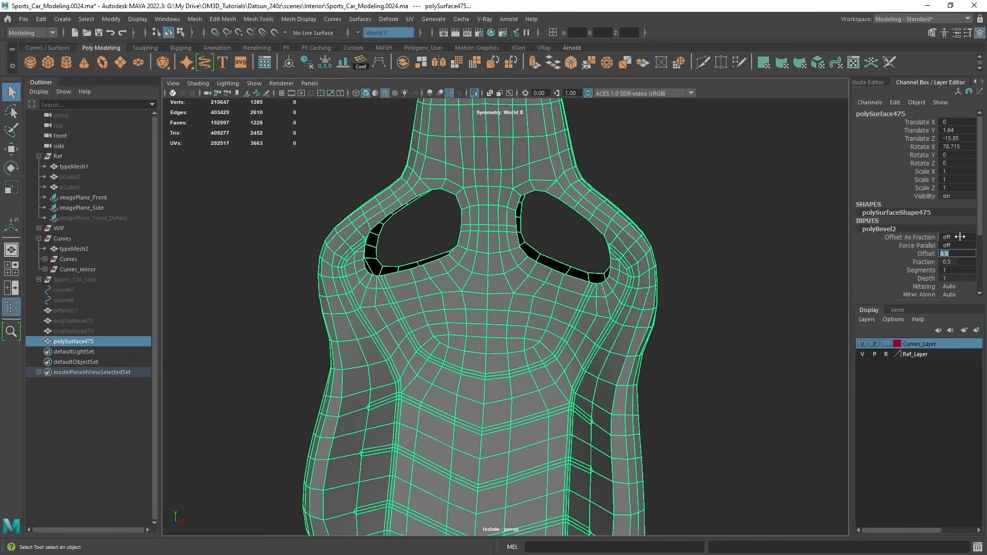
scroll(547, 205, up, 5)
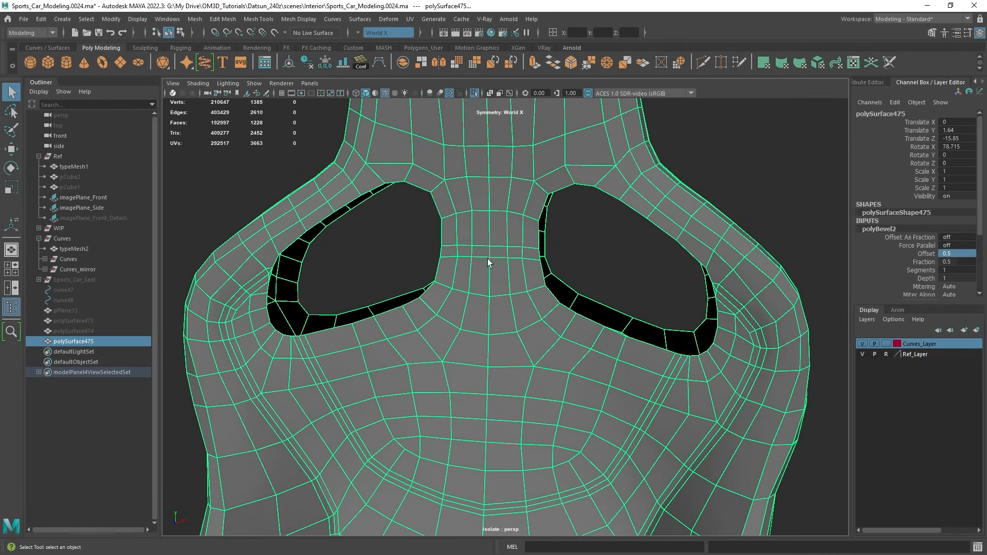
double_click(956, 270)
text(2)
key(Return)
Select the middle edge row of the new bevel between the openings and detach the mesh along it.
right_drag(511, 239, 473, 144)
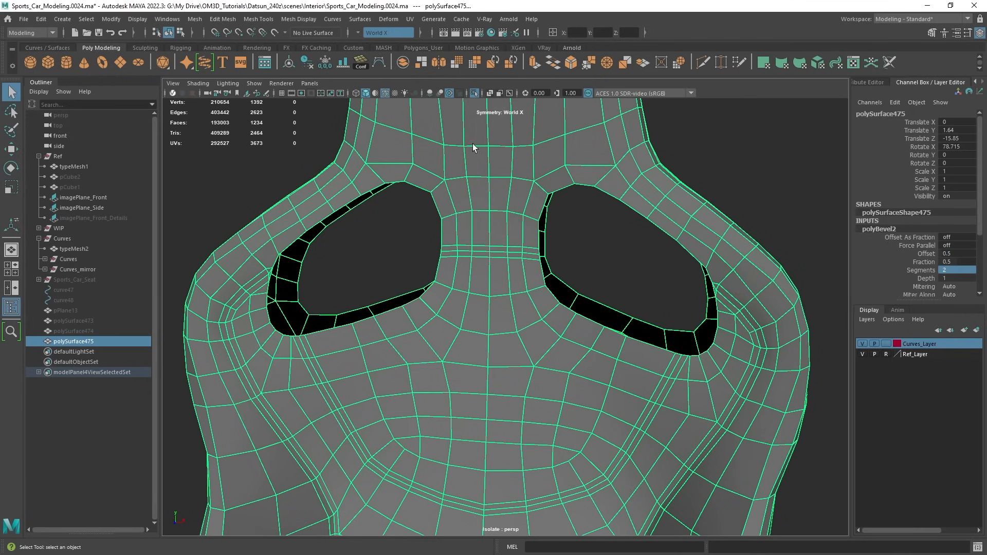
double_click(464, 250)
shift+right_drag(513, 234, 494, 393)
Select the connected faces below and above the new split to check that the upper panel and outer shell are disconnected.
right_drag(474, 226, 476, 260)
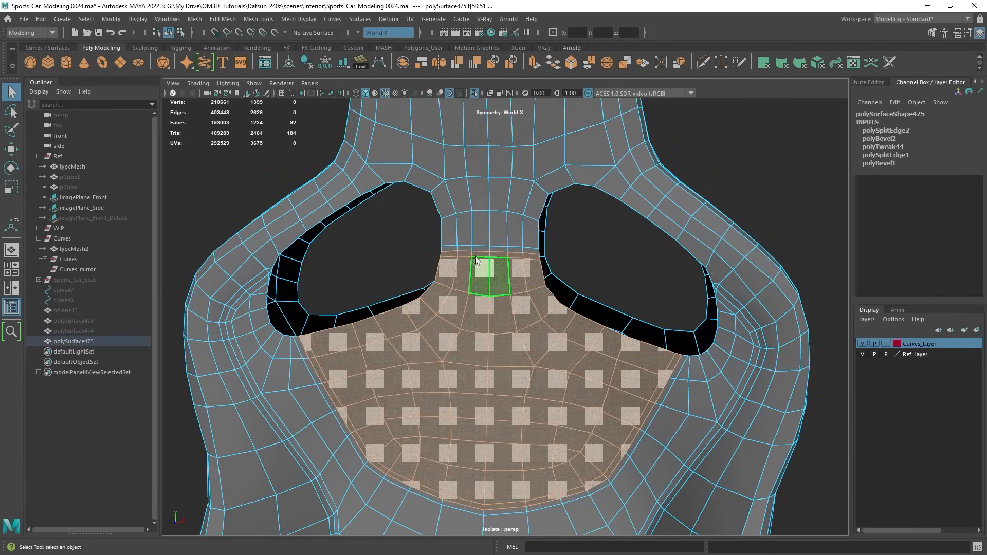
scroll(475, 257, down, 4)
double_click(485, 195)
scroll(485, 308, down, 1)
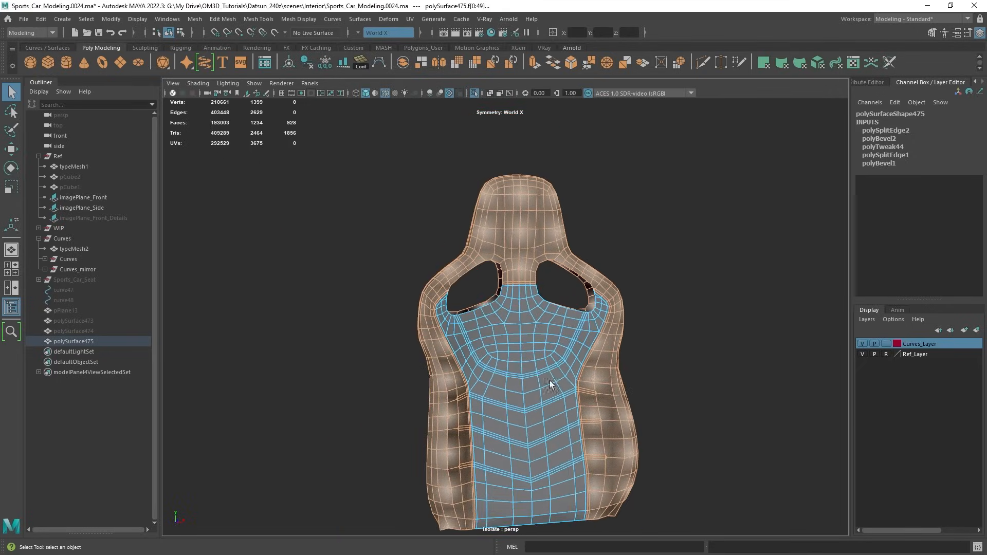
scroll(576, 316, up, 3)
scroll(522, 249, down, 3)
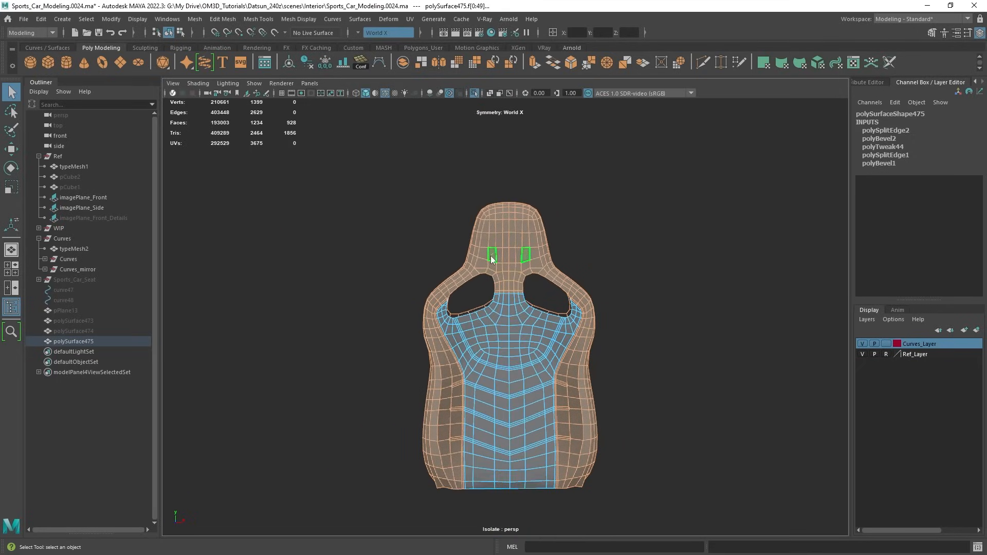
Return to object selection and separate the backrest into its detached pieces.
key(F8)
shift+right_drag(637, 232, 625, 436)
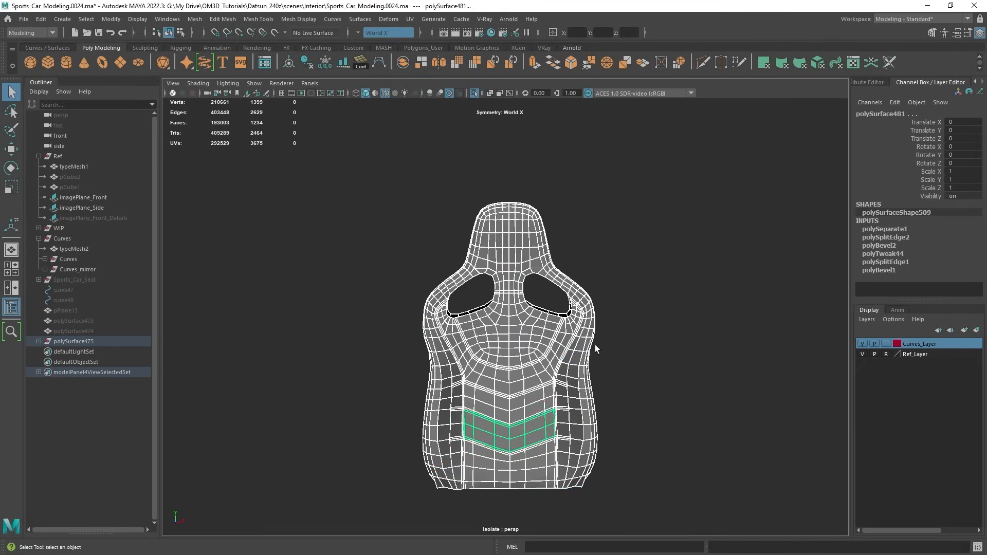
alt+drag(594, 344, 528, 320)
Check the separated outer shell and centre panels by selecting them one after another.
click(530, 203)
click(403, 362)
scroll(396, 365, up, 3)
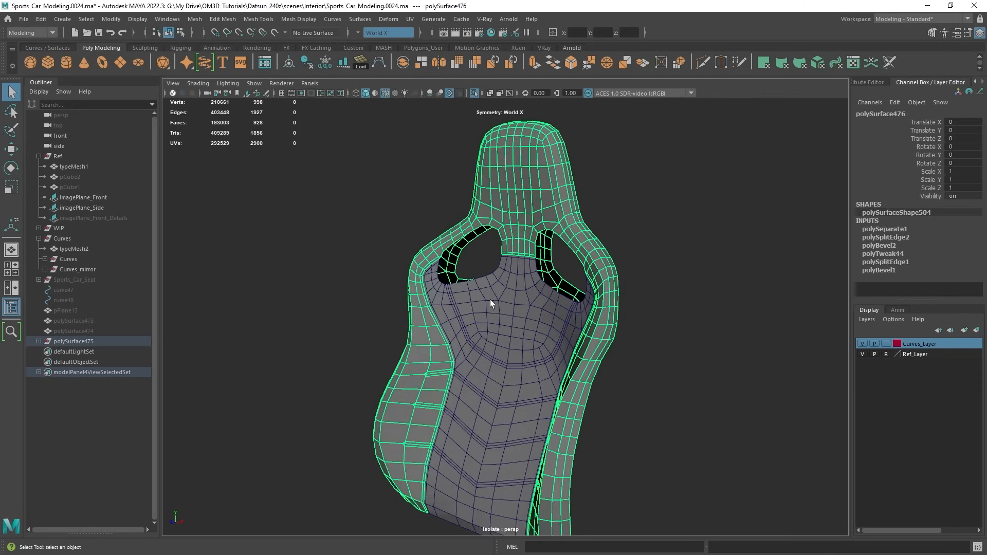
click(489, 308)
click(485, 383)
click(486, 425)
scroll(485, 503, up, 3)
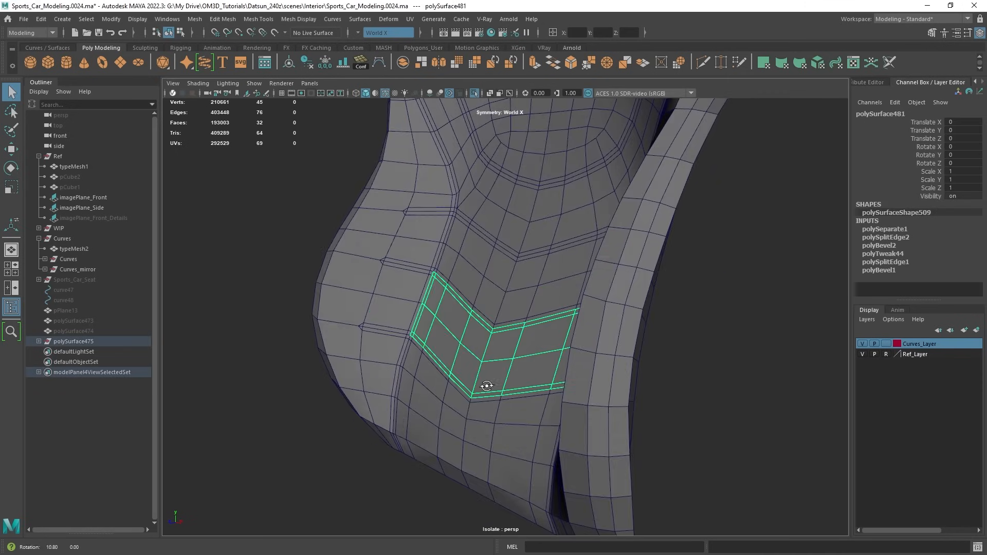
Pick the lowest centre panel and select its entire border edge loop for moving.
click(437, 437)
alt+drag(437, 437, 496, 313)
right_drag(498, 262, 497, 233)
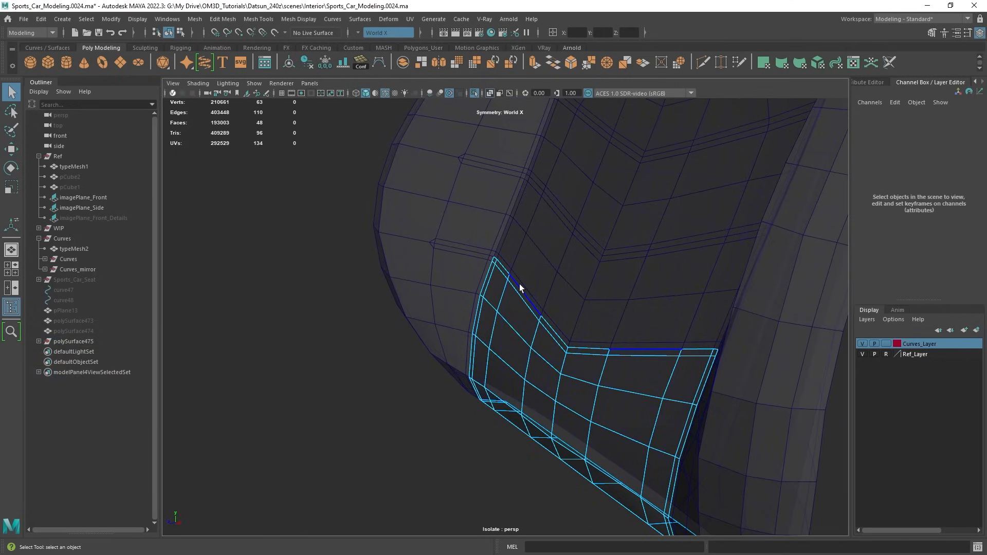
double_click(519, 285)
alt+drag(526, 308, 451, 193)
key(w)
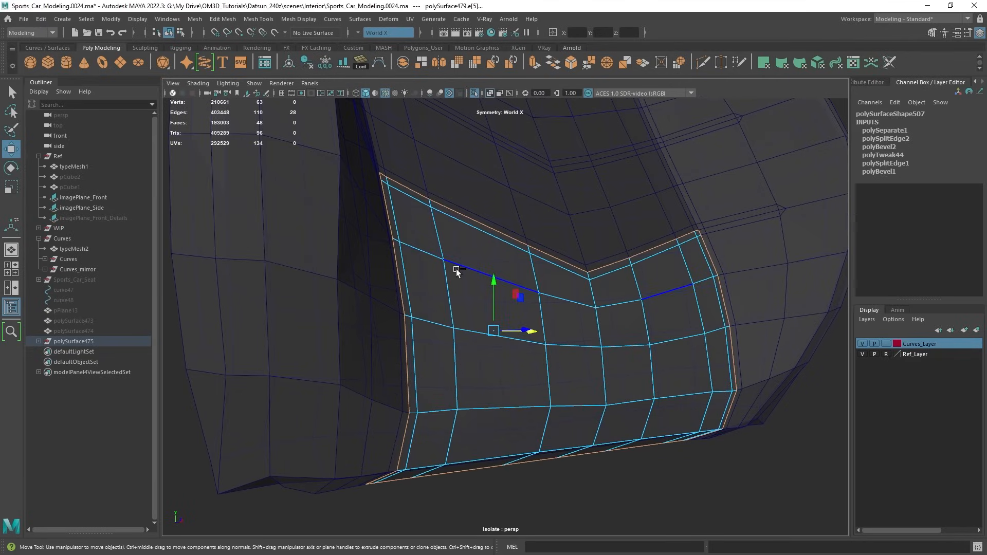
Extrude the lowest centre panel's border edges inward with a Local Translate Z of -0.5.
alt+drag(421, 257, 420, 263)
shift+right_drag(498, 264, 498, 293)
alt+drag(658, 301, 682, 303)
alt+middle_drag(658, 380, 563, 301)
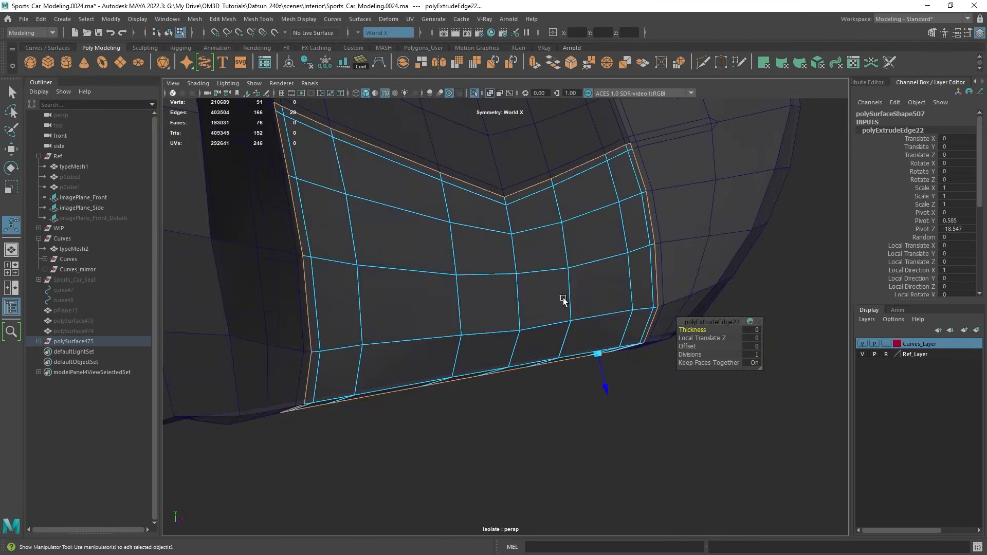
alt+drag(564, 302, 570, 304)
drag(594, 378, 781, 353)
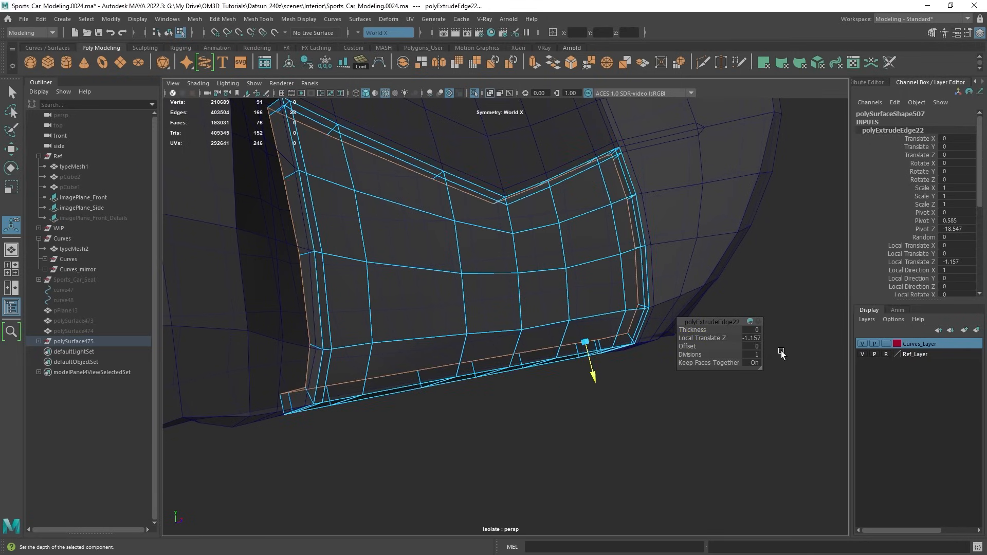
click(753, 338)
text(-.5)
key(Return)
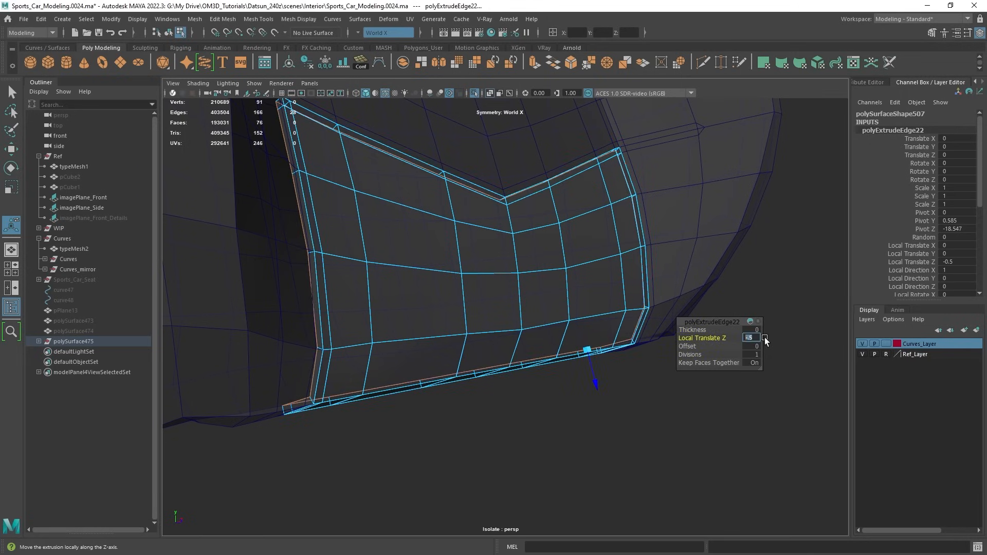
Set the divisions of the lowest centre panel's border extrusion to 2.
alt+drag(546, 270, 404, 274)
alt+drag(486, 265, 501, 267)
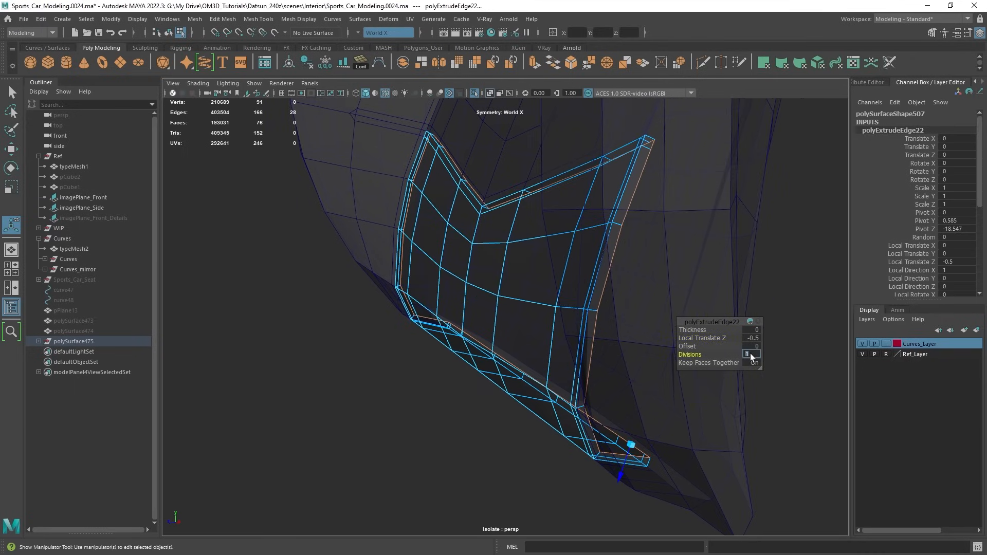
key(Return)
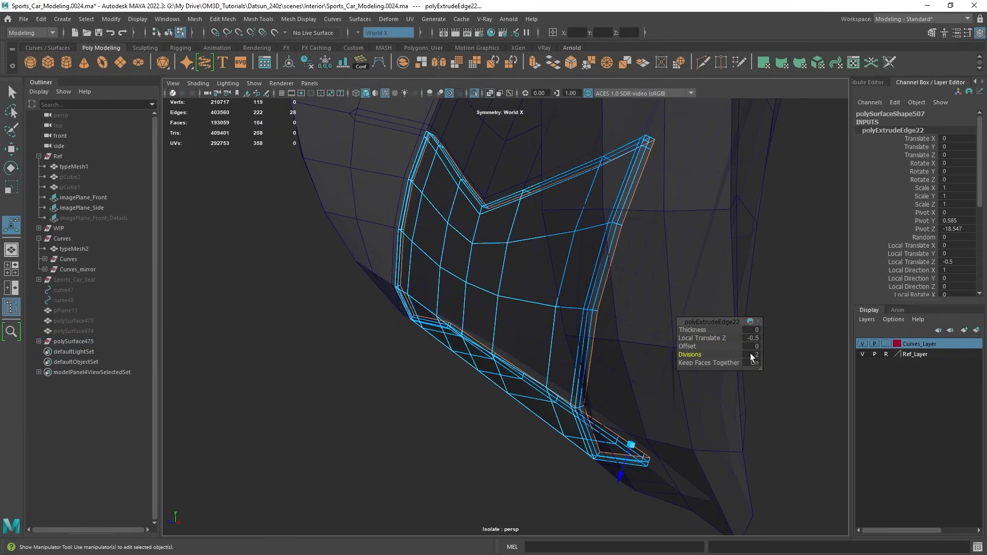
Pick the centre panel directly above the lowest one and select its entire border edge loop.
alt+drag(453, 262, 511, 264)
alt+middle_drag(511, 264, 555, 432)
scroll(505, 218, up, 2)
right_drag(505, 217, 557, 201)
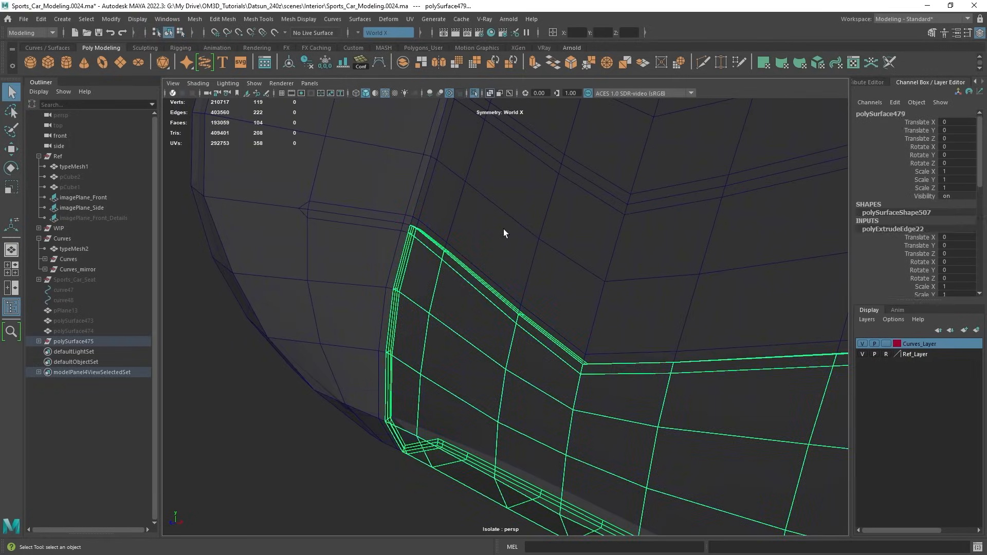
click(504, 229)
alt+drag(433, 257, 420, 257)
right_drag(468, 187, 475, 125)
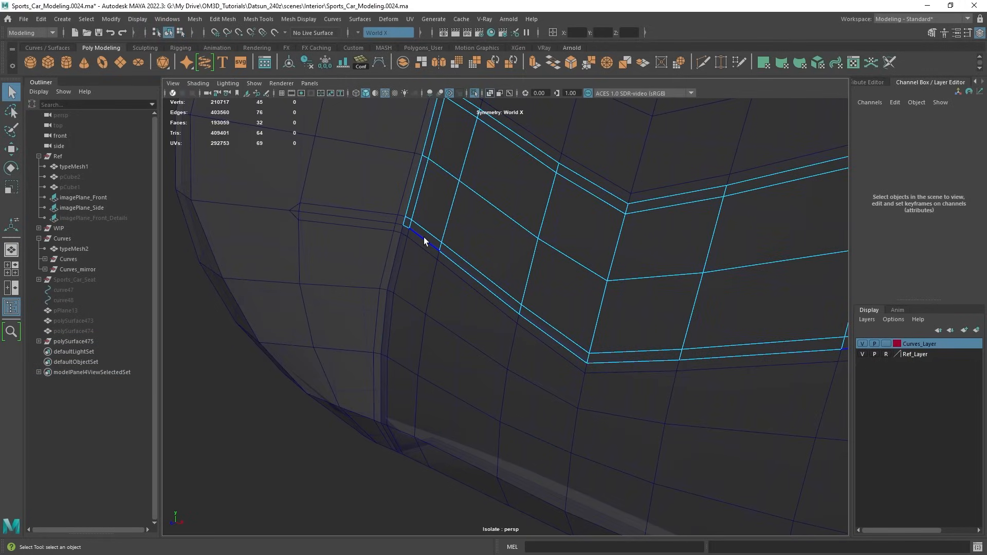
double_click(423, 236)
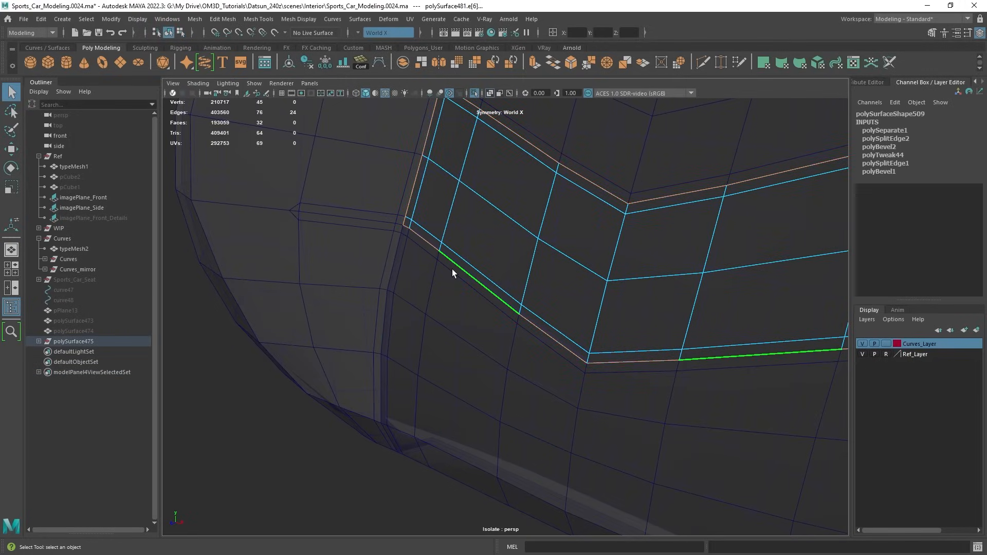
Extrude the selected border loop of this second centre panel with a Local Translate Z of -0.5.
key(ctrl+e)
alt+drag(451, 269, 716, 214)
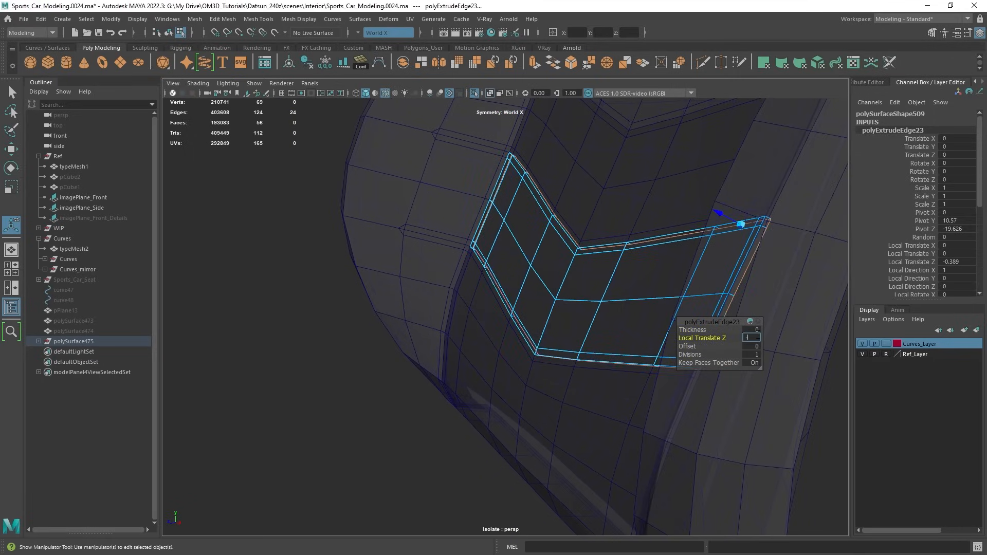
click(758, 335)
text(-0.5)
key(Return)
Examine up close how the extruded border along the second panel's lower edge meets the panel below.
alt+drag(509, 353, 450, 298)
alt+right_drag(450, 298, 473, 278)
alt+middle_drag(474, 277, 445, 313)
alt+drag(445, 313, 413, 303)
alt+right_drag(422, 319, 463, 288)
alt+middle_drag(463, 288, 464, 315)
scroll(464, 315, up, 2)
key(alt+x)
key(alt+x)
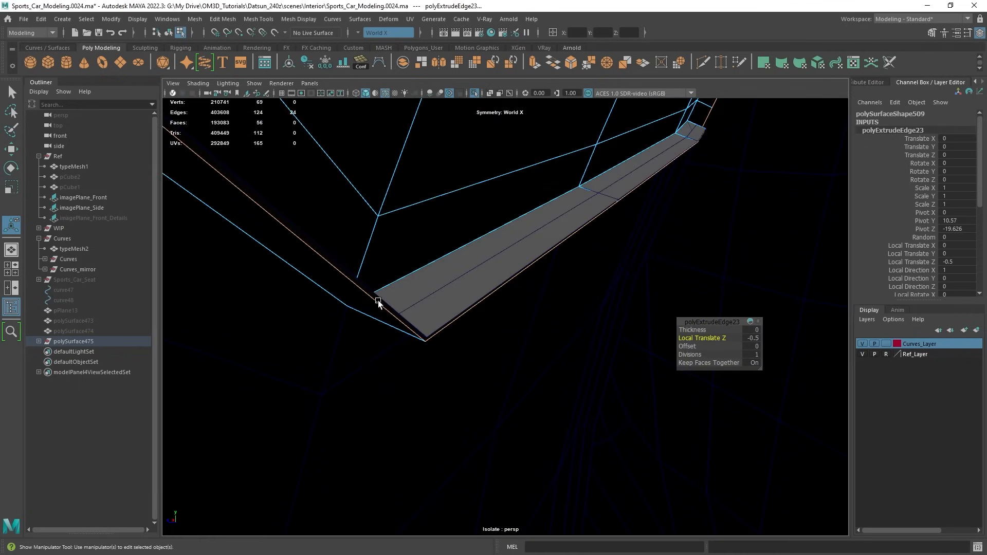
alt+middle_drag(479, 247, 480, 291)
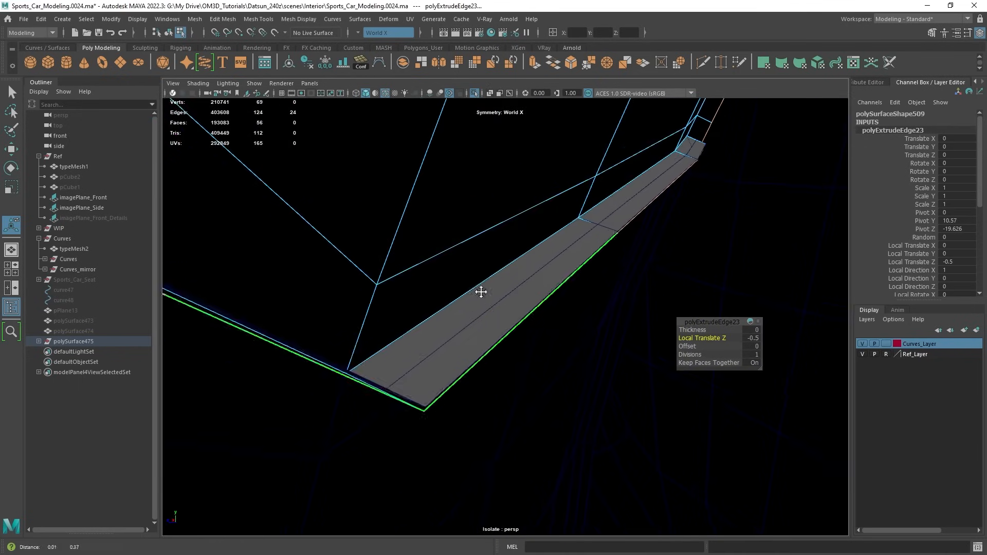
key(alt+x)
Snap the extruded border vertices along the second panel's lower edge onto the adjoining panel's matching vertices.
right_drag(475, 171, 426, 154)
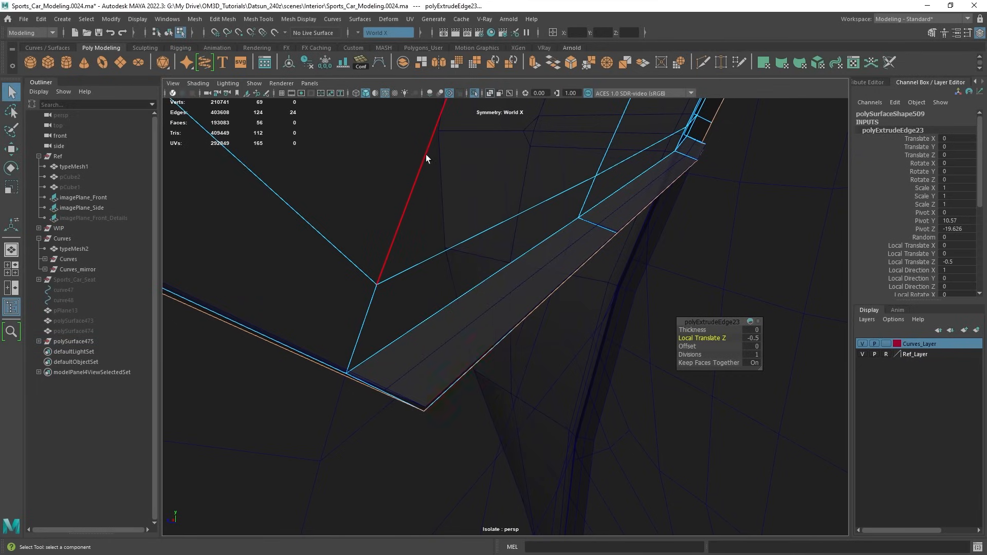
click(699, 160)
key(w)
key(ctrl+z)
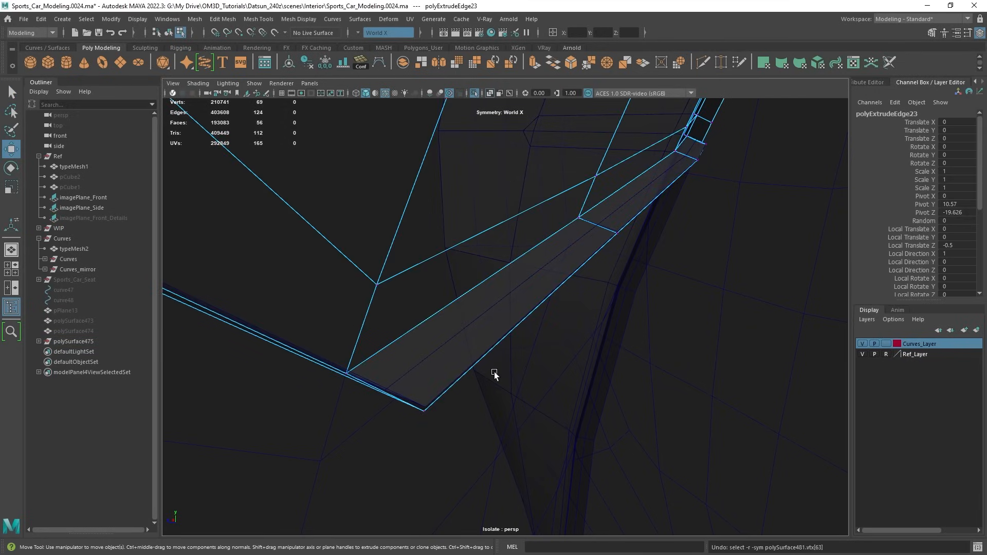
click(422, 410)
key(f)
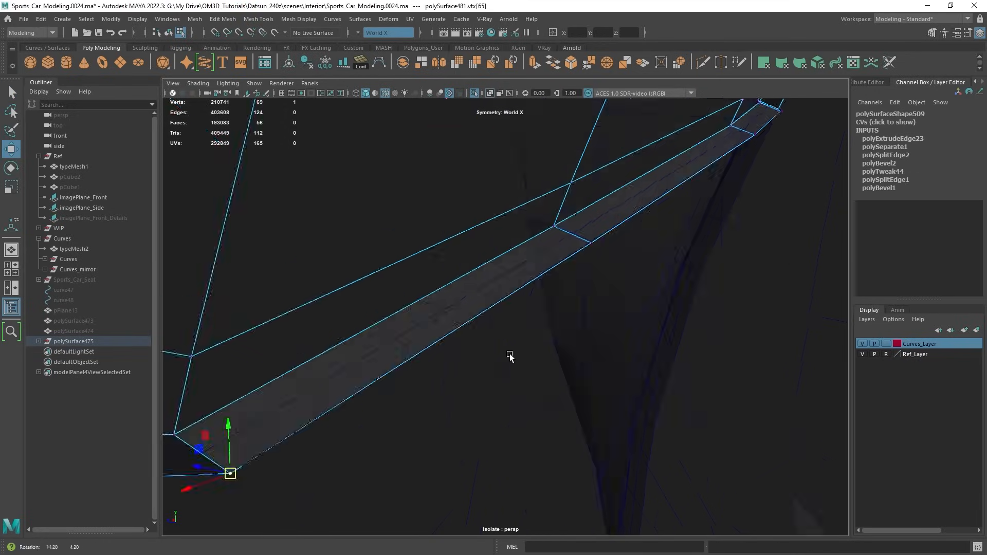
shift+click(469, 272)
alt+middle_drag(791, 175, 575, 290)
drag(672, 307, 636, 272)
key(v)
alt+middle_drag(636, 272, 621, 322)
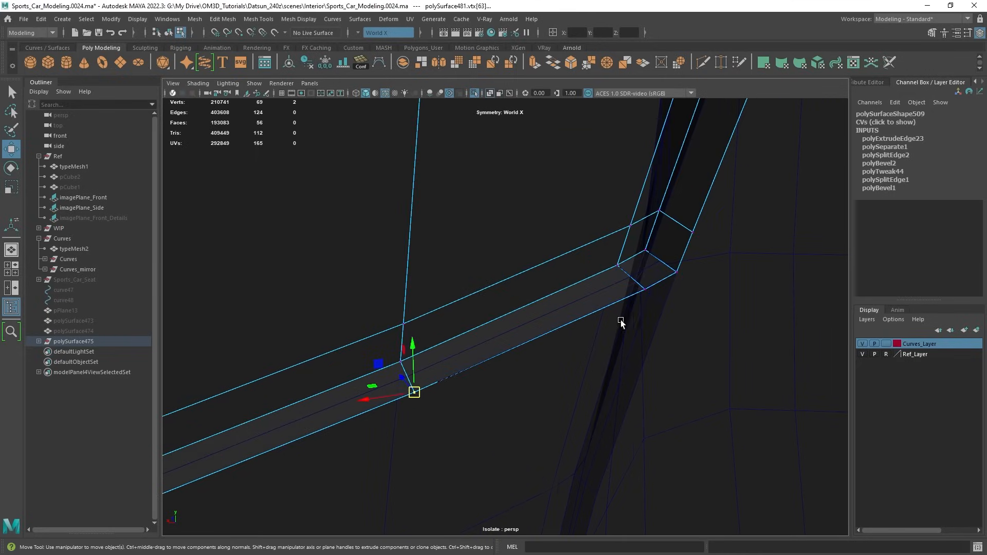
Snap the extruded border vertices at the second panel's lower side corner onto the adjoining points.
click(646, 289)
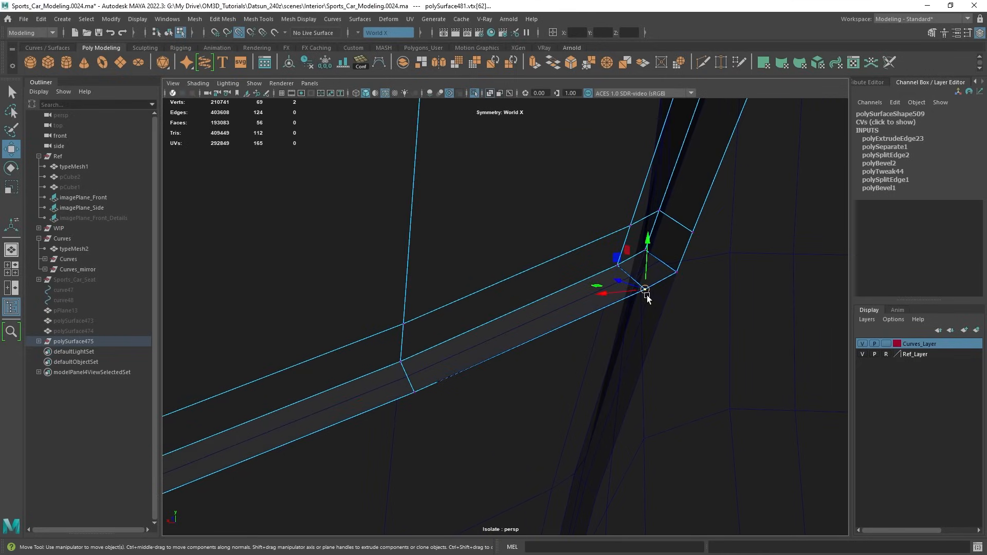
drag(645, 289, 526, 242)
click(676, 272)
key(v)
scroll(666, 301, down, 3)
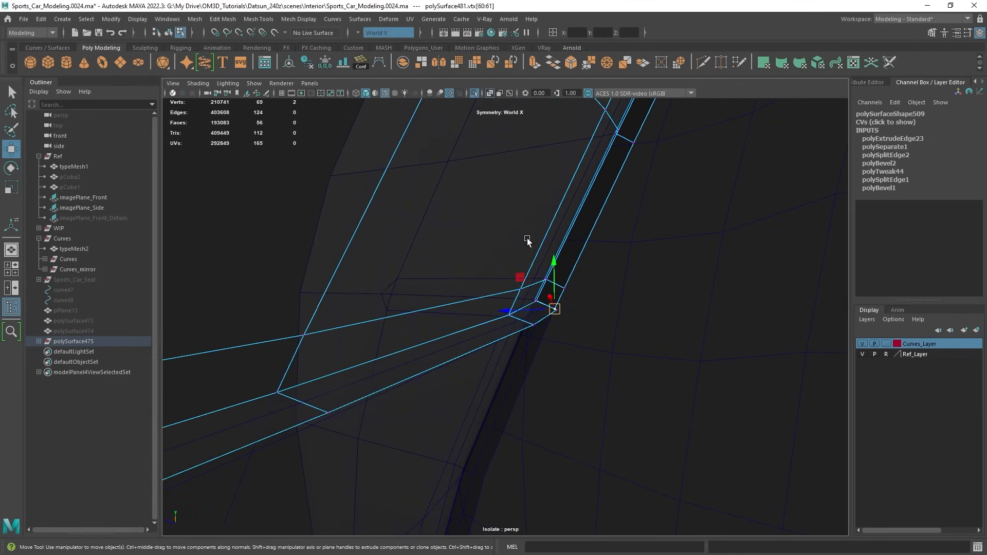
Insert an edge loop around the second panel's extruded border with the Multi-Cut tool.
shift+right_drag(506, 177, 440, 183)
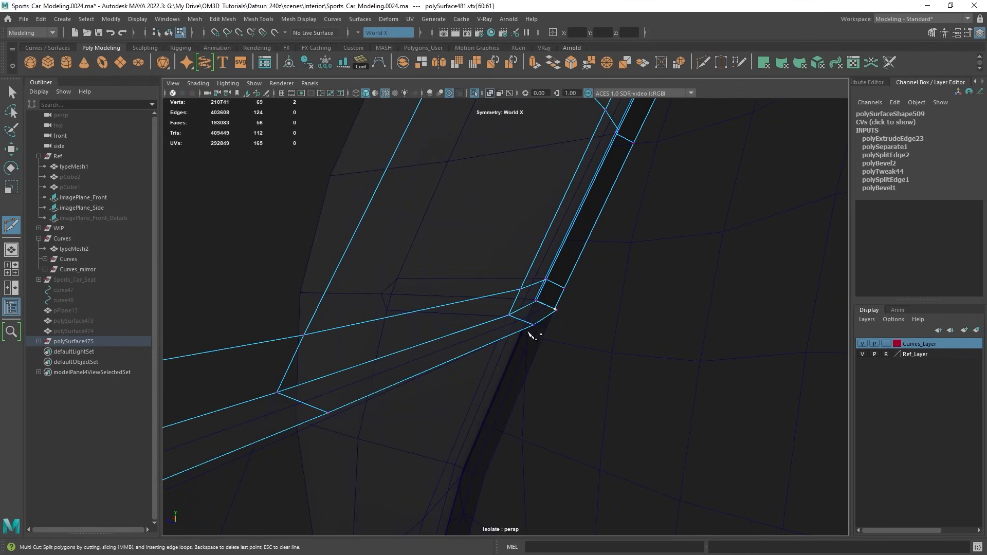
ctrl+click(515, 320)
alt+drag(514, 319, 488, 326)
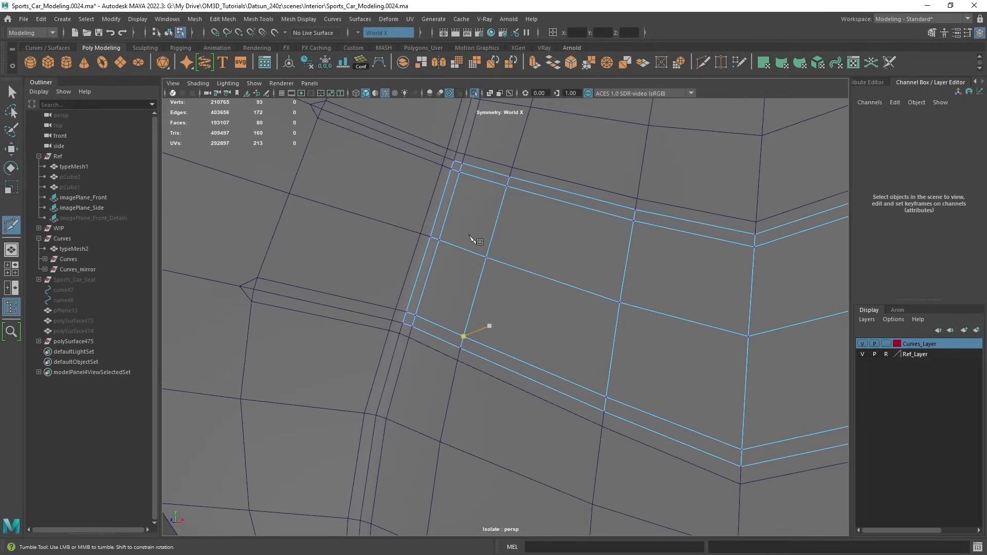
Turn on smooth mesh preview for the two extruded centre panels and check the seam between them.
right_drag(471, 242, 576, 209)
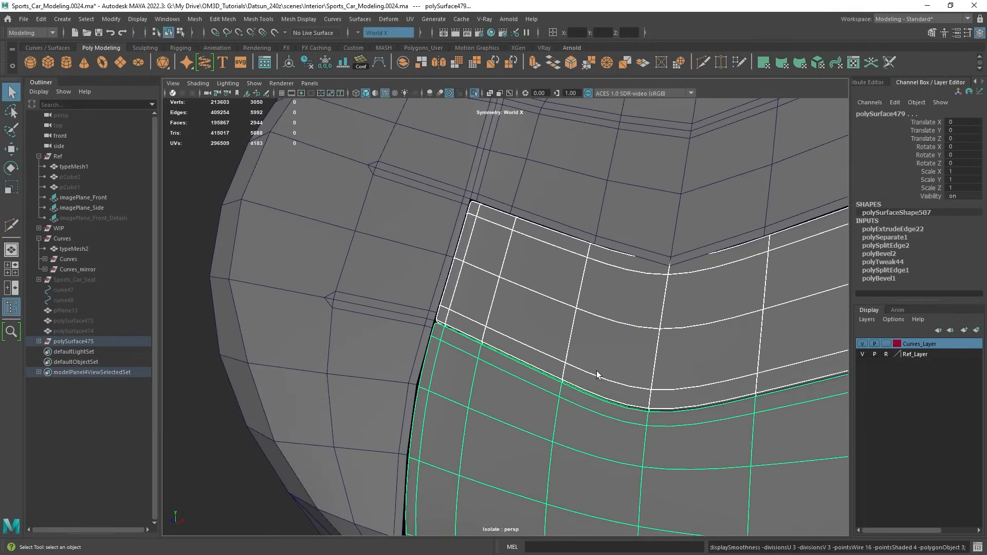
alt+drag(597, 372, 254, 307)
click(255, 307)
alt+drag(436, 354, 468, 370)
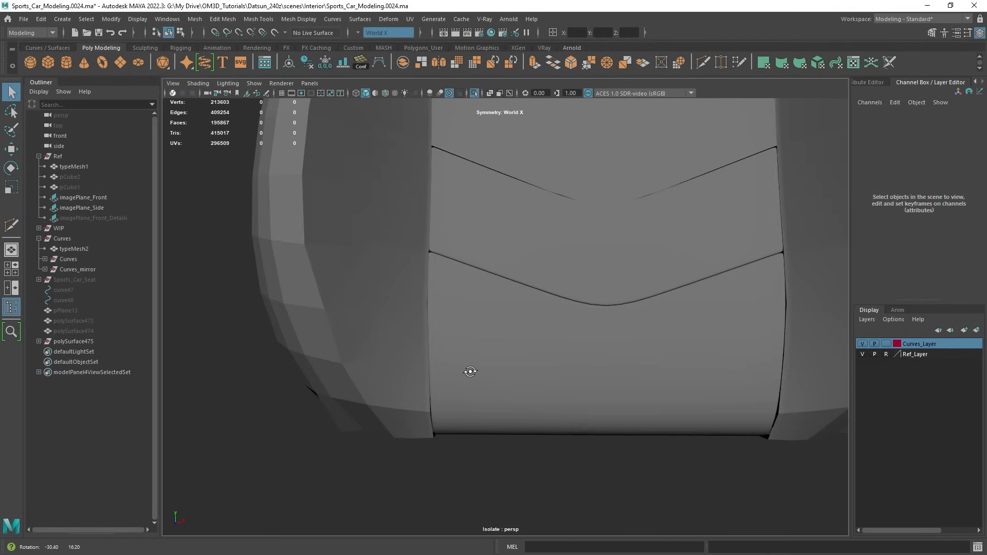
alt+right_drag(467, 370, 480, 342)
Select the backrest's outer shell and show wireframe on shaded to inspect the leftover bevel edges at its seam ends.
click(467, 291)
click(610, 352)
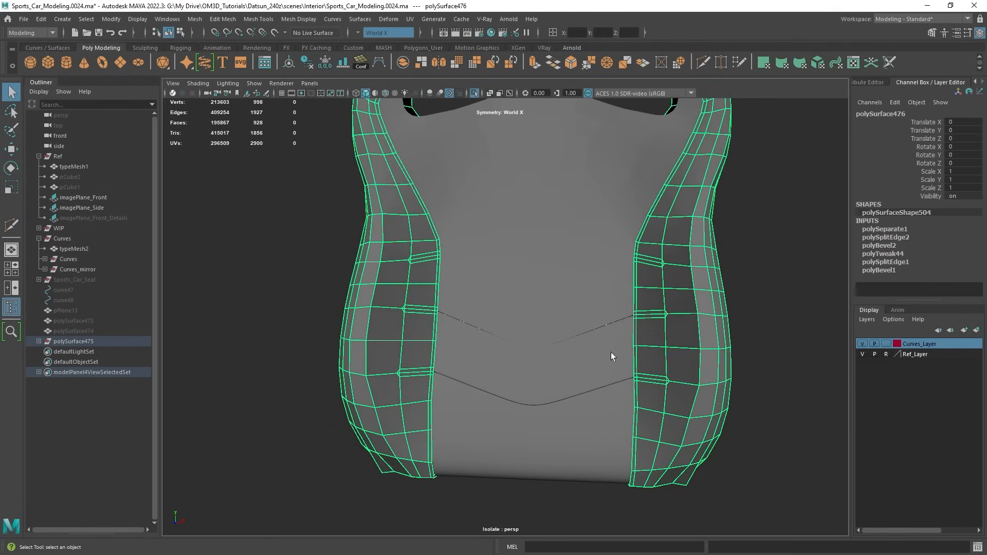
alt+drag(611, 353, 544, 372)
mouse_move(544, 372)
alt+right_down()
mouse_move(421, 160)
mouse_move(549, 278)
alt+right_up()
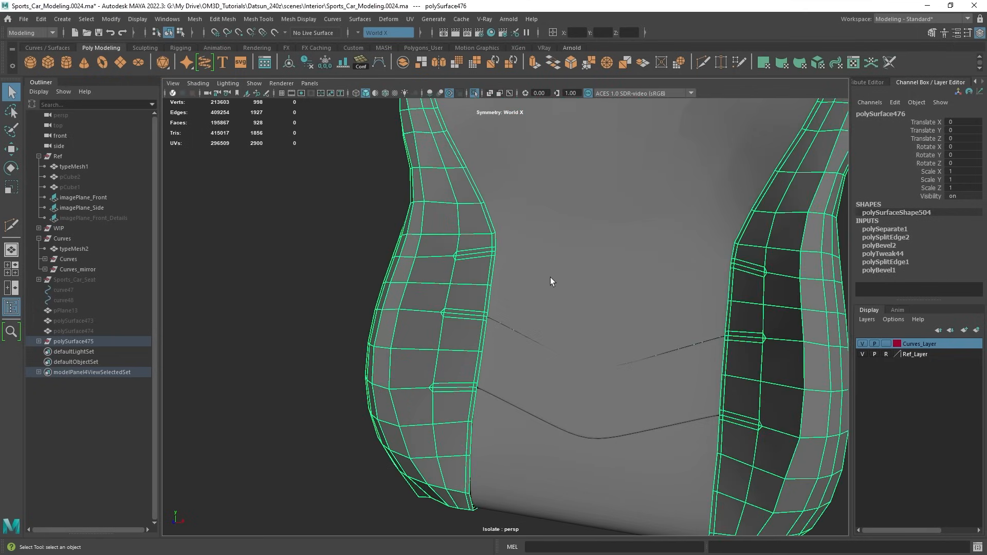
mouse_move(547, 278)
alt+mouse_down()
mouse_move(502, 288)
mouse_move(496, 223)
alt+mouse_up()
scroll(492, 286, up, 3)
key(alt+5)
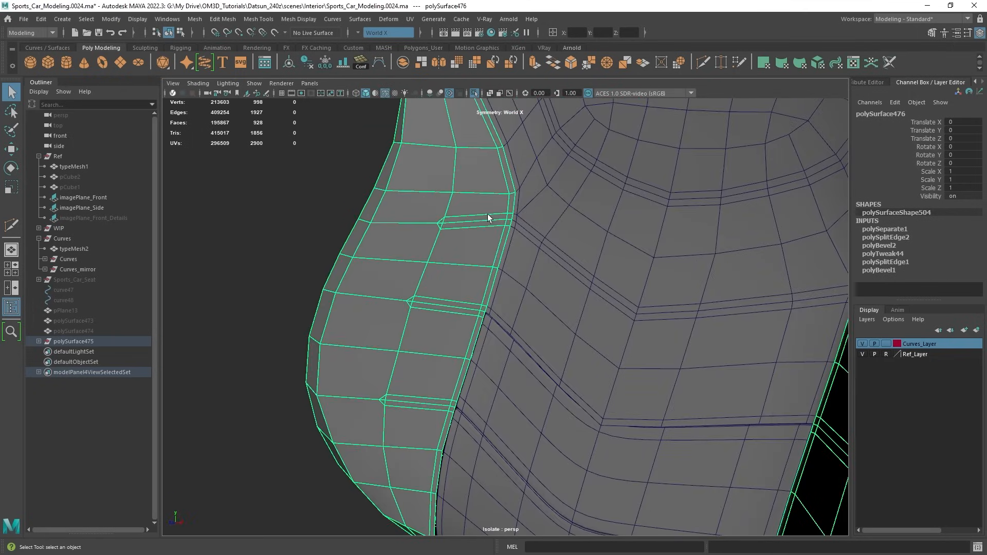
Delete the leftover bevel edge loops at the three horizontal seam ends on the outer shell.
right_drag(477, 192, 467, 135)
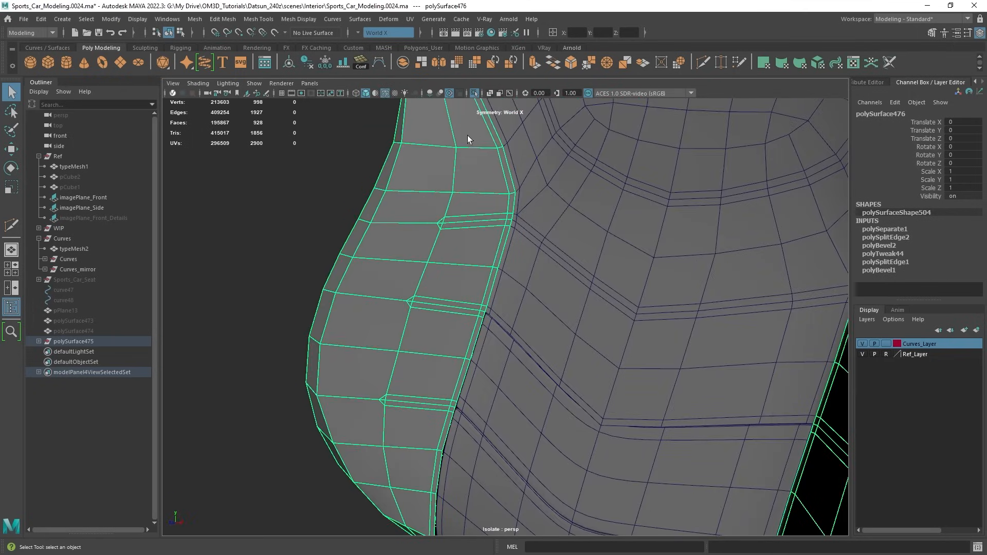
double_click(482, 228)
shift+double_click(443, 297)
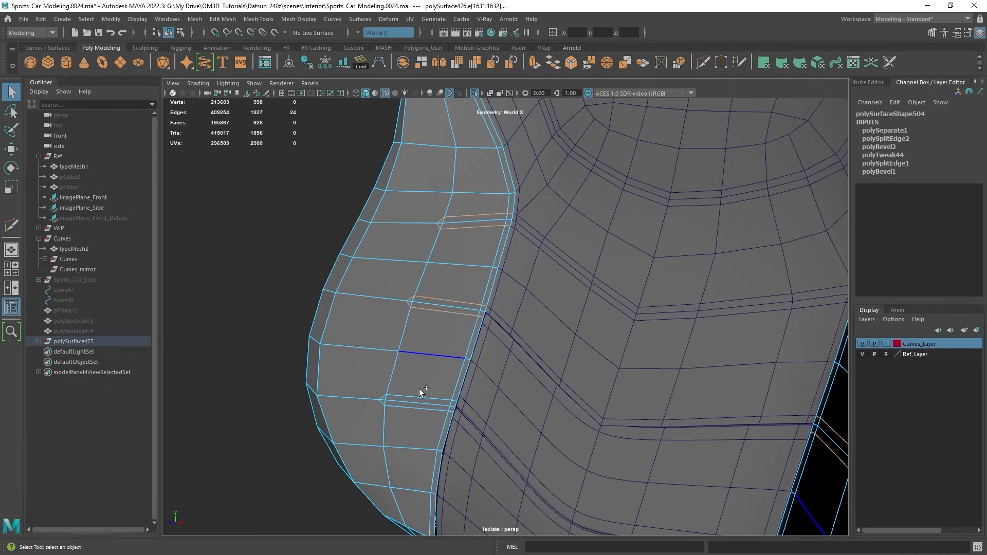
shift+double_click(406, 417)
alt+middle_drag(406, 418, 431, 370)
scroll(431, 370, up, 3)
key(ctrl+Delete)
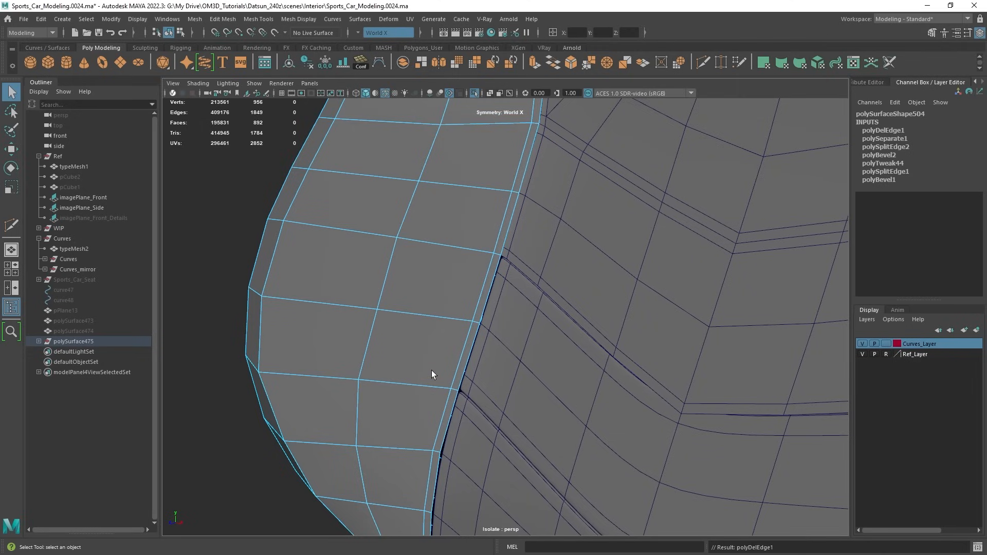
Turn on smooth mesh preview for the outer shell and return to object selection.
key(3)
key(F9)
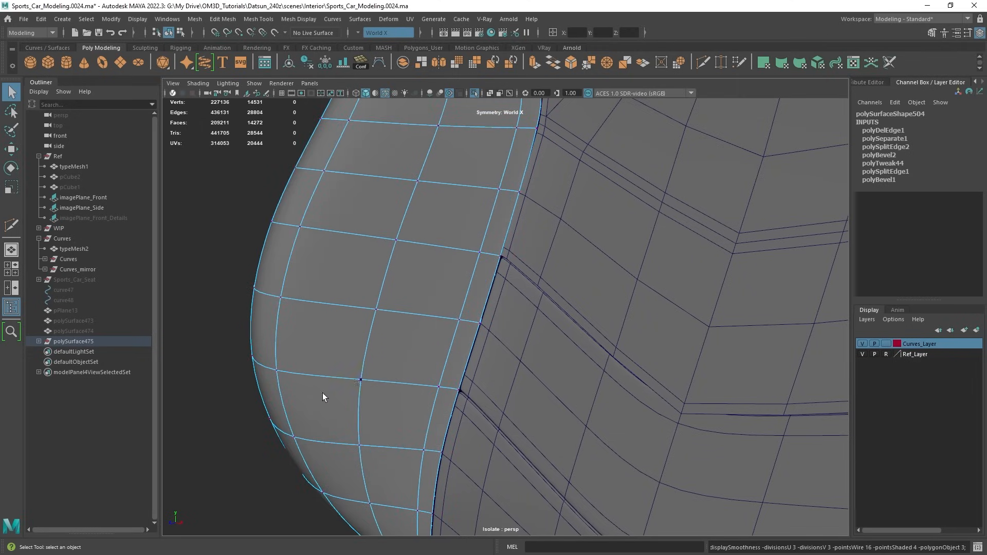
alt+drag(322, 392, 448, 242)
right_drag(433, 154, 488, 140)
scroll(554, 283, down, 2)
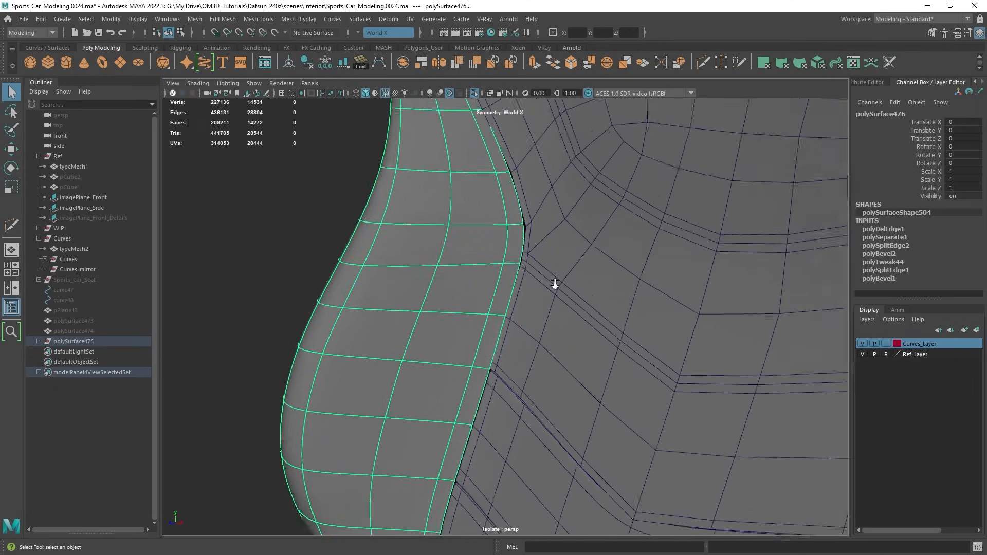
Select all the backrest pieces together and turn on smooth mesh preview for them.
click(554, 262)
scroll(378, 222, down, 1)
click(378, 222)
scroll(632, 238, down, 3)
key(ctrl+z)
key(ctrl+z)
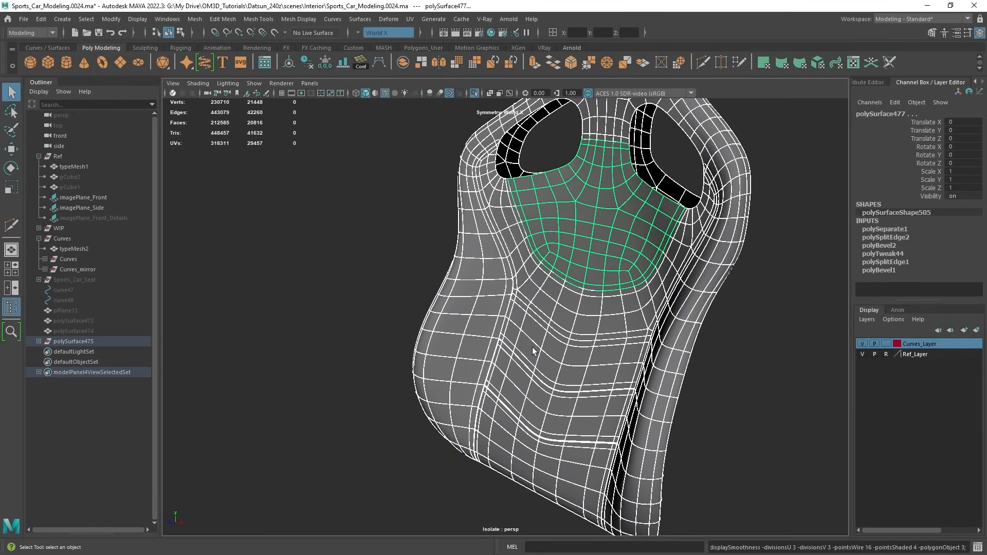
Exit isolate selection, bring the finished detailed seat into view, and hide its wireframe overlay.
alt+drag(533, 351, 578, 347)
key(ctrl+1)
alt+right_drag(511, 298, 426, 295)
alt+drag(427, 295, 581, 295)
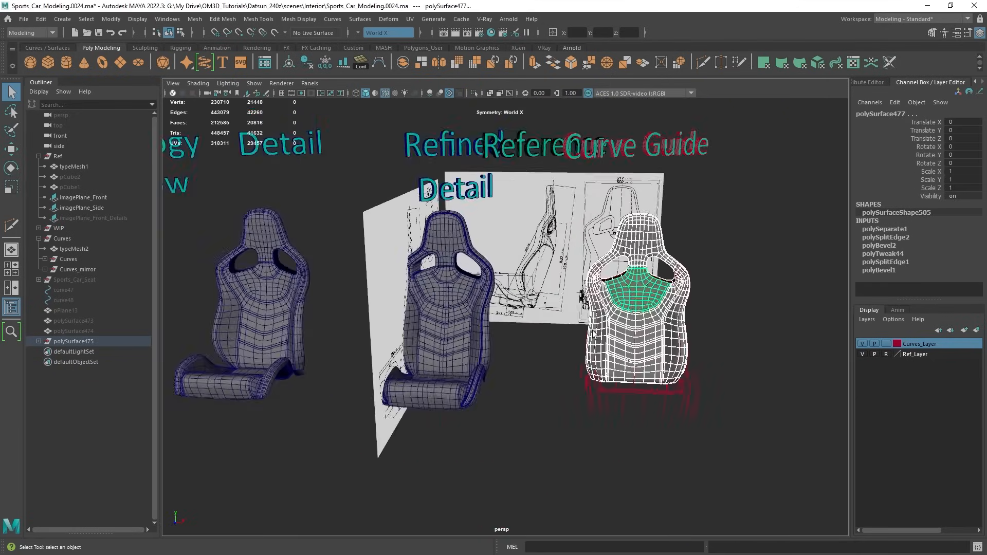
alt+right_drag(580, 295, 510, 208)
alt+middle_drag(322, 331, 542, 348)
scroll(542, 348, up, 6)
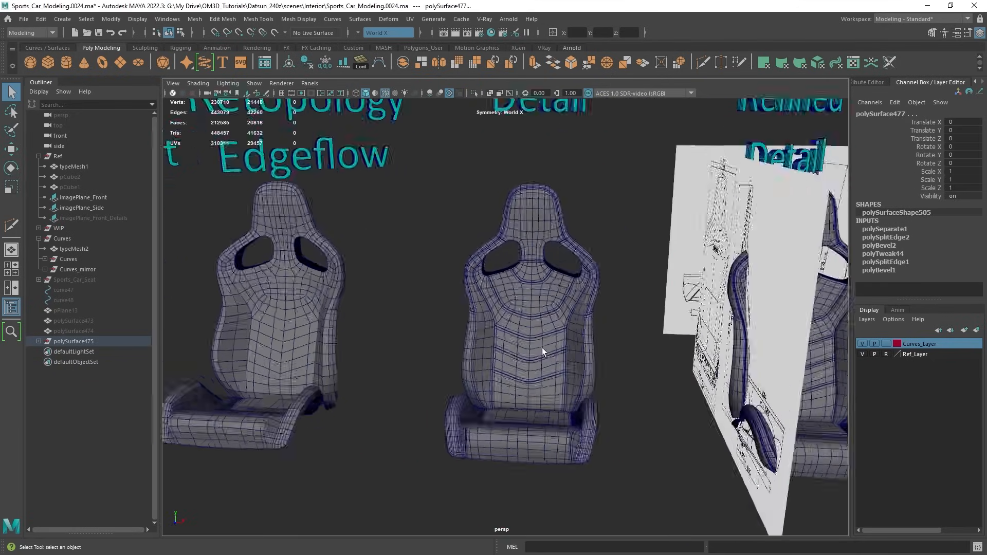
key(alt+5)
Select and frame the upper centre backrest panel of the finished seat to examine its seam borders.
click(548, 287)
key(f)
alt+drag(547, 331, 519, 317)
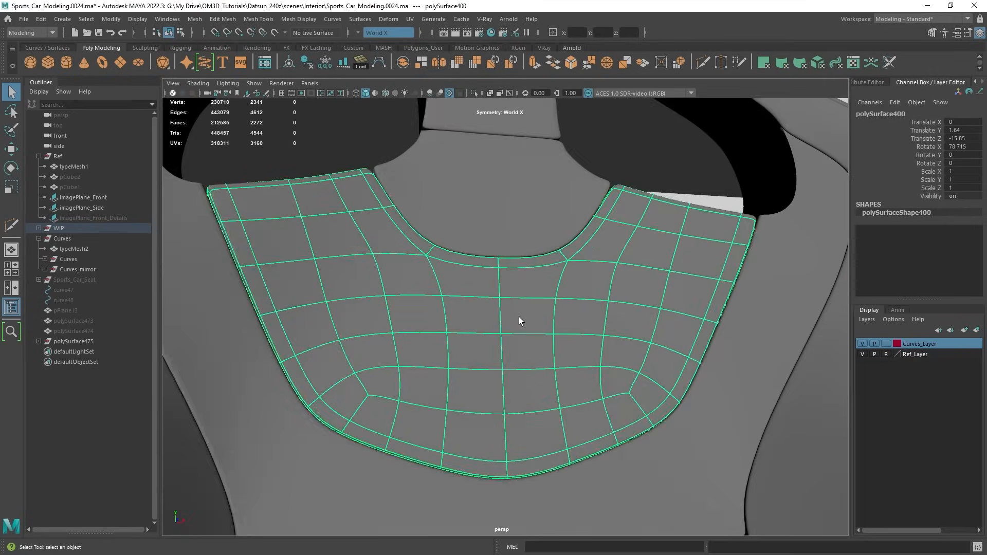
scroll(520, 319, down, 10)
scroll(566, 350, up, 2)
Select the finished seat's cushion panels one after another to examine how the seams divide them.
alt+drag(566, 351, 546, 400)
alt+middle_drag(546, 401, 550, 256)
alt+drag(551, 256, 428, 308)
click(429, 308)
click(440, 373)
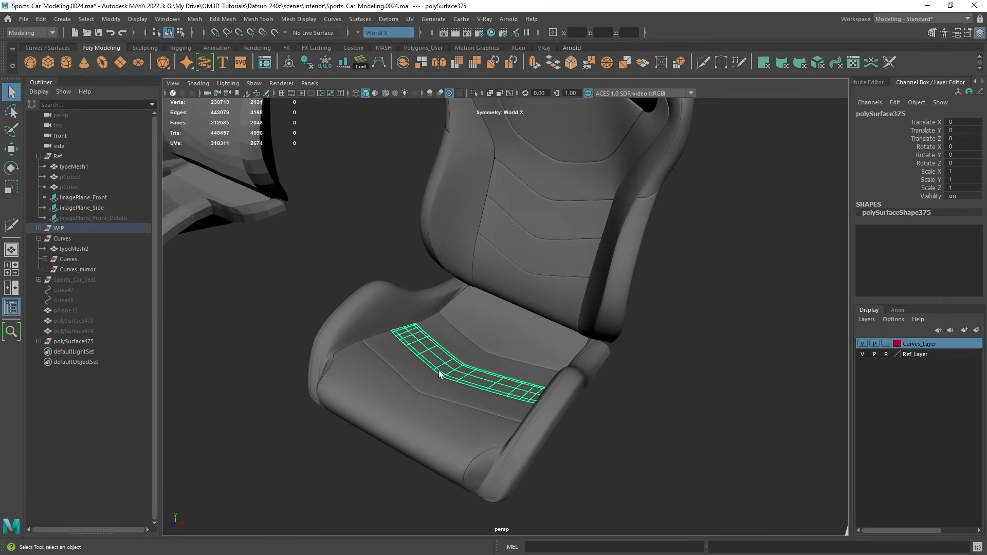
click(408, 390)
click(421, 383)
scroll(421, 383, down, 5)
alt+drag(421, 383, 566, 328)
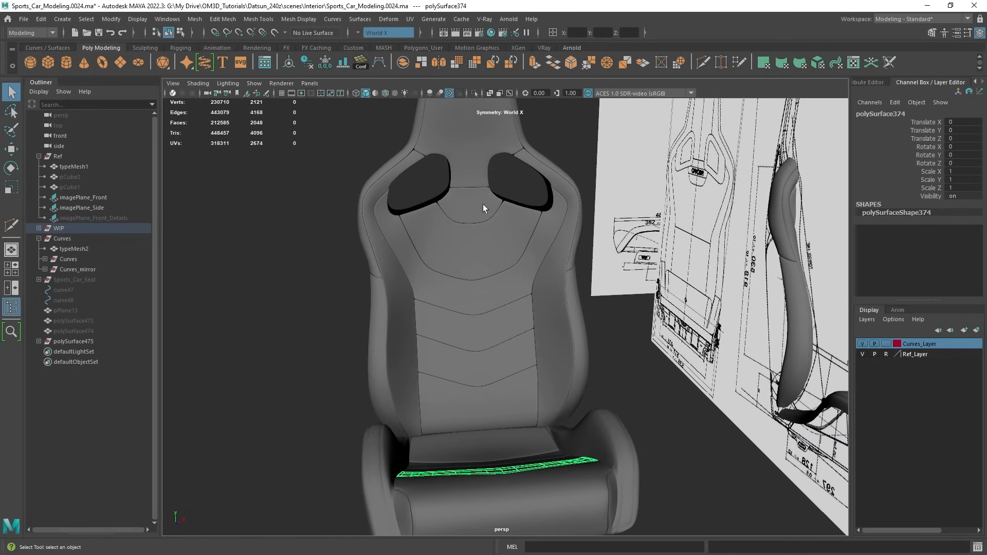
Select the finished seat's central backrest panels and examine the backrest and cushion seams from an angle.
alt+drag(495, 308, 462, 322)
click(470, 292)
click(472, 329)
alt+right_drag(606, 349, 534, 328)
alt+middle_drag(719, 311, 622, 311)
alt+drag(621, 312, 613, 325)
alt+middle_drag(612, 325, 559, 298)
alt+right_drag(514, 291, 561, 291)
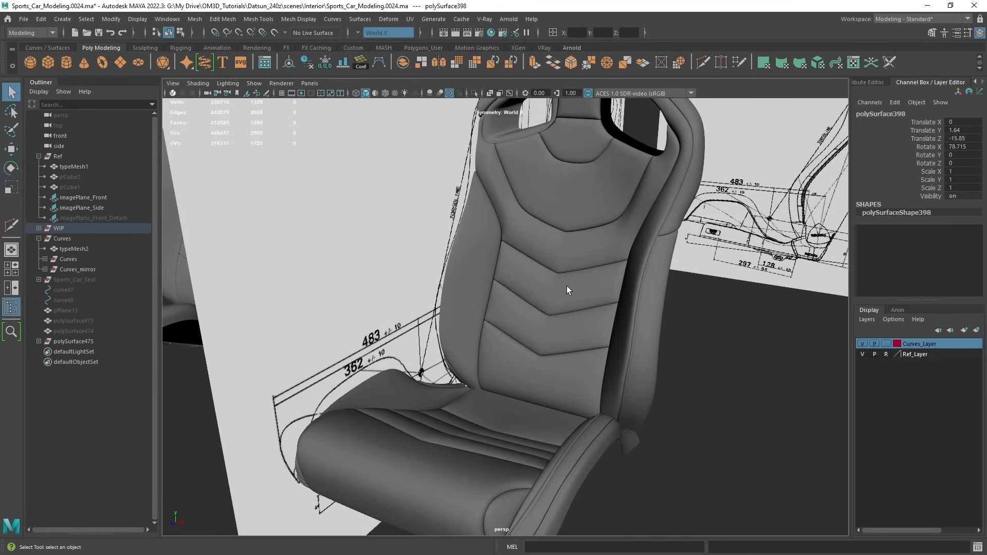
Switch to the reference image board, examine the Black Leather / Carbon seat photo, and return to Maya.
key(alt+Tab)
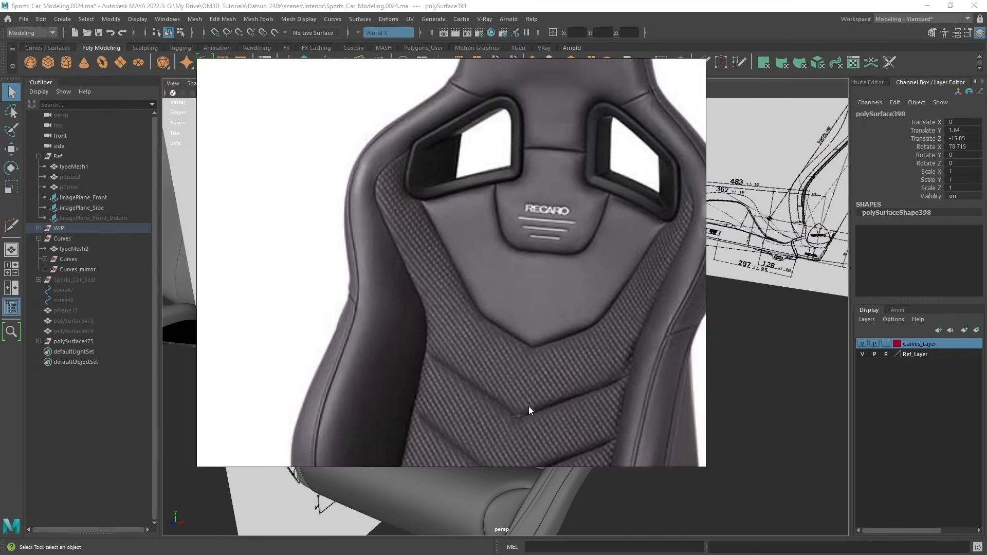
scroll(430, 269, down, 7)
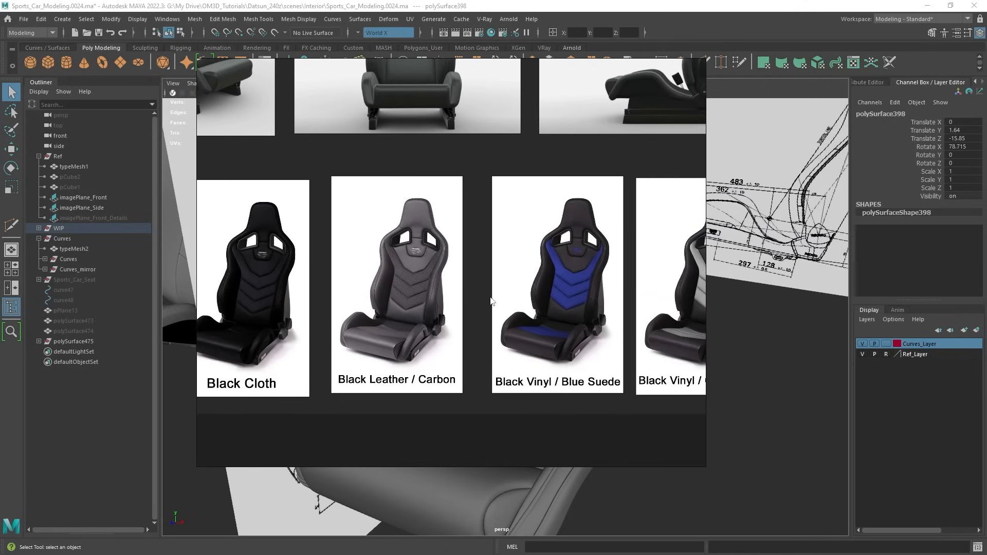
scroll(449, 296, up, 4)
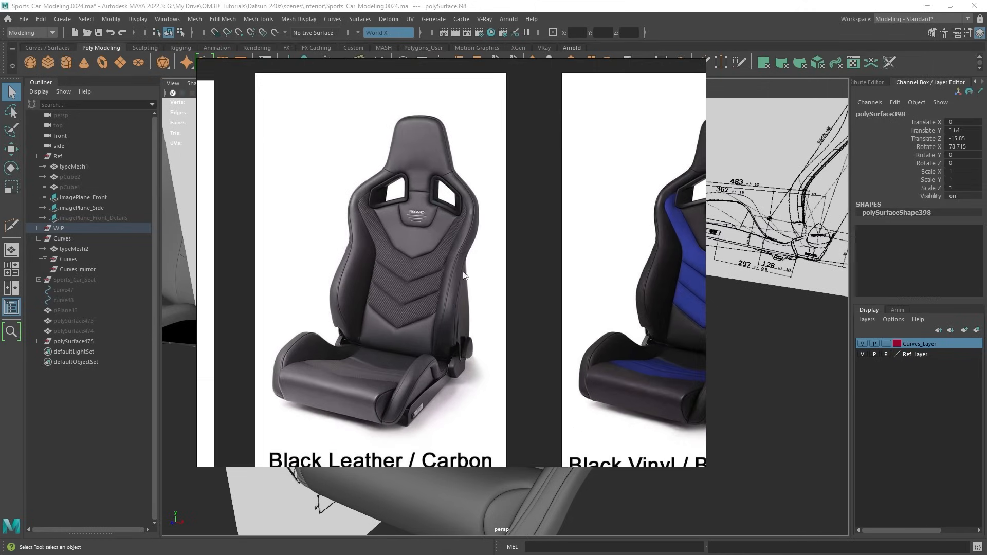
scroll(486, 252, down, 4)
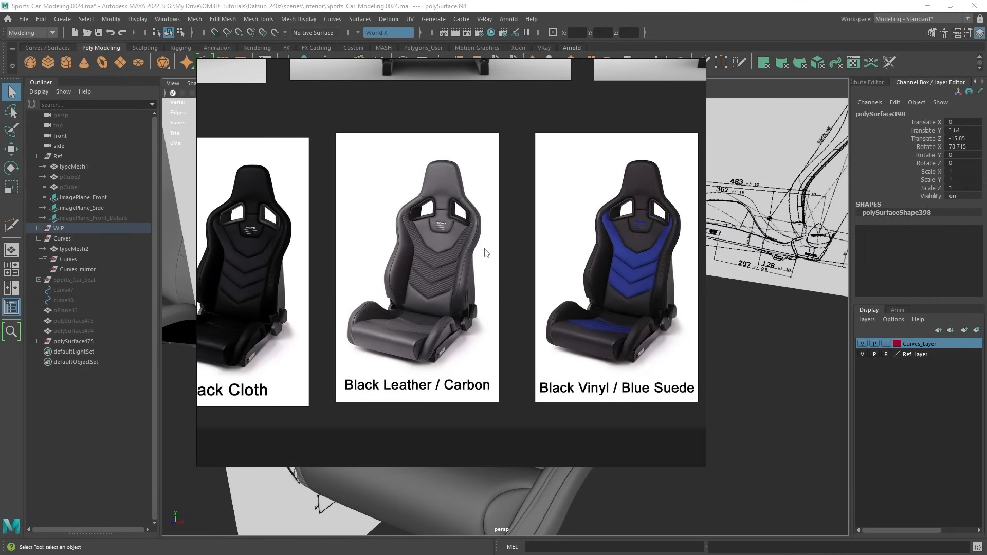
click(682, 9)
Select the upper chevron panel of the backrest and frame it in the view.
alt+right_drag(519, 235, 493, 295)
click(556, 276)
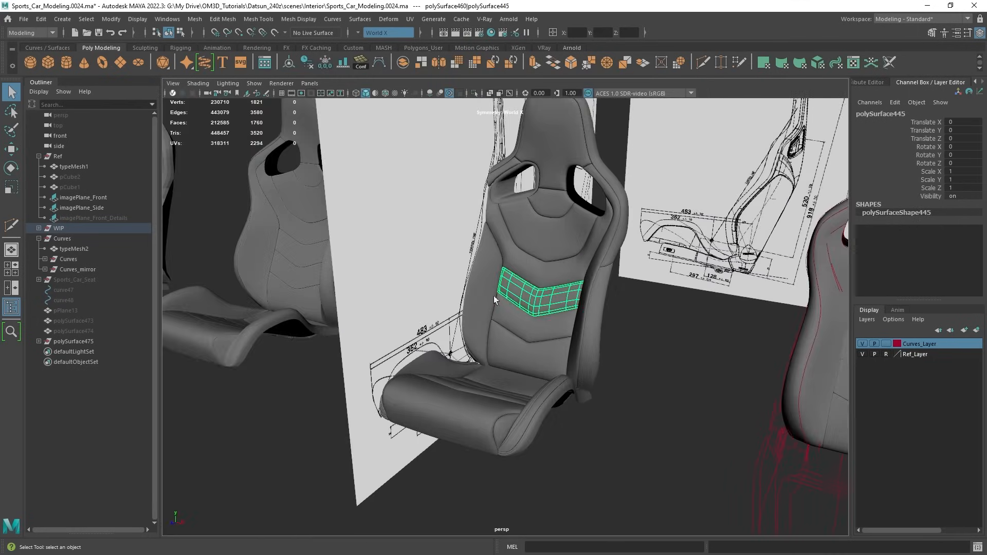
alt+middle_drag(494, 295, 556, 329)
alt+drag(556, 329, 566, 339)
click(435, 267)
key(f)
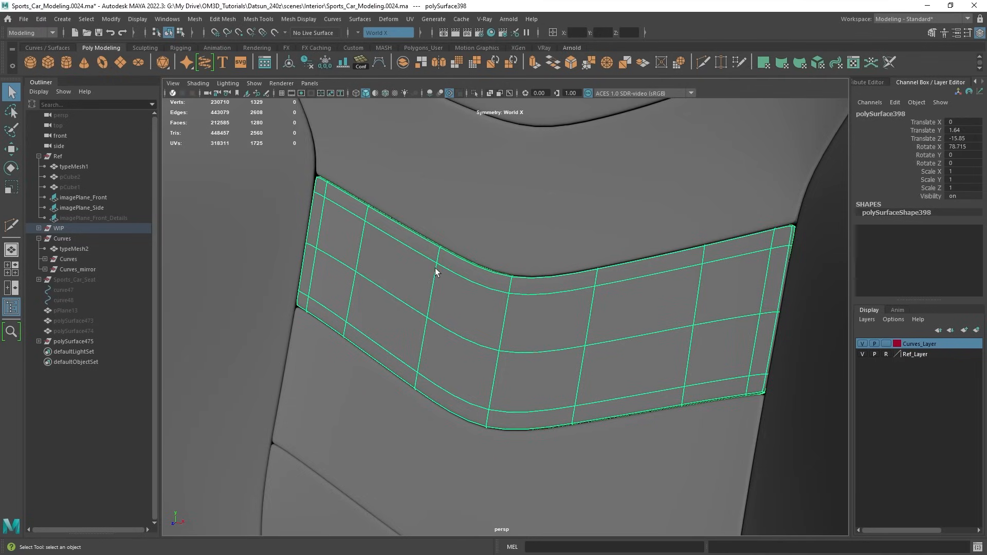
Add the yoke-shaped panel, second chevron panel and bottom panel to the selection, isolate all four, and show the Modeling Toolkit.
alt+drag(434, 268, 477, 279)
scroll(477, 279, down, 5)
shift+click(501, 249)
shift+click(526, 402)
scroll(526, 411, down, 5)
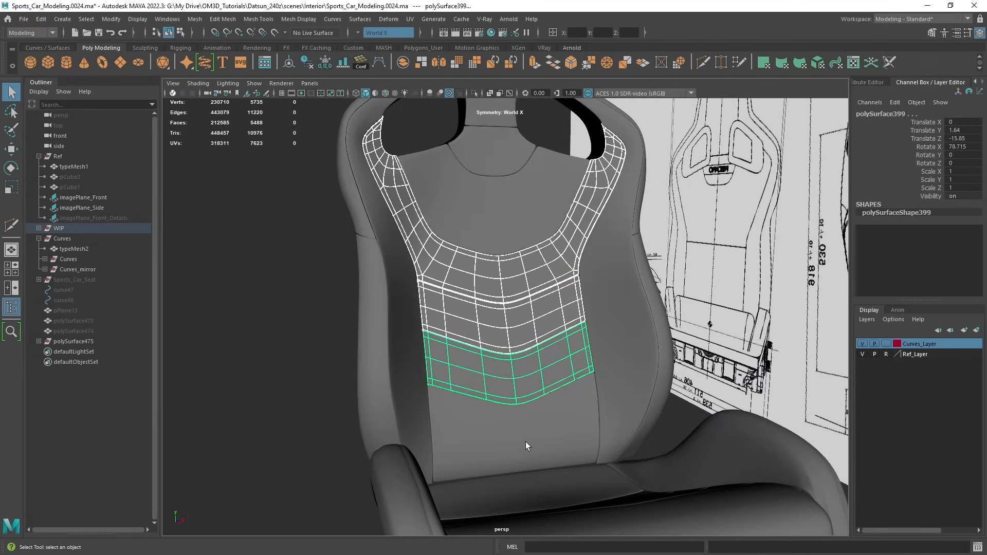
shift+click(525, 443)
key(ctrl+1)
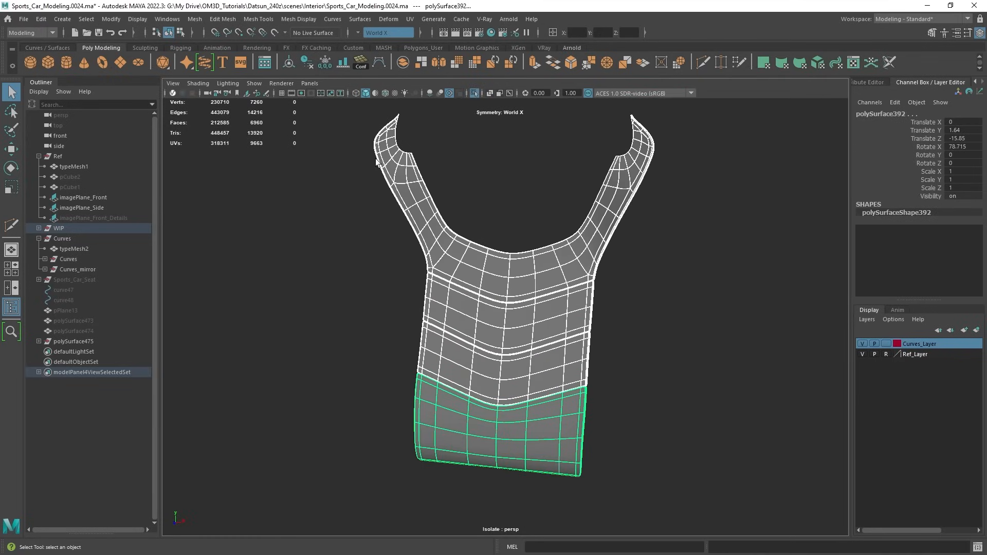
click(932, 33)
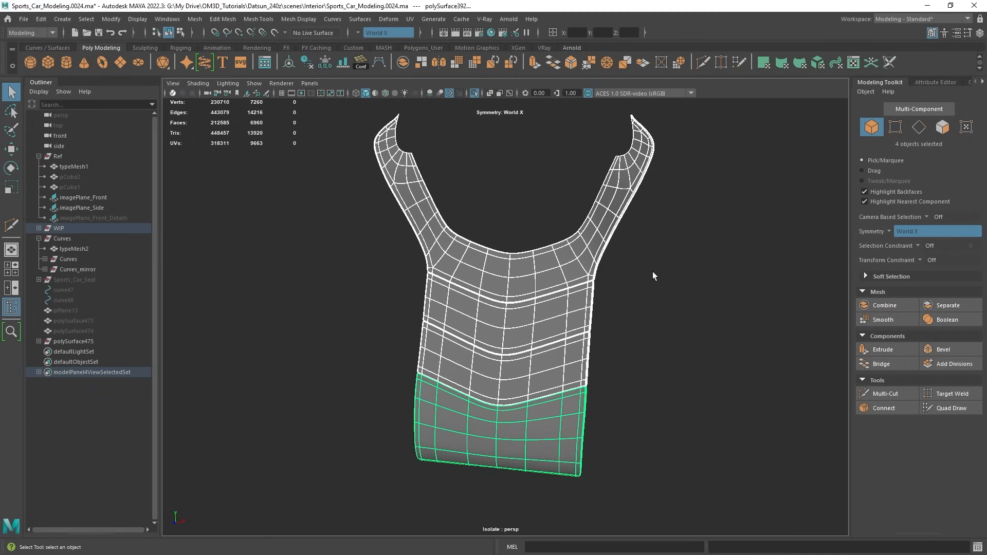
Select the yoke-shaped panel and upper chevron panel and examine their shared seam and folded borders up close.
alt+drag(652, 275, 513, 289)
click(587, 289)
scroll(665, 289, up, 5)
alt+drag(665, 289, 415, 322)
shift+click(466, 277)
scroll(415, 322, up, 5)
alt+middle_drag(454, 222, 510, 313)
scroll(509, 313, up, 5)
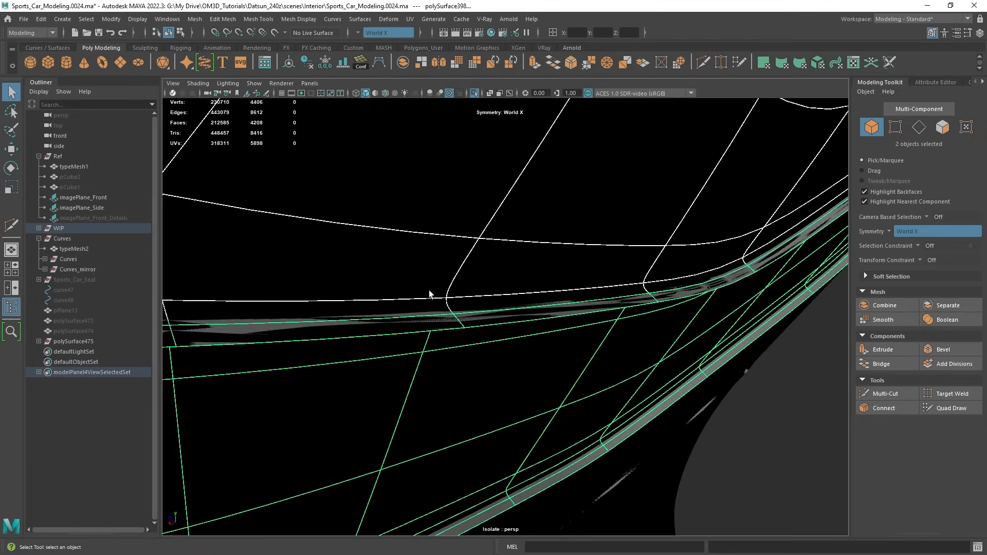
alt+drag(472, 344, 381, 360)
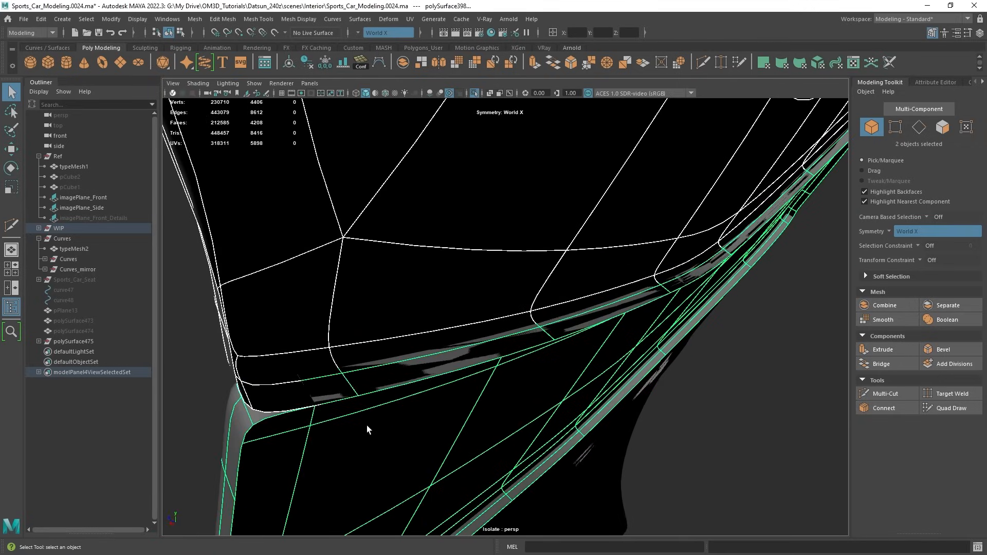
alt+drag(367, 430, 594, 346)
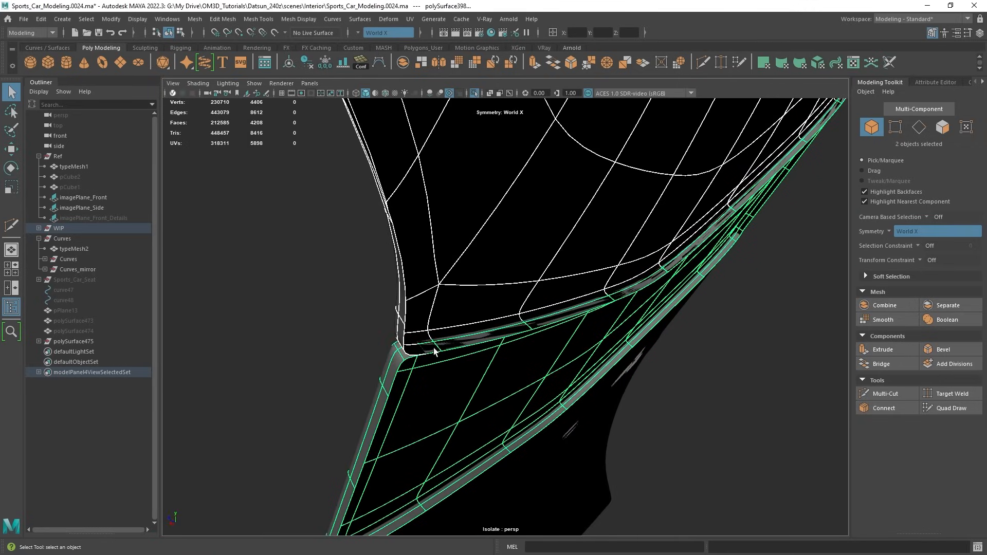
scroll(525, 336, down, 8)
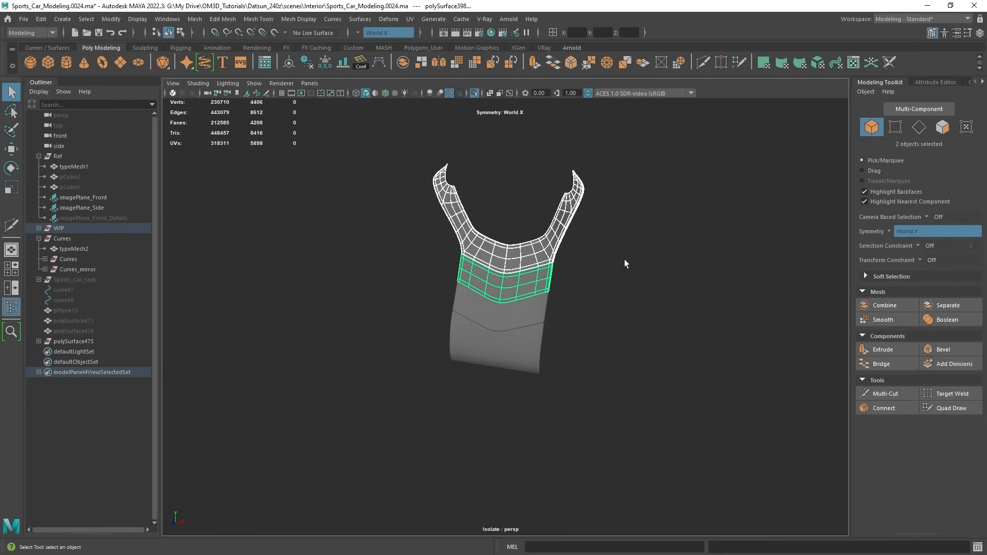
Reselect all four isolated panels, enter face selection, and select the upper chevron panel's inner faces without its narrow border.
shift+drag(645, 471, 404, 197)
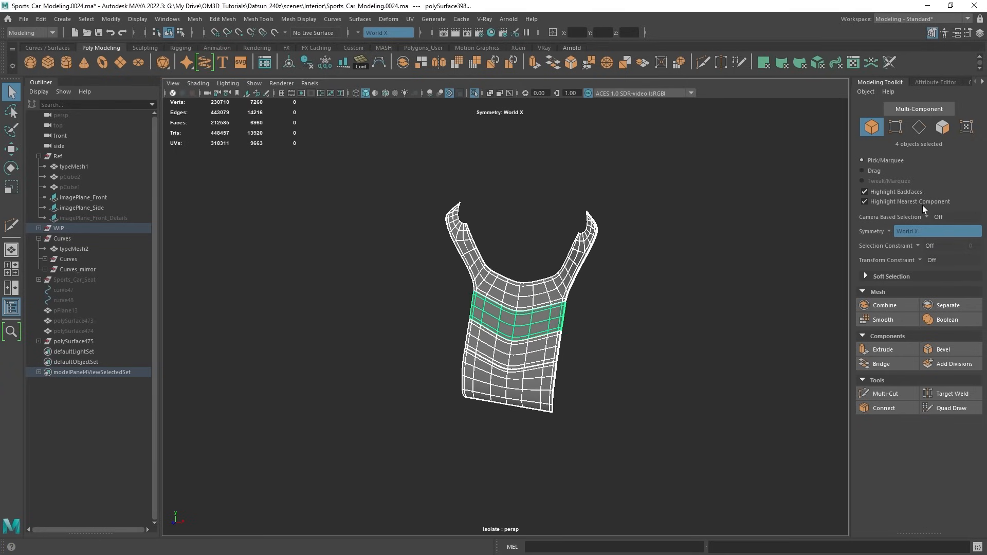
click(942, 126)
scroll(571, 324, up, 5)
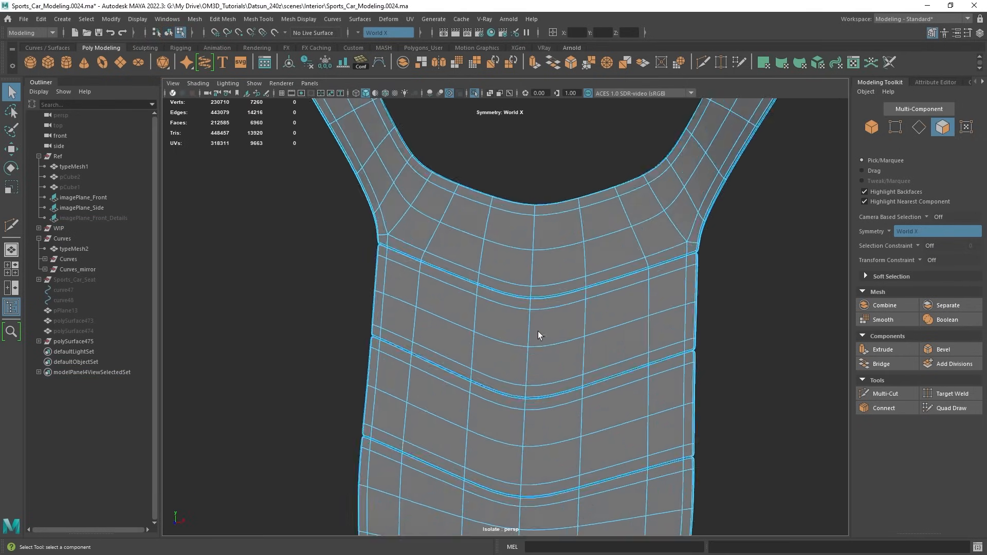
scroll(538, 335, up, 4)
click(388, 294)
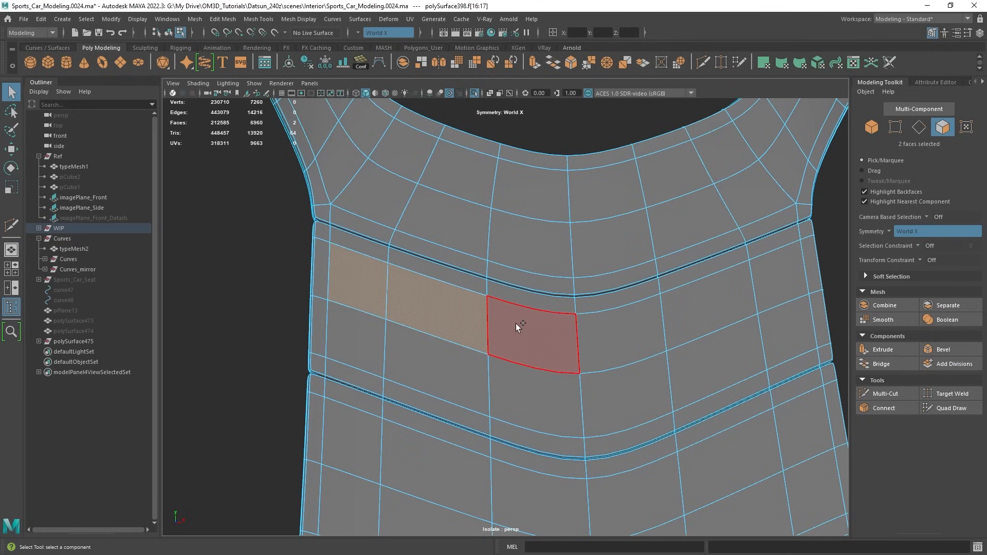
mouse_move(516, 323)
mouse_down()
mouse_move(738, 303)
mouse_move(788, 317)
mouse_up()
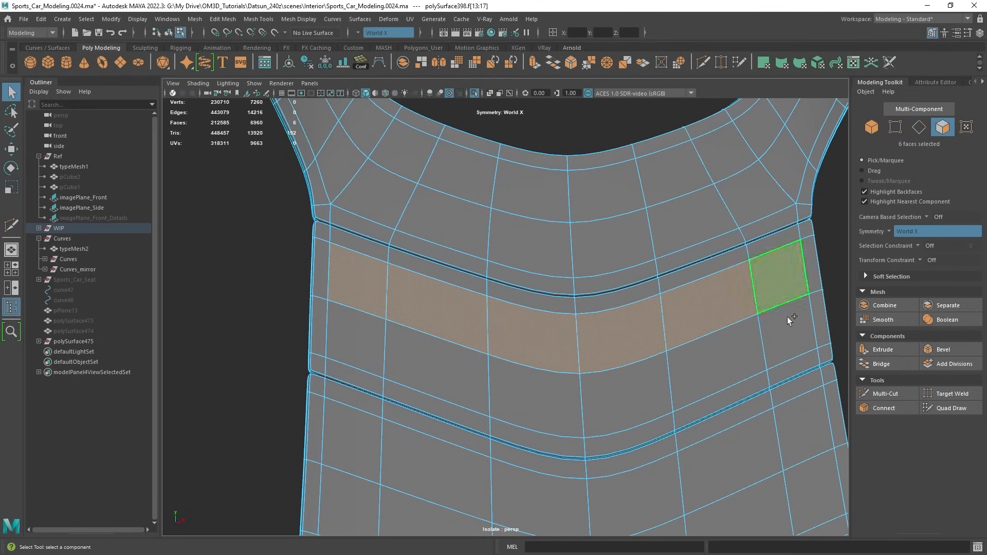
shift+click(597, 385)
shift+click(525, 391)
shift+click(455, 382)
shift+click(363, 356)
Add both rows of inner faces on the second chevron panel to the selection.
scroll(556, 355, down, 2)
alt+middle_drag(557, 357, 557, 340)
alt+drag(557, 341, 460, 278)
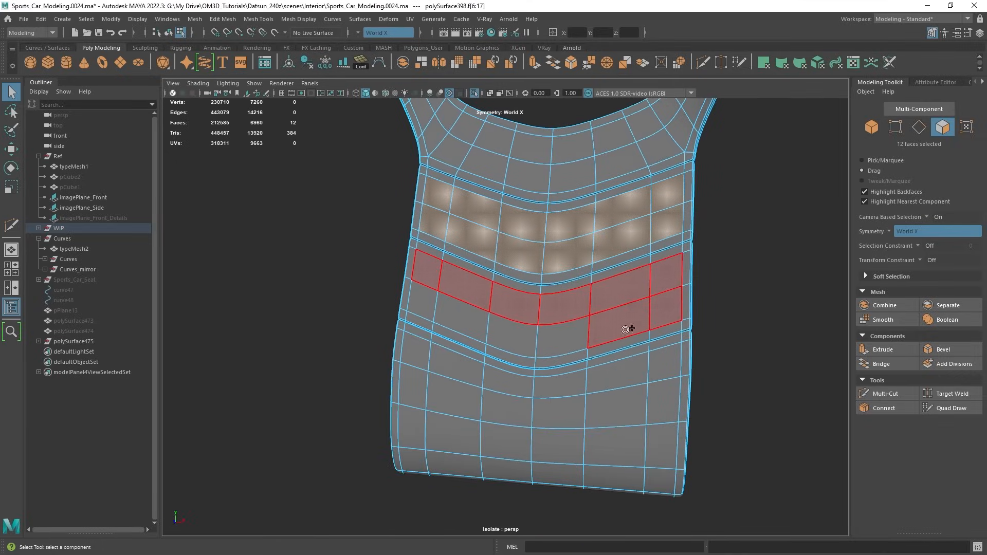
drag(420, 302, 454, 348)
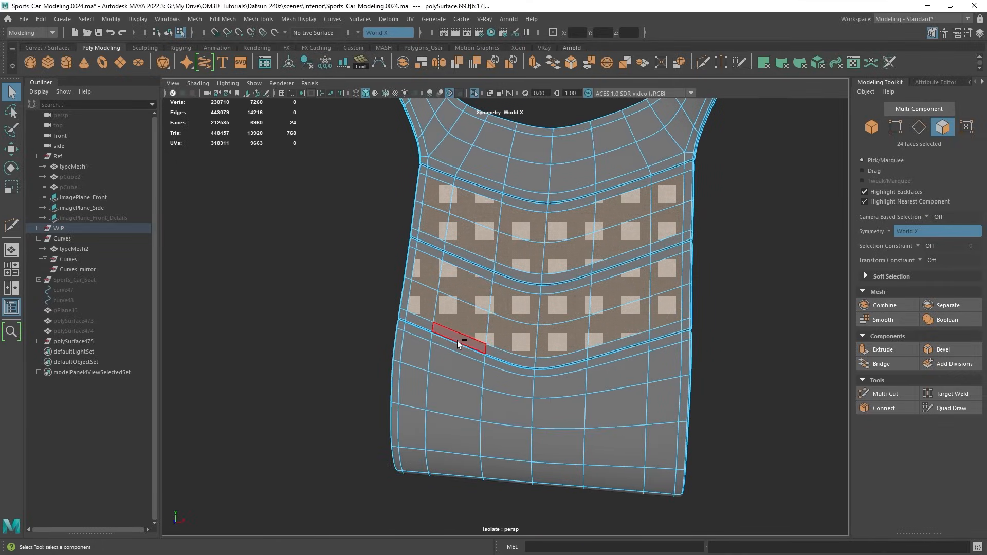
Add the bottom panel's inner faces to the selection, leaving out the narrow border faces along the seam.
alt+middle_drag(501, 414, 508, 363)
scroll(509, 364, up, 3)
key(shift+Tab)
mouse_move(498, 306)
mouse_down()
mouse_move(651, 321)
mouse_move(740, 388)
mouse_move(640, 469)
mouse_move(407, 461)
mouse_up()
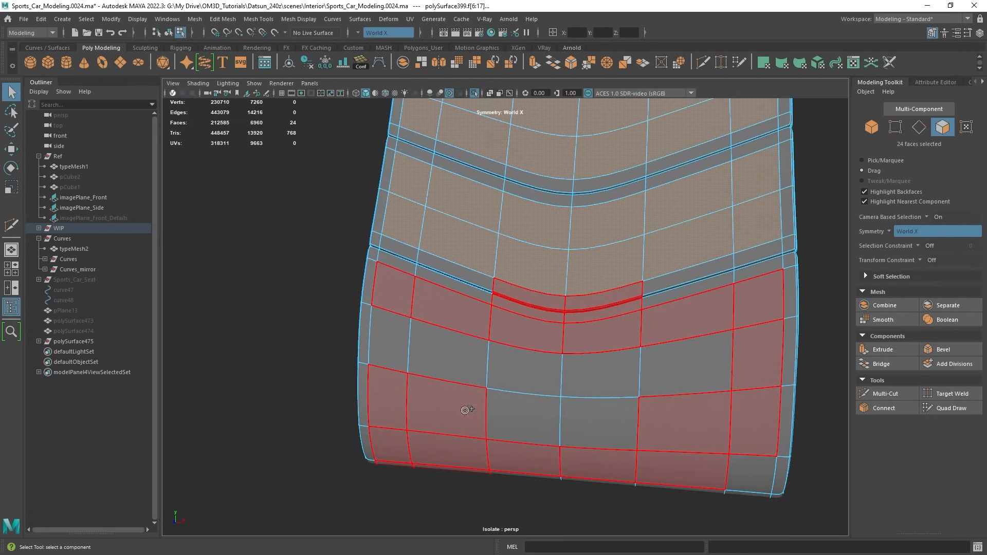
drag(406, 359, 407, 358)
scroll(610, 312, up, 3)
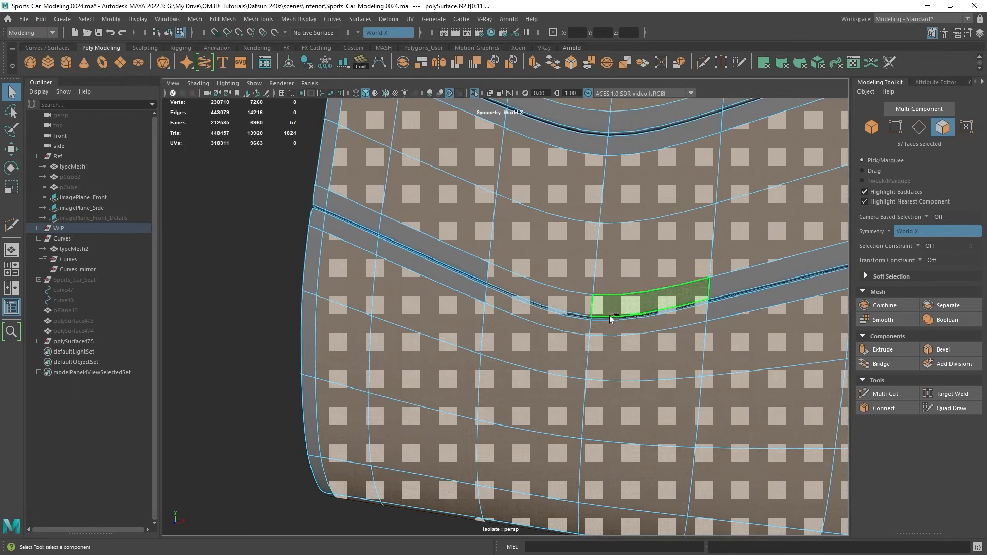
shift+click(589, 315)
scroll(589, 315, down, 4)
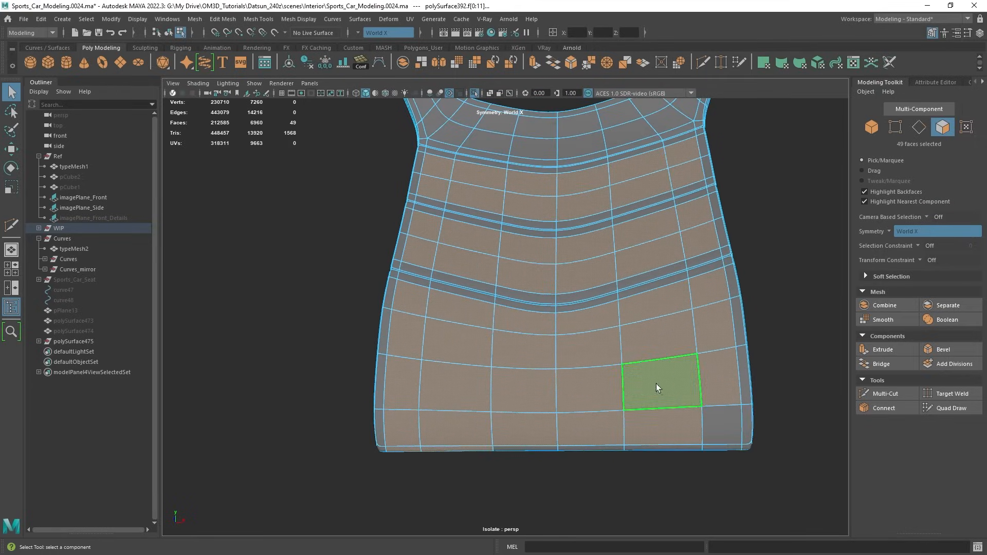
shift+click(711, 433)
Move the selected inner faces slightly outward along their normals to puff up the three lower panels.
alt+middle_drag(668, 311, 662, 509)
alt+drag(662, 509, 549, 322)
key(w)
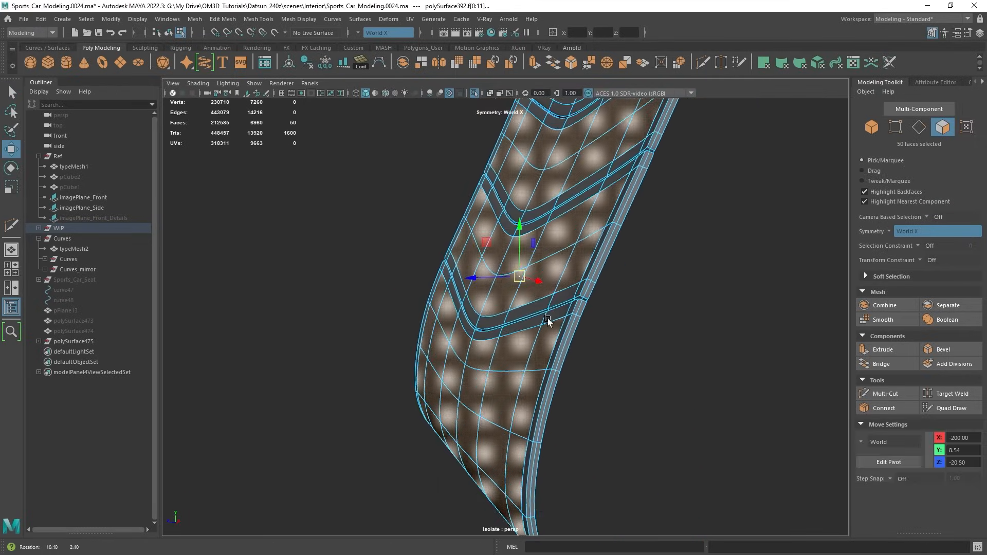
alt+middle_drag(548, 321, 529, 366)
ctrl+middle_drag(560, 304, 567, 303)
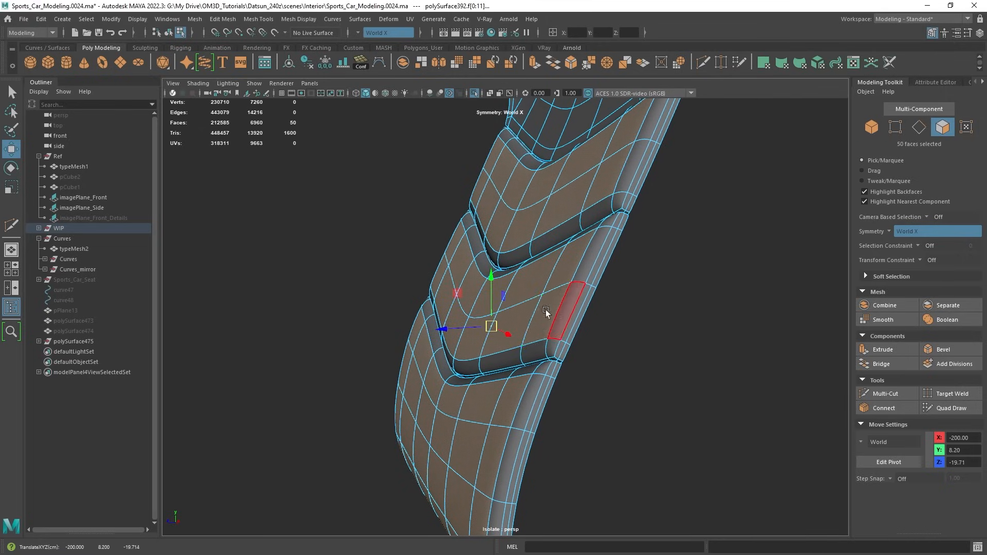
alt+drag(570, 303, 487, 291)
alt+drag(409, 271, 540, 308)
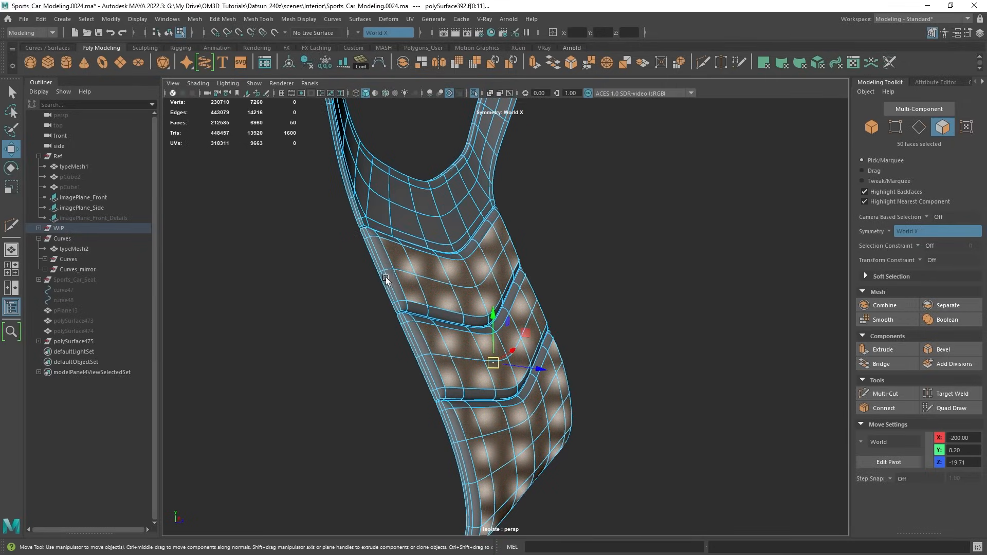
alt+drag(385, 279, 456, 260)
Select the horizontal middle edge rows of the three lower panels and move them slightly outward along their normals.
right_drag(455, 260, 430, 137)
click(419, 285)
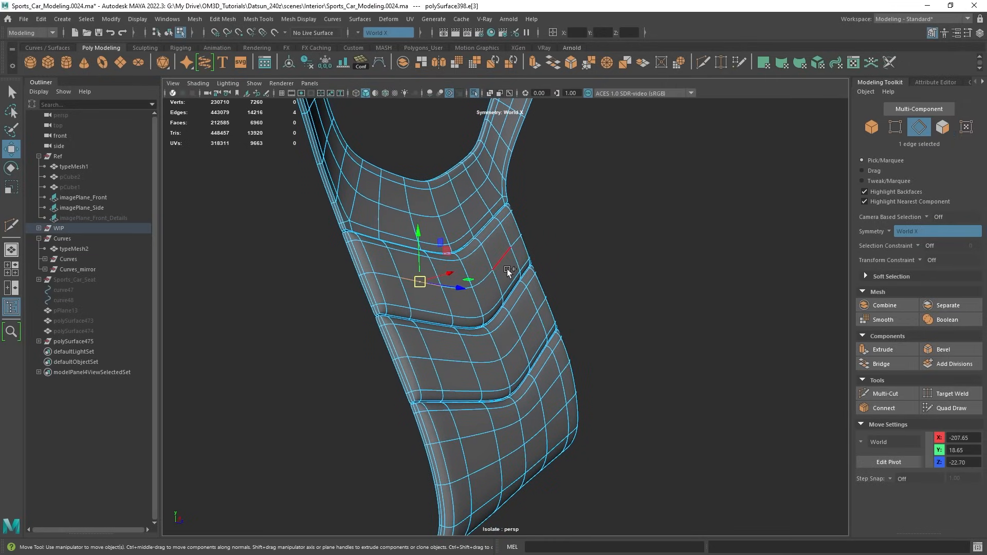
shift+click(435, 359)
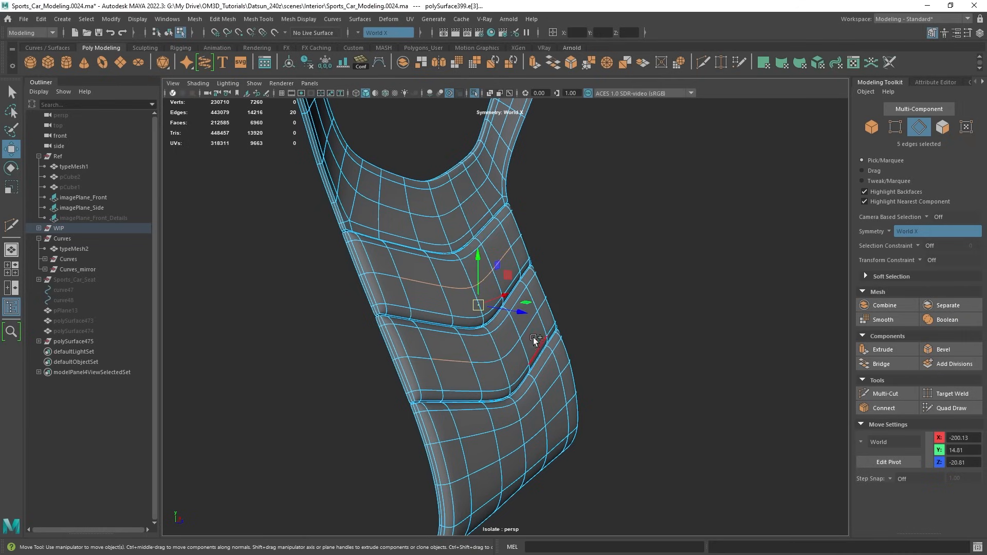
shift+double_click(528, 329)
shift+double_click(553, 409)
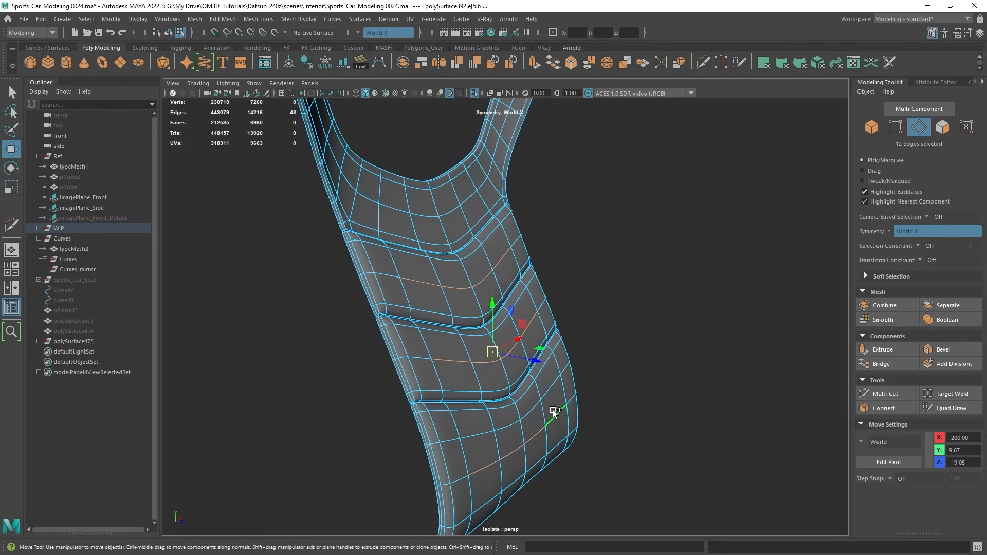
alt+drag(553, 409, 454, 403)
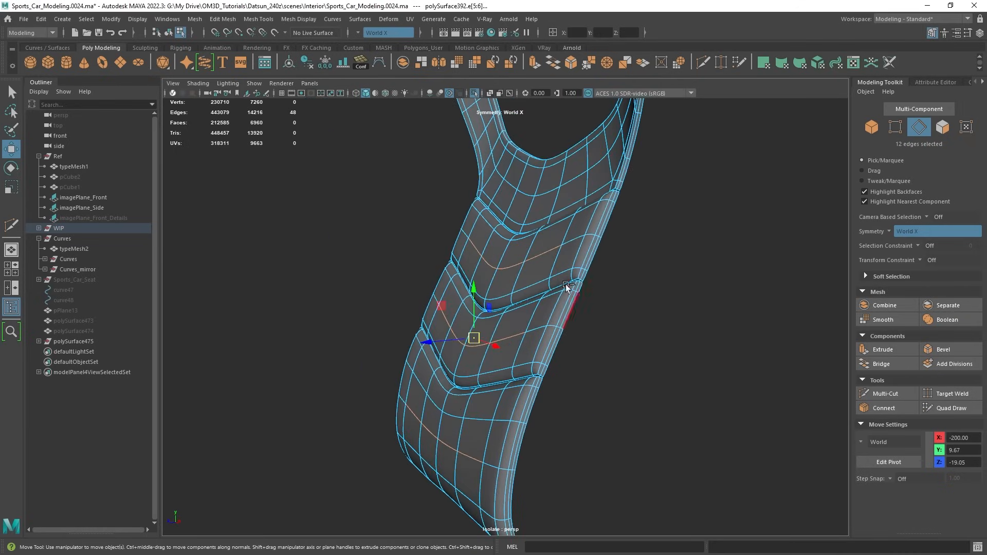
ctrl+middle_drag(565, 285, 569, 283)
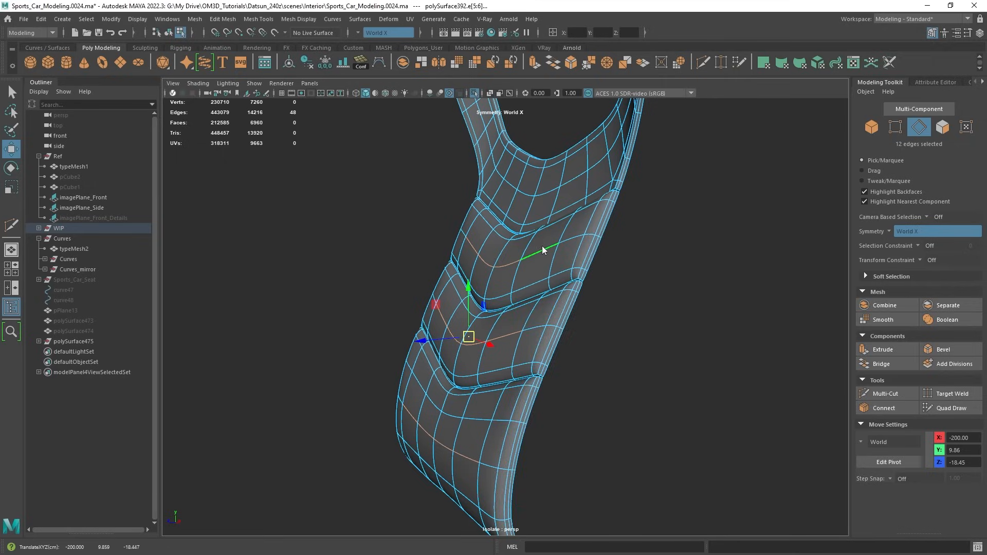
Return to object selection with the Select tool and exit isolation to show the whole seat.
right_drag(541, 249, 596, 222)
key(q)
scroll(581, 268, down, 2)
alt+drag(581, 269, 523, 311)
scroll(588, 274, up, 1)
key(ctrl+1)
Select the bottom backrest panel, examine the puffed panels within the whole seat, and switch to the reference image board.
scroll(585, 277, down, 3)
click(499, 393)
alt+drag(498, 392, 550, 309)
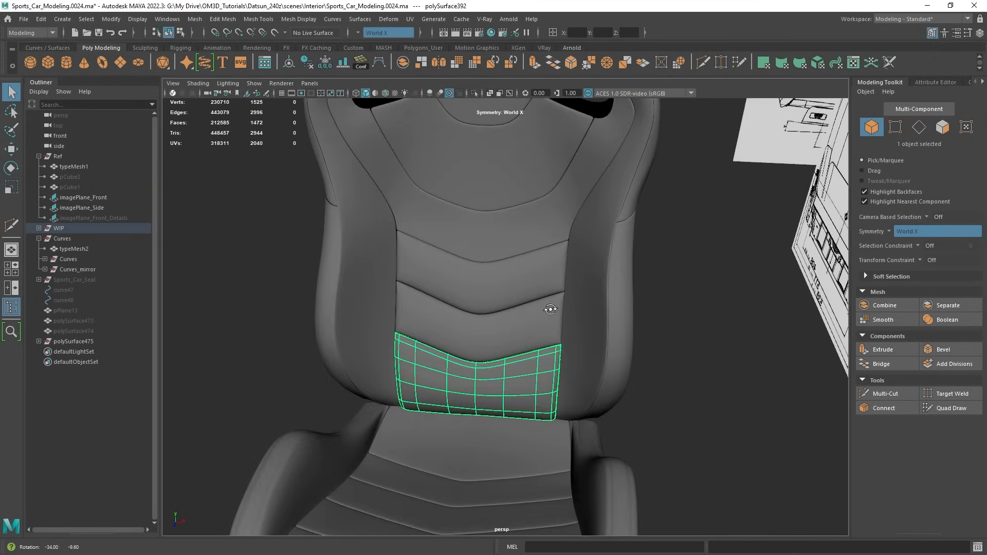
scroll(550, 312, up, 2)
scroll(545, 311, down, 5)
scroll(524, 311, up, 3)
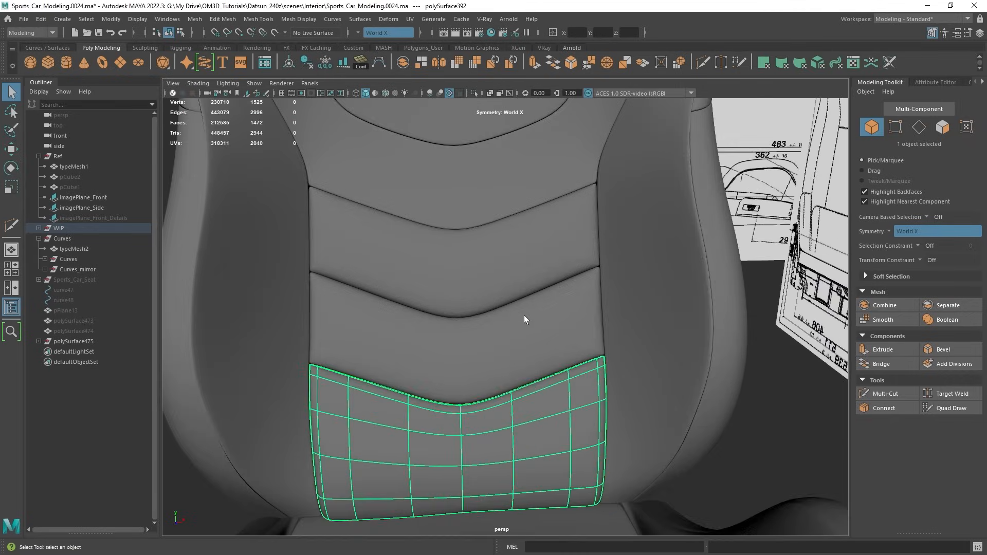
scroll(524, 315, down, 3)
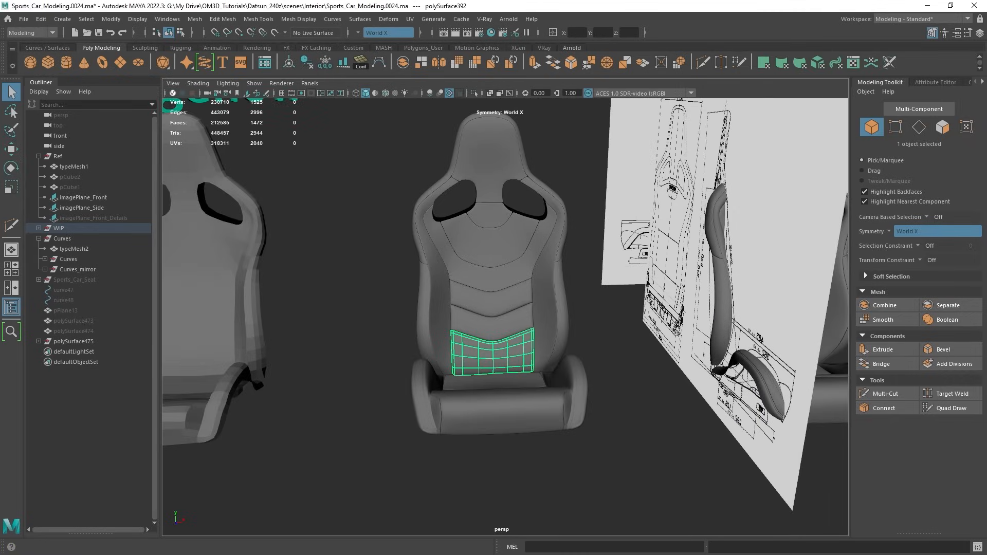
key(alt+Tab)
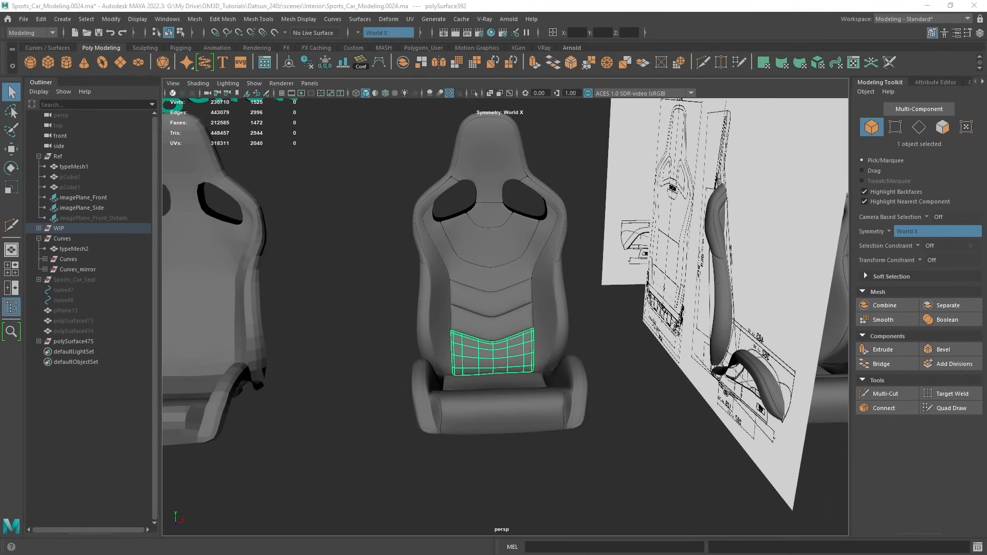
Study the pointed chevron seams in the reference photo, return to Maya, and isolate the four central backrest panels.
scroll(426, 288, up, 4)
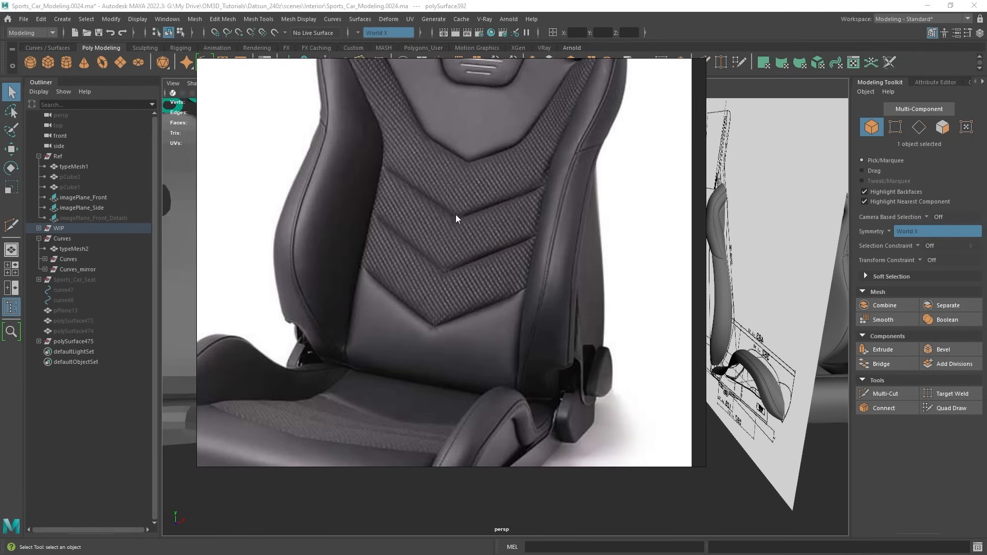
key(alt+Tab)
scroll(442, 234, up, 4)
click(454, 244)
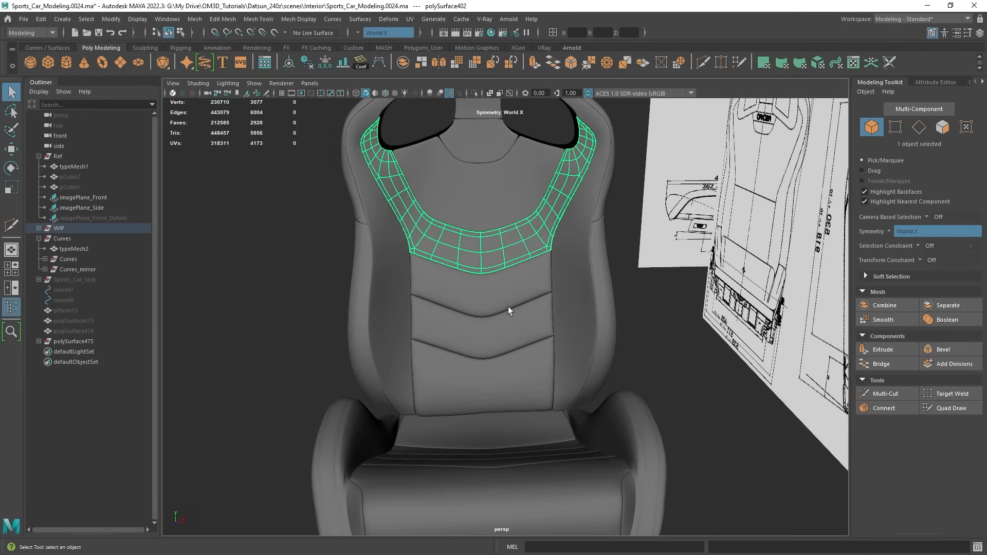
click(495, 309)
shift+click(502, 346)
shift+click(502, 375)
shift+click(505, 257)
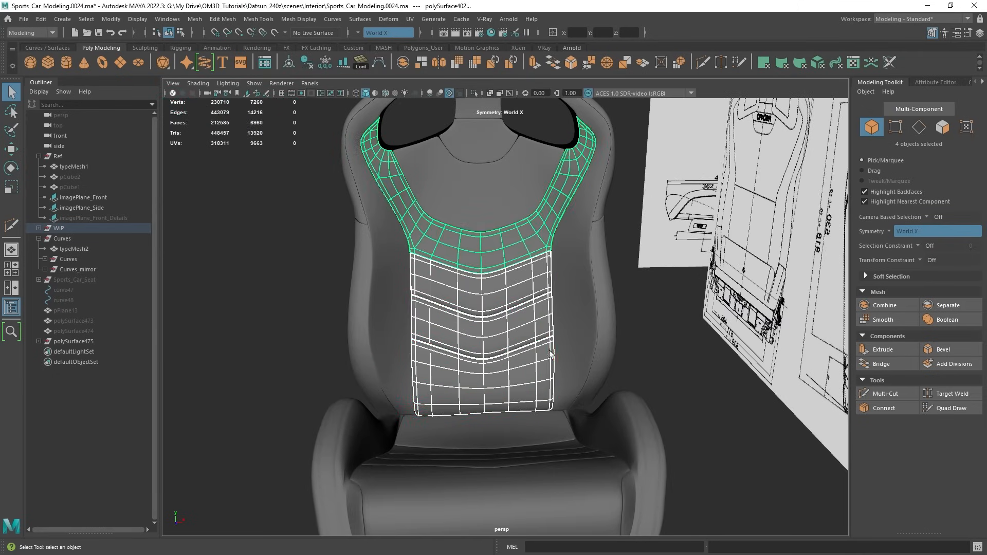
key(ctrl+1)
Switch to the front view and isolate the same four backrest panels there.
key(space)
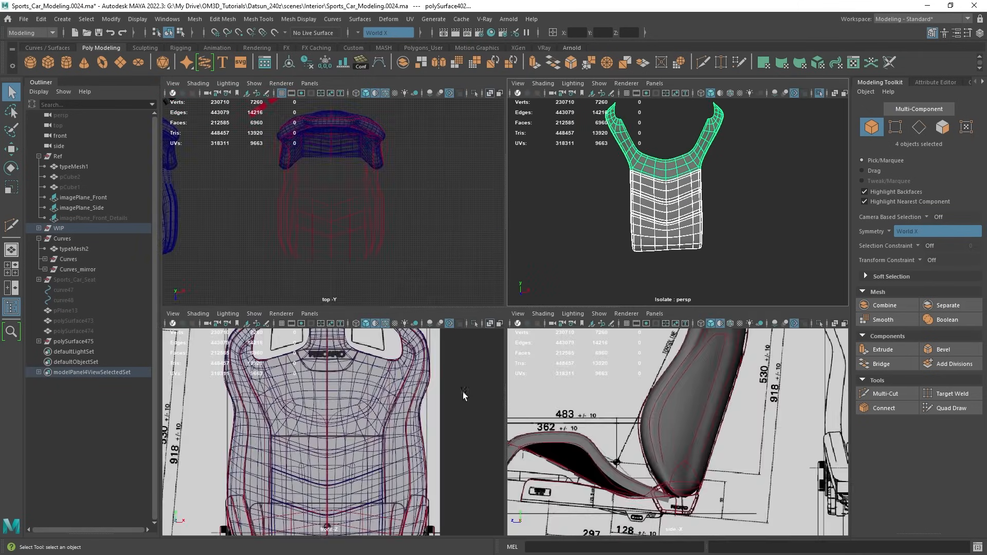
key(space)
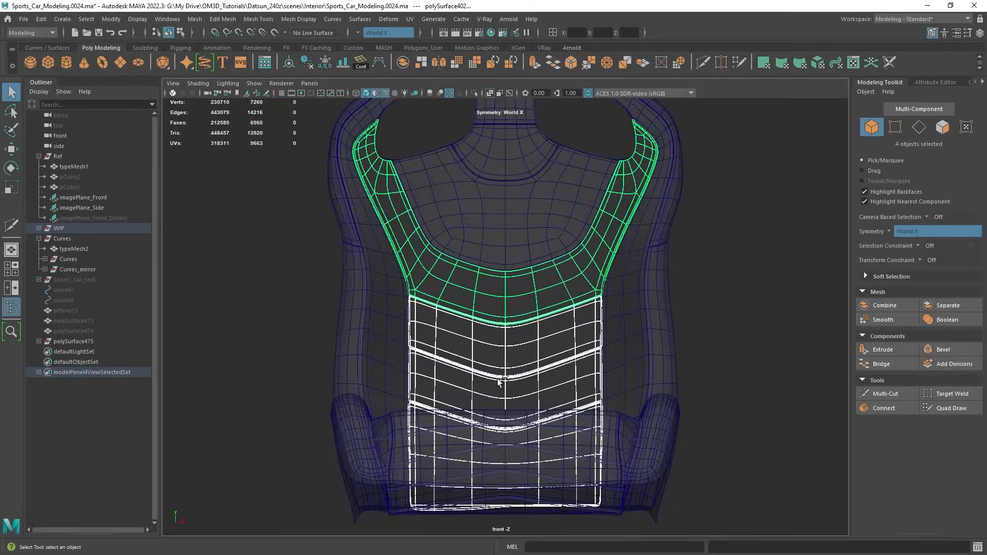
key(ctrl+1)
scroll(596, 336, down, 4)
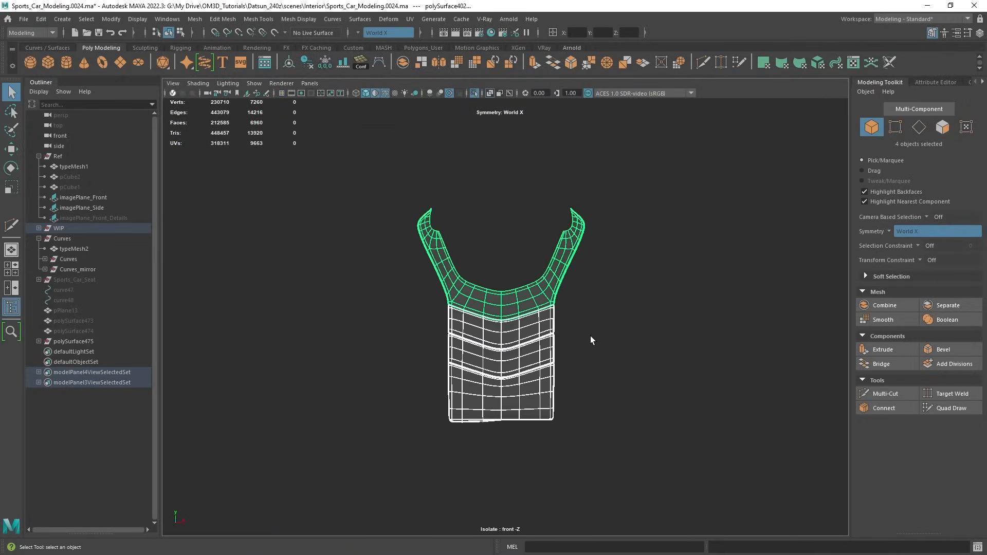
Duplicate the four isolated backrest panels and frame the copies in the front view.
key(ctrl+d)
click(978, 34)
key(Return)
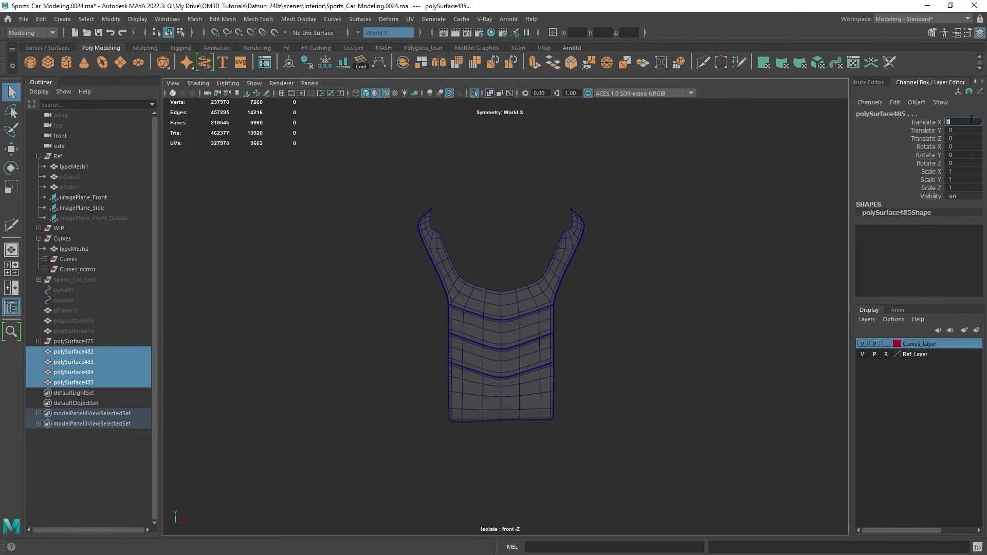
key(f)
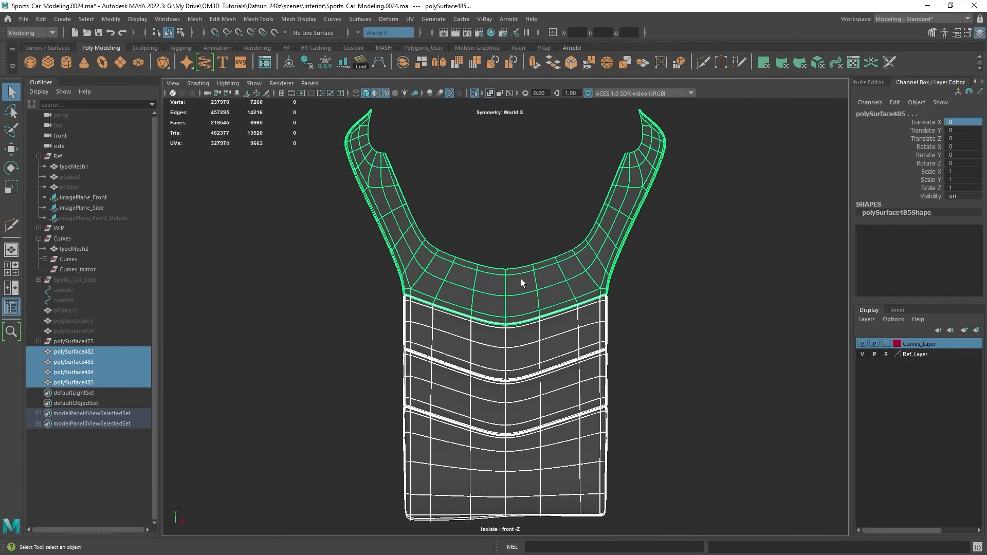
alt+middle_drag(570, 339, 579, 263)
Slice the duplicated panels with Multi-Cut along a vertical line just beside the centre edge, and return to object selection.
drag(586, 498, 531, 187)
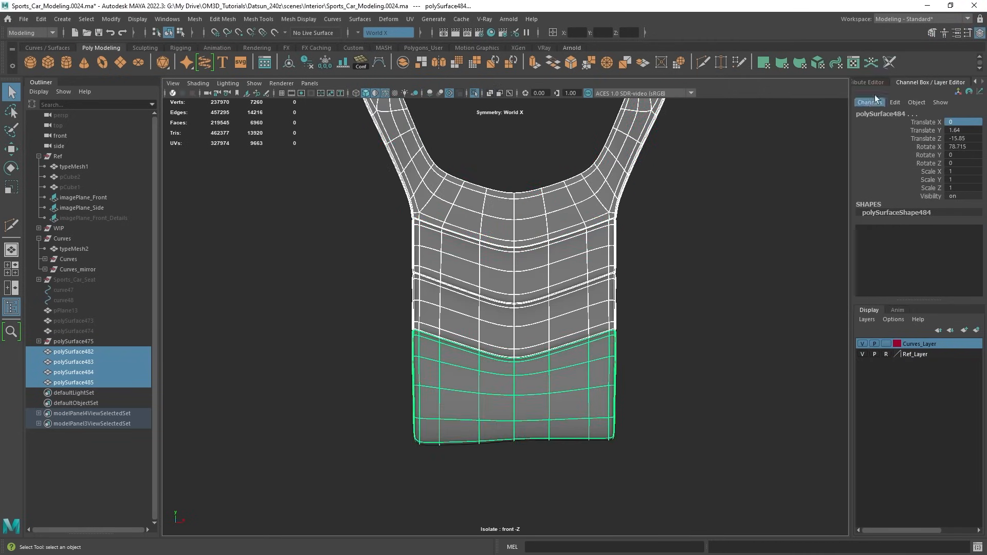
click(931, 32)
click(919, 128)
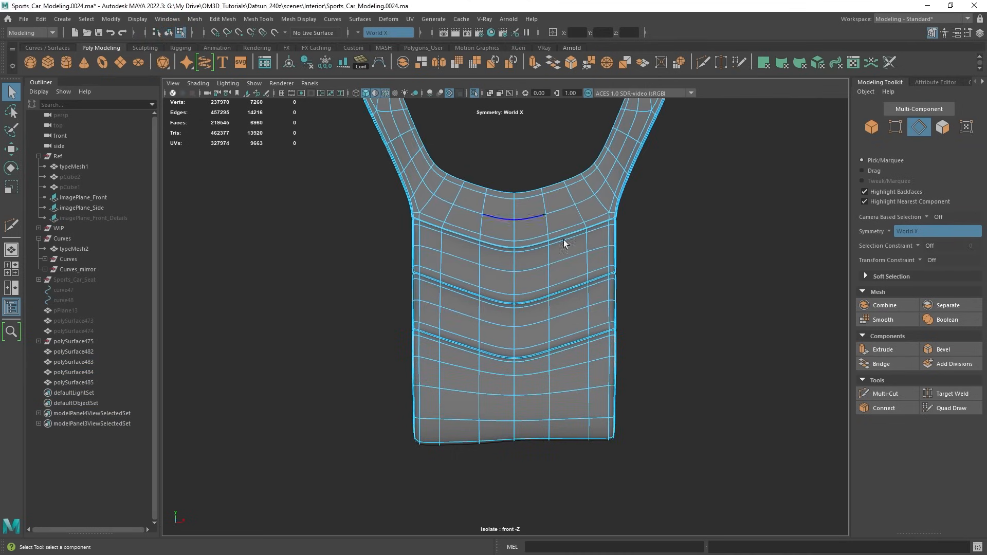
shift+right_drag(549, 216, 526, 186)
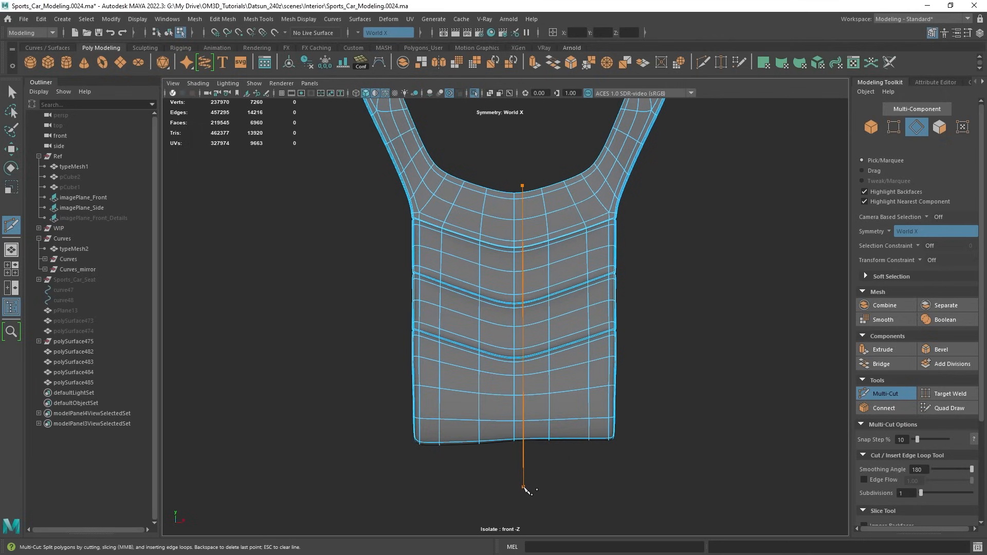
drag(524, 488, 524, 488)
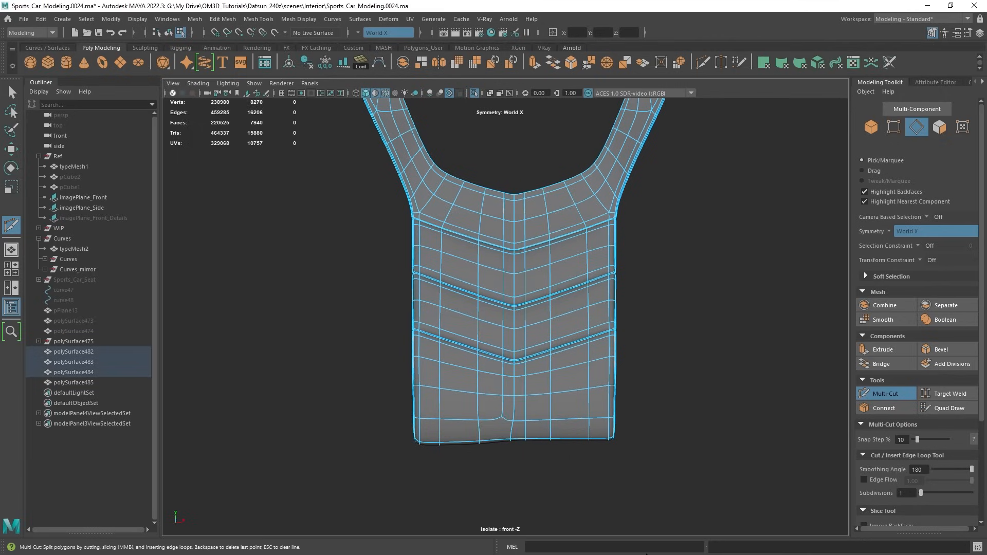
scroll(616, 411, up, 3)
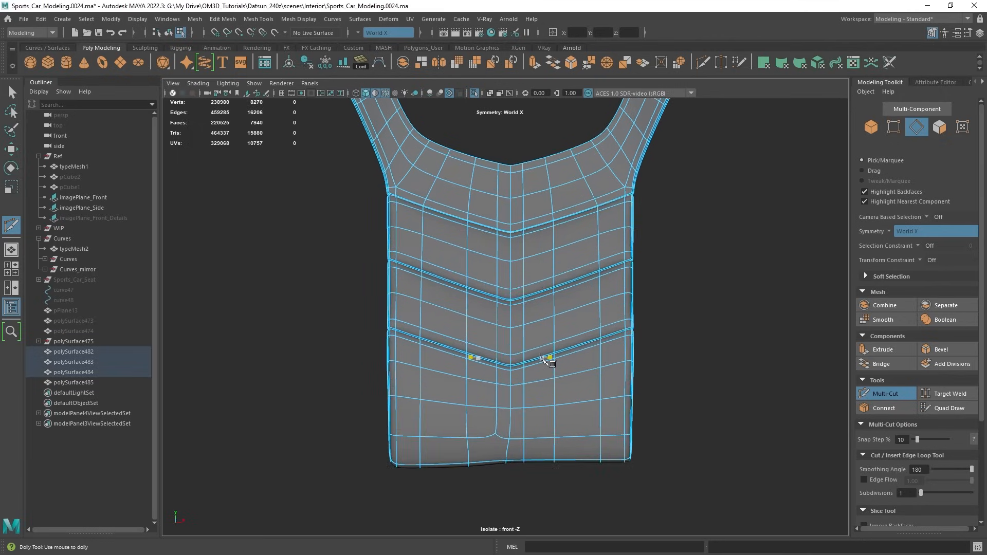
scroll(529, 277, up, 2)
scroll(506, 292, up, 3)
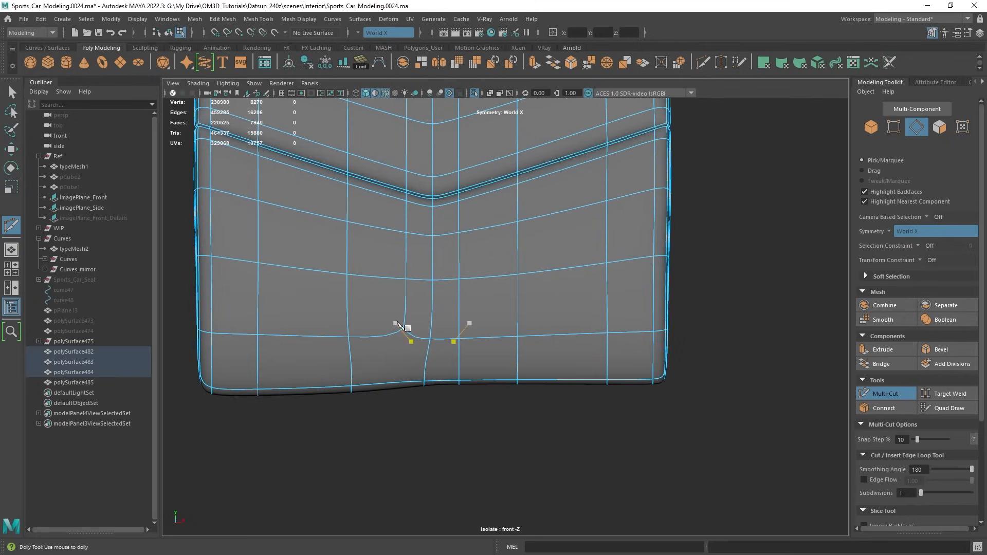
scroll(507, 129, down, 3)
key(F8)
key(q)
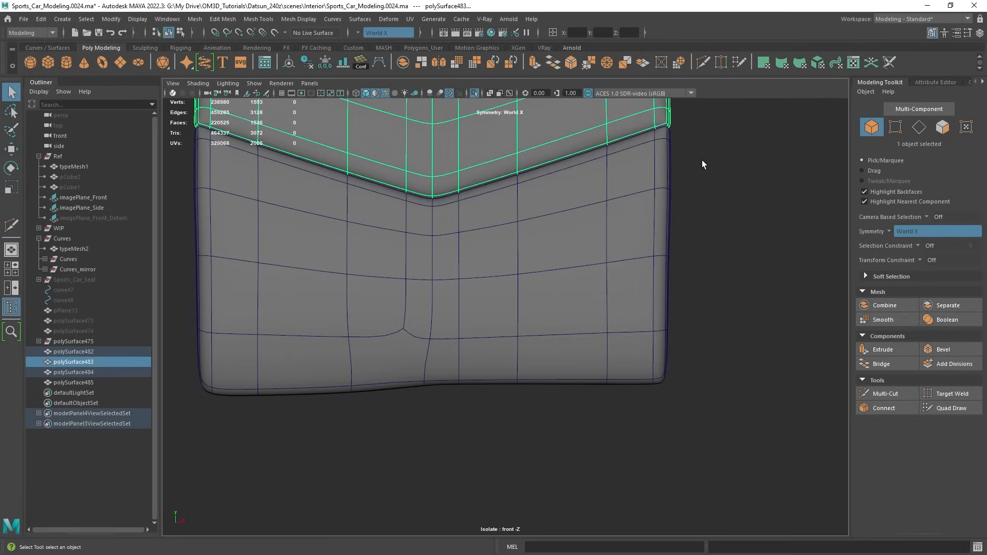
Bring up the duplicated panels in the perspective view, and select and frame the bottom one.
key(space)
key(space)
click(488, 407)
key(f)
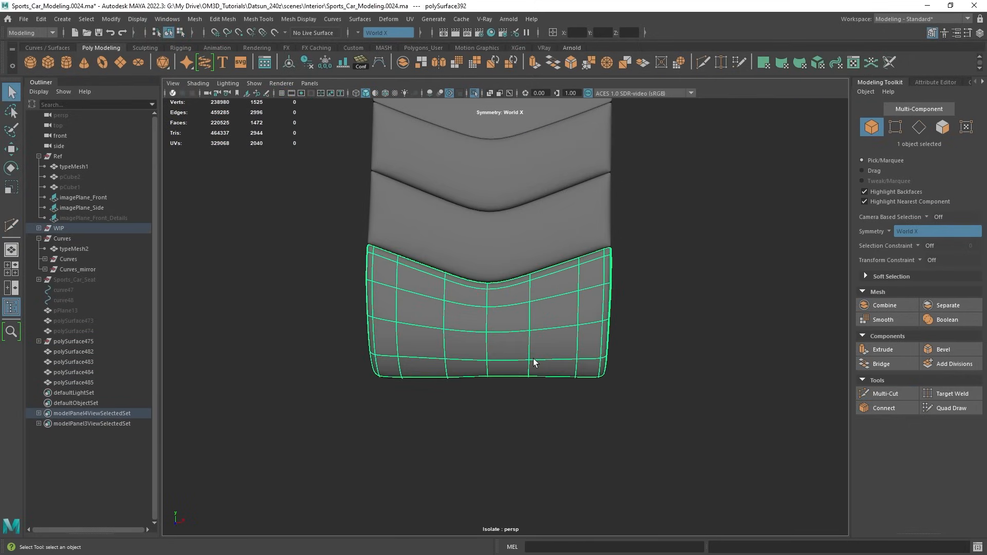
alt+drag(533, 362, 390, 349)
click(88, 383)
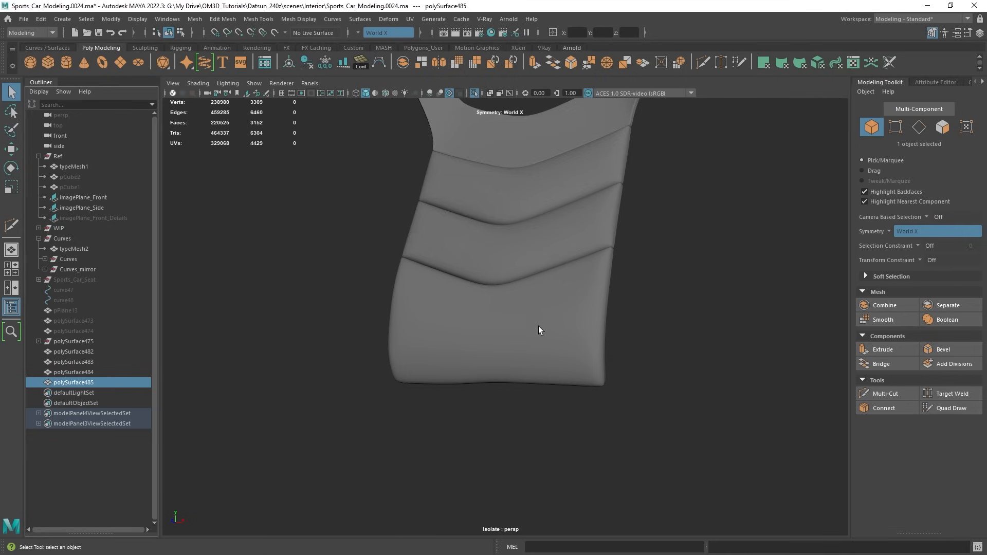
key(f)
alt+middle_drag(538, 326, 606, 213)
click(525, 316)
key(f)
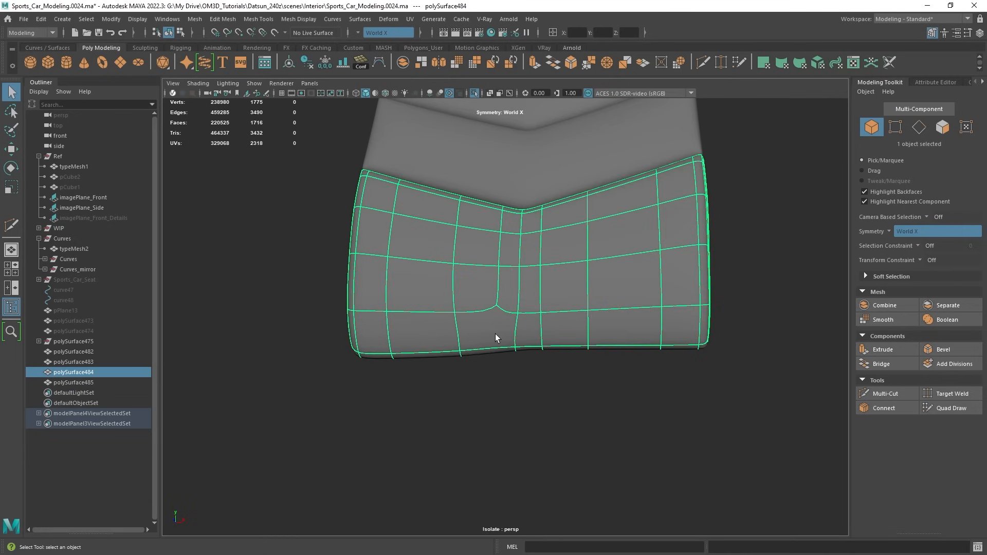
Turn symmetry off and delete the faces on the half of the bottom panel copy with the distorted edge flow.
key(ctrl+1)
key(ctrl+z)
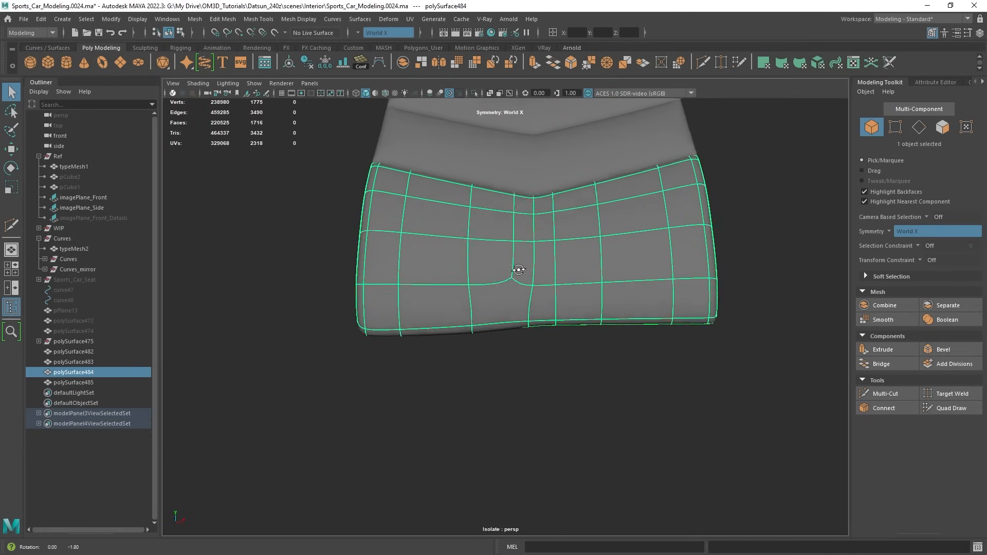
ctrl+right_drag(519, 215, 520, 238)
mouse_move(520, 241)
alt+mouse_down()
mouse_move(504, 275)
mouse_move(551, 309)
alt+mouse_up()
click(490, 93)
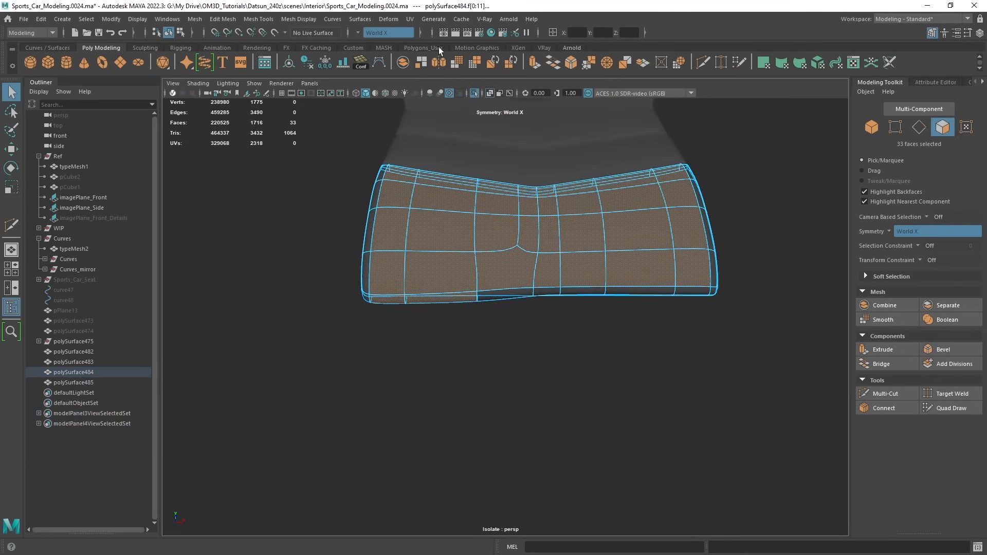
click(361, 34)
click(369, 46)
drag(313, 118, 526, 408)
key(Delete)
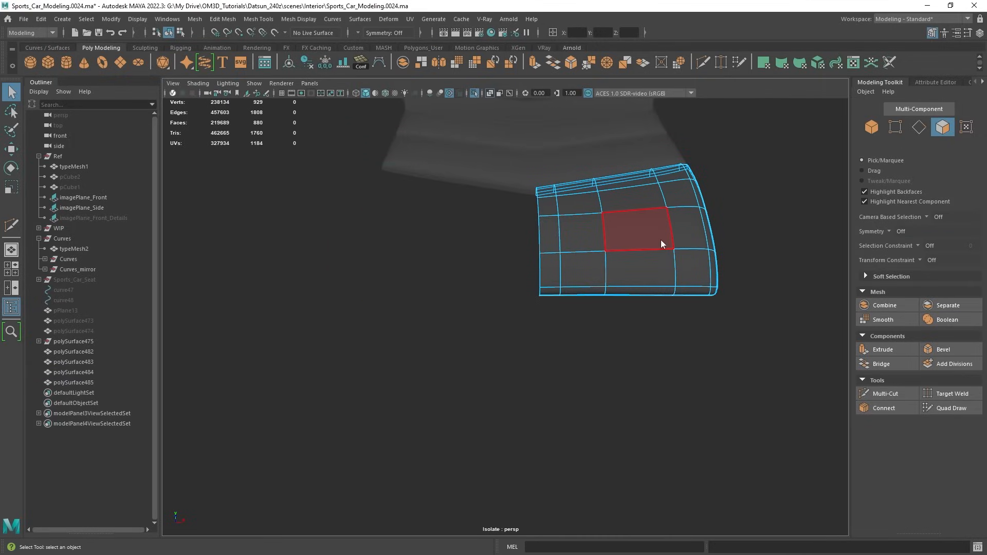
Mirror the remaining half of the bottom panel copy across X to rebuild the full panel.
right_drag(660, 238, 660, 318)
alt+drag(599, 282, 556, 288)
key(q)
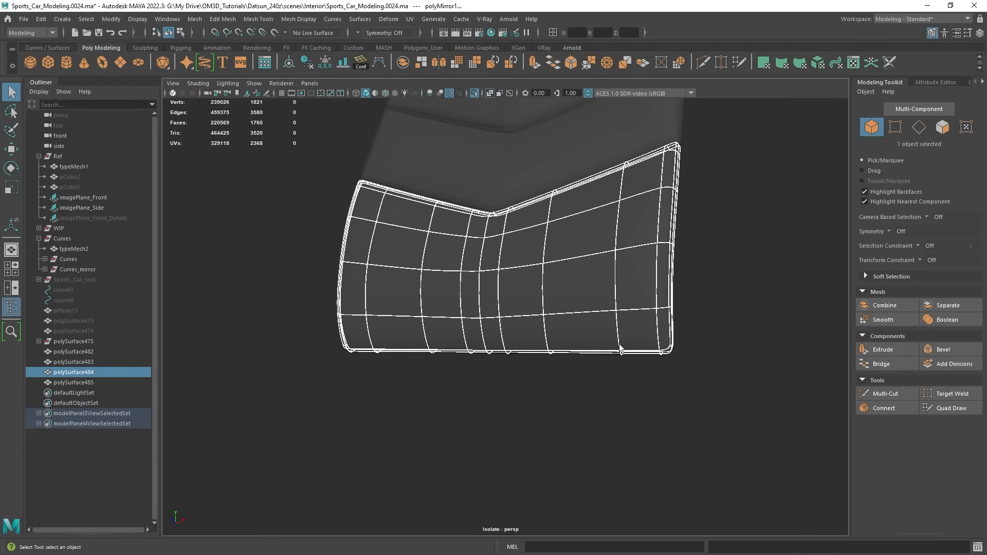
alt+drag(622, 349, 546, 369)
click(584, 339)
Select all four duplicated panels, exit isolation, and hide them.
key(alt+x)
scroll(555, 322, down, 4)
drag(554, 214, 489, 369)
key(ctrl+1)
scroll(489, 369, up, 3)
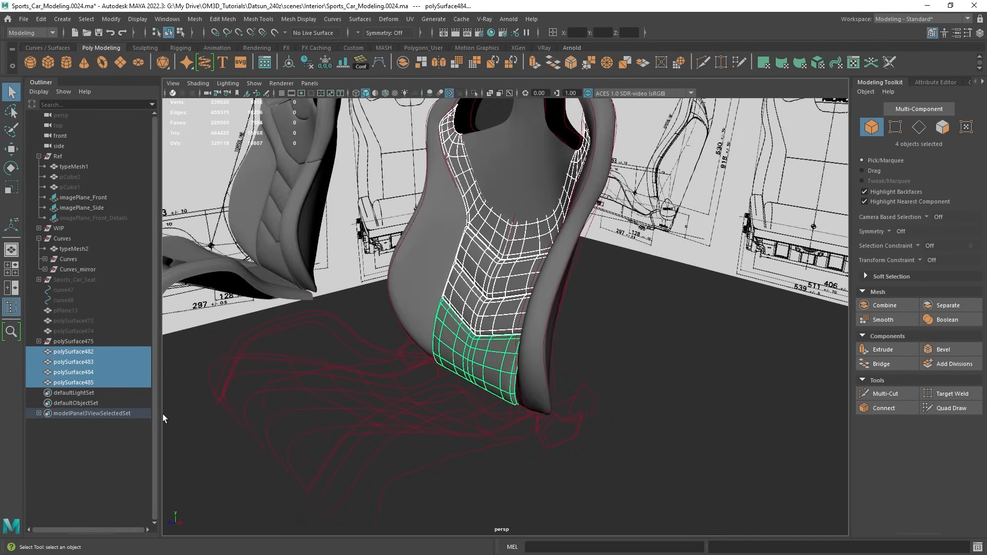
key(ctrl+h)
Unhide the finished Sports_Car_Seat group and isolate it in the perspective view.
scroll(431, 329, down, 3)
alt+drag(431, 329, 596, 241)
click(596, 242)
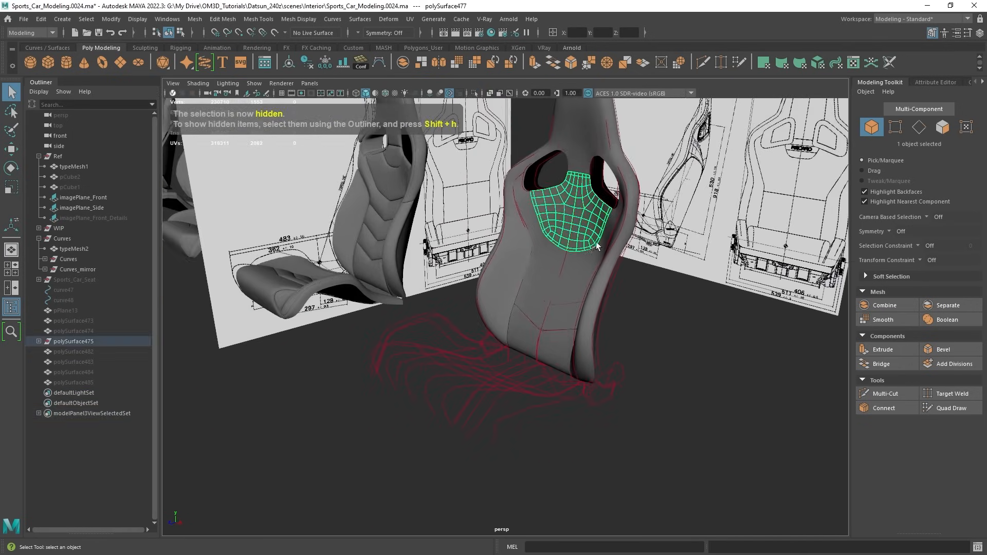
click(530, 331)
scroll(529, 332, down, 6)
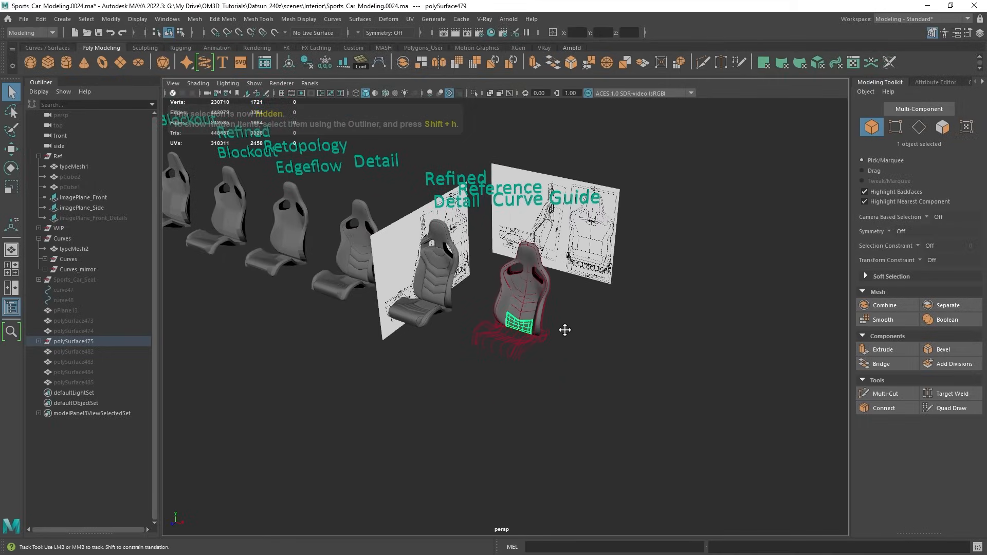
alt+drag(558, 332, 489, 310)
scroll(489, 310, up, 5)
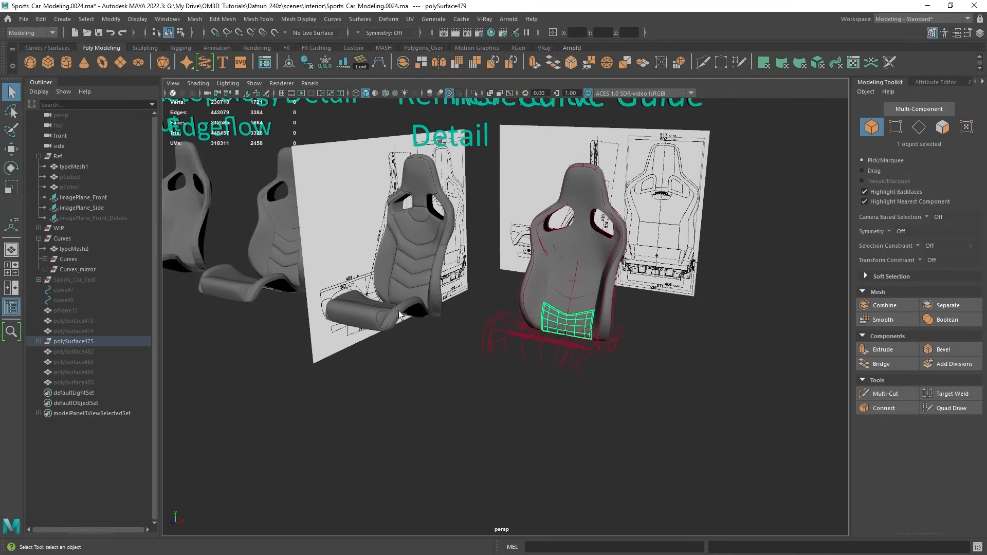
click(82, 281)
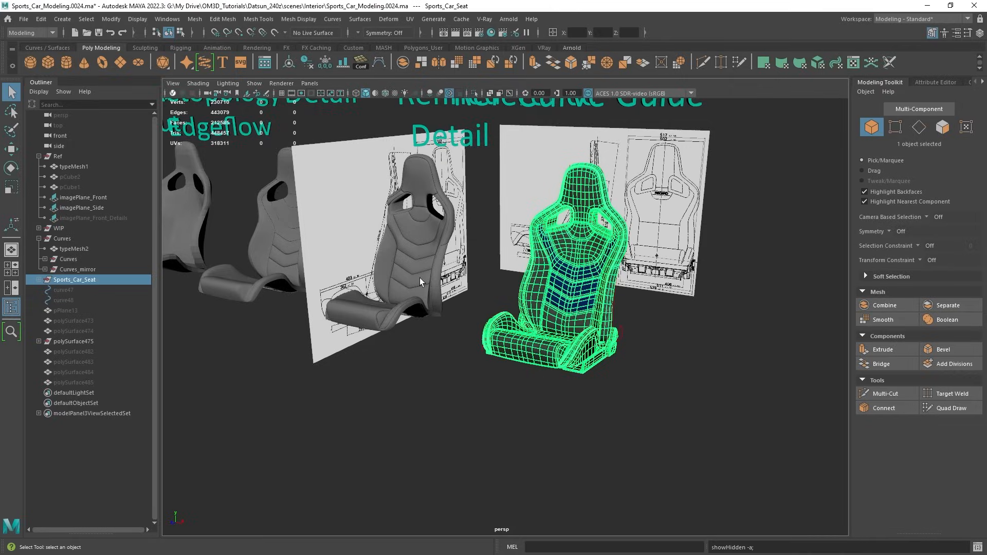
key(ctrl+1)
key(f)
alt+drag(433, 282, 538, 322)
click(646, 310)
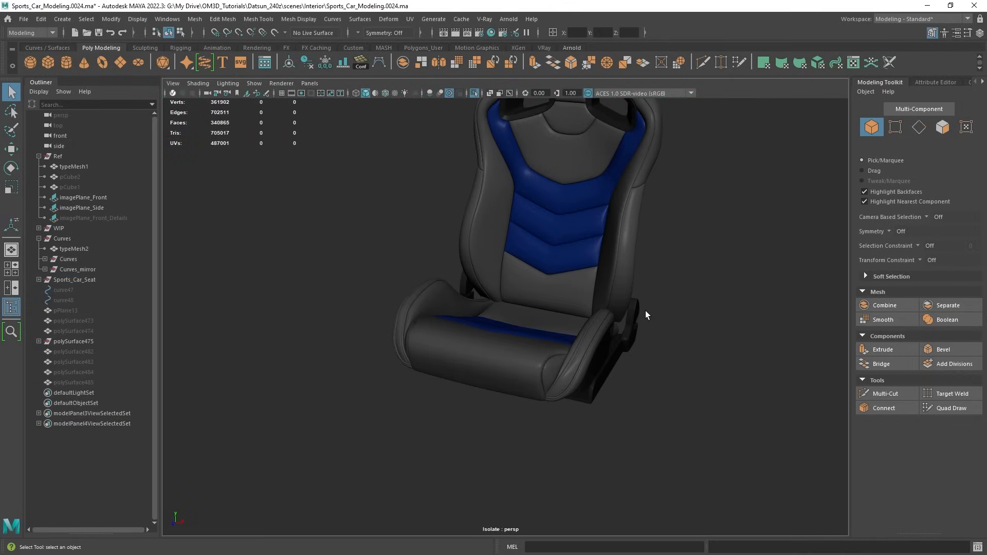
Compare the front corner of the finished seat cushion and its side bolster with the reference photo.
scroll(581, 307, up, 5)
scroll(583, 275, up, 2)
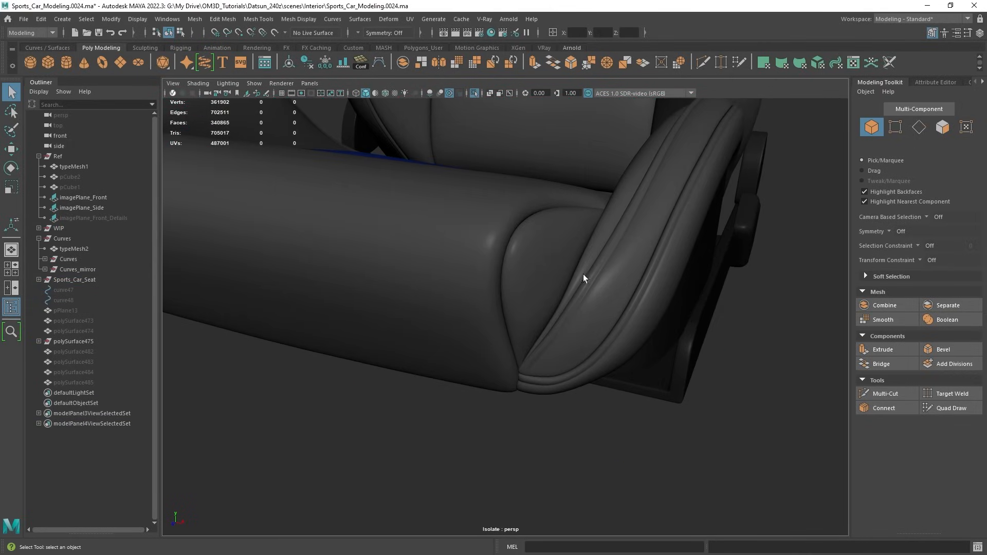
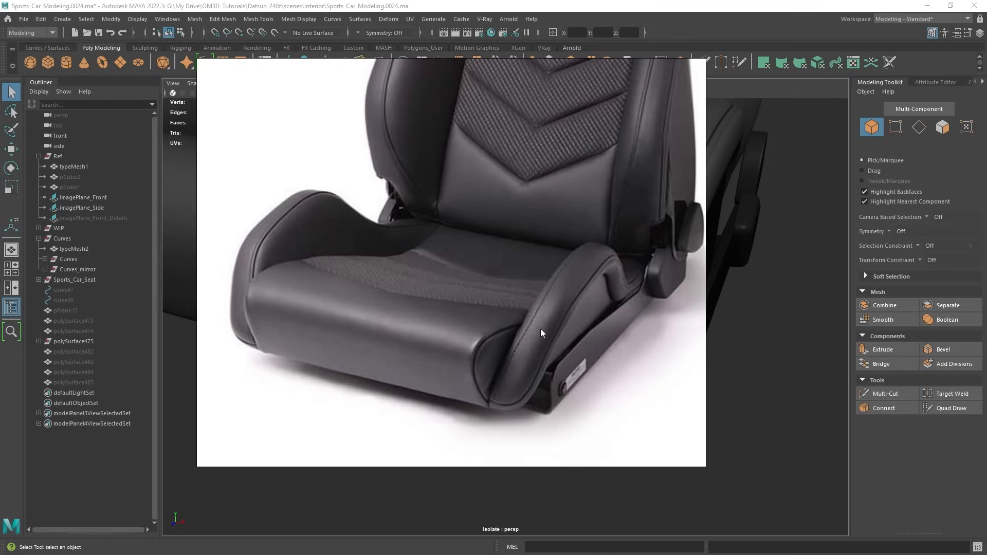
key(alt+Tab)
alt+middle_drag(560, 353, 514, 349)
scroll(524, 334, up, 3)
click(523, 297)
scroll(523, 297, down, 5)
click(441, 302)
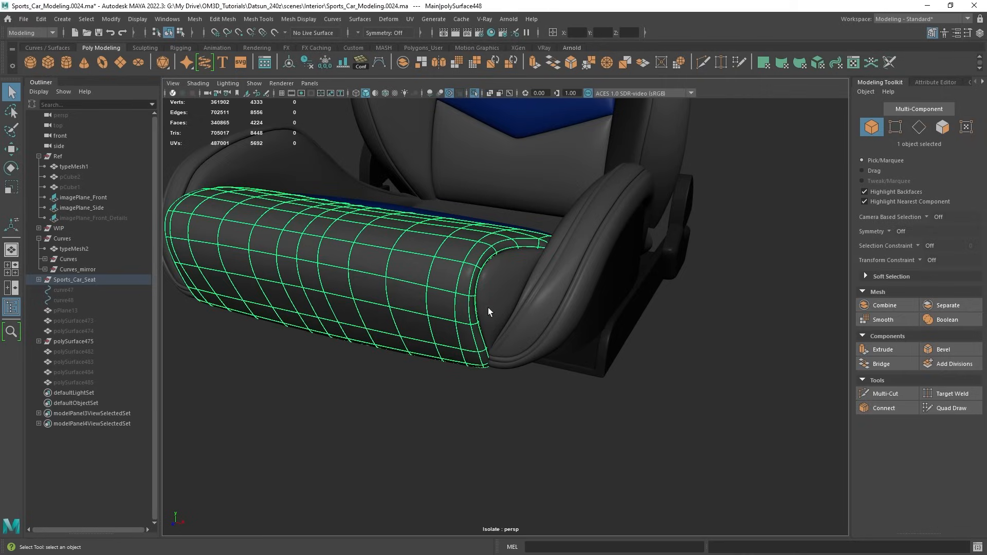
Examine the small triangular cushion corner panel and the adjoining inner bolster panel, using X-ray display to see where their ends meet.
click(488, 307)
key(f)
alt+drag(666, 338, 480, 309)
scroll(477, 297, up, 4)
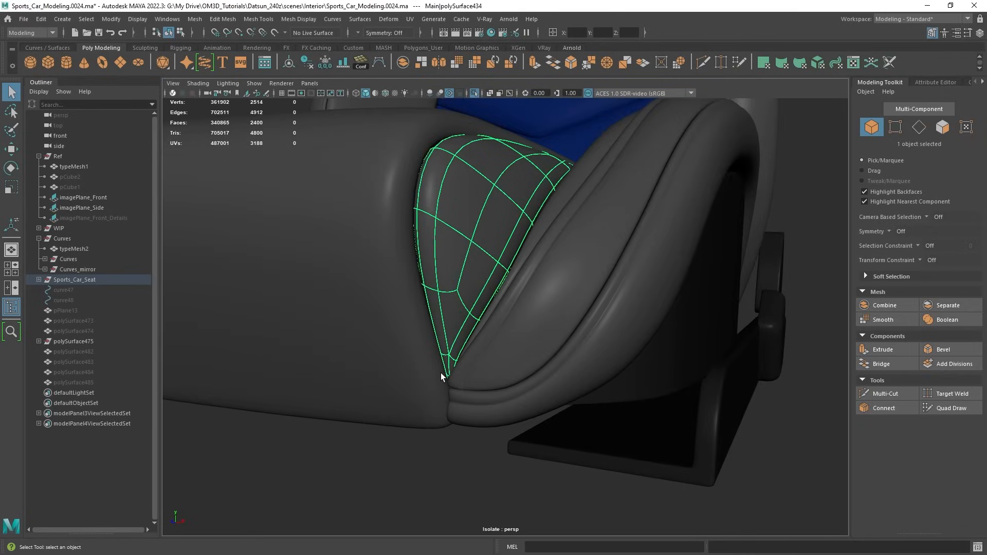
key(alt+x)
key(alt+x)
alt+drag(471, 382, 504, 320)
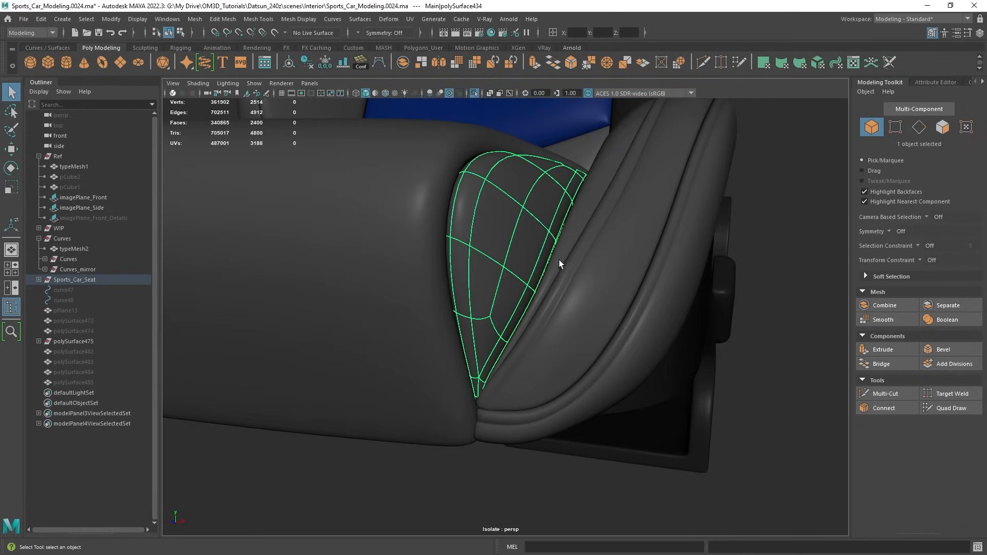
click(544, 288)
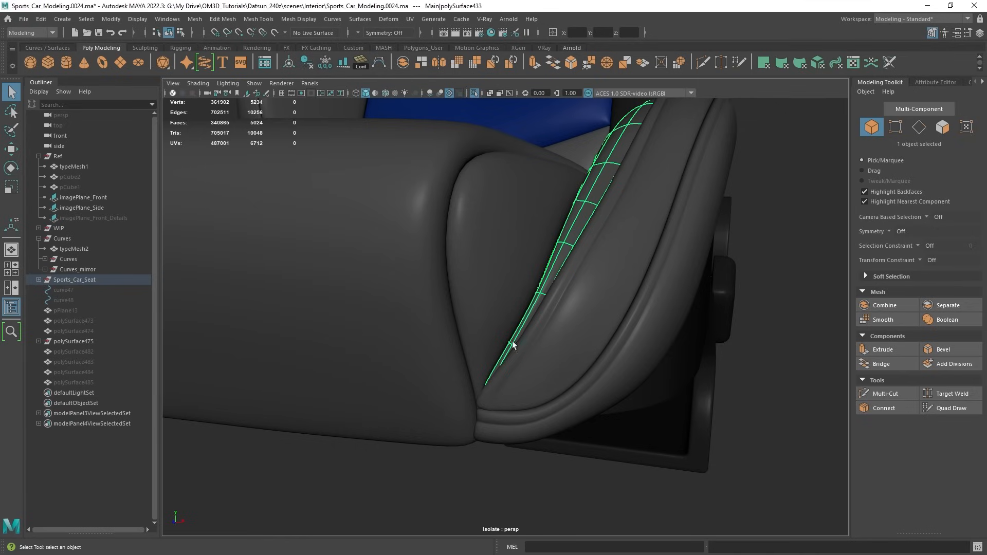
key(alt+x)
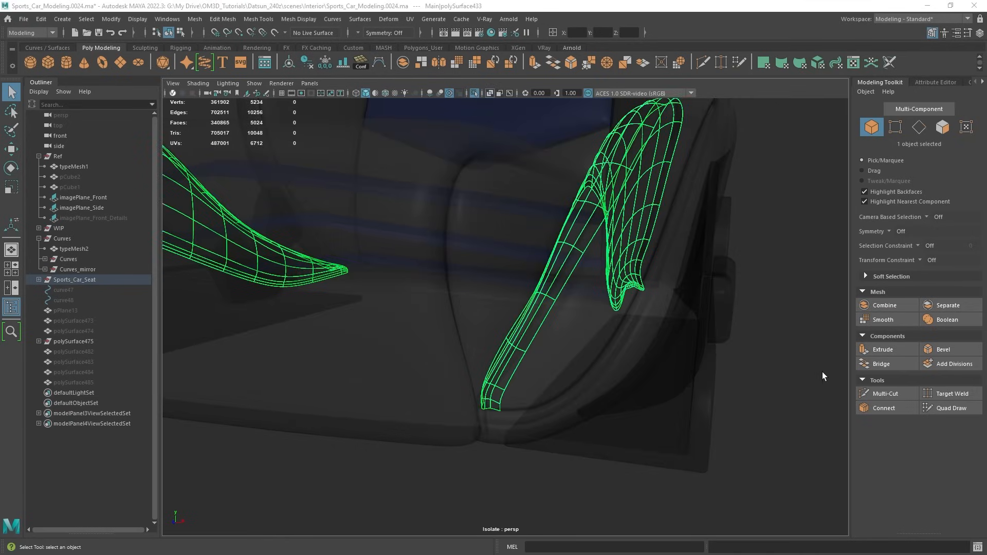
Turn off X-ray display, clear the selection, and review the whole finished seat from the front and at an angle.
scroll(500, 260, down, 5)
key(alt+x)
alt+drag(516, 314, 603, 307)
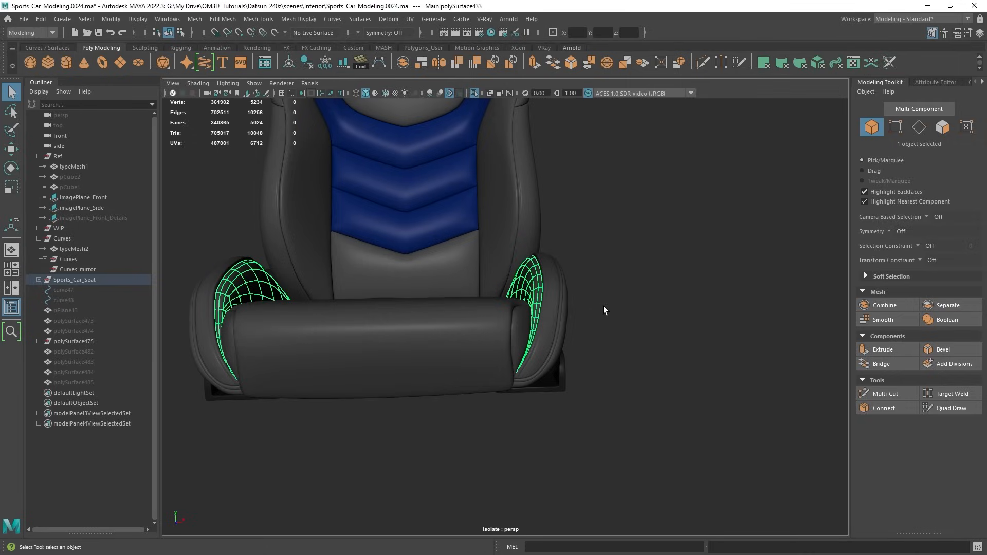
click(665, 248)
scroll(665, 247, down, 5)
alt+middle_drag(589, 235, 612, 315)
alt+drag(612, 315, 541, 312)
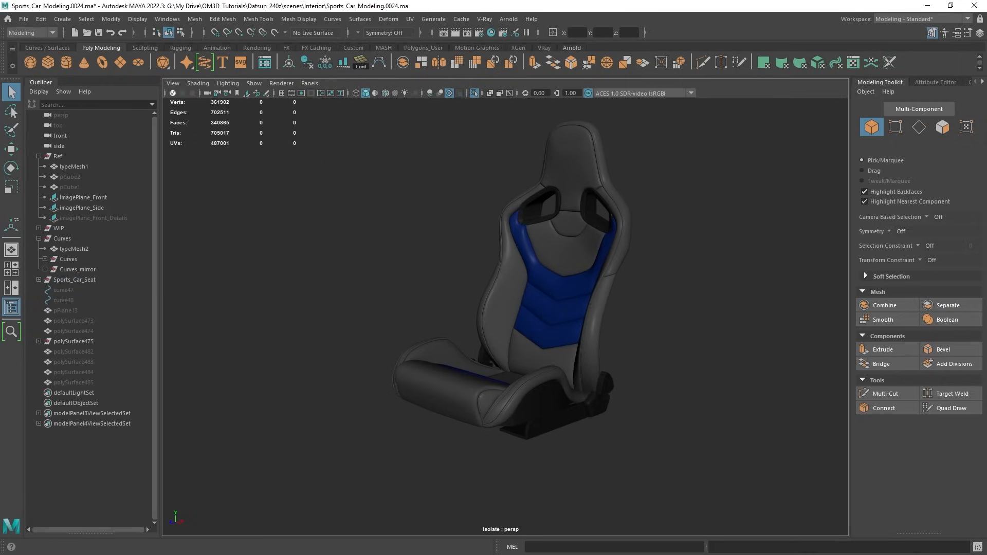
alt+drag(544, 359, 519, 358)
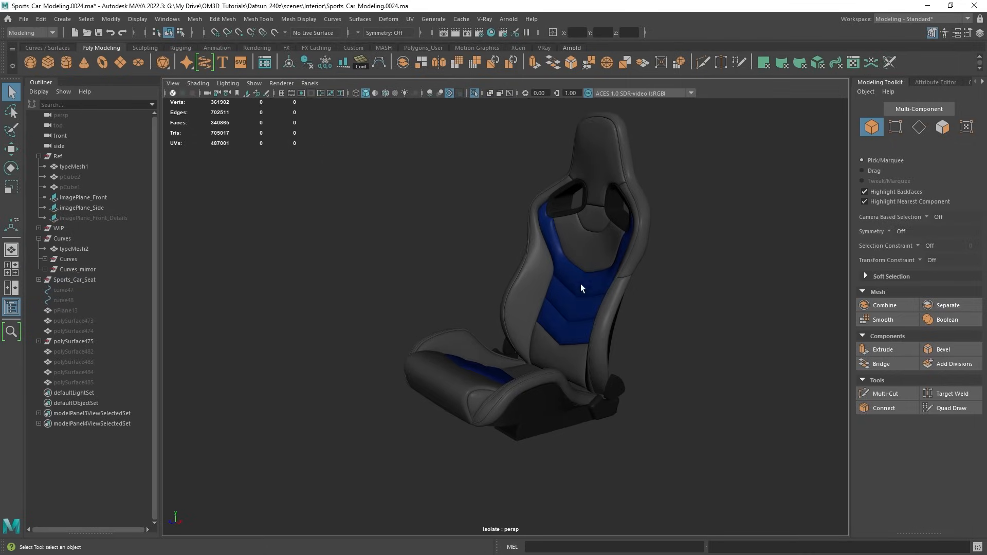
Select the trim rings around the two backrest openings and examine their mesh up close.
click(601, 153)
scroll(577, 275, up, 4)
click(549, 241)
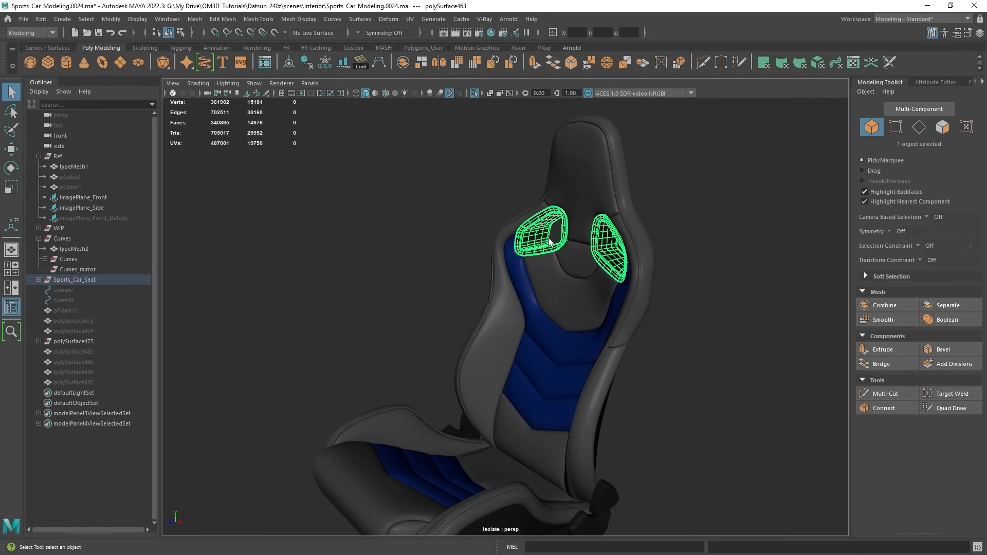
key(f)
alt+drag(549, 241, 439, 280)
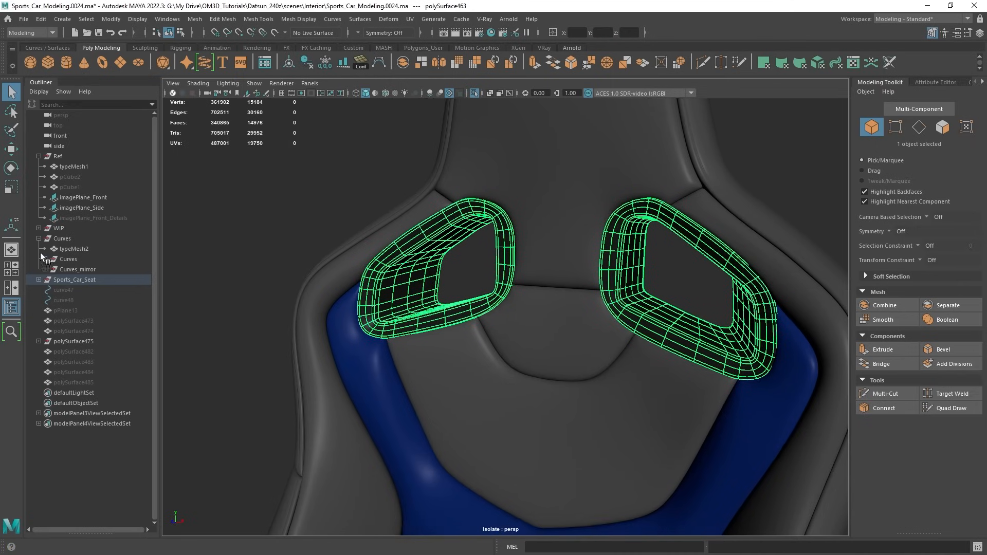
Expand the WIP group, collapse its open subgroups, and expand the Misc group.
click(39, 228)
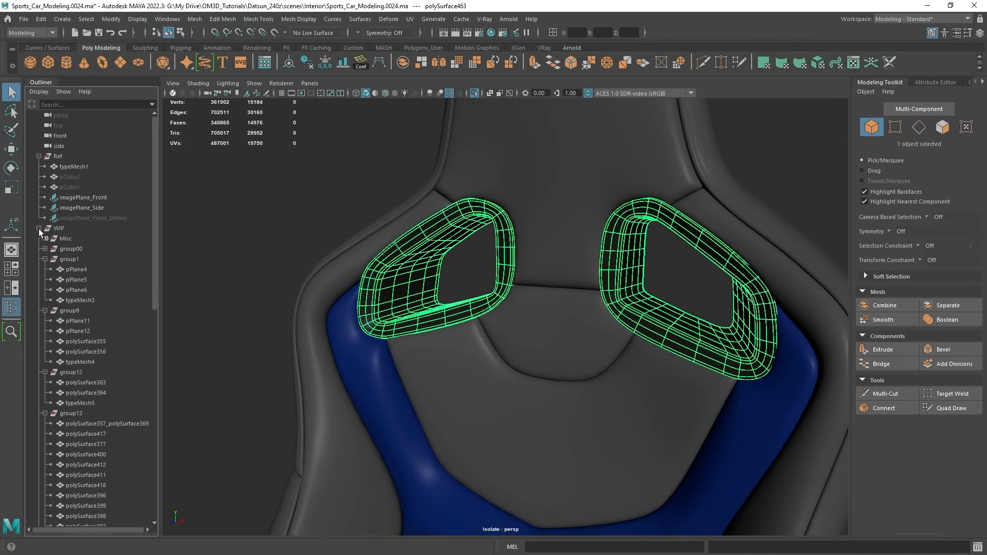
click(45, 259)
click(46, 269)
click(45, 279)
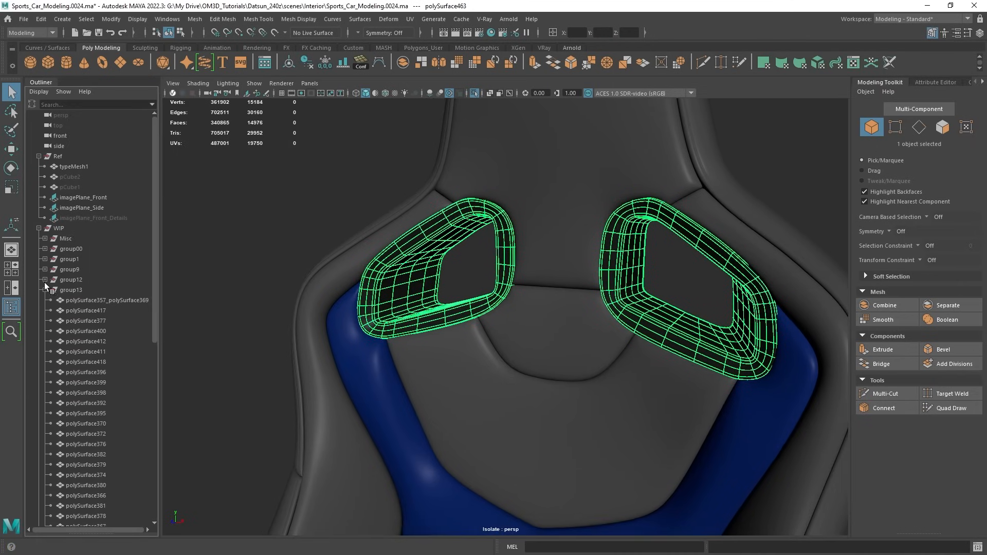
click(45, 290)
click(46, 300)
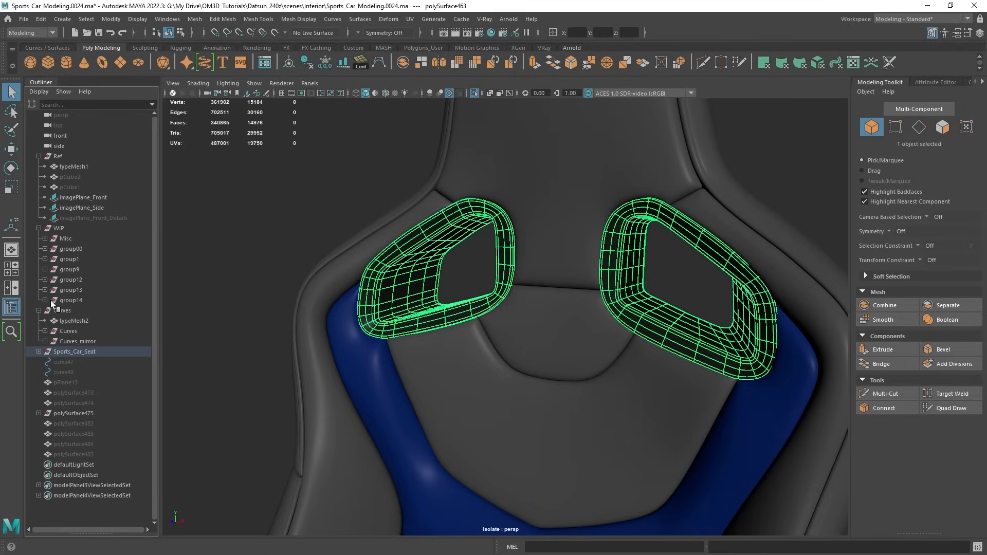
click(45, 239)
Unhide group15 from the Misc group and isolate it in the perspective view.
click(89, 299)
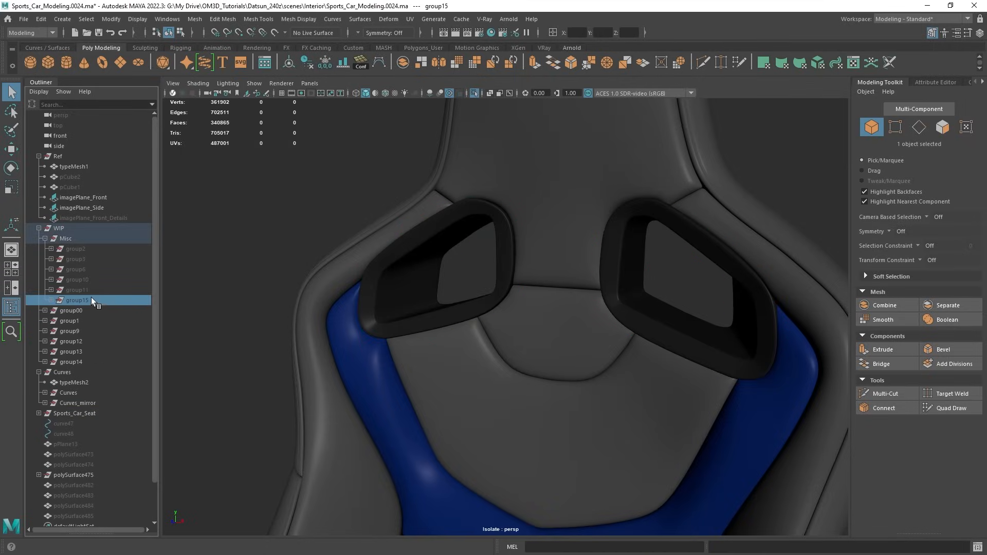
key(shift+h)
key(f)
key(ctrl+1)
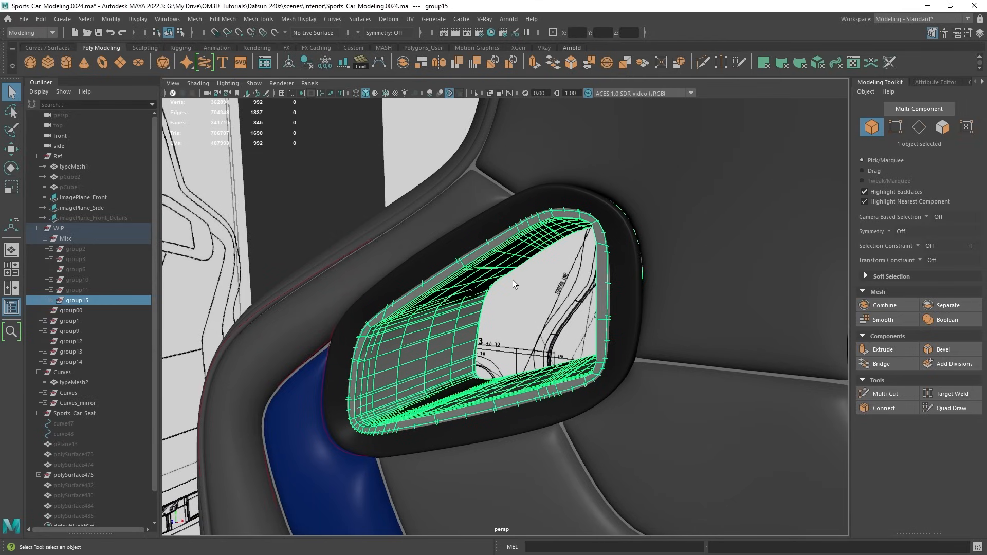
key(ctrl+1)
Examine the isolated opening trim in smooth mesh preview, checking its front rim, inner walls and rear flange.
alt+drag(513, 282, 398, 293)
alt+drag(489, 270, 457, 282)
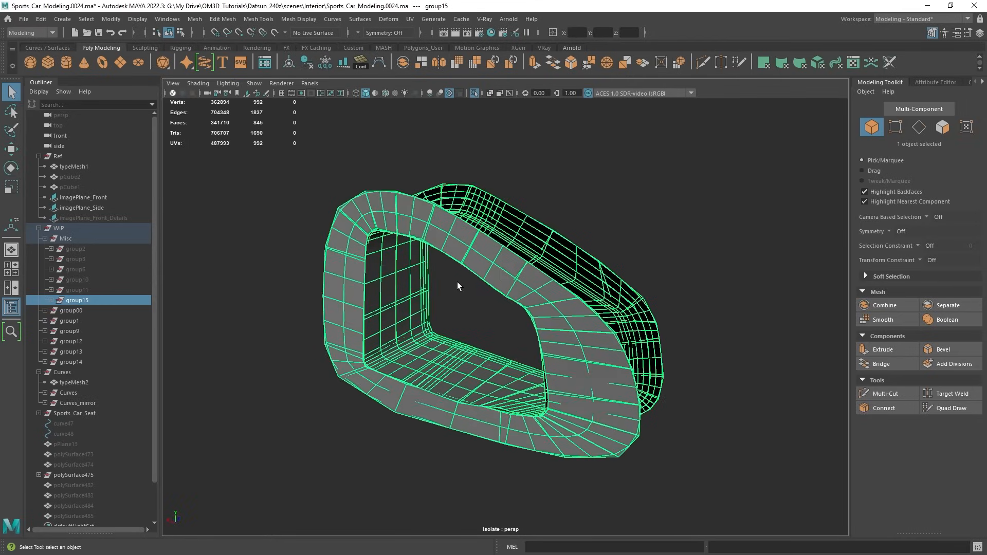
key(3)
click(511, 291)
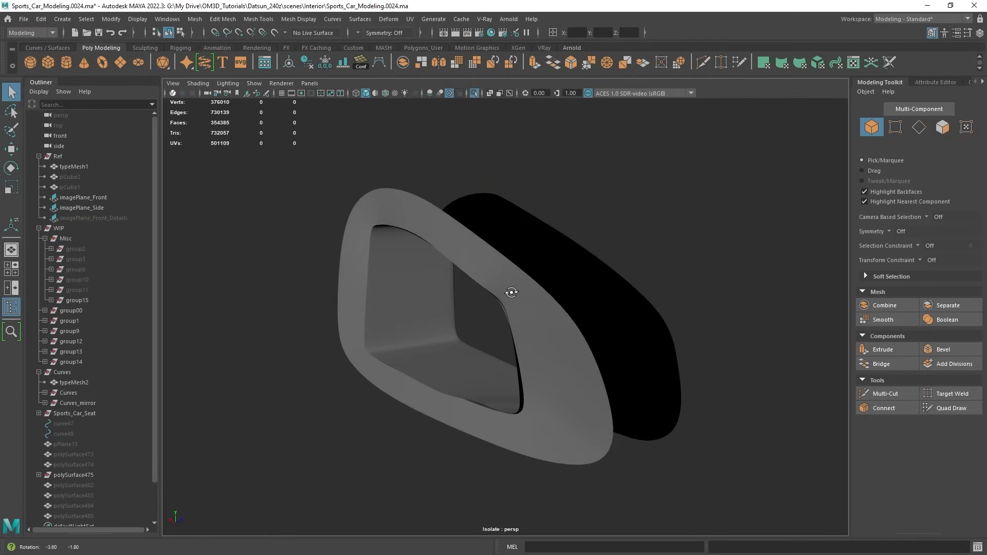
click(435, 236)
alt+drag(531, 259, 506, 221)
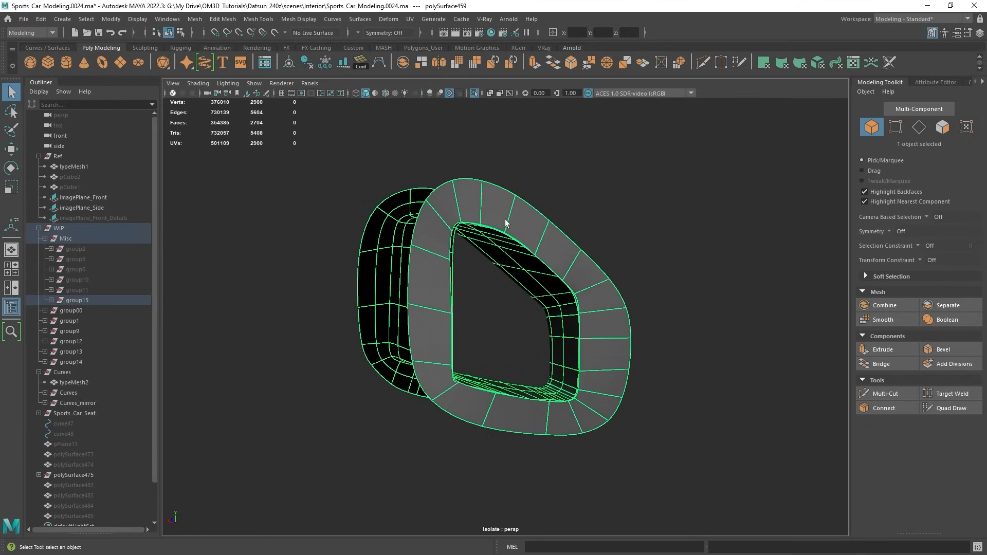
alt+drag(458, 328, 506, 295)
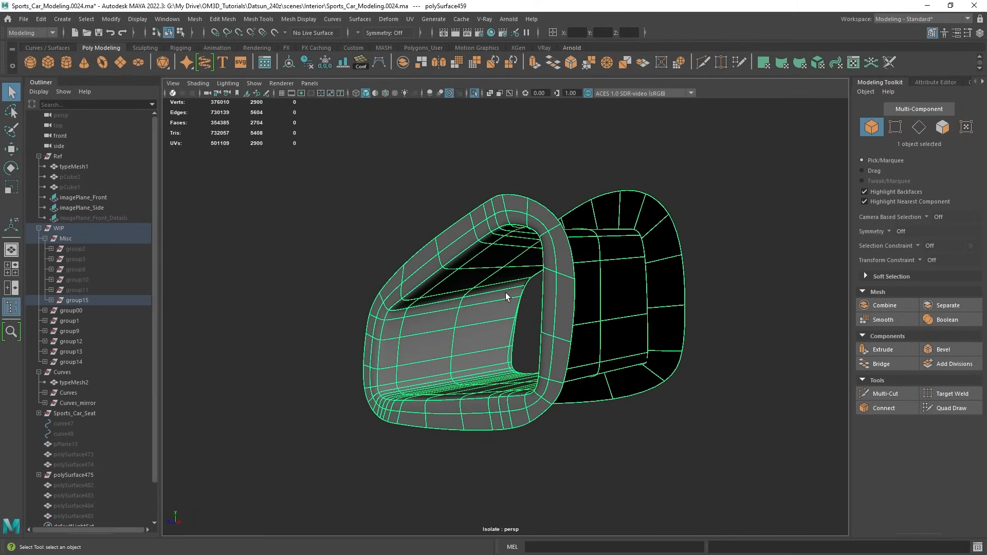
Hide group15 again and exit isolation to return to the full seat.
click(104, 301)
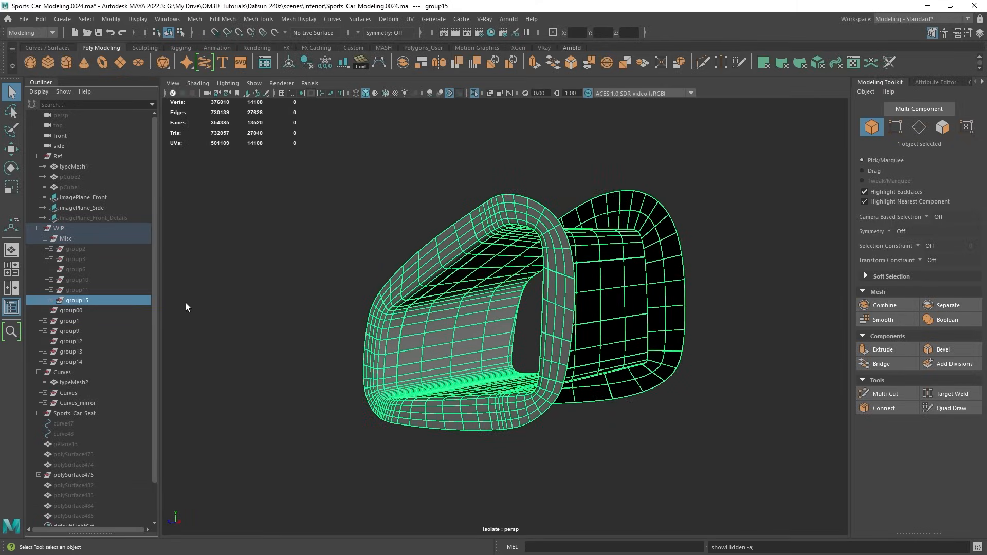
key(ctrl+h)
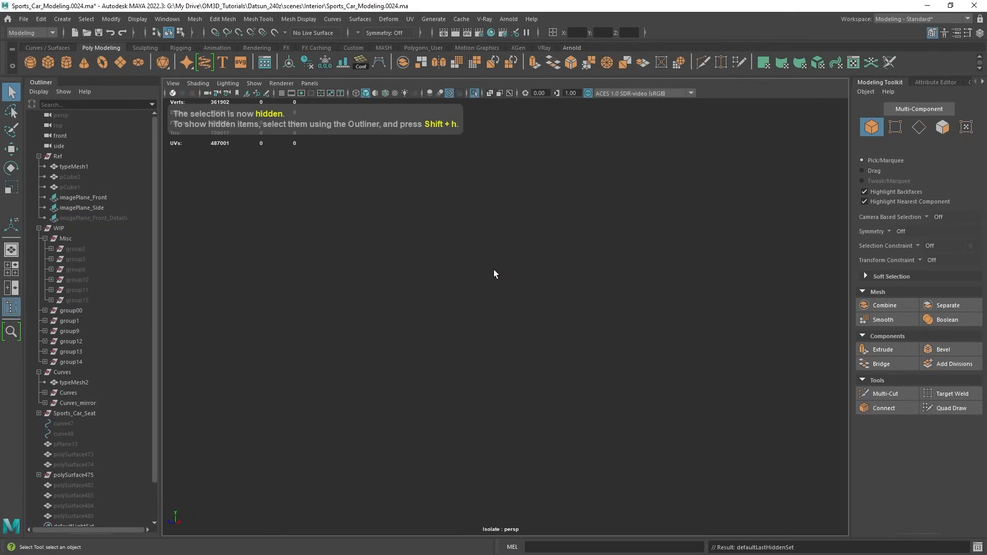
key(ctrl+1)
alt+drag(696, 257, 446, 309)
click(445, 351)
alt+drag(446, 351, 298, 337)
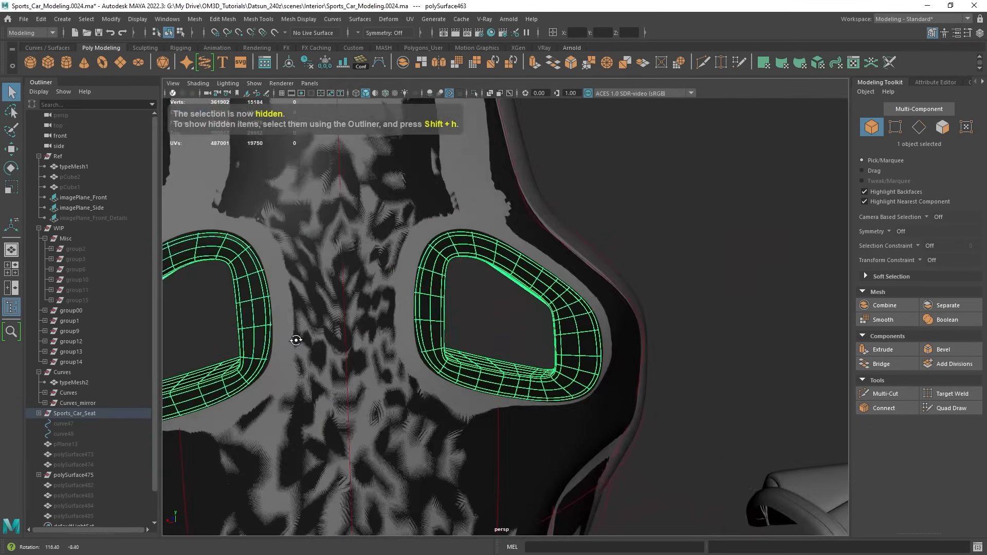
Collapse the WIP group and hide it.
click(39, 229)
click(55, 228)
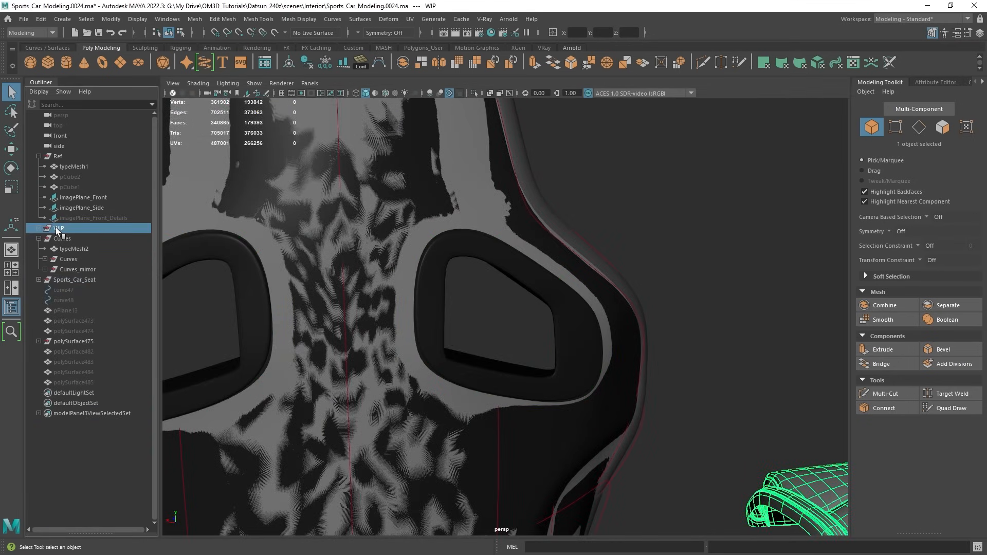
key(ctrl+h)
Collapse the Curves group, and hide the loose objects from curve47 through polySurface485.
click(39, 238)
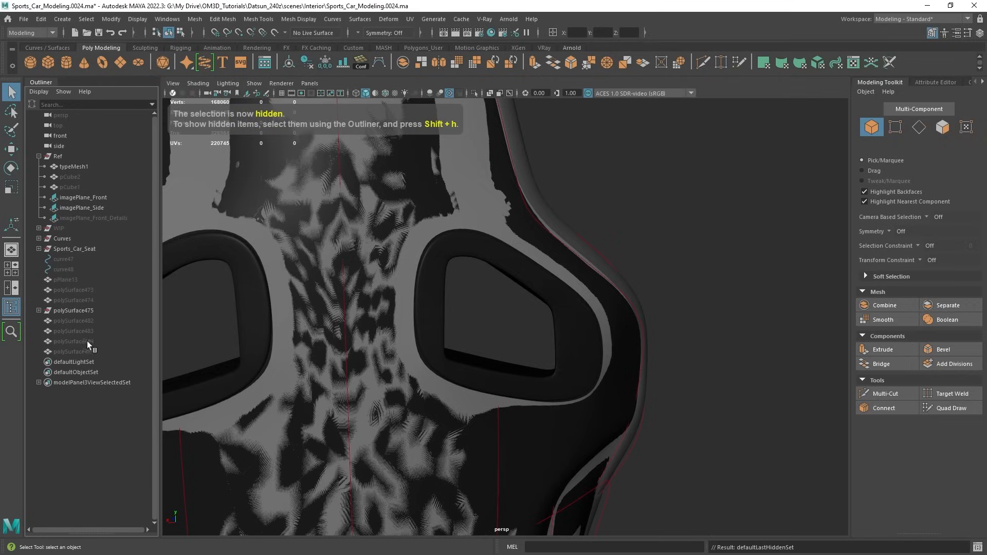
click(71, 260)
shift+click(76, 353)
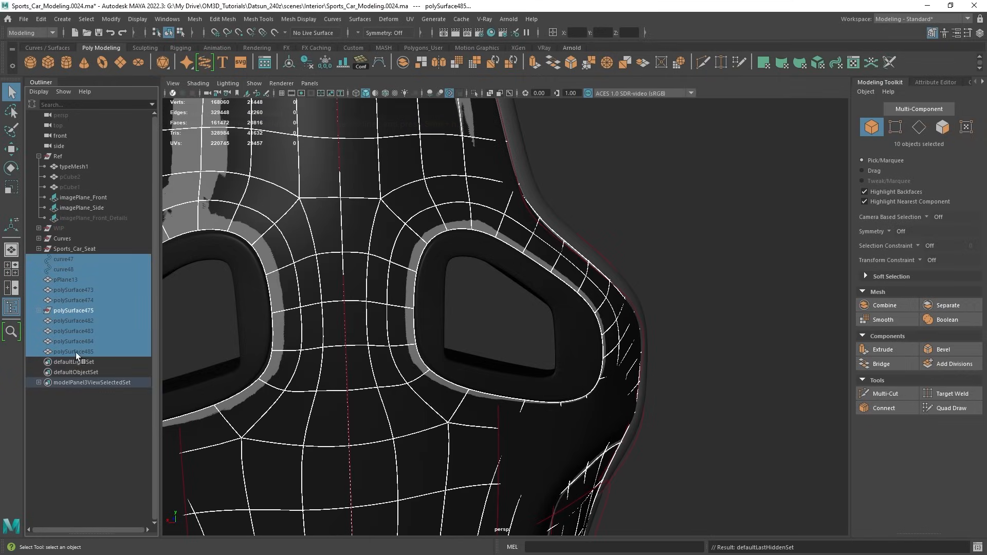
key(ctrl+h)
scroll(513, 347, down, 5)
alt+drag(513, 347, 606, 339)
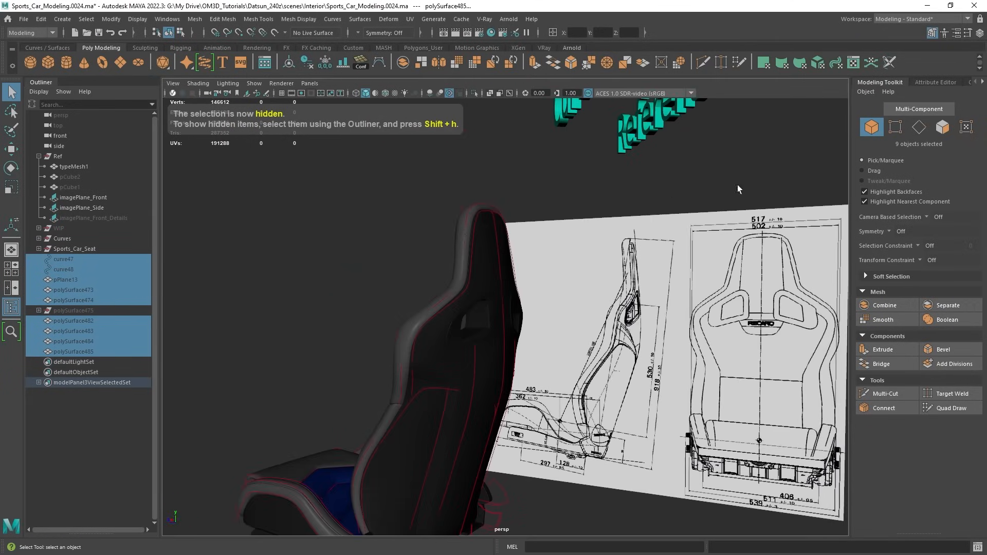
Turn off the visibility of Curves_Layer to hide the guide curves on the seat.
click(979, 33)
click(862, 344)
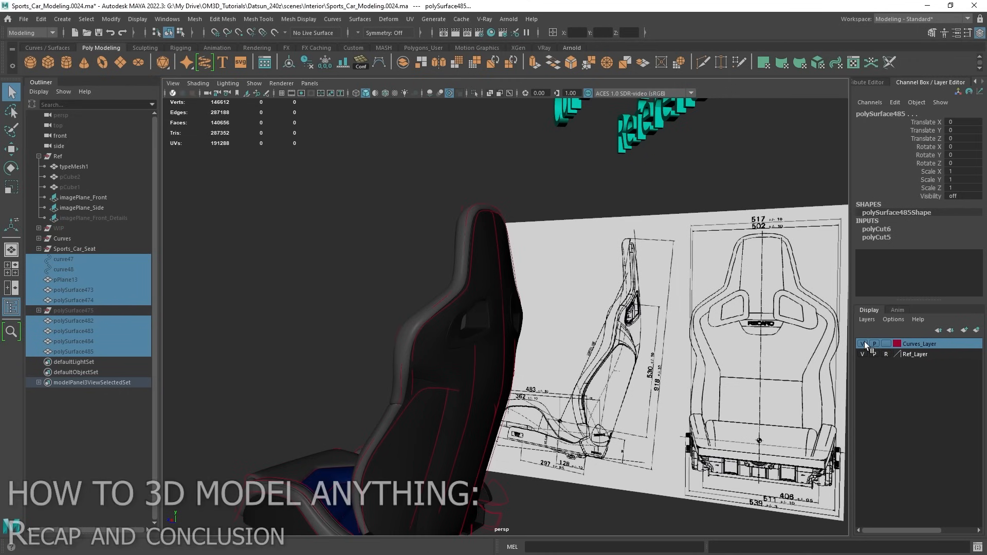
alt+drag(586, 310, 557, 341)
scroll(557, 341, up, 3)
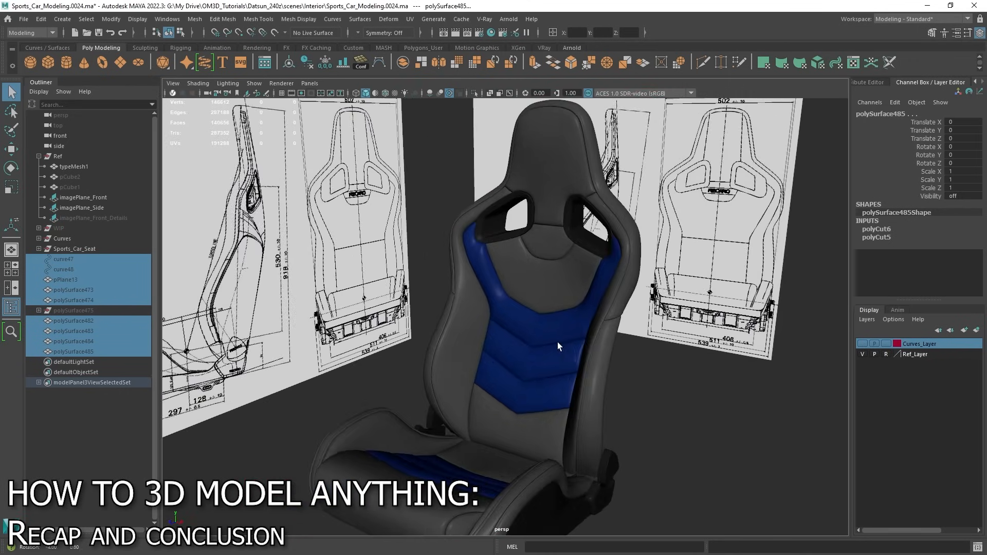
scroll(557, 341, down, 3)
alt+middle_drag(557, 341, 577, 348)
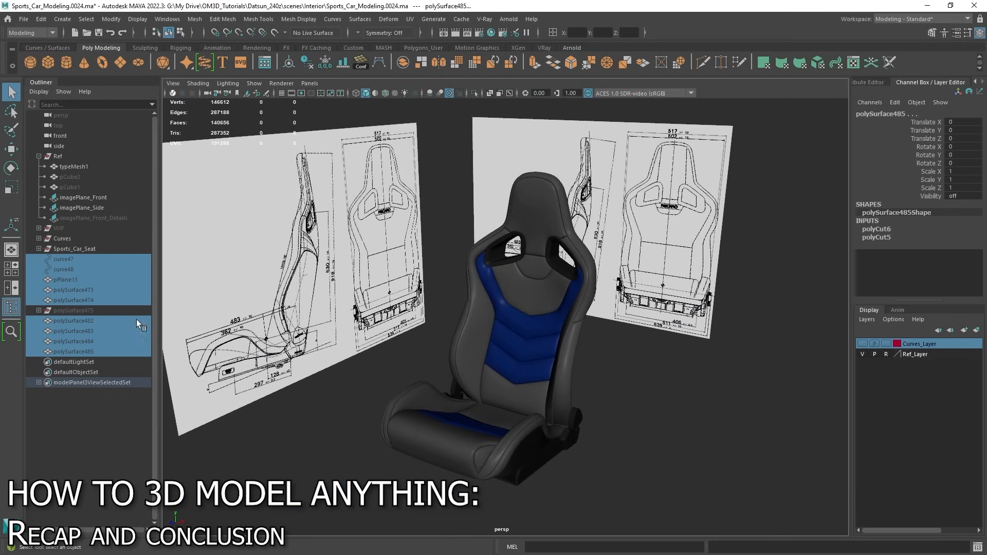
Add polySurface475 to the selection and group all loose objects from curve47 through polySurface485.
ctrl+click(73, 311)
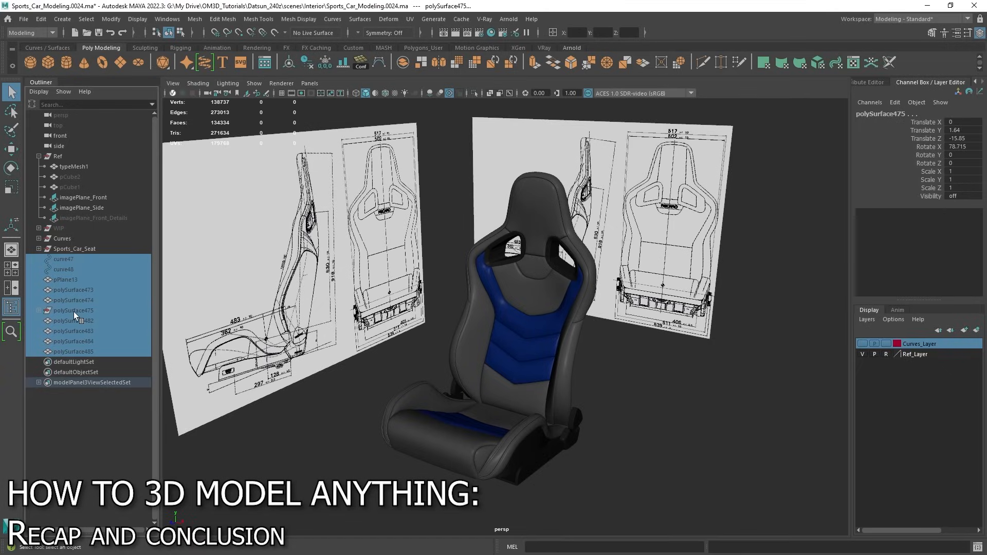
key(ctrl+g)
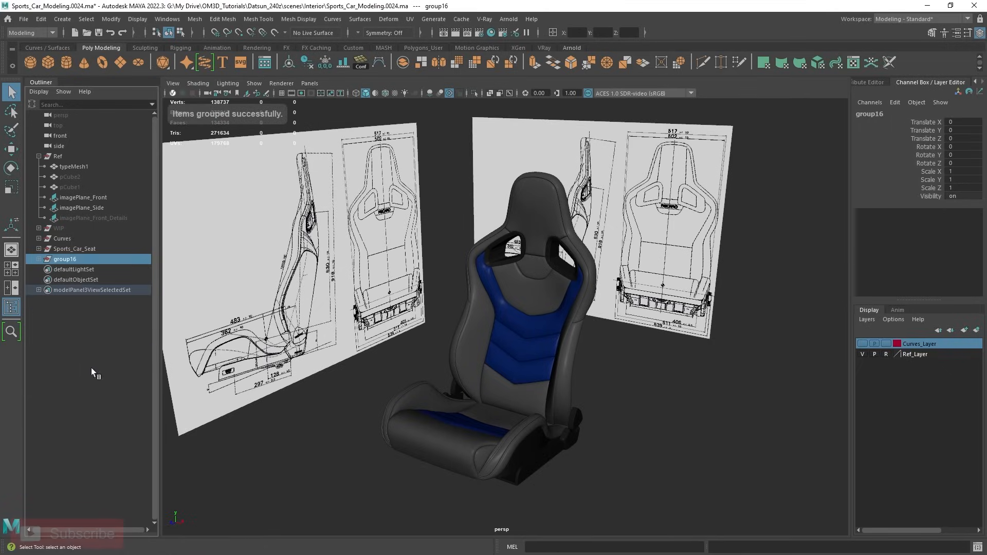
alt+drag(509, 309, 521, 303)
scroll(521, 303, down, 1)
scroll(285, 294, down, 8)
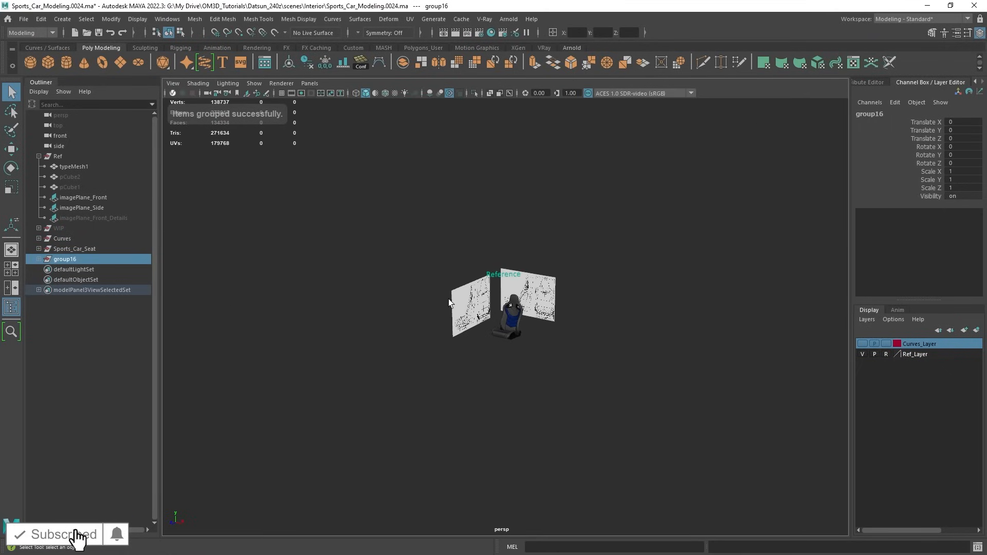
scroll(413, 293, up, 5)
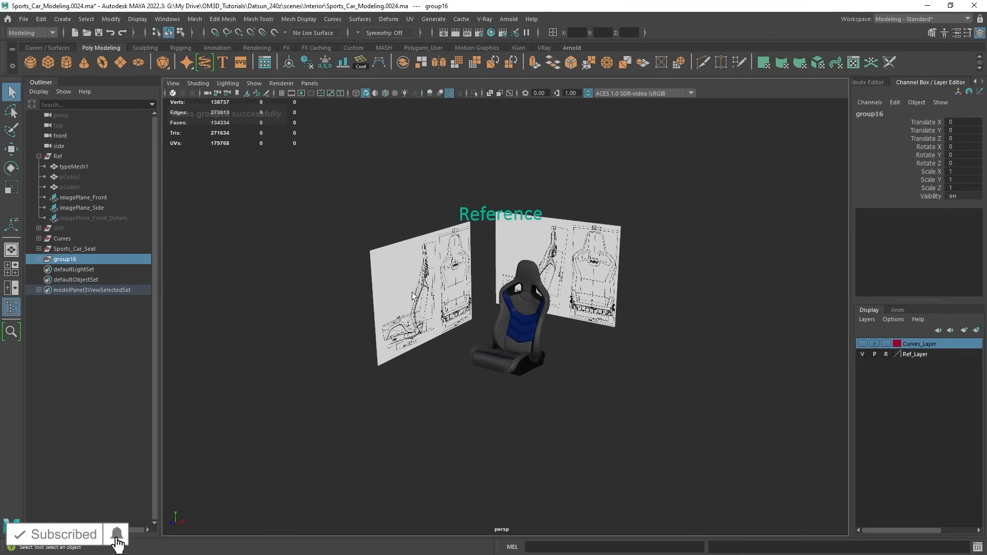
Expand the WIP group to list its subgroups, and unhide the whole group of work-stage seats.
click(38, 227)
click(45, 238)
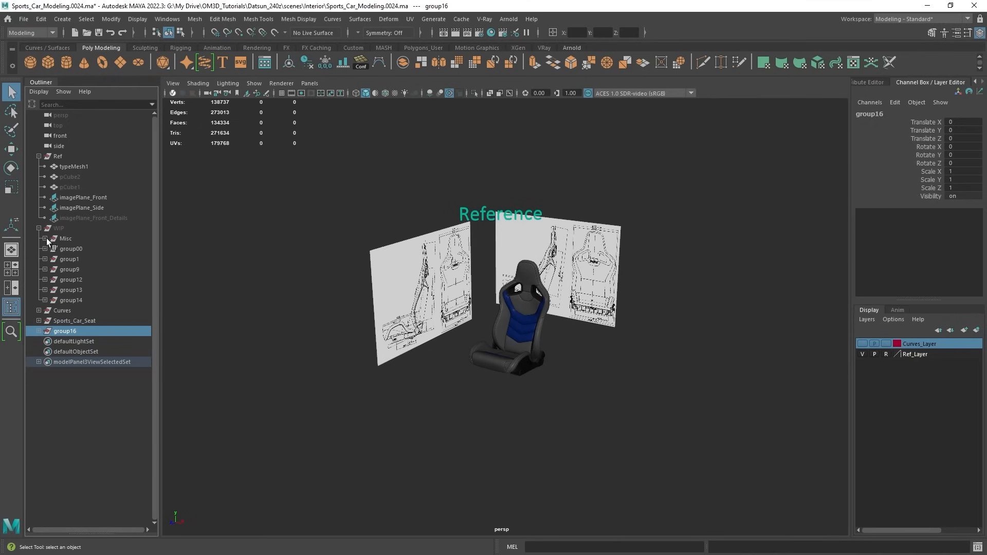
click(56, 225)
key(shift+h)
scroll(339, 241, down, 1)
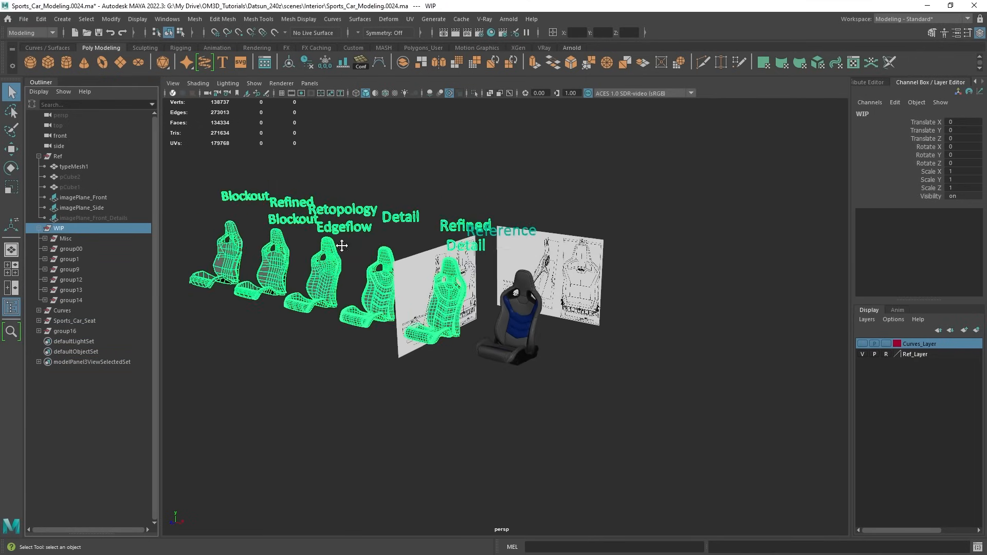
Select the Ref group and turn the visibility of Curves_Layer back on.
scroll(342, 245, up, 1)
alt+drag(341, 244, 377, 252)
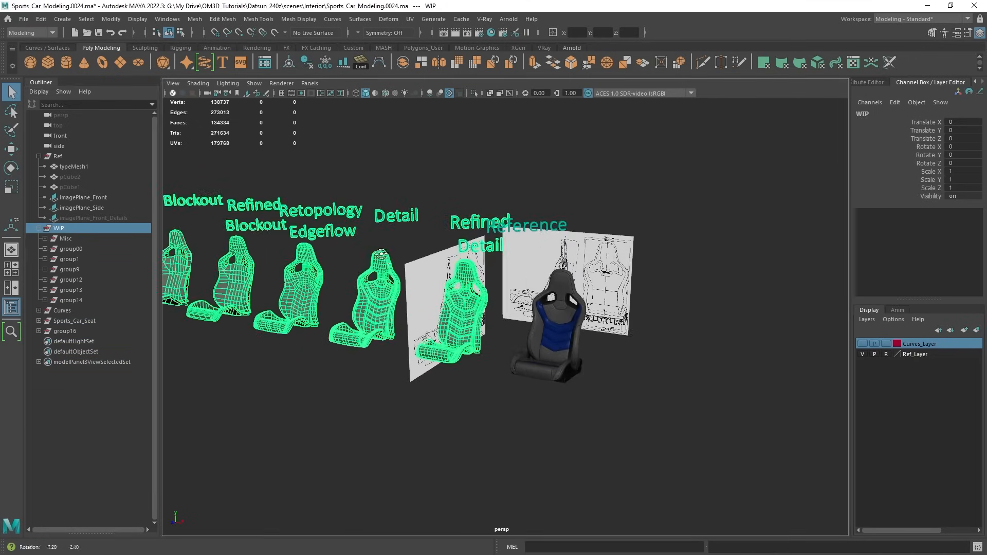
click(61, 156)
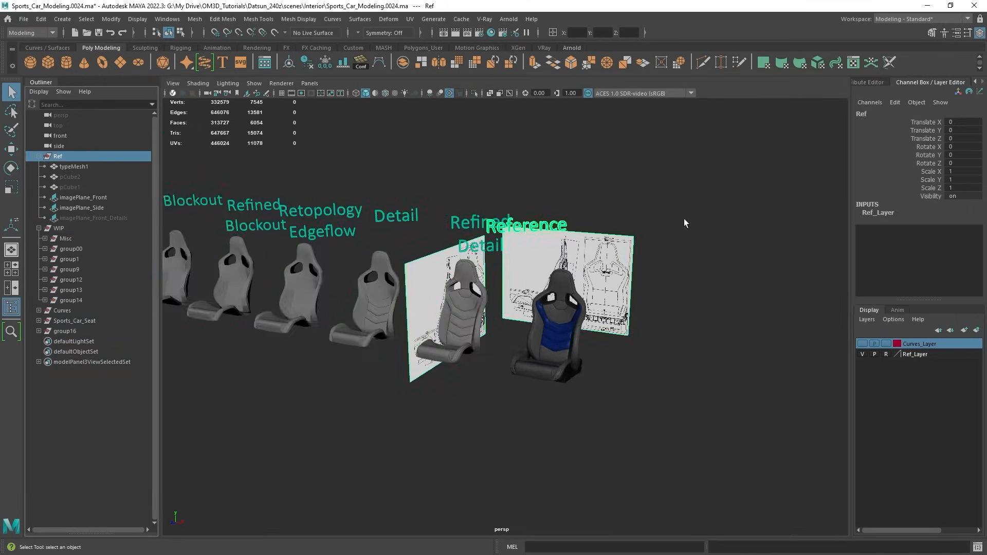
click(861, 343)
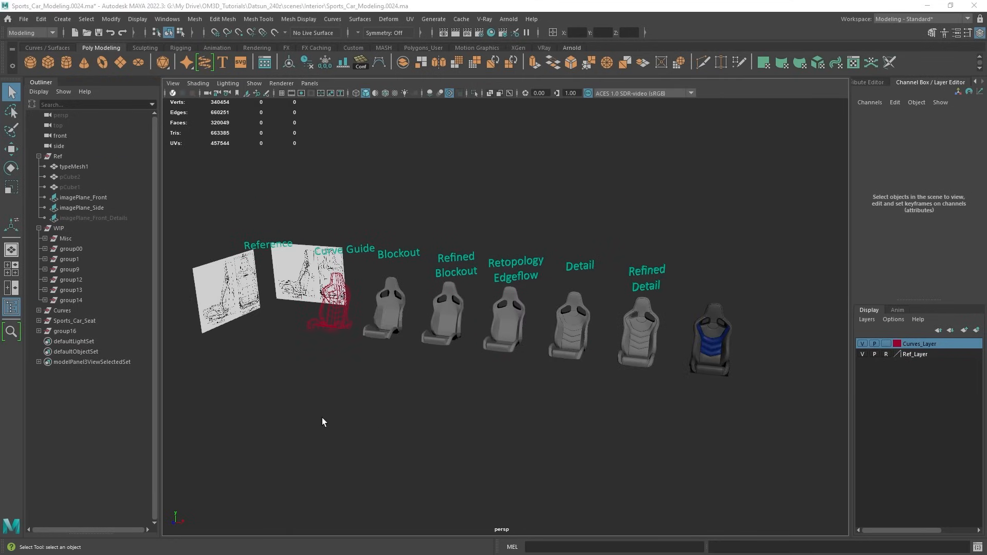
Examine the Reference, Curve Guide and Blockout stages at the start of the seat lineup.
alt+drag(322, 423, 543, 341)
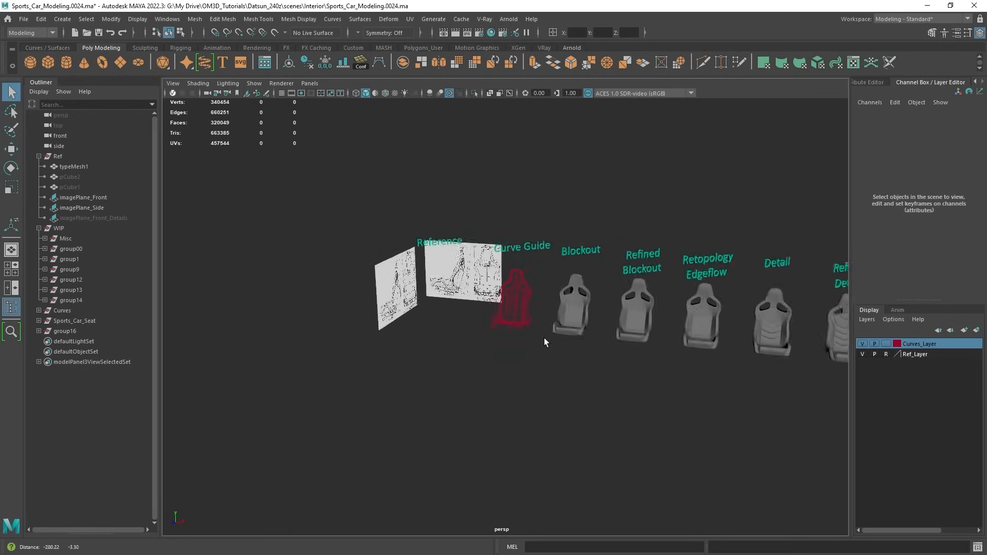
scroll(528, 325, up, 5)
scroll(529, 325, down, 5)
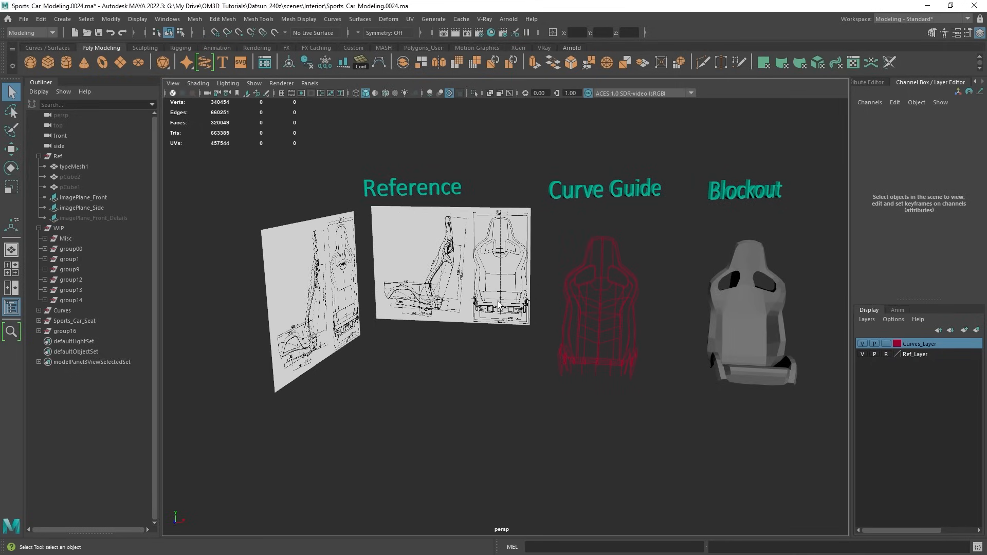
alt+middle_drag(456, 205, 329, 204)
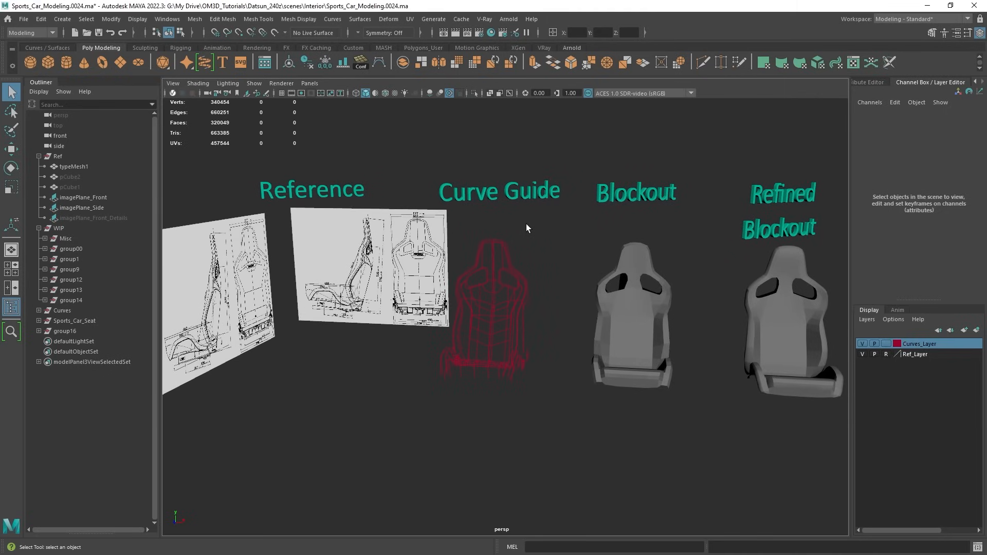
mouse_move(678, 269)
alt+middle_down()
mouse_move(535, 239)
mouse_move(519, 257)
mouse_move(477, 274)
alt+middle_up()
Display wireframe over the shaded models and examine the topology of the seats from Blockout through Refined Detail.
key(alt+5)
scroll(477, 273, up, 2)
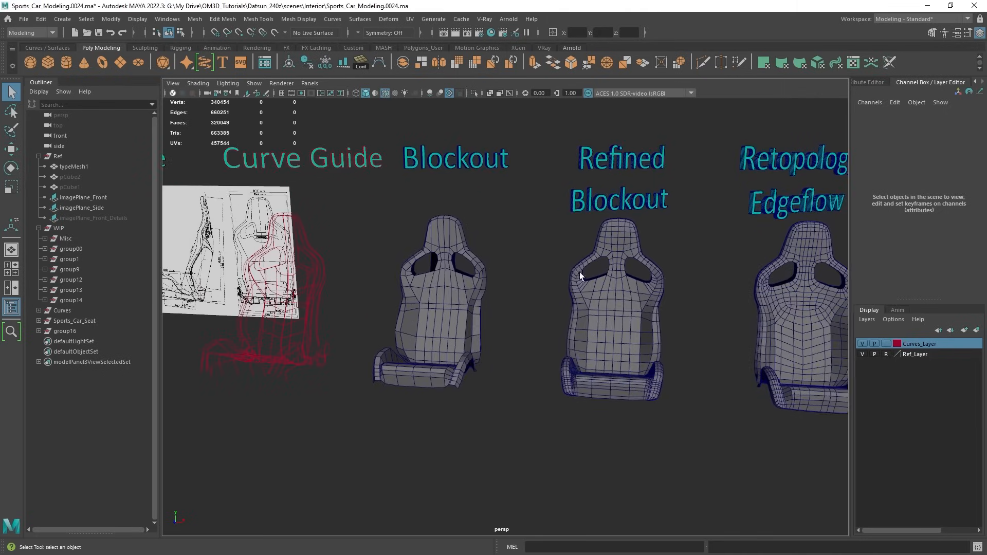
alt+middle_drag(579, 273, 474, 249)
alt+middle_drag(583, 299, 458, 276)
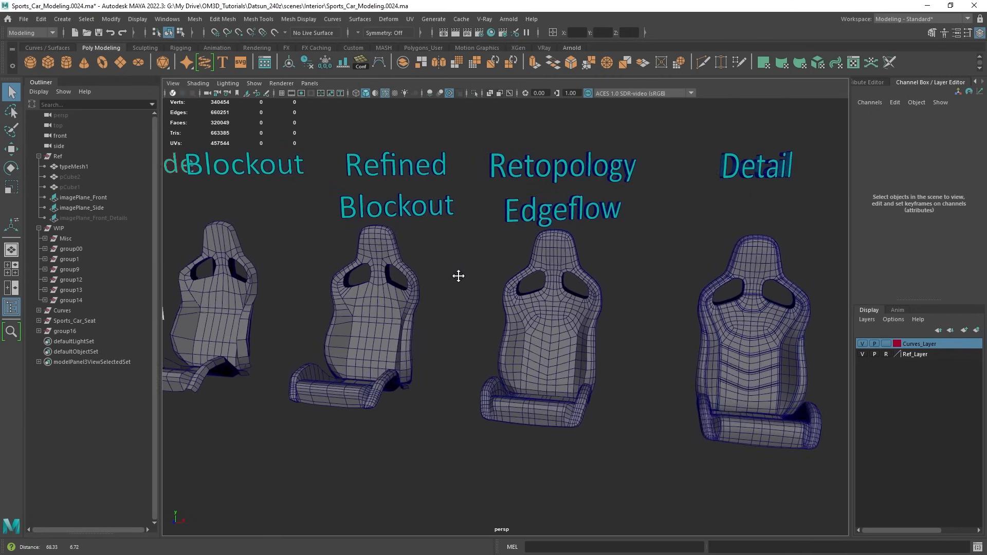
scroll(458, 275, up, 2)
alt+middle_drag(726, 403, 624, 387)
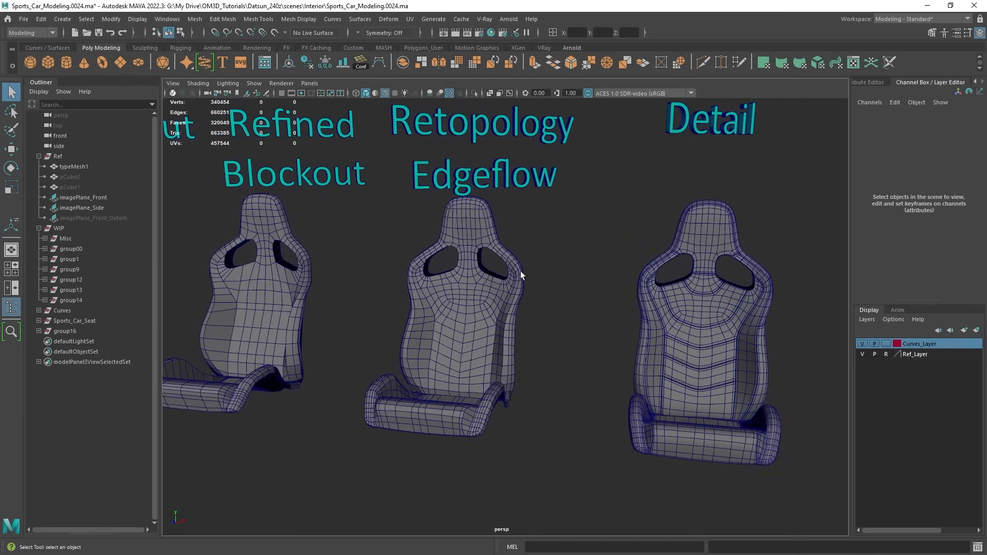
mouse_move(513, 321)
alt+middle_down()
mouse_move(504, 320)
mouse_move(508, 331)
alt+middle_up()
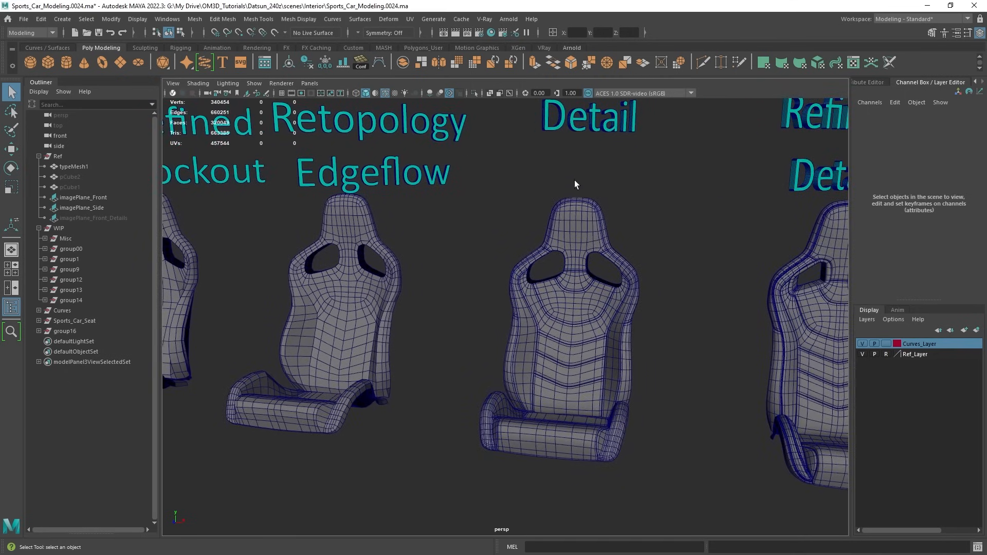
scroll(575, 184, down, 2)
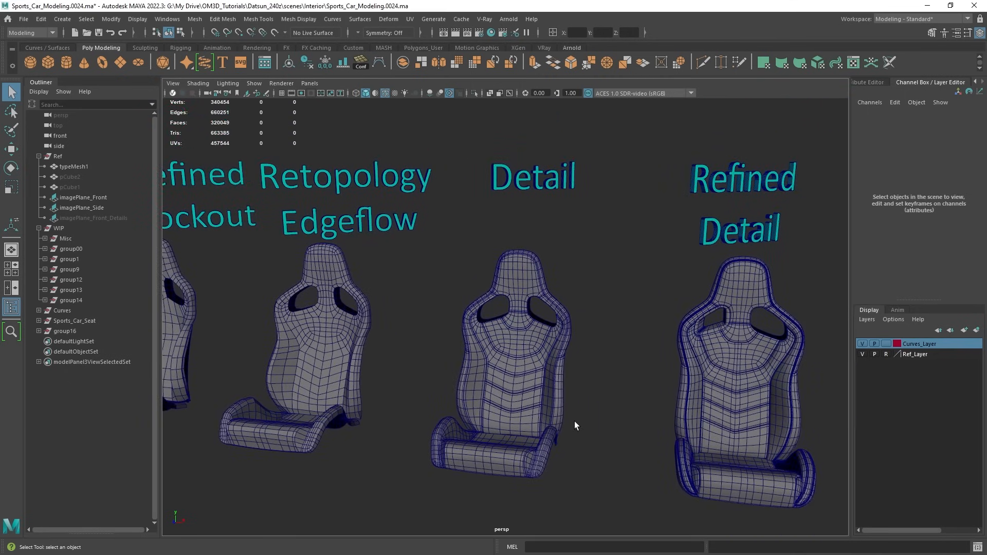
alt+middle_drag(575, 421, 559, 384)
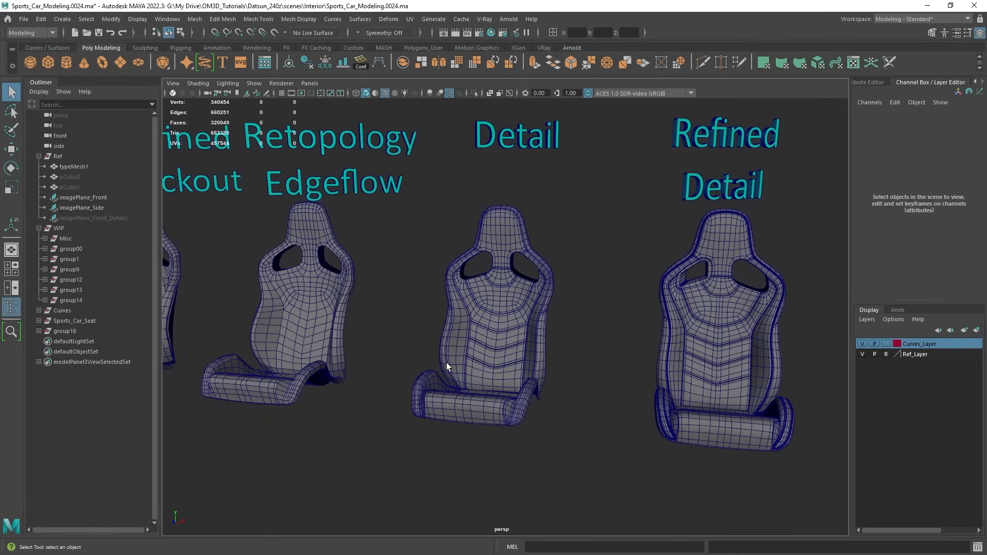
Examine the wireframe of the Refined Detail seat and the final seat with blue panels up close.
alt+drag(668, 297, 567, 304)
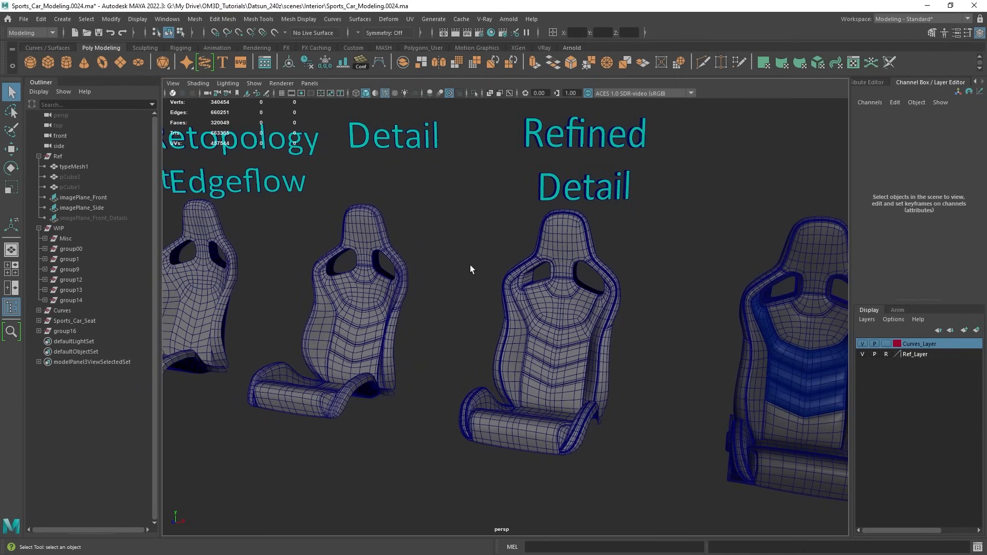
alt+drag(530, 229, 442, 240)
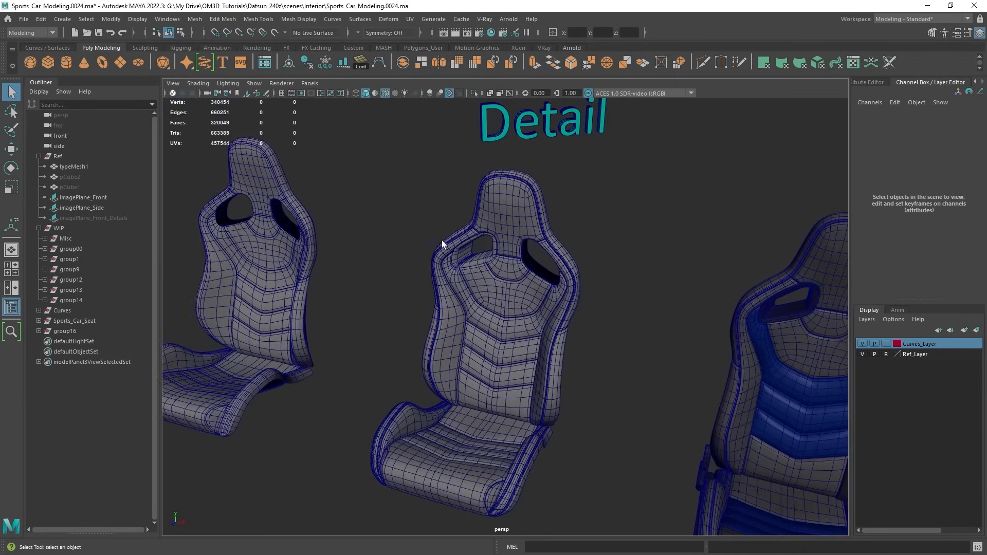
alt+drag(597, 395, 564, 348)
scroll(554, 338, up, 3)
scroll(554, 338, up, 2)
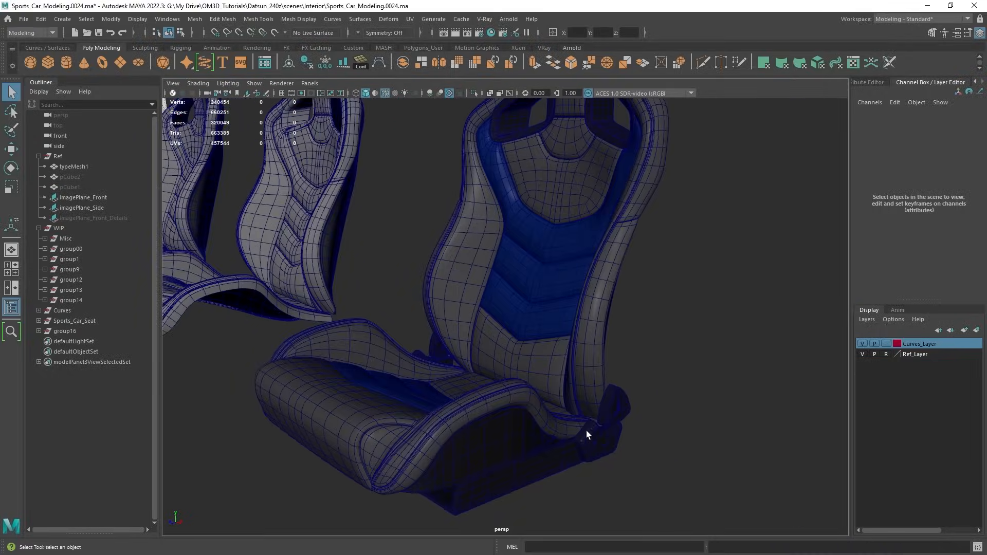
Inspect the mounting parts under the final blue-panelled seat by selecting them, and hide the wireframe overlay on the shaded models.
key(alt+5)
click(596, 436)
scroll(596, 436, up, 4)
mouse_move(596, 436)
alt+mouse_down()
mouse_move(592, 405)
mouse_move(566, 390)
mouse_move(616, 365)
mouse_move(501, 367)
alt+mouse_up()
click(639, 292)
click(482, 360)
scroll(662, 348, down, 4)
alt+middle_drag(501, 367, 529, 441)
mouse_move(529, 440)
alt+mouse_down()
mouse_move(528, 377)
mouse_move(555, 348)
mouse_move(562, 359)
mouse_move(483, 363)
mouse_move(602, 368)
mouse_move(595, 373)
alt+mouse_up()
key(alt+5)
alt+right_drag(594, 372, 618, 394)
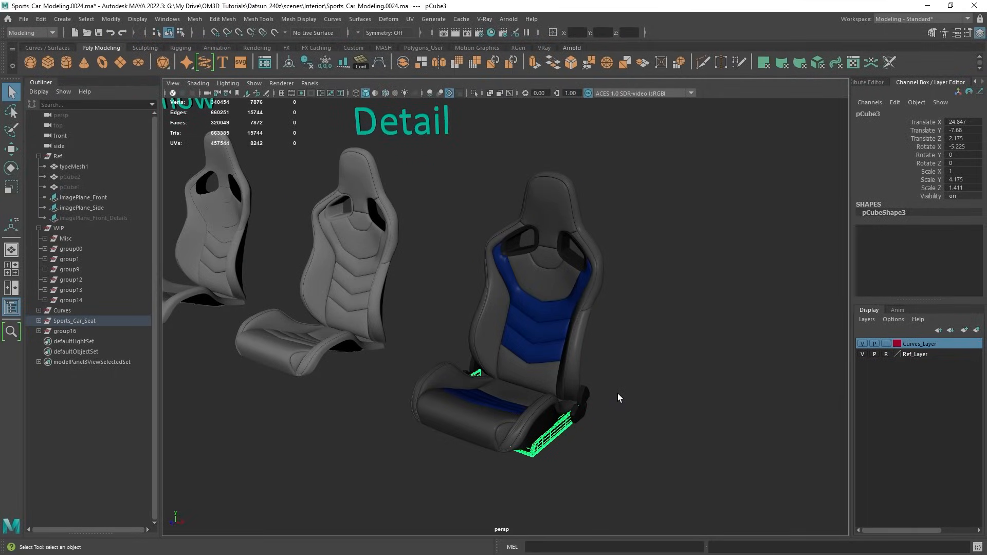
Deselect the seat's base part and collapse the WIP group in the scene hierarchy.
scroll(618, 393, down, 3)
click(667, 375)
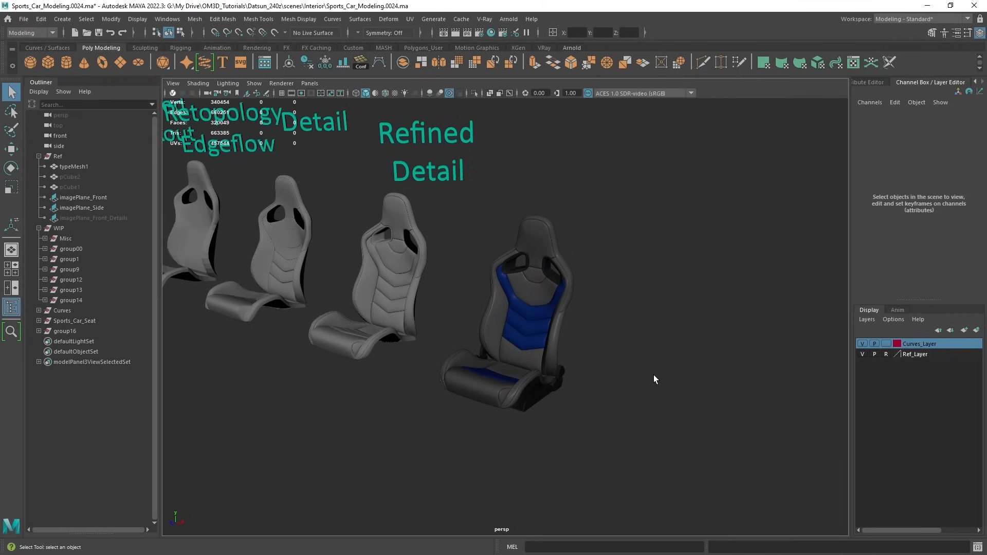
click(39, 228)
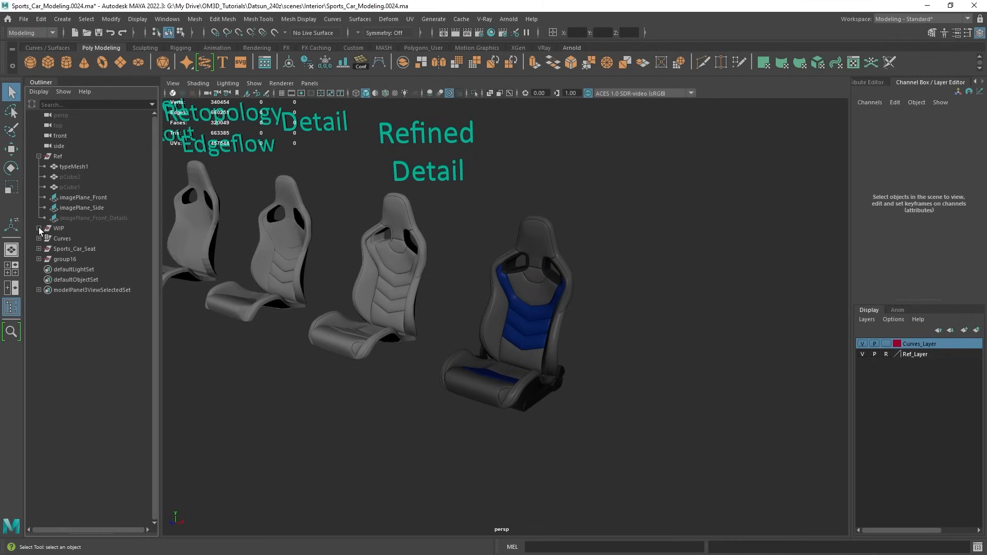
scroll(625, 319, down, 3)
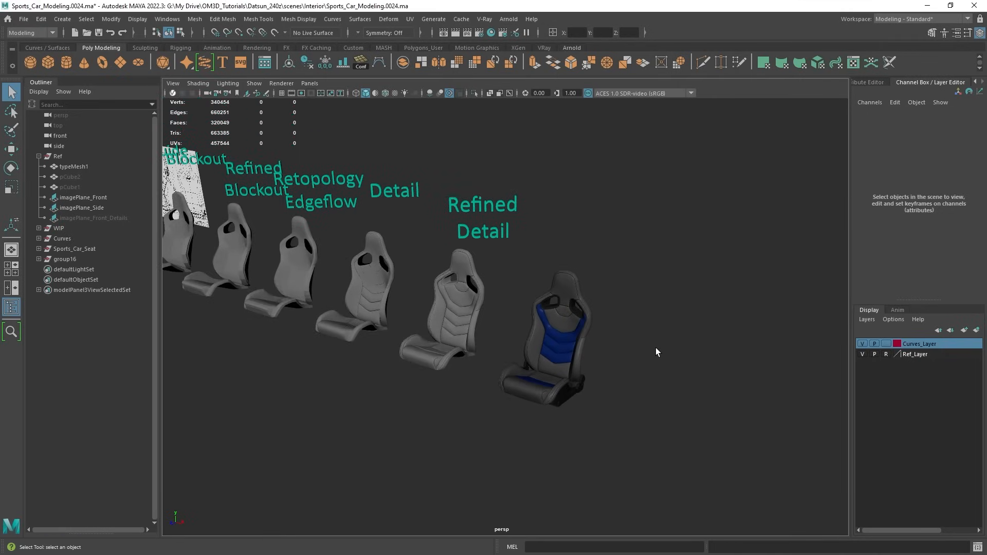
alt+middle_drag(656, 348, 695, 303)
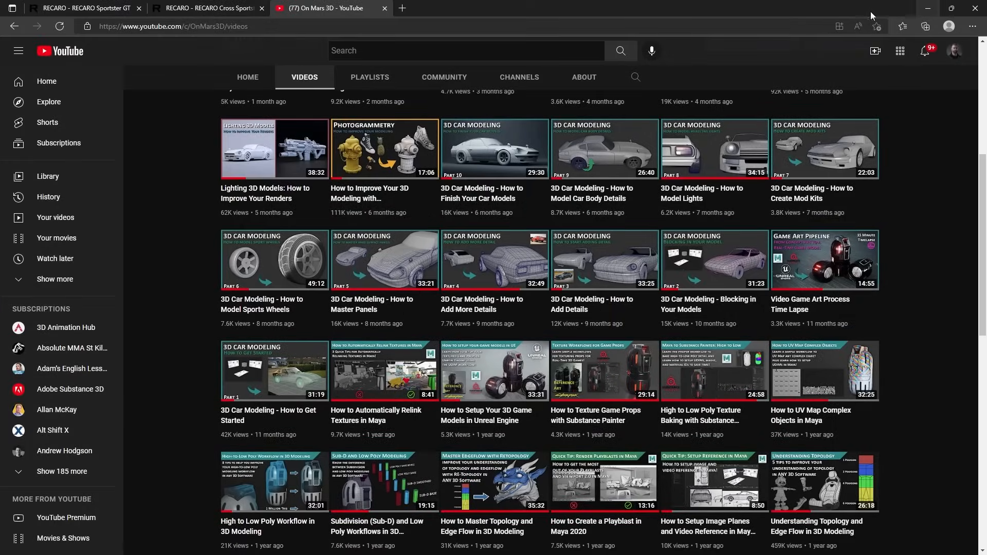
Return to the head of the On Mars 3D channel's video page, and switch back to Maya to view the whole seat lineup.
scroll(280, 243, up, 6)
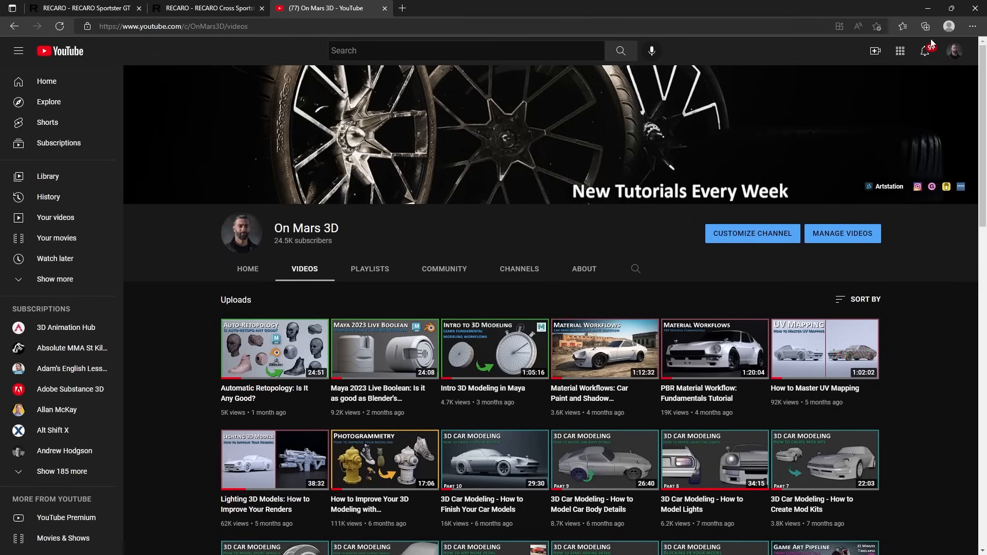
click(927, 8)
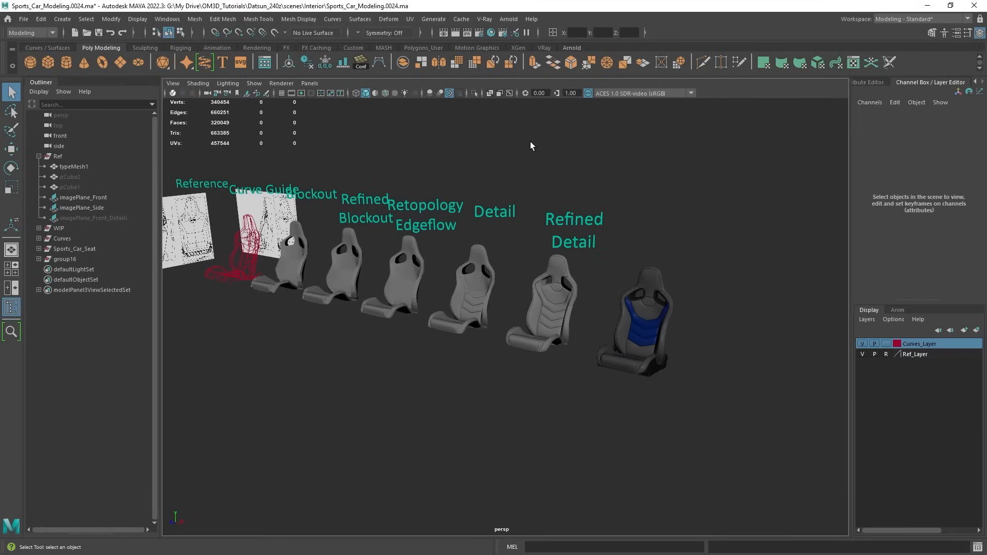
alt+middle_drag(600, 315, 703, 251)
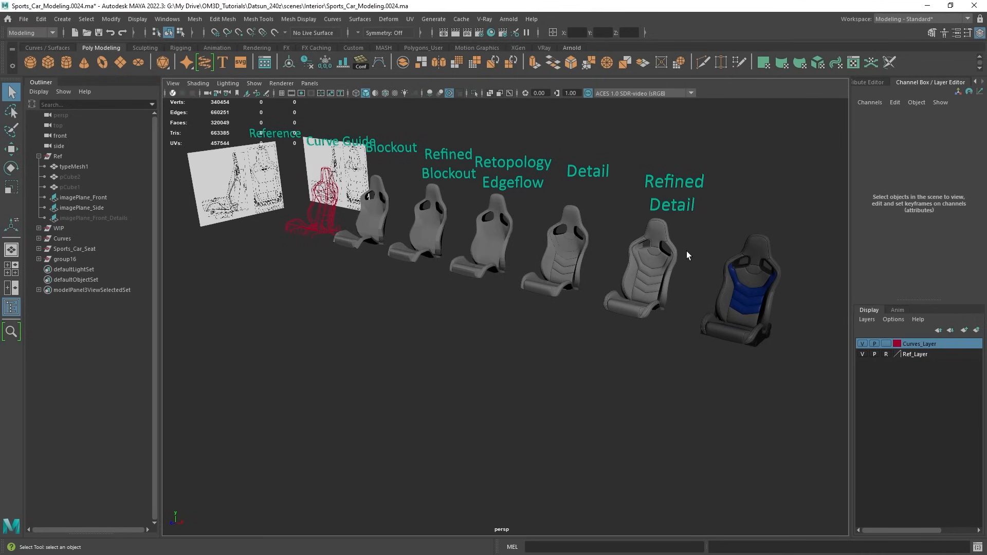
alt+drag(687, 251, 669, 252)
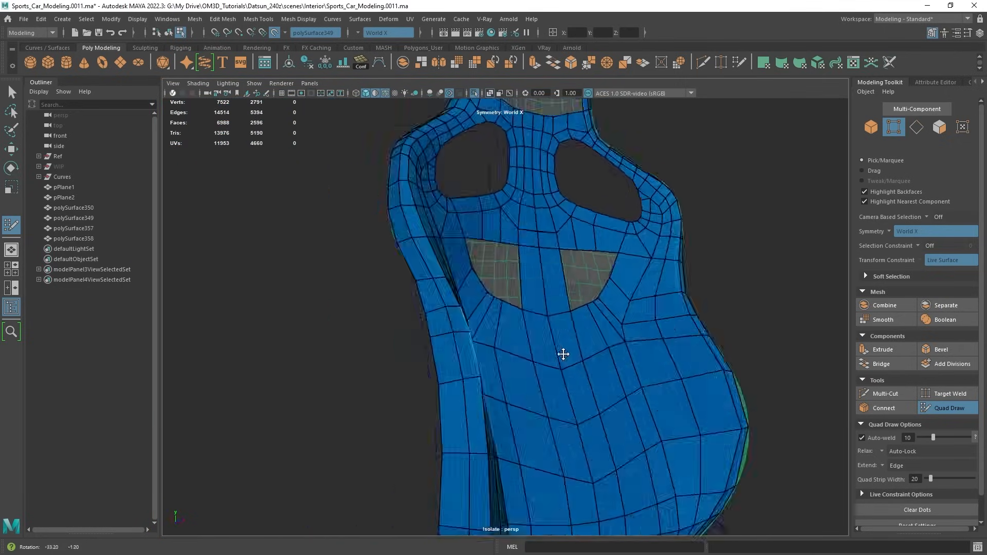
Fill the two gaps in the upper backrest retopology mesh with quads using Quad Draw.
alt+drag(563, 354, 549, 326)
key(q)
click(550, 325)
key(y)
alt+right_drag(549, 326, 682, 342)
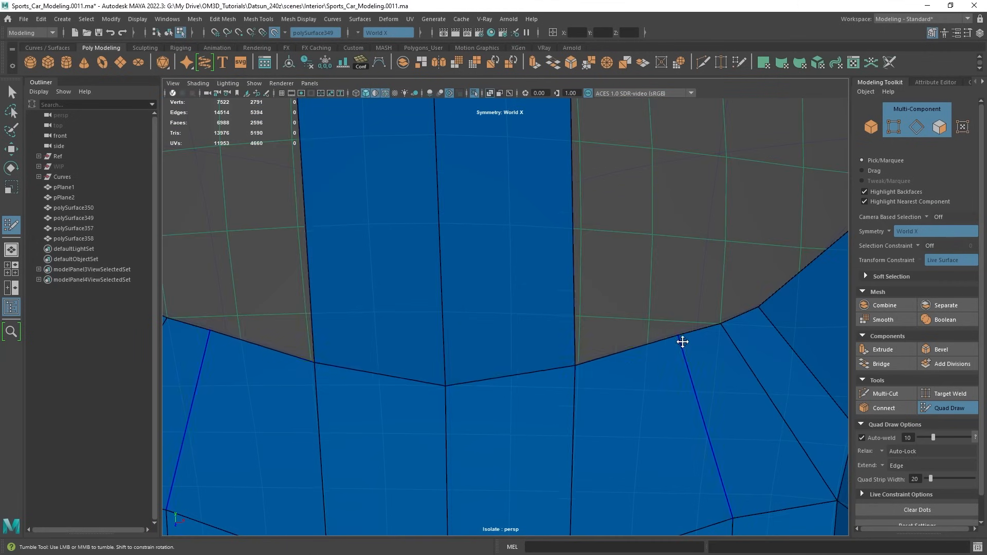
alt+right_drag(630, 278, 569, 343)
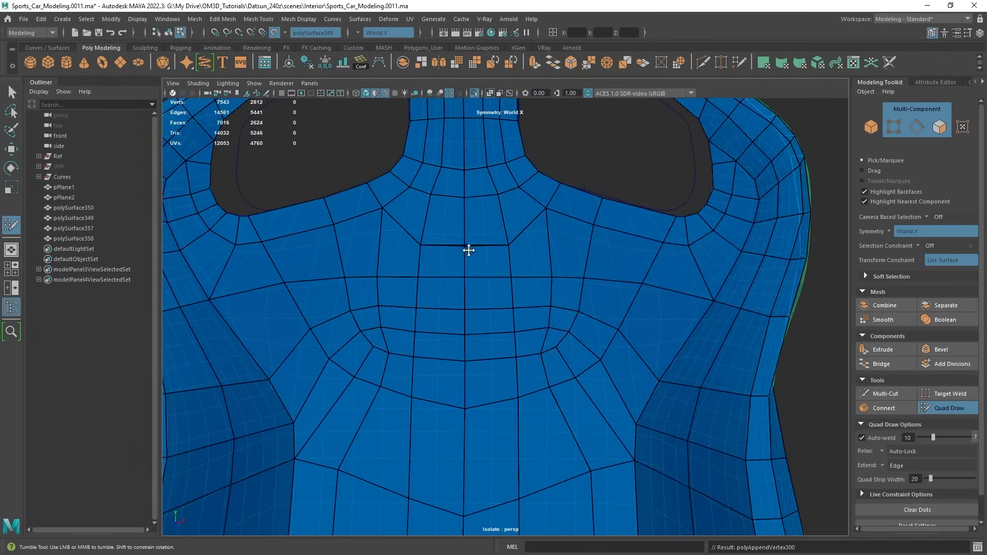
Weld the stray centre vertex into the quad row below the neck of the backrest mesh.
drag(468, 250, 465, 246)
alt+middle_drag(401, 300, 517, 315)
alt+right_drag(716, 322, 731, 278)
alt+middle_drag(732, 277, 462, 309)
alt+drag(462, 308, 493, 324)
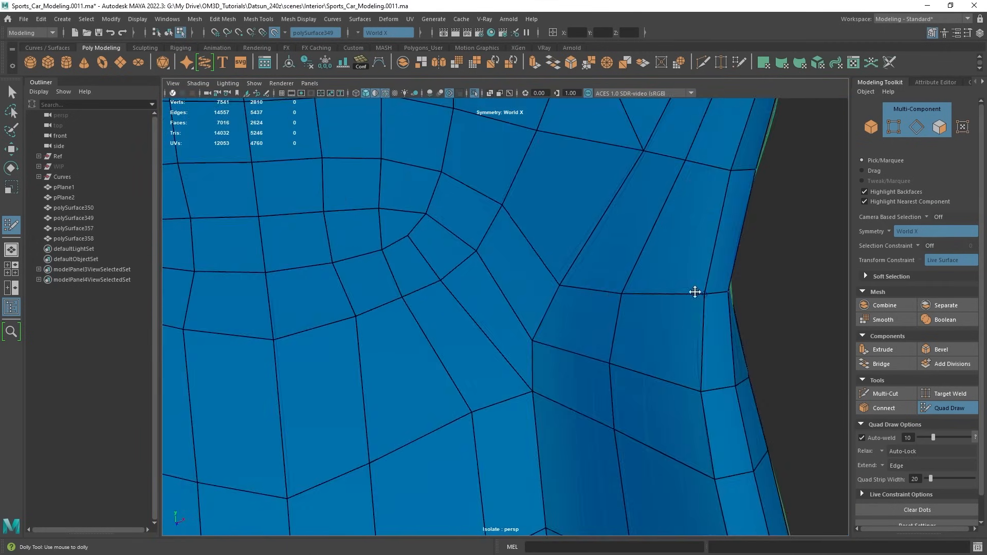
Fill the open areas of the headrest front with Quad Draw faces, mirrored across World X.
alt+right_drag(695, 292, 617, 324)
alt+drag(617, 323, 564, 299)
alt+middle_drag(564, 300, 411, 349)
alt+right_drag(411, 350, 580, 351)
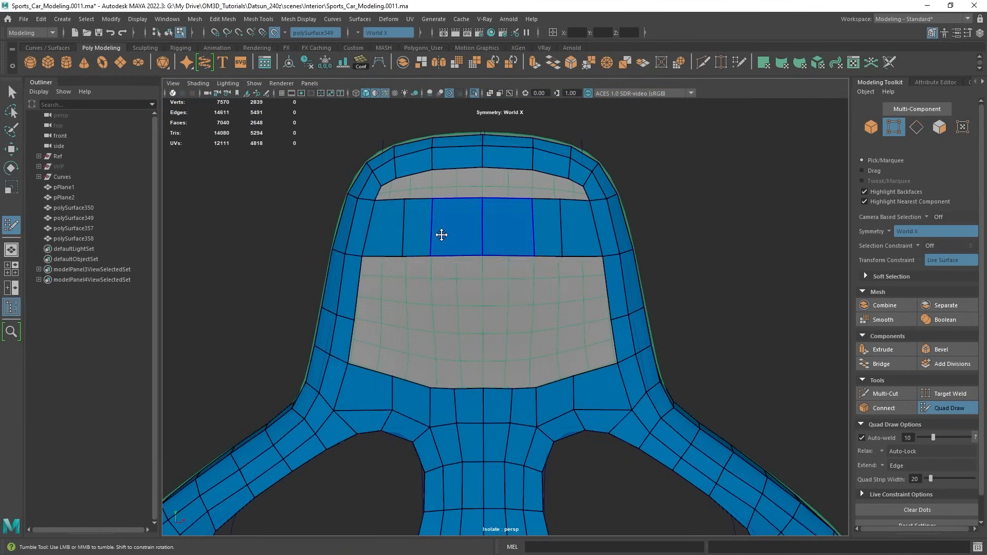
shift+click(441, 235)
alt+right_drag(441, 235, 492, 299)
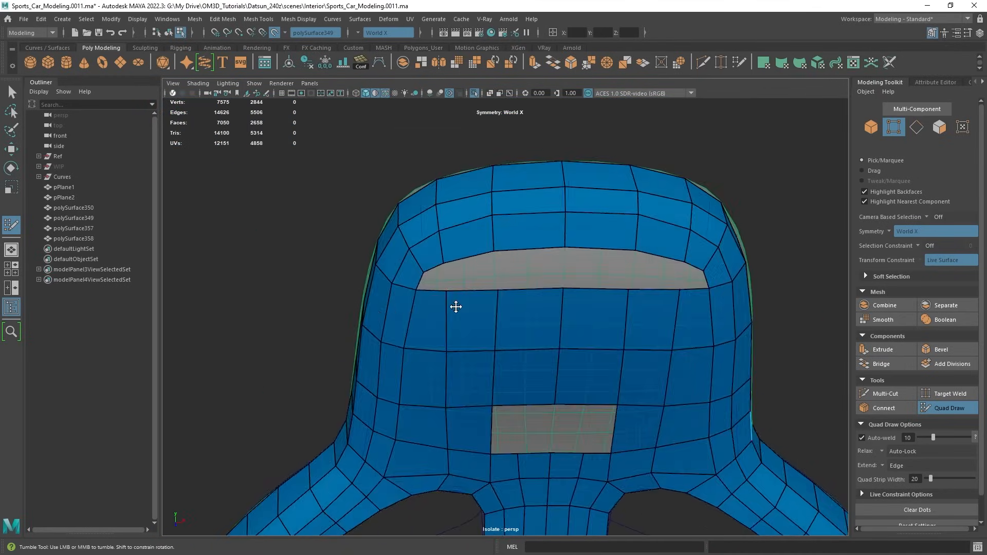
shift+click(403, 324)
shift+click(447, 321)
alt+drag(463, 308, 510, 249)
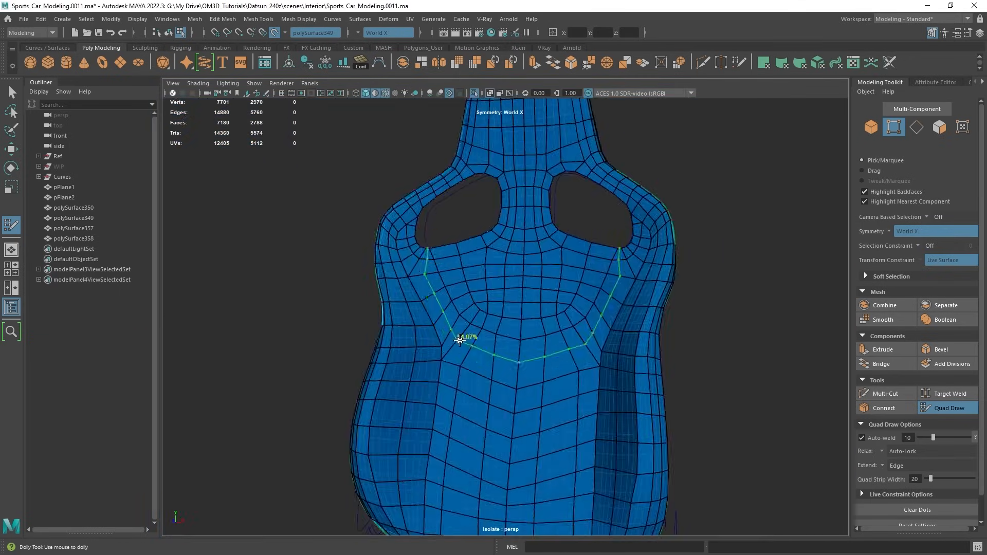
Insert an edge loop through the upper backrest mesh below the belt openings with Quad Draw.
alt+right_drag(459, 340, 537, 242)
alt+middle_drag(537, 241, 561, 239)
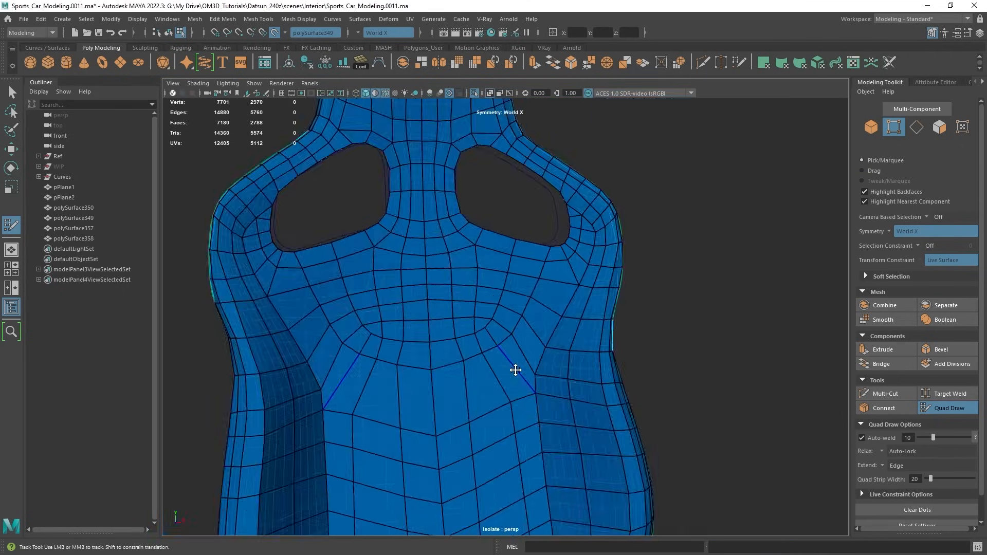
ctrl+click(516, 370)
alt+right_drag(515, 370, 502, 419)
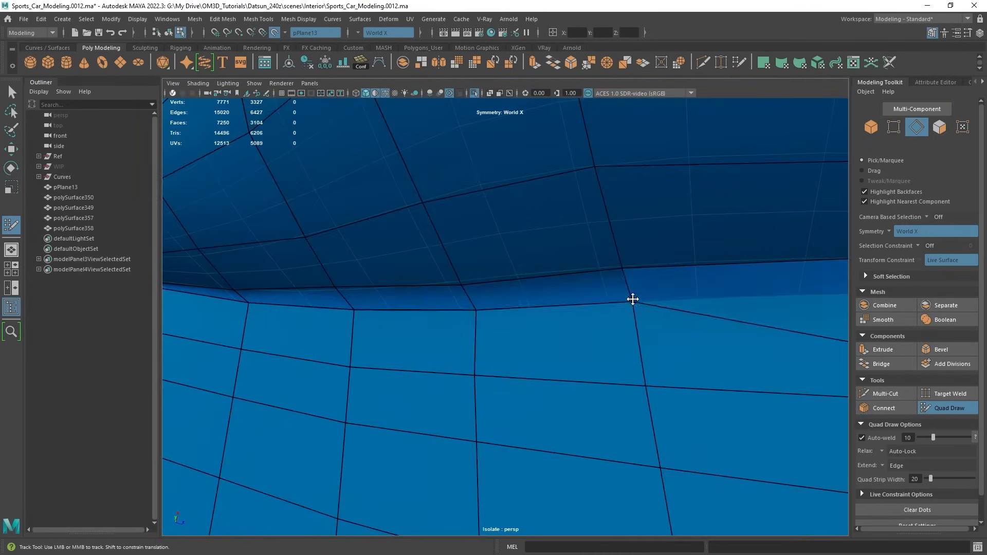
alt+right_drag(632, 298, 477, 384)
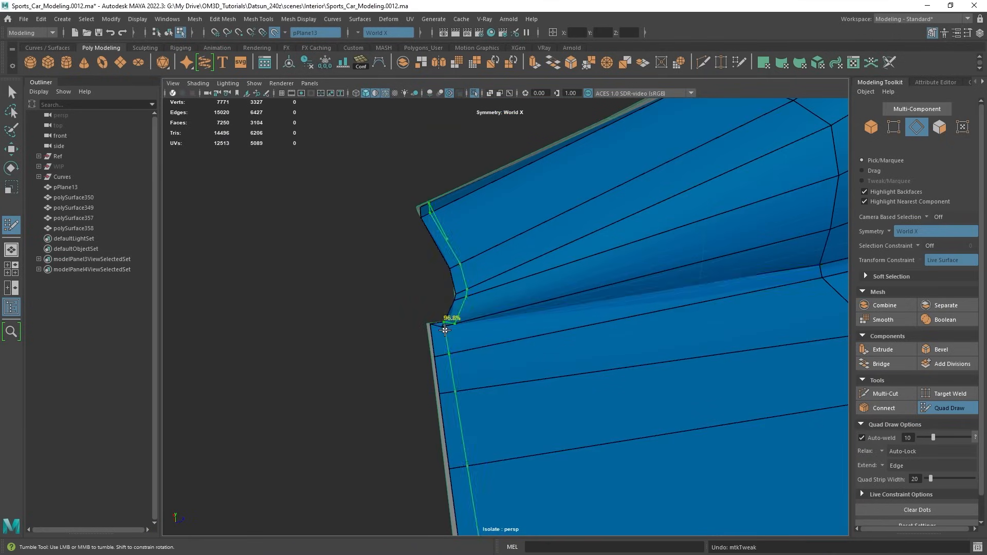
alt+middle_drag(610, 398, 491, 305)
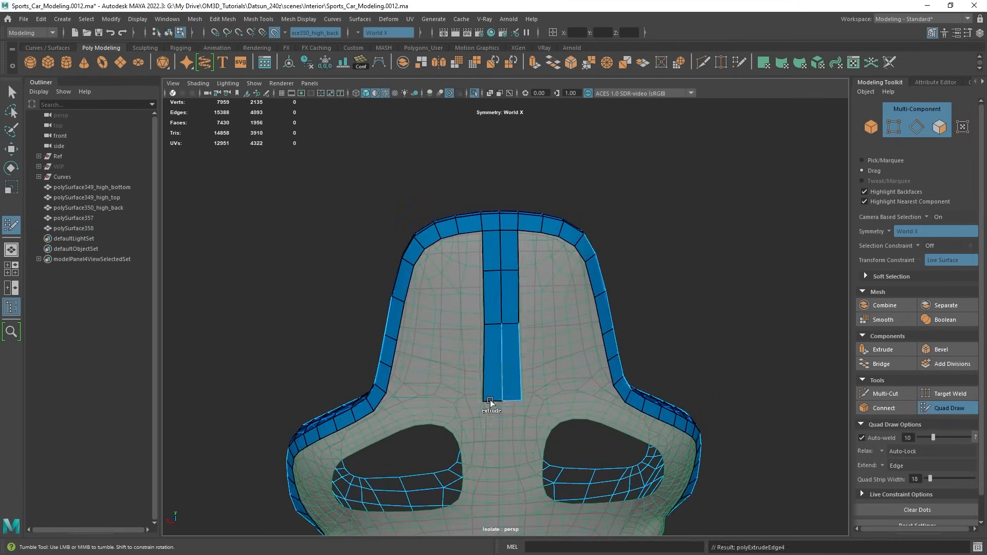
Retopologize the rear surface of the backrest with Quad Draw, extending the centre strip downward and adding quads around the belt openings.
alt+middle_drag(490, 402, 403, 245)
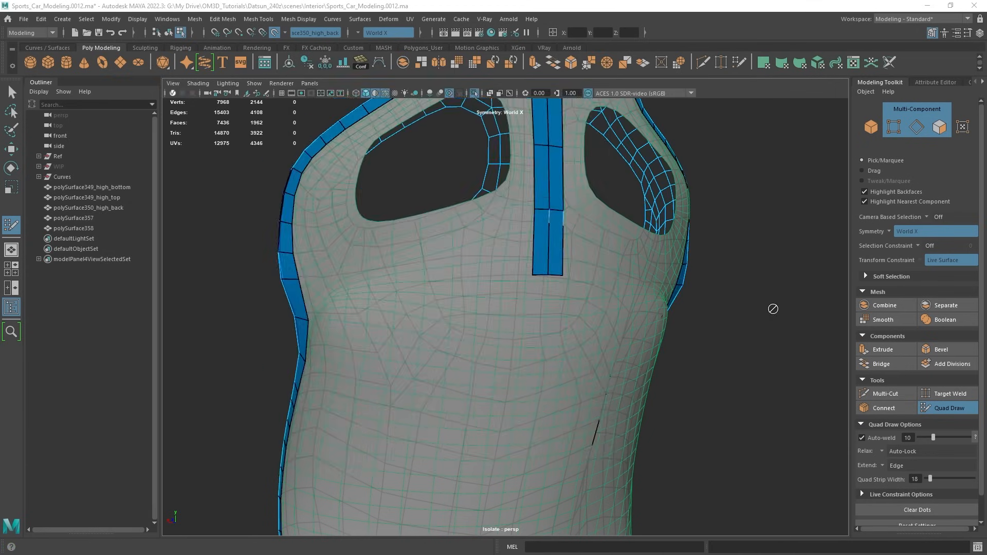
shift+click(343, 227)
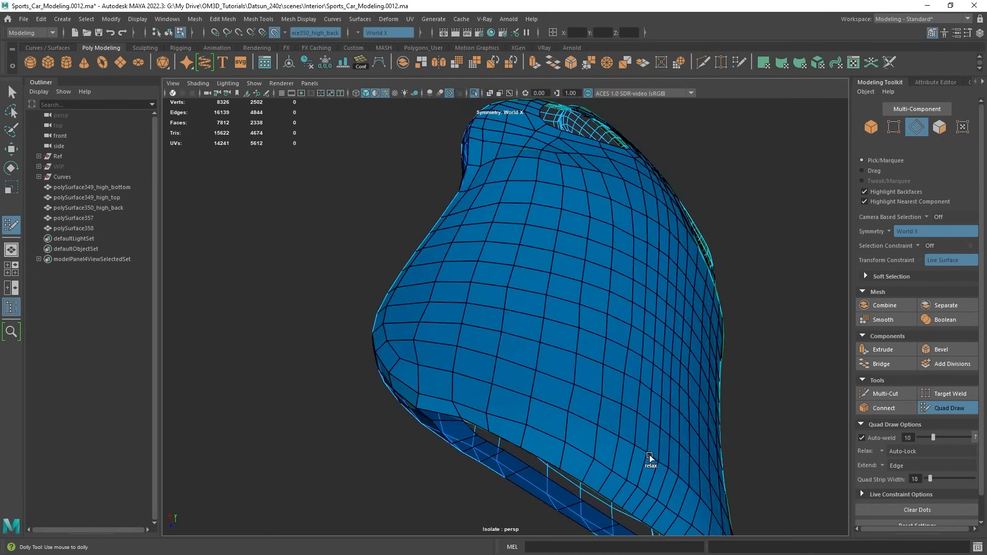
alt+drag(649, 455, 421, 332)
alt+right_drag(421, 332, 575, 362)
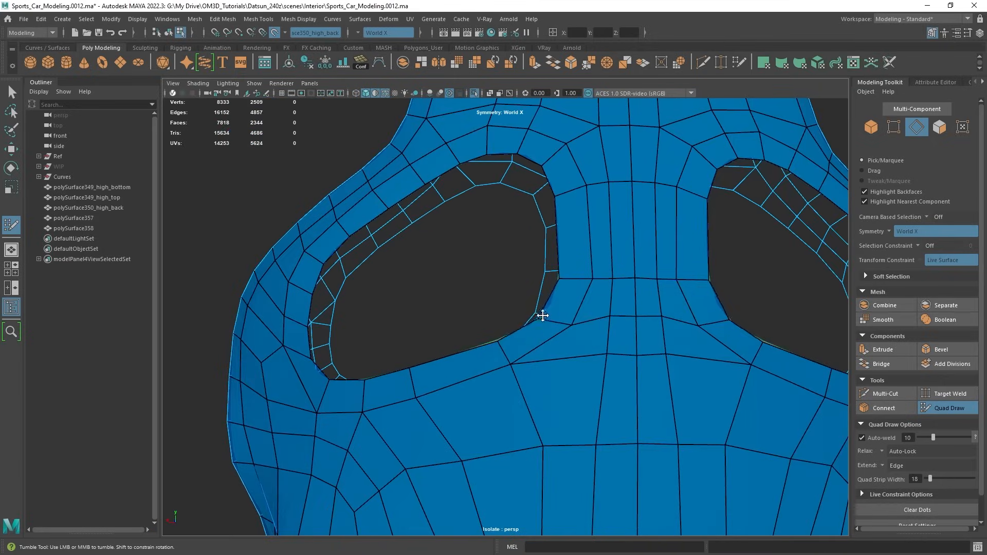
alt+drag(543, 315, 410, 342)
alt+right_drag(409, 341, 574, 280)
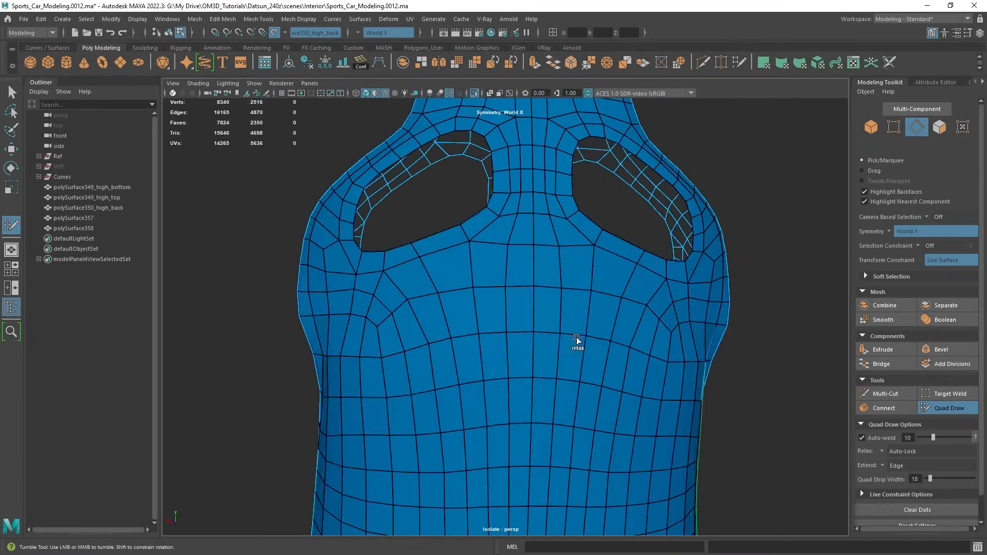
Even out the vertical edge loop running down the rear of the backrest below the belt opening with Edit Edge Flow.
alt+drag(575, 279, 509, 266)
alt+right_drag(508, 266, 486, 245)
alt+middle_drag(487, 245, 531, 315)
key(q)
alt+right_drag(531, 315, 497, 323)
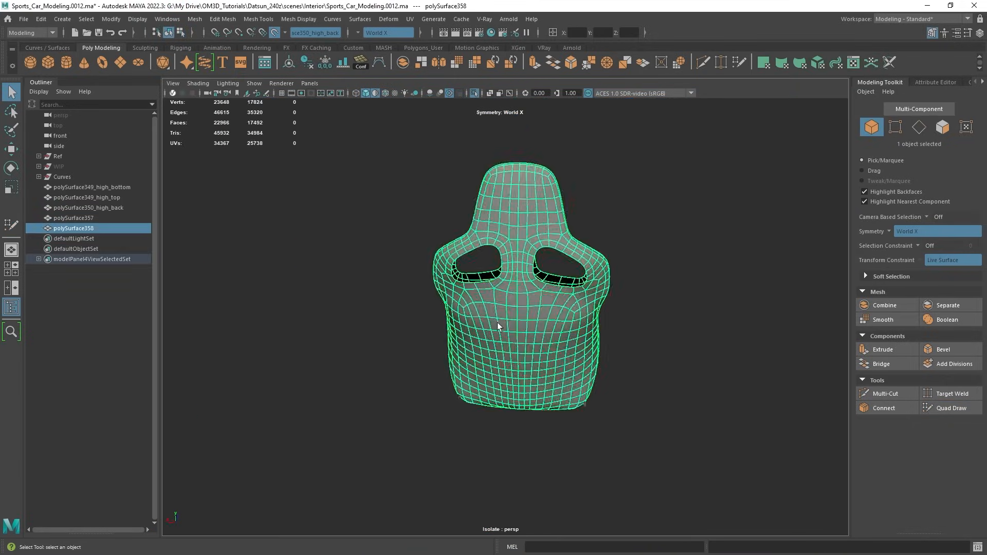
click(643, 300)
mouse_move(642, 299)
alt+mouse_down()
mouse_move(765, 280)
mouse_move(643, 288)
alt+mouse_up()
alt+right_drag(643, 288, 565, 288)
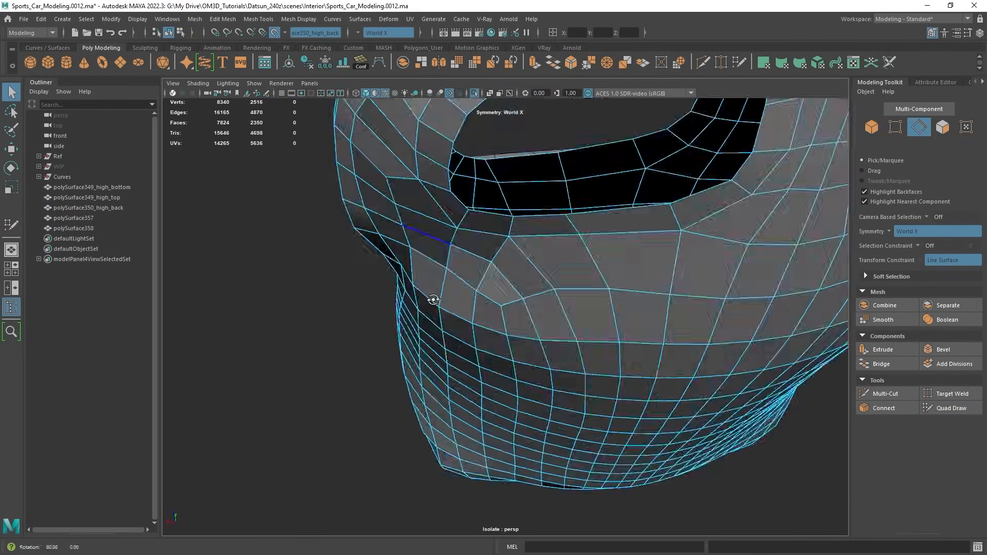
key(w)
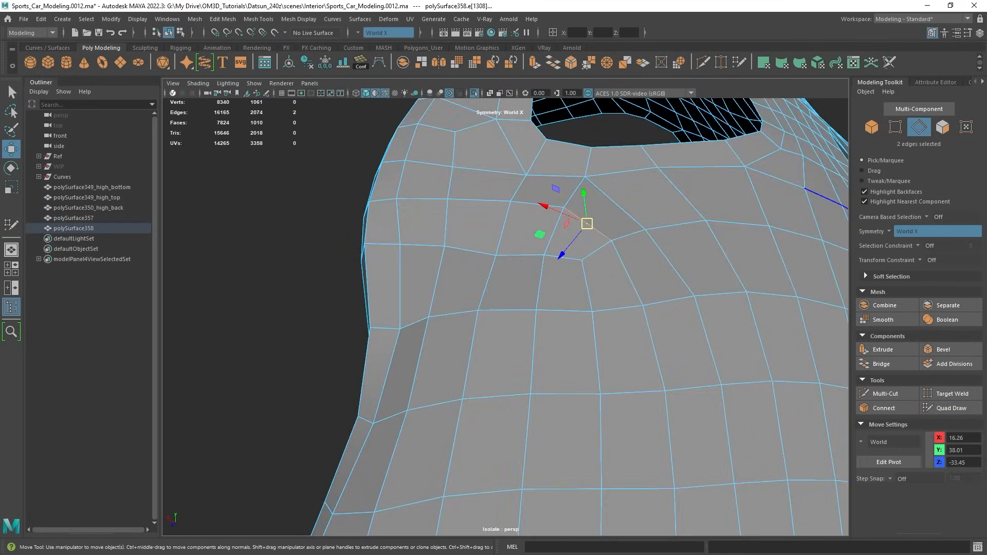
alt+drag(560, 252, 483, 303)
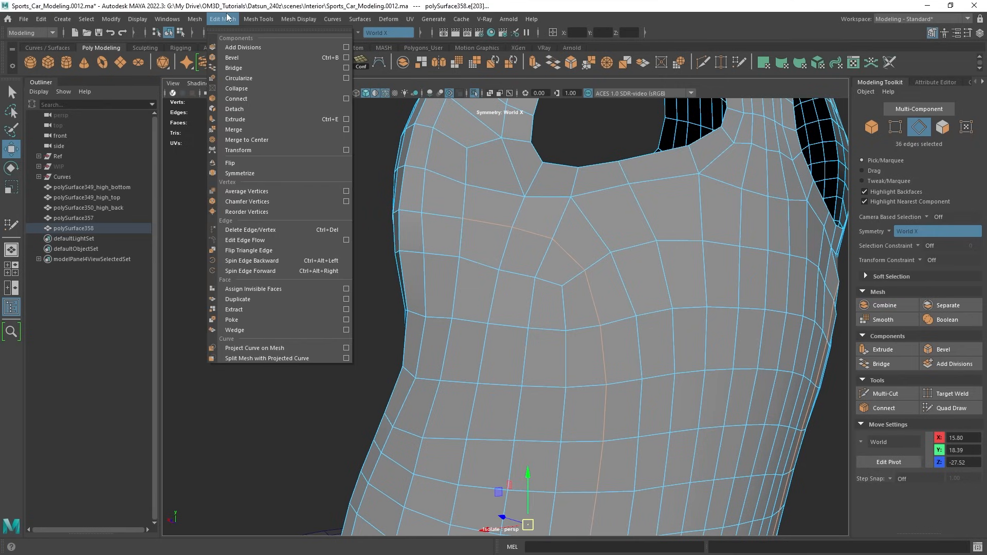
click(236, 239)
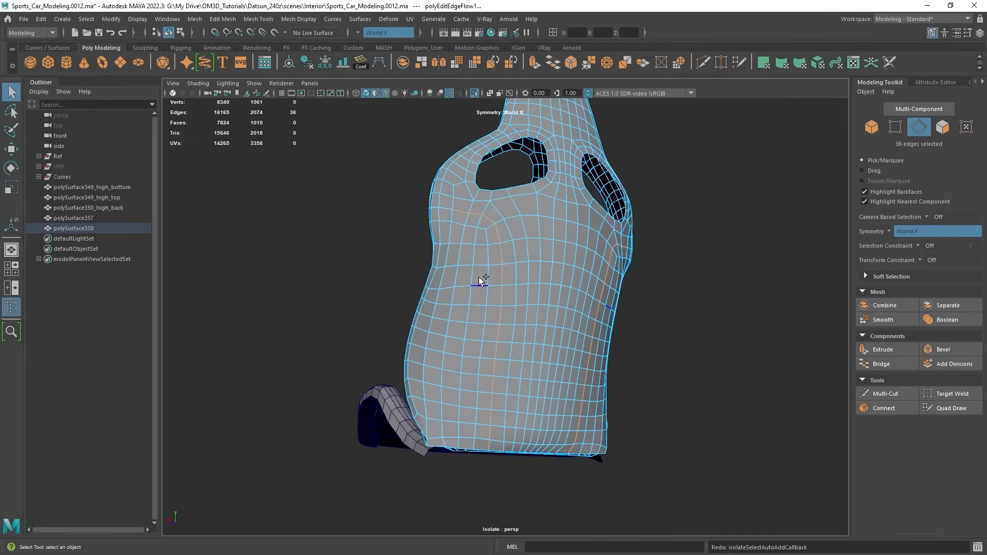
Reposition the mirrored vertices below the belt openings and select the side faces of the backrest for checking.
alt+drag(479, 277, 472, 326)
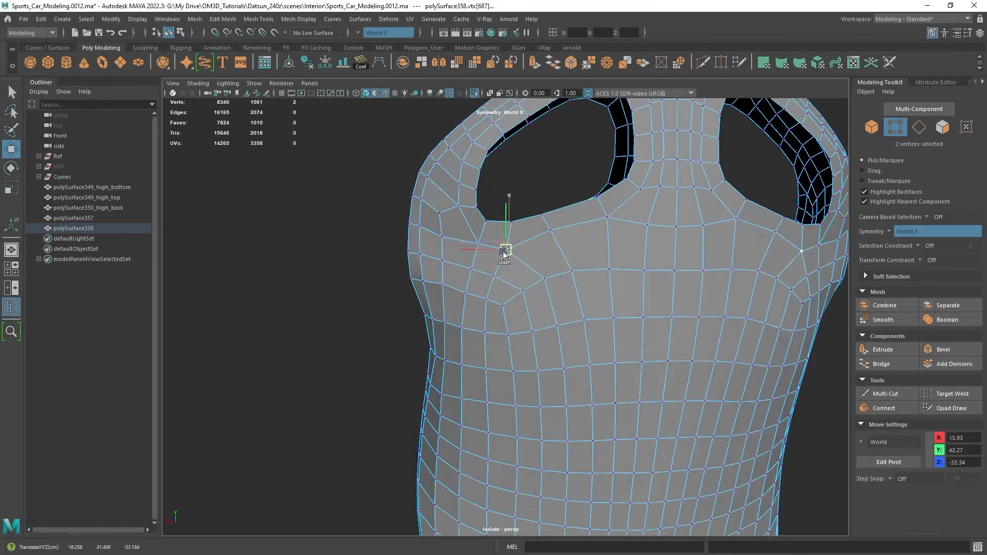
mouse_move(503, 251)
alt+mouse_down()
mouse_move(310, 365)
mouse_move(491, 302)
alt+mouse_up()
shift+drag(486, 247, 509, 325)
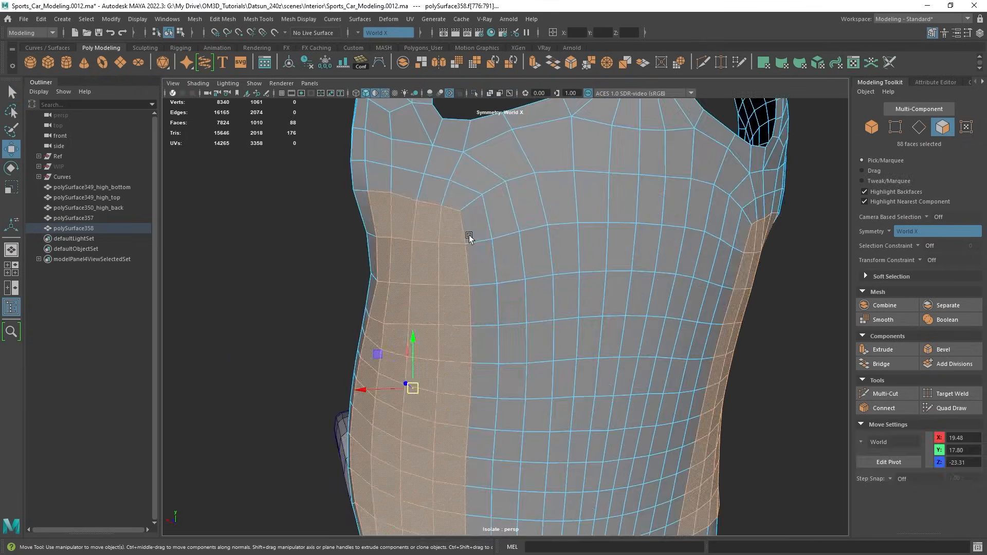
alt+drag(467, 236, 502, 262)
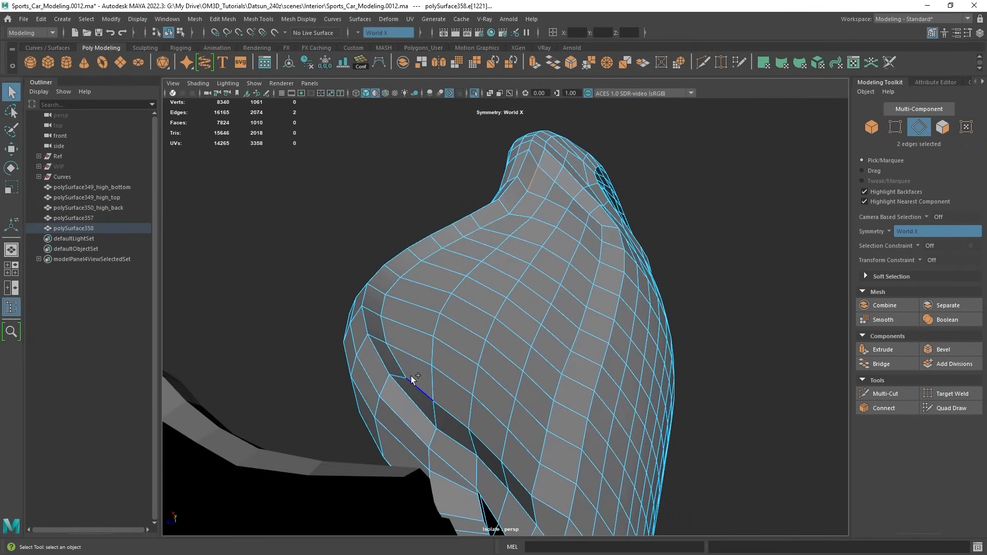
click(507, 256)
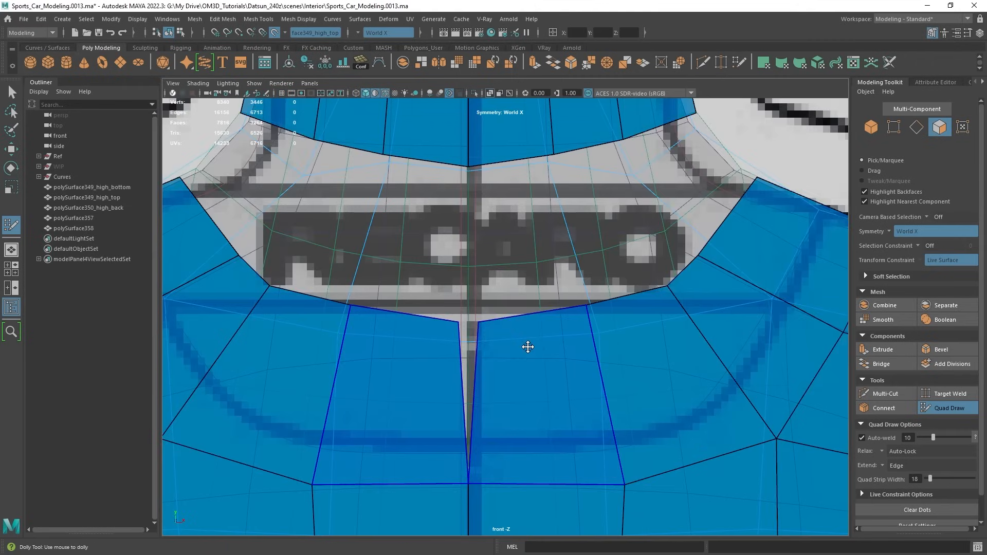
Fill the gap between the neck strip and the upper backrest with Quad Draw faces, mirrored across World X.
key(space)
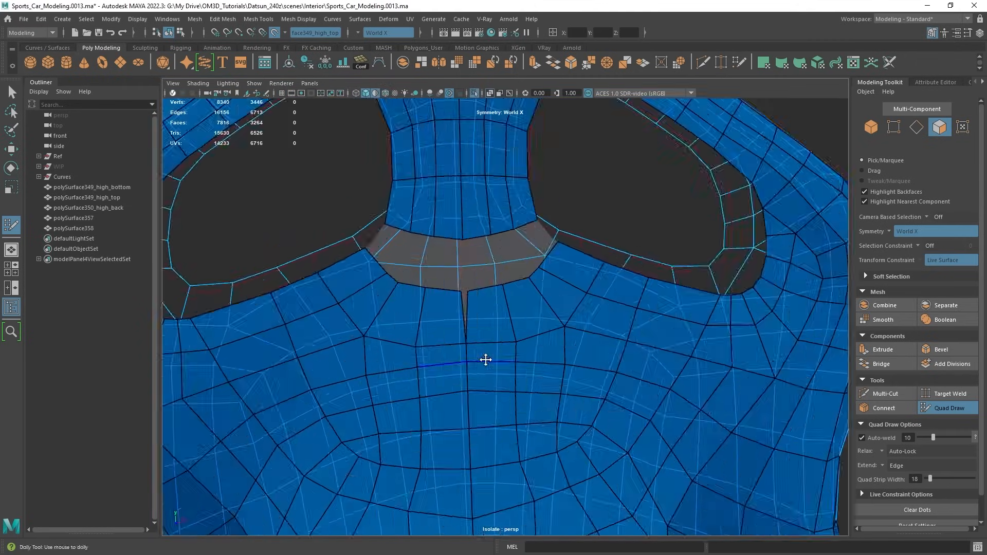
scroll(485, 360, up, 3)
alt+drag(479, 267, 461, 301)
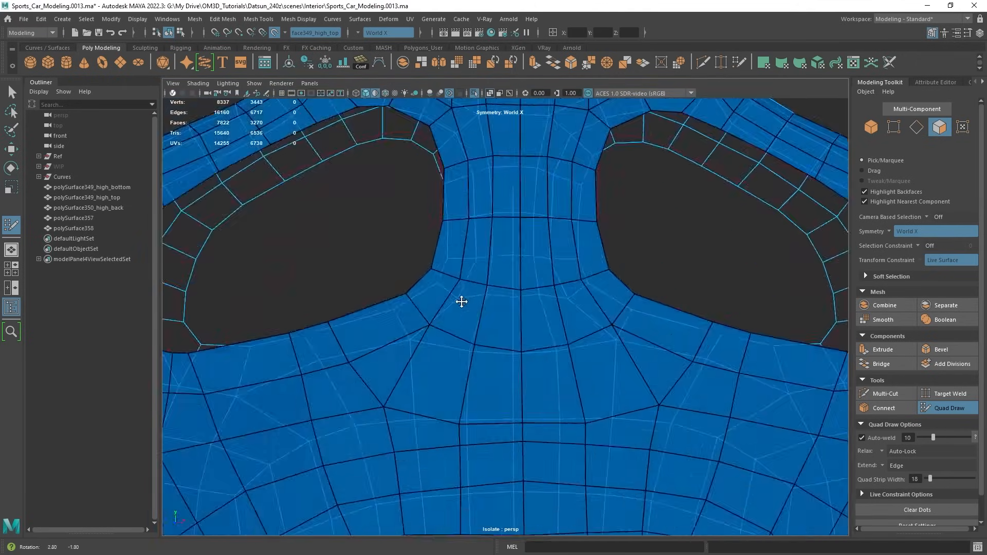
Cut additional edges through the quads below the neck of the backrest with Multi-Cut.
key(q)
click(61, 176)
click(885, 393)
scroll(900, 479, down, 3)
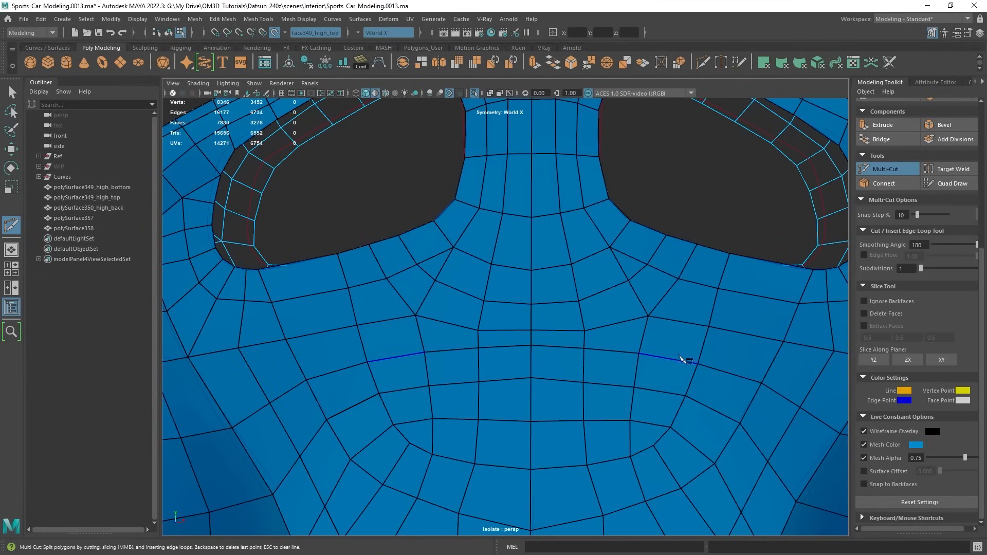
alt+middle_drag(681, 358, 657, 343)
Compare the quads below the neck with the Curves group and delete the surplus edge there with Quad Draw.
click(62, 176)
key(ctrl+shift+q)
scroll(467, 256, up, 2)
scroll(475, 307, down, 2)
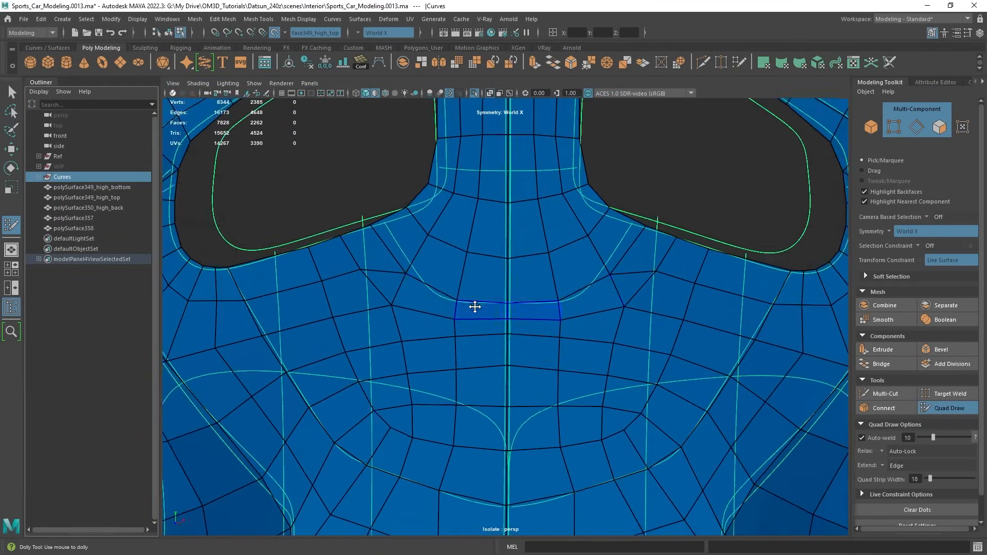
scroll(474, 307, down, 2)
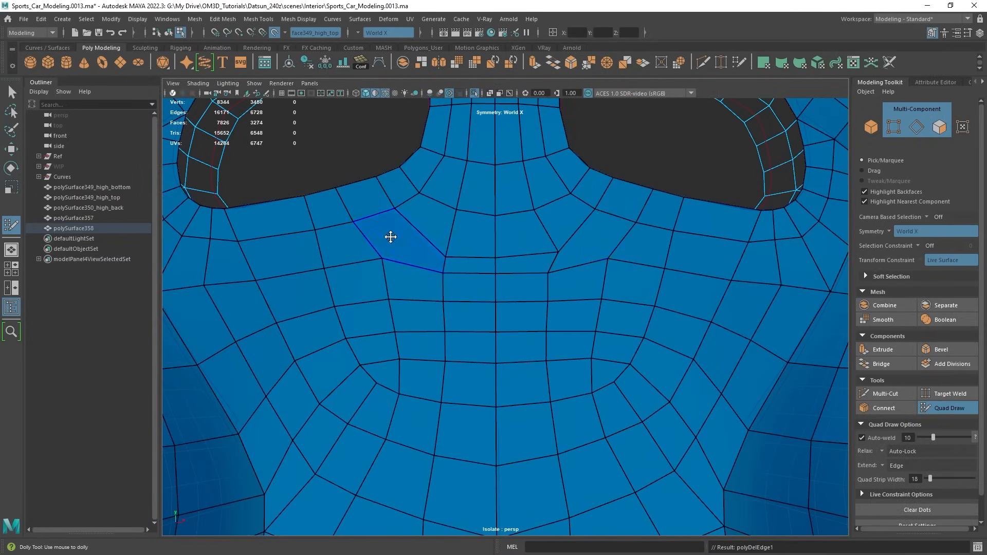
ctrl+shift+click(503, 273)
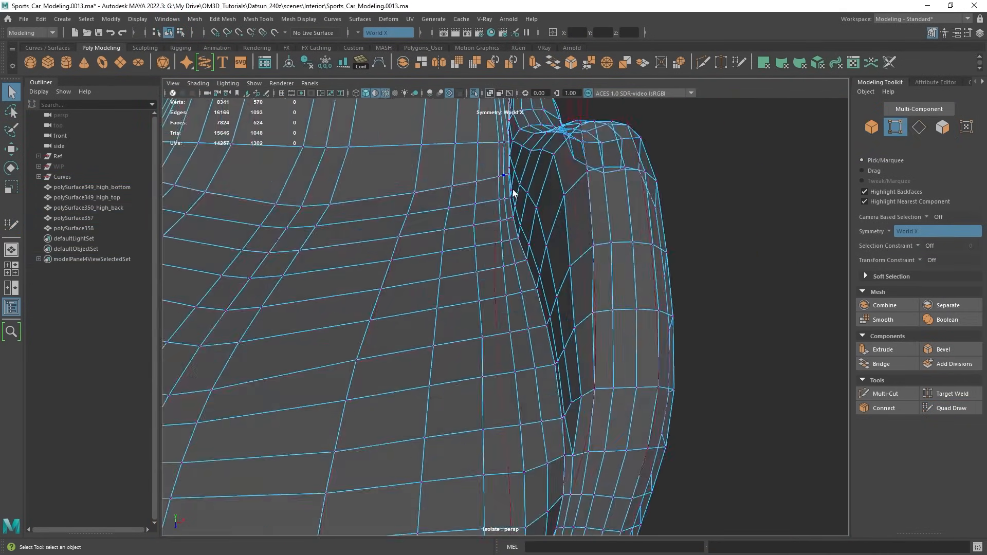
Move the mirrored vertices along the seam between the seat cushion and the side bolster.
click(503, 175)
key(w)
alt+drag(512, 189, 519, 241)
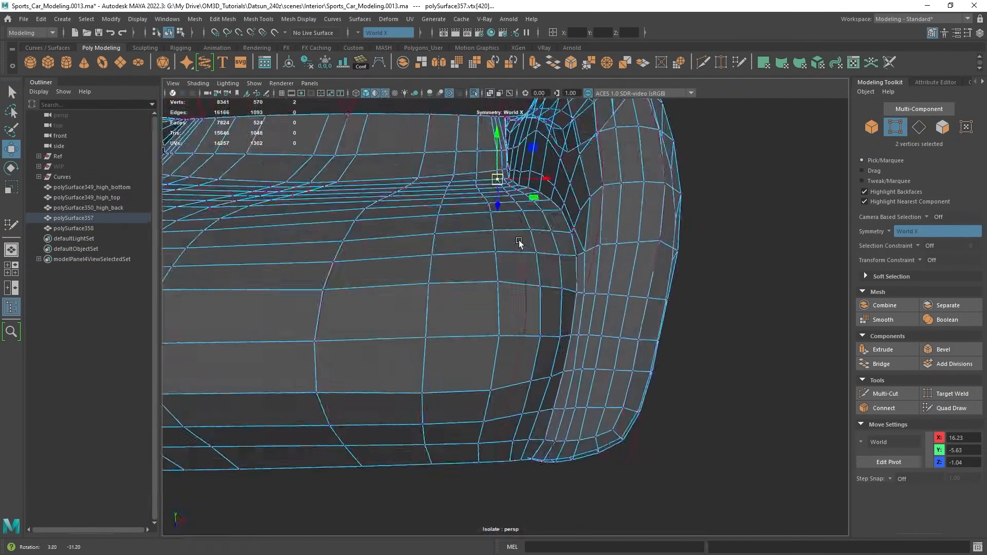
click(488, 268)
scroll(506, 282, up, 5)
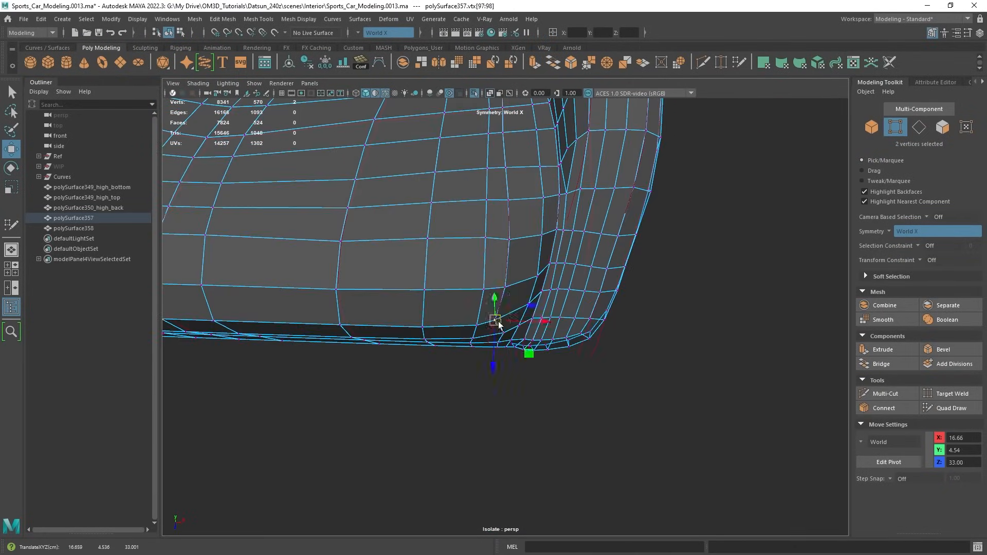
Clean up the lower front corner of the seat cushion by deleting its surplus edges.
alt+drag(518, 367, 535, 354)
mouse_move(535, 355)
right_down()
mouse_move(535, 323)
mouse_move(526, 334)
right_up()
scroll(535, 323, down, 5)
scroll(528, 311, up, 5)
alt+drag(526, 334, 490, 268)
click(493, 217)
alt+drag(490, 268, 511, 273)
right_drag(469, 371, 470, 345)
key(ctrl+Delete)
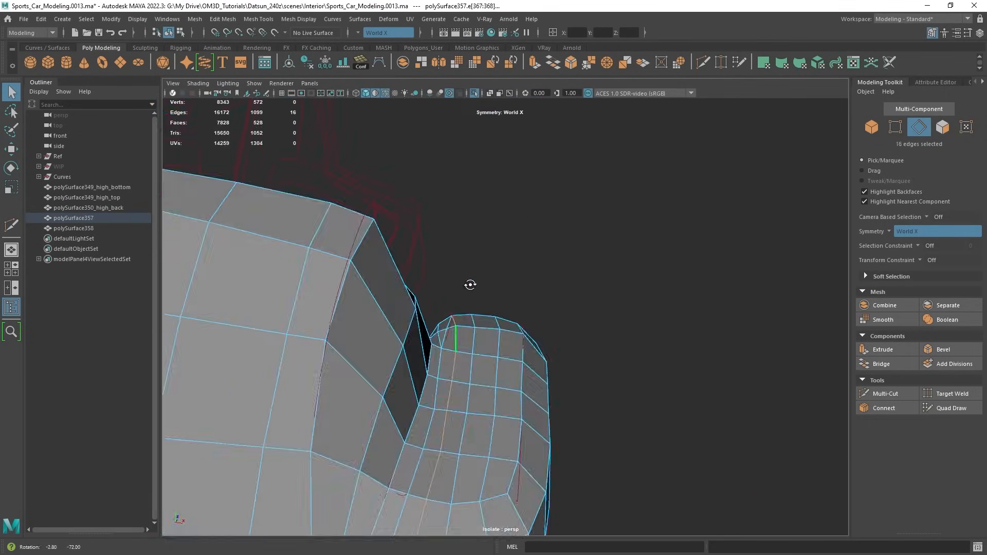
Adjust the position of the edge loop running along the seat cushion's side bolster.
right_drag(469, 285, 442, 285)
click(450, 275)
key(w)
ctrl+shift+drag(450, 274, 458, 273)
right_drag(458, 273, 458, 246)
key(q)
mouse_move(458, 257)
alt+mouse_down()
mouse_move(471, 249)
mouse_move(483, 259)
mouse_move(469, 271)
alt+mouse_up()
key(space)
key(space)
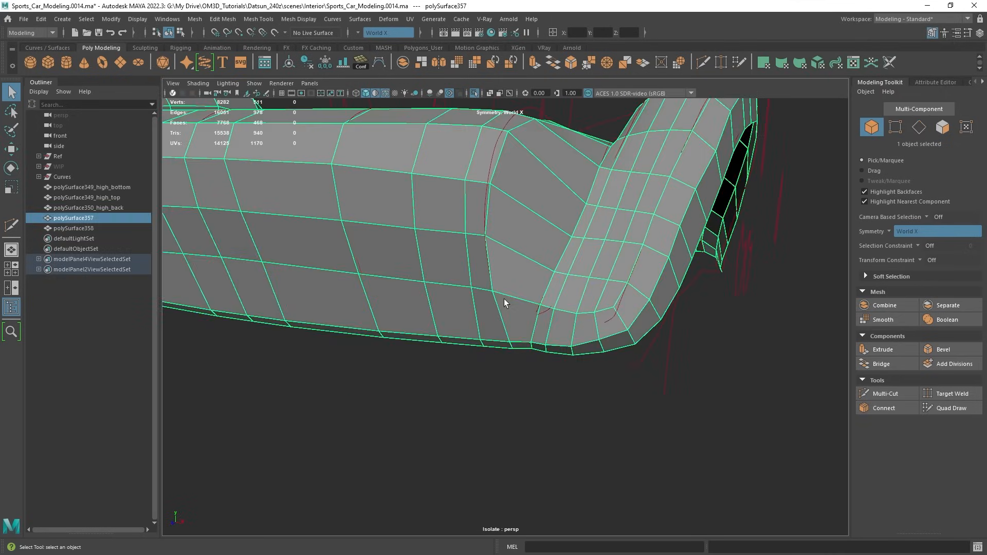
Reshape the front corner between the seat cushion and the side bolster by moving its vertices.
key(F9)
alt+drag(504, 302, 537, 385)
key(w)
click(482, 213)
key(F10)
alt+drag(482, 214, 447, 209)
key(F9)
drag(447, 210, 487, 253)
alt+drag(487, 253, 591, 309)
key(F10)
key(ctrl+b)
key(F8)
key(q)
key(ctrl+z)
key(ctrl+z)
key(ctrl+z)
Bevel the selected seam edges of the seat cushion with a fraction of 0.5 and 2 segments.
key(ctrl+b)
click(956, 253)
text(0.5)
key(Return)
click(955, 270)
text(2)
key(Return)
Fine-tune the remaining bevel settings for the seat cushion's seam edges.
alt+drag(626, 250, 567, 339)
click(952, 314)
click(955, 294)
click(954, 324)
alt+drag(617, 278, 508, 288)
key(w)
click(925, 155)
middle_drag(792, 191, 752, 192)
Delete the surplus edges around the beveled seams of the seat cushion.
key(ctrl+Delete)
alt+drag(752, 192, 550, 295)
key(ctrl+Delete)
double_click(498, 300)
Merge the stray vertices at the ends of the seat cushion's bevels and check the result in smooth preview.
key(1)
shift+right_drag(551, 295, 555, 264)
alt+drag(555, 264, 603, 311)
key(g)
key(3)
key(g)
key(q)
key(1)
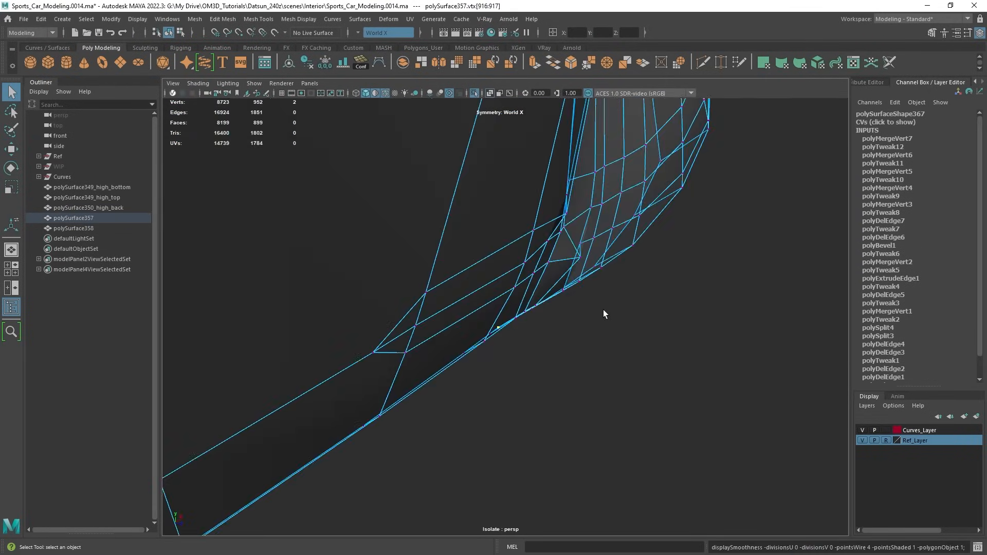
Adjust the vertices at the cushion's lower corner and reroute the surrounding edges with Multi-Cut.
click(537, 324)
key(w)
alt+drag(538, 324, 443, 287)
click(443, 287)
key(q)
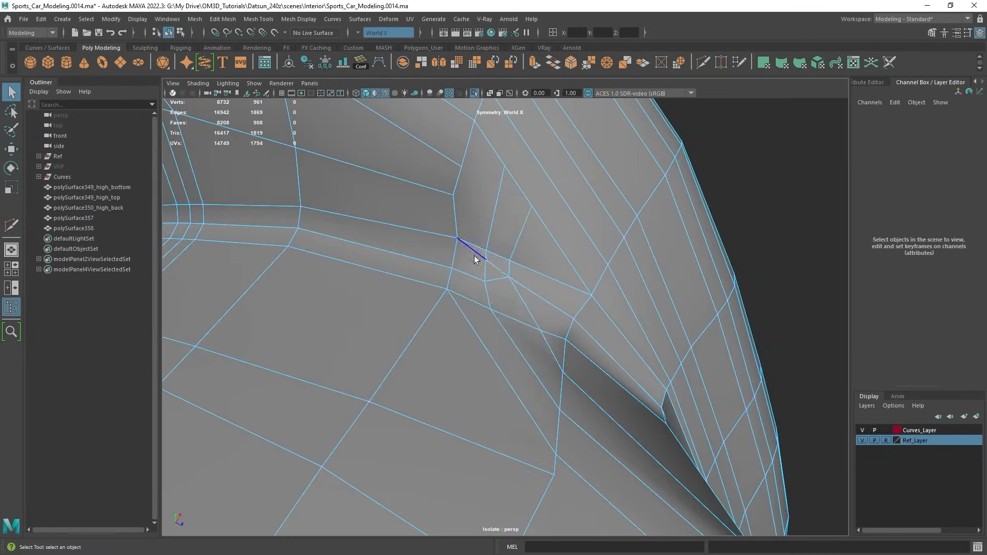
Delete the surplus edge in the corner where the seat cushion meets the side bolster and check the surrounding vertices.
click(476, 260)
key(ctrl+Delete)
click(520, 279)
key(w)
alt+drag(634, 310, 506, 326)
key(q)
Select the edge loops along the seat cushion's bolster and panel seams and detach the mesh along them.
right_drag(506, 326, 506, 295)
alt+drag(505, 295, 447, 211)
double_click(579, 230)
shift+double_click(495, 320)
right_drag(447, 212, 416, 211)
key(w)
alt+drag(447, 211, 434, 384)
key(q)
right_drag(435, 383, 434, 353)
alt+drag(434, 353, 492, 333)
alt+right_drag(491, 333, 519, 402)
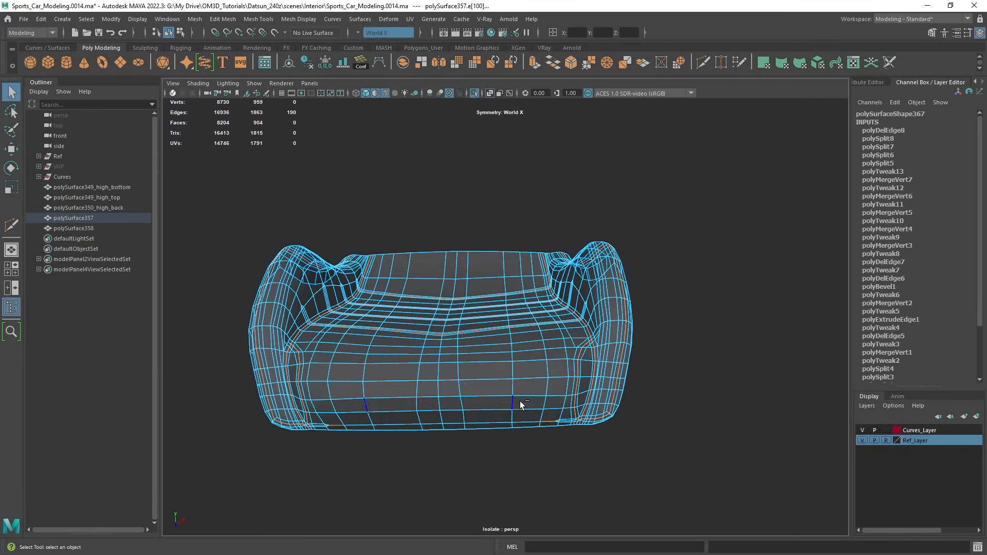
alt+drag(519, 402, 886, 332)
shift+double_click(592, 353)
key(w)
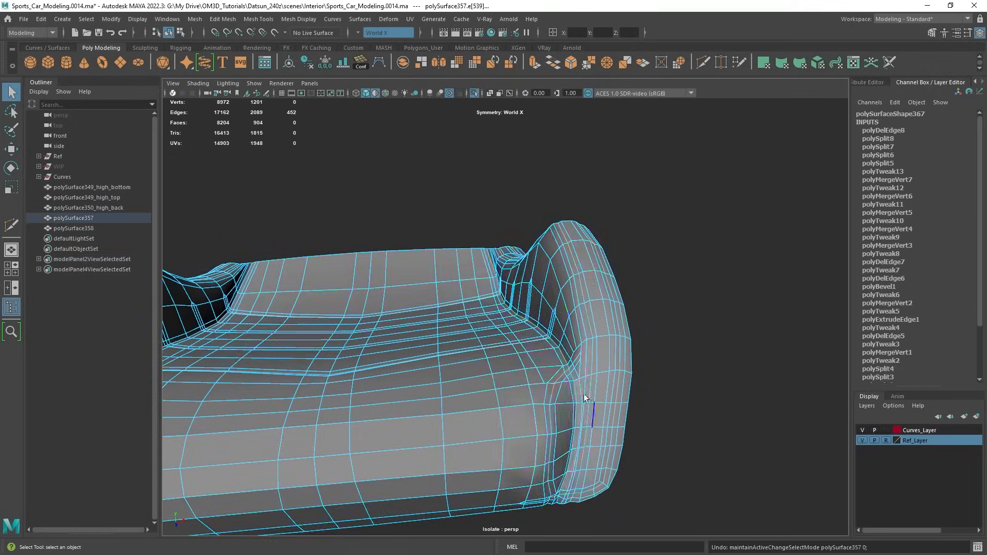
Separate the detached seat cushion mesh into individual panels and select the inner side panel.
right_drag(584, 394, 584, 425)
alt+drag(584, 425, 484, 374)
shift+right_drag(484, 374, 484, 344)
click(496, 241)
alt+drag(495, 242, 462, 246)
key(ctrl+1)
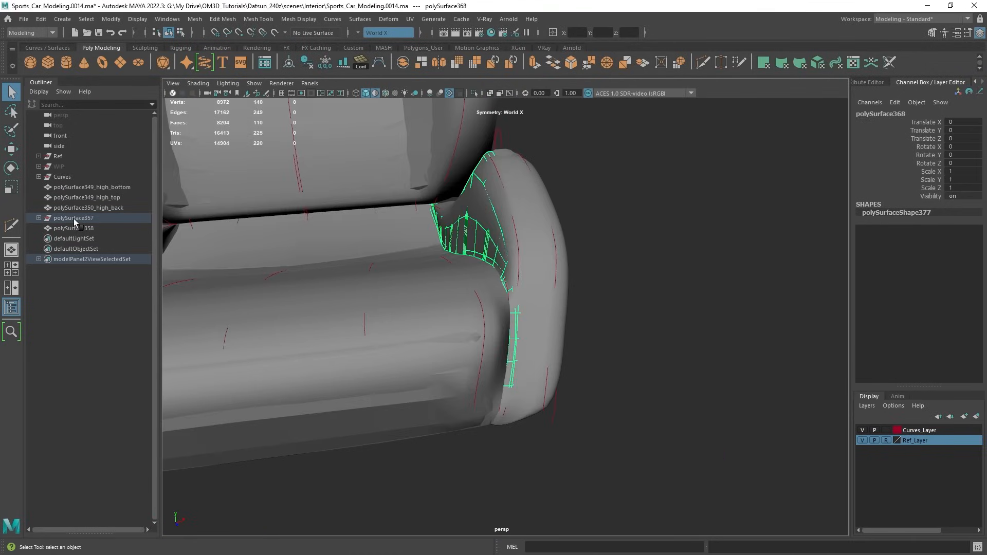
Hide Curves_Layer, isolate the seat cushion's inner side panel and extrude its border edges.
click(861, 429)
alt+drag(514, 308, 586, 341)
key(ctrl+1)
key(ctrl+e)
drag(696, 232, 696, 264)
shift+right_drag(670, 282, 656, 414)
Isolate another panel from the polySurface357 group and extrude its border edges with a value of -0.5.
key(space)
key(ctrl+1)
click(38, 218)
key(ctrl+1)
alt+drag(393, 291, 525, 196)
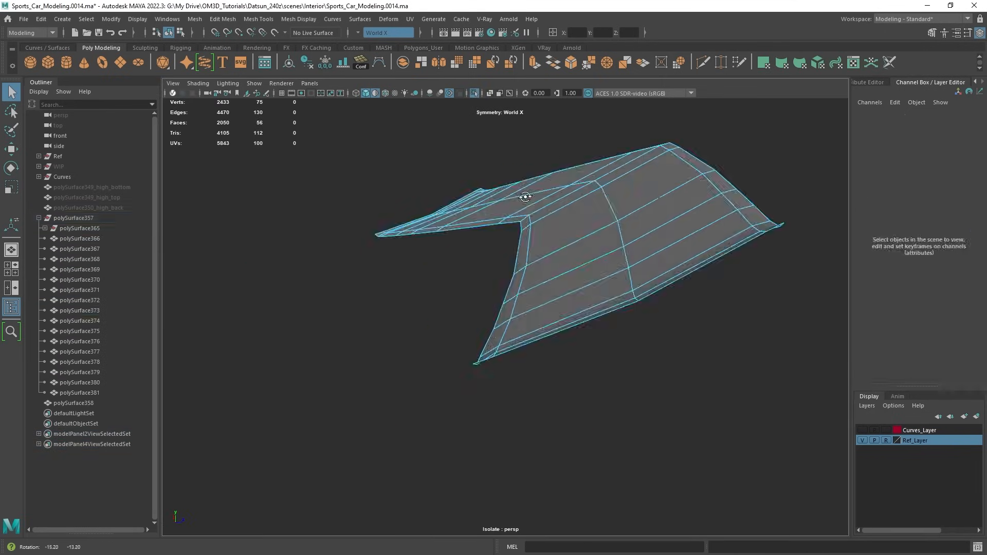
key(ctrl+e)
click(751, 338)
text(-.5)
key(Tab)
Isolate the next seat cushion panel, polySurface375, and extrude its border edges with a value of -0.5.
key(ctrl+1)
click(368, 310)
key(ctrl+1)
right_drag(462, 262, 462, 234)
key(ctrl+e)
text(-.5)
Snap the corner vertices of the isolated panel's extruded border into line.
alt+right_drag(436, 328, 495, 347)
key(w)
click(442, 335)
alt+drag(520, 323, 608, 286)
click(609, 285)
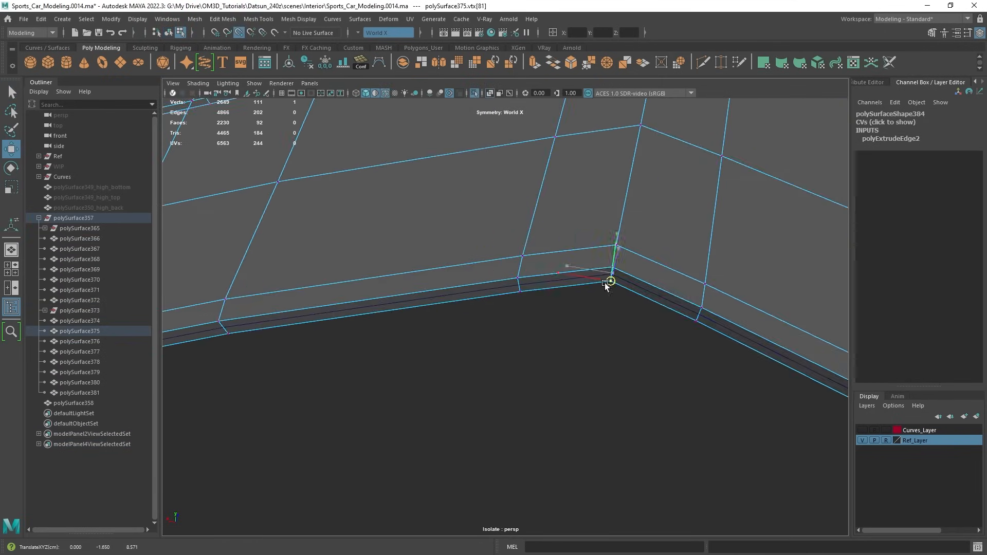
Extrude the panel's border edges again and adjust the new vertices at its corners.
click(396, 131)
key(ctrl+e)
key(w)
click(562, 362)
click(488, 298)
alt+drag(562, 362, 543, 312)
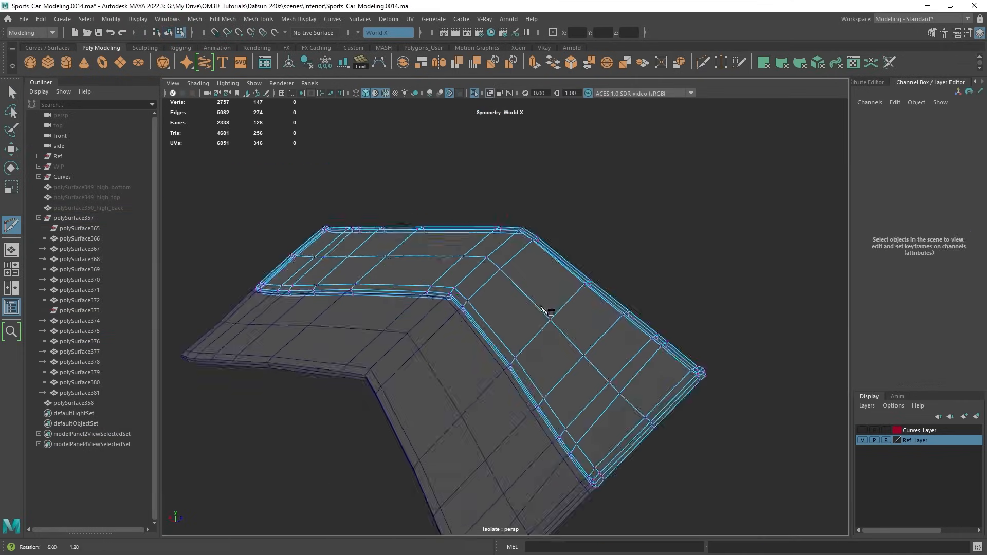
Isolate the next cushion panel and extrude its open border edges with a value of -0.5 and 2 divisions.
key(q)
key(ctrl+1)
click(617, 293)
key(ctrl+1)
alt+drag(618, 293, 615, 220)
right_drag(615, 220, 615, 190)
alt+drag(615, 205, 500, 181)
double_click(575, 293)
key(ctrl+e)
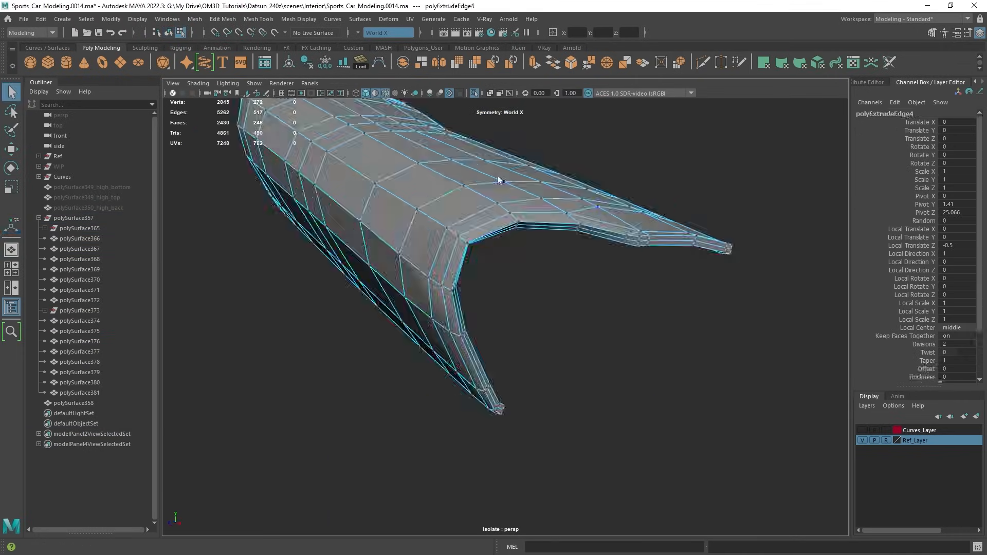
Isolate the neighbouring panels polySurface366 and polySurface375 and adjust the border vertices along their shared seam.
key(ctrl+1)
click(480, 340)
shift+click(391, 318)
right_drag(536, 303, 494, 304)
alt+drag(536, 304, 665, 277)
key(w)
click(551, 295)
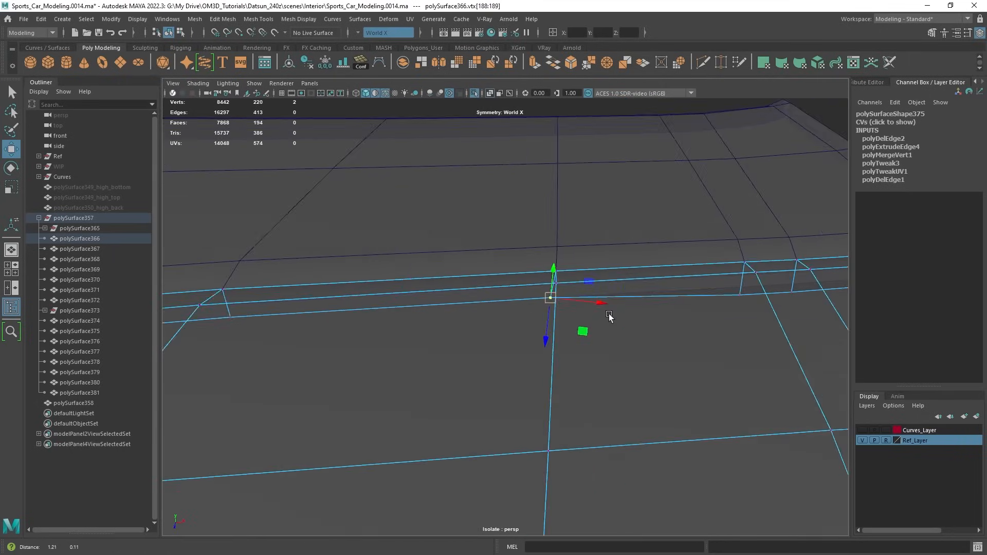
Isolate the adjoining side panel in polySurface373 and adjust the vertices along its extruded border.
alt+drag(608, 317, 517, 248)
key(q)
click(456, 323)
key(ctrl+1)
click(517, 248)
right_drag(754, 421, 709, 421)
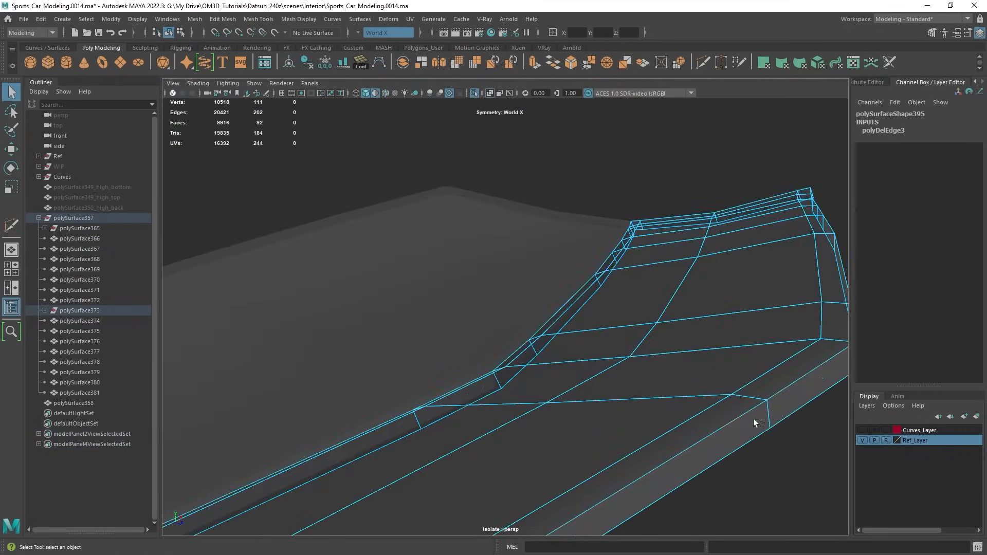
alt+drag(753, 421, 343, 311)
key(w)
click(343, 312)
alt+right_drag(343, 311, 407, 339)
key(y)
key(q)
key(ctrl+1)
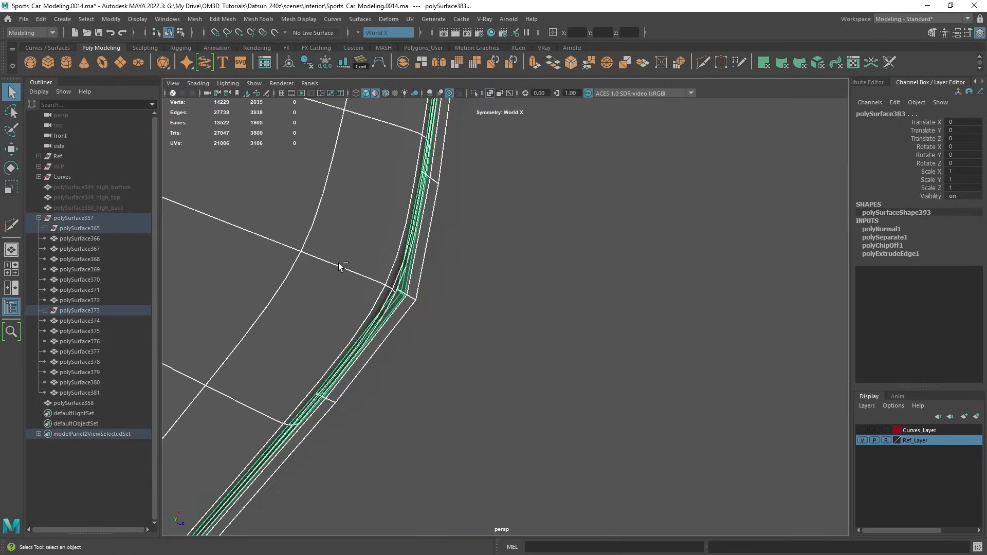
Select all the extruded cushion panels together and delete their construction history.
click(338, 263)
alt+drag(338, 263, 527, 329)
alt+right_drag(527, 329, 360, 308)
drag(359, 159, 606, 452)
click(302, 64)
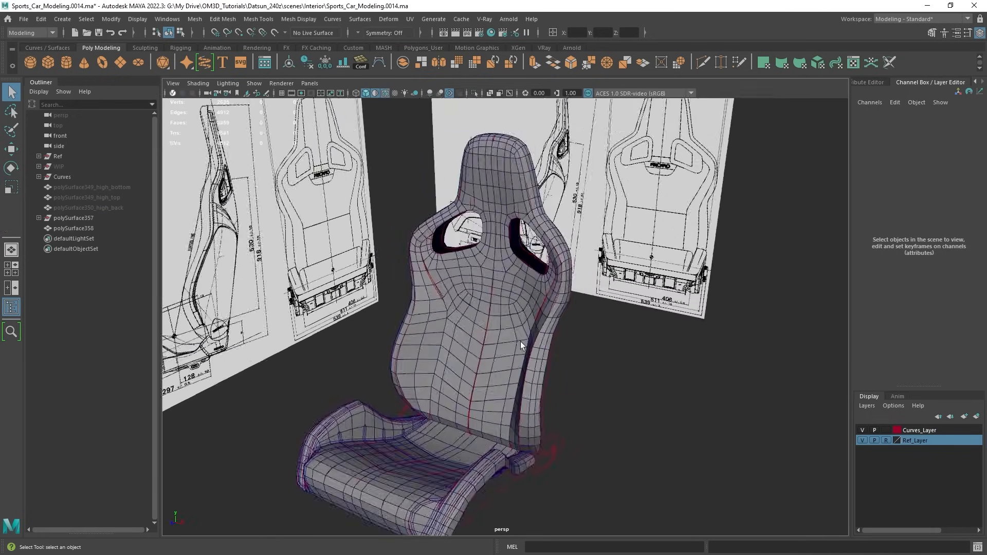
Isolate the seat back mesh, polySurface358, and select an edge loop on it.
click(520, 341)
alt+drag(521, 341, 559, 313)
key(ctrl+1)
right_drag(559, 313, 560, 277)
double_click(574, 352)
alt+right_drag(560, 313, 574, 351)
alt+drag(574, 352, 555, 308)
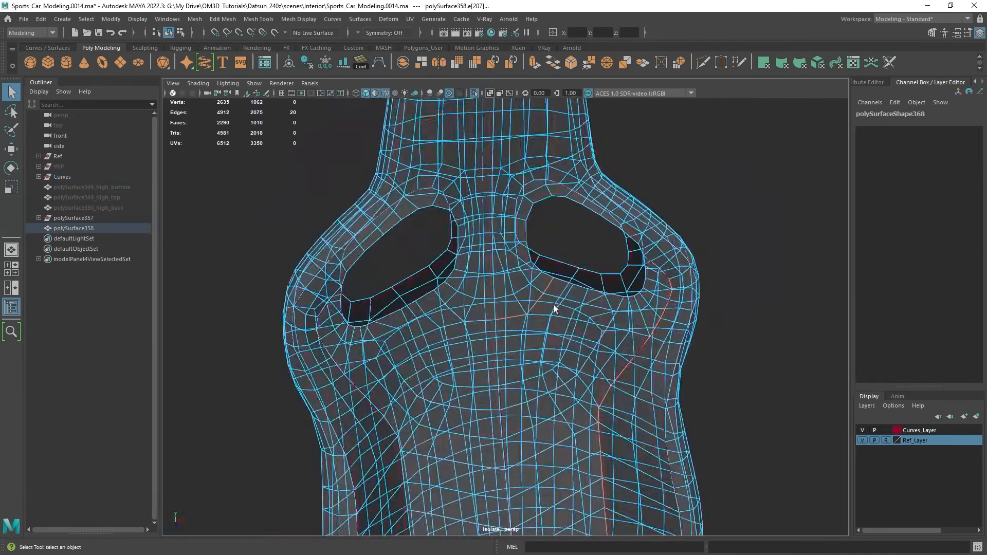
Cut new edges along the seam lines of the seat back with the Multi-Cut tool and World X symmetry.
ctrl+shift+right_drag(555, 308, 555, 277)
shift+click(555, 308)
alt+drag(555, 308, 470, 262)
key(ctrl+shift+x)
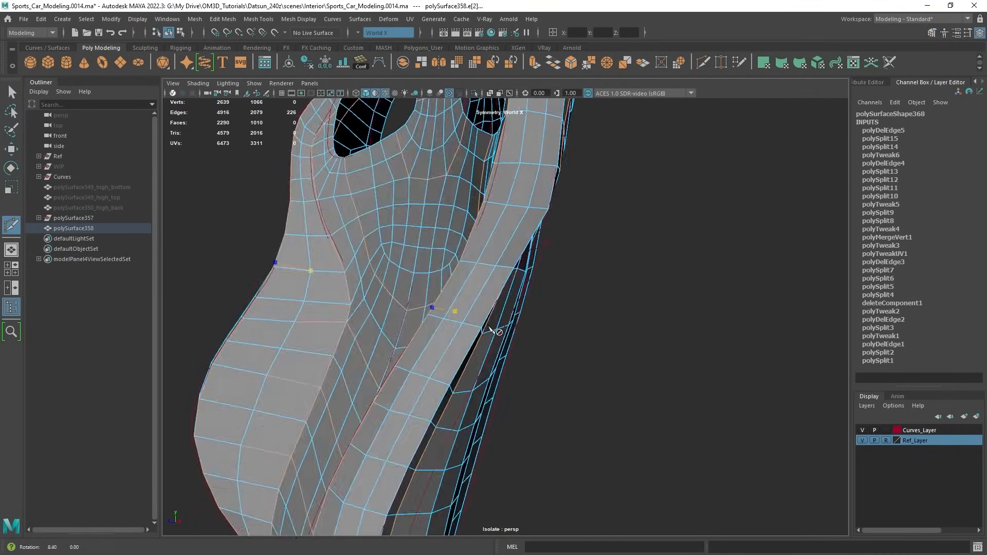
alt+drag(581, 328, 508, 314)
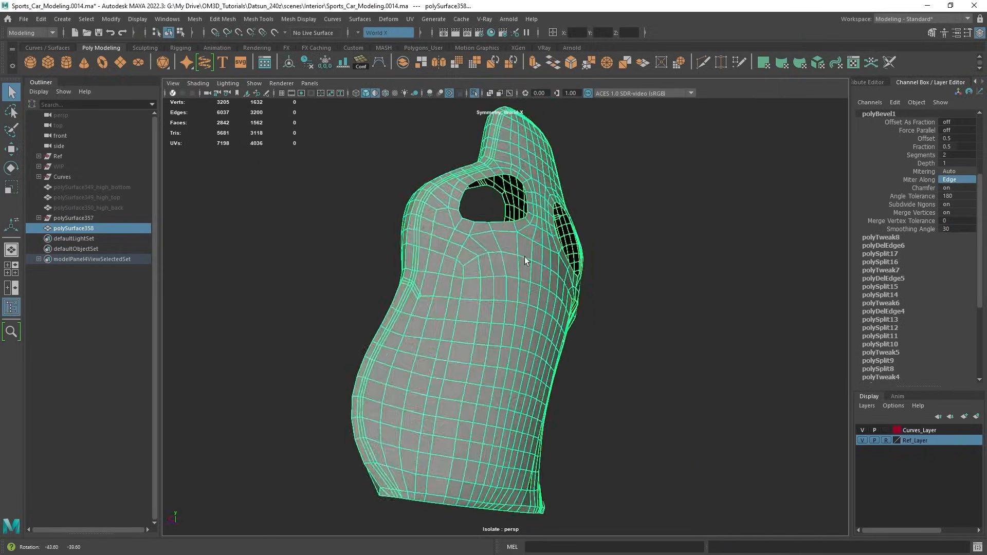
Add the bevelled edges between the two harness openings to the seat back's seam edge selection.
alt+drag(524, 257, 528, 341)
click(481, 249)
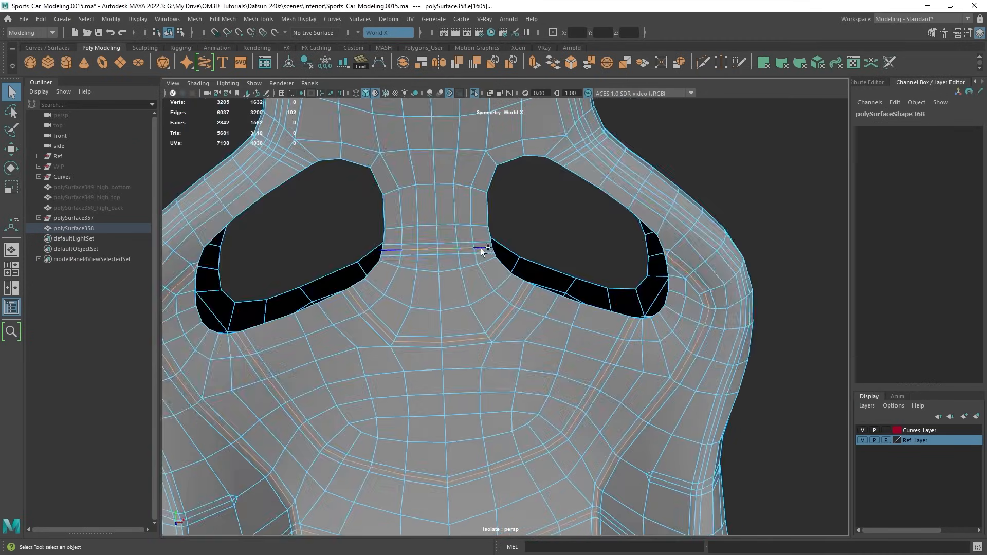
shift+right_click(470, 224)
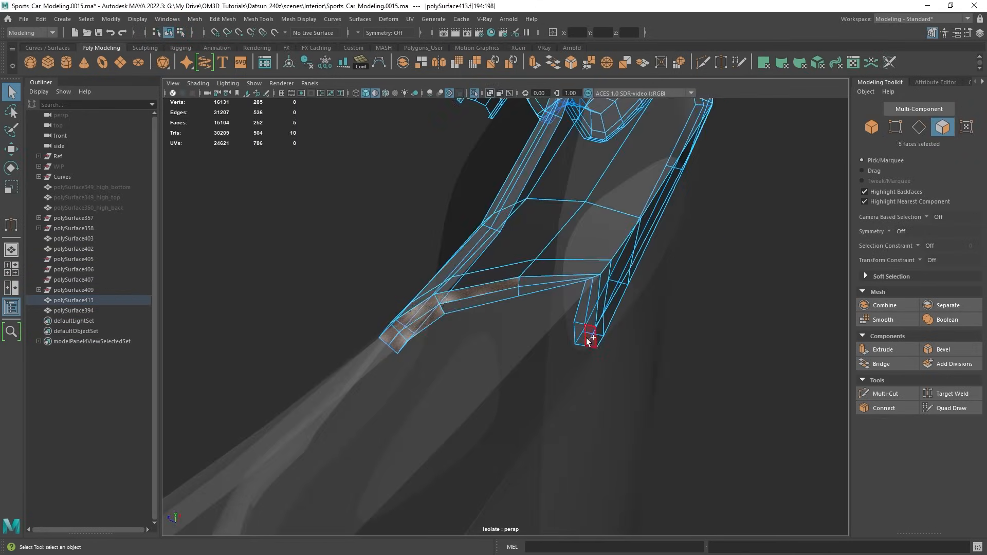
Refine the separated side strips, working on the faces of polySurface412 and the edges of polySurface357_polySurface369.
alt+drag(590, 334, 578, 289)
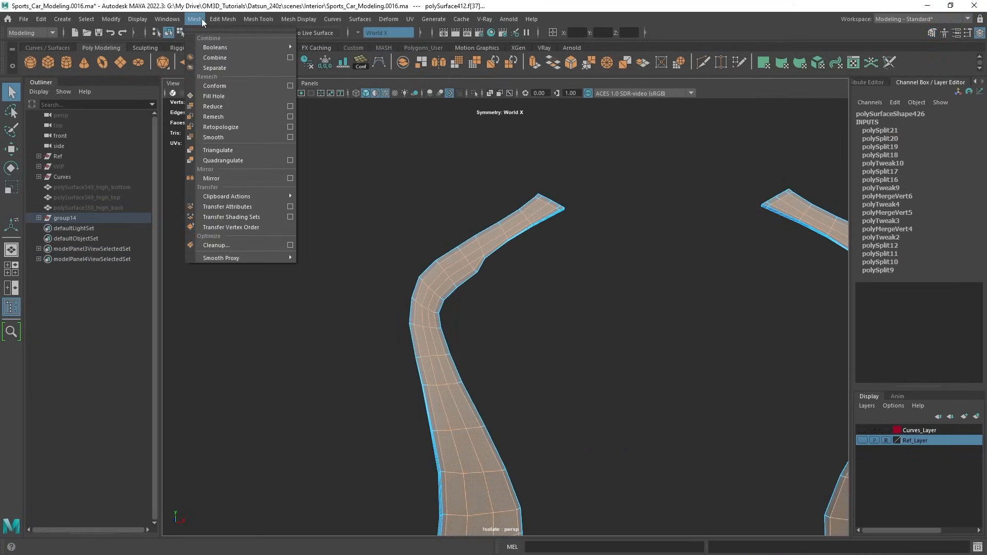
shift+right_drag(514, 225, 495, 428)
shift+right_drag(495, 428, 495, 428)
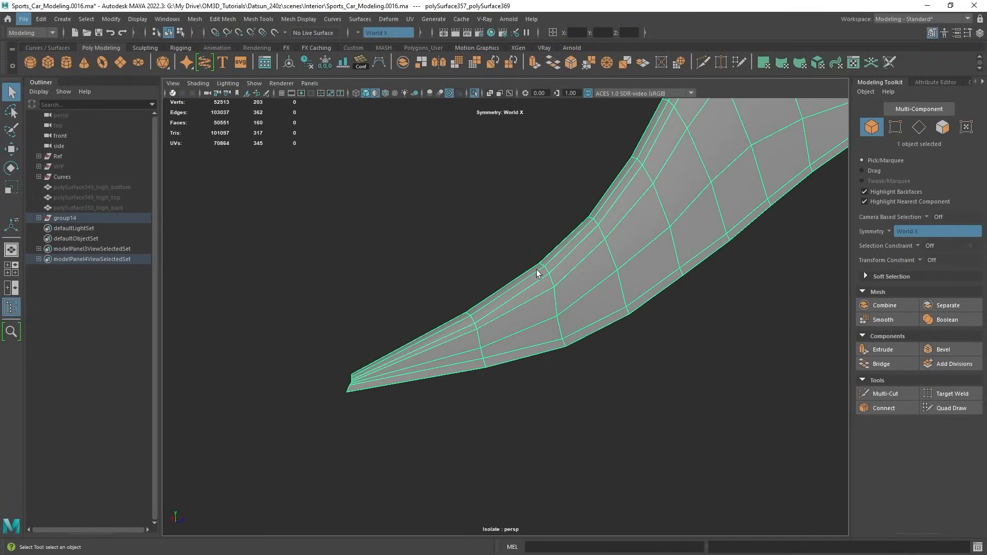
mouse_move(536, 269)
alt+mouse_down()
mouse_move(691, 262)
mouse_move(540, 263)
alt+mouse_up()
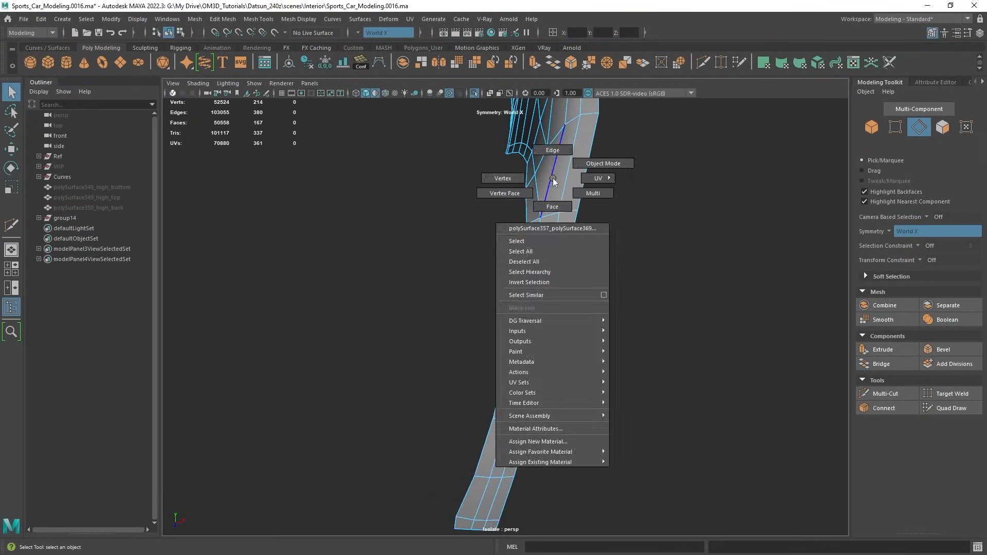
shift+right_drag(574, 151, 508, 151)
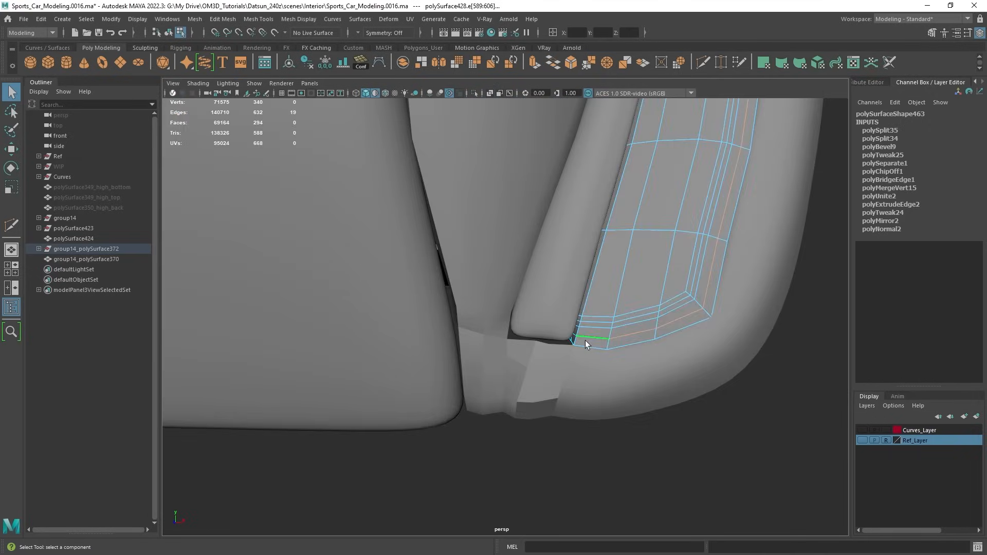
Rework the bolster inset panel, polySurface428, by moving its vertices, extruding its border edges and merging the corner vertices.
drag(449, 327, 473, 345)
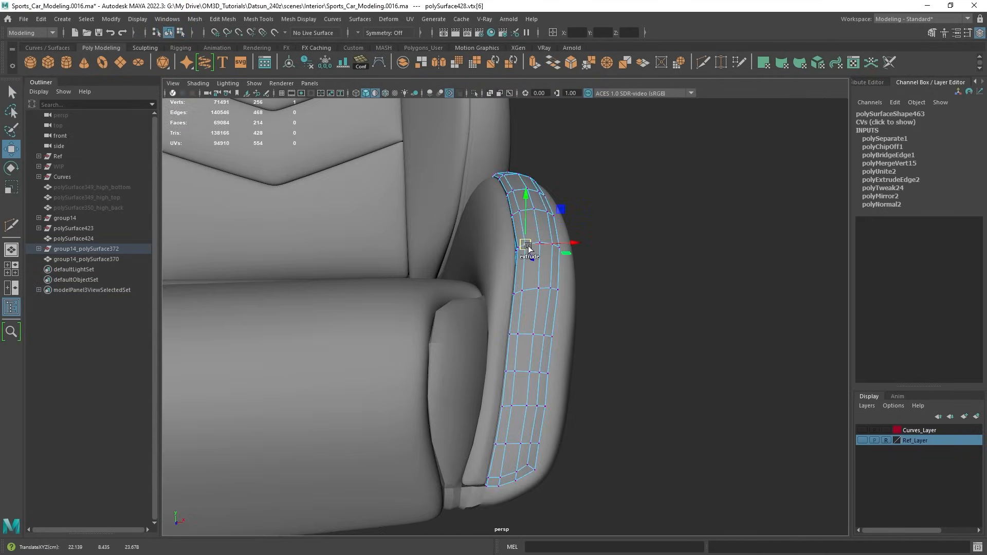
shift+right_drag(676, 199, 685, 303)
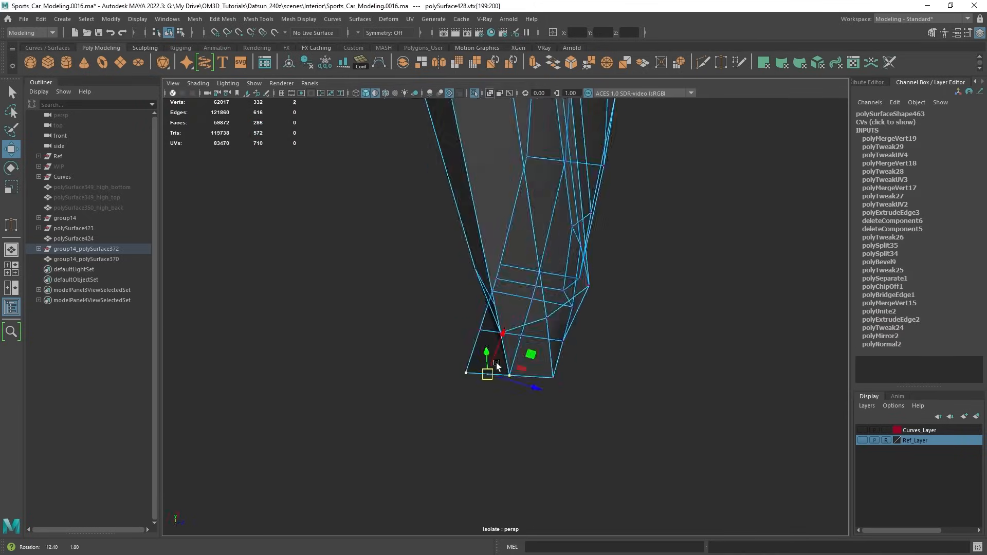
right_click(477, 232)
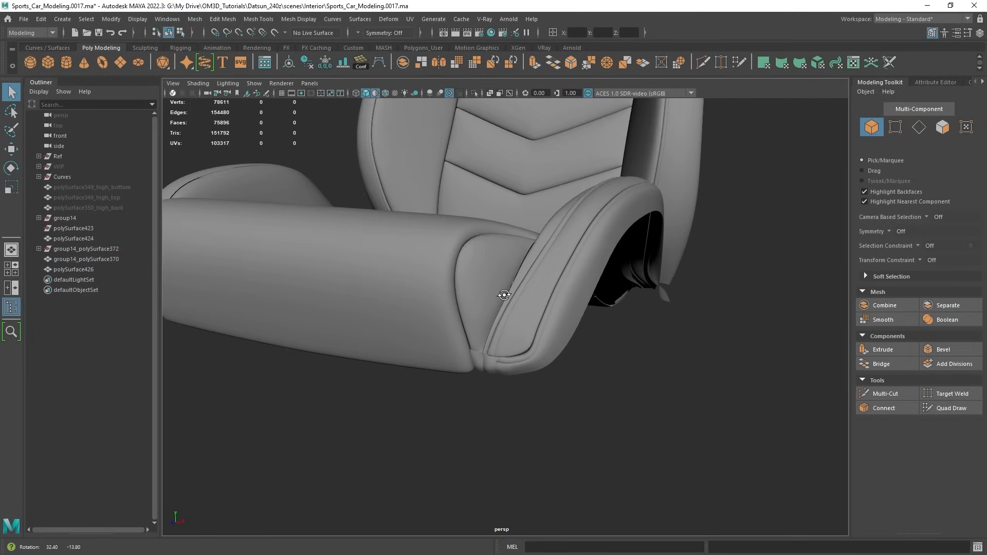
Isolate the front strip polySurface426 and adjust its lower end where it meets the cushion panels.
alt+drag(502, 290, 486, 292)
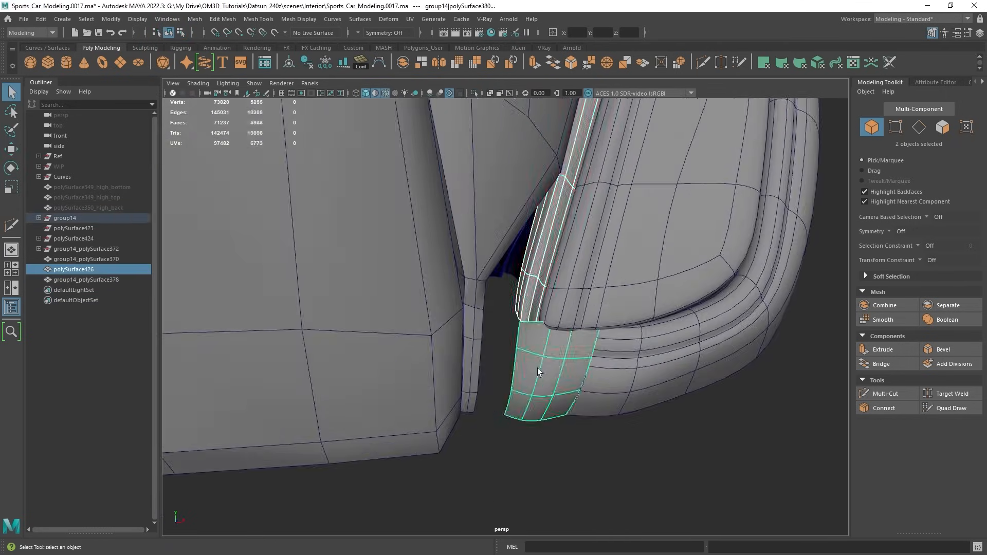
alt+drag(538, 368, 600, 240)
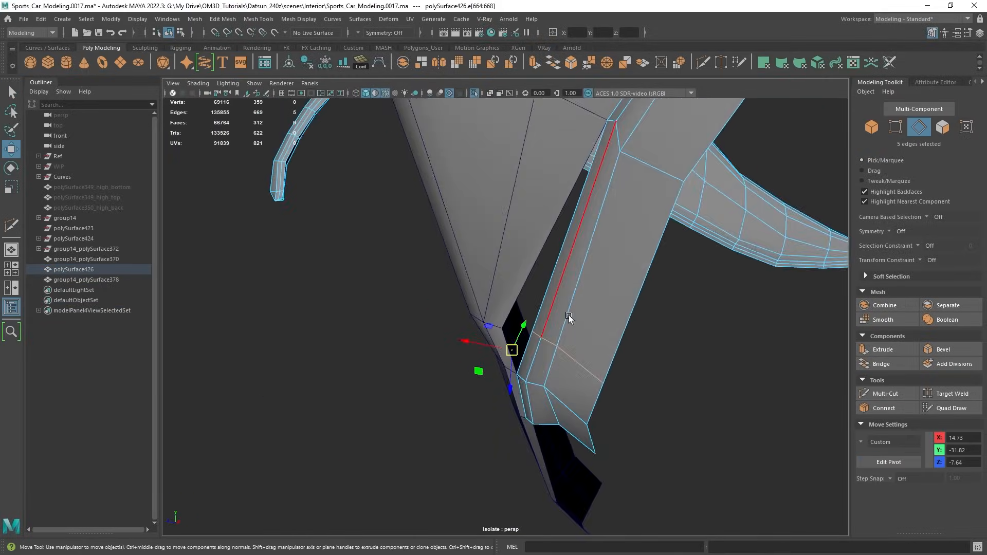
drag(596, 443, 433, 263)
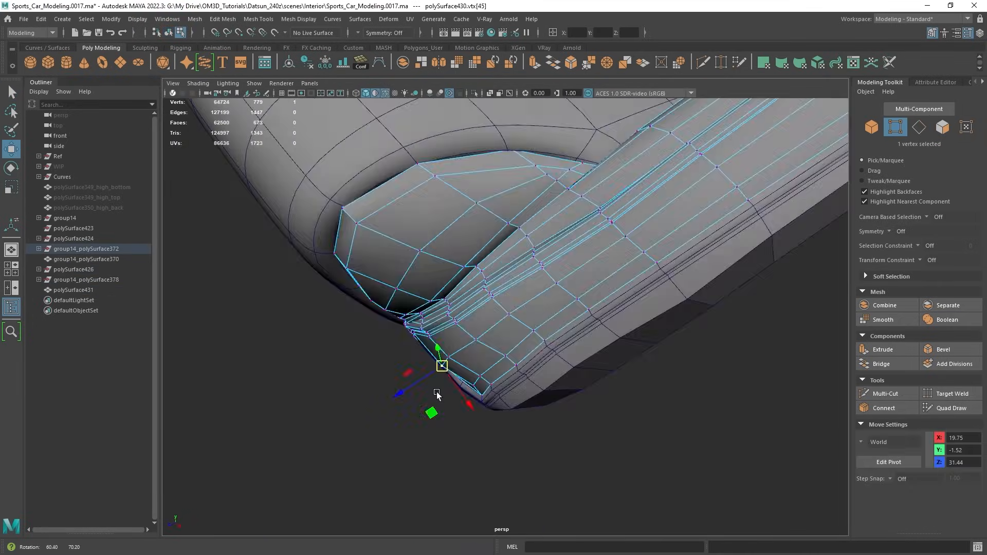
Move the front corner vertices of the bolster panel polySurface430 and select the edges along its length.
drag(613, 228, 436, 412)
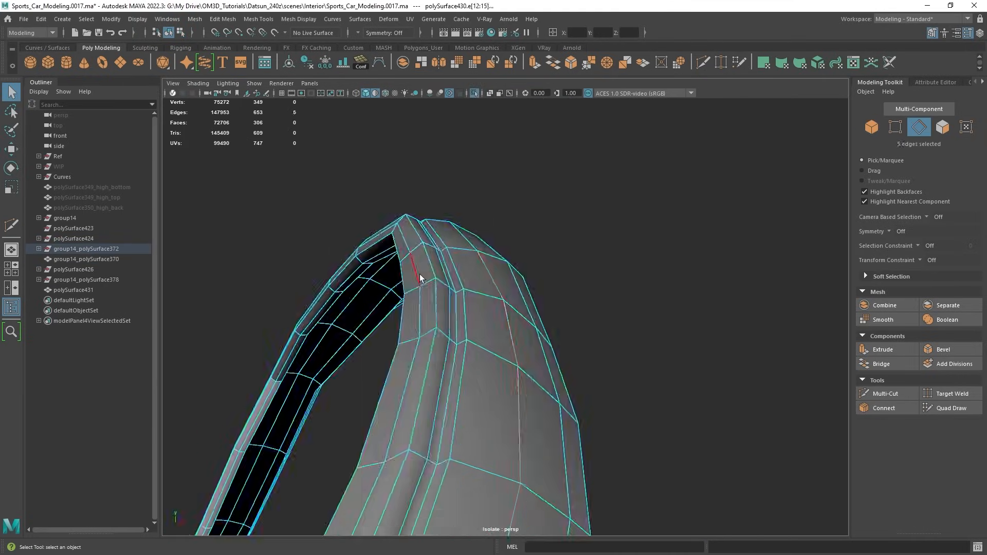
alt+drag(520, 333, 513, 330)
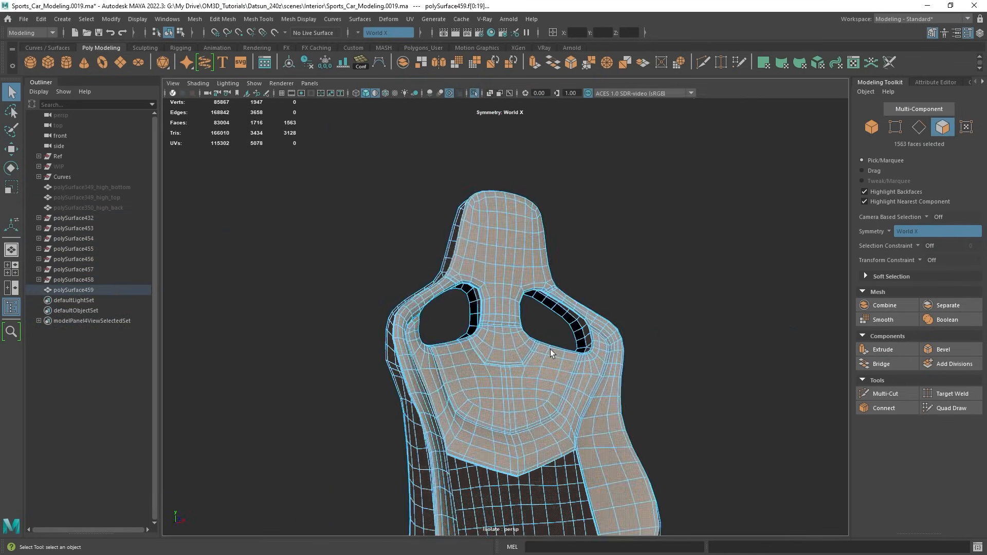
Reduce polySurface459 to the surround of the harness opening and extrude the opening piece's border edges.
drag(423, 238, 398, 225)
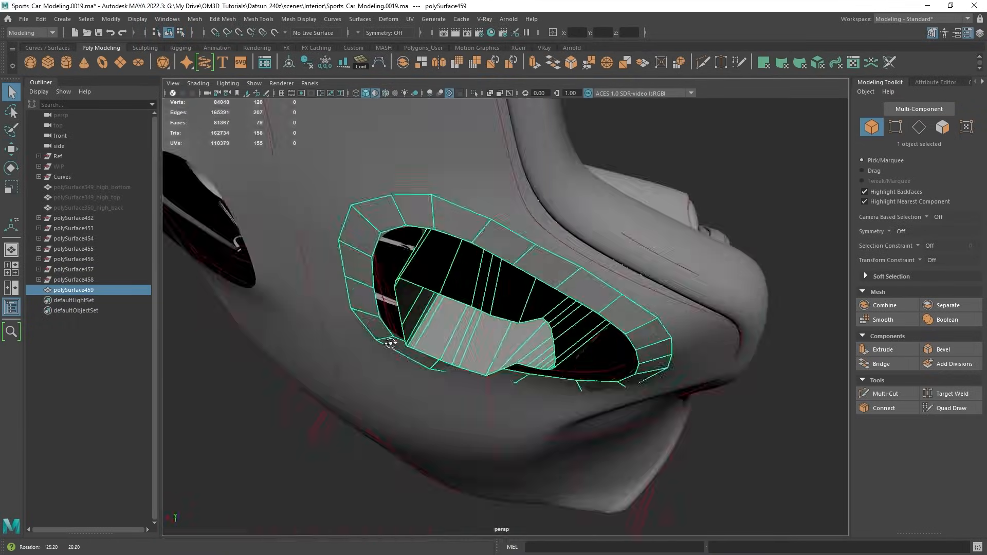
alt+drag(401, 288, 430, 282)
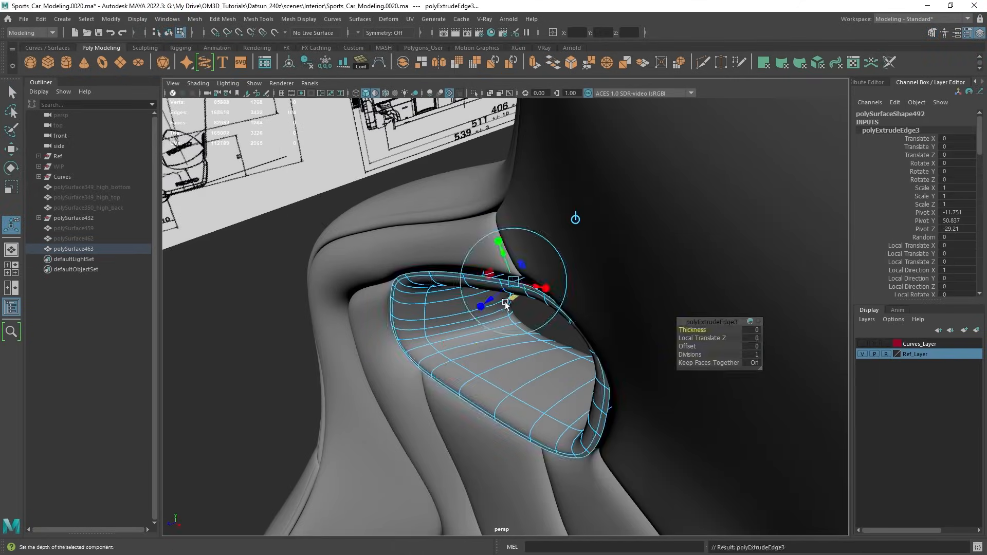
right_click(522, 229)
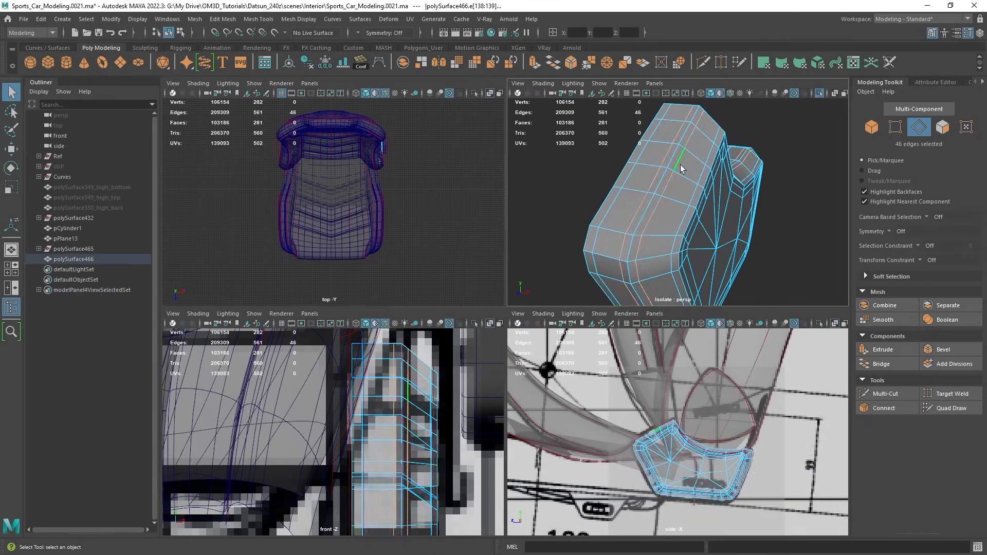
Check the side bracket polySurface466 and make the Ref_Layer blueprints visible again.
alt+drag(677, 200, 649, 225)
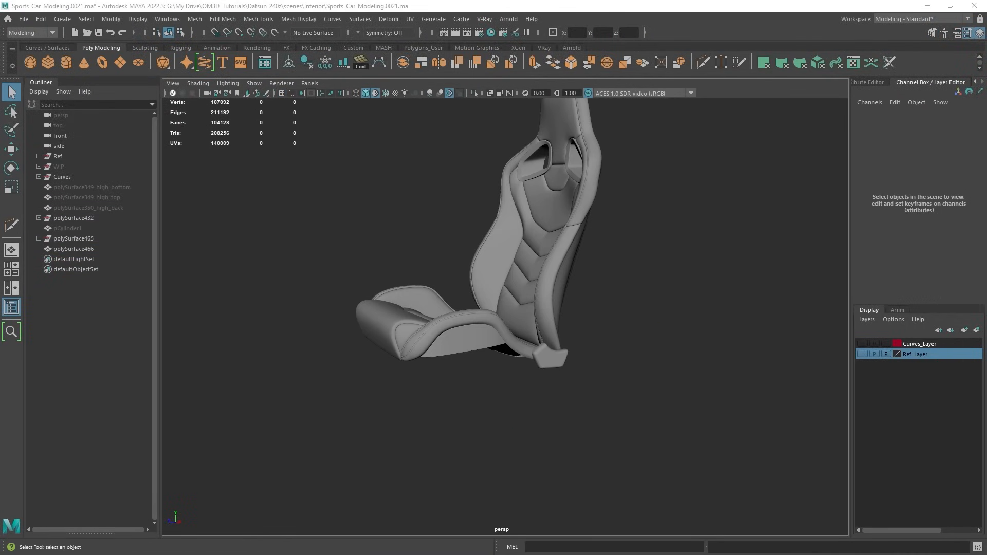
click(862, 354)
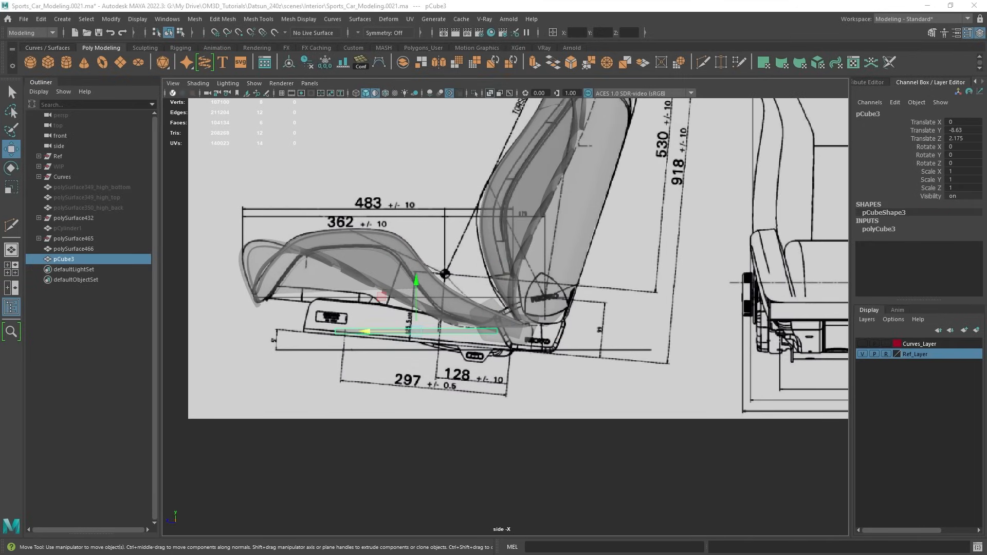